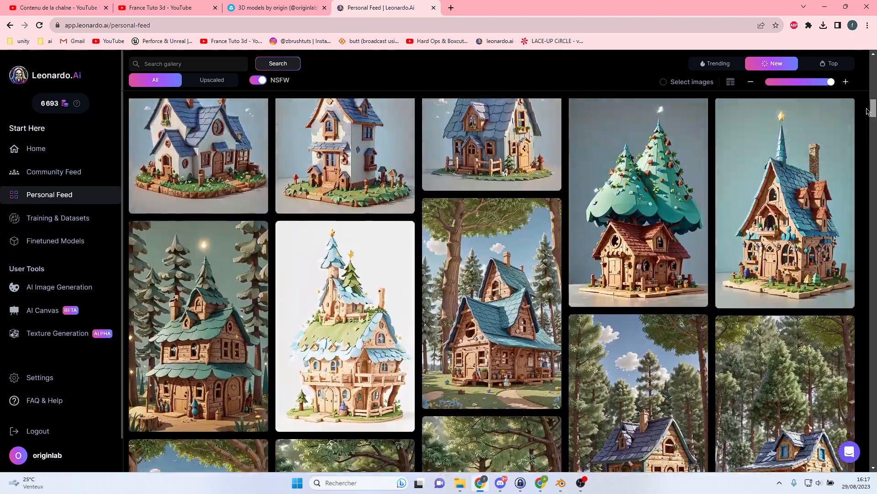
- View the stylized house reference image in Blender and return to the Leonardo.Ai personal feed in the browser
scroll(509, 263, up, 2)
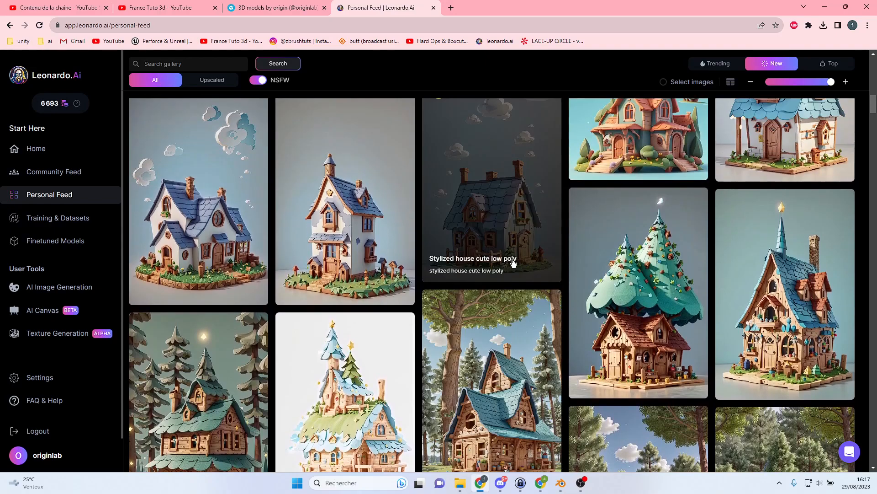
click(561, 482)
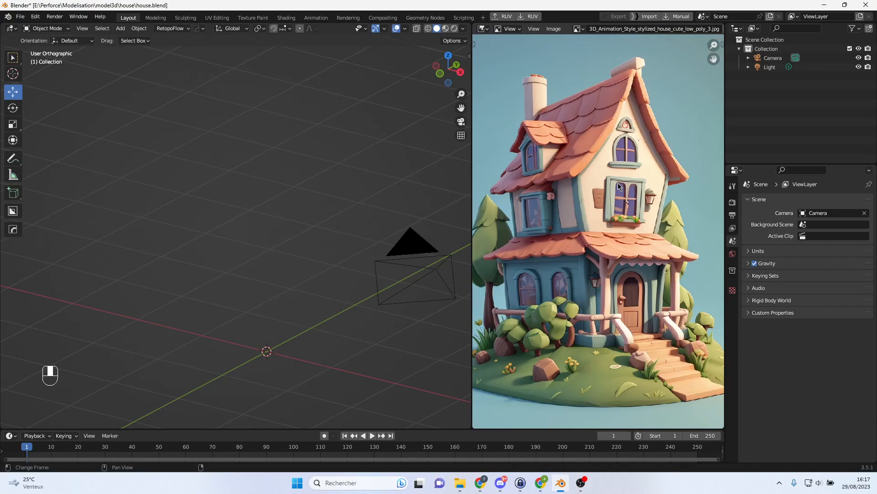
click(546, 487)
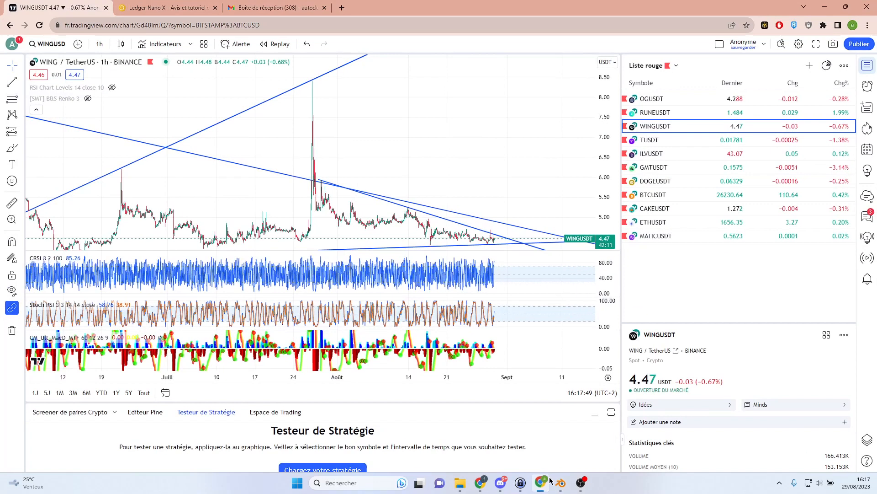
click(545, 486)
click(482, 487)
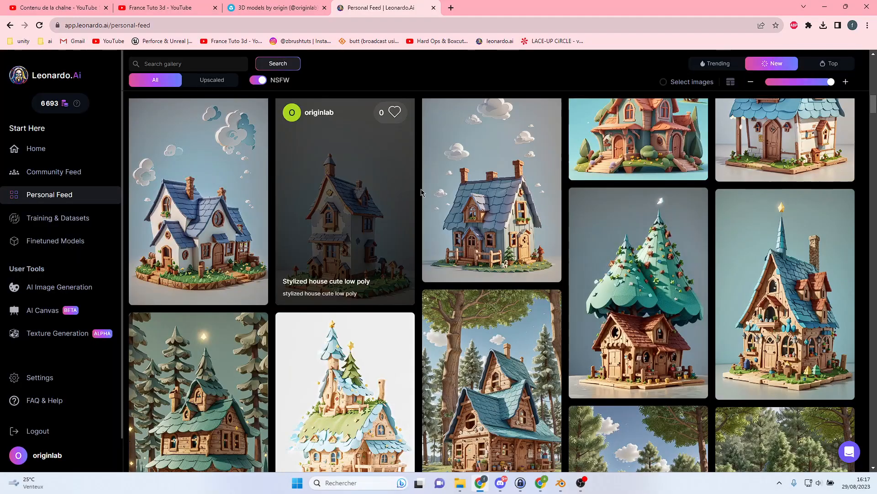
- Browse the stylized low-poly house images in the personal feed and compare the different house designs
scroll(734, 221, up, 3)
scroll(734, 221, up, 2)
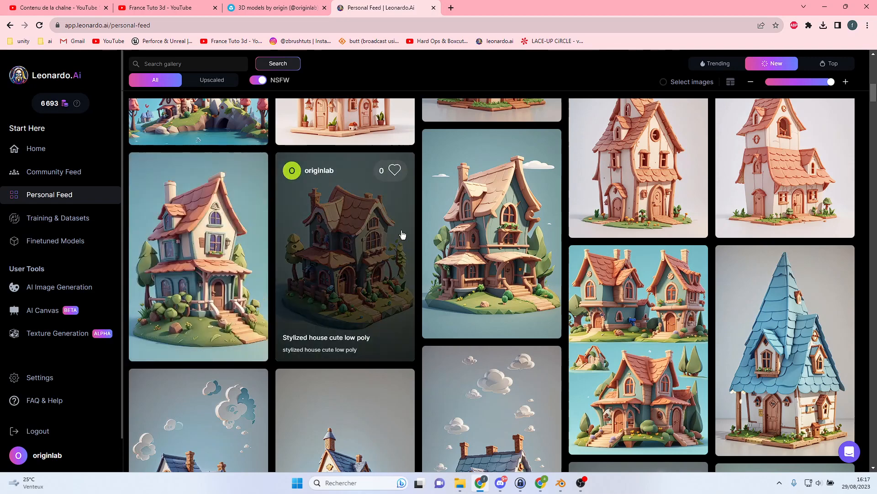
scroll(520, 282, up, 2)
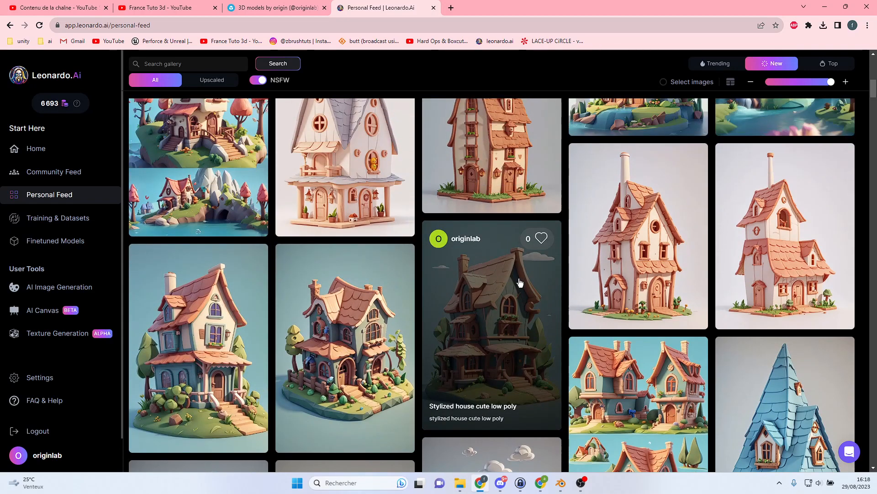
scroll(486, 265, up, 1)
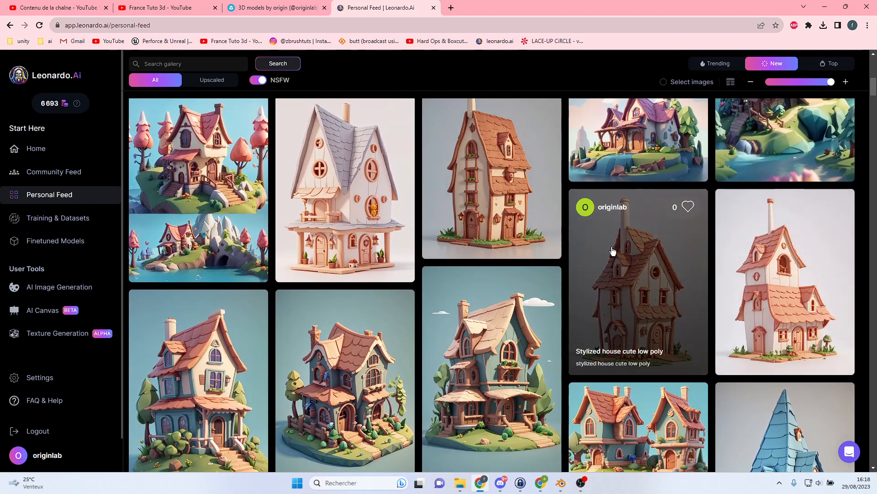
scroll(665, 264, up, 1)
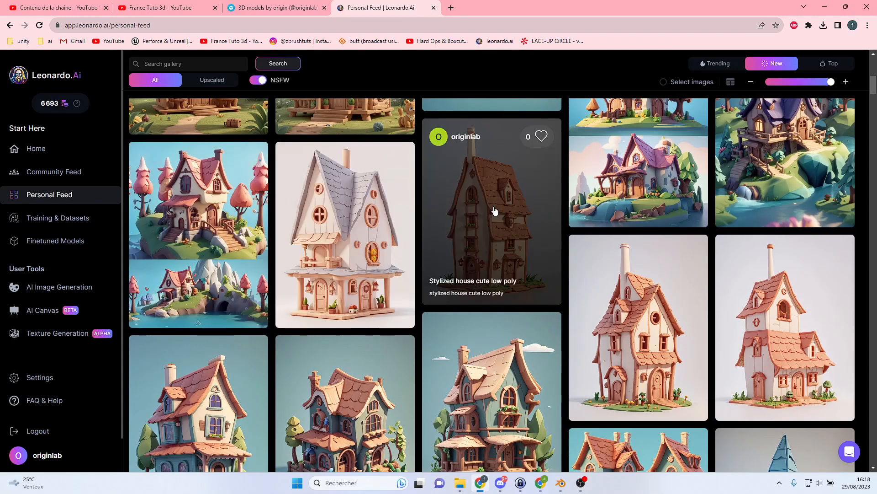
click(561, 485)
click(560, 488)
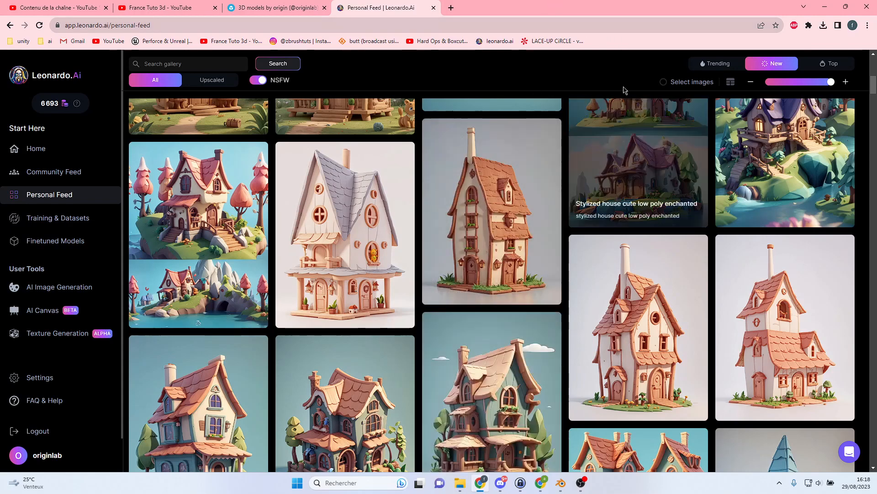
scroll(617, 302, up, 3)
scroll(617, 301, up, 1)
scroll(617, 301, down, 1)
scroll(617, 301, up, 2)
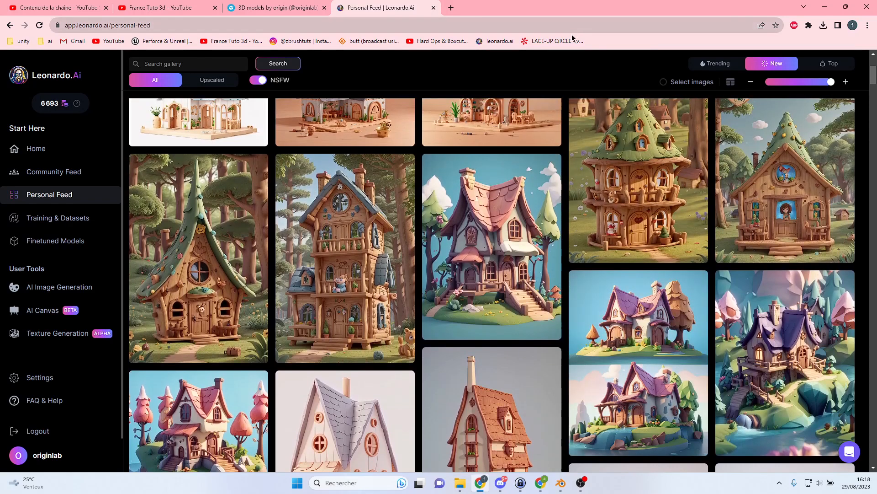
scroll(528, 236, down, 5)
scroll(528, 235, down, 2)
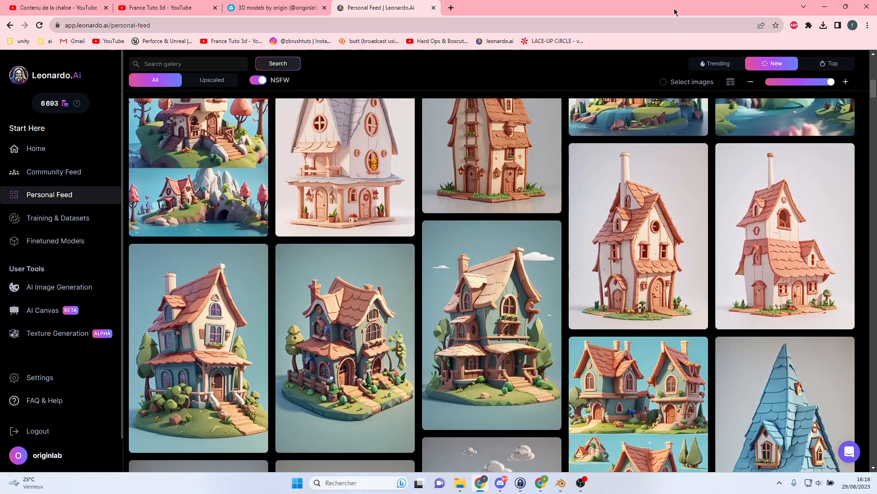
- Switch to Blender and snap the 3D cursor to the world origin
drag(673, 12, 876, 12)
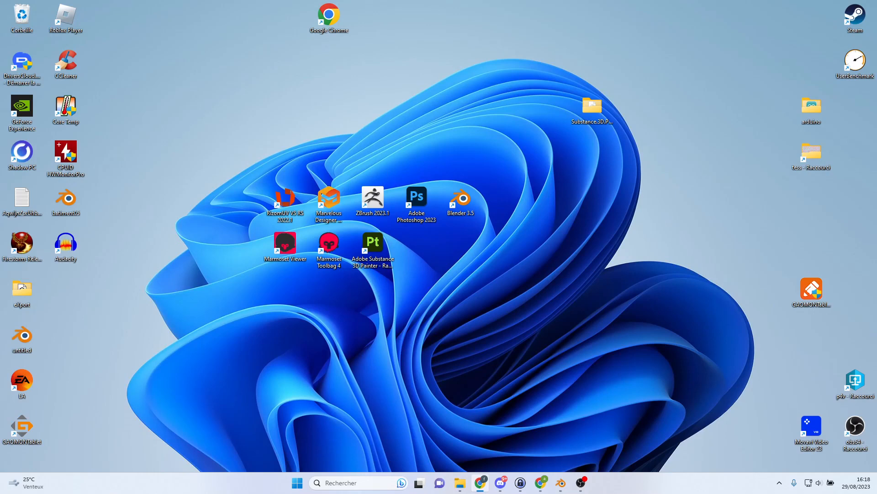
click(565, 488)
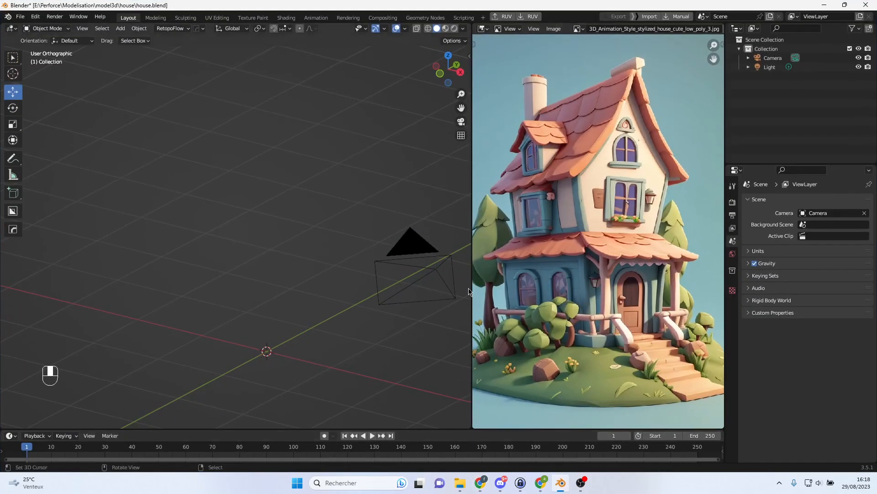
click(120, 28)
key(shift+s)
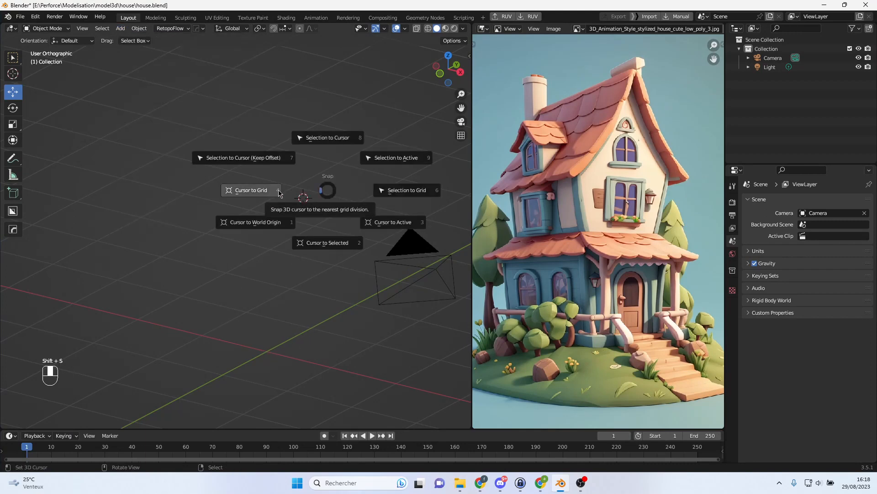
click(269, 221)
- Add a mesh cube at the world origin
middle_drag(268, 222, 299, 254)
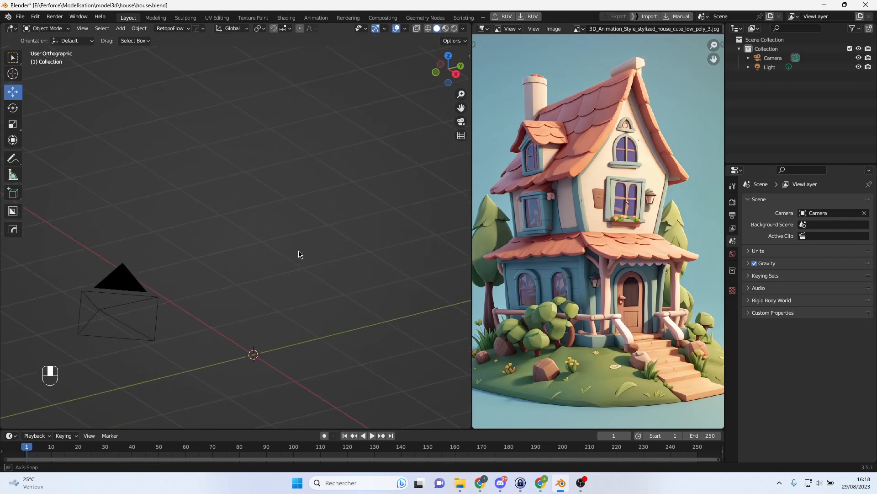
click(119, 30)
mouse_move(138, 40)
click(222, 49)
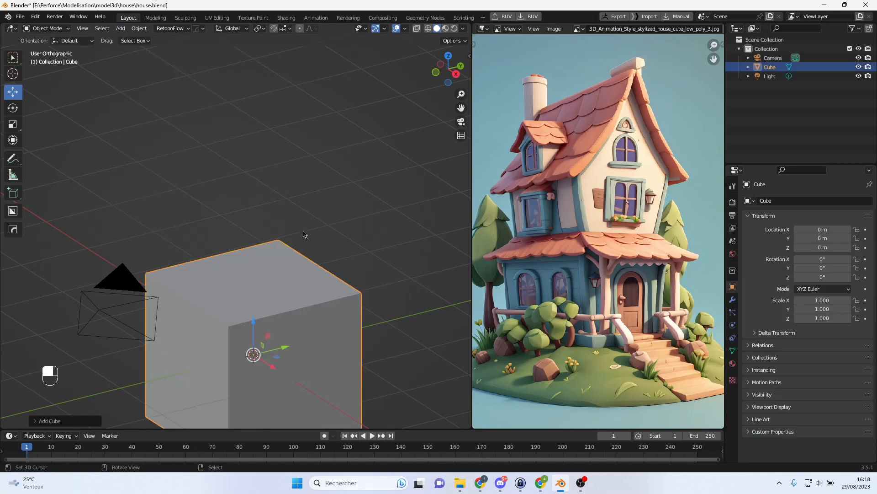
- Raise the cube along Z to about 1.02 m so that its base rests on the ground line
scroll(303, 234, down, 3)
key(KP_3)
scroll(224, 302, up, 3)
drag(229, 307, 248, 233)
middle_drag(249, 233, 265, 256)
scroll(267, 257, down, 1)
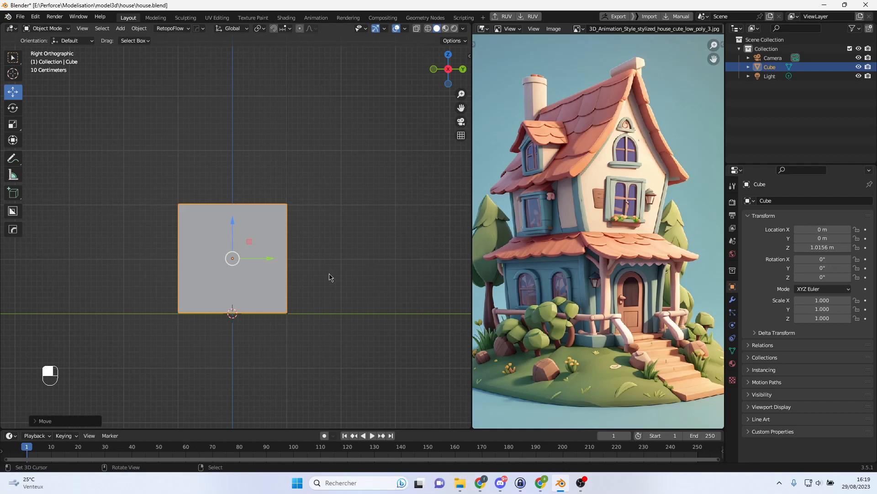
- In Edit Mode, lower the cube's top face by 1.8 m along Z to flatten the cube into a slab
middle_drag(325, 280, 326, 288)
key(Tab)
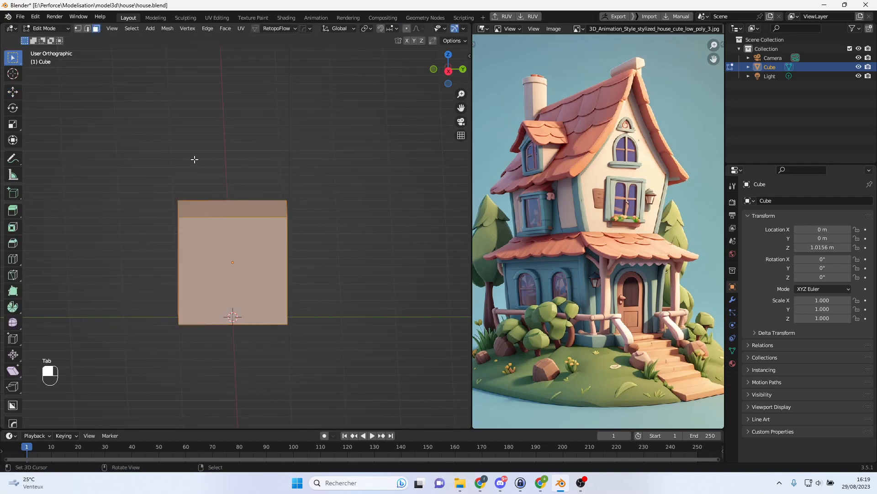
click(254, 209)
key(KP_3)
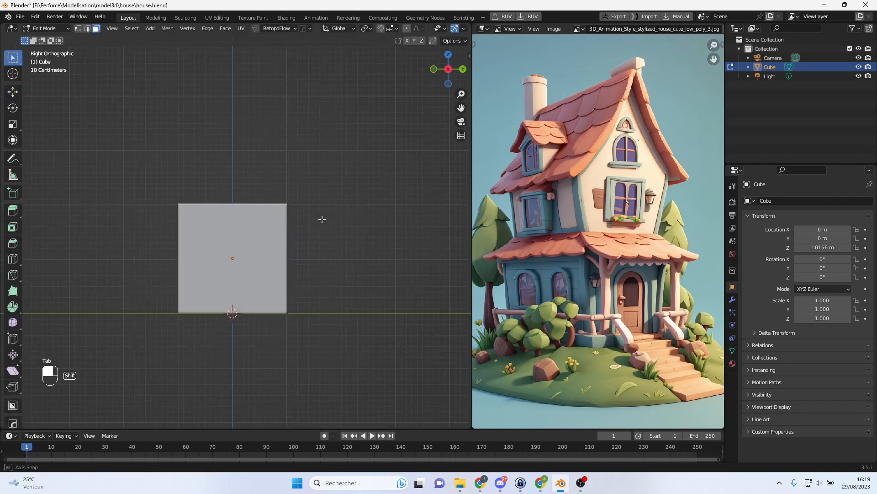
key(g)
key(z)
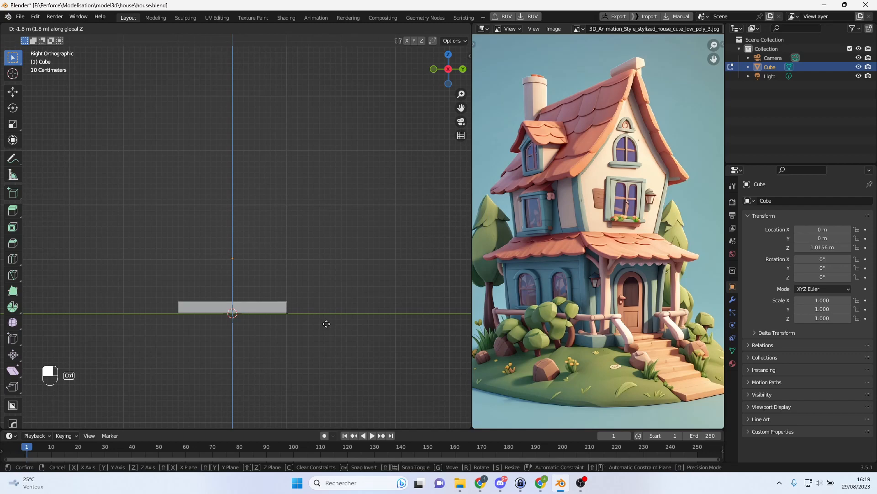
click(326, 324)
- Try to inset the slab's top face by about 0.17 m with a depth of about 0.29 m
scroll(324, 321, up, 2)
shift+middle_drag(319, 317, 361, 343)
scroll(322, 304, up, 2)
scroll(362, 331, down, 3)
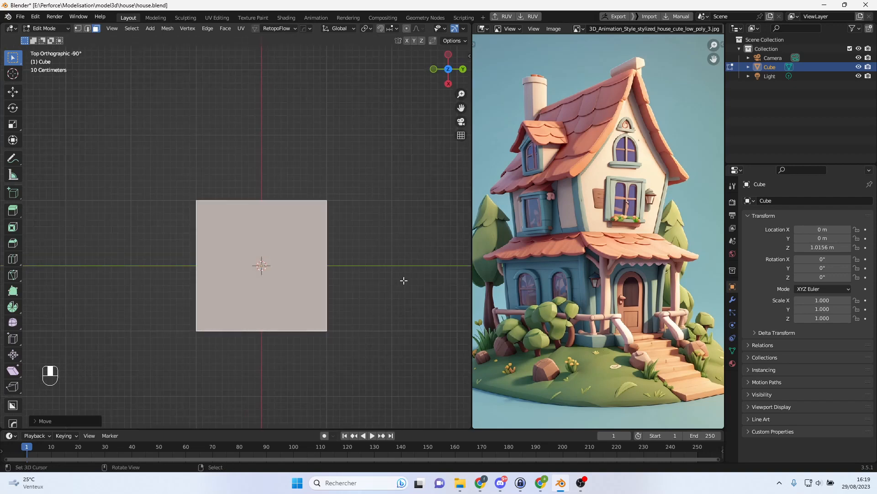
key(i)
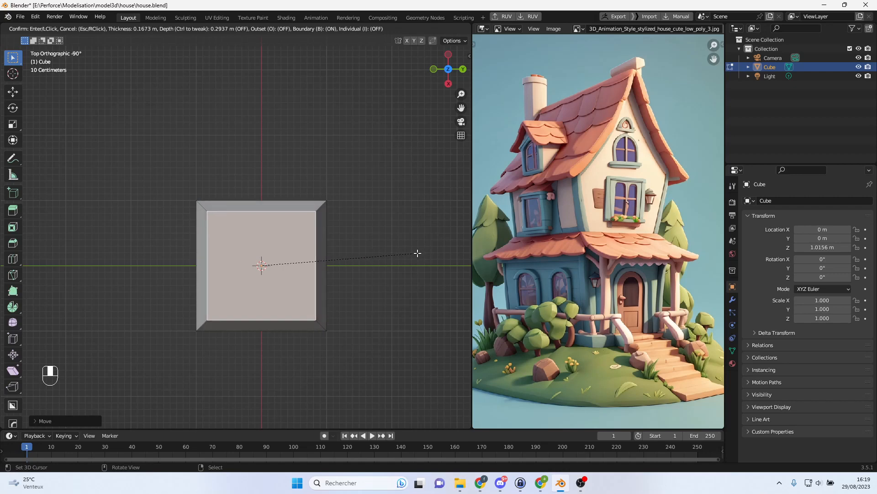
click(417, 253)
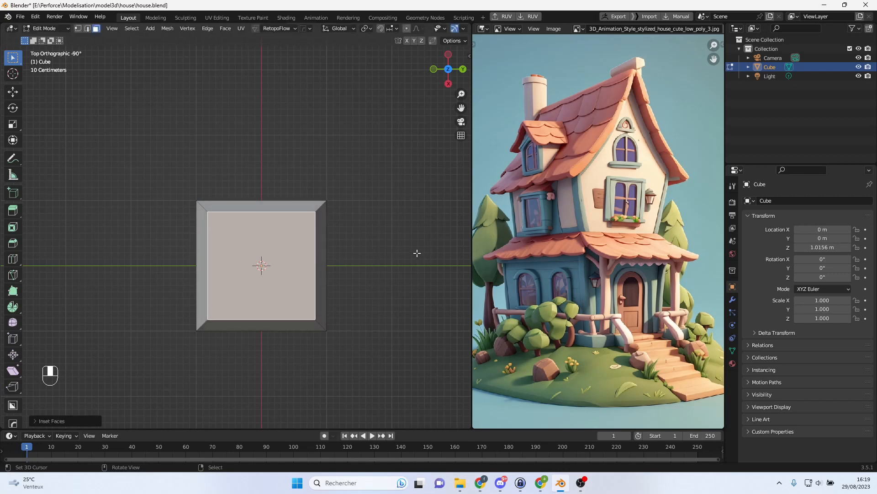
middle_drag(366, 298, 384, 278)
key(ctrl+z)
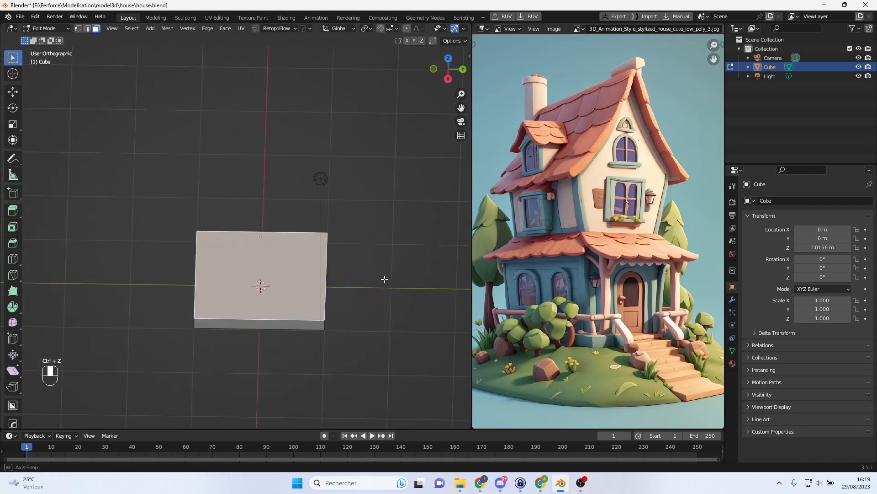
- Inset the slab's top face by about 0.22 m with no depth
key(i)
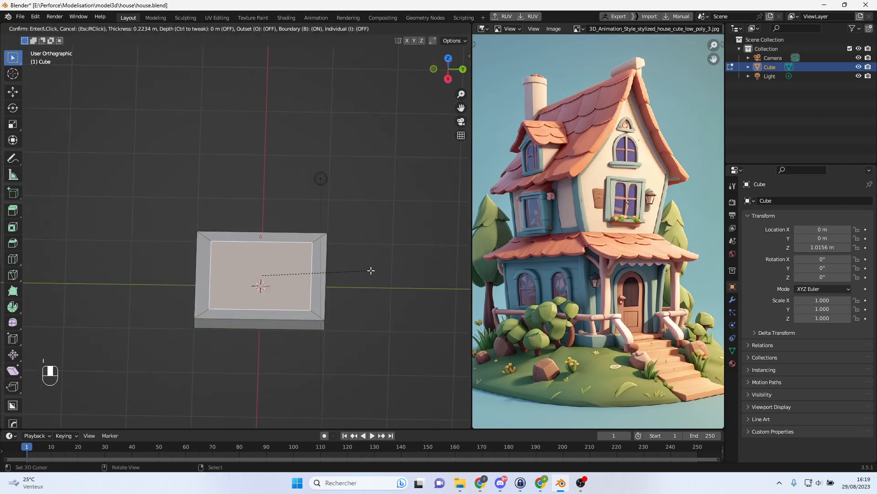
click(371, 269)
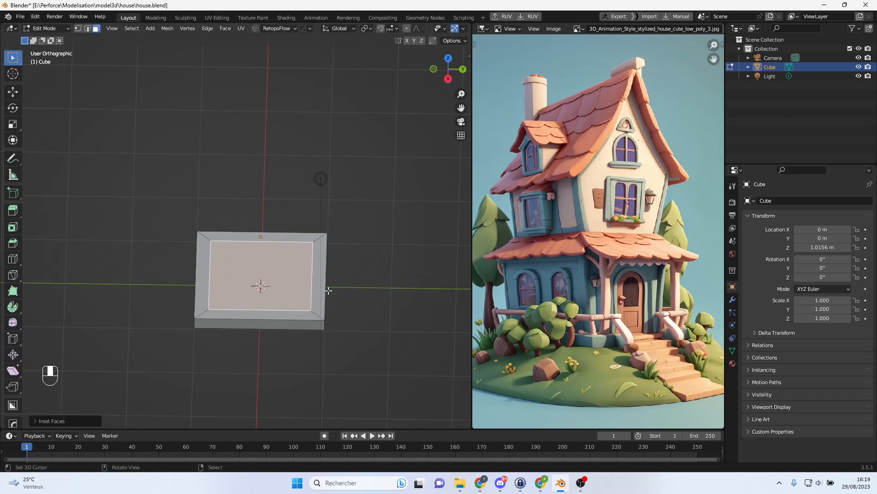
- Select all outer and inset vertices at the slab's negative X end in vertex mode
alt+middle_drag(303, 286, 402, 239)
scroll(287, 273, up, 2)
scroll(287, 273, up, 2)
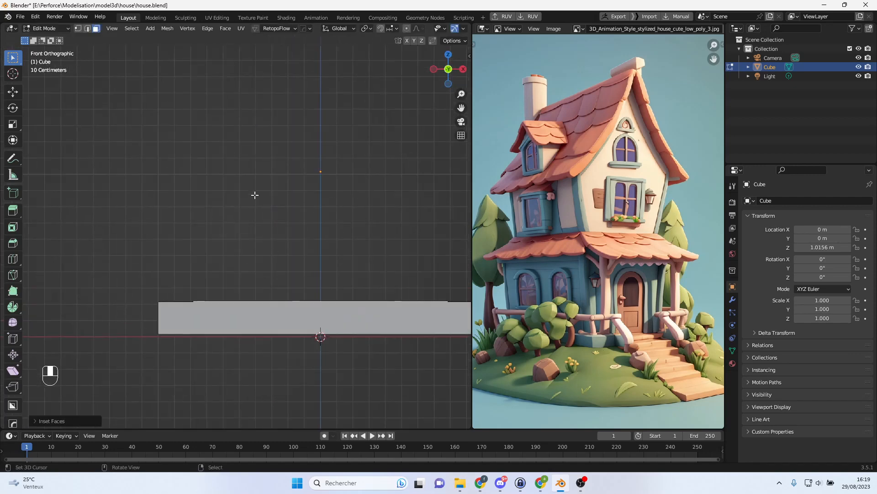
click(80, 31)
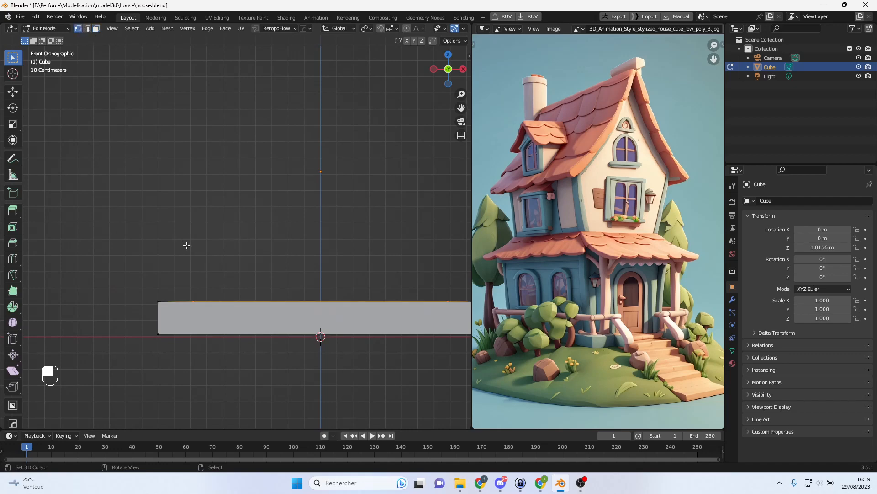
middle_drag(187, 245, 188, 261)
shift+click(155, 263)
shift+click(163, 347)
key(KP_1)
scroll(210, 280, down, 2)
- Try to move the selected end vertices outward along X to lengthen the slab
key(g)
key(x)
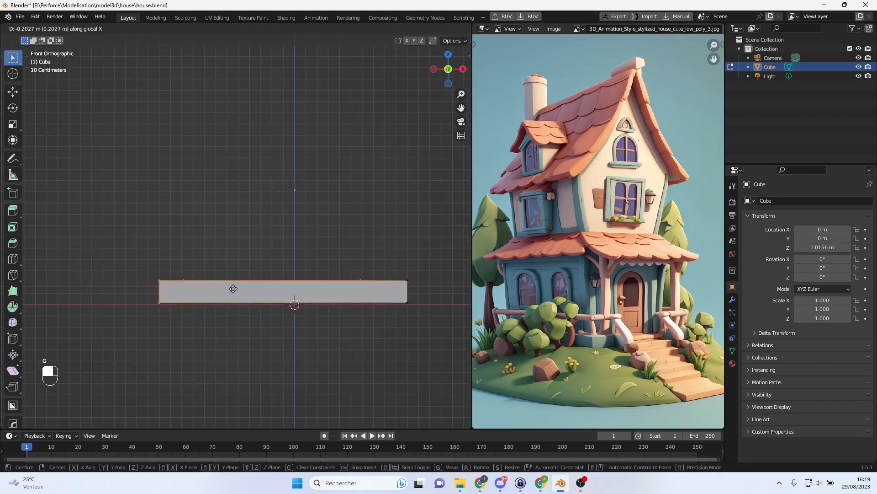
ctrl+click(202, 286)
middle_drag(202, 286, 255, 320)
key(ctrl+z)
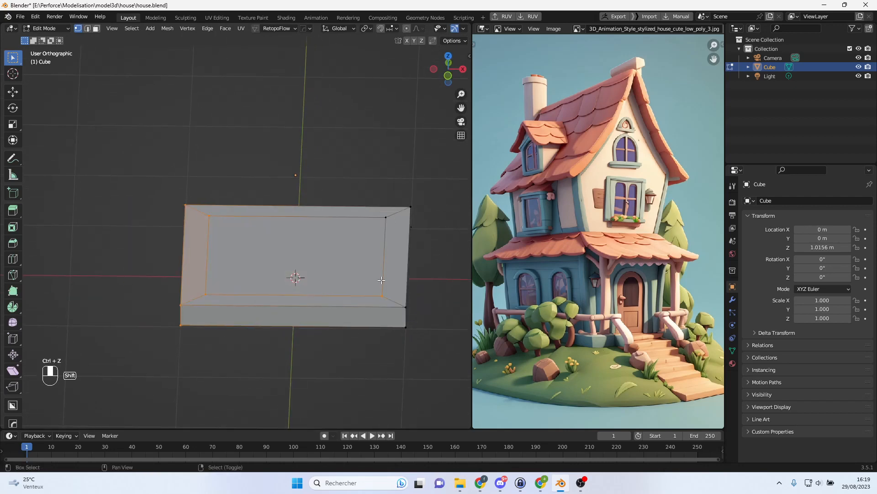
- Lengthen the slab by moving the selected end vertices -0.4 m along X
key(KP_1)
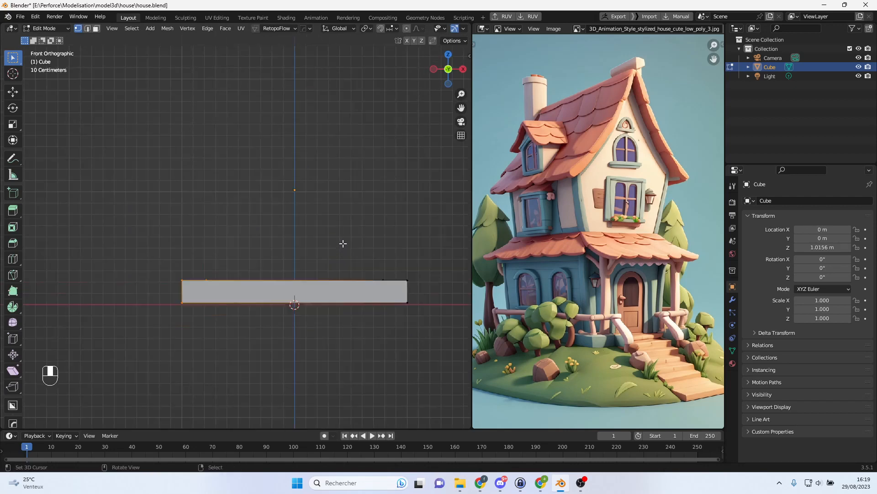
key(g)
key(x)
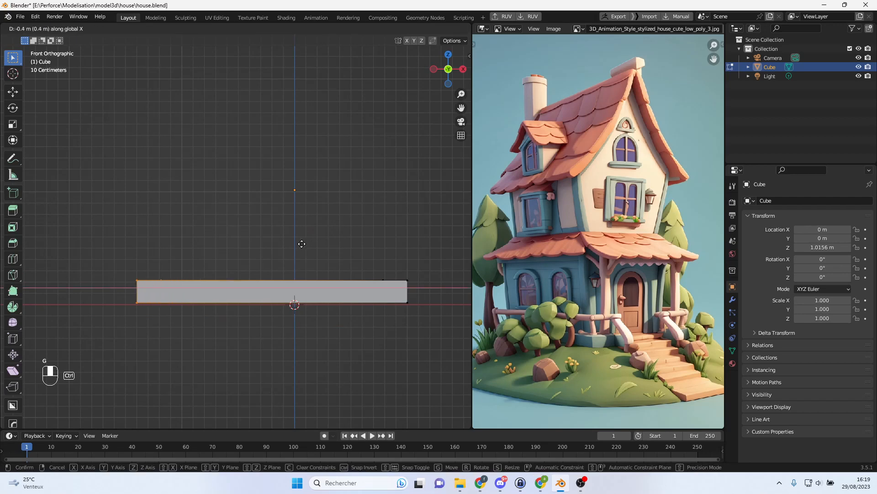
click(300, 244)
middle_drag(325, 253, 323, 281)
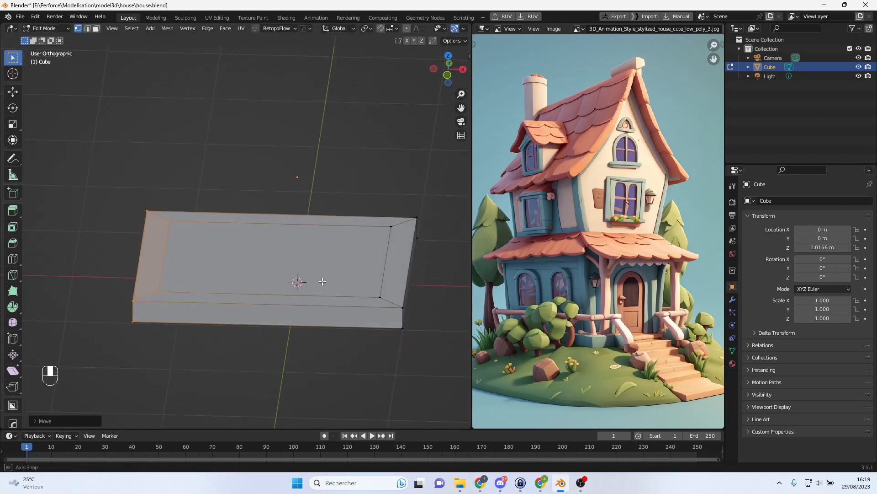
- Extrude the slab's inset top face upward about 1.3 m to form the lower storey
click(96, 28)
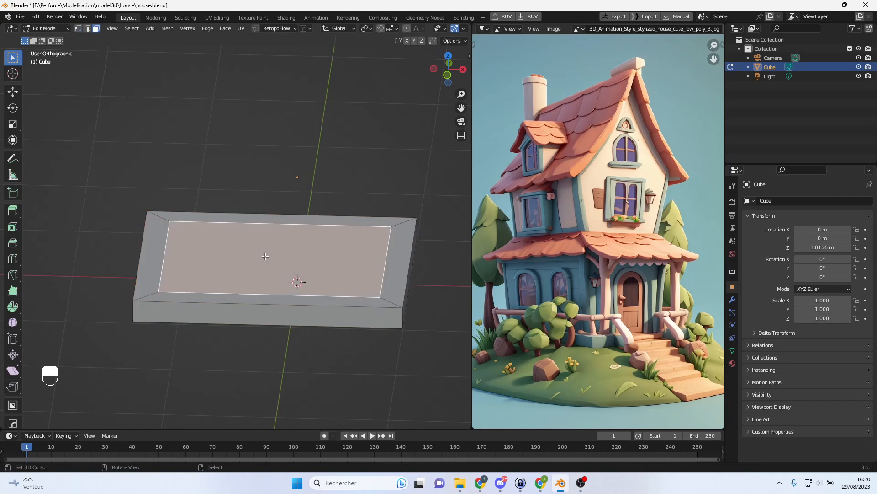
click(297, 284)
alt+middle_drag(297, 287, 278, 285)
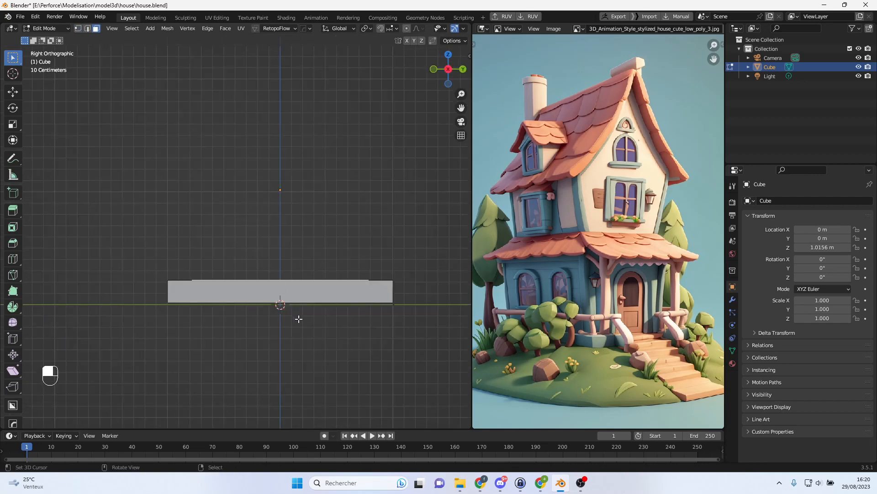
key(e)
key(ctrl)
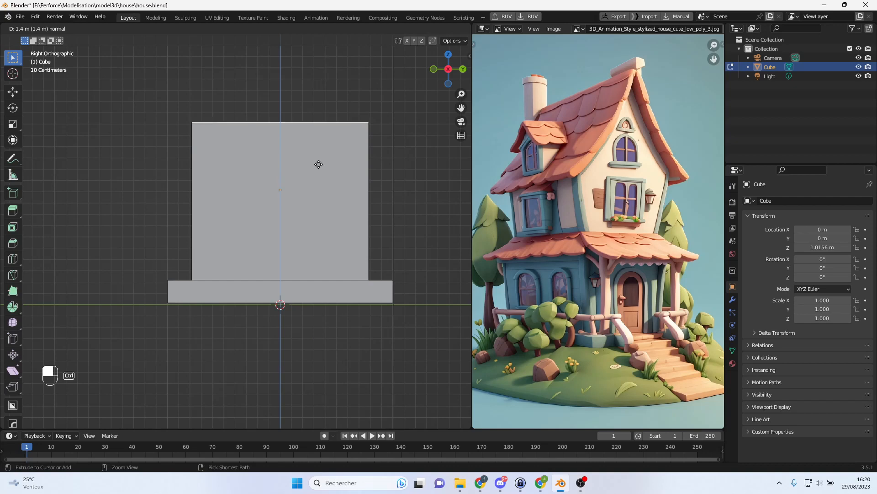
ctrl+click(318, 168)
scroll(319, 183, down, 2)
shift+middle_drag(319, 183, 308, 214)
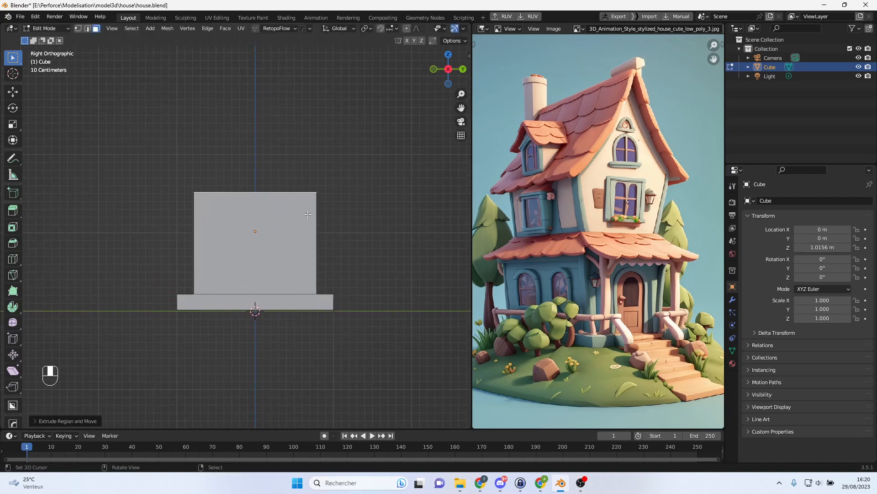
- Scale the lower storey's top face outward to about 1.1 so the walls flare toward the top
key(s)
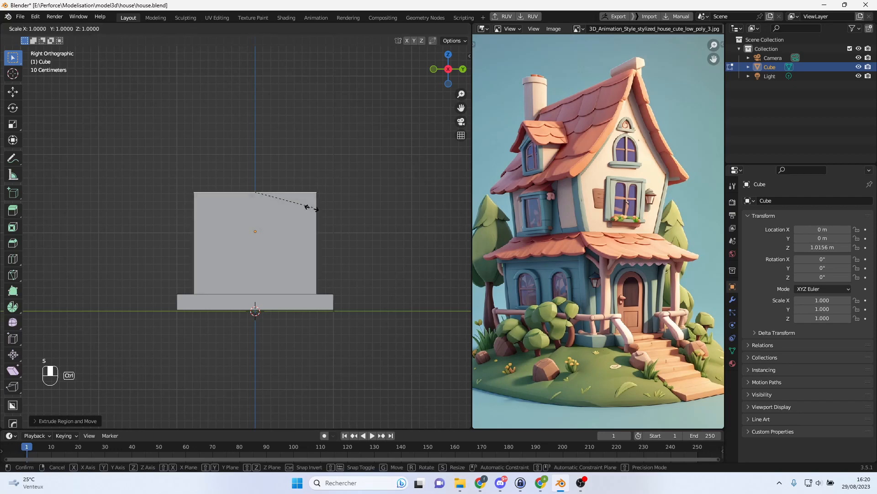
click(319, 200)
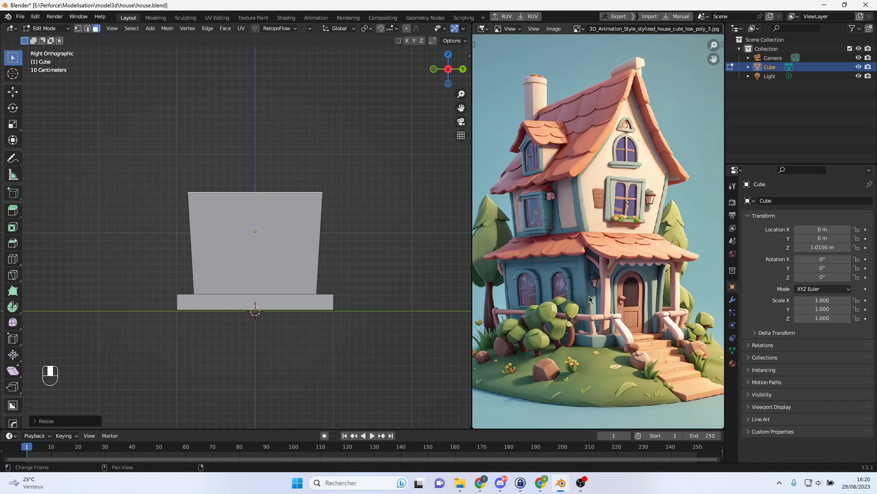
middle_drag(205, 231, 255, 275)
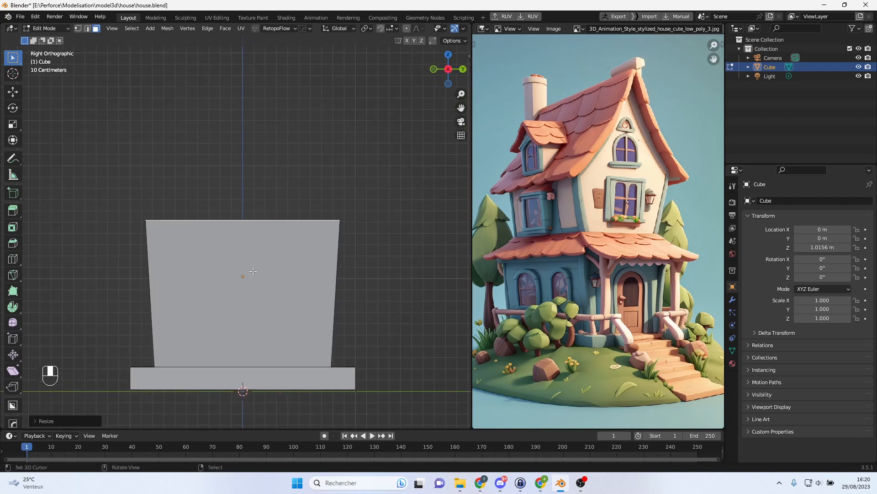
scroll(254, 267, down, 1)
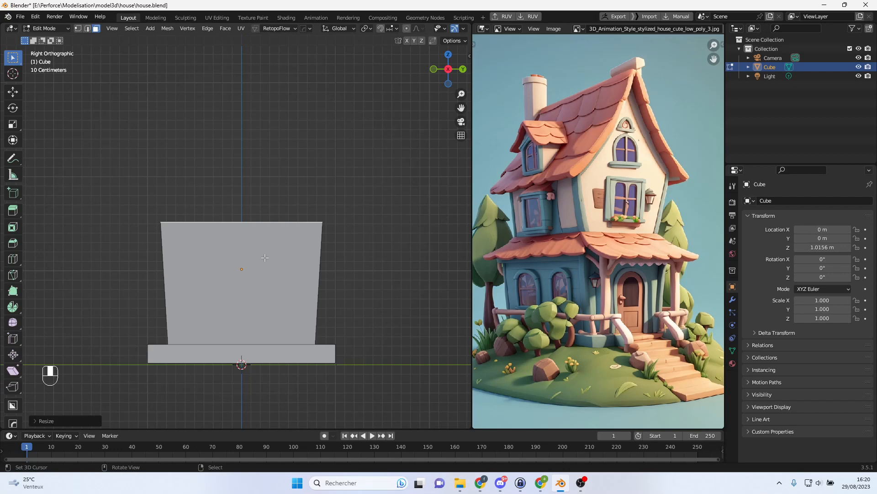
- Try to inset the lower storey's top face
middle_drag(272, 258, 292, 252)
key(i)
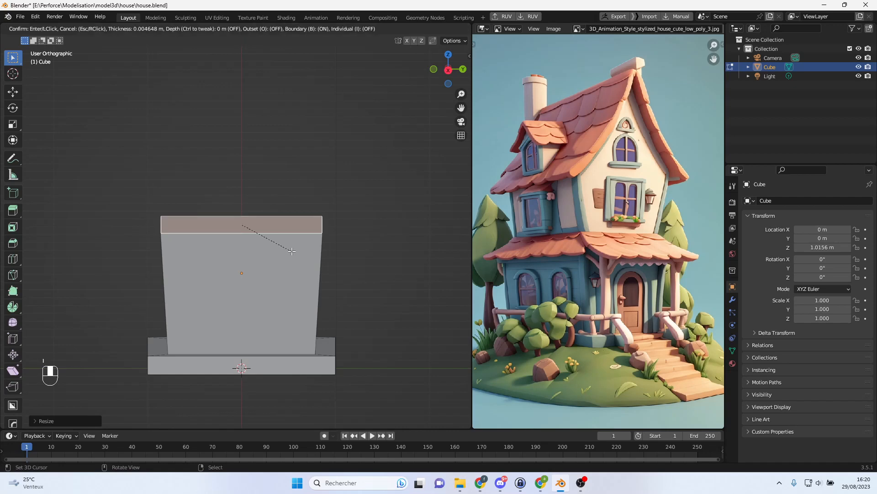
click(283, 243)
middle_drag(283, 254, 290, 289)
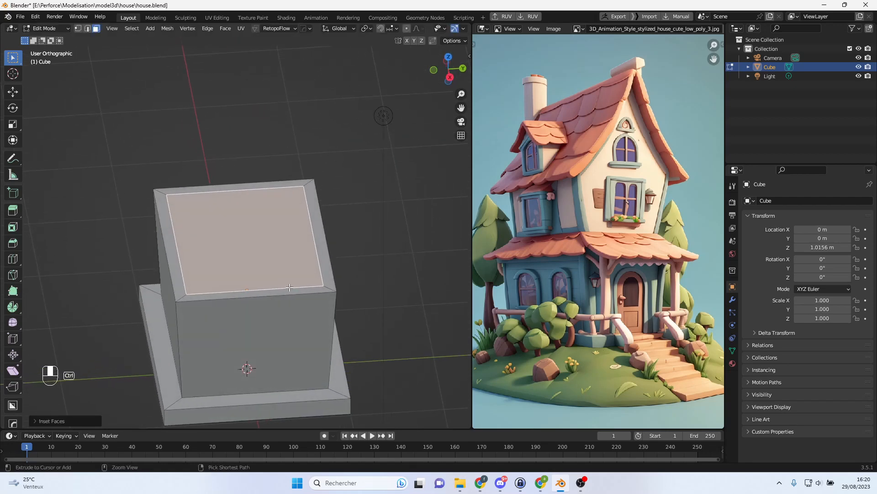
key(ctrl+z)
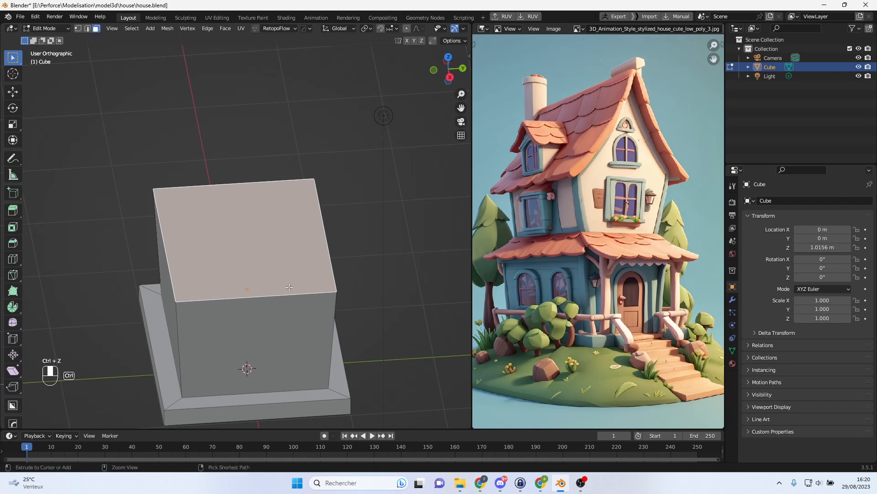
- Apply all transforms to the house mesh in Object Mode
key(Tab)
key(ctrl+a)
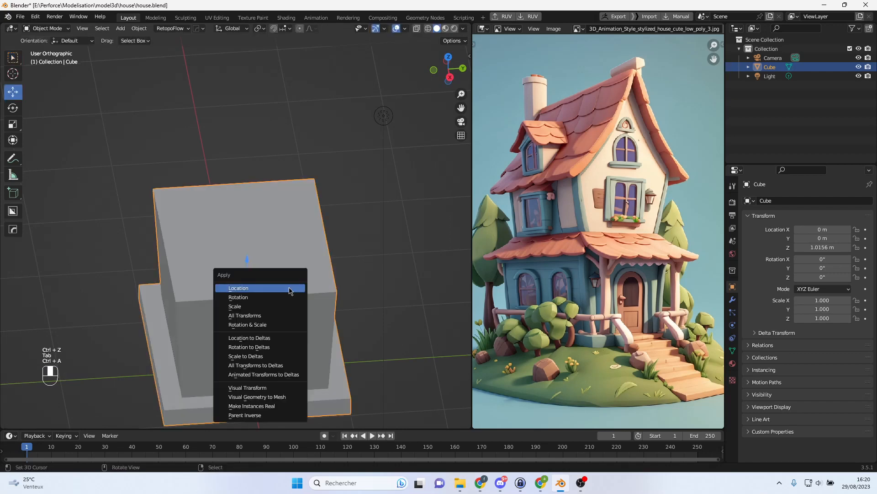
click(284, 315)
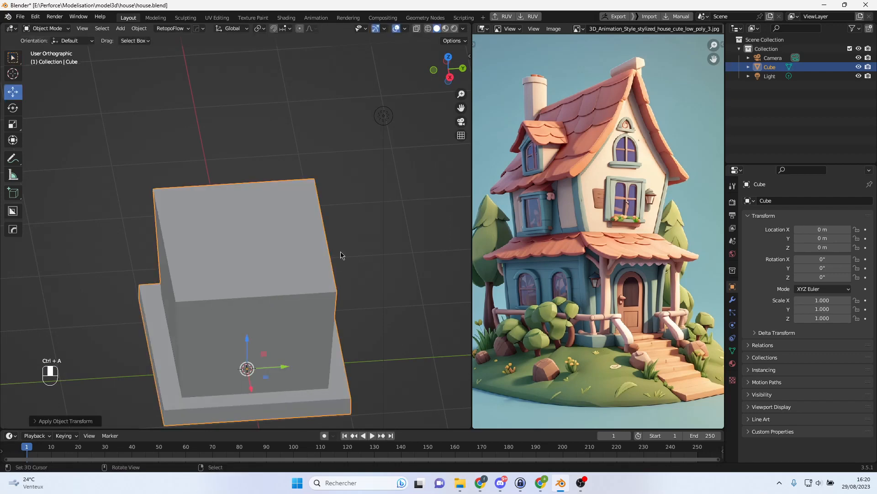
- Return to Edit Mode and inset the lower storey's top face by about 0.19 m with no depth
key(Tab)
key(i)
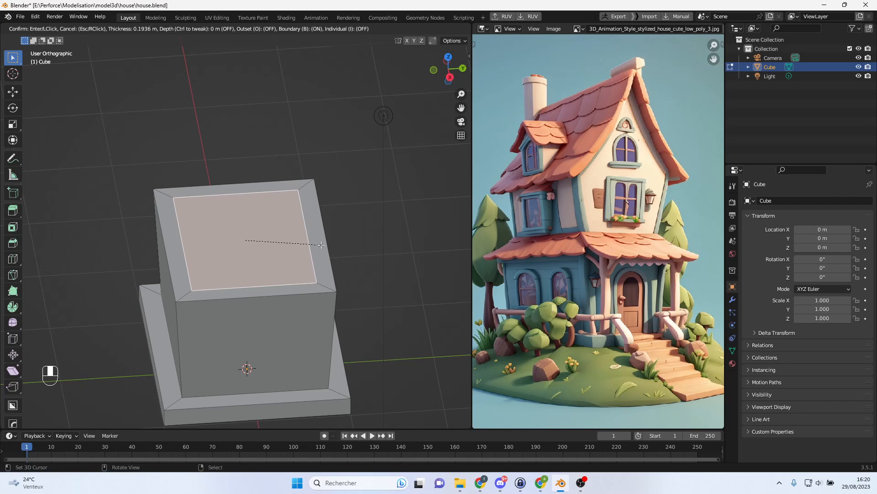
click(314, 286)
- Extrude the inset face up 1 m for the upper storey and scale it outward to nearly the lower storey's width
alt+middle_drag(313, 286, 317, 307)
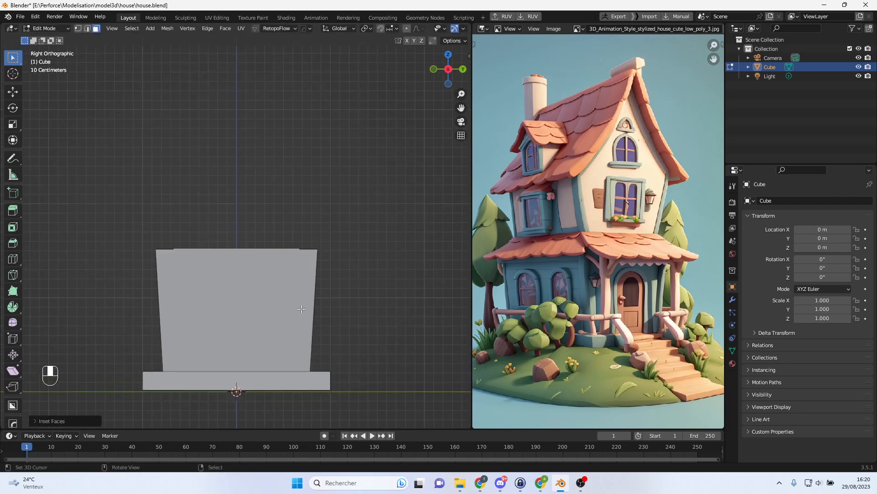
key(e)
key(ctrl)
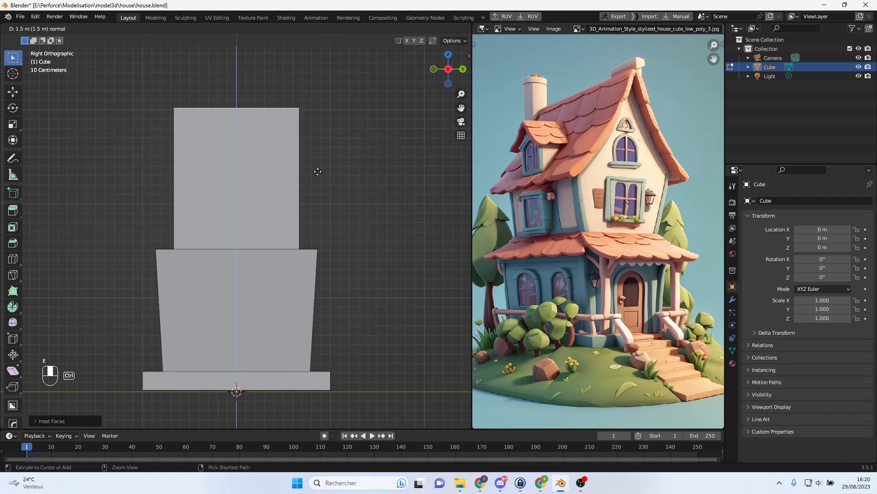
ctrl+drag(311, 192, 309, 206)
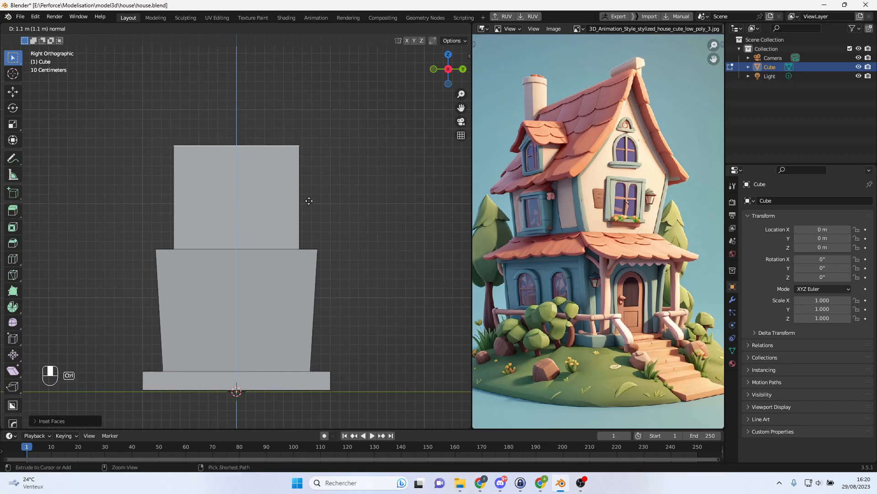
ctrl+drag(309, 201, 307, 212)
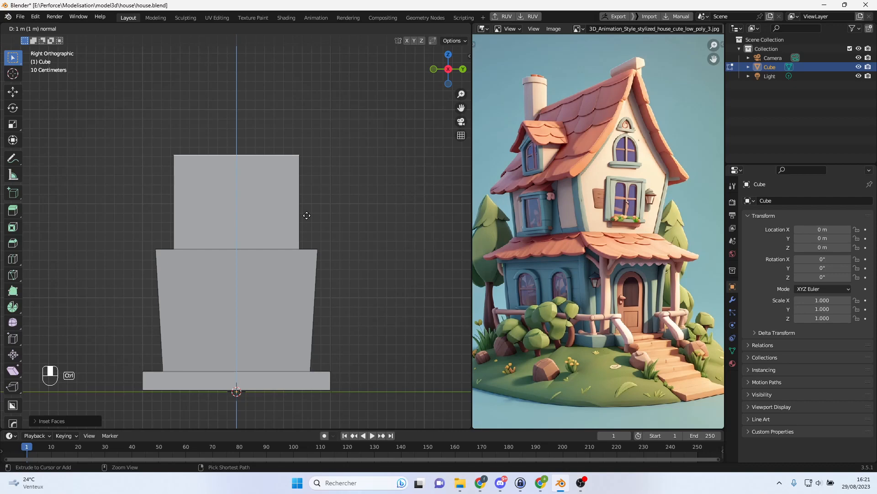
ctrl+drag(307, 215, 306, 215)
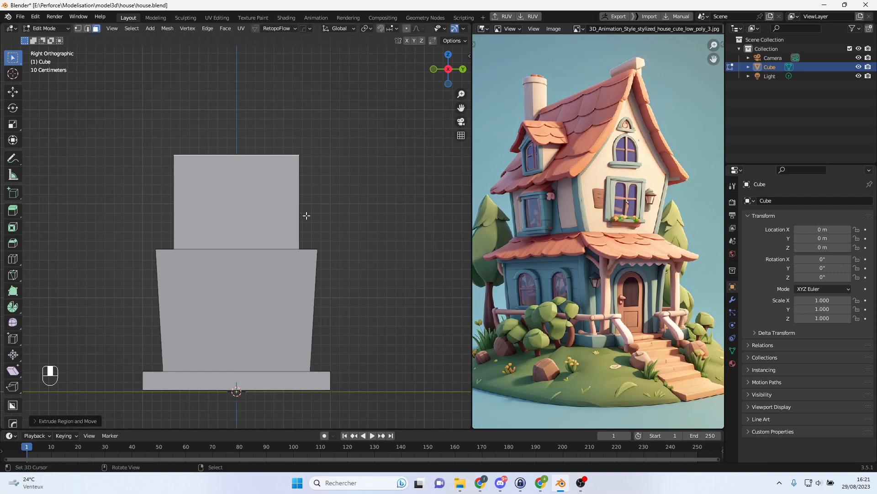
key(s)
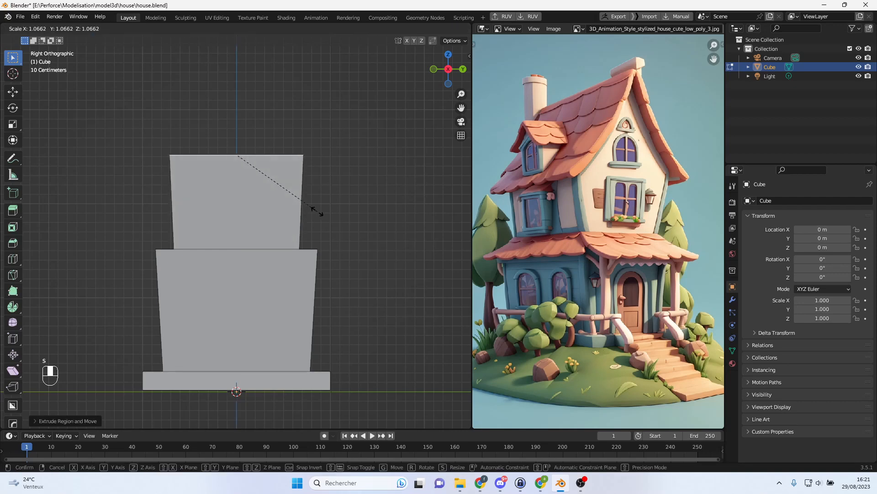
click(343, 202)
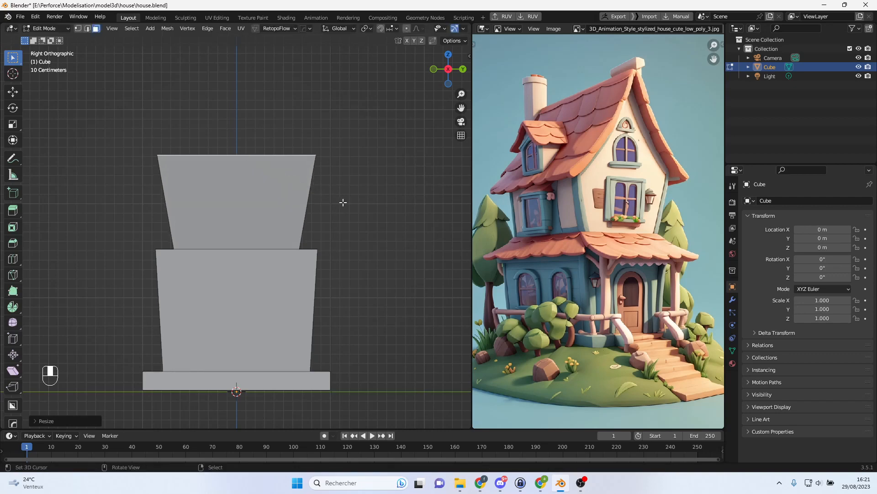
- Extrude the upper storey's top face upward about 1.5 m as the roof volume
shift+middle_drag(344, 202, 358, 235)
key(e)
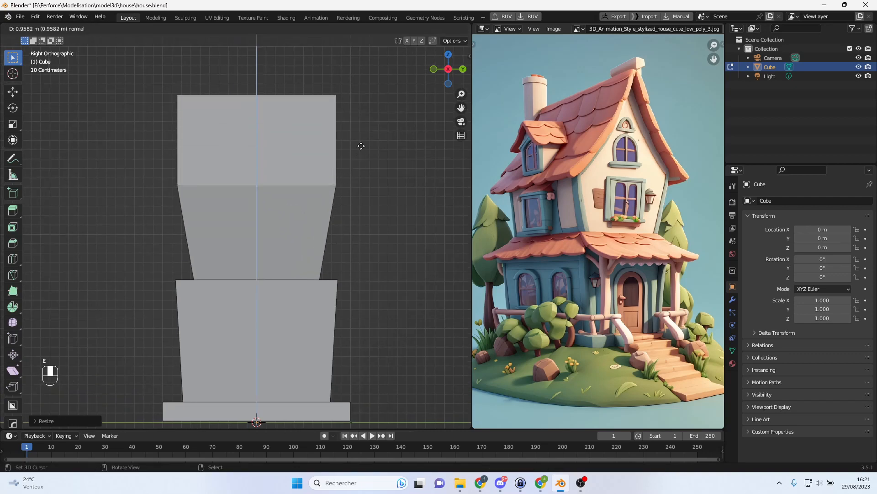
click(363, 123)
scroll(363, 121, down, 2)
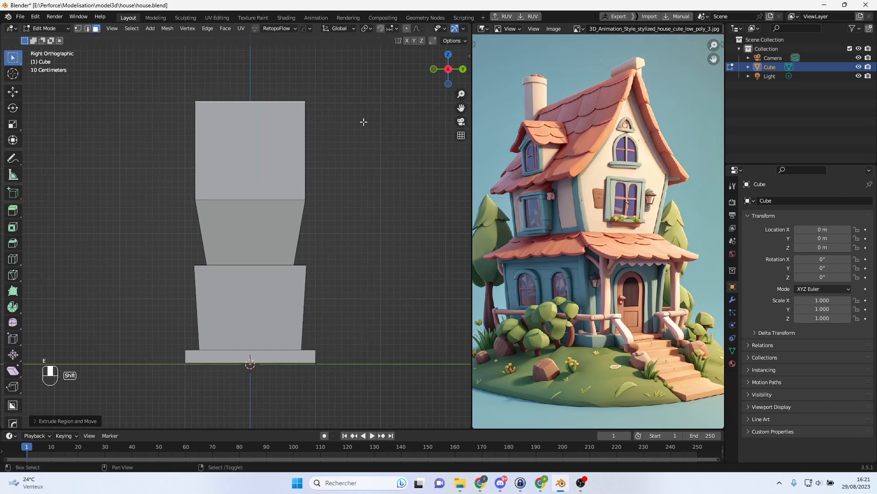
- Narrow the roof volume's top face along Y to a thin ridge and lower it about 0.2 m along Z
middle_drag(369, 155, 377, 180)
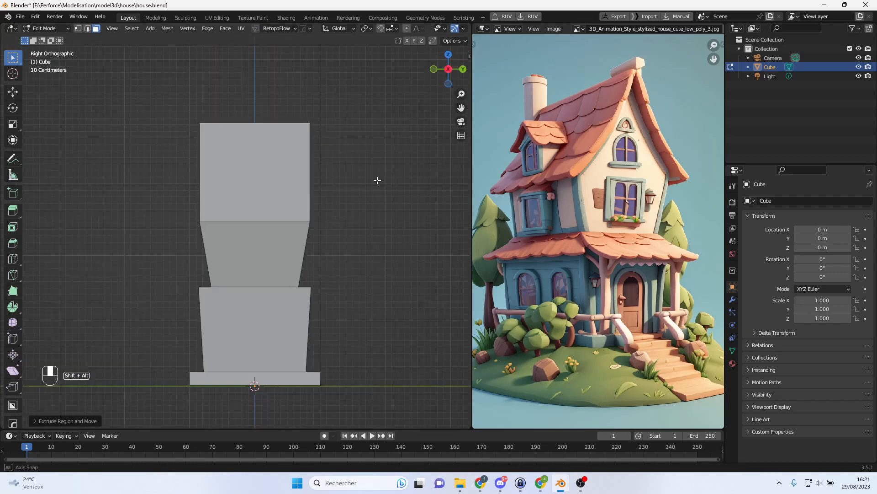
key(s)
key(y)
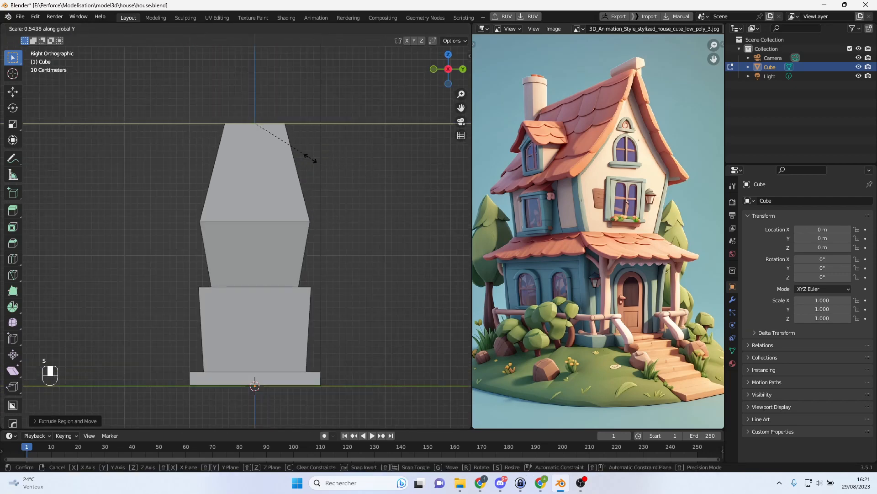
click(266, 144)
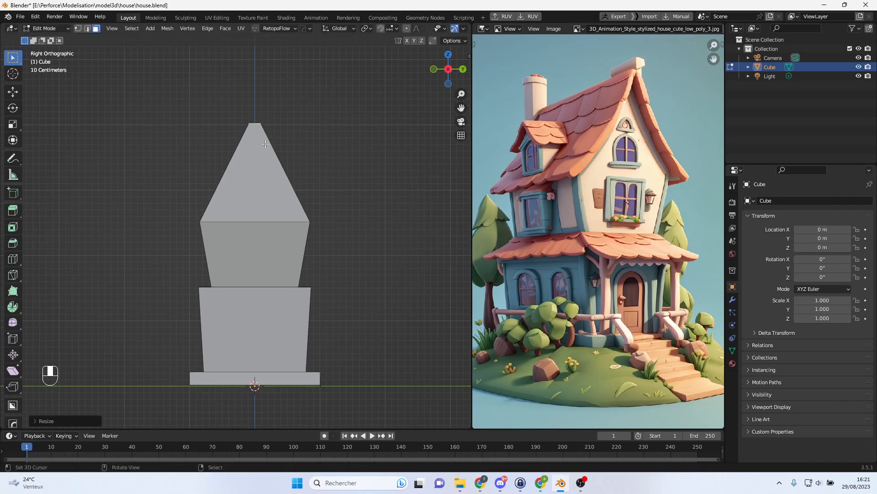
scroll(267, 155, up, 1)
key(g)
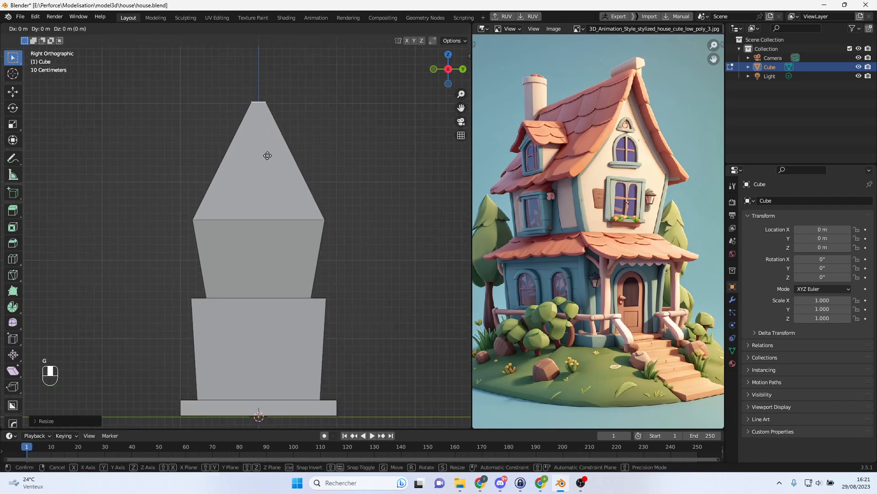
key(z)
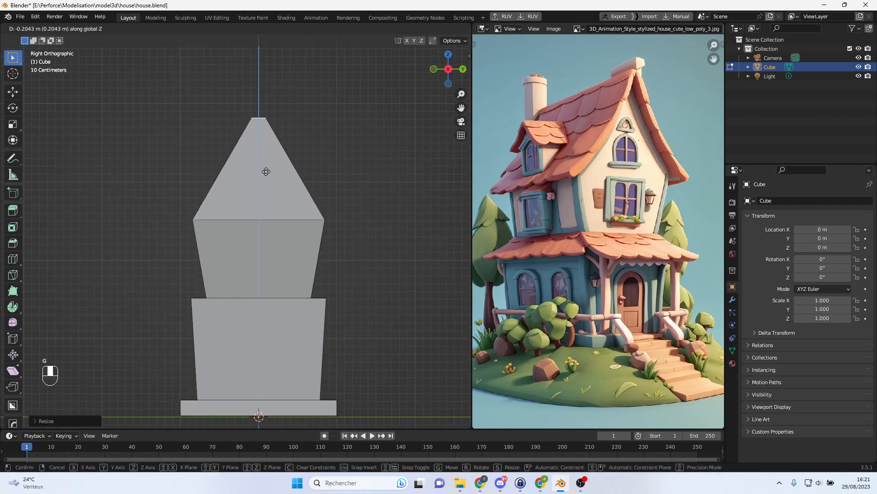
click(266, 172)
- Select the lower storey's two outer top edges on its Y sides and scale them inward along Y to about 0.86
scroll(263, 188, down, 2)
middle_drag(260, 198, 247, 215)
scroll(263, 209, up, 3)
scroll(246, 214, up, 3)
click(174, 277)
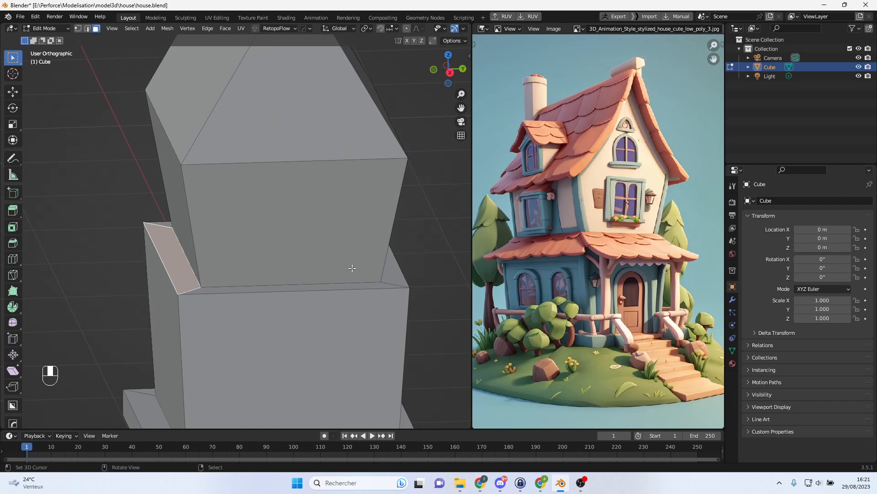
click(87, 28)
click(172, 276)
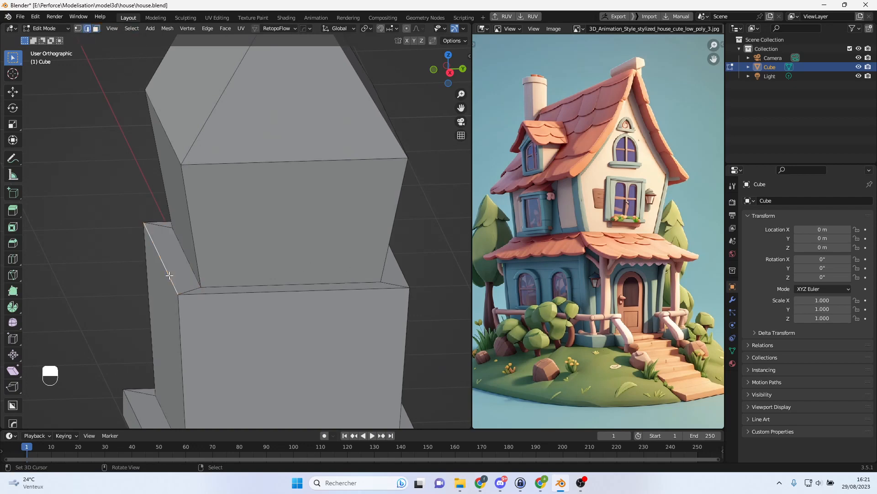
shift+click(402, 268)
middle_drag(402, 266, 410, 253)
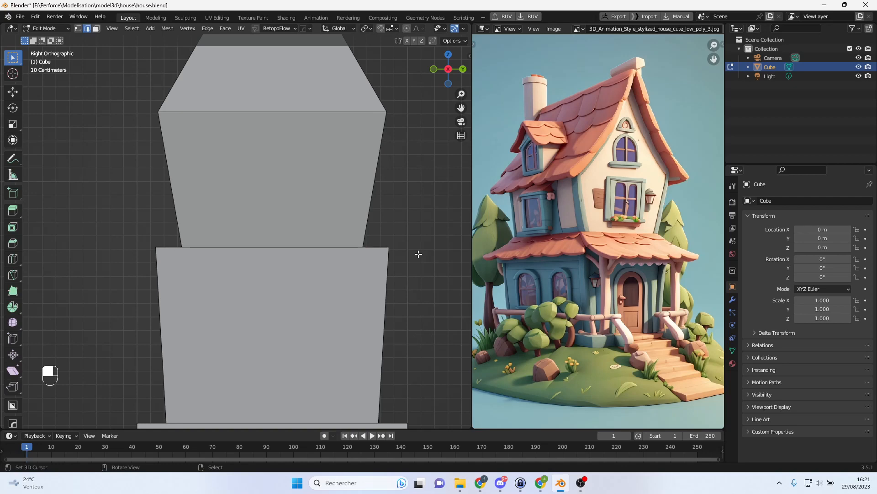
key(g)
right_click(415, 253)
key(s)
key(y)
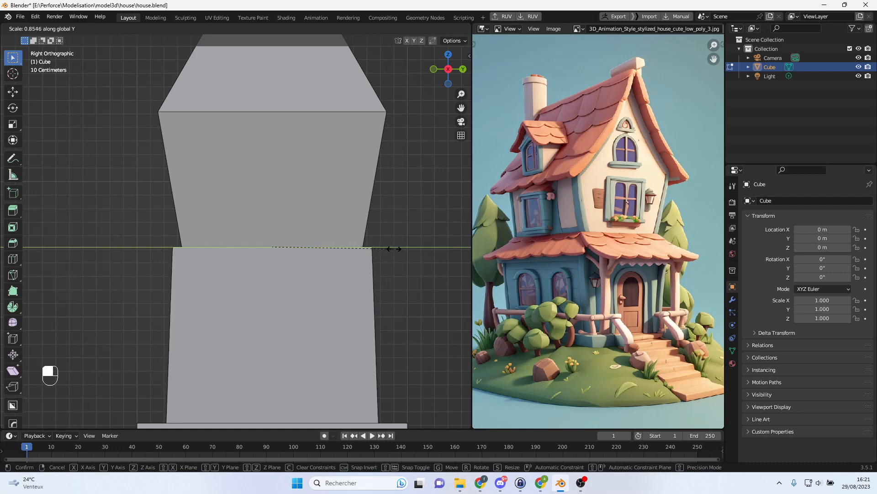
click(394, 249)
- Lower the lower storey's two selected top edges about 0.1 m along Z to create a sloped ledge
middle_drag(395, 249, 297, 275)
key(g)
key(z)
key(ctrl)
click(293, 283)
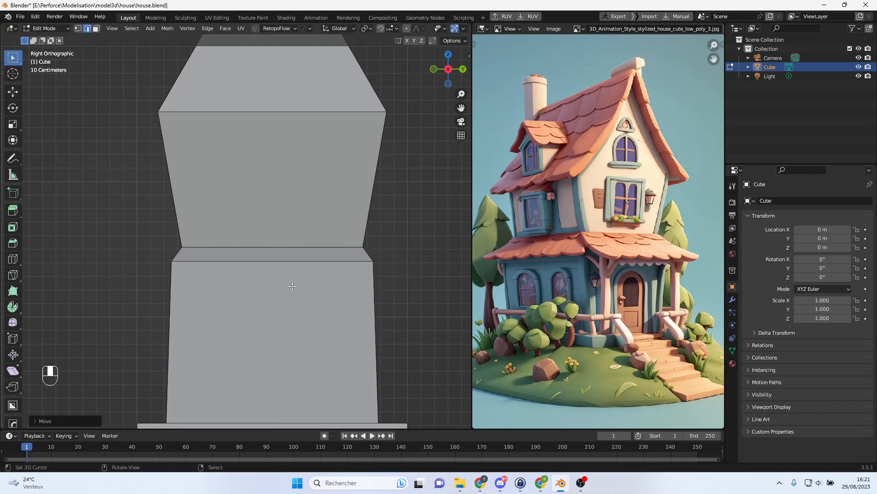
- Scale the edge loop at the roof's base inward to about 0.87 and raise it about 0.12 m along Z
scroll(273, 279, down, 4)
mouse_move(272, 279)
middle_down()
mouse_move(359, 276)
mouse_move(310, 282)
mouse_move(265, 270)
middle_up()
scroll(358, 275, up, 2)
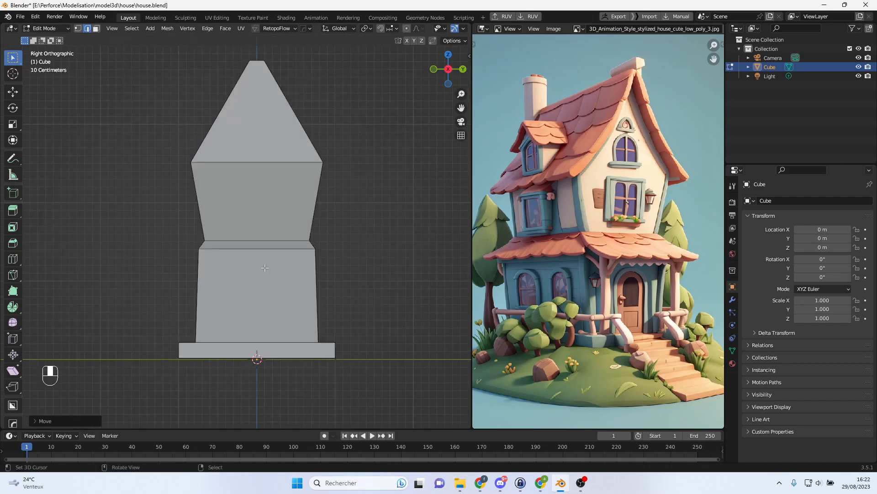
click(256, 161)
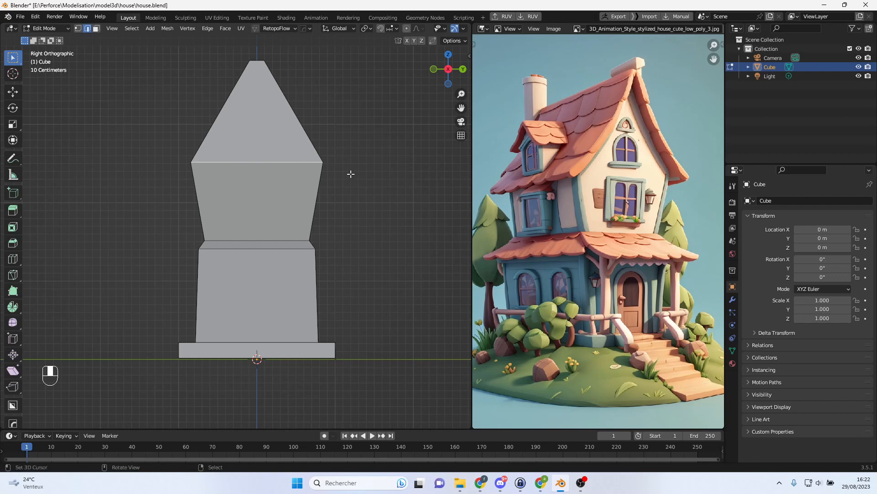
key(s)
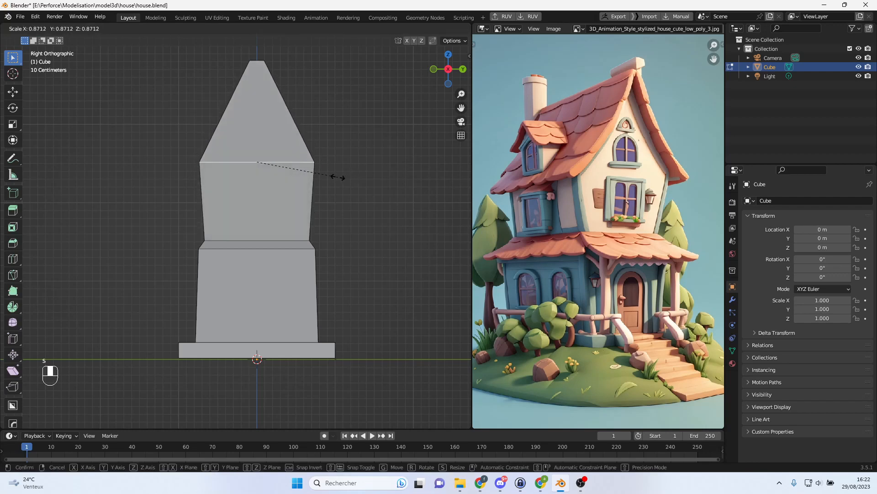
click(338, 177)
key(g)
key(z)
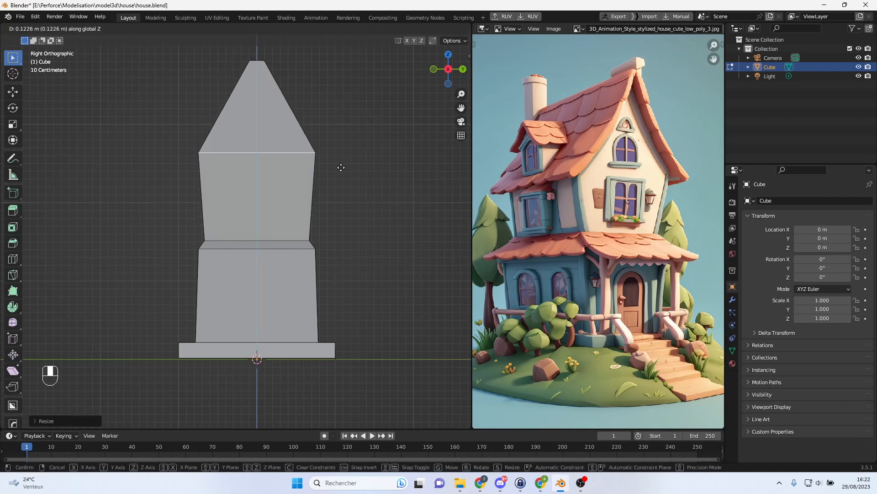
click(341, 166)
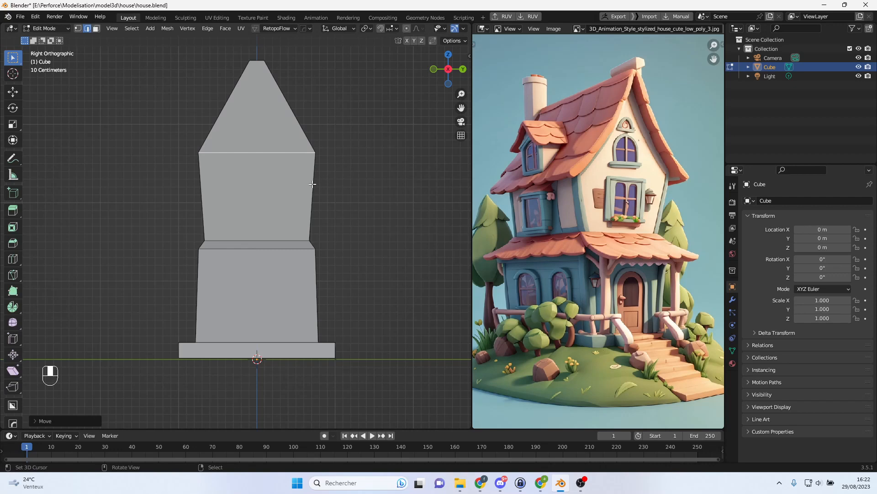
- Narrow the edge loop at the upper storey's base along Y to about 0.94
click(291, 241)
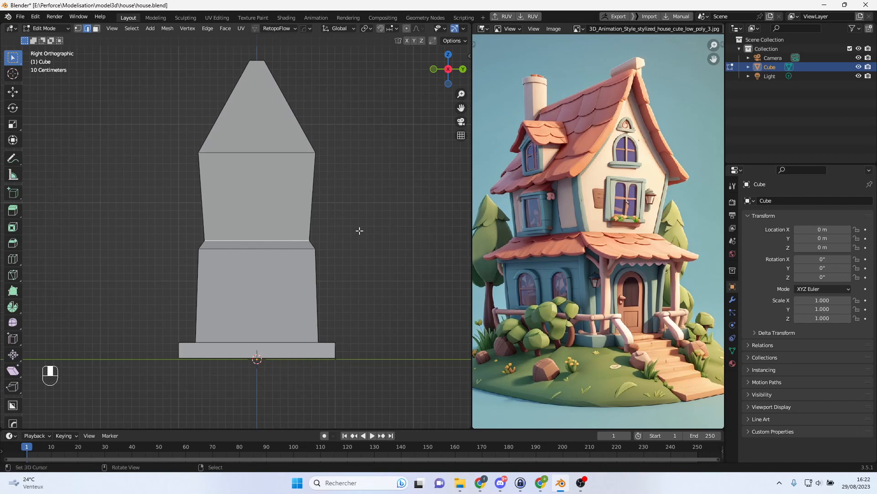
key(s)
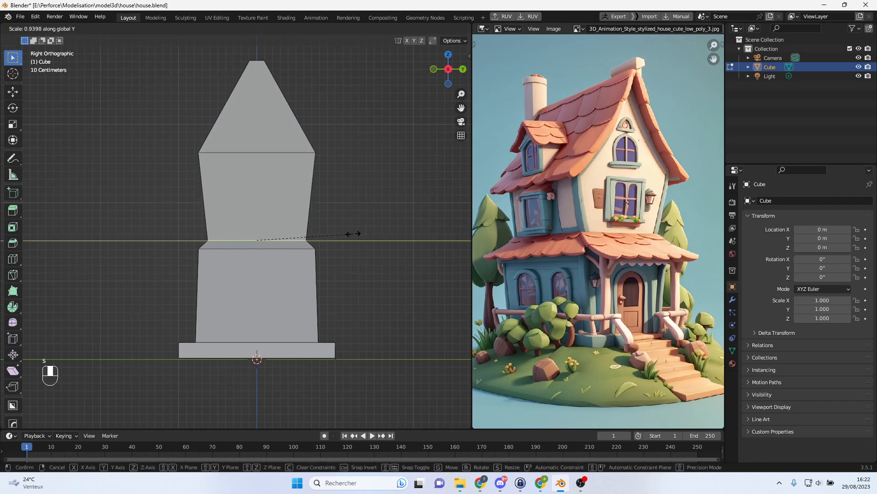
click(353, 234)
- Scale the edge loop around the lower storey's top outward to about 1.1 to widen the ledge
scroll(354, 234, up, 2)
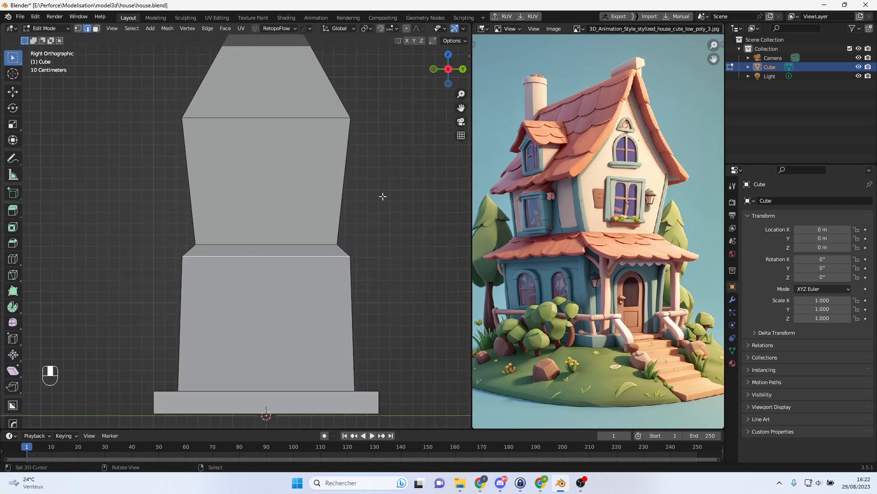
key(x)
key(s)
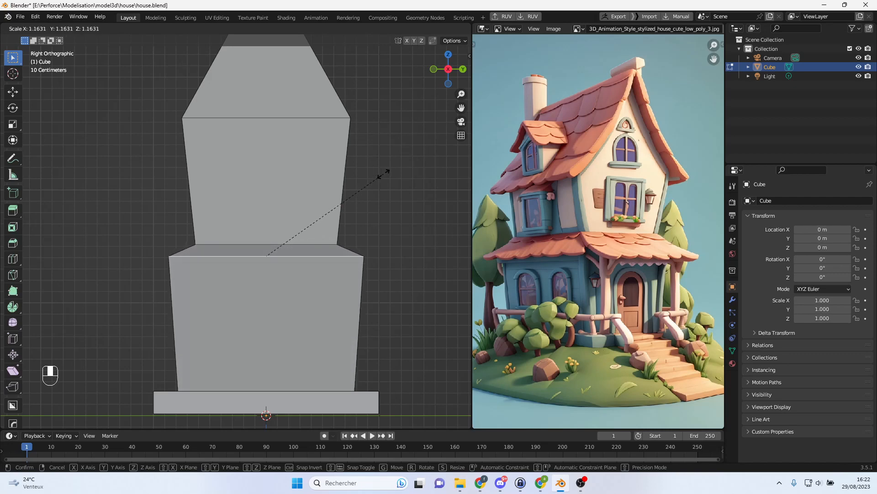
click(381, 177)
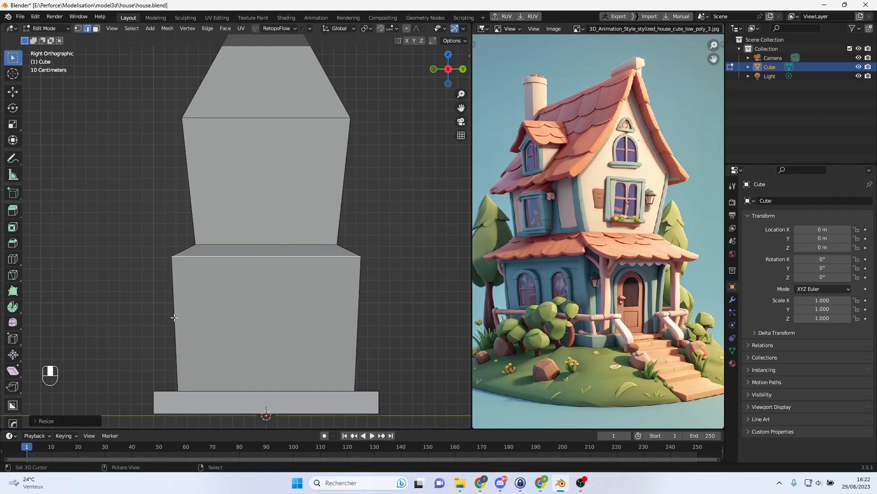
key(s)
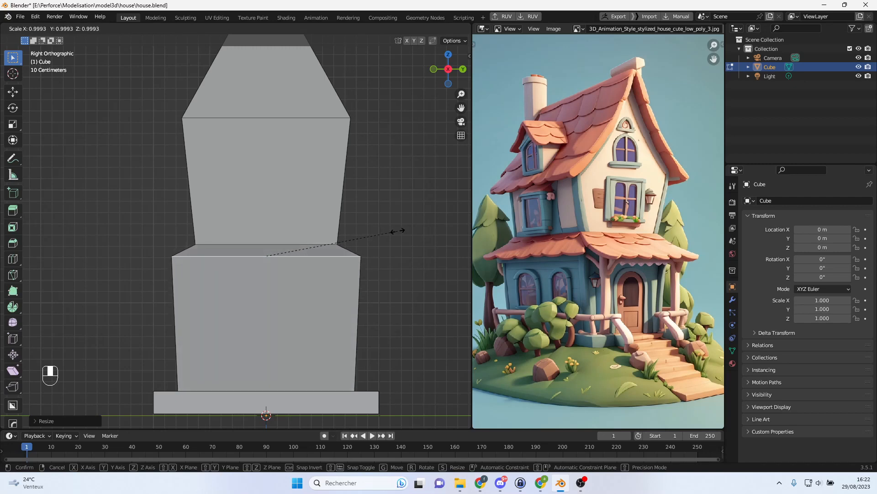
click(396, 231)
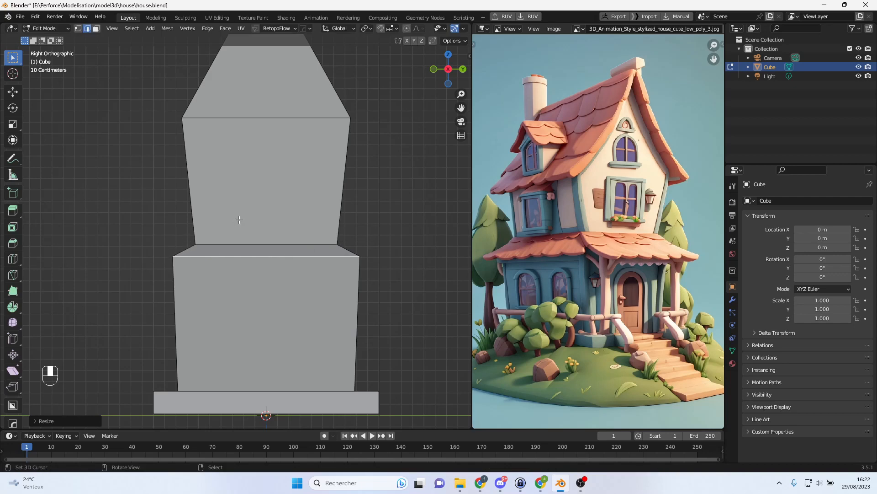
- Scale the edge loop at the roof's base outward slightly to about 1.03
scroll(211, 188, down, 1)
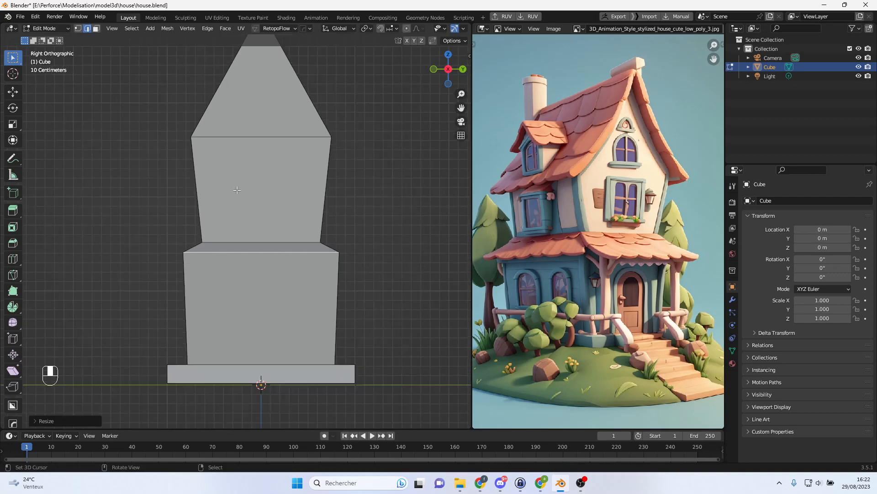
alt+right_click(291, 138)
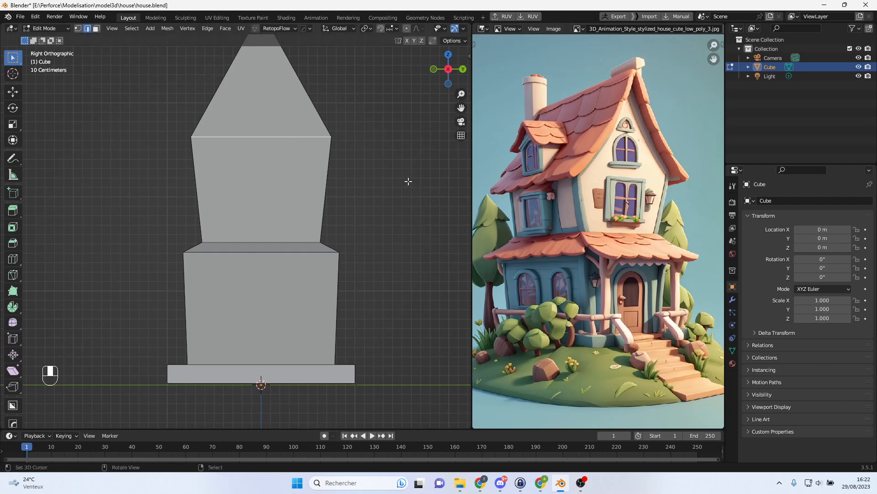
key(s)
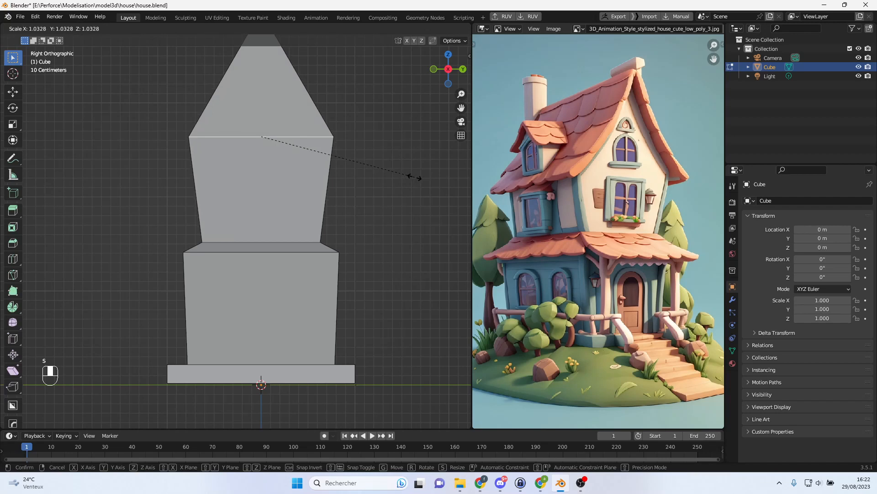
click(416, 177)
scroll(306, 227, down, 1)
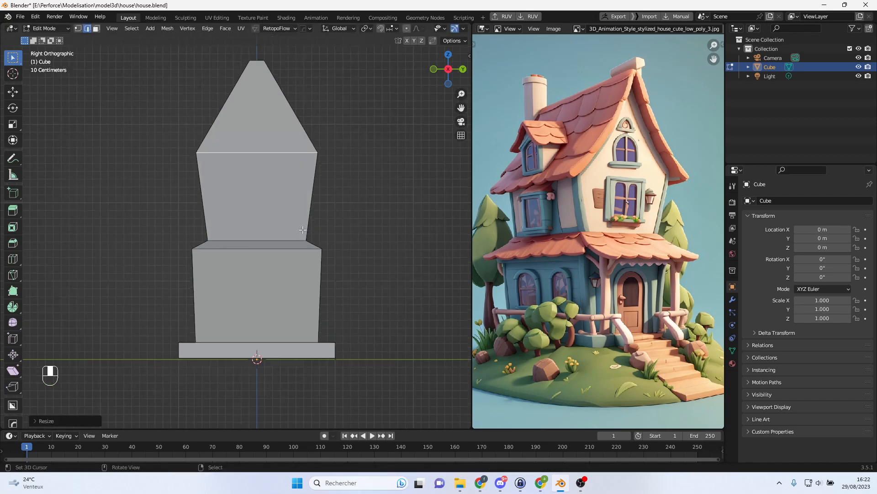
- Select the edge loop where the lower storey meets the slab and scale it inward to about 0.96
middle_drag(321, 313, 331, 337)
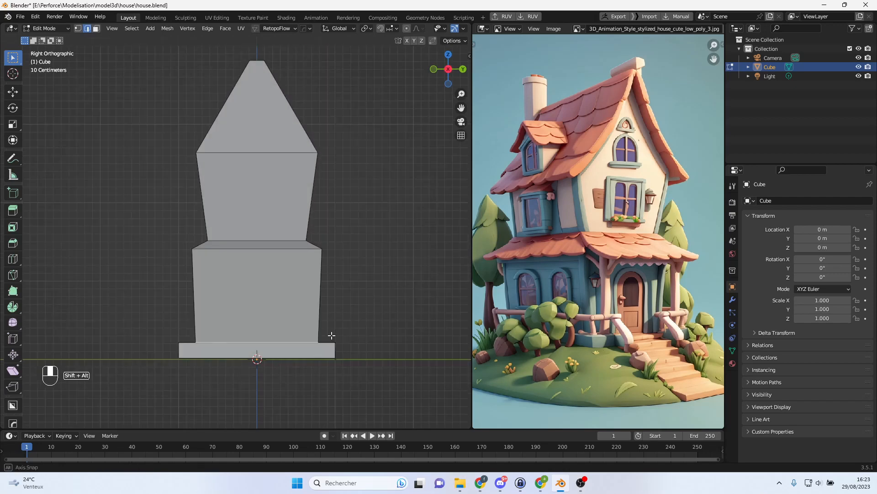
scroll(347, 329, up, 2)
key(s)
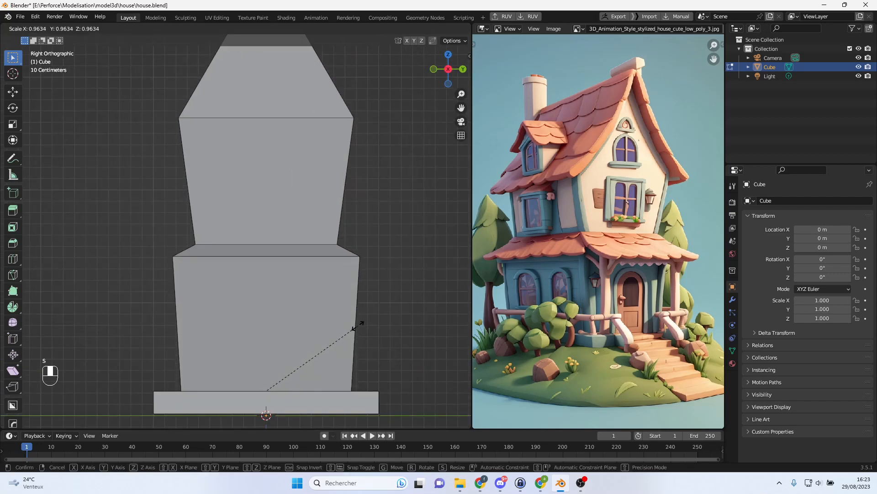
click(362, 323)
- Widen the lower storey's bottom edge loop along X to about 1.11 in the front view
scroll(334, 328, down, 2)
middle_drag(334, 328, 337, 324)
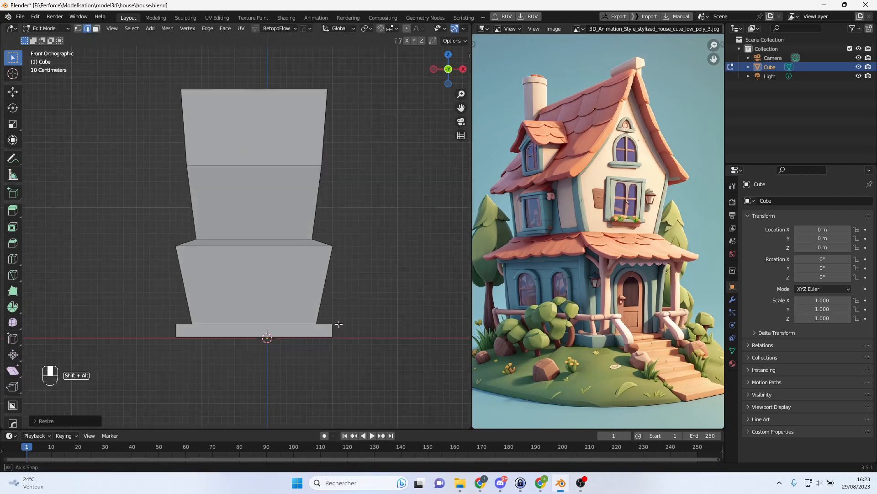
scroll(337, 322, up, 2)
key(s)
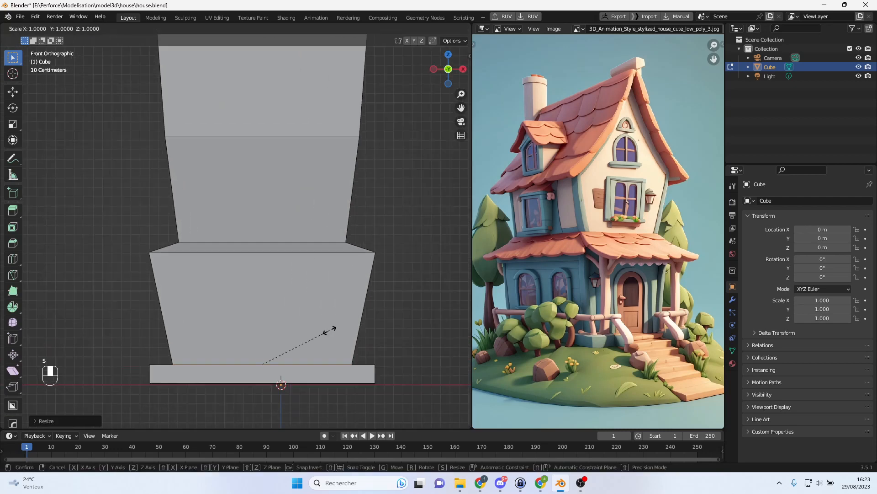
key(x)
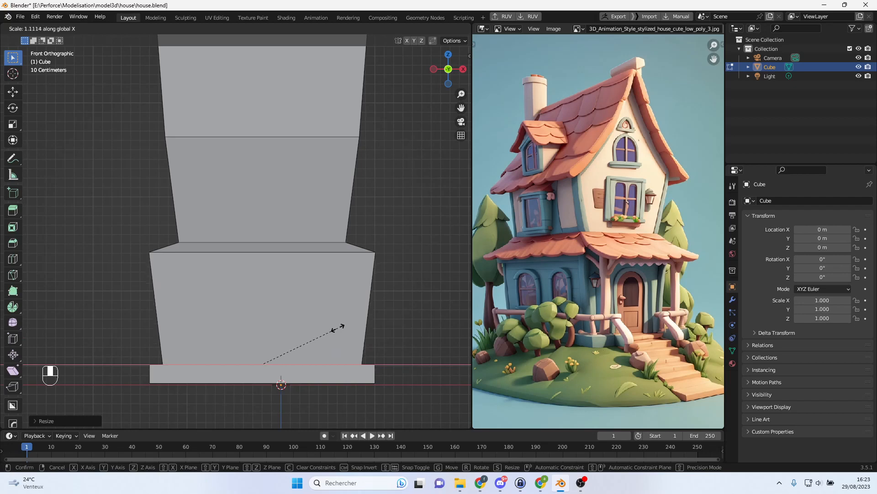
click(341, 326)
- Select the edge loop at the upper storey's base and widen it along X to about 1.09
alt+click(342, 236)
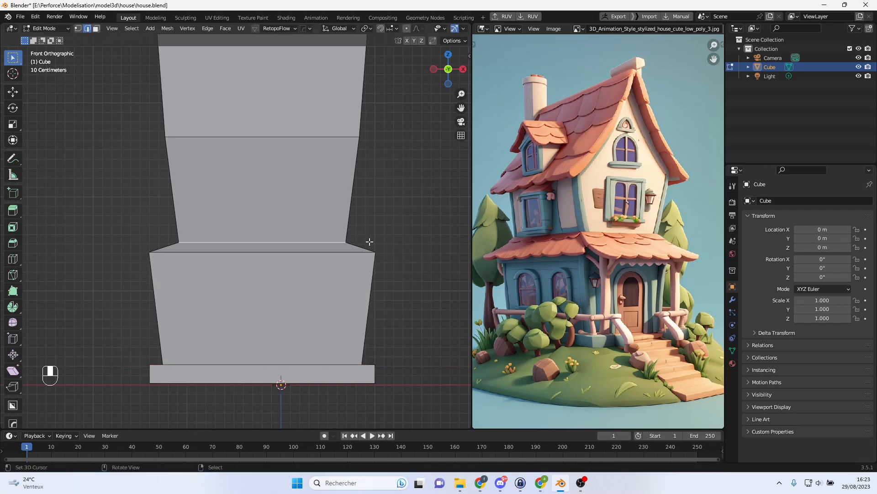
key(s)
key(y)
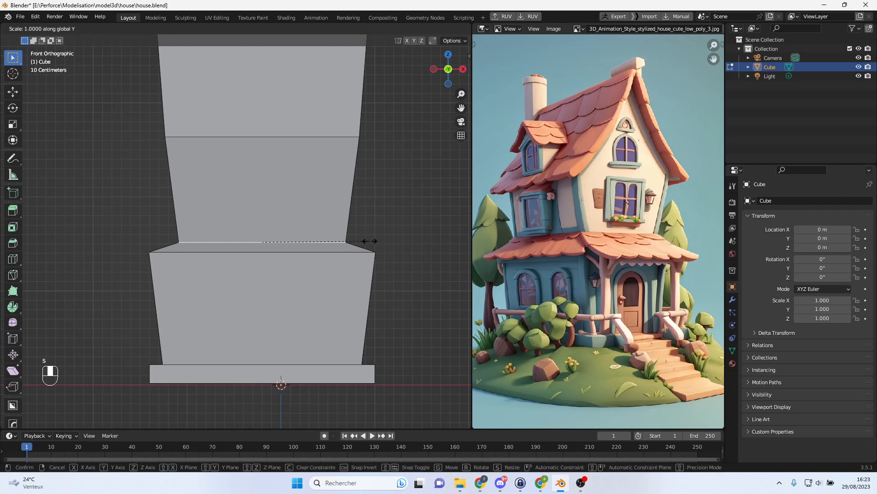
key(x)
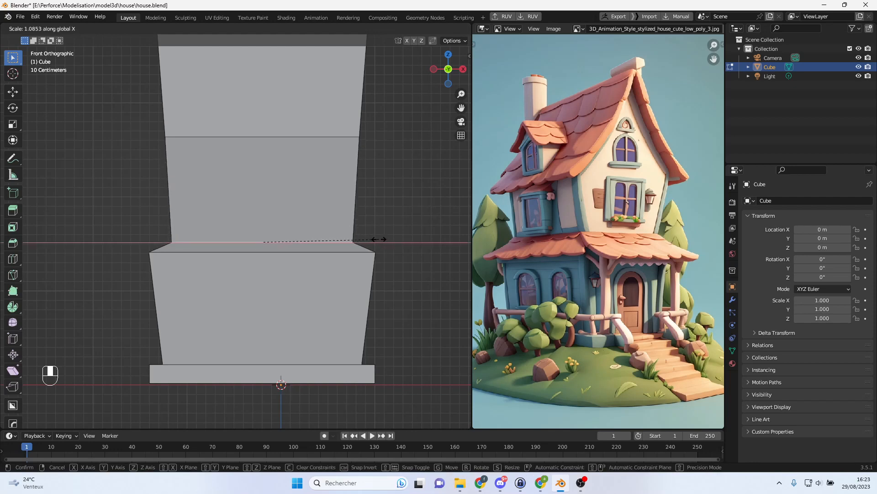
click(378, 239)
- Select the two short end edges of the roof ridge and scale them inward along X to about 0.93
scroll(366, 242, down, 2)
shift+middle_drag(363, 245, 374, 268)
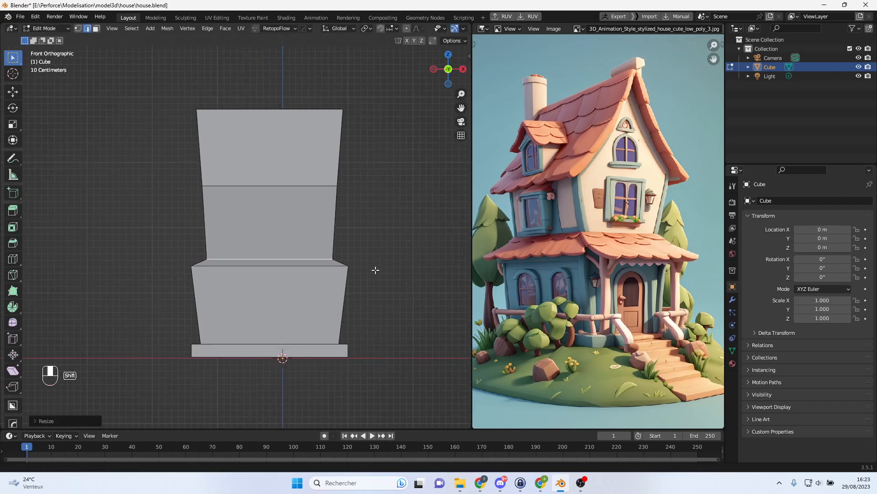
scroll(368, 248, up, 1)
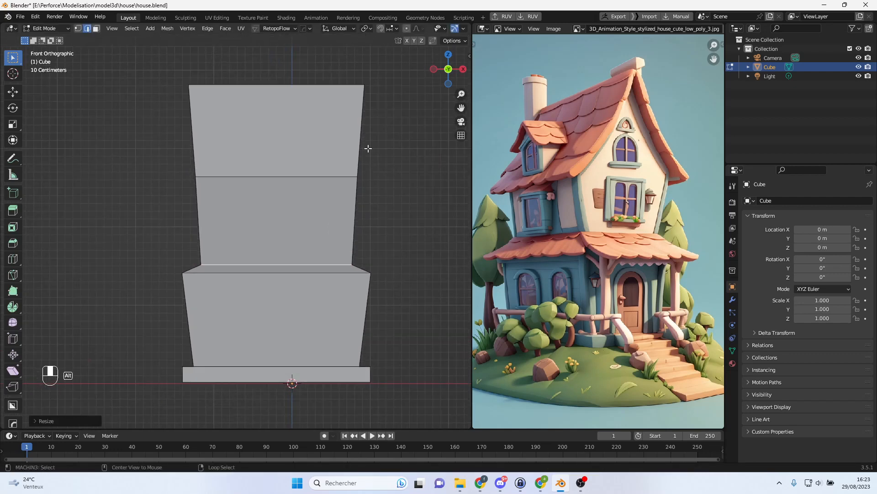
alt+click(364, 130)
middle_drag(222, 141, 240, 152)
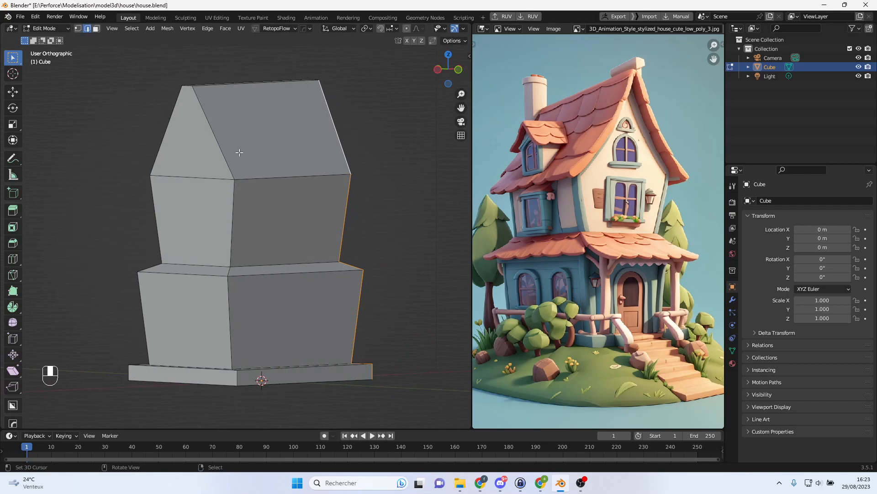
right_click(186, 88)
middle_drag(337, 118, 341, 112)
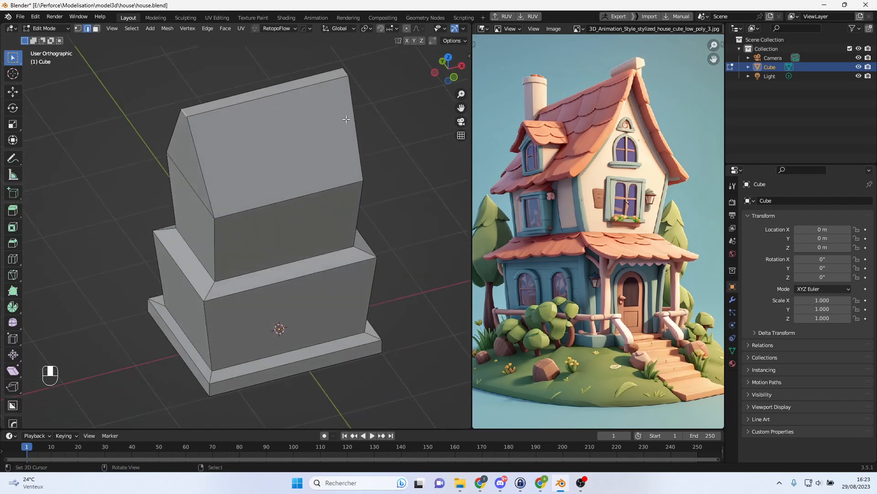
shift+right_click(349, 73)
key(KP_1)
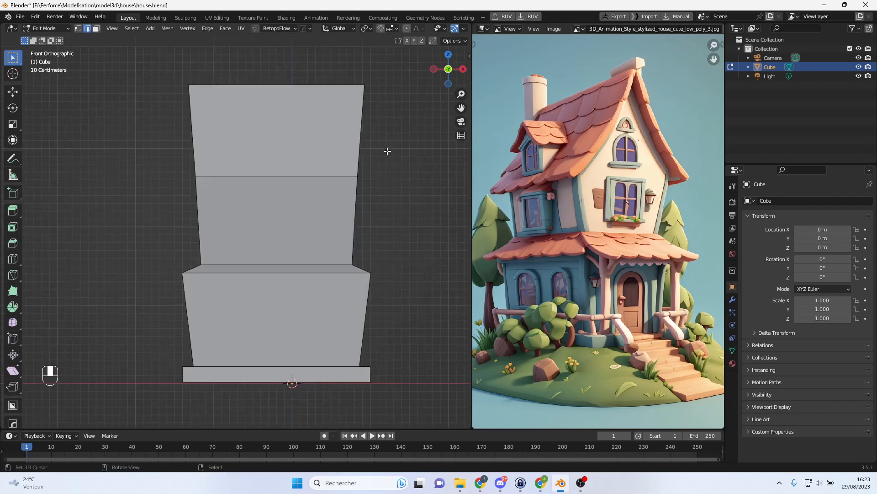
key(s)
key(x)
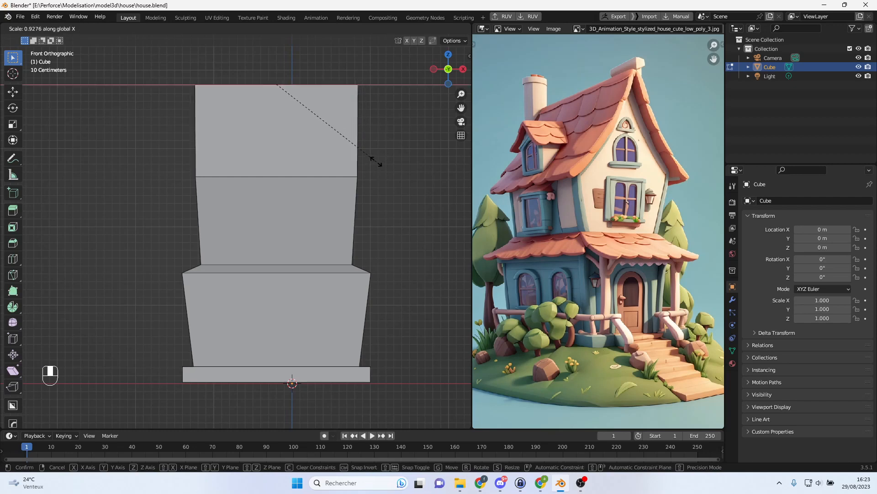
click(376, 161)
- Select the slab's two short end faces and scale them outward along X to about 1.07
middle_drag(377, 162, 350, 159)
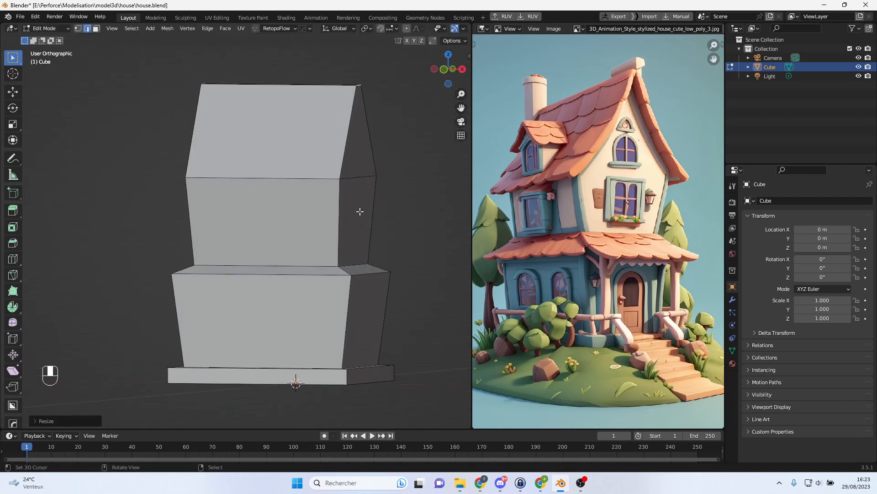
middle_drag(360, 132, 394, 186)
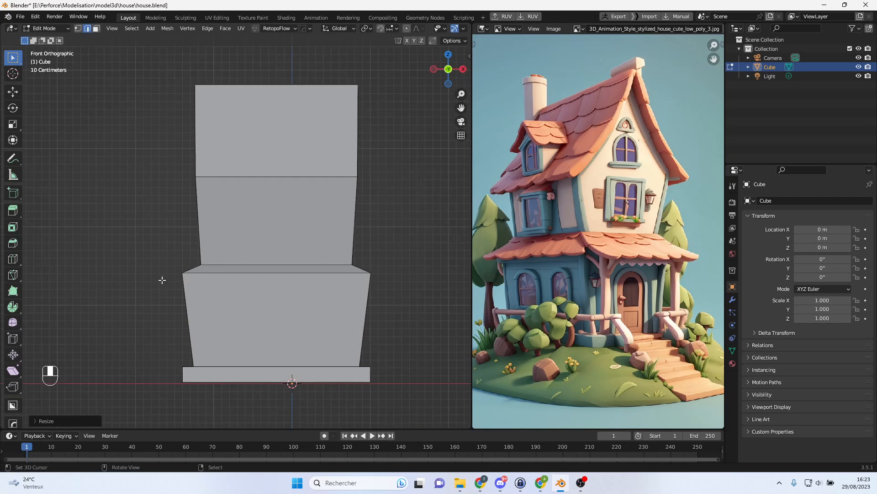
middle_drag(213, 323, 278, 273)
scroll(296, 355, up, 2)
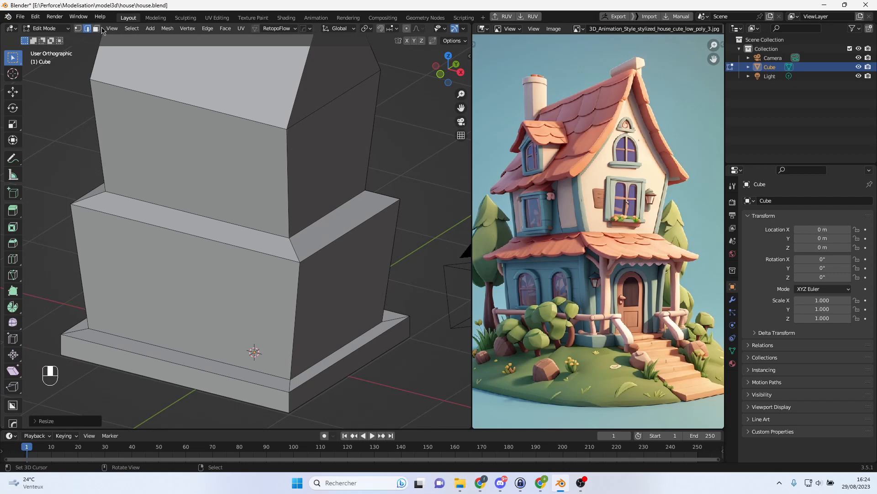
key(3)
middle_drag(345, 362, 186, 347)
shift+click(125, 368)
middle_drag(317, 344, 290, 375)
key(s)
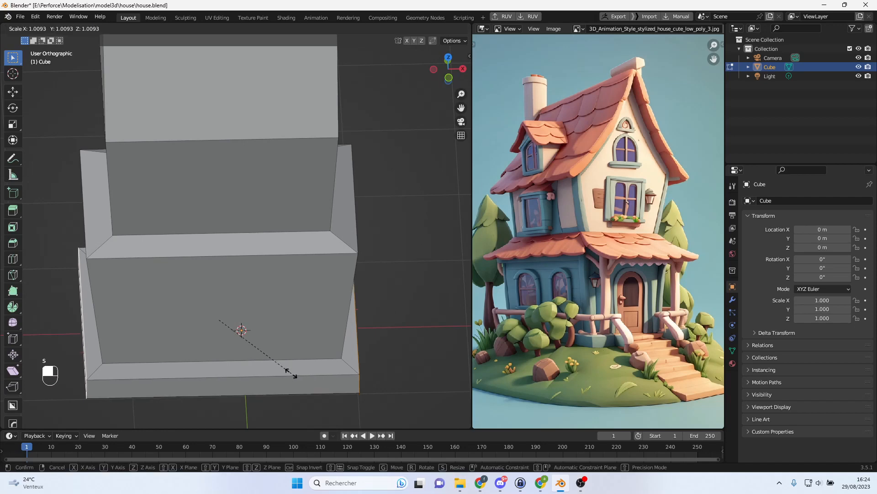
key(x)
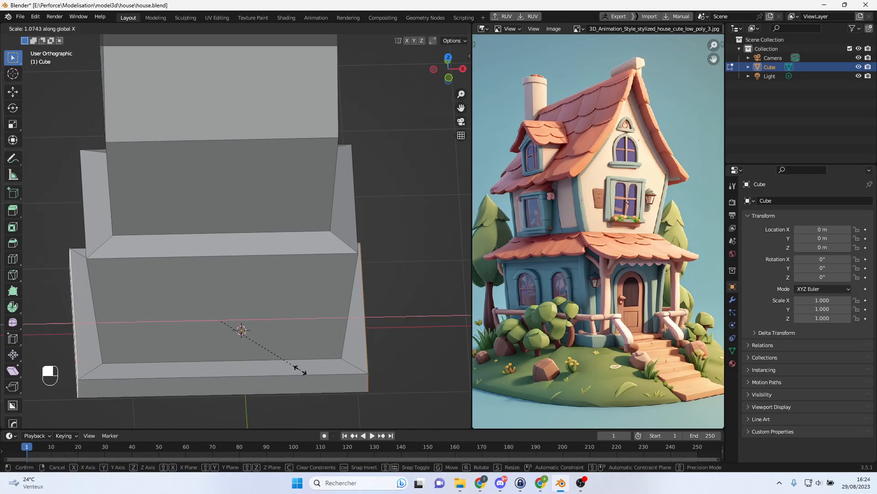
click(300, 371)
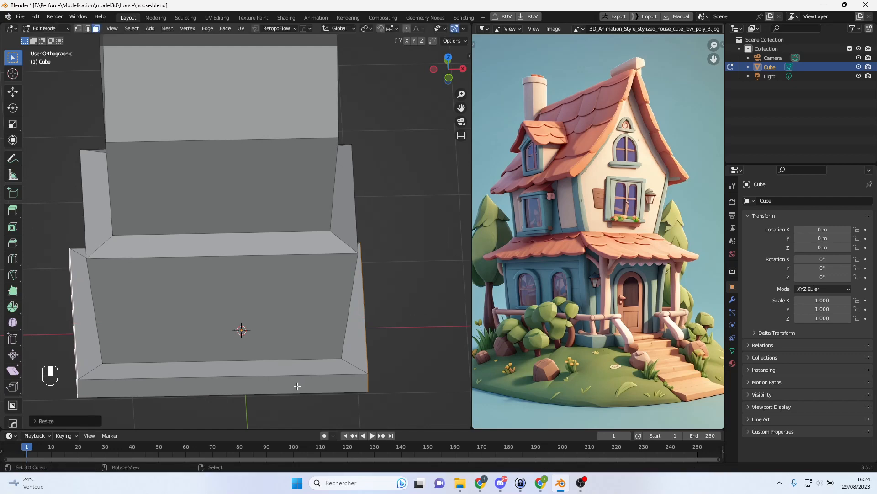
- Select the slab's two long side faces and scale them outward along Y to deepen the slab
click(298, 387)
middle_drag(336, 365, 360, 386)
click(364, 368)
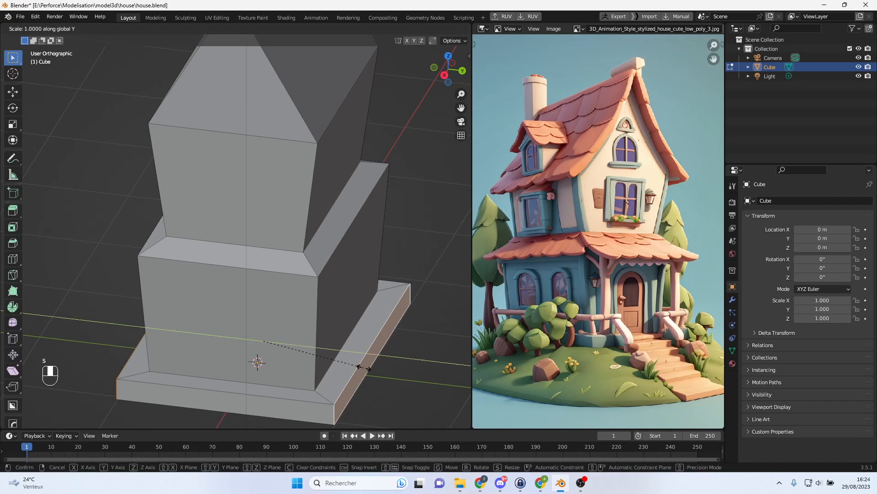
click(365, 368)
scroll(364, 368, down, 2)
middle_drag(364, 369, 384, 355)
scroll(377, 323, up, 3)
scroll(377, 323, down, 2)
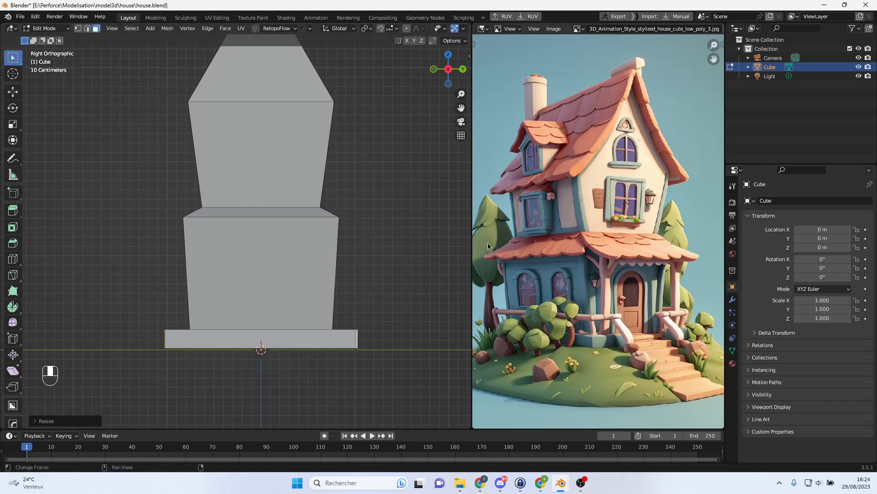
- Split the reference image area horizontally and turn its upper half into a UV Editor
click(486, 30)
drag(723, 25, 640, 166)
click(485, 30)
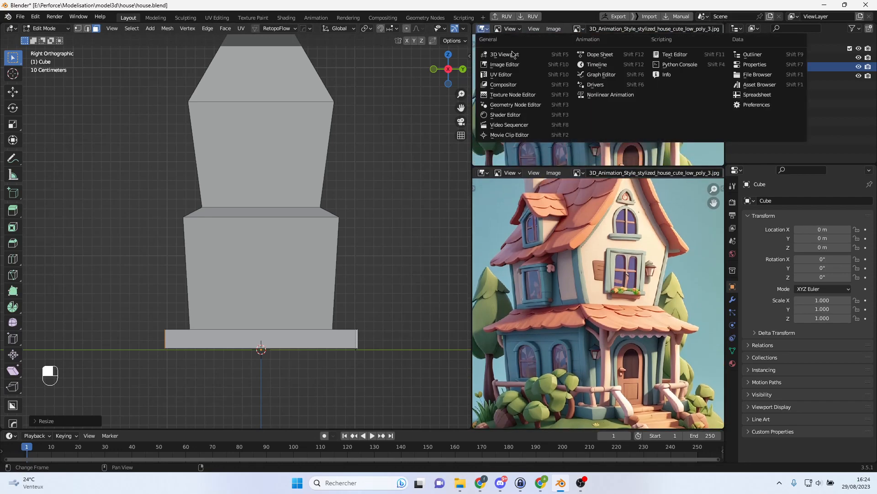
click(525, 77)
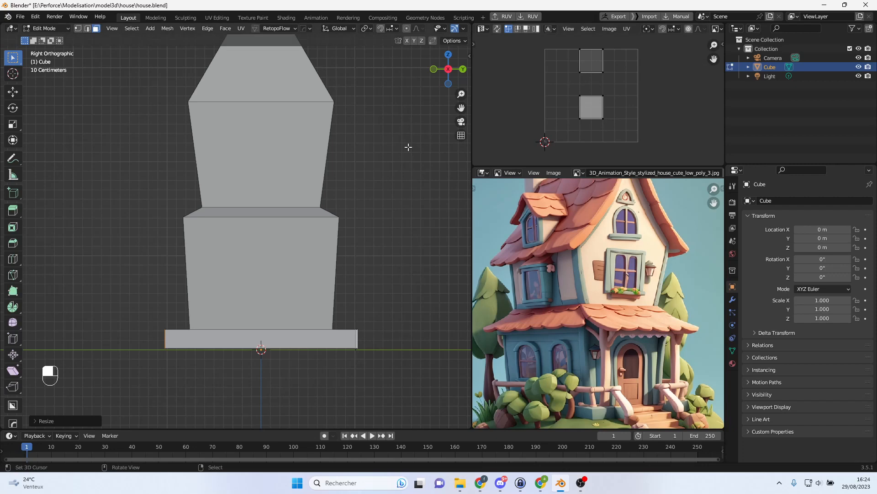
- Select the strip of faces from the slab up to the gable on the house's +X end and unwrap it
key(a)
middle_drag(335, 167, 384, 185)
middle_drag(296, 228, 272, 203)
click(293, 311)
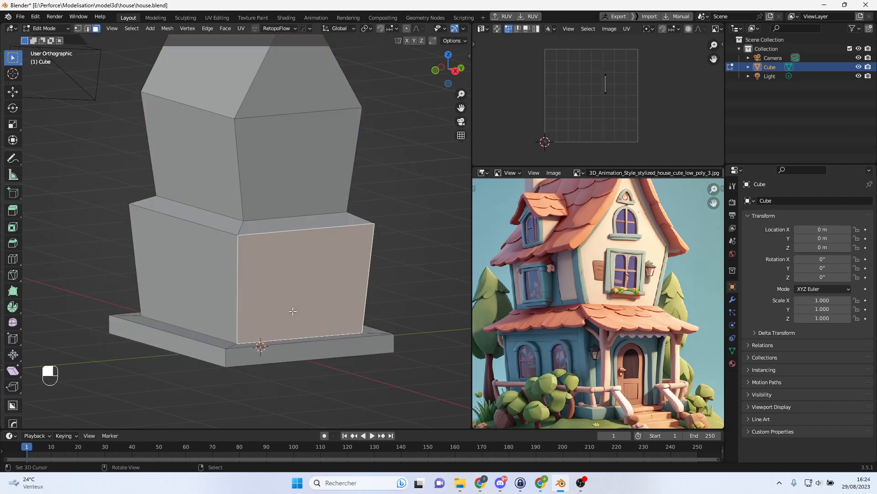
middle_drag(298, 344, 282, 354)
ctrl+right_click(280, 355)
right_click(285, 351)
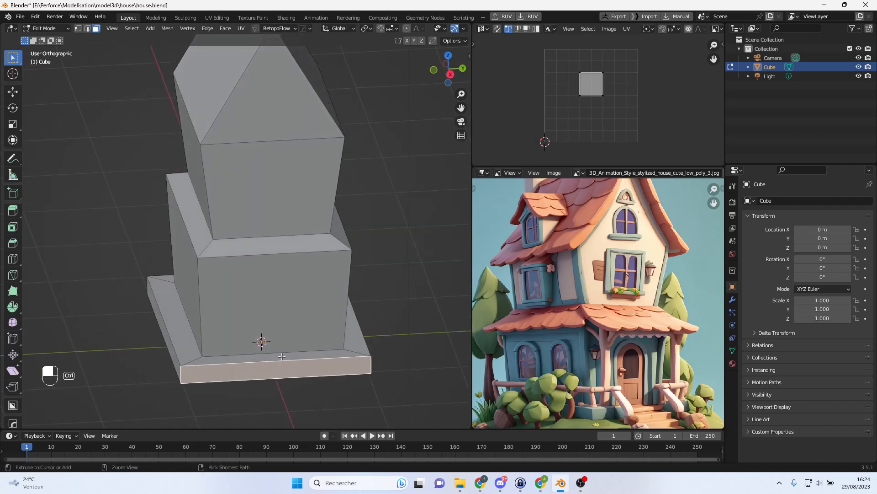
ctrl+right_click(282, 353)
ctrl+right_click(288, 331)
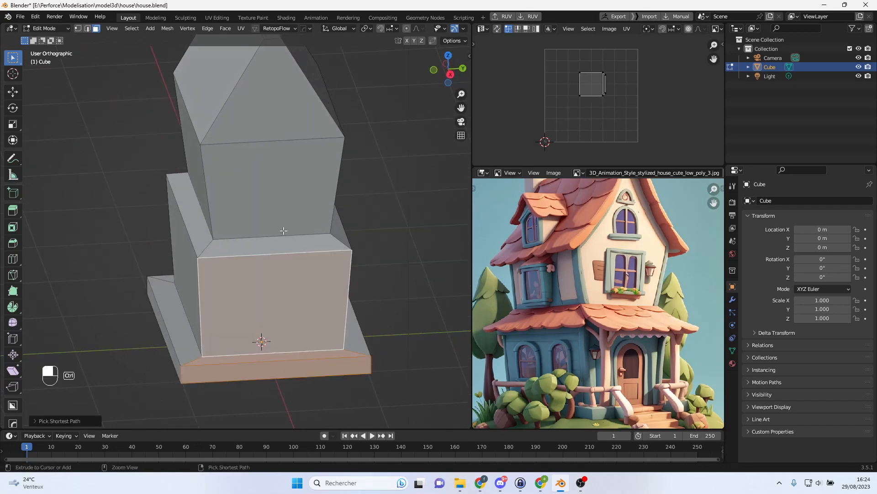
ctrl+right_click(282, 224)
ctrl+right_click(261, 101)
key(KP_3)
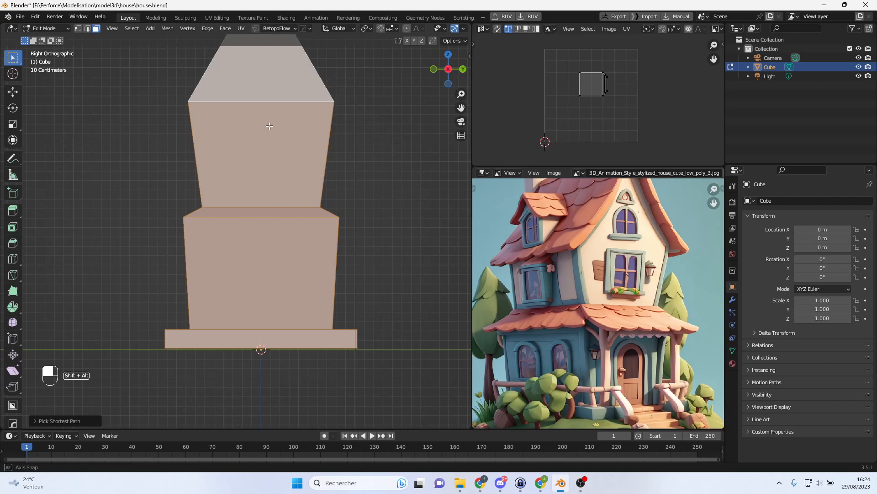
key(u)
click(277, 133)
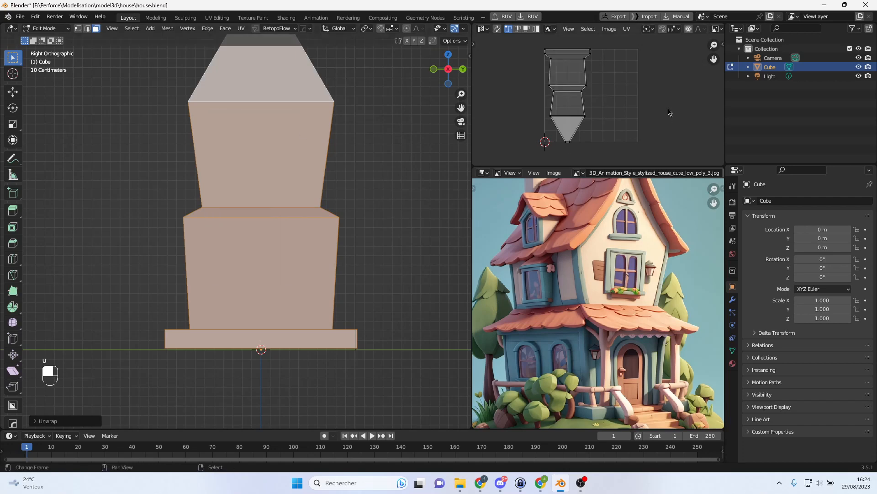
- Rotate the +X end strip's UV island 180 degrees and move it just outside the UV square, beside its origin
key(a)
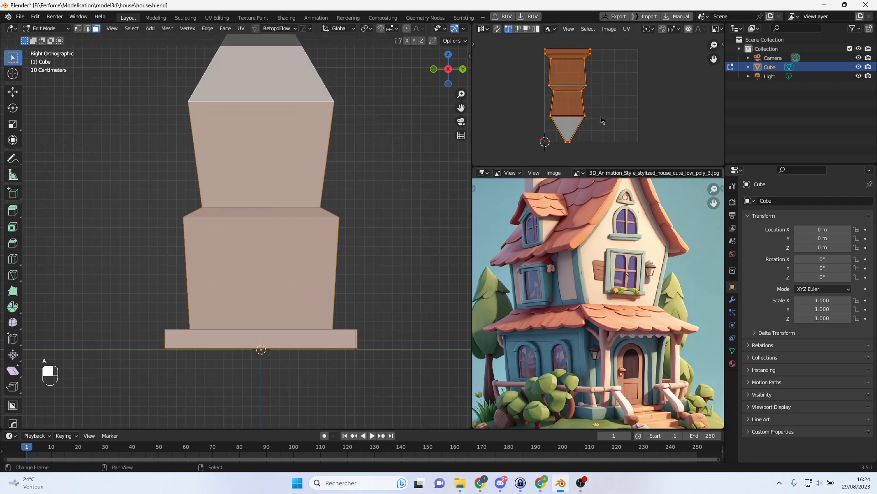
key(r)
key(ctrl)
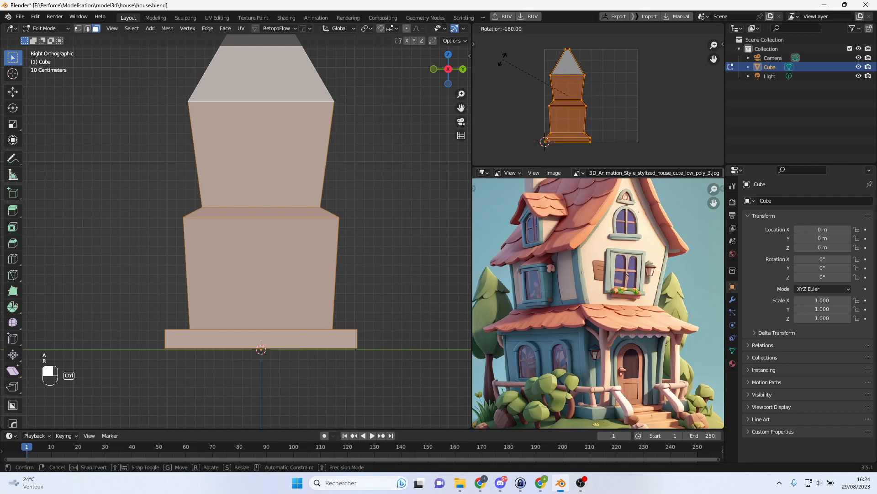
click(503, 58)
key(g)
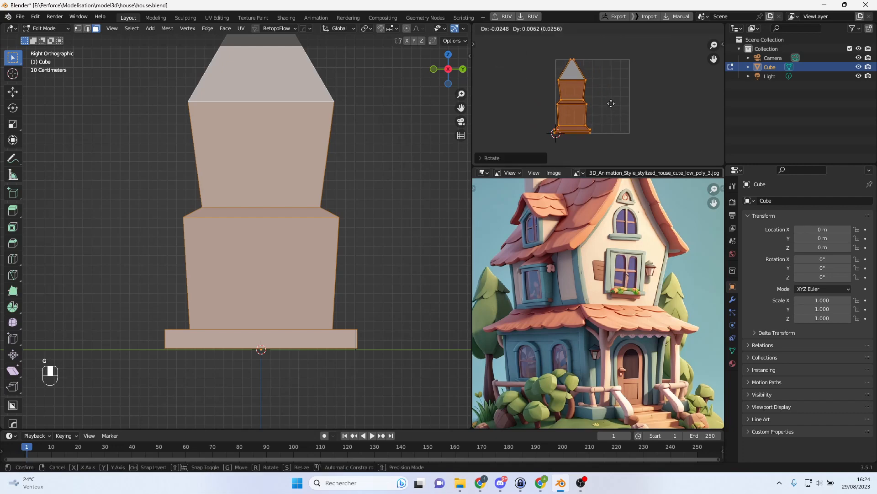
click(574, 105)
scroll(563, 99, up, 3)
shift+middle_drag(532, 89, 629, 45)
scroll(627, 134, up, 4)
shift+middle_drag(601, 120, 608, 29)
scroll(613, 192, down, 2)
scroll(620, 138, down, 4)
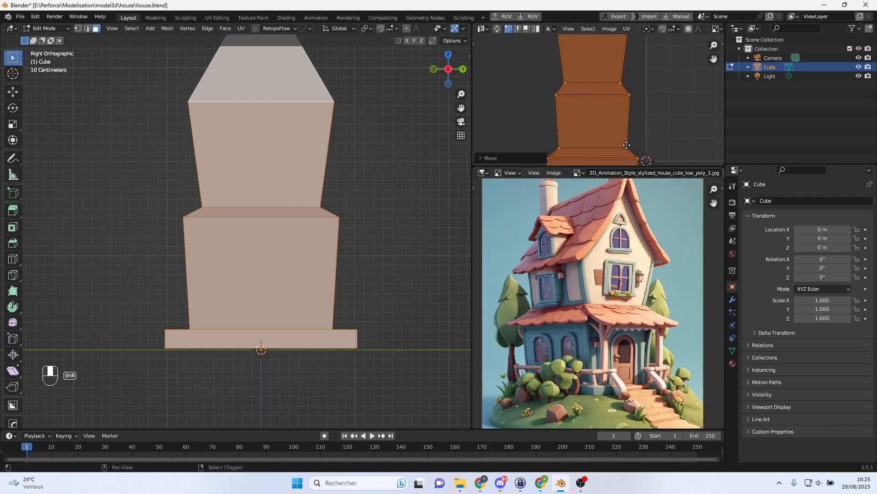
- Reselect the strip of faces running from the slab up to the gable on the +X end
middle_drag(328, 251, 299, 346)
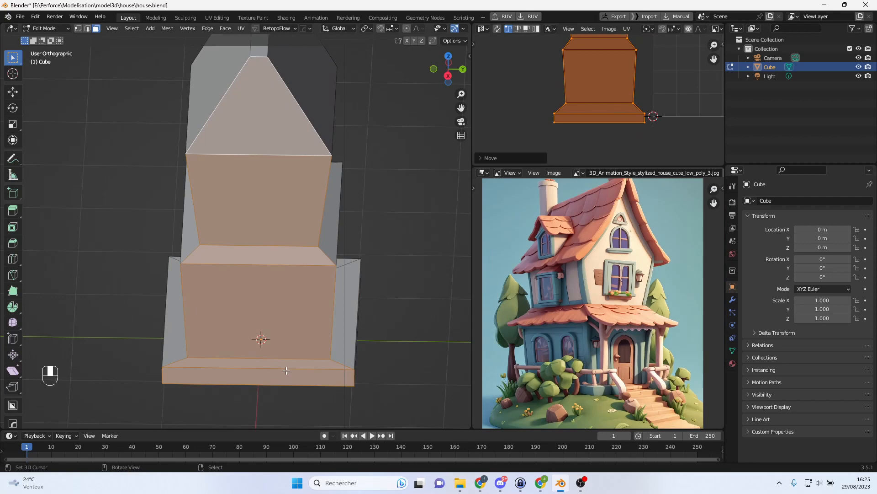
click(290, 365)
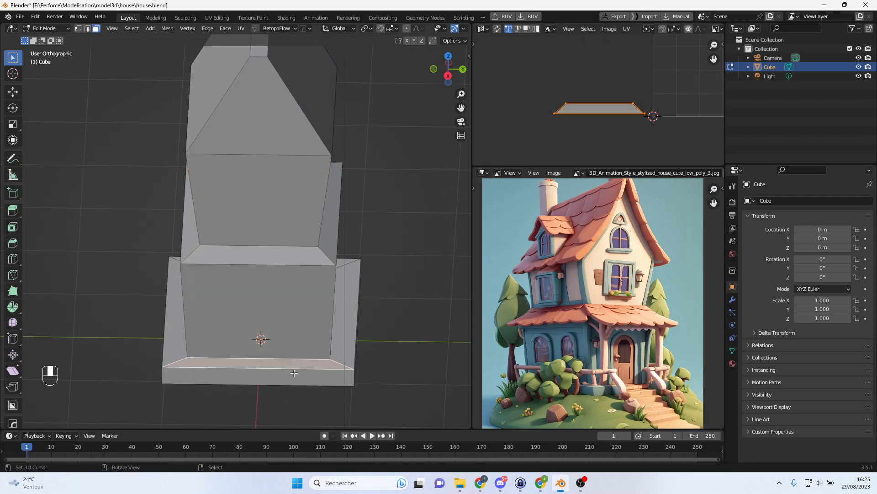
click(296, 374)
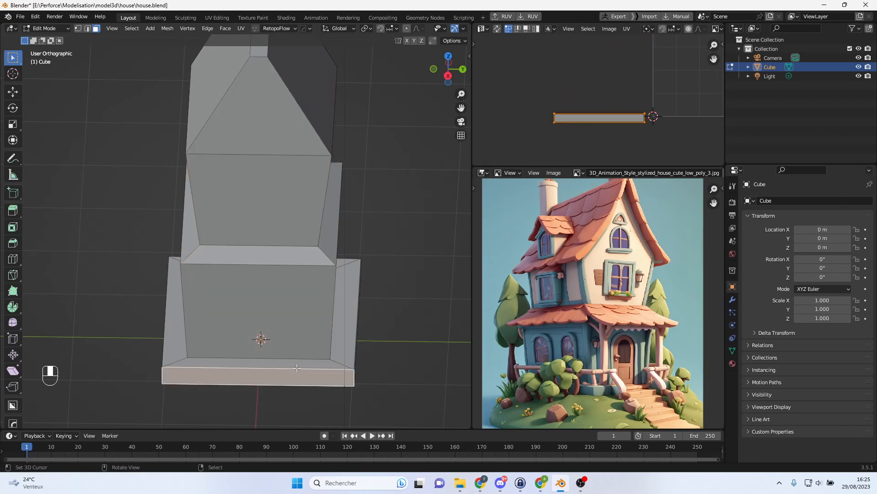
ctrl+click(267, 74)
- Select the matching strip of faces from the slab to the gable on the opposite, -X end and unwrap it
middle_drag(267, 74, 380, 231)
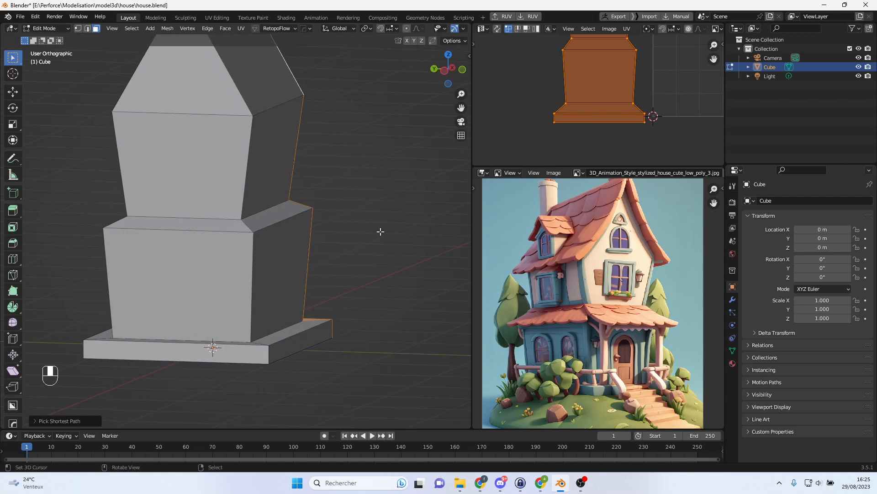
right_click(206, 358)
ctrl+right_click(212, 82)
shift+middle_drag(270, 188, 284, 233)
key(u)
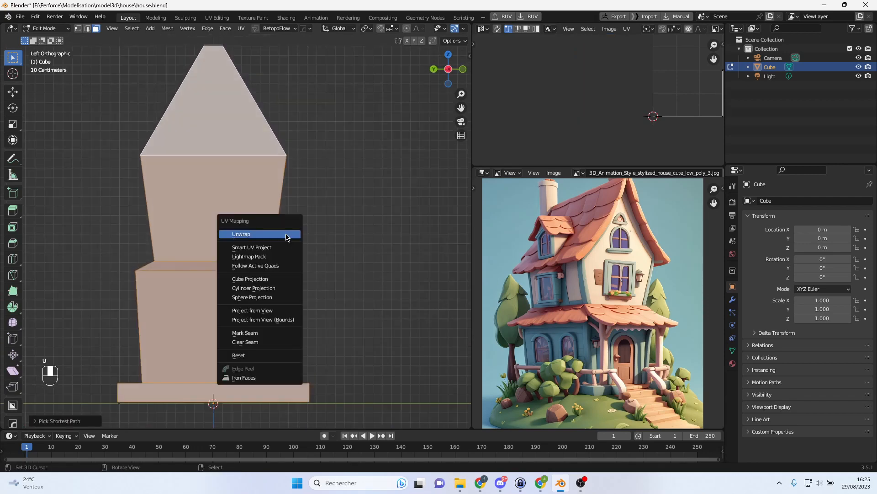
click(287, 237)
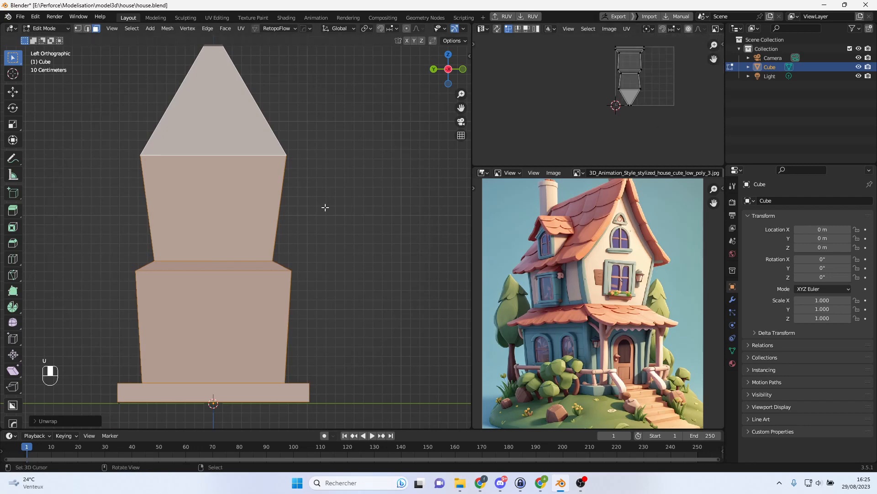
- Select the strip of faces from the slab up to the roof slope on the front long side and unwrap it
middle_drag(283, 266, 207, 302)
middle_drag(205, 392, 206, 398)
click(207, 398)
ctrl+click(213, 134)
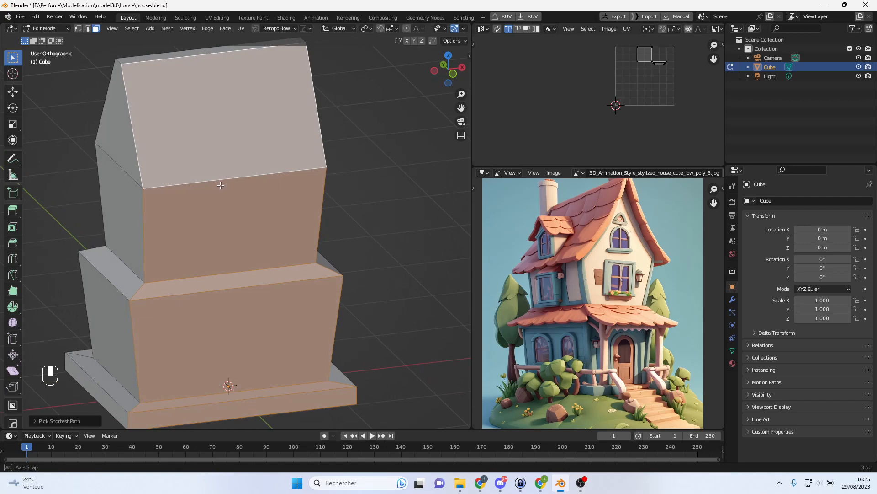
key(u)
click(221, 186)
- Select the strip of faces from the slab up to the roof slope on the back long side and unwrap it
middle_drag(201, 210, 346, 270)
scroll(326, 313, down, 2)
right_click(287, 360)
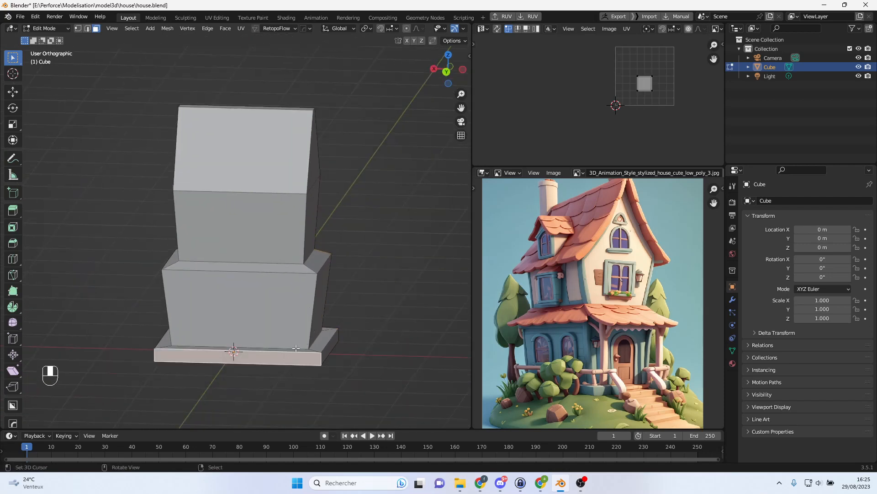
middle_drag(287, 361, 276, 403)
ctrl+click(279, 172)
alt+middle_drag(280, 173, 315, 147)
key(u)
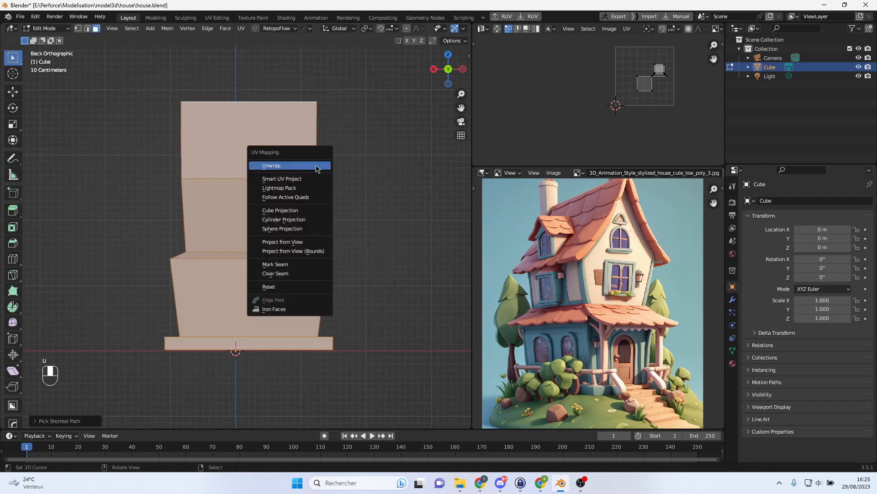
click(314, 160)
- Reselect the front long side's strip of faces, from slab to roof slope, and unwrap it again
middle_drag(365, 316, 207, 337)
click(229, 354)
ctrl+click(241, 143)
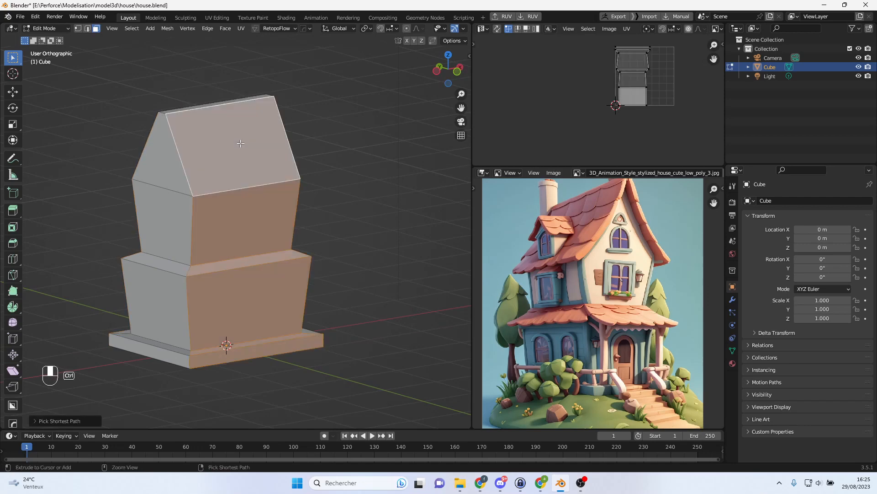
key(u)
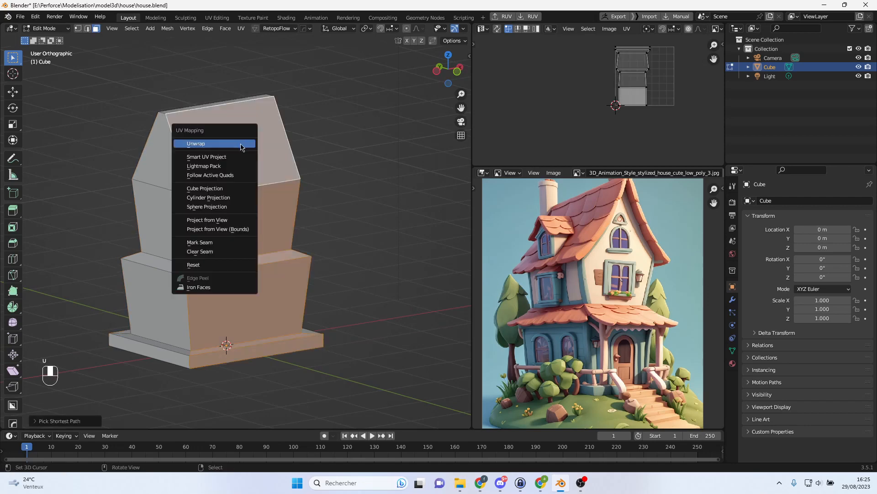
click(241, 144)
- Enlarge the UV Editor in width and height and enable UV sync selection to show all the mesh's UVs
drag(473, 140, 353, 155)
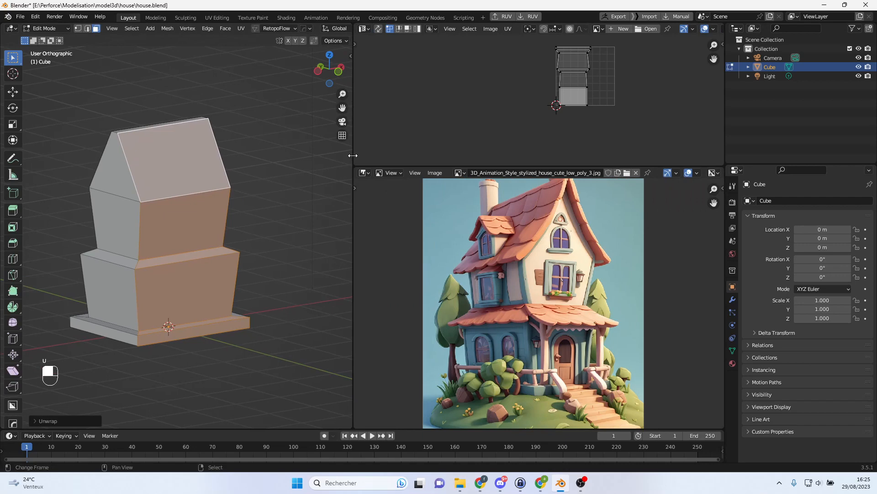
key(a)
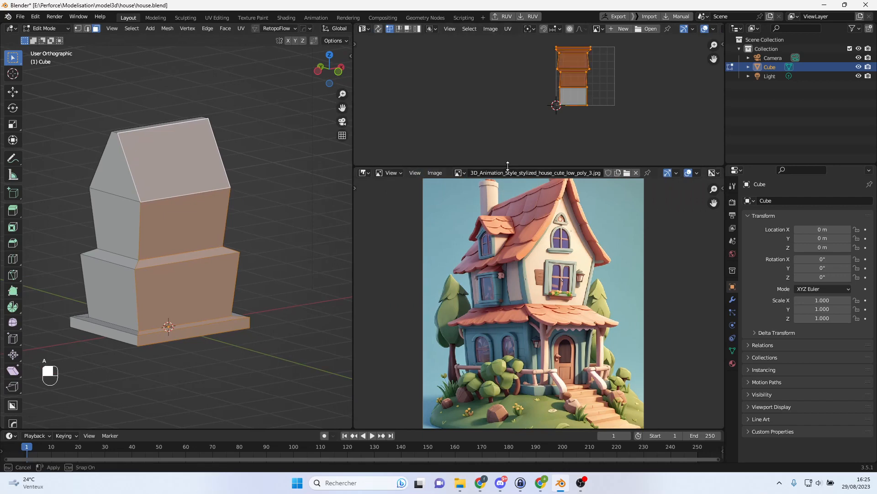
drag(506, 167, 471, 266)
click(378, 30)
scroll(566, 186, up, 1)
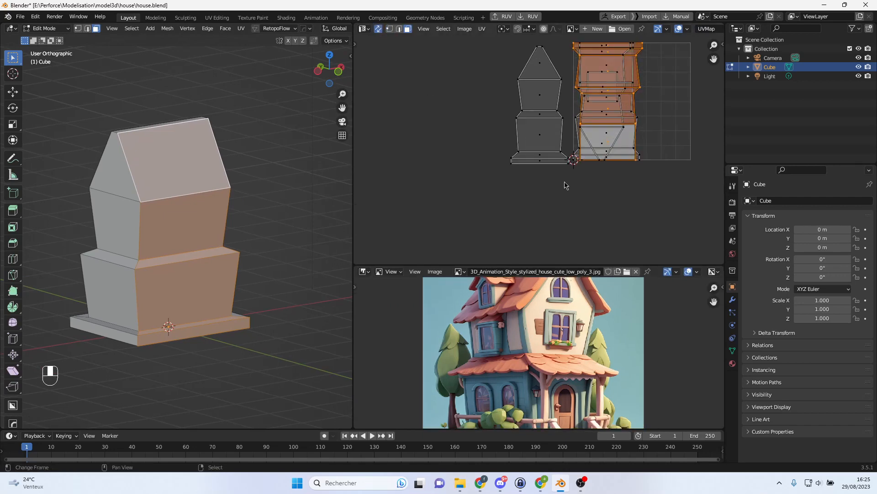
scroll(603, 202, up, 2)
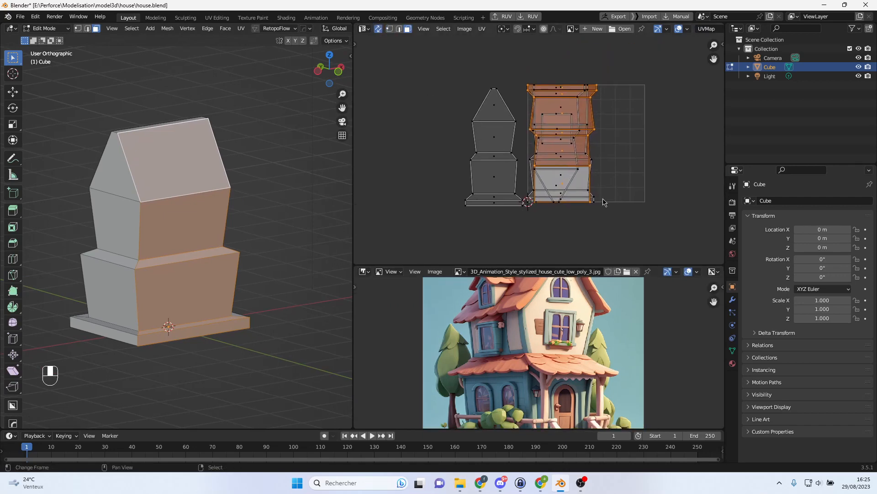
- Move the front long side's UV island out of the overlapping stack to the right, beyond the UV square
click(608, 140)
click(595, 128)
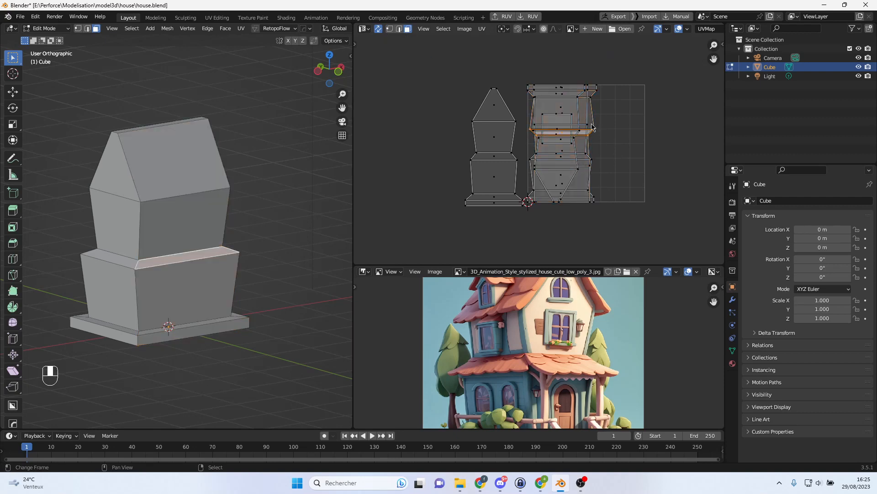
key(l)
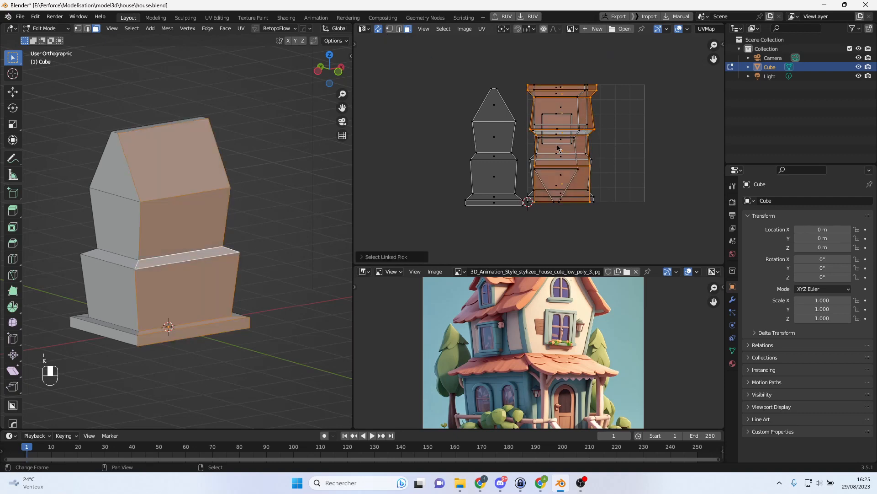
key(g)
click(651, 154)
- Move the back long side's UV island out of the stack to the far right of the front long side's island
click(583, 162)
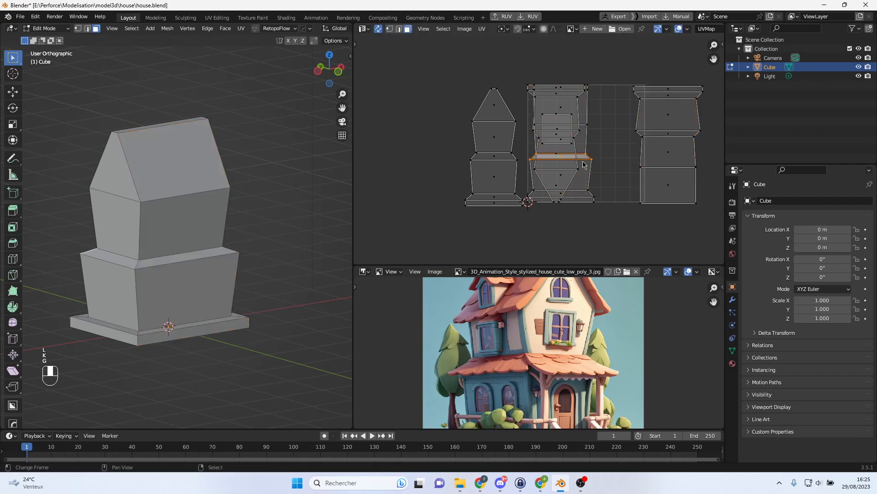
key(l)
key(g)
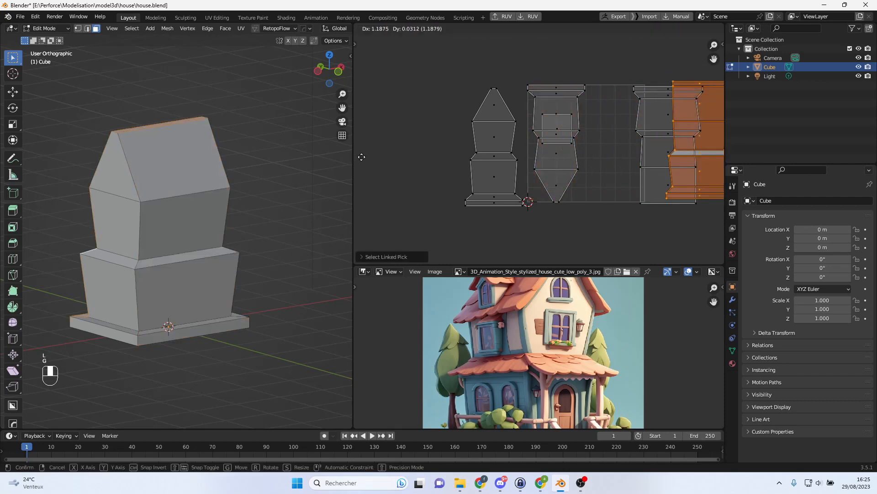
click(461, 147)
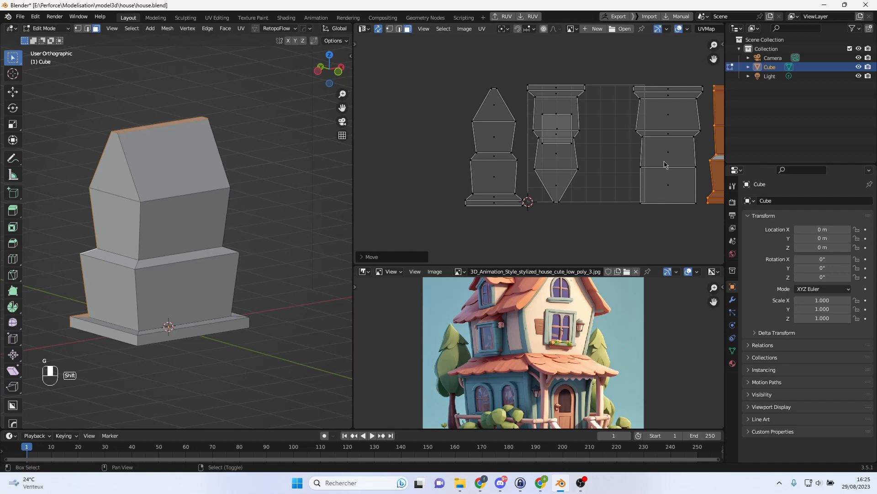
- Rotate the front long side's UV island 180° so its slab strip sits at the base
middle_drag(664, 165, 601, 172)
click(601, 172)
key(l)
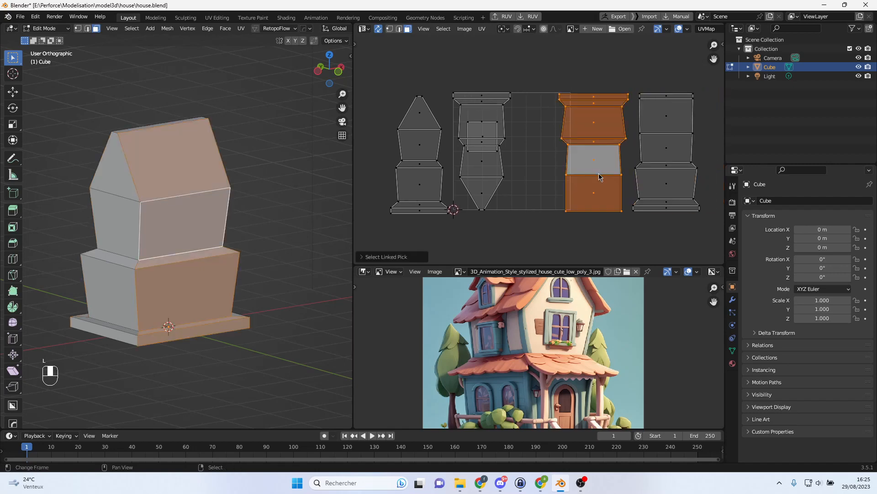
key(r)
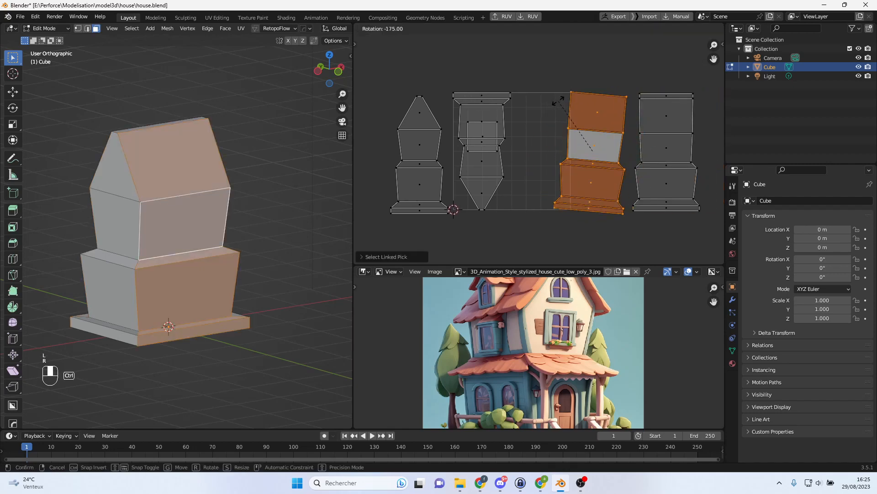
click(556, 102)
- Delete the bottom face of the house's base slab
click(487, 139)
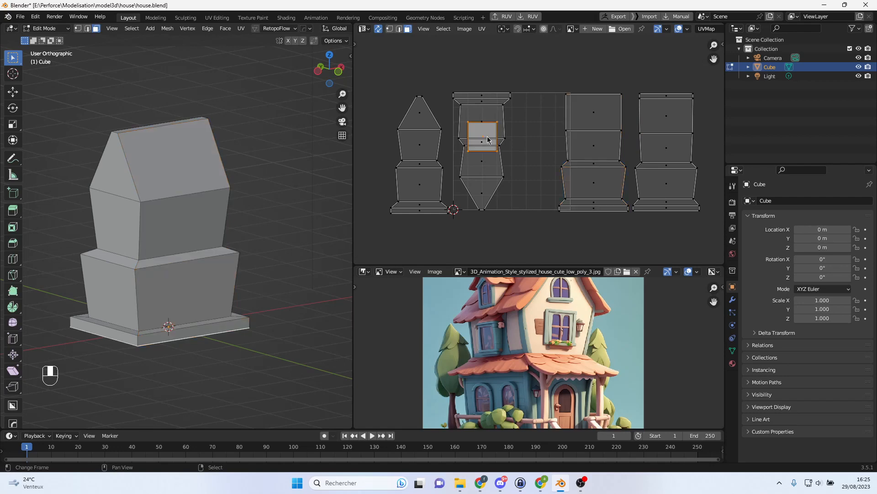
middle_drag(278, 241, 246, 284)
key(x)
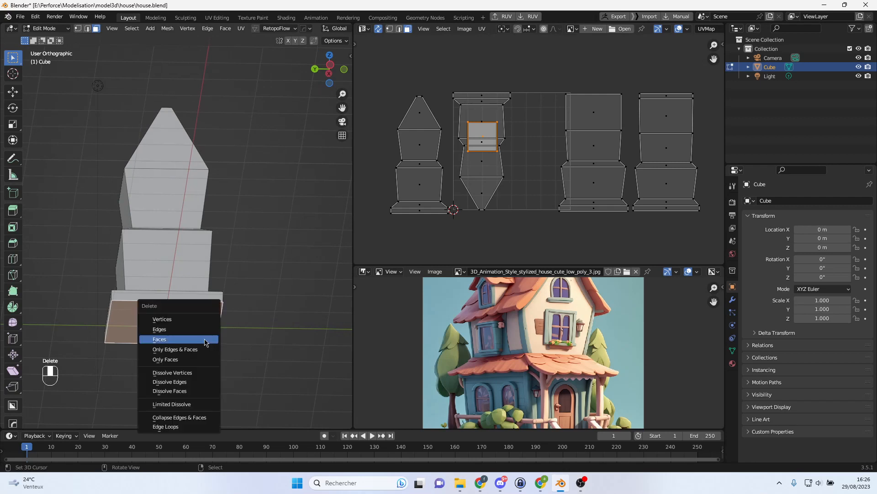
click(205, 343)
- Rotate the upside-down gable end's UV island 180° so its roof peak points up
click(490, 133)
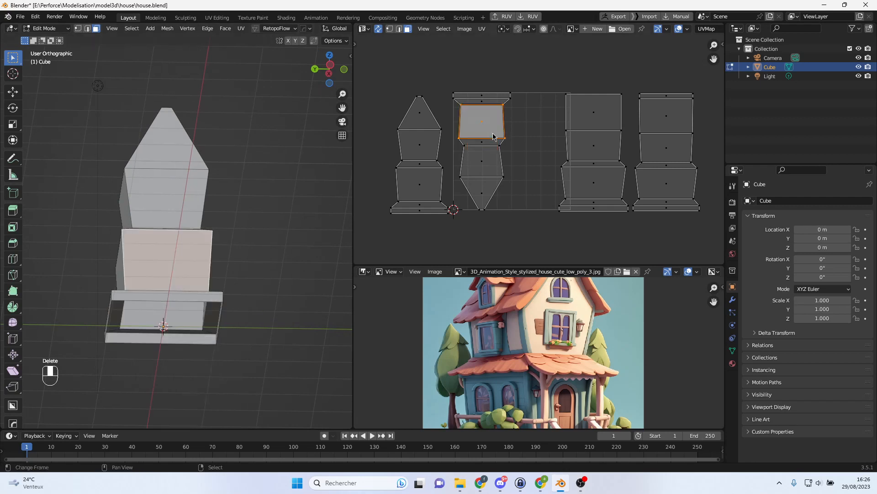
key(l)
key(r)
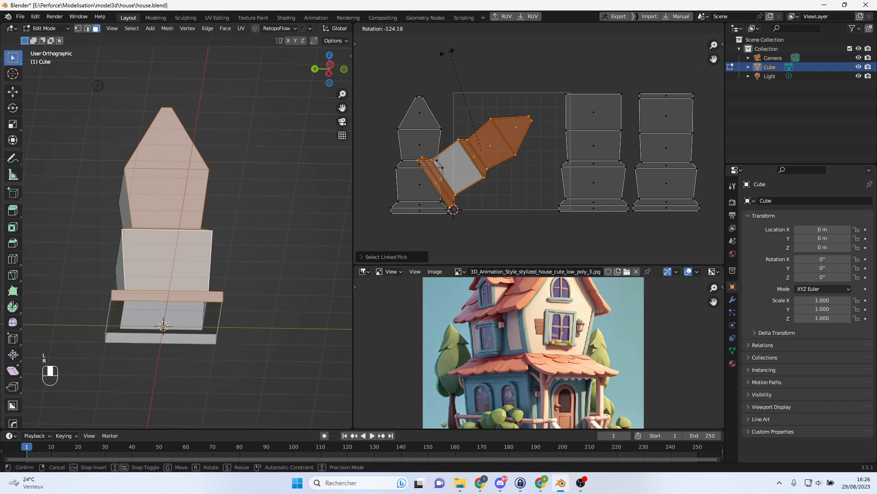
click(394, 124)
- Move the leftmost gable end's UV island level with the neighbouring gable island
middle_drag(476, 140, 517, 137)
scroll(516, 137, up, 1)
key(alt+a)
key(l)
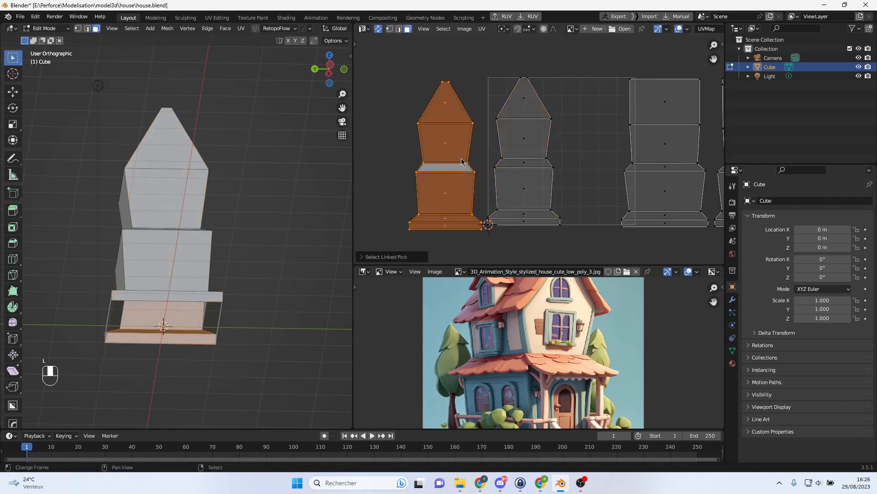
key(g)
click(464, 157)
scroll(465, 157, down, 3)
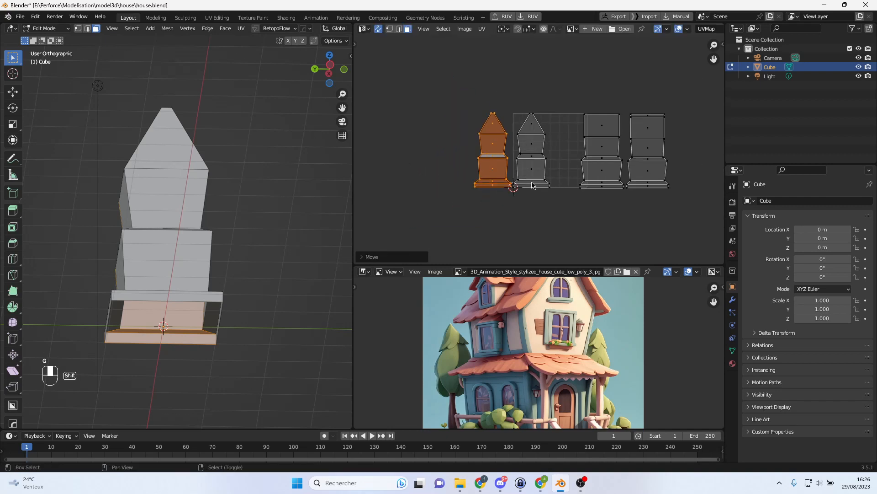
- Select all UV islands and apply Average Islands Scale to them
scroll(618, 182, up, 1)
key(a)
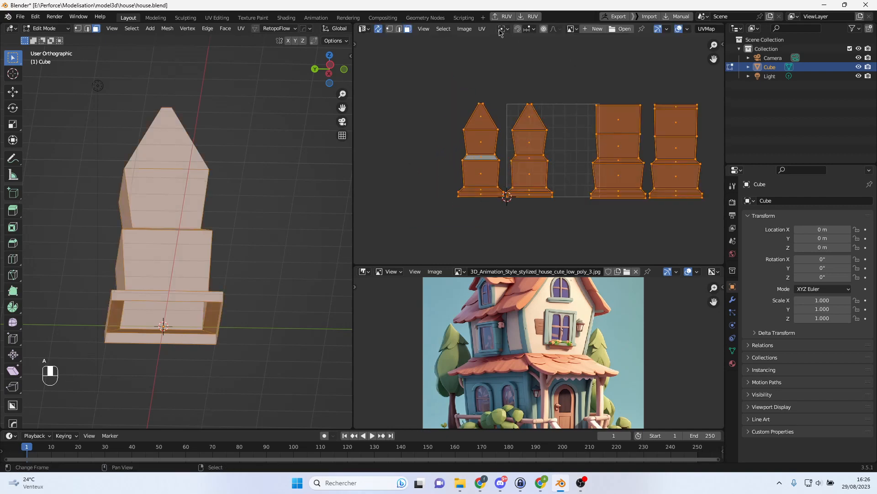
click(483, 29)
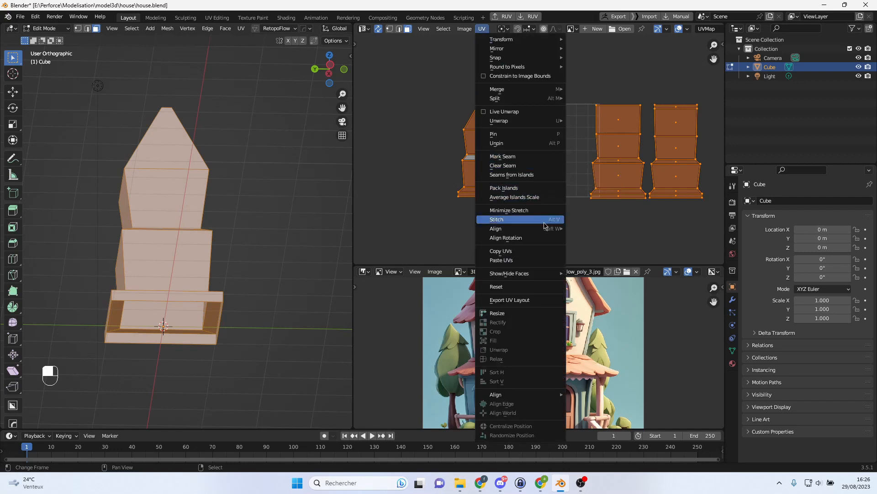
click(545, 198)
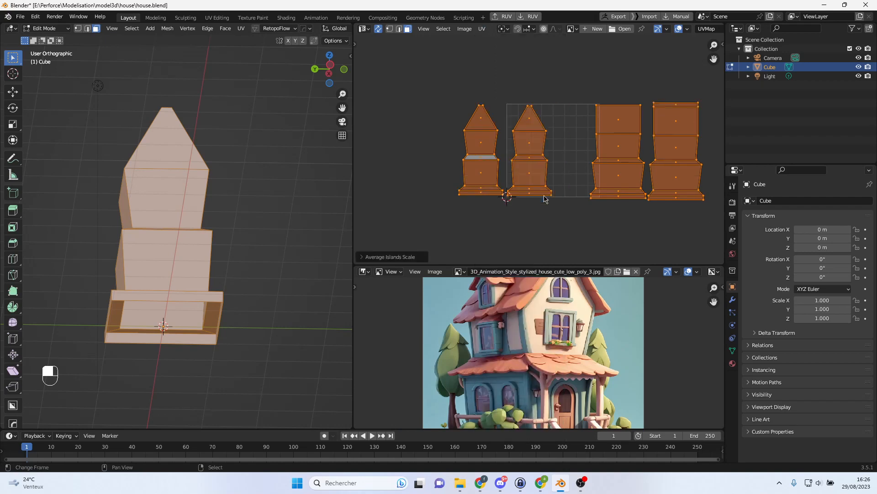
- Select the UV islands of both long sides of the house together
scroll(534, 197, up, 4)
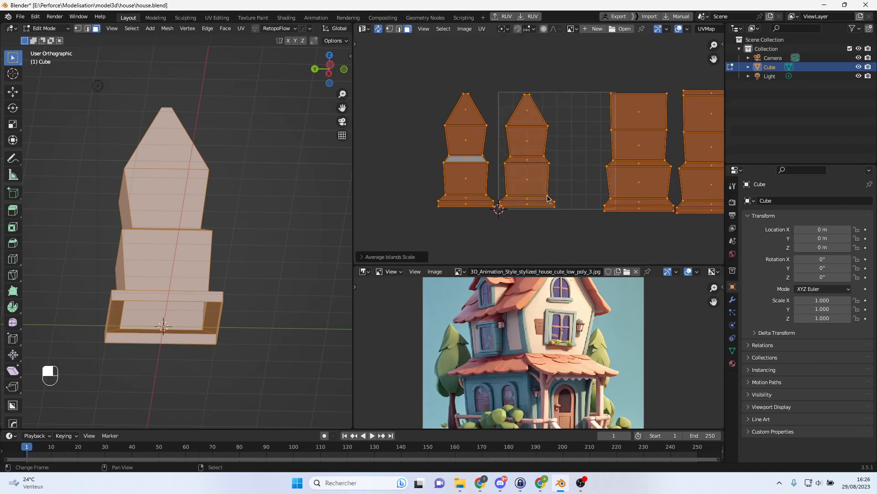
click(621, 181)
middle_drag(292, 228, 190, 247)
scroll(562, 181, down, 2)
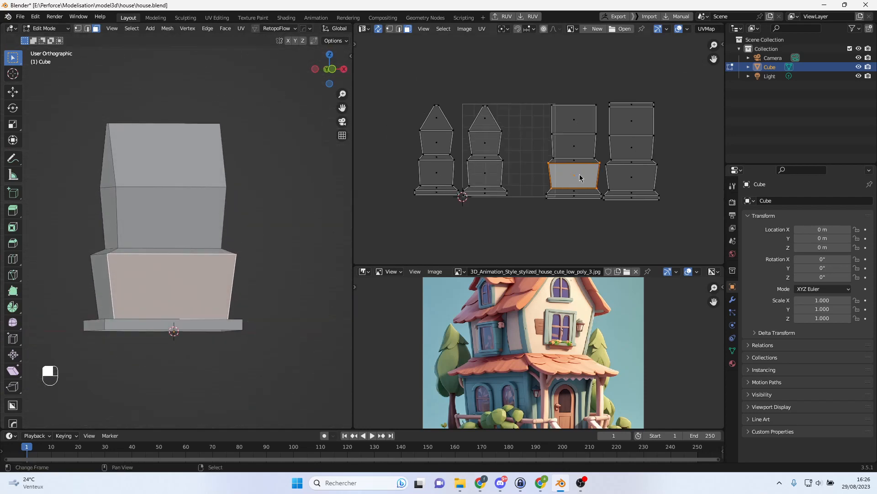
key(l)
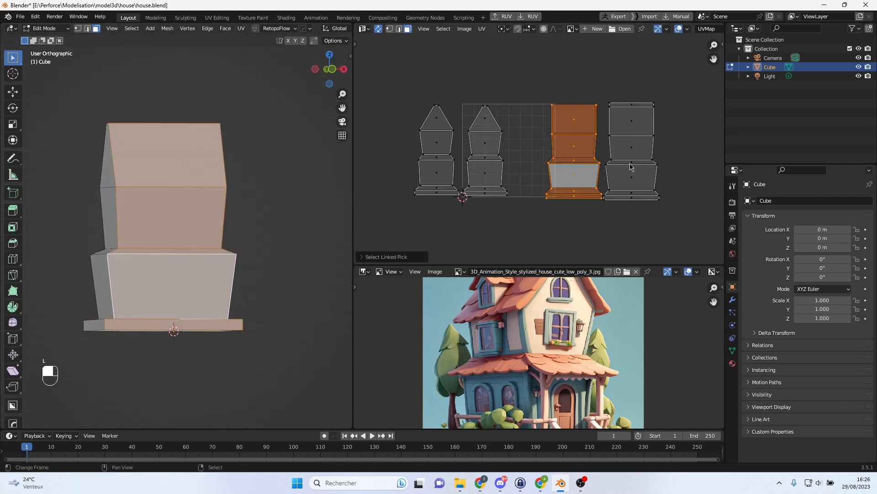
key(l)
key(s)
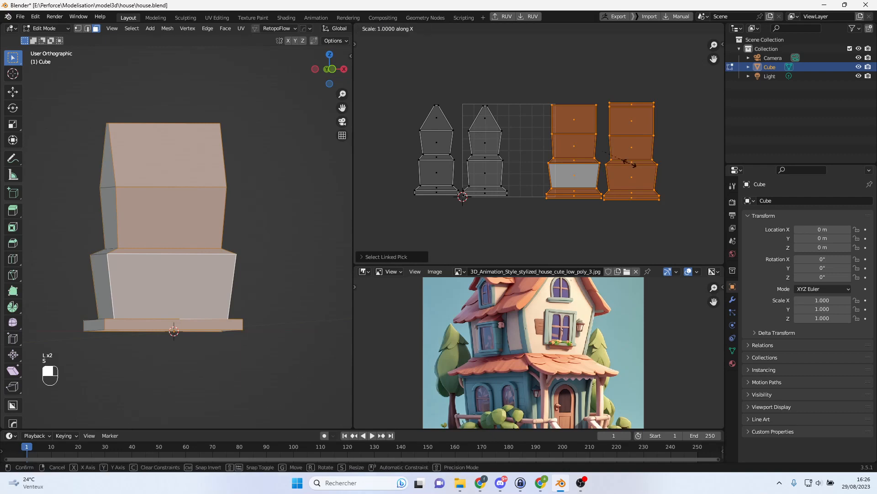
key(x)
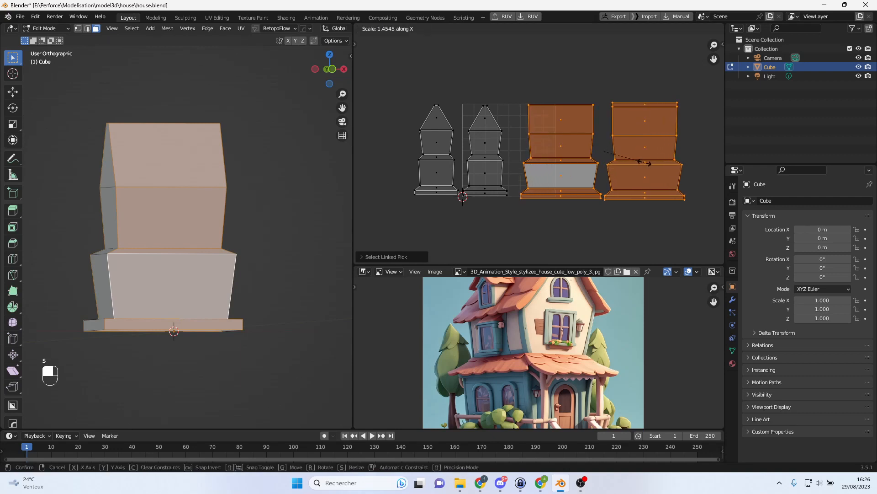
right_click(643, 162)
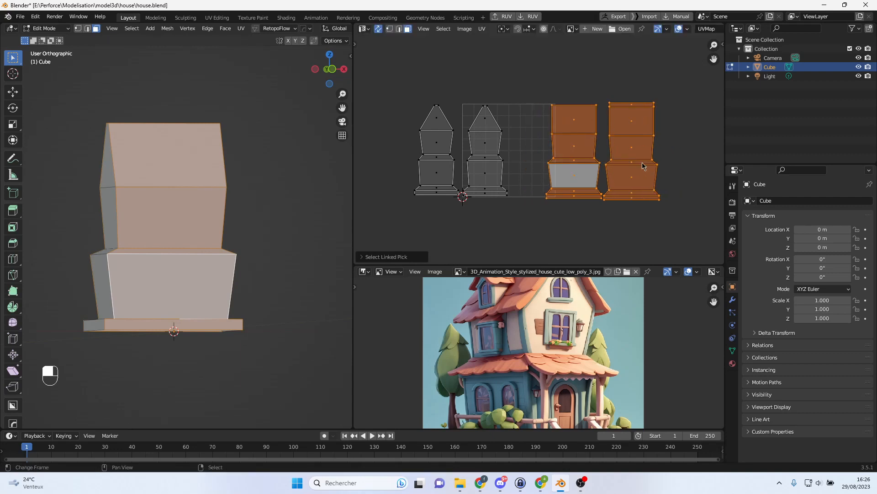
- Scale the two long-side UV islands slightly wider along X
key(s)
key(x)
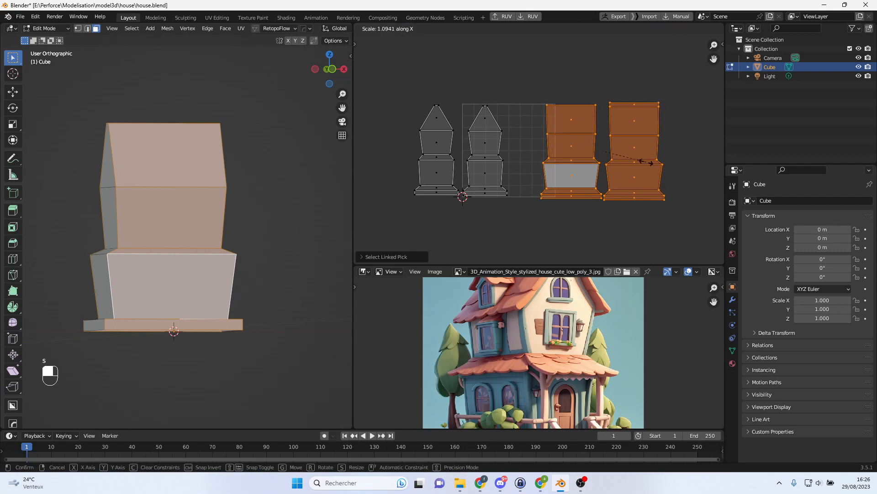
click(647, 161)
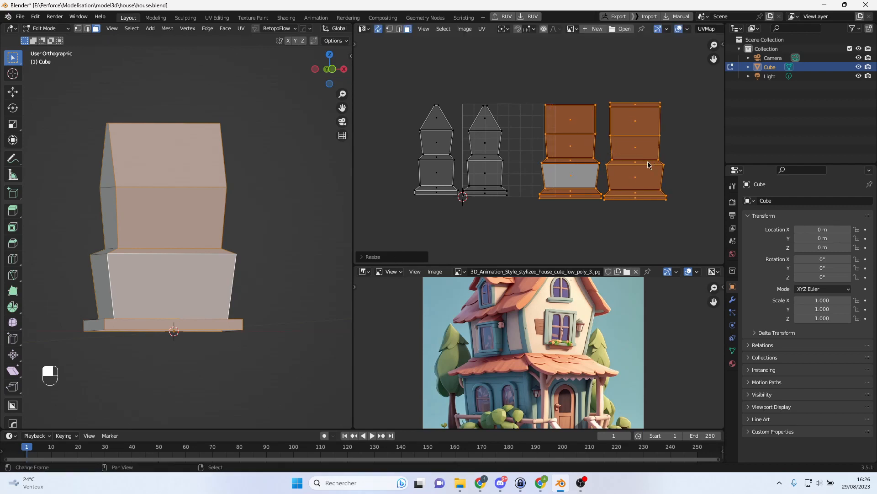
click(649, 160)
key(l)
scroll(649, 159, up, 2)
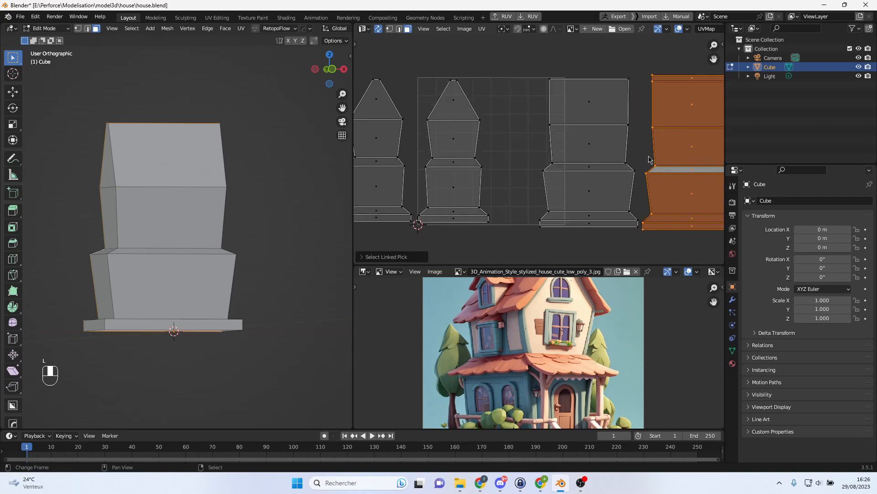
key(g)
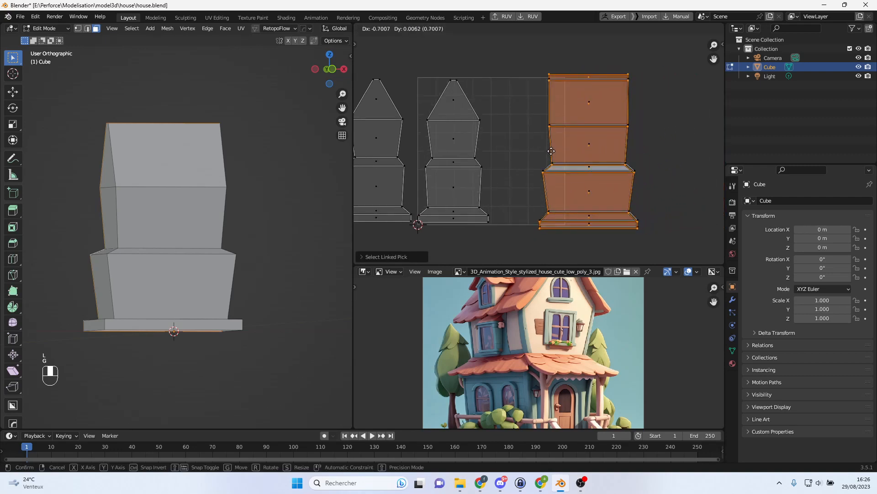
right_click(639, 150)
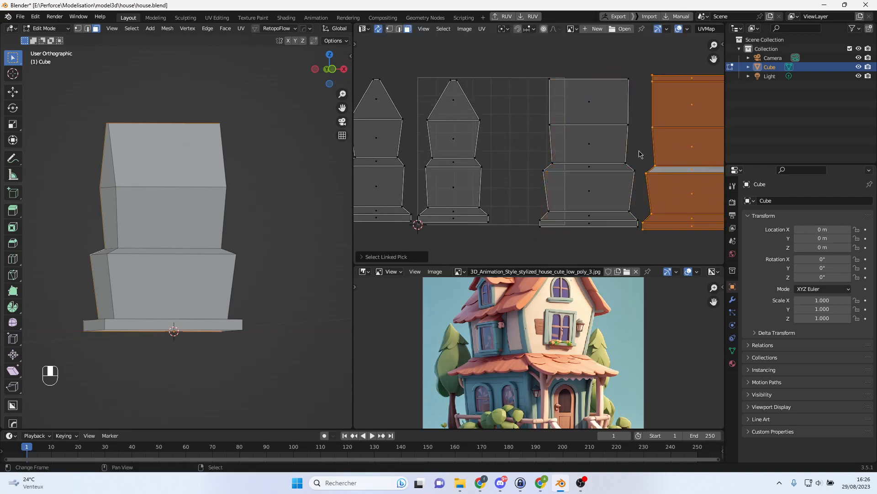
- Reselect both long-side UV islands and widen them a little more along X to match the model's proportions
scroll(592, 185, down, 1)
middle_drag(237, 247, 267, 264)
key(l)
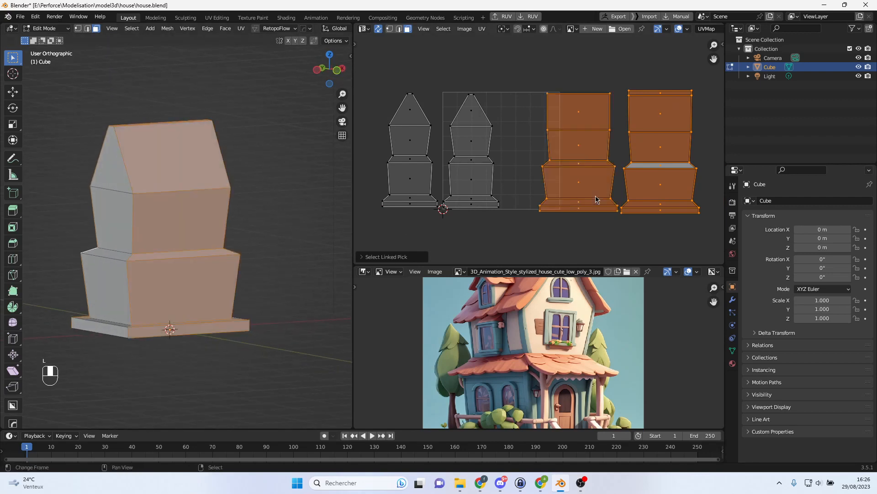
key(s)
key(x)
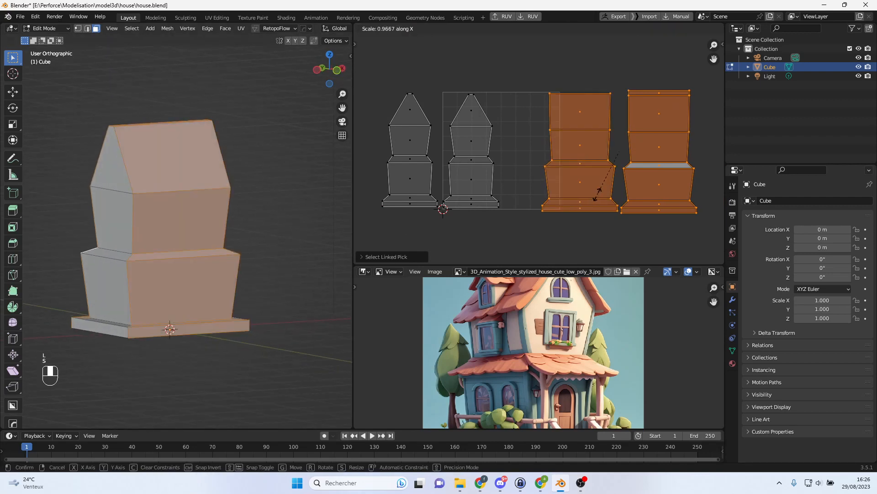
click(588, 197)
- Move the back long side's UV island level with the front long side's island, just to its right
click(658, 195)
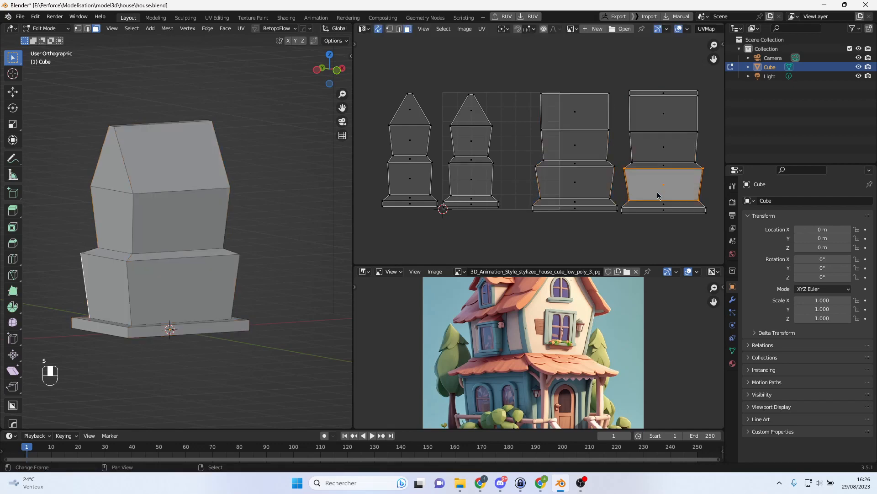
key(l)
scroll(663, 198, up, 5)
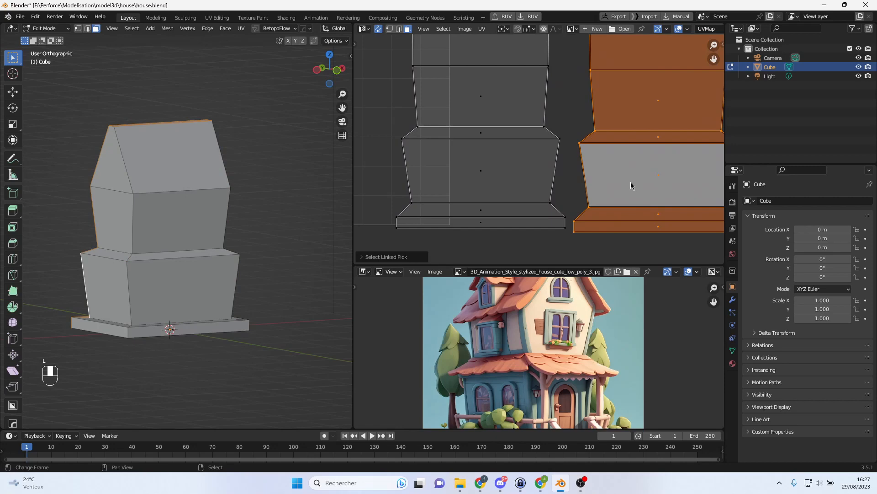
key(g)
click(627, 180)
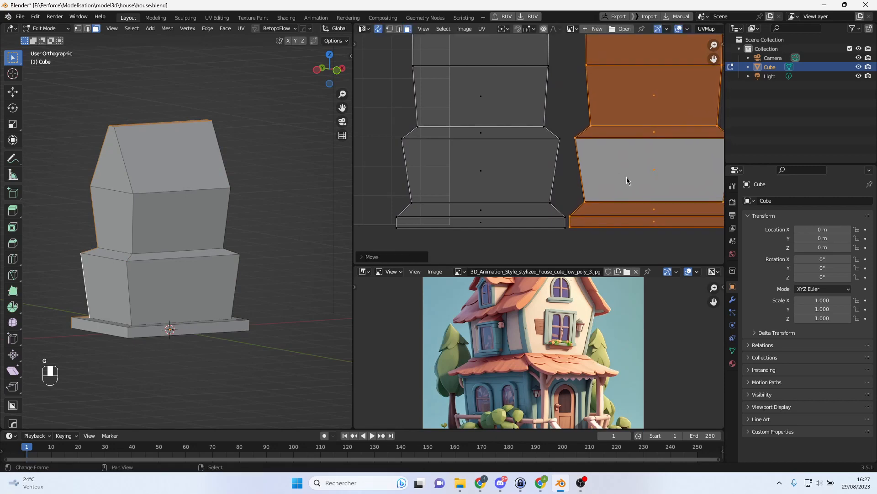
scroll(627, 180, down, 3)
- Move the gable end's UV island from the UV square's corner up against the front long side's island, with their bases level
shift+middle_drag(448, 169, 548, 176)
scroll(547, 175, up, 2)
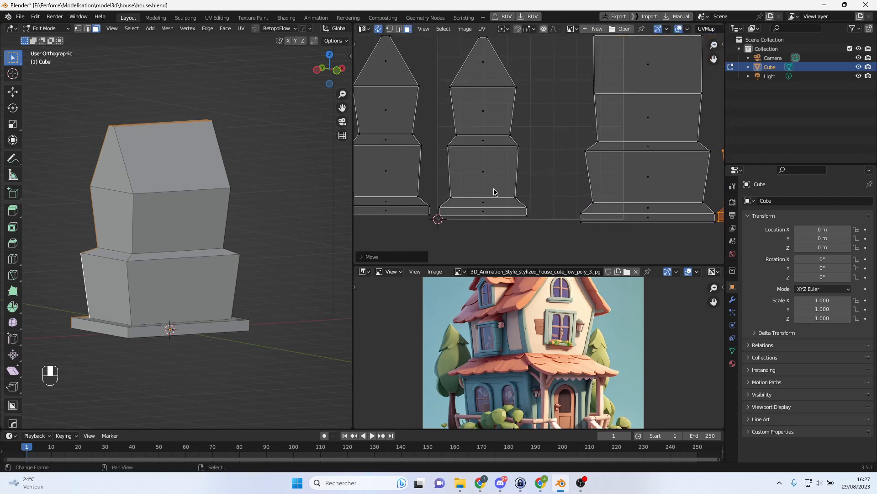
key(l)
scroll(502, 185, up, 1)
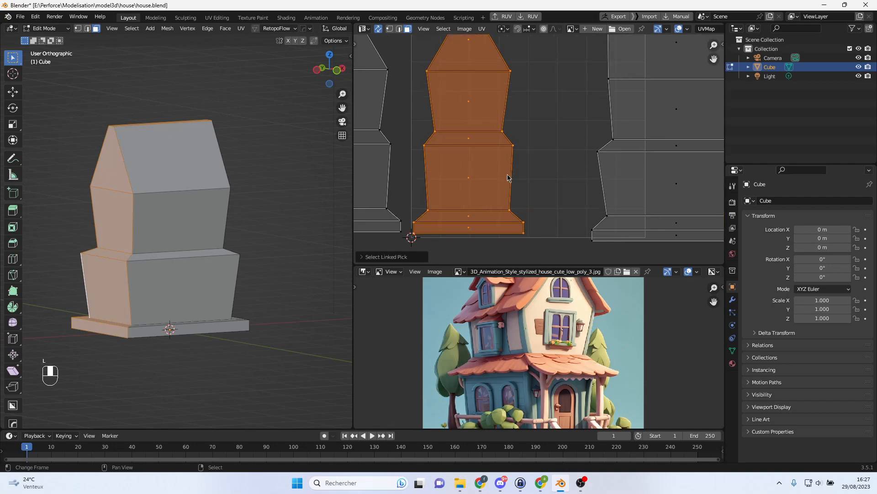
key(g)
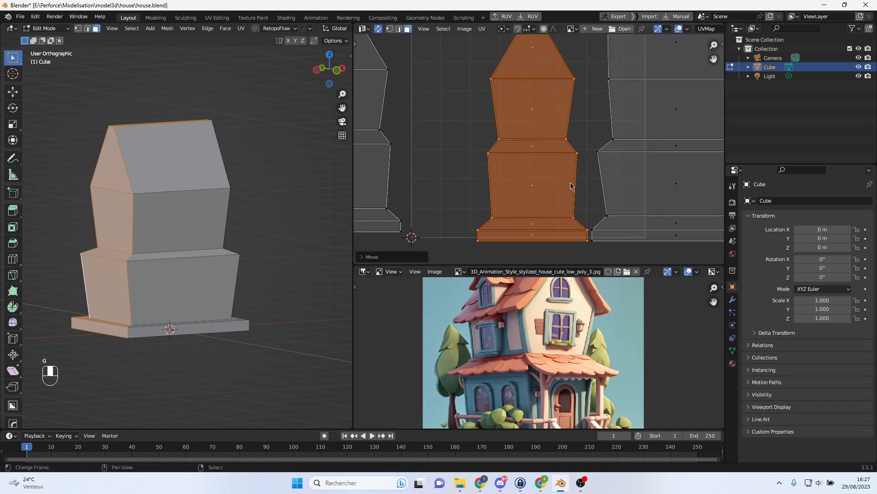
- Move the other gable end's UV island from outside the UV square up against the first gable island, with their bases level
click(570, 183)
scroll(534, 184, down, 3)
key(l)
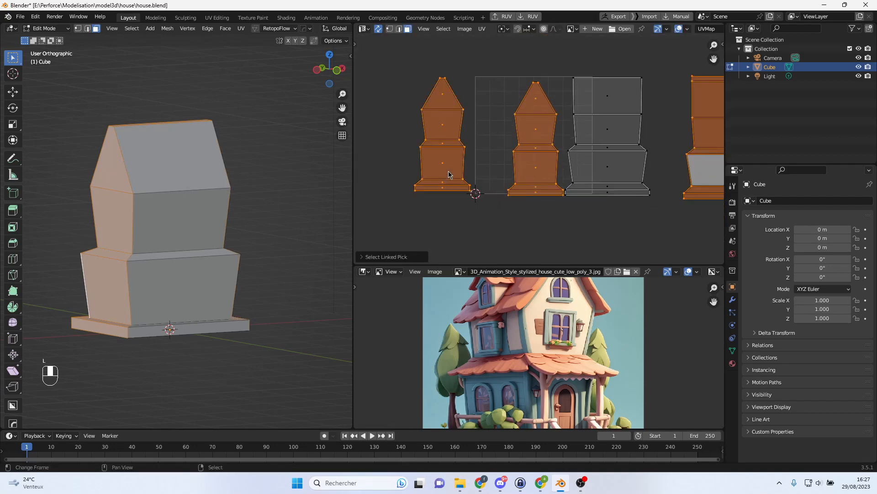
click(448, 175)
key(l)
scroll(449, 175, up, 3)
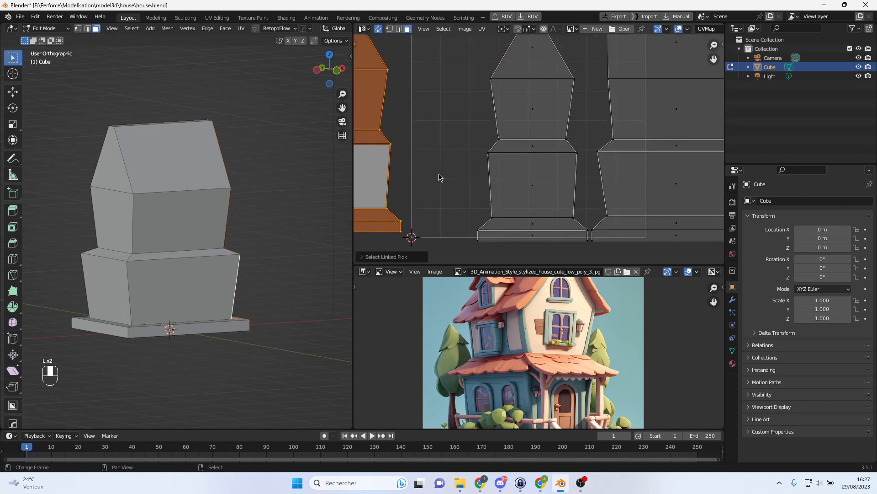
key(g)
click(512, 184)
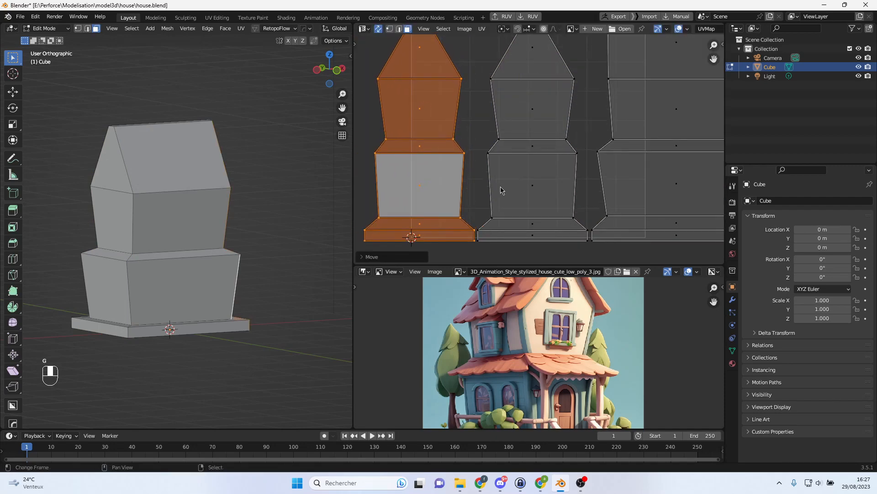
- Move the back long side's UV island up against the front long side's island, aligning their bases
scroll(503, 189, down, 4)
click(684, 156)
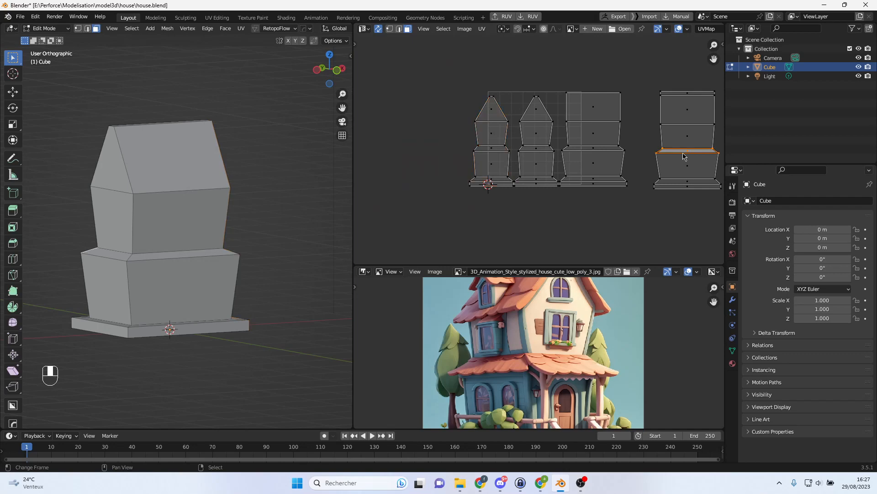
key(l)
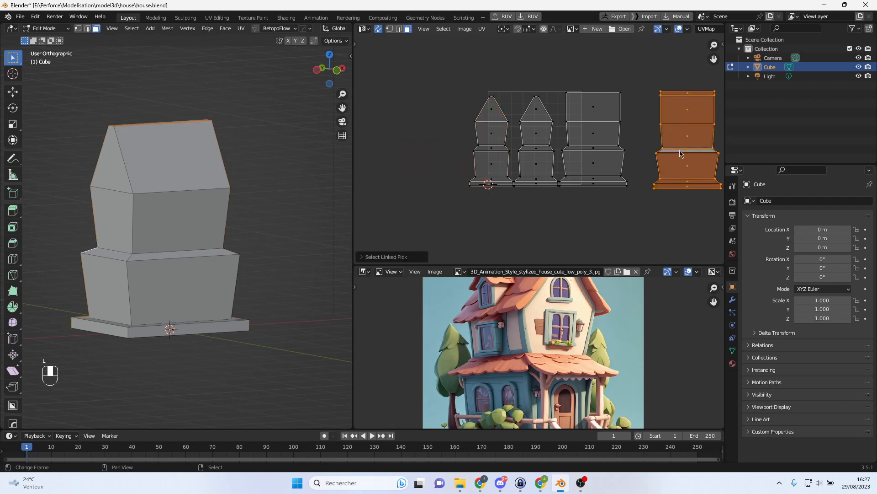
key(g)
key(x)
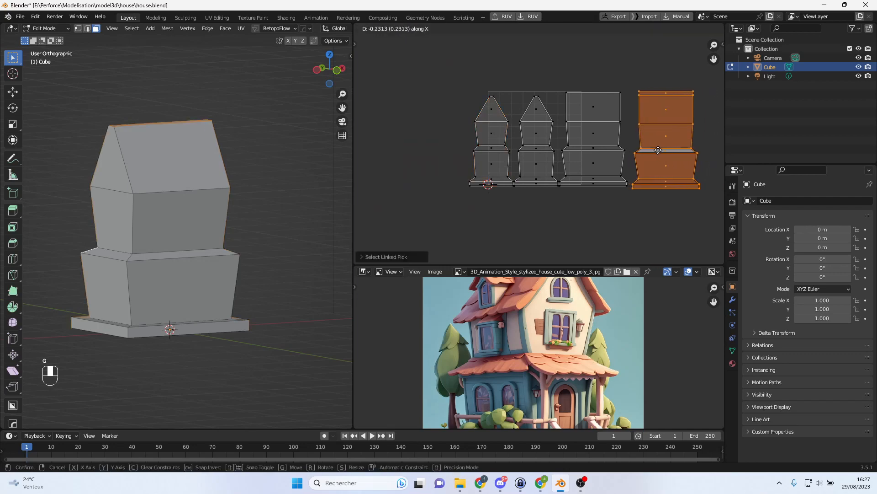
click(658, 150)
scroll(658, 152, up, 4)
shift+middle_drag(658, 155, 431, 157)
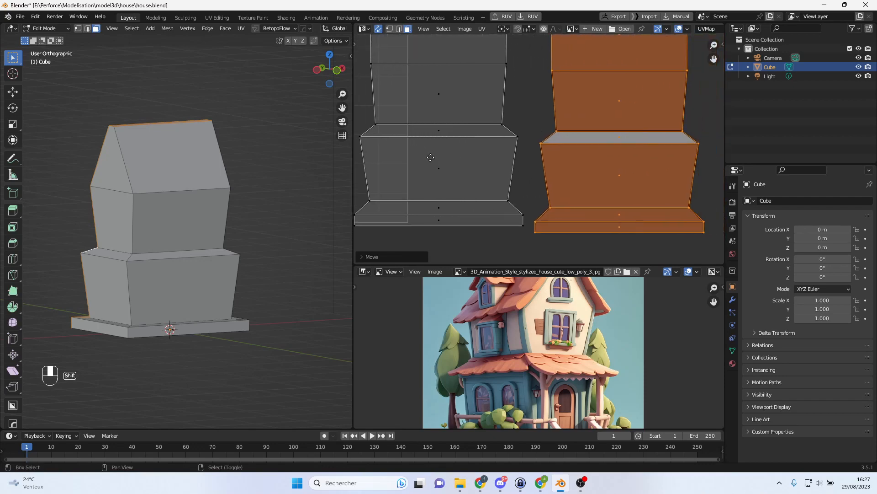
scroll(555, 161, up, 1)
key(g)
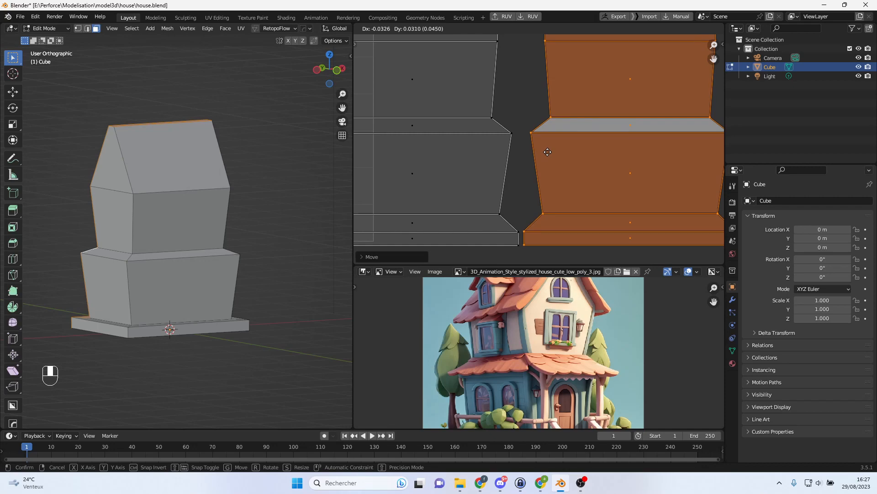
click(548, 152)
scroll(547, 152, down, 6)
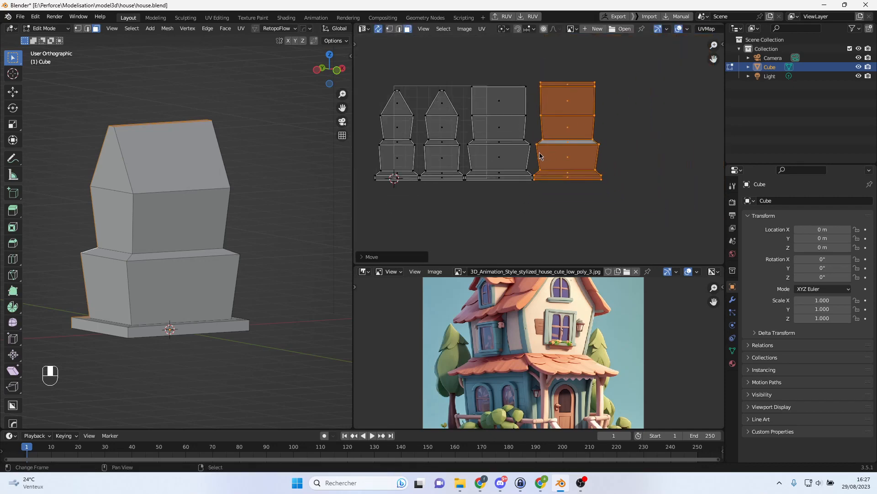
- Enlarge the 3D viewport and add a cylinder to the house mesh in Edit Mode
drag(355, 157, 555, 158)
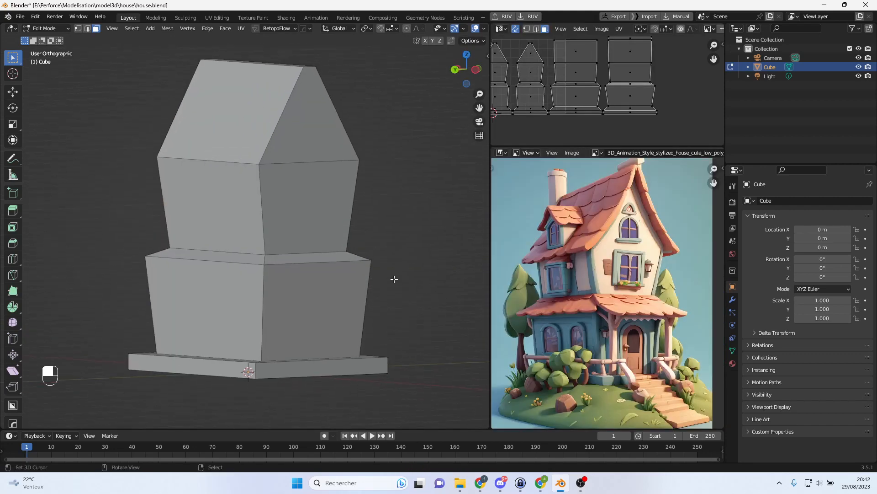
scroll(394, 279, up, 2)
middle_drag(395, 278, 331, 268)
scroll(344, 269, up, 1)
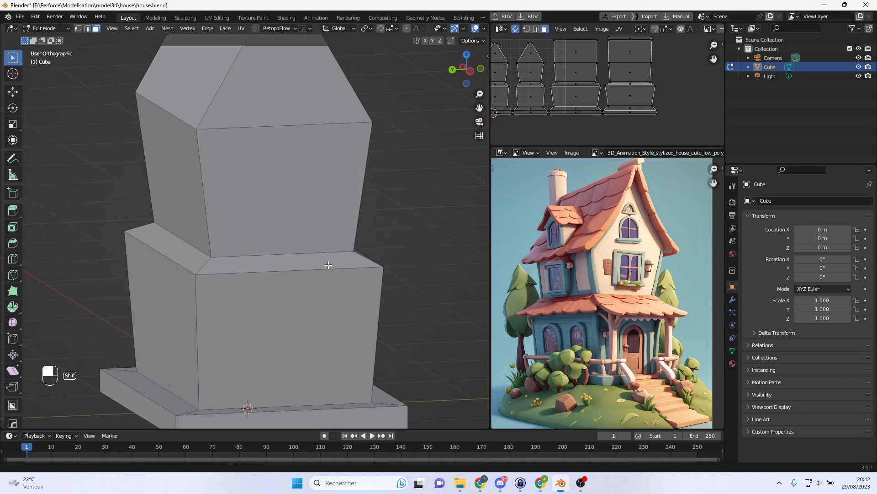
scroll(329, 265, down, 2)
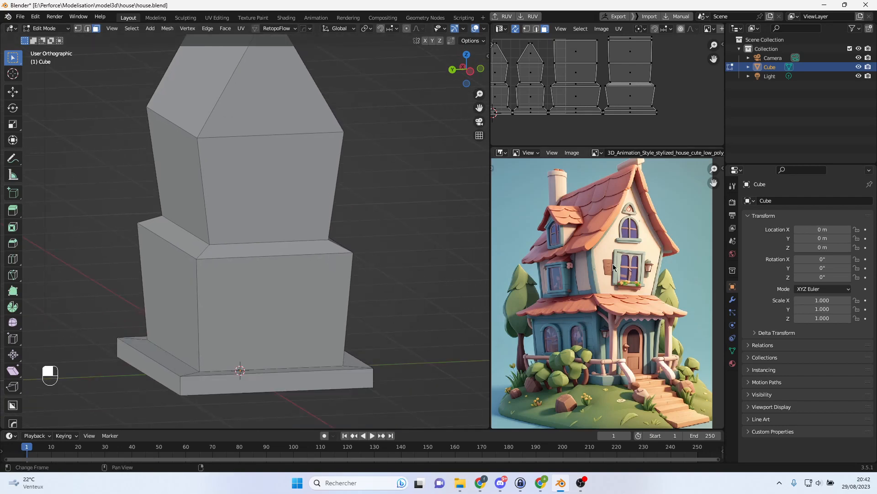
mouse_move(298, 302)
middle_down()
mouse_move(391, 297)
mouse_move(294, 302)
middle_up()
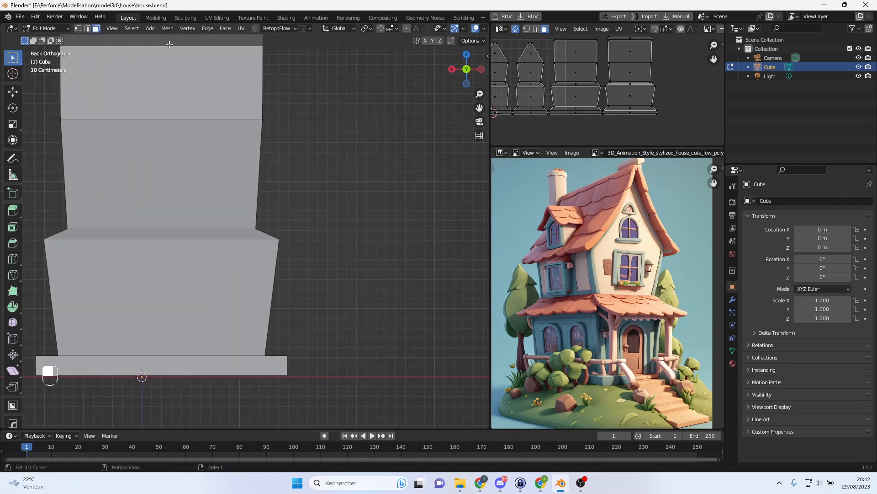
click(150, 28)
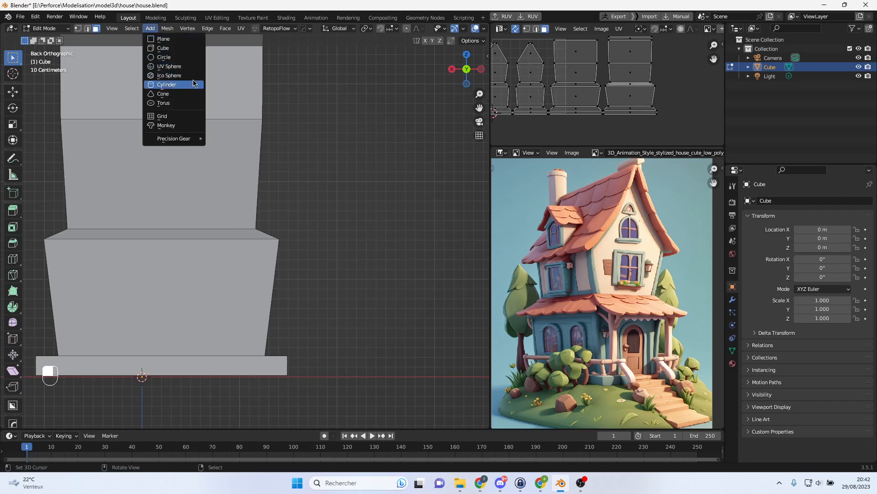
click(194, 84)
- Rotate the new cylinder in the side view so its axis lies horizontally along Y
scroll(276, 240, down, 3)
middle_drag(270, 265, 339, 275)
key(r)
ctrl+click(310, 387)
scroll(316, 375, up, 3)
shift+middle_drag(340, 337, 281, 251)
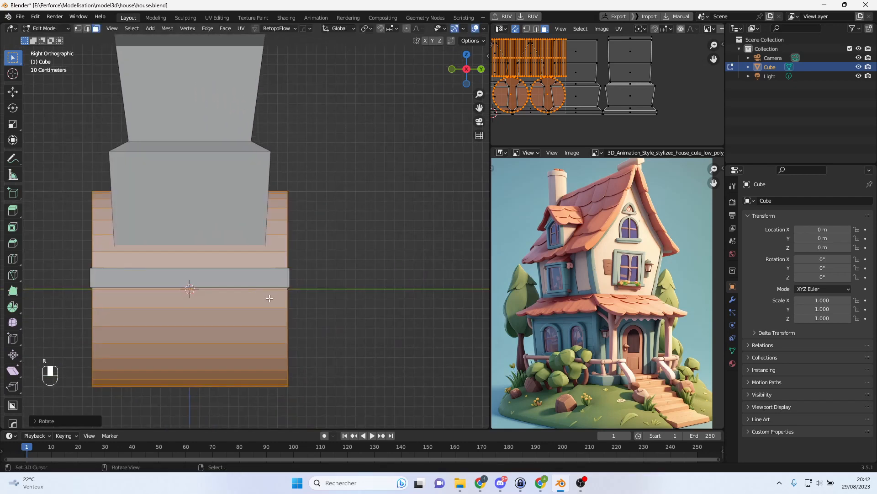
- Move the cylinder along Y clear of the house and raise it so its underside rests at ground level
key(g)
ctrl+click(5, 186)
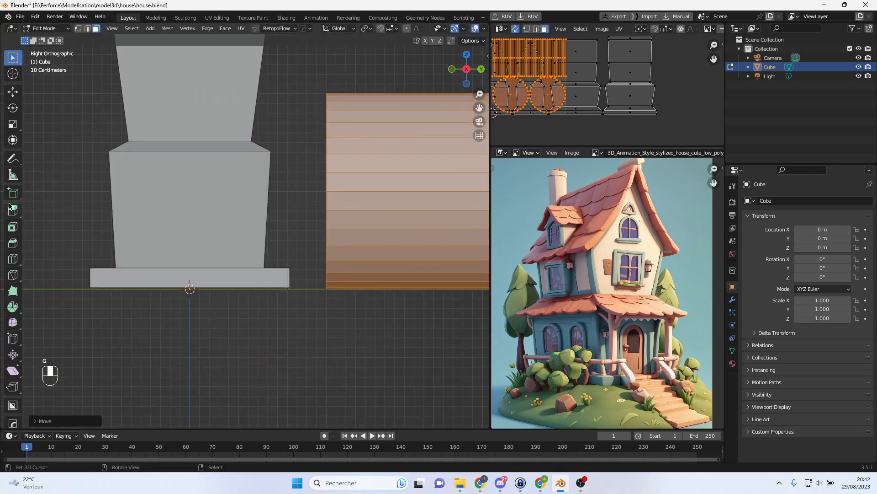
middle_drag(449, 205, 307, 175)
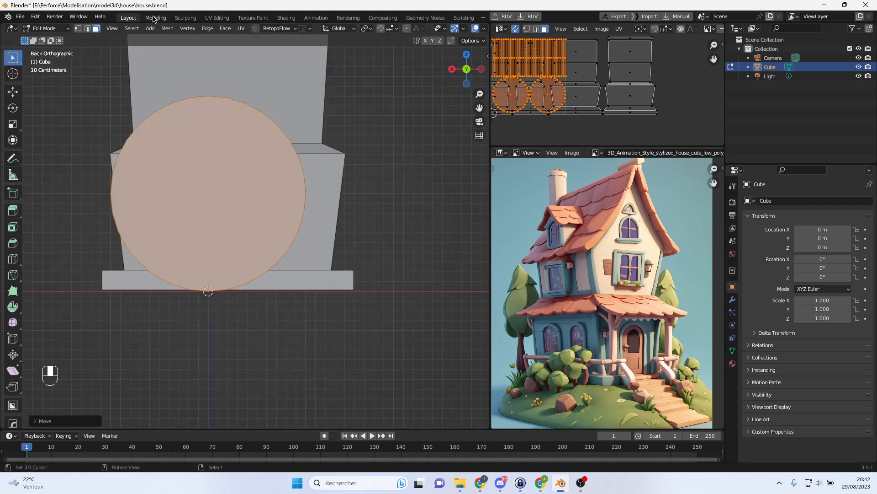
alt+middle_drag(160, 225, 185, 227)
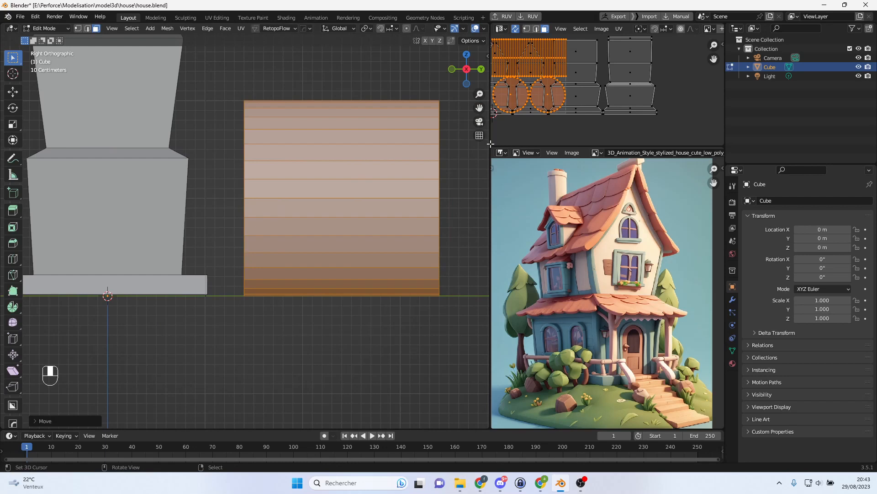
- Widen the 3D viewport, turn on X-ray, and delete the cylinder's lower-half side faces together with the cap facing the house
drag(488, 146, 567, 147)
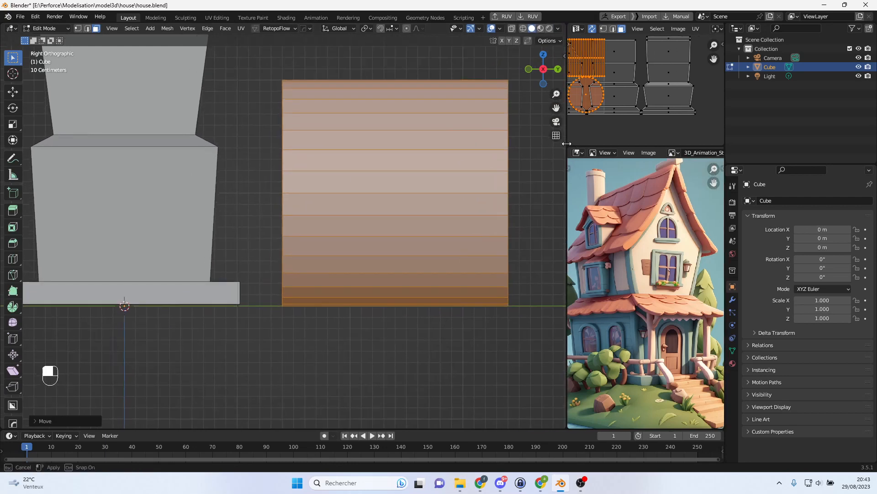
click(512, 29)
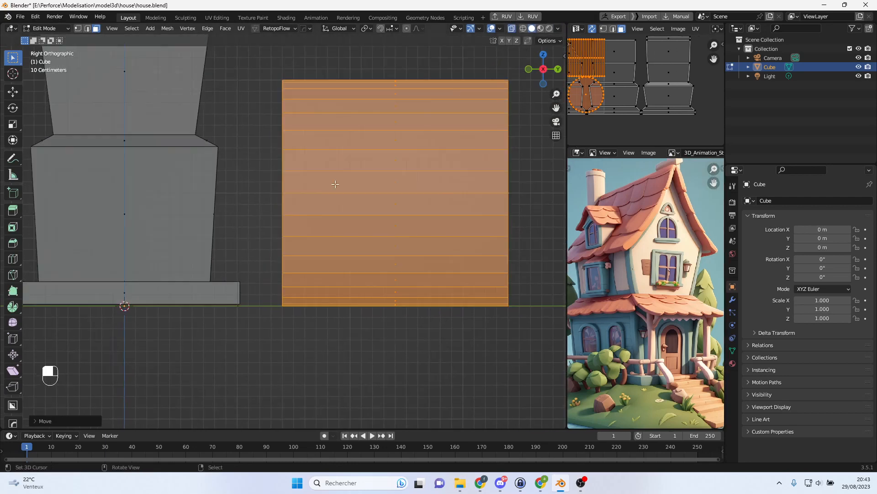
click(268, 203)
key(b)
drag(265, 197, 548, 375)
alt+middle_drag(510, 289, 394, 289)
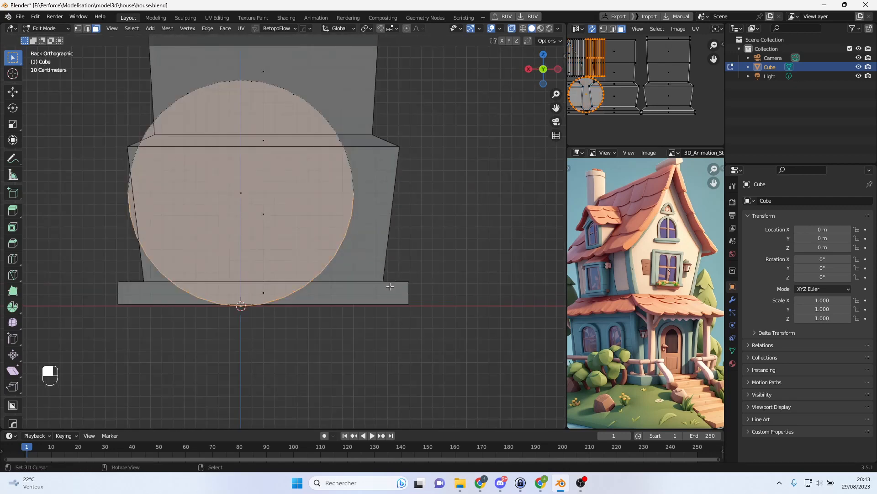
key(Delete)
click(391, 287)
- Cut the remaining end cap horizontally across its middle with the Knife tool, between the two lower ends of the arch
middle_drag(391, 286, 338, 287)
key(k)
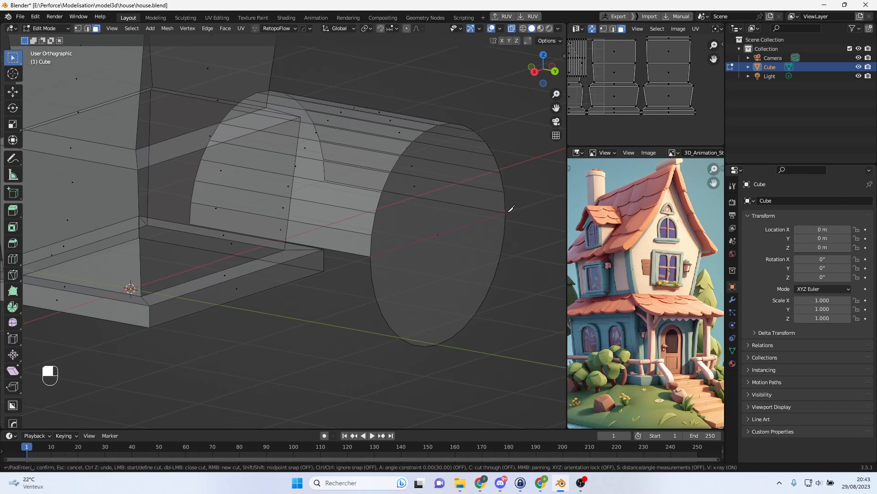
key(Return)
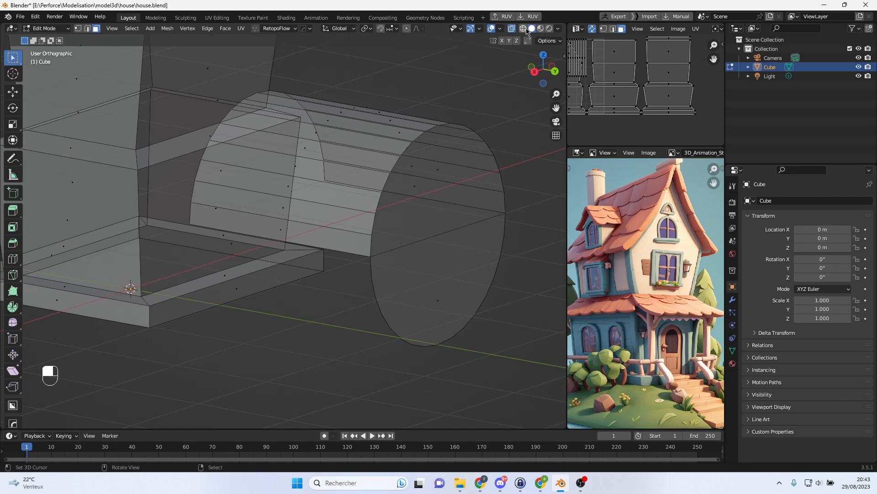
- Move the open end's edge loop along Y toward the remaining cap until only a thin half-round slab is left
middle_drag(359, 154, 331, 138)
click(88, 28)
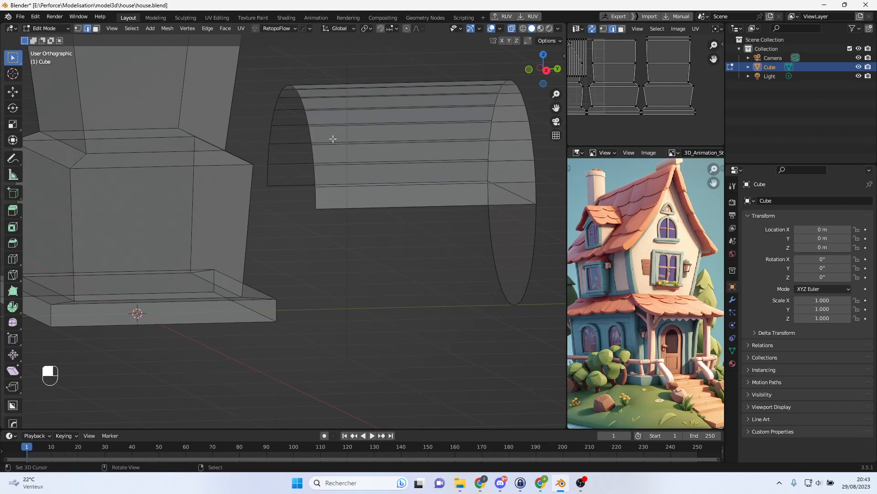
alt+click(312, 156)
alt+middle_drag(312, 156, 328, 186)
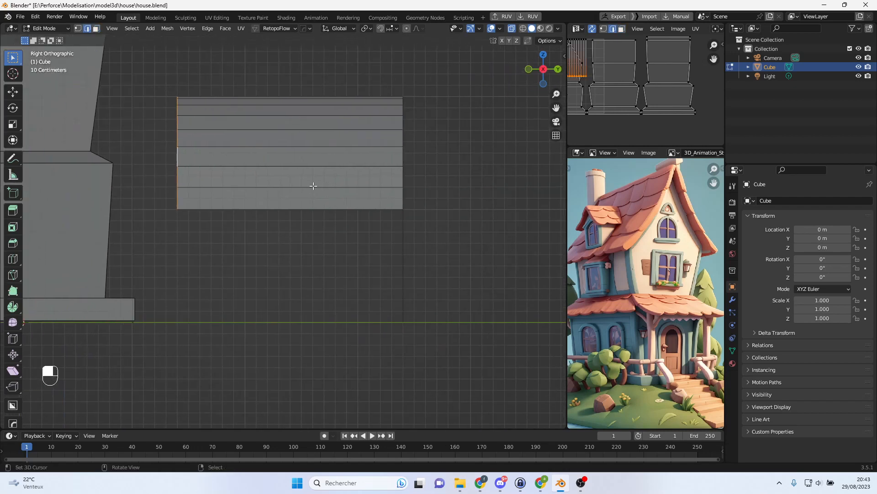
key(g)
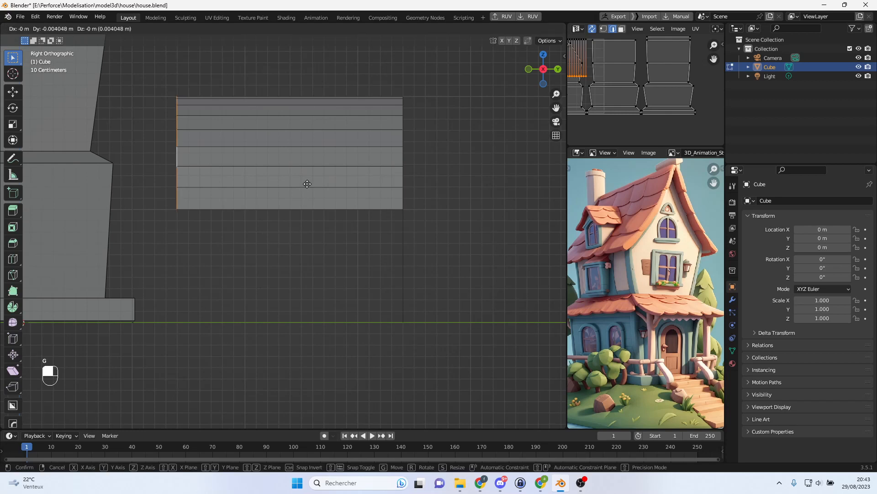
key(y)
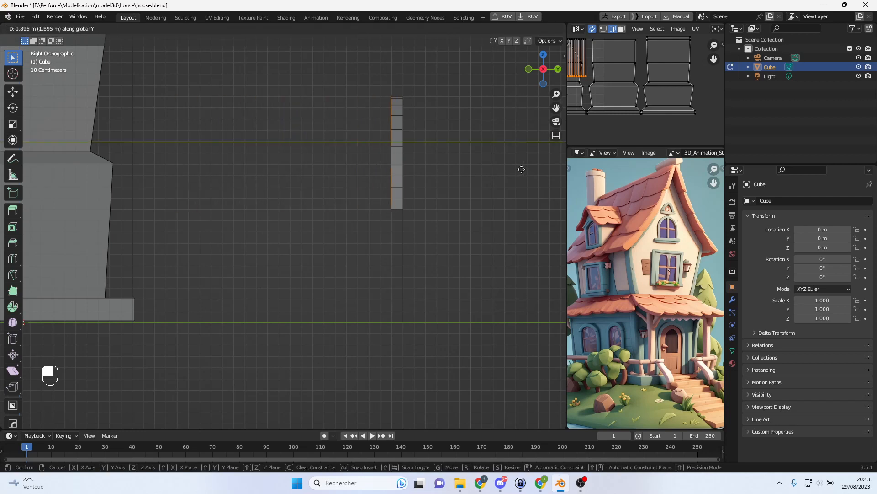
click(505, 173)
middle_drag(505, 173, 385, 237)
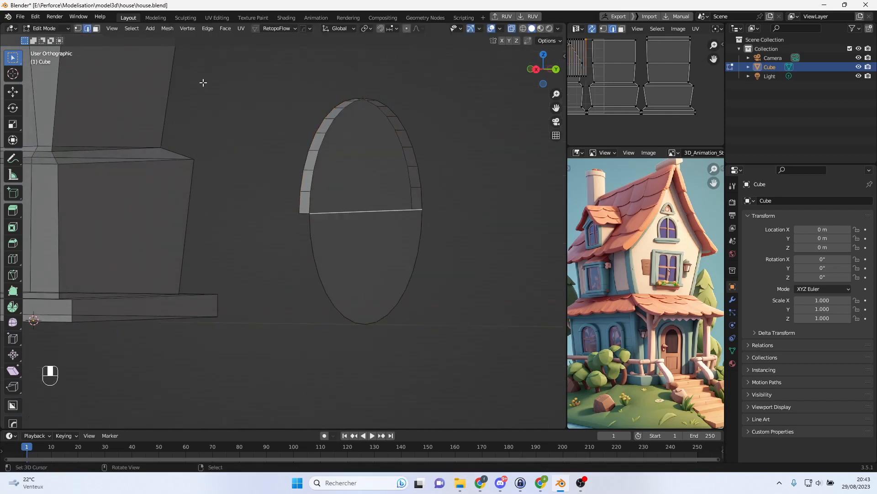
- Delete the lower half of the cap to leave a half-round face, and turn off X-ray
click(96, 28)
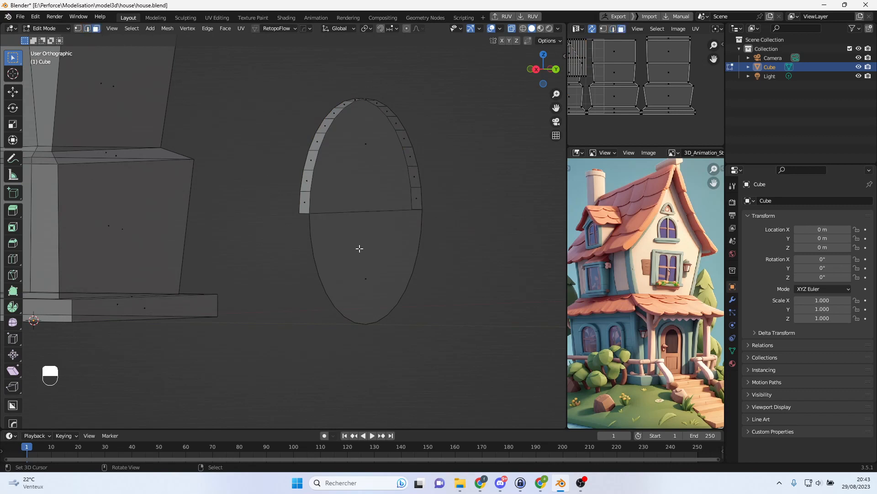
click(372, 272)
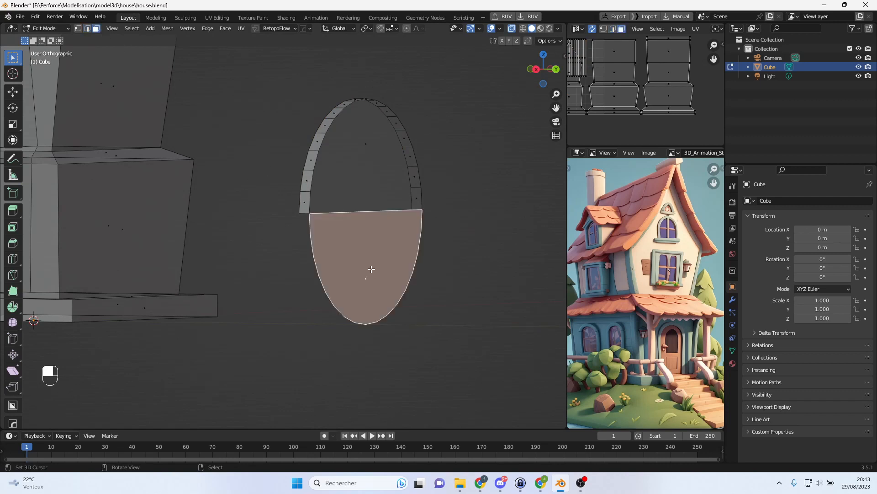
key(x)
click(371, 273)
middle_drag(386, 243, 314, 209)
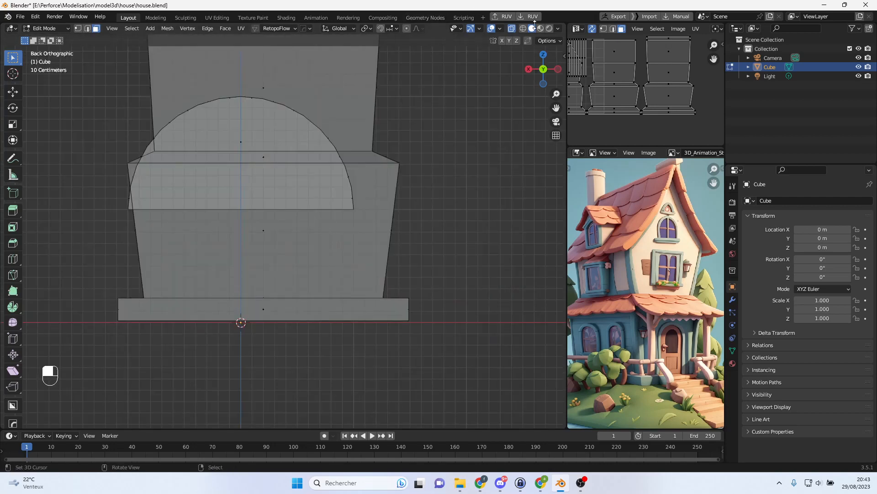
click(512, 30)
- Select all linked faces of the half-round piece and separate them from the house mesh into their own object
middle_drag(278, 147, 348, 176)
click(313, 152)
middle_drag(226, 121, 245, 123)
key(Tab)
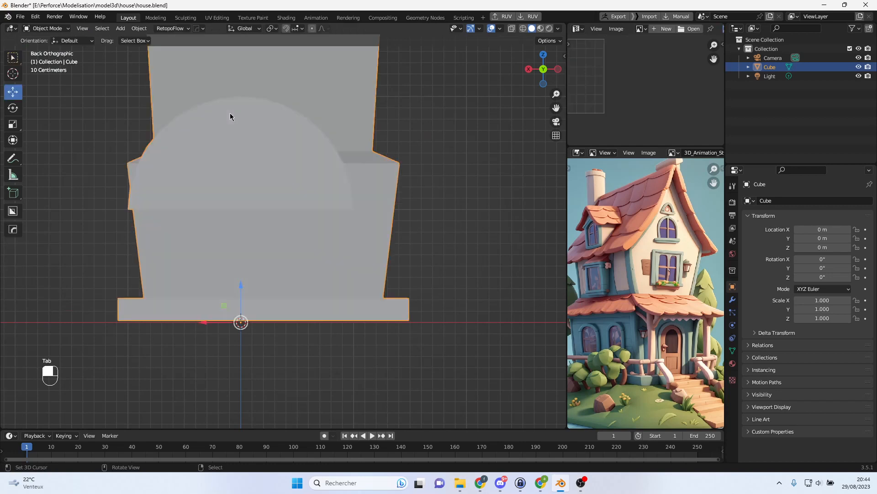
key(Tab)
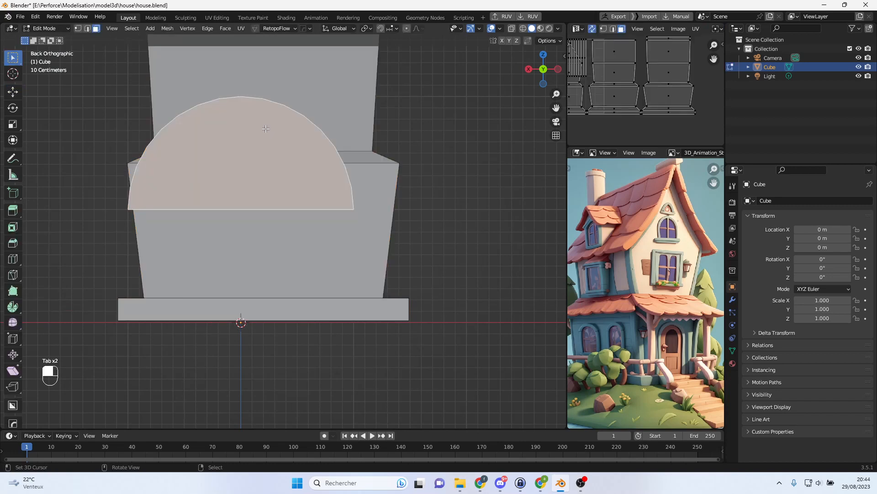
key(l)
middle_drag(266, 129, 337, 136)
key(p)
click(339, 133)
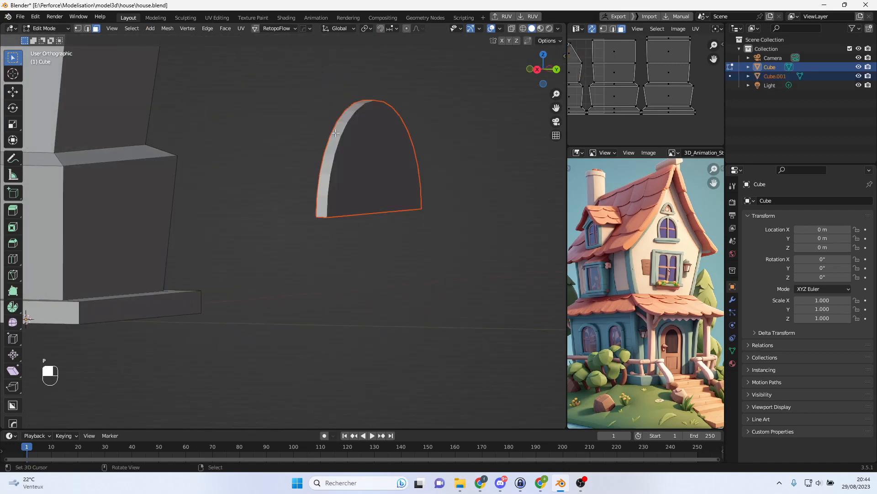
- Switch to Object Mode, select the separated half-round object, and view it straight from the back
key(Tab)
click(358, 144)
middle_drag(364, 155, 322, 161)
key(ctrl+KP_1)
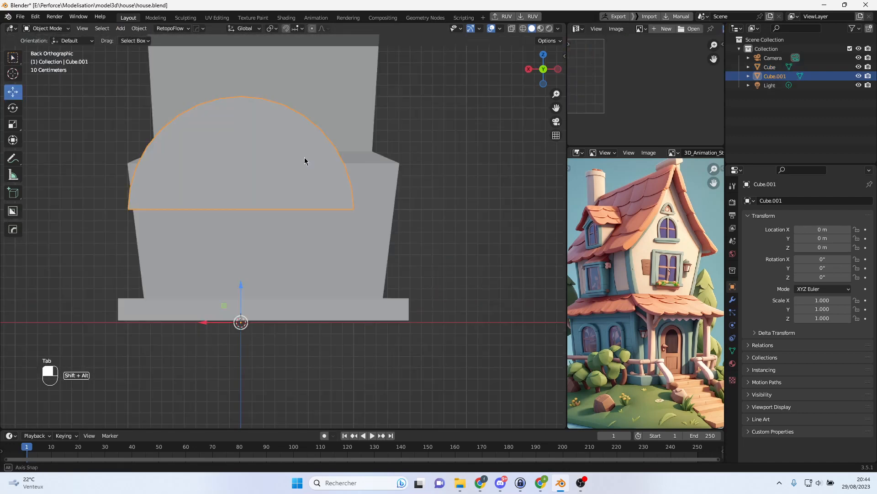
- Set the half-round piece's origin to its geometry and lower it along Z to about 0.67 m
key(w)
mouse_move(317, 203)
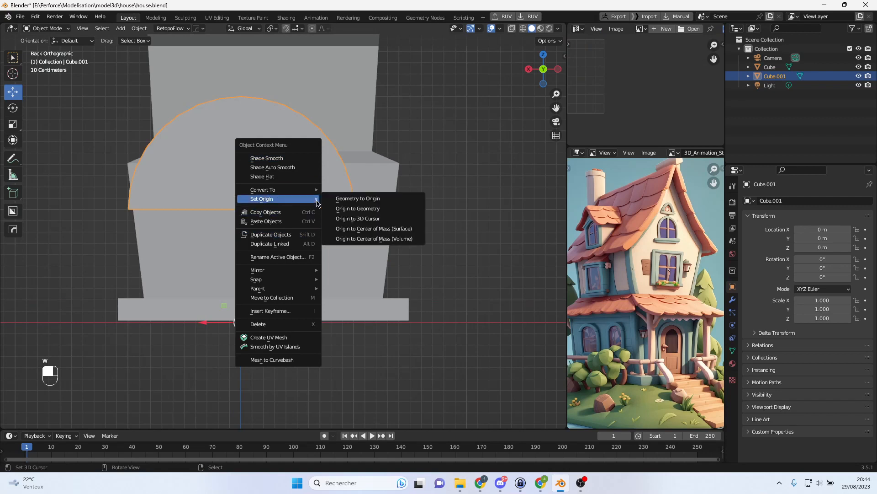
click(398, 209)
drag(240, 111, 239, 215)
shift+middle_drag(305, 225, 353, 201)
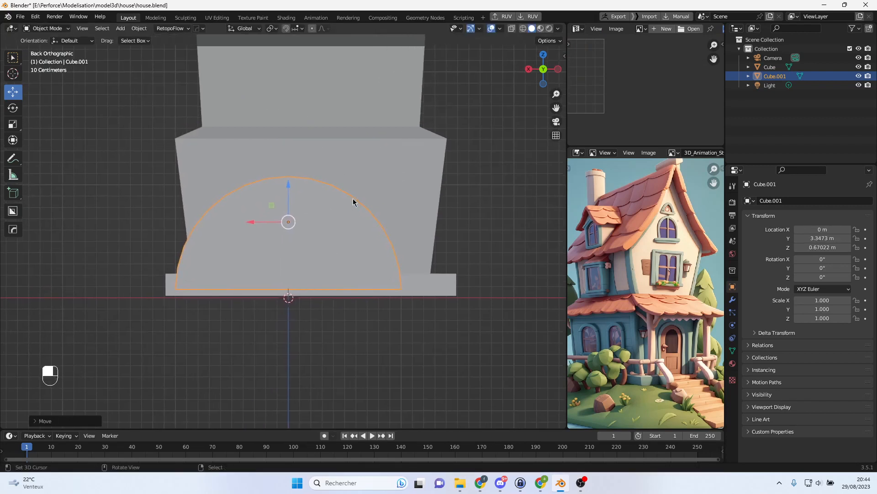
- Scale the half-round piece down to about 0.247 along X and 0.275 along Z
scroll(366, 200, up, 2)
key(s)
key(x)
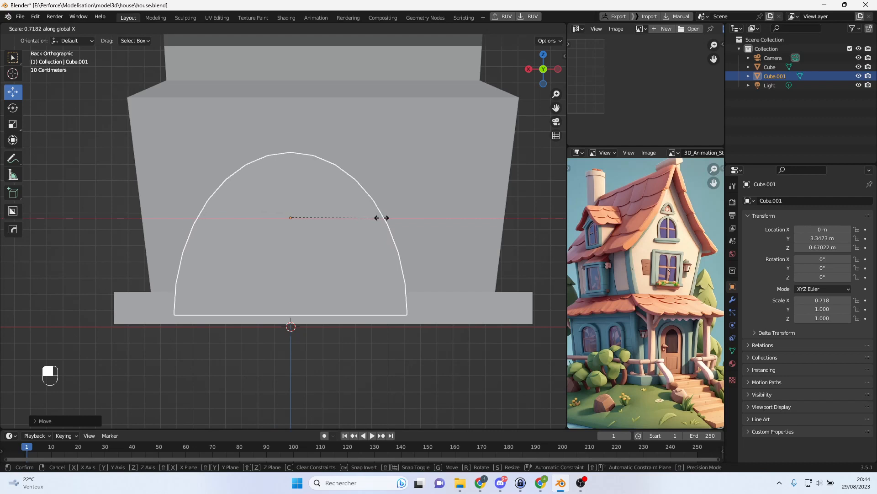
click(401, 221)
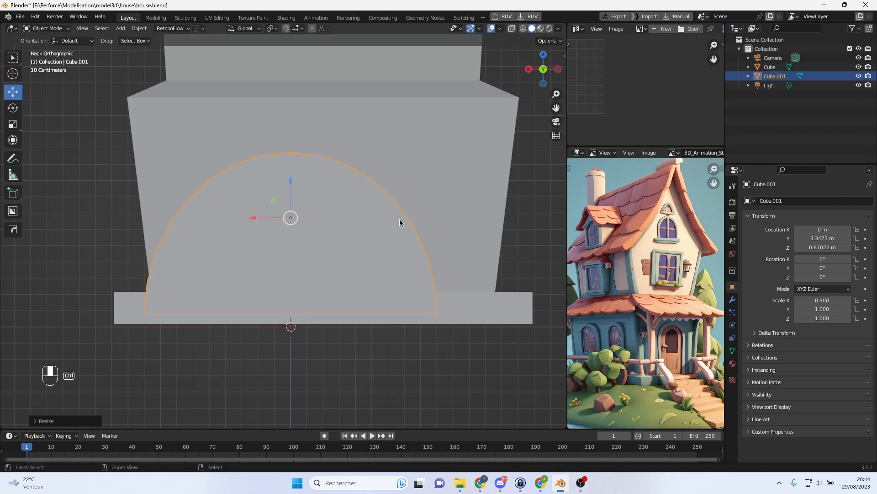
key(s)
key(z)
click(307, 232)
key(s)
key(x)
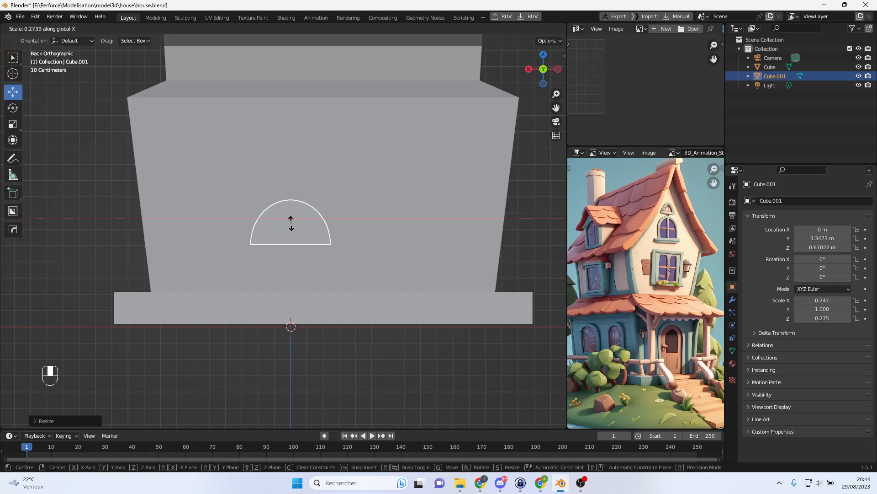
click(291, 222)
- Fill the open underside of the half-round piece with a face between its straight bottom edges
middle_drag(290, 233, 361, 238)
key(ctrl+KP_1)
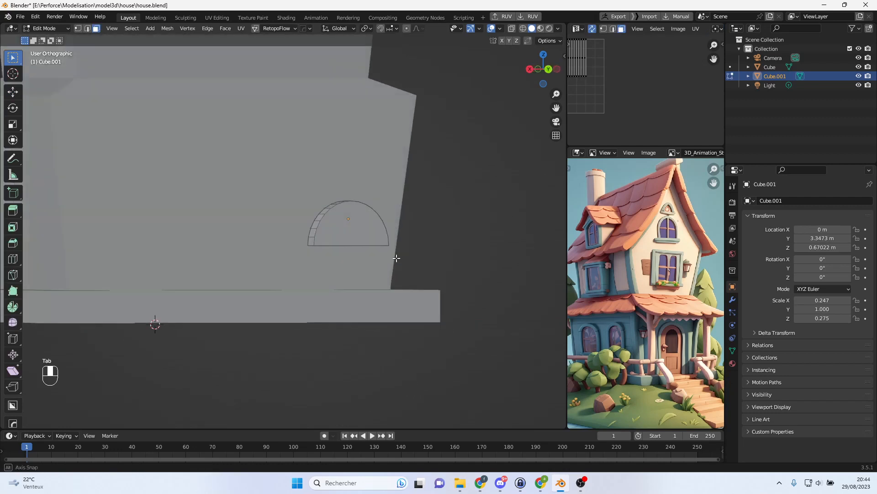
key(Tab)
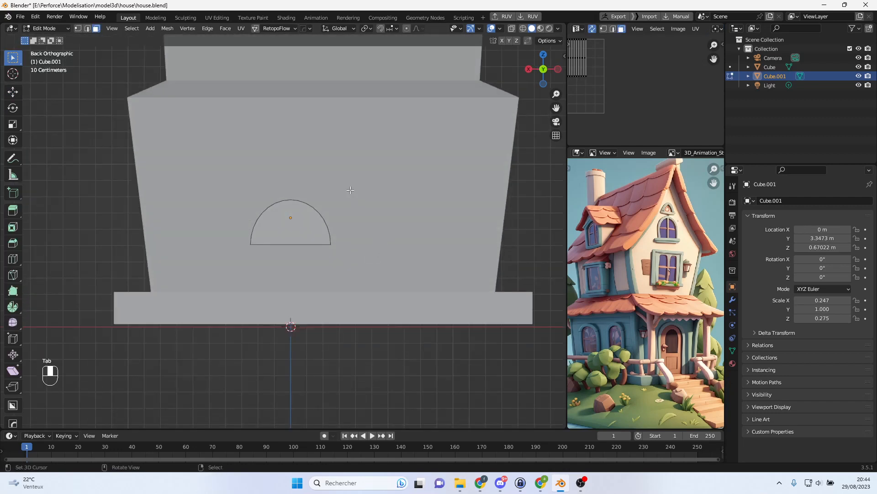
middle_drag(338, 198, 360, 204)
scroll(407, 167, up, 3)
scroll(368, 196, up, 2)
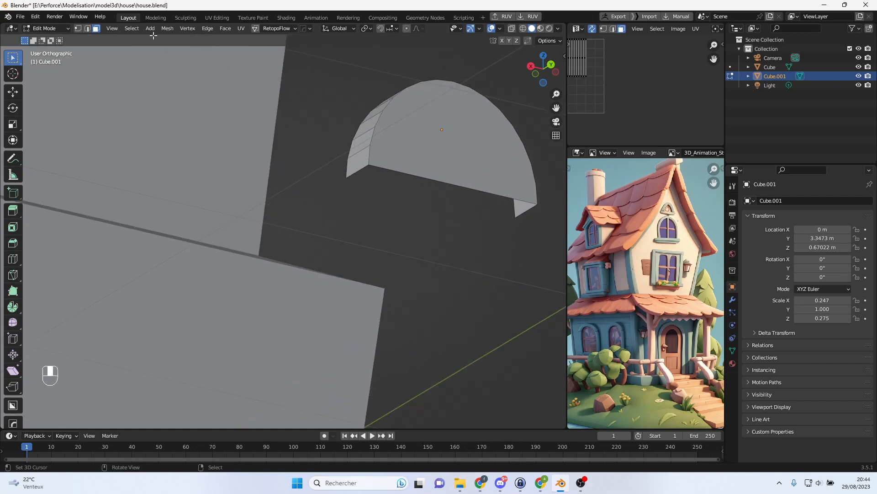
key(2)
click(443, 181)
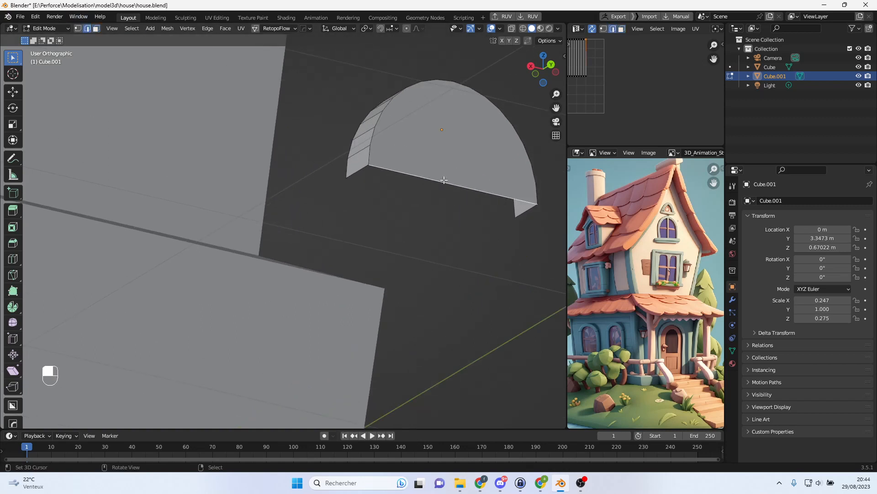
shift+click(383, 174)
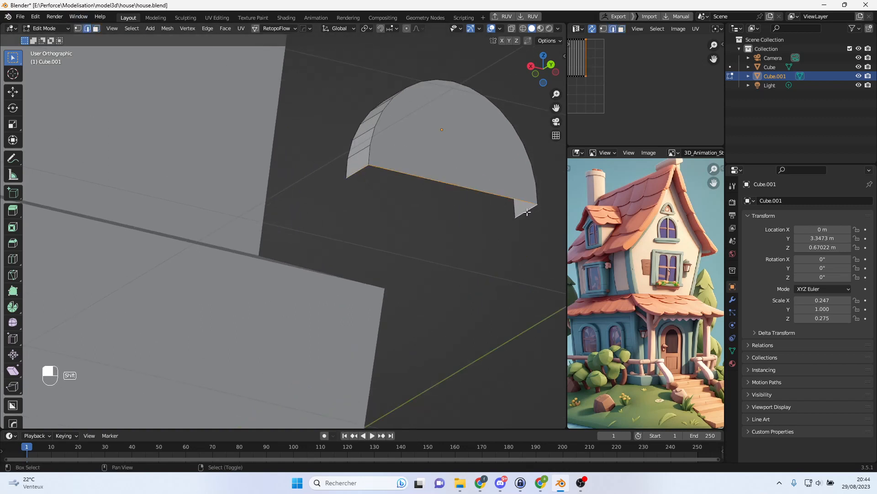
key(f)
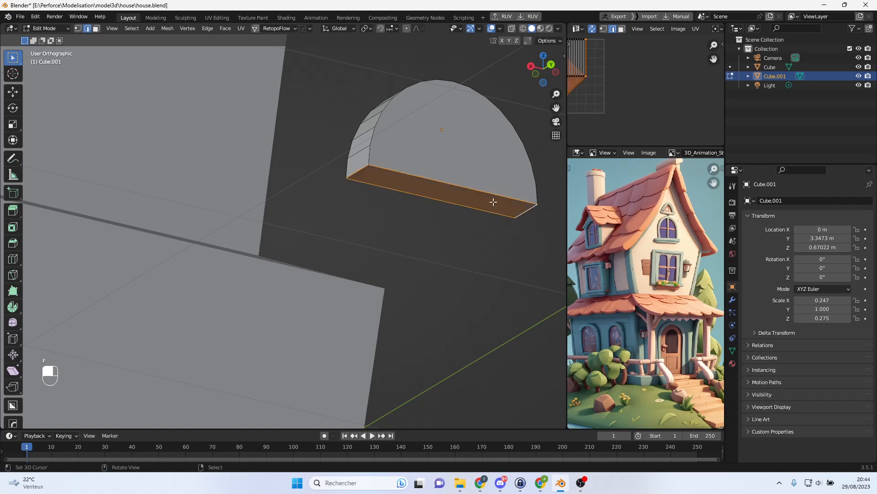
middle_drag(465, 197, 455, 196)
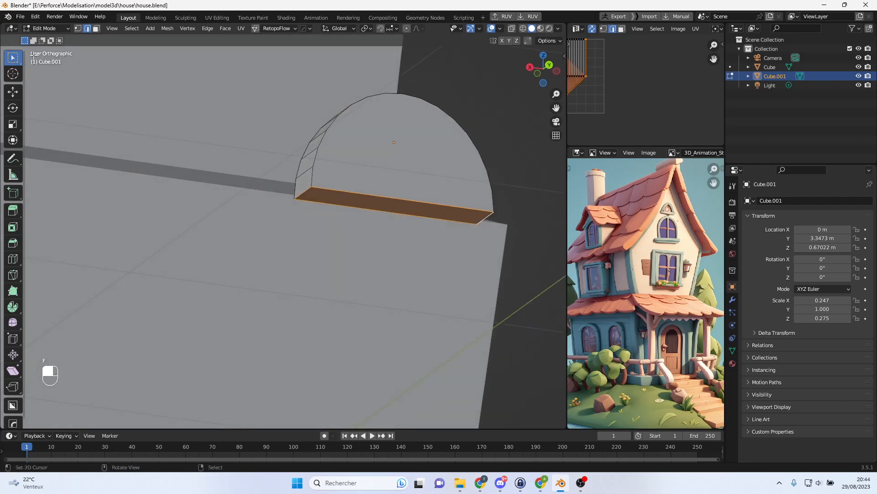
- Extrude the bottom face downward about 0.37 m to form an arched window shape, and select its two front faces
click(96, 28)
key(ctrl+KP_1)
scroll(403, 257, down, 2)
shift+middle_drag(364, 228, 395, 128)
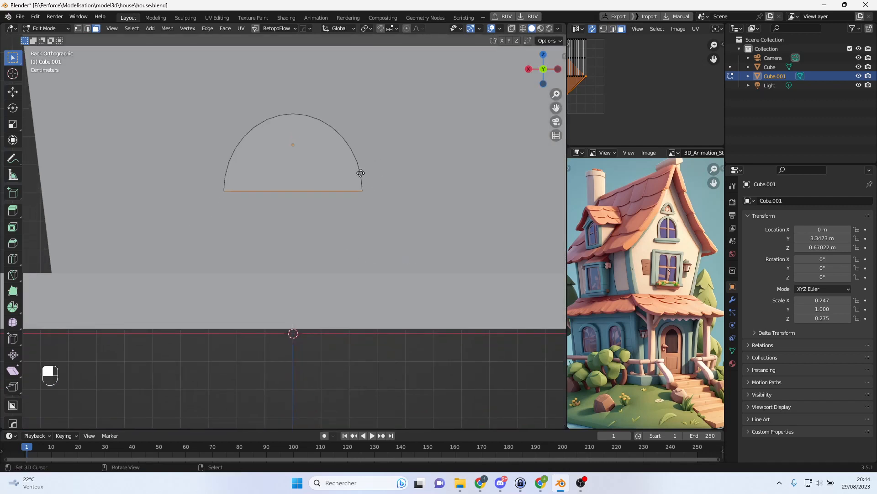
key(e)
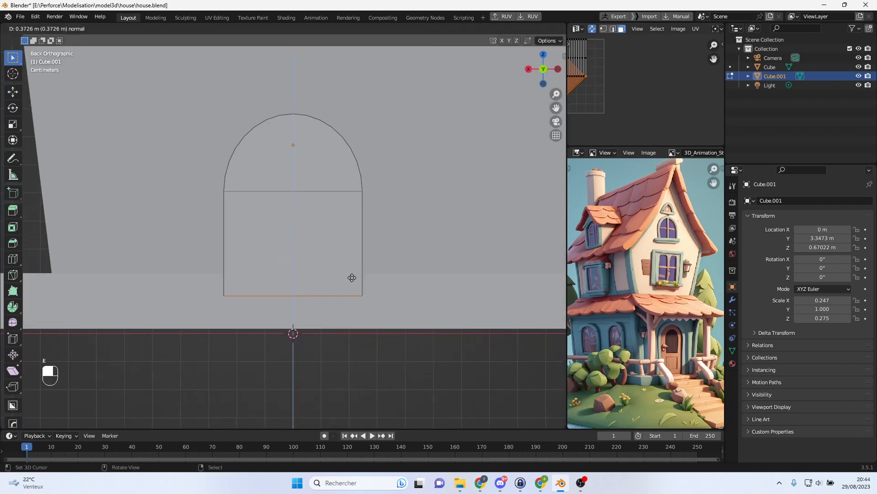
click(352, 278)
click(283, 237)
shift+click(306, 146)
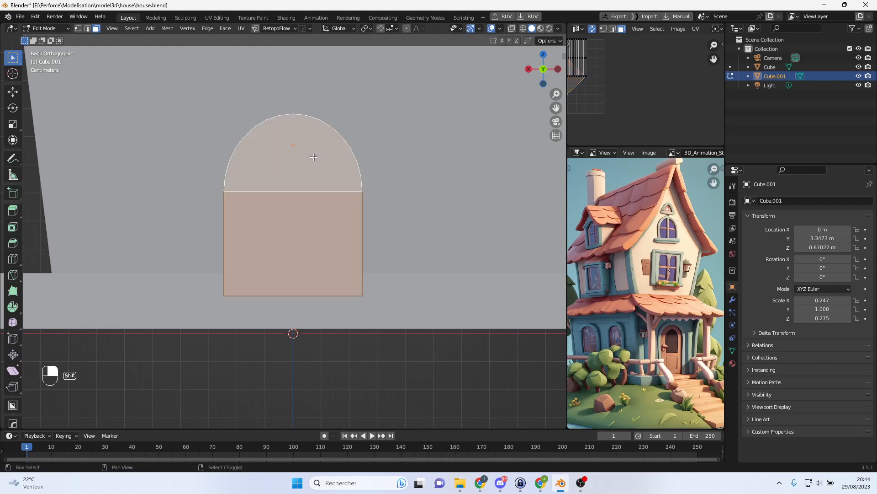
scroll(333, 191, down, 4)
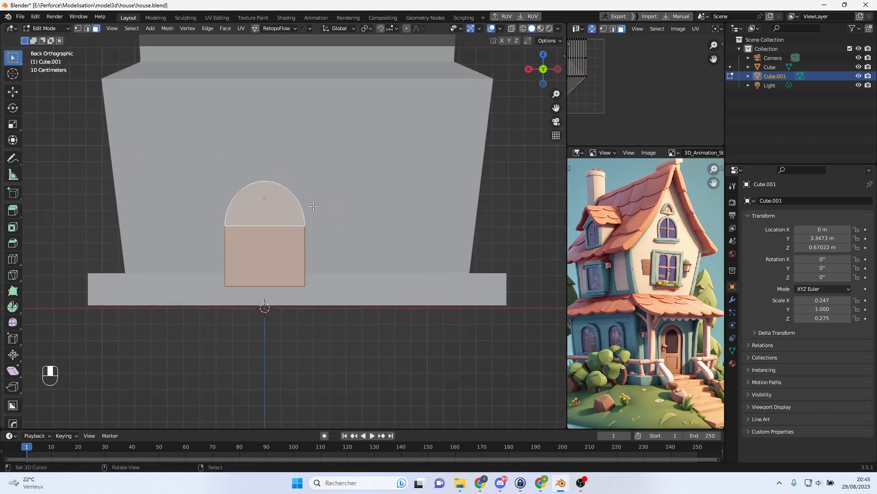
- Move the arched piece along Y into the house wall at about 0.794 m and raise it to about 0.881 m on Z
key(Tab)
scroll(320, 206, down, 3)
middle_drag(349, 205, 391, 231)
drag(387, 216, 190, 216)
shift+middle_drag(189, 215, 424, 237)
scroll(382, 242, up, 6)
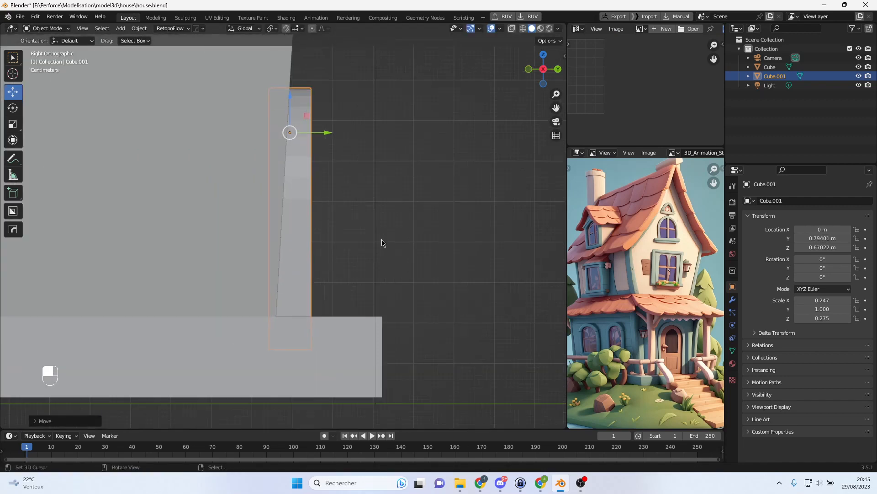
shift+middle_drag(369, 191, 363, 288)
scroll(345, 244, down, 2)
drag(292, 166, 319, 102)
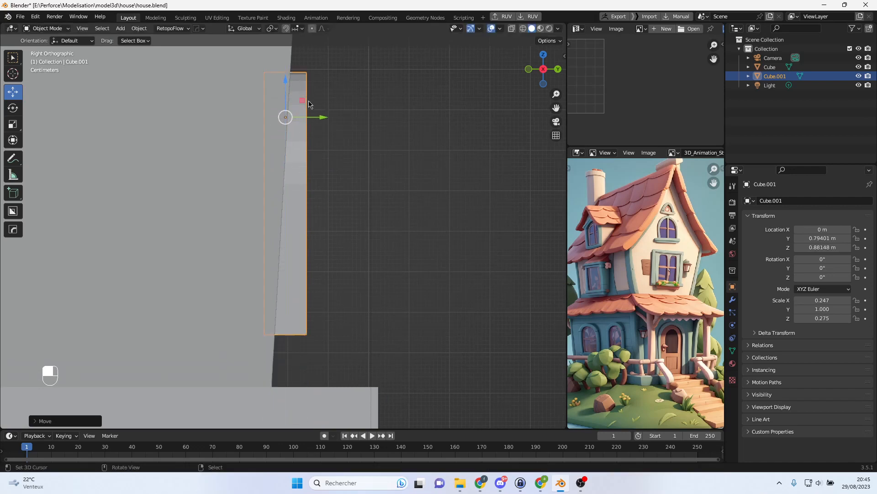
- Recenter the arched piece's origin on its geometry and raise the piece on the wall to about 0.96 m on Z
key(w)
mouse_move(306, 183)
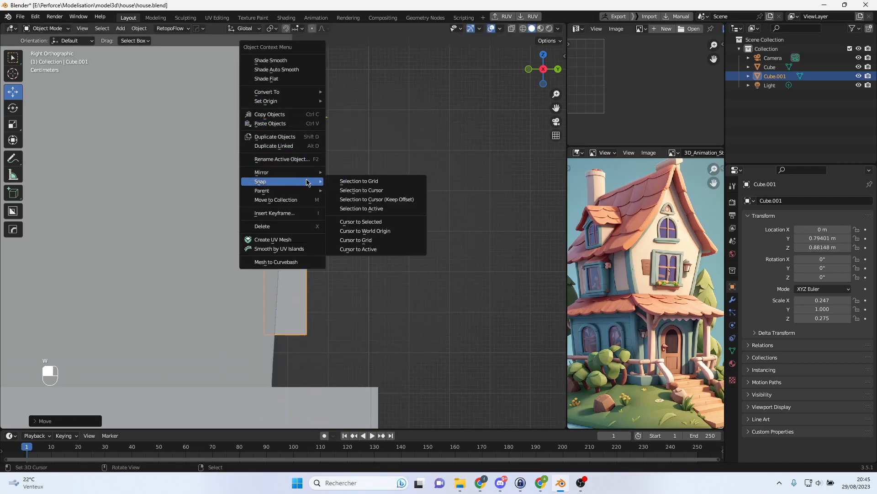
mouse_move(317, 106)
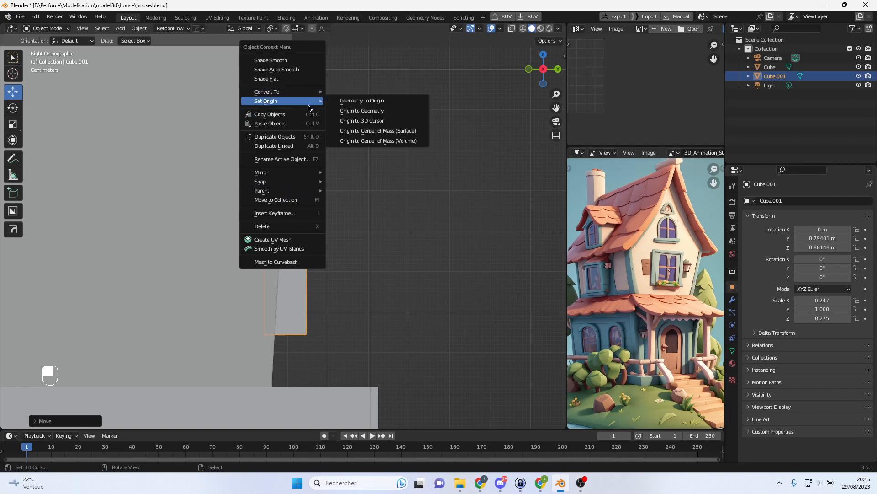
click(379, 111)
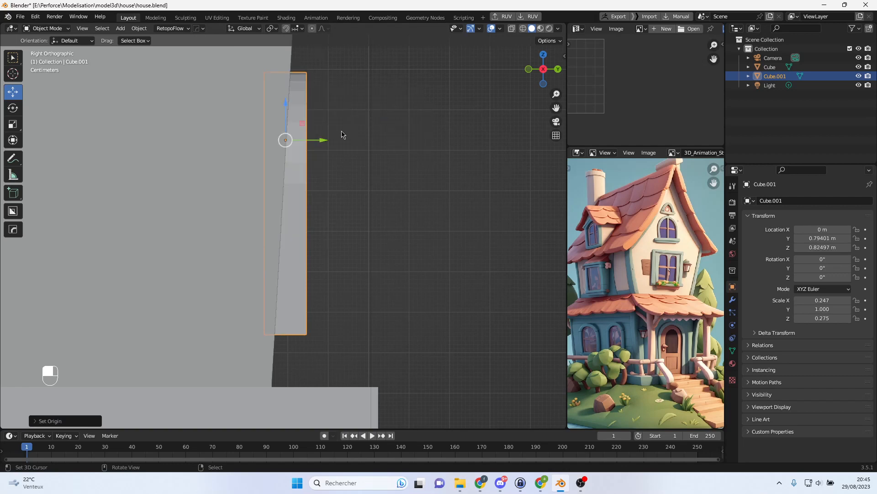
alt+middle_drag(308, 152, 219, 150)
scroll(220, 150, down, 3)
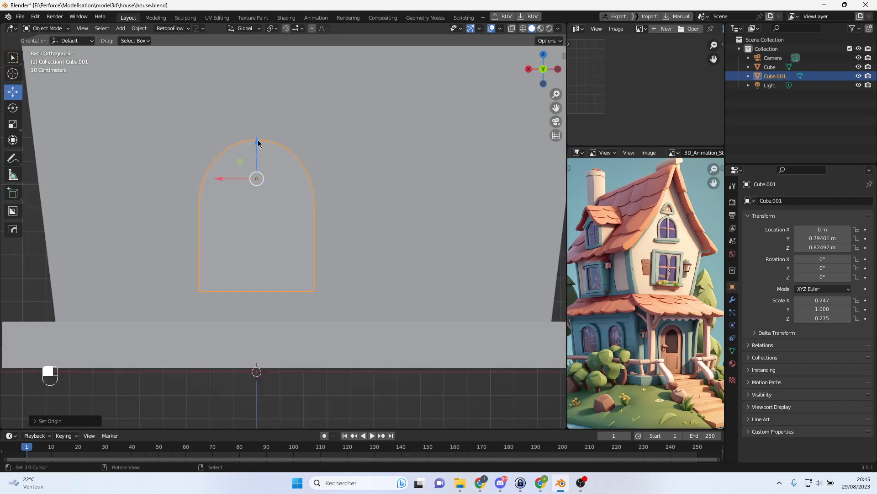
scroll(258, 143, down, 4)
scroll(276, 172, up, 1)
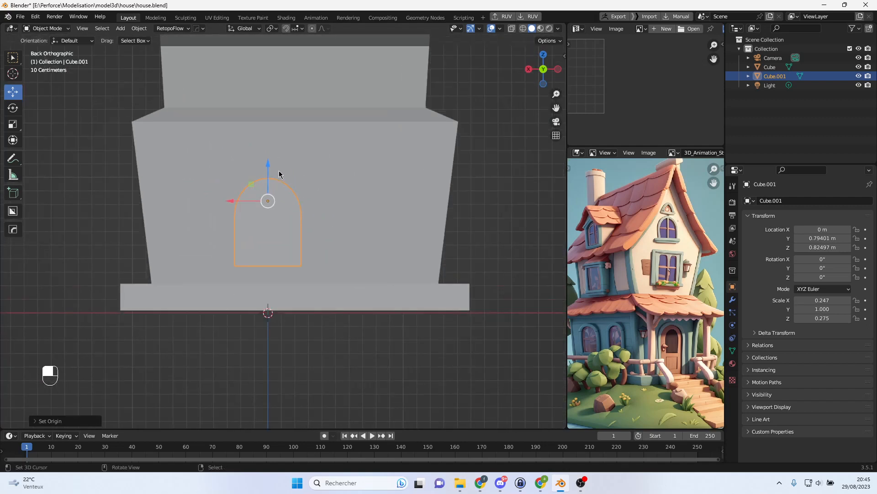
drag(269, 172, 277, 149)
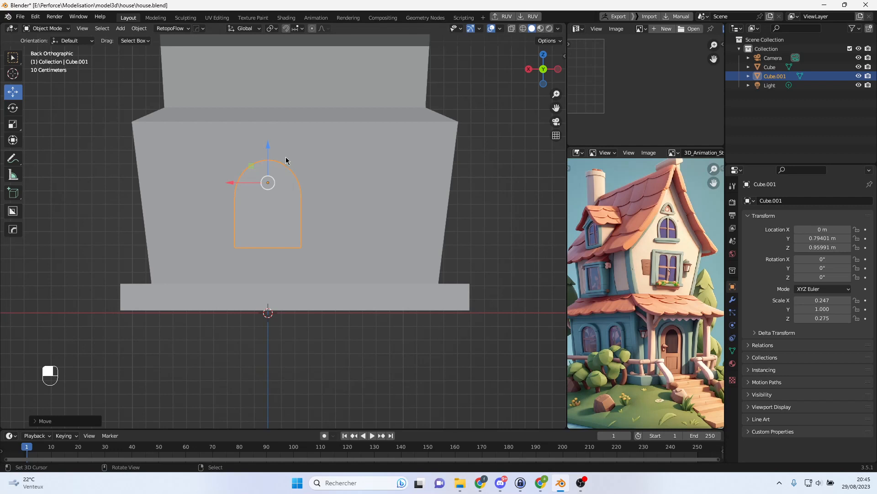
- Set the viewport shading color to Random and view the arched piece straight from the back
scroll(286, 160, up, 3)
middle_drag(347, 165, 471, 96)
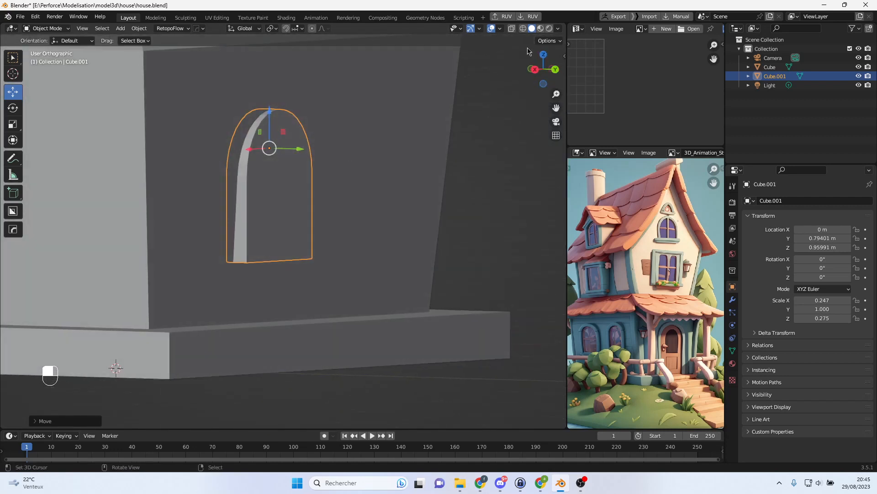
click(558, 28)
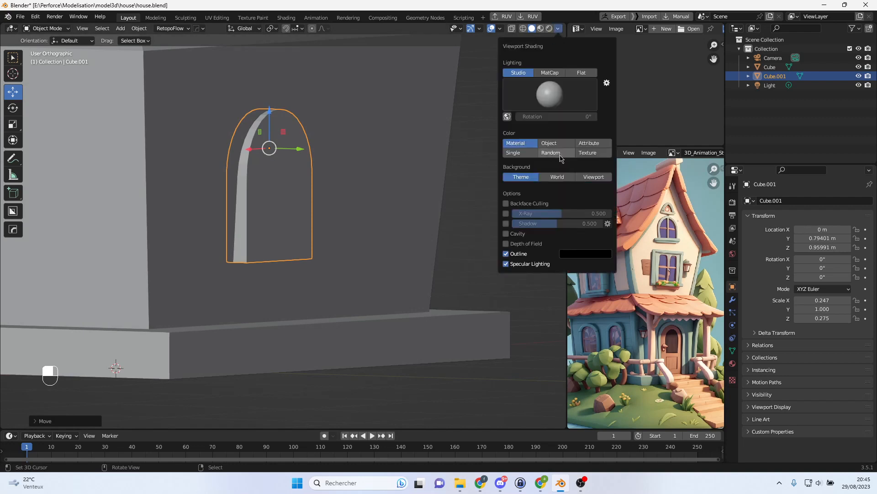
click(560, 154)
key(ctrl+KP_1)
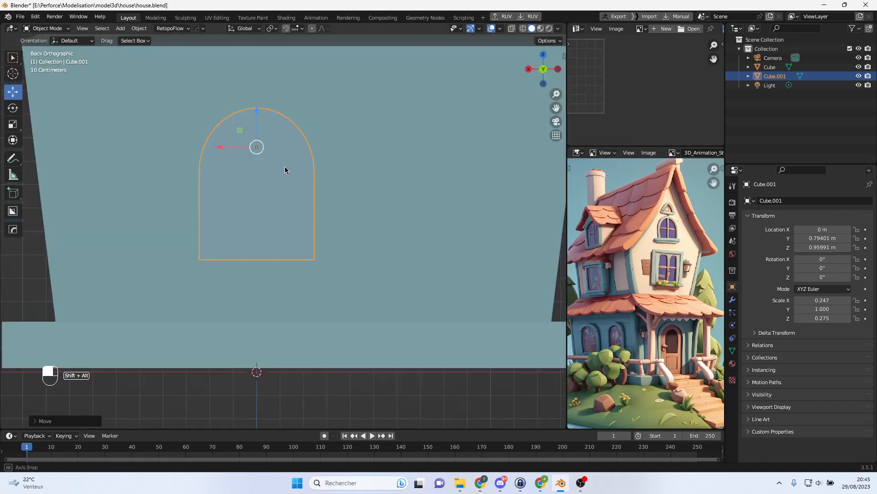
- Dissolve the horizontal edge dividing the front of the arched piece into two faces
key(Tab)
click(279, 161)
middle_drag(279, 161, 234, 105)
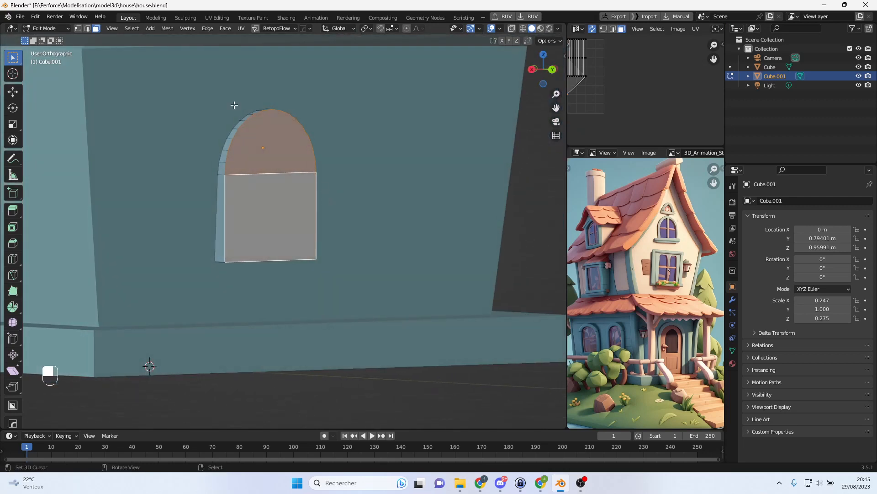
click(88, 29)
click(274, 174)
key(x)
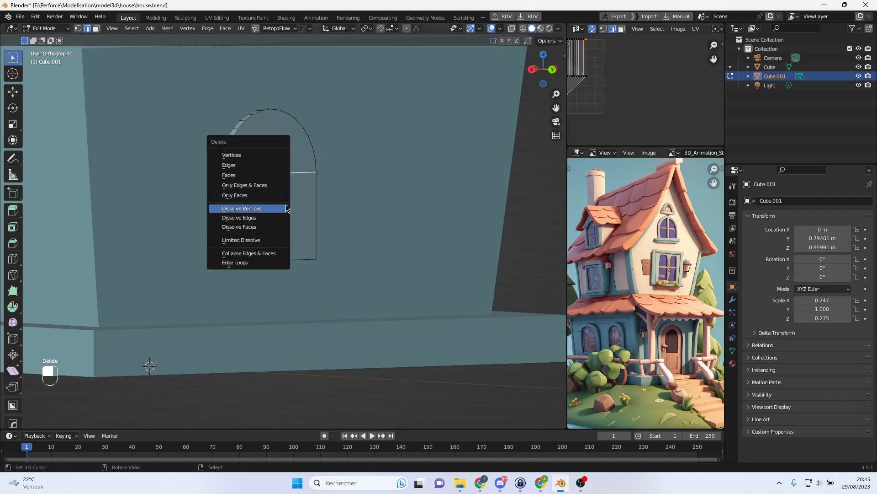
click(277, 218)
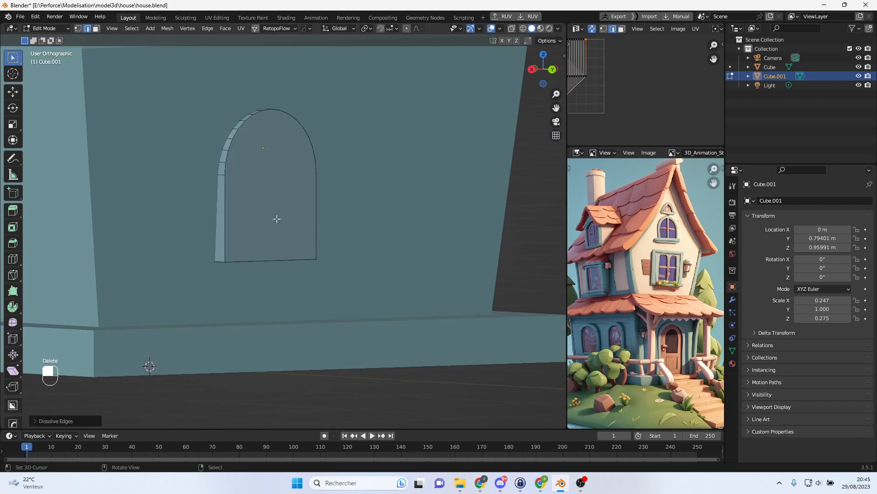
- Select the single arched front face, and apply all transforms to the piece in Object Mode
click(96, 28)
click(261, 159)
alt+middle_drag(272, 168, 316, 168)
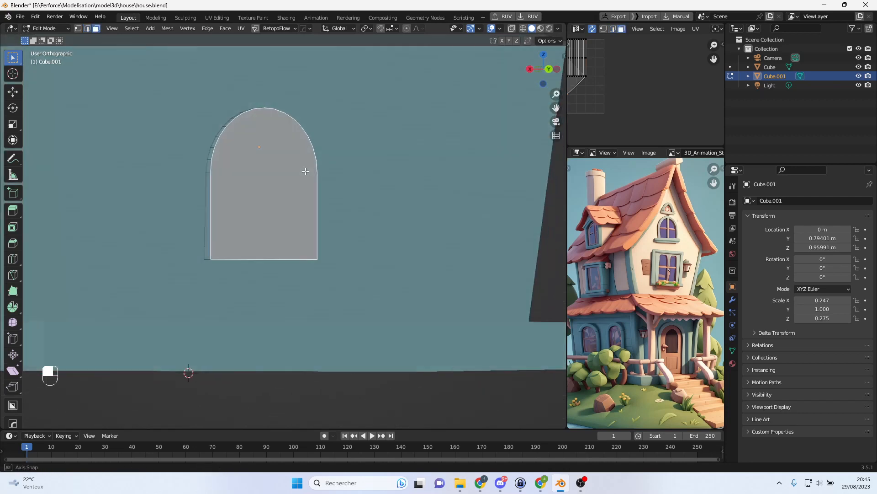
key(Tab)
key(ctrl+a)
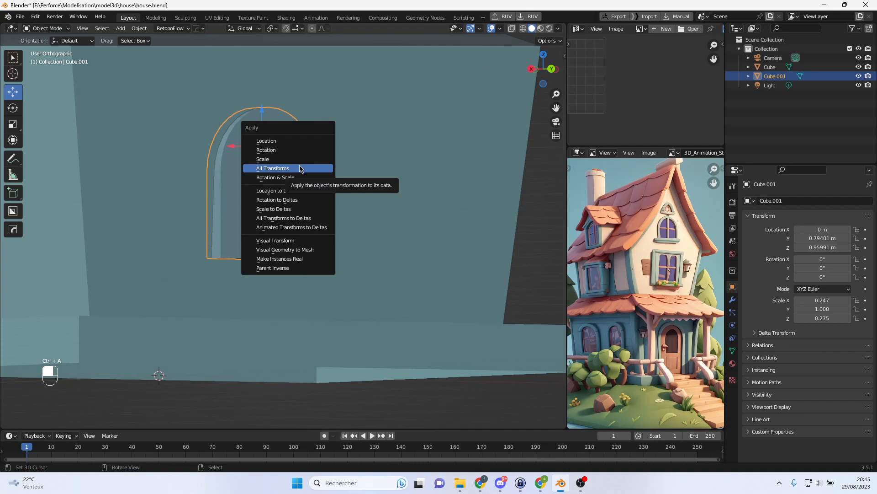
click(302, 168)
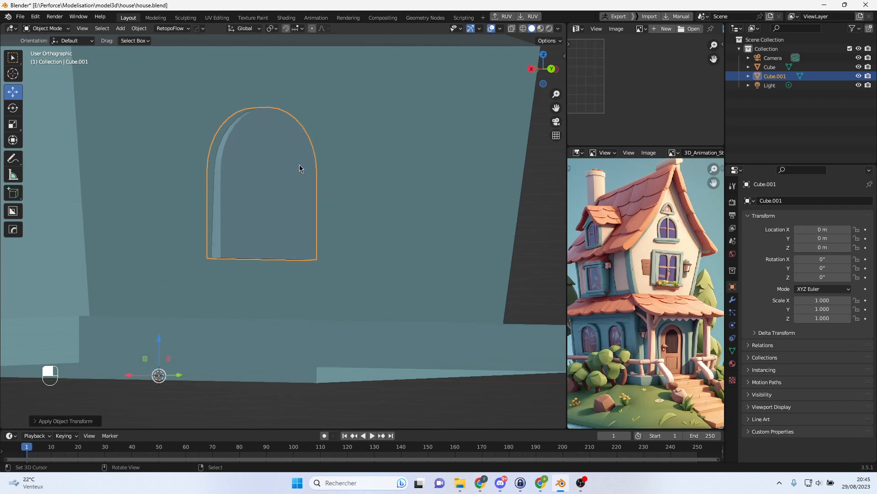
- Inset the arched front face by about 0.065 m, extrude the inner face about 0.05 m inward, and return to Object Mode
middle_drag(298, 164, 266, 166)
key(Tab)
key(i)
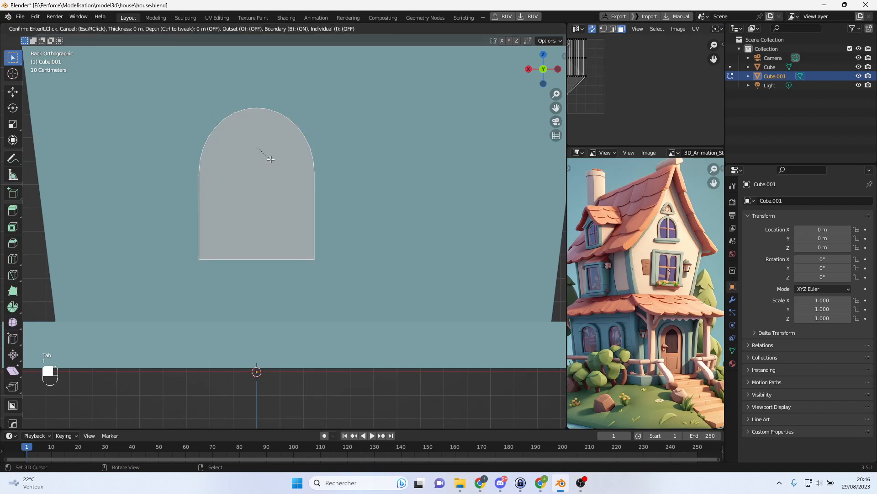
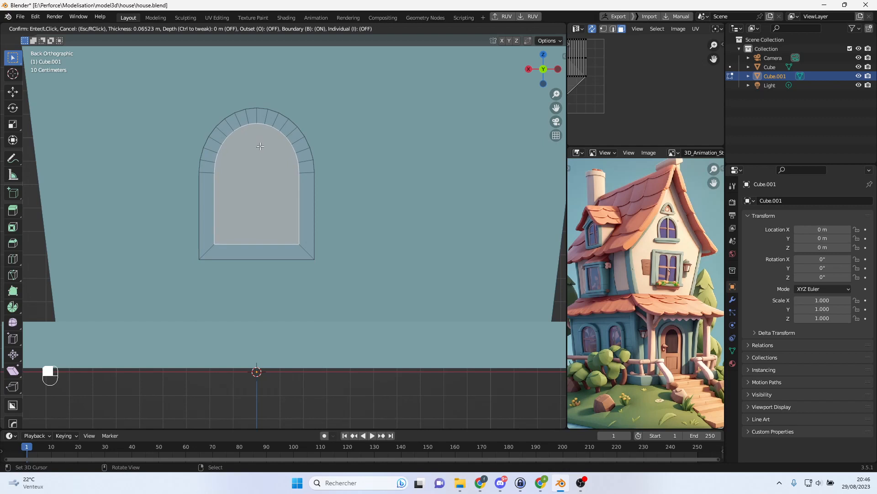
click(260, 146)
scroll(261, 146, up, 3)
middle_drag(260, 146, 334, 182)
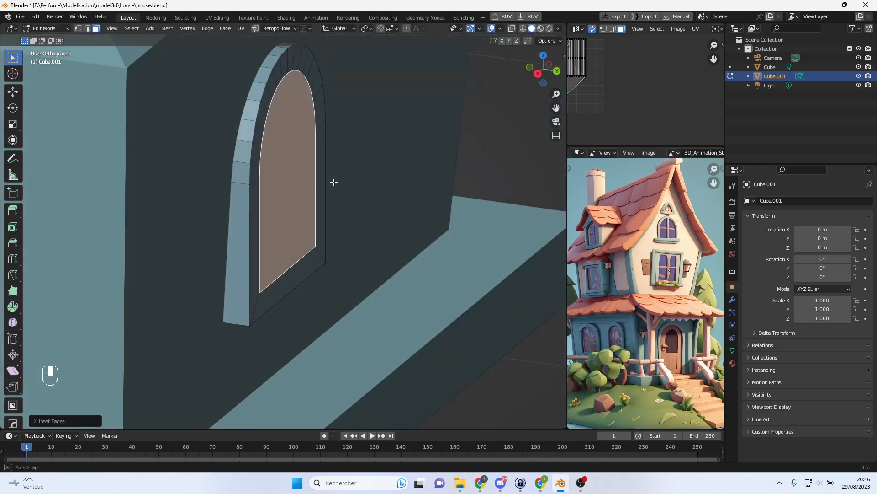
key(e)
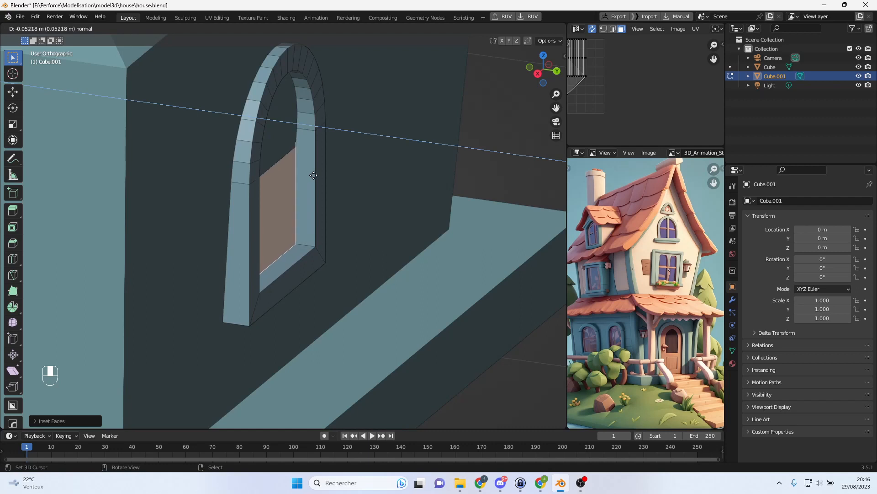
click(312, 173)
middle_drag(313, 172, 314, 169)
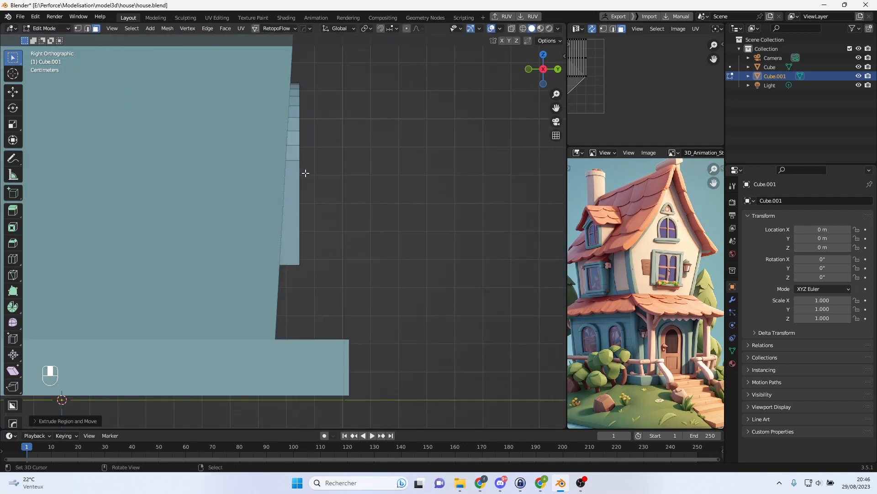
key(Tab)
- Set the arched window's origin to its geometry and try tilting the window to match the sloped wall
key(w)
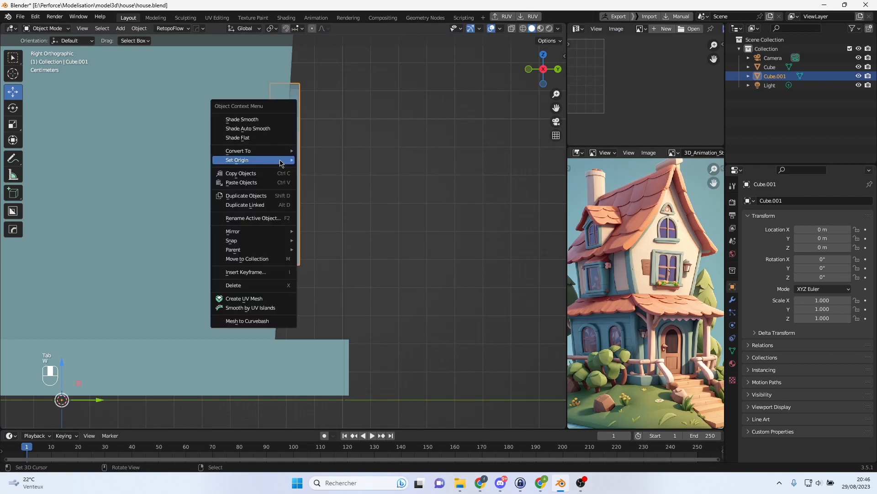
mouse_move(281, 160)
click(356, 176)
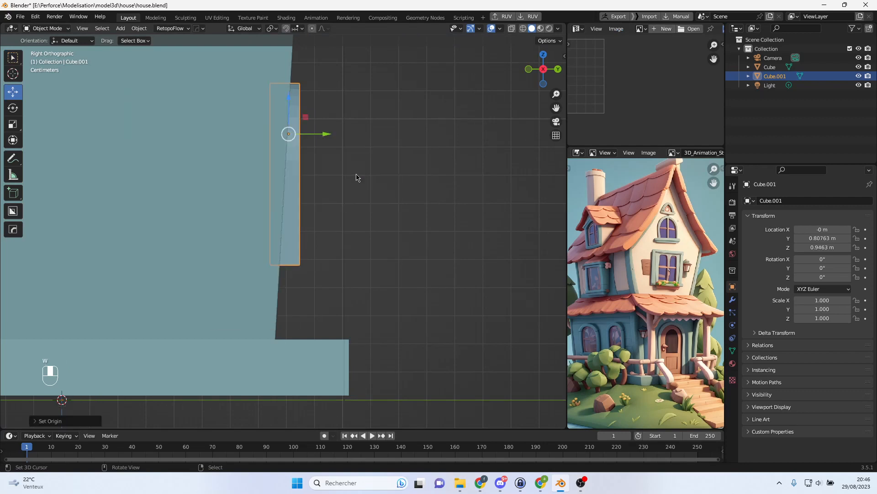
scroll(339, 170, up, 3)
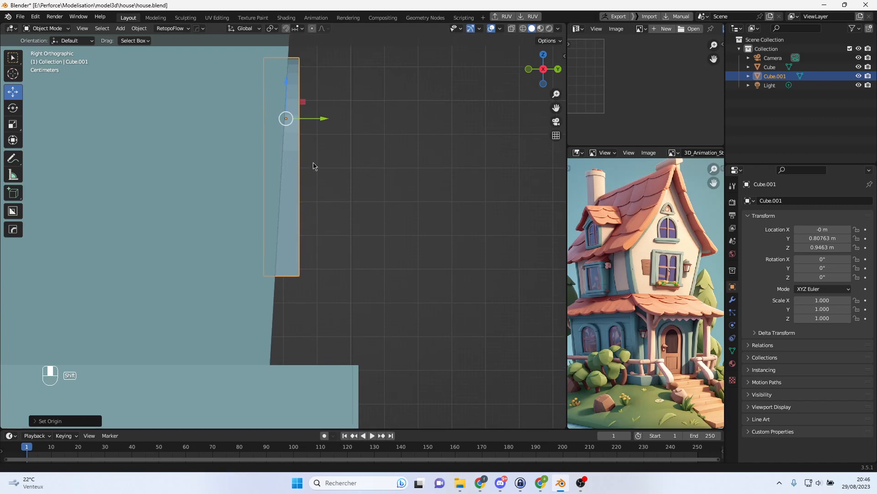
mouse_move(309, 171)
alt+middle_down()
mouse_move(248, 169)
mouse_move(300, 166)
alt+middle_up()
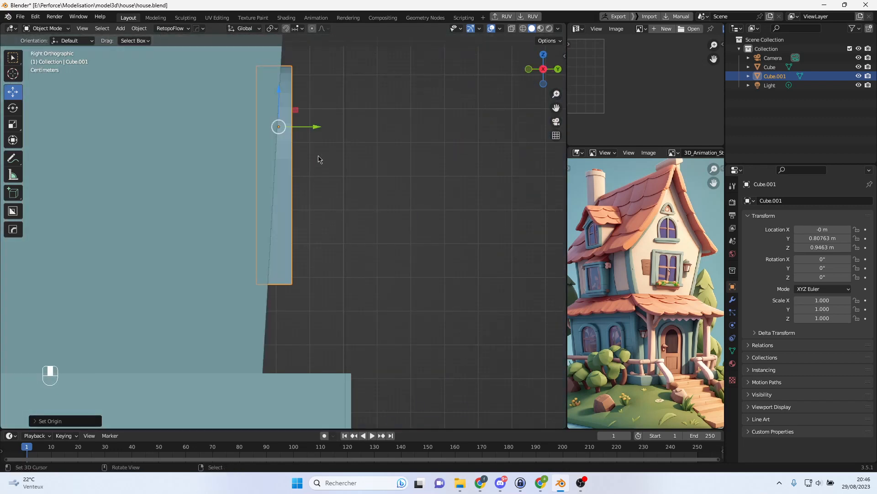
key(r)
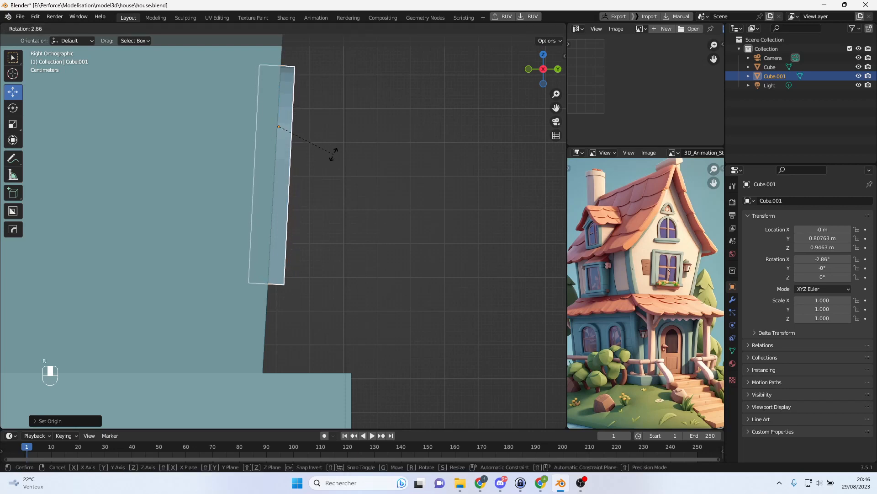
right_click(318, 164)
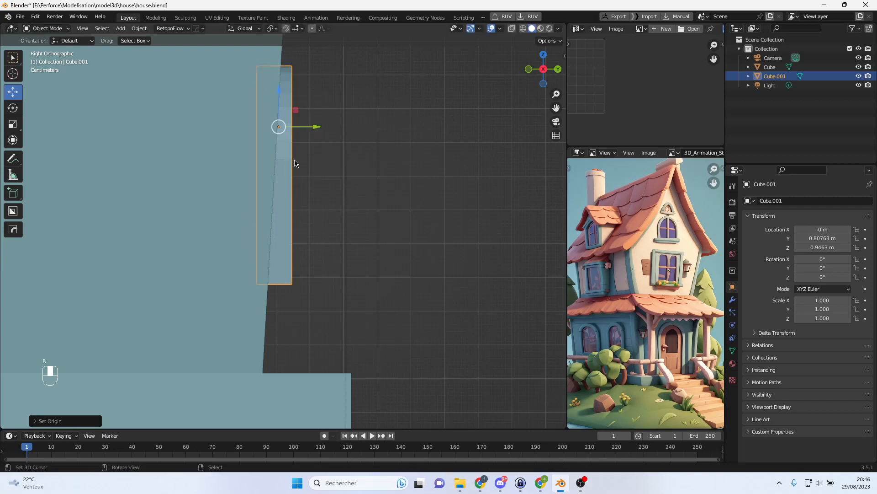
- Set the window's origin to its center of mass and rotate it about -3.79° on X to follow the wall's slope
click(140, 28)
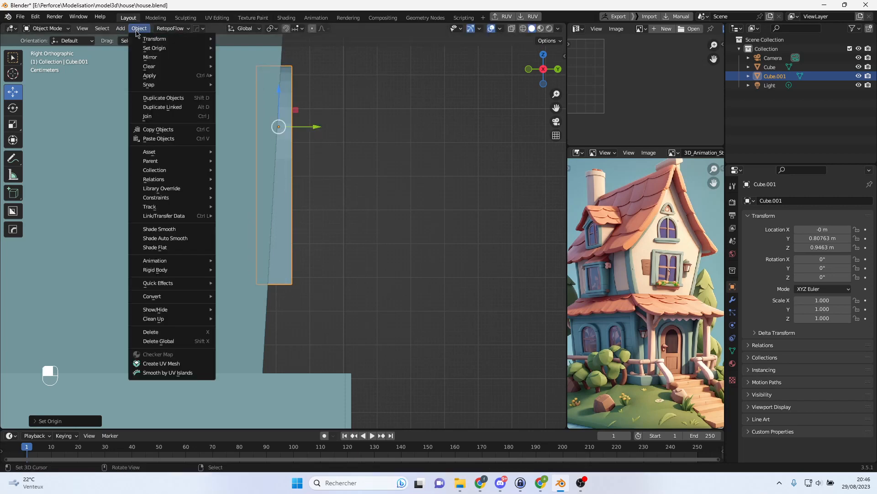
mouse_move(177, 48)
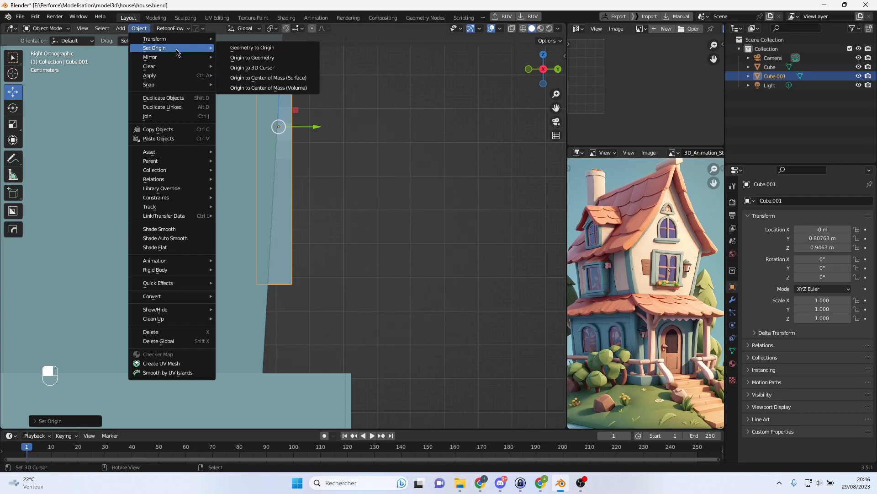
click(295, 81)
mouse_move(311, 186)
middle_down()
mouse_move(293, 184)
mouse_move(316, 182)
middle_up()
key(r)
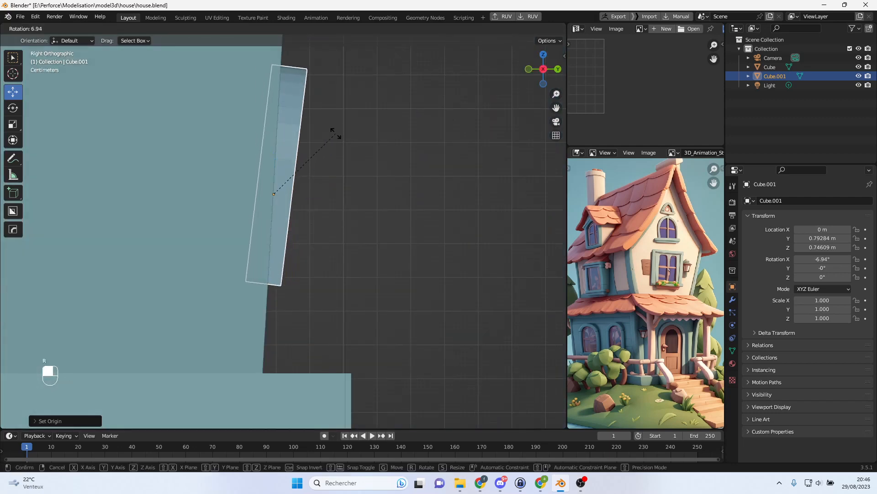
click(335, 133)
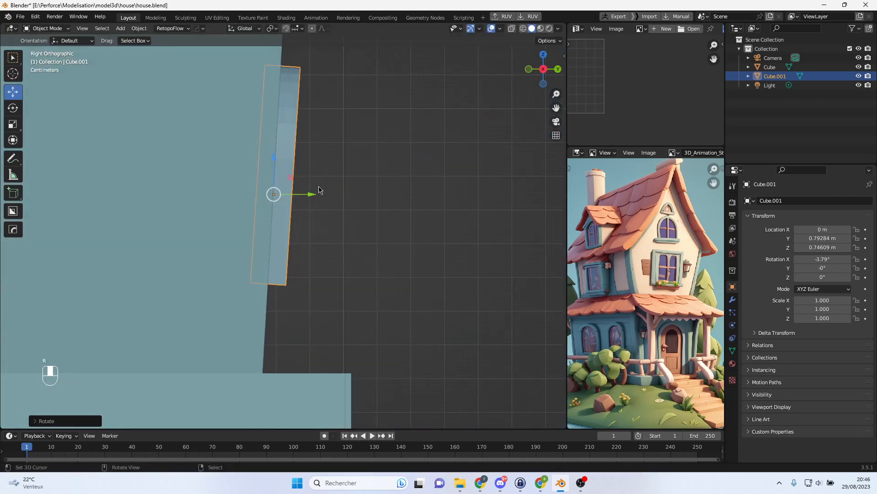
- Switch the transform orientation to Local and pull the window outward from the wall to about 0.797 m on Y
click(258, 29)
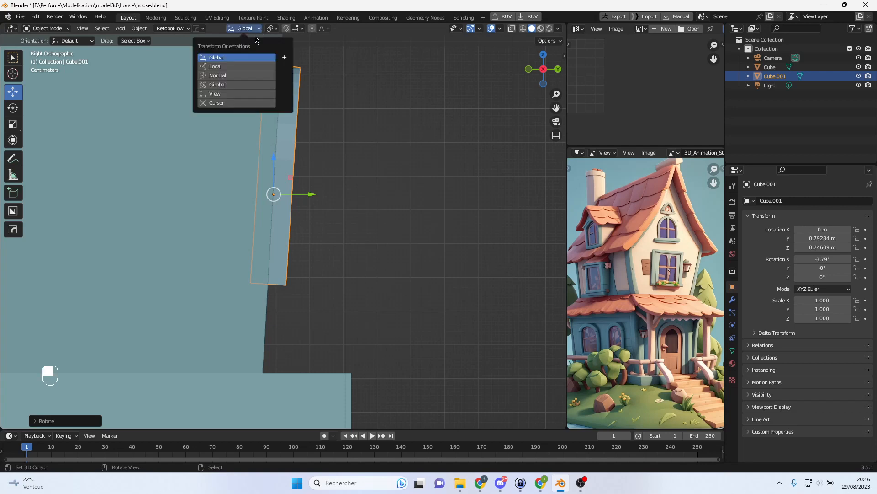
click(236, 67)
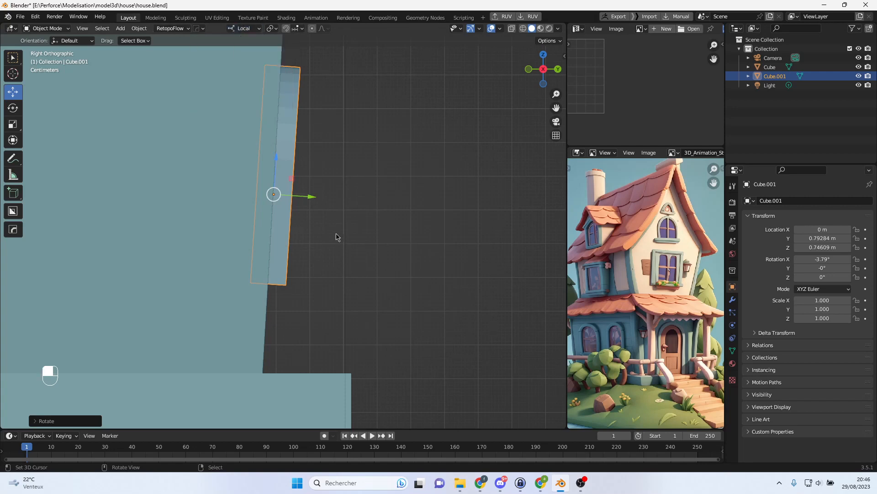
drag(312, 202, 321, 207)
- Try the World and Viewport backgrounds, restore Theme, and enable Cavity shading in the viewport with type Both
middle_drag(321, 203, 229, 202)
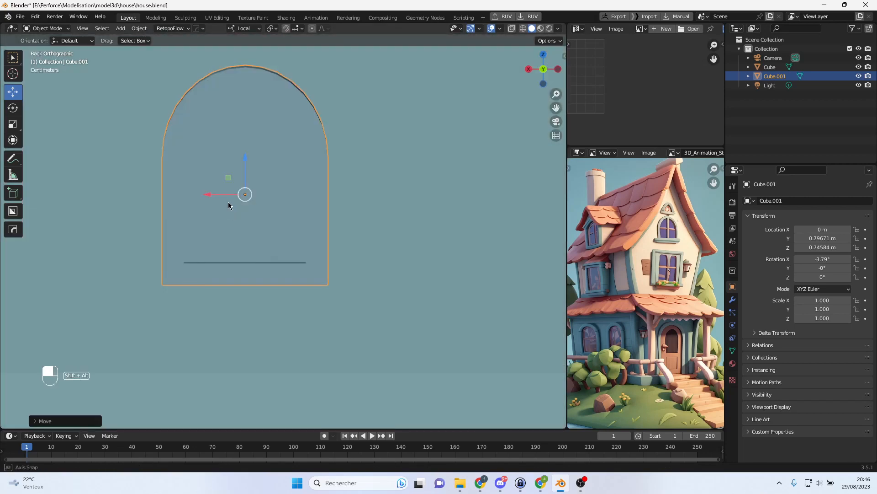
scroll(232, 200, down, 4)
click(558, 28)
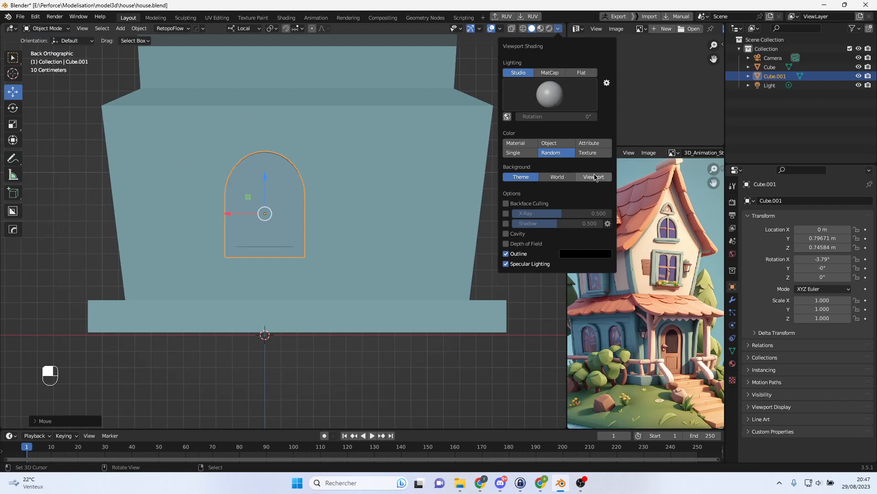
click(557, 176)
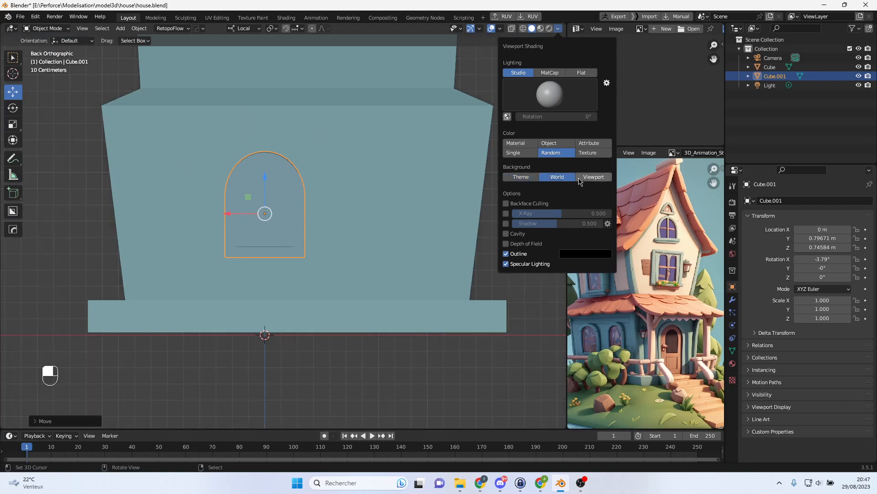
click(607, 180)
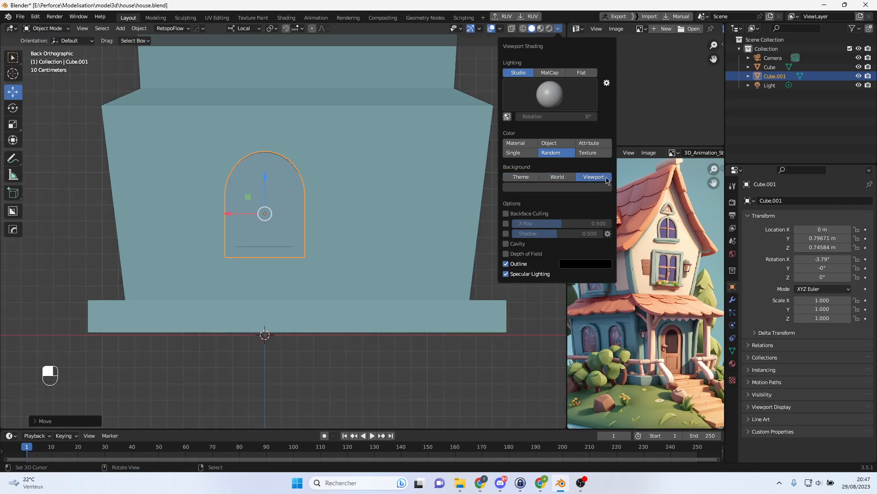
click(527, 179)
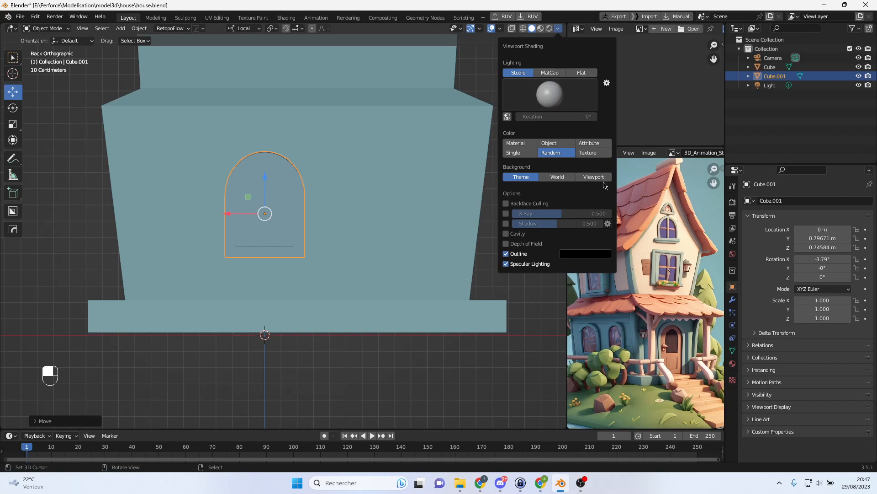
click(506, 234)
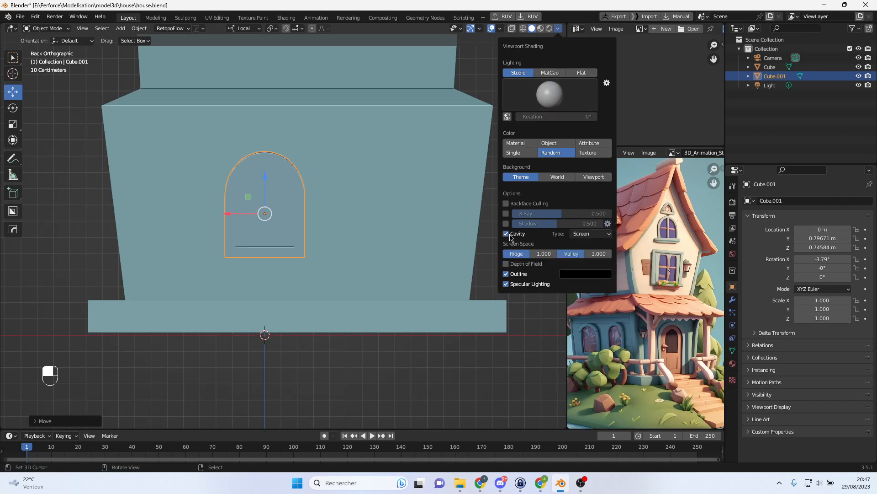
click(597, 236)
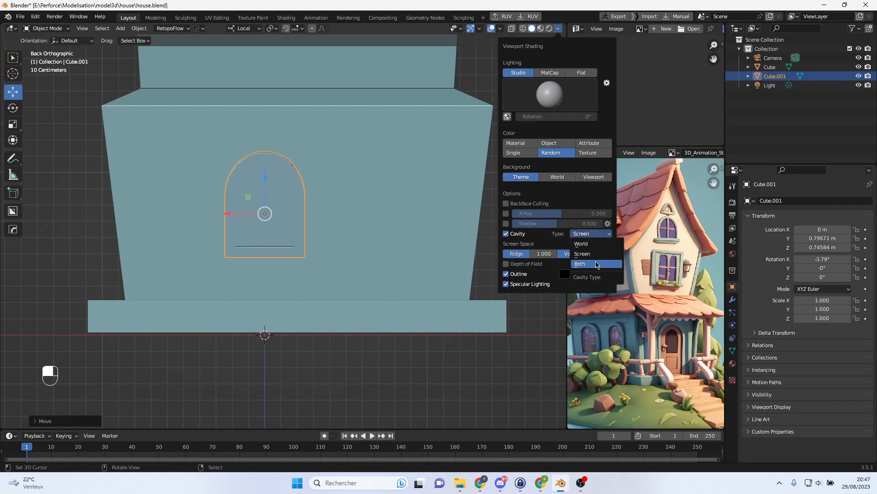
click(597, 264)
- Move the arched window sideways along the wall to about 0.346 m on X
scroll(419, 218, up, 3)
mouse_move(382, 197)
middle_down()
mouse_move(466, 206)
mouse_move(372, 201)
middle_up()
scroll(383, 199, down, 3)
drag(224, 215, 168, 218)
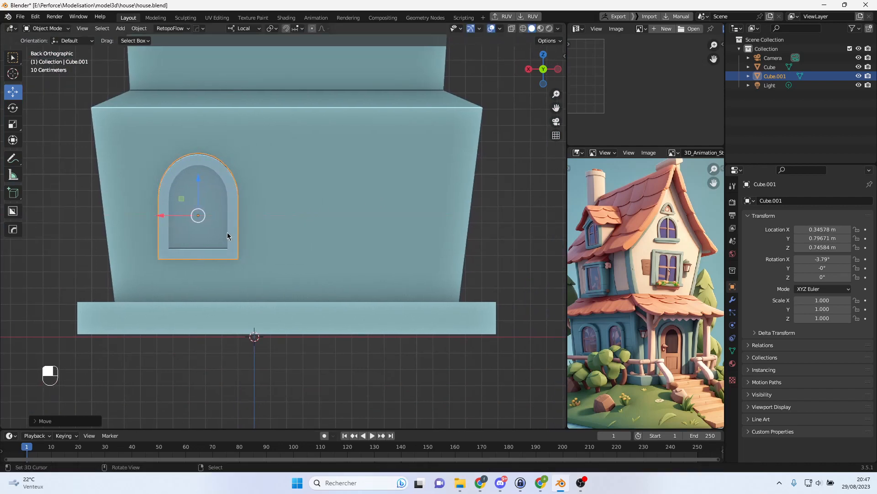
- Try a duplicate of the window at about -0.71 m on X, and delete that duplicate
key(shift+d)
right_click(178, 227)
drag(173, 215, 346, 217)
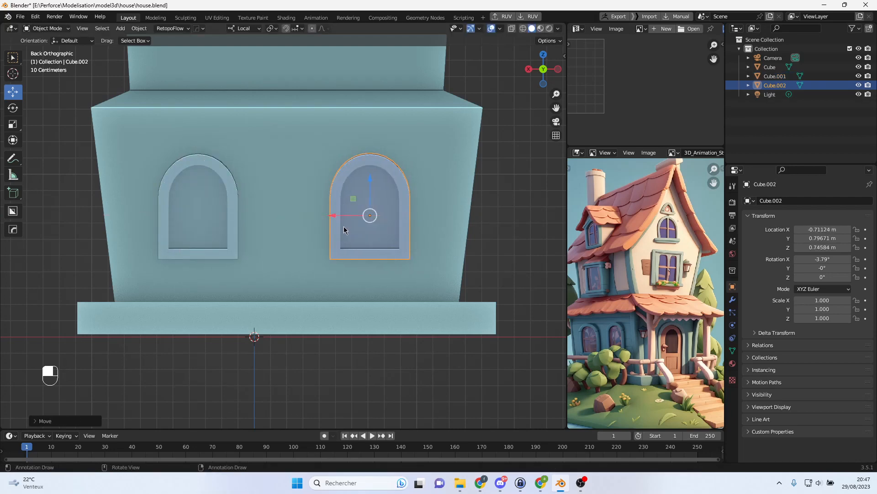
key(Delete)
- Unwrap the UVs of the remaining window's entire mesh in Edit Mode, and enlarge the UV Editor
click(232, 211)
key(Tab)
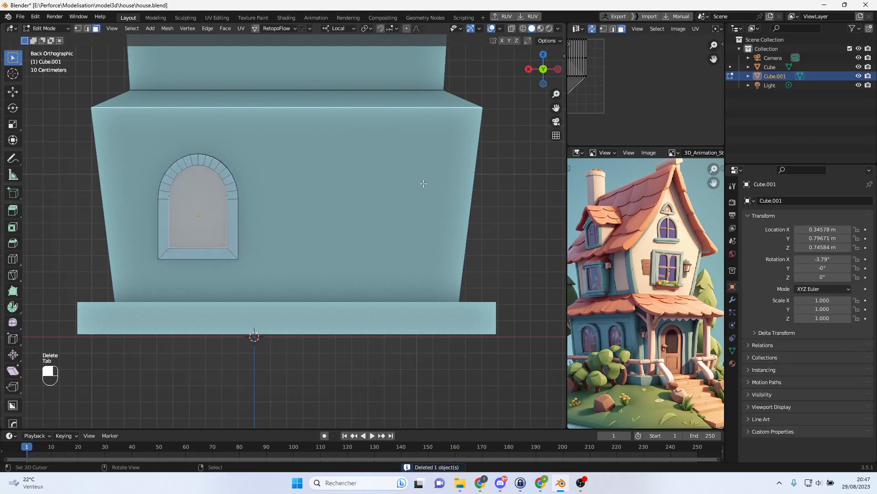
key(a)
key(u)
click(295, 185)
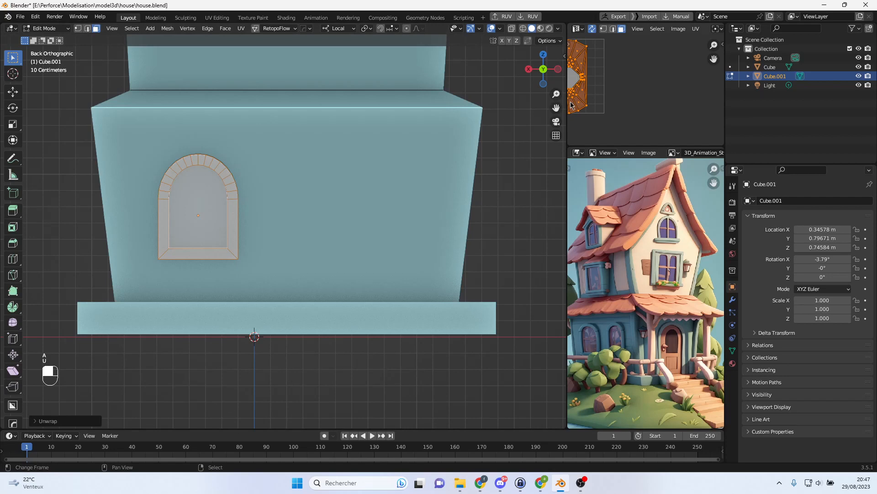
drag(566, 101, 412, 101)
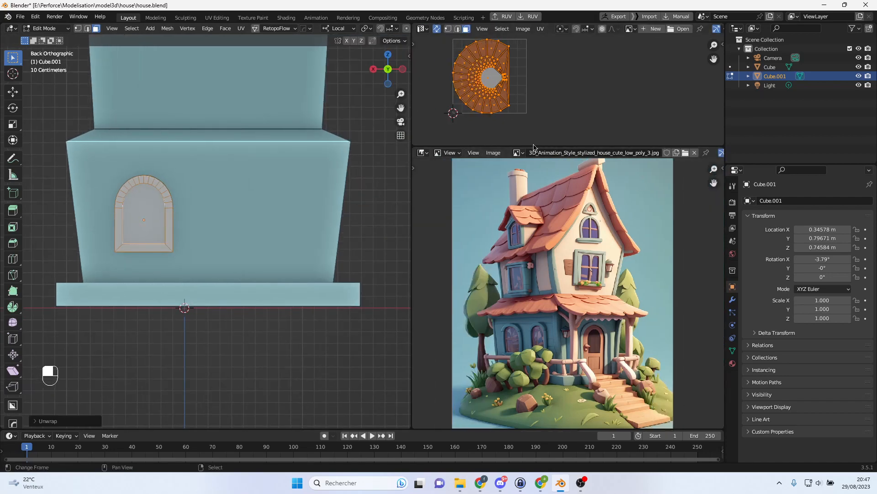
drag(533, 146, 530, 259)
- Select the window's front frame faces and recessed inner pane, and unwrap them from a straight back view
scroll(161, 265, up, 5)
shift+middle_drag(161, 264, 304, 210)
click(259, 250)
alt+right_click(271, 186)
shift+click(213, 199)
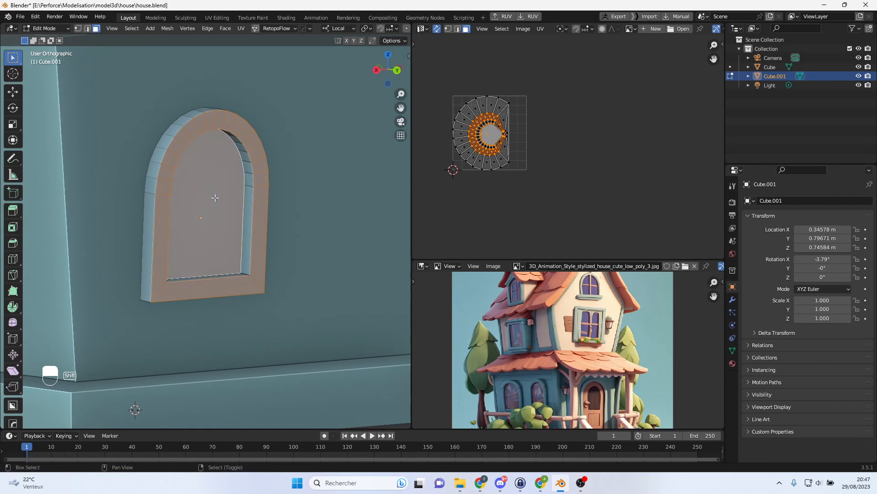
key(ctrl+KP_1)
key(u)
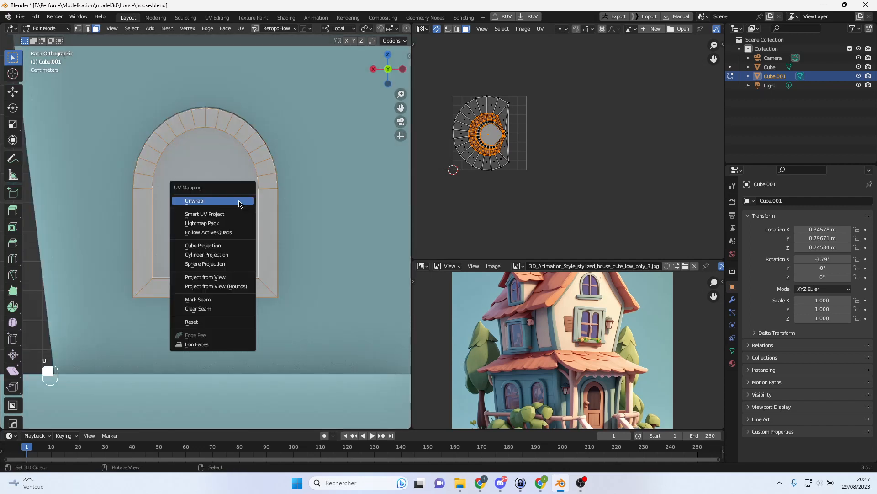
click(239, 202)
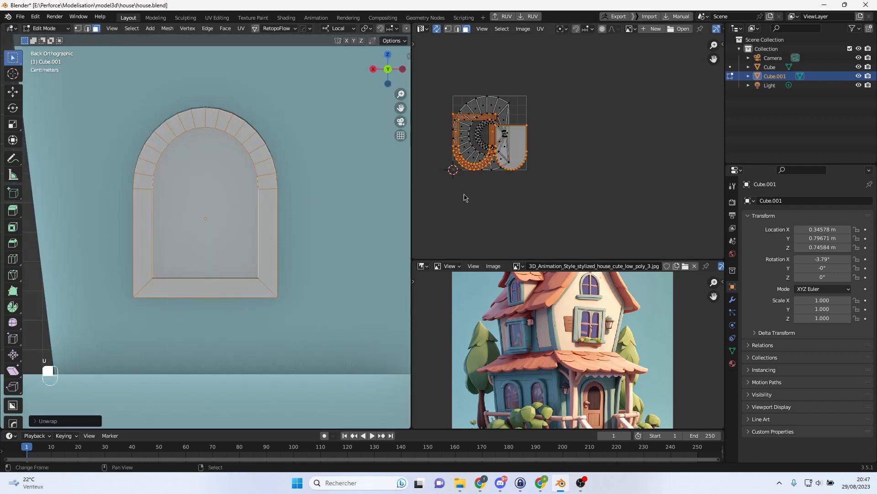
- Move the frame and pane UV islands beside the UV square and rotate them so the arches point up
key(g)
click(599, 197)
key(r)
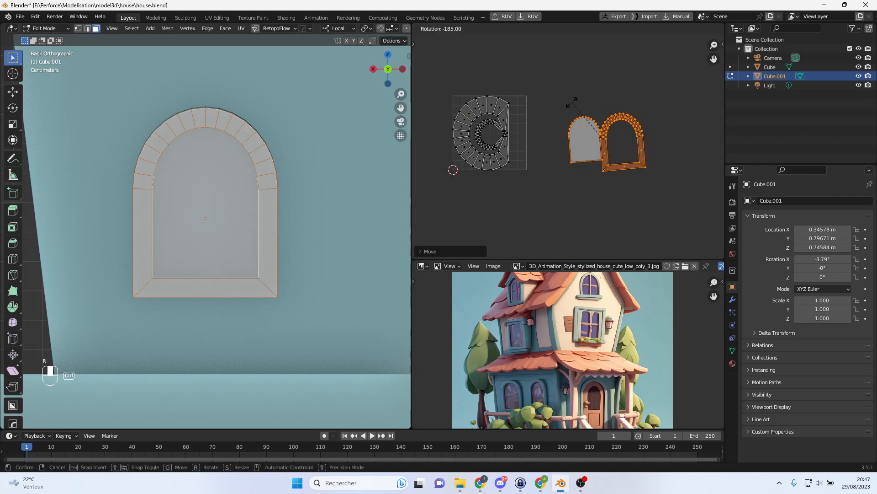
click(574, 102)
- Mark seams on the window frame's outer and inner bottom-corner edges
middle_drag(223, 230, 294, 228)
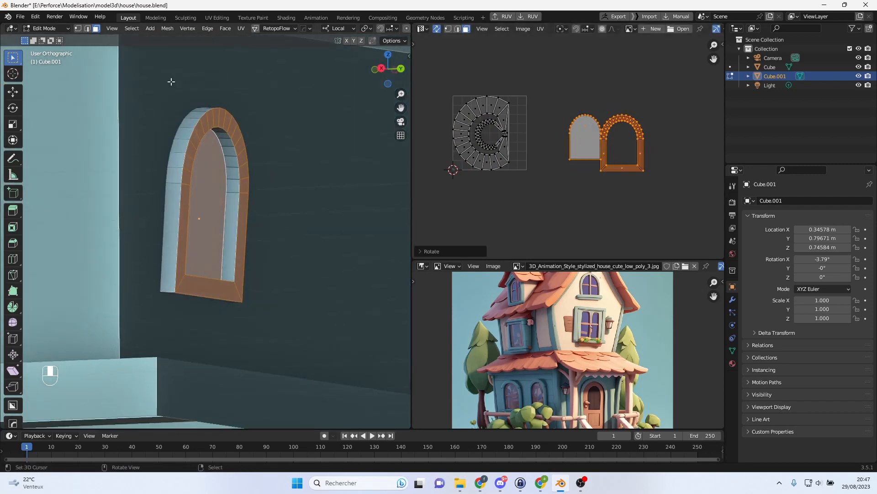
key(2)
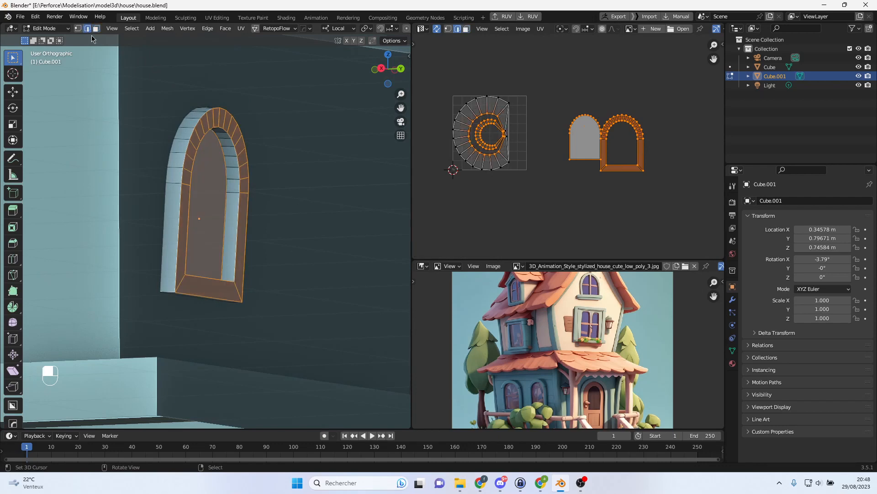
right_click(167, 293)
middle_drag(210, 279, 130, 300)
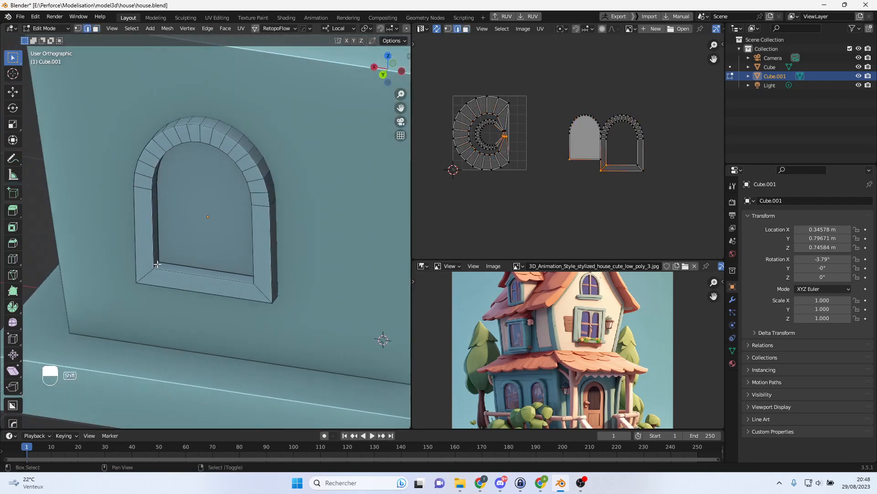
shift+click(187, 254)
key(ctrl+e)
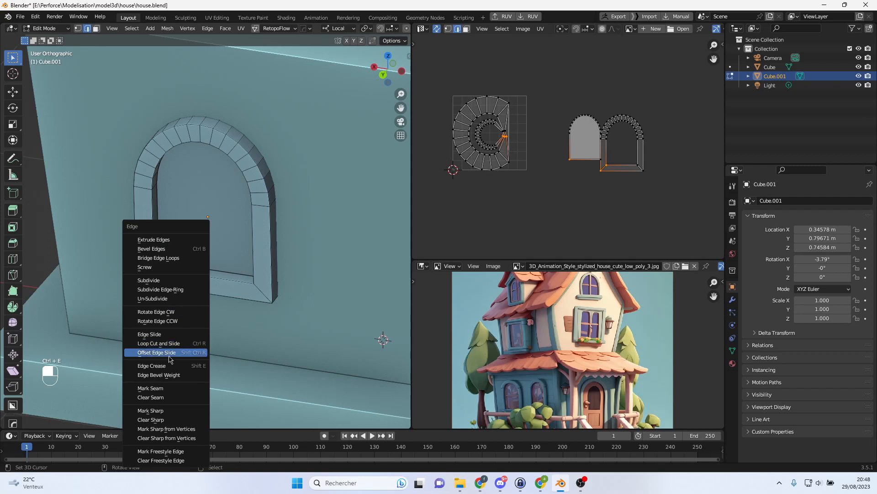
click(161, 391)
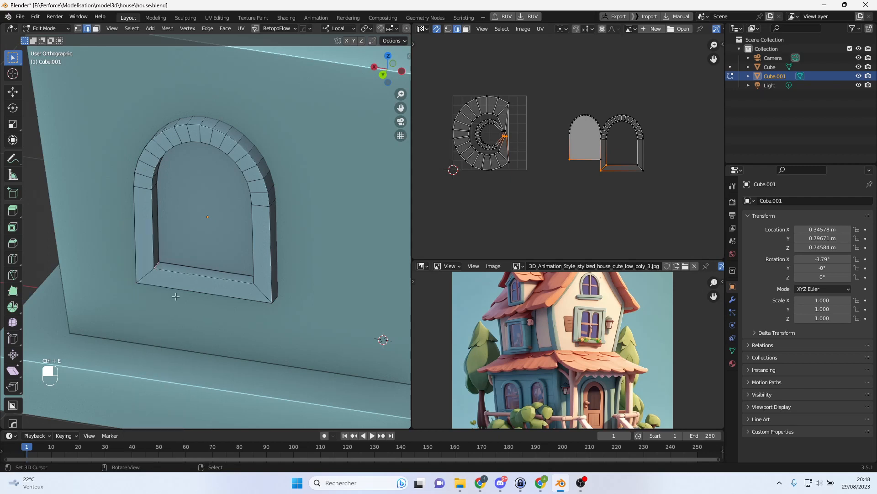
- Select the complete loop of faces on the inner rim of the window frame, including both sides, the sill and the arch
scroll(165, 249, up, 2)
click(134, 251)
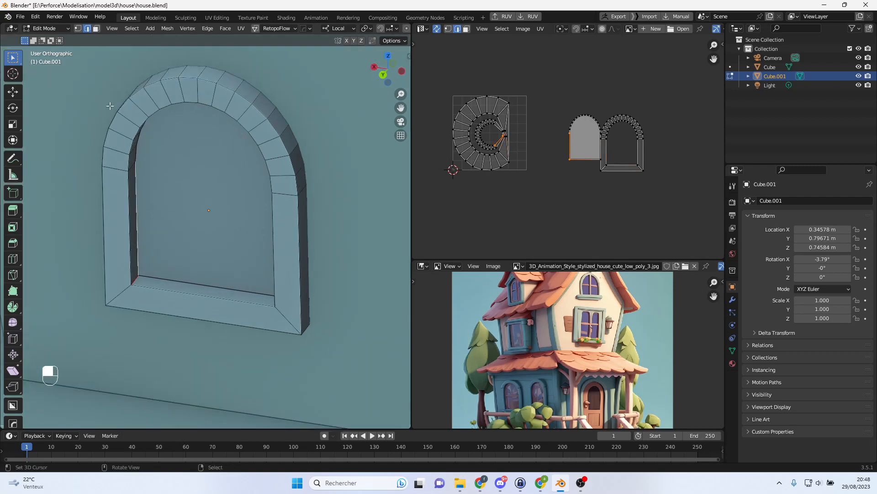
click(96, 29)
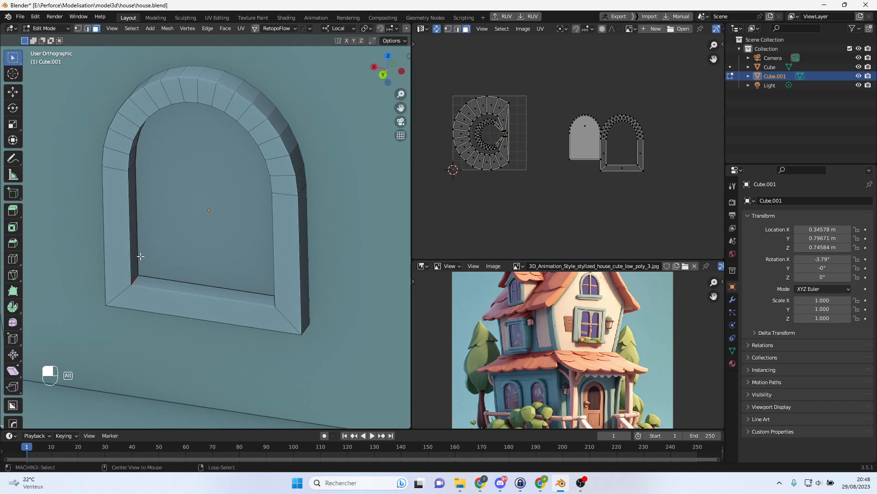
alt+click(151, 282)
click(137, 262)
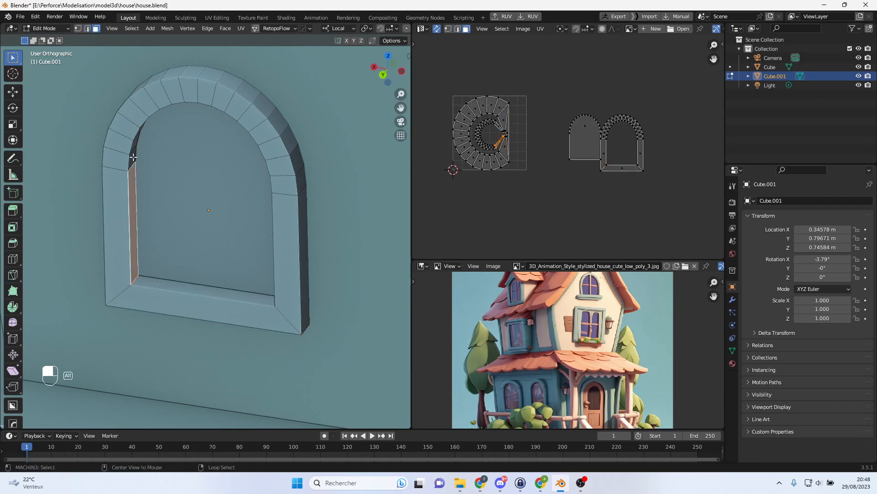
middle_drag(203, 214, 270, 183)
ctrl+click(272, 185)
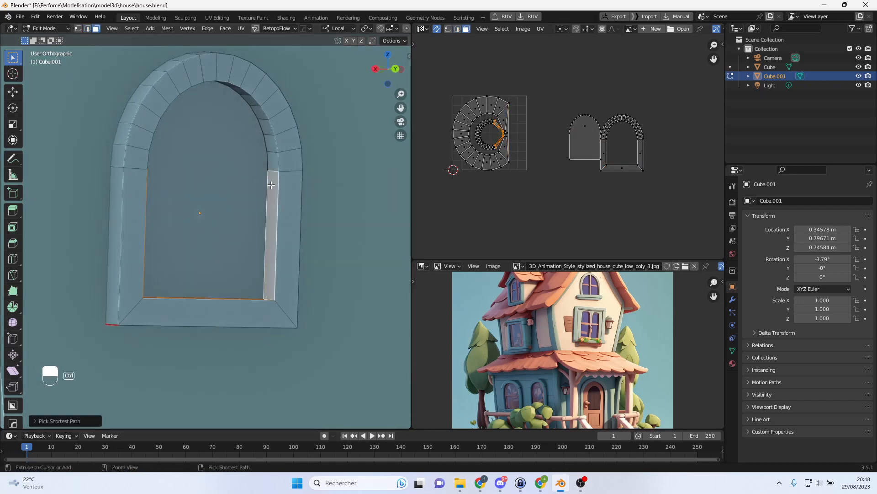
ctrl+click(261, 113)
middle_drag(261, 113, 159, 133)
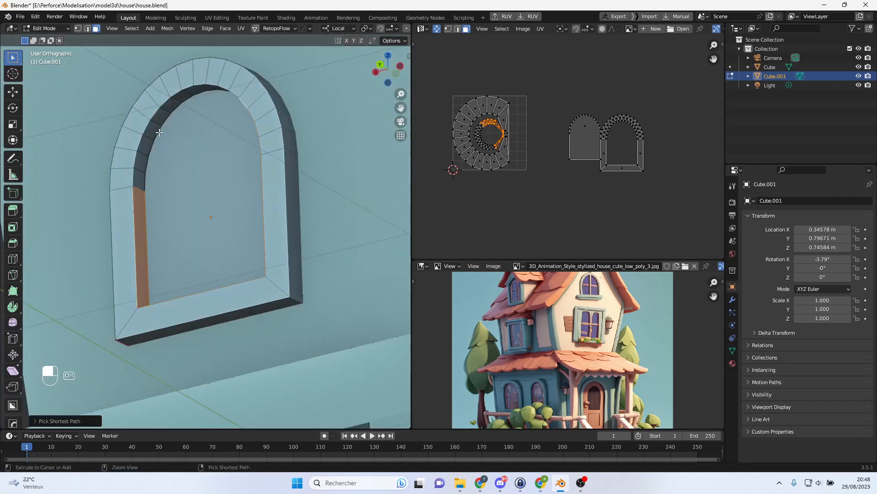
ctrl+click(141, 184)
key(e)
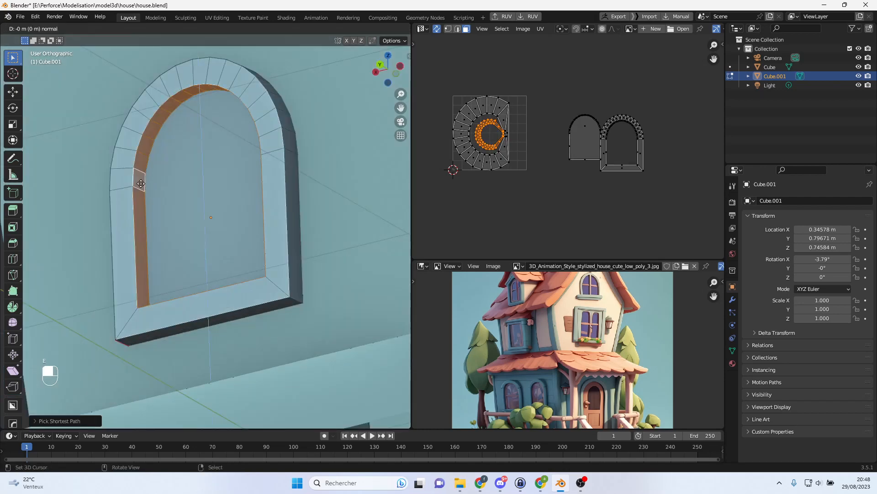
click(141, 184)
key(ctrl+z)
key(ctrl+z)
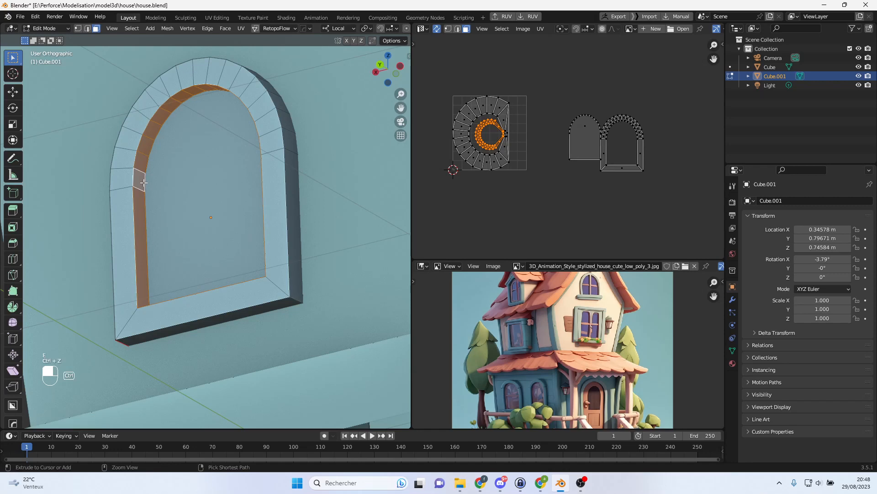
- Unwrap the inner rim faces into a strip and move the strip outside the UV square, beside the frame island
mouse_move(144, 183)
middle_down()
mouse_move(209, 179)
mouse_move(143, 178)
middle_up()
ctrl+click(143, 178)
key(u)
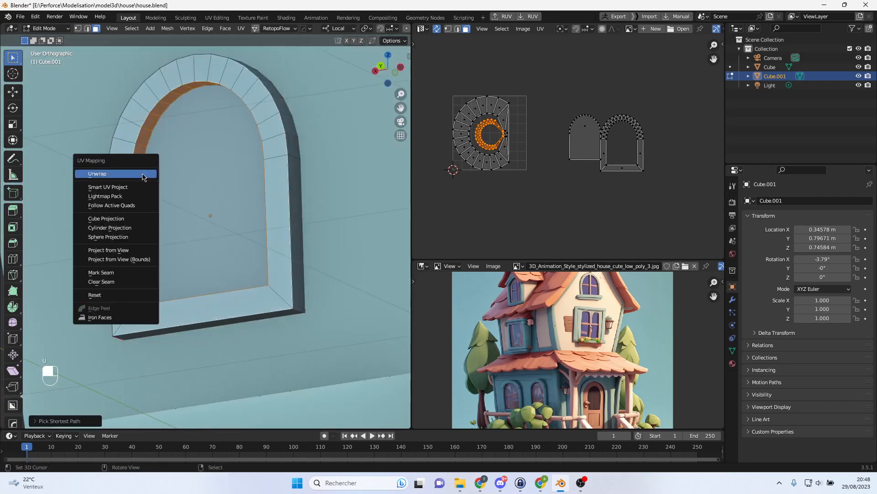
click(143, 174)
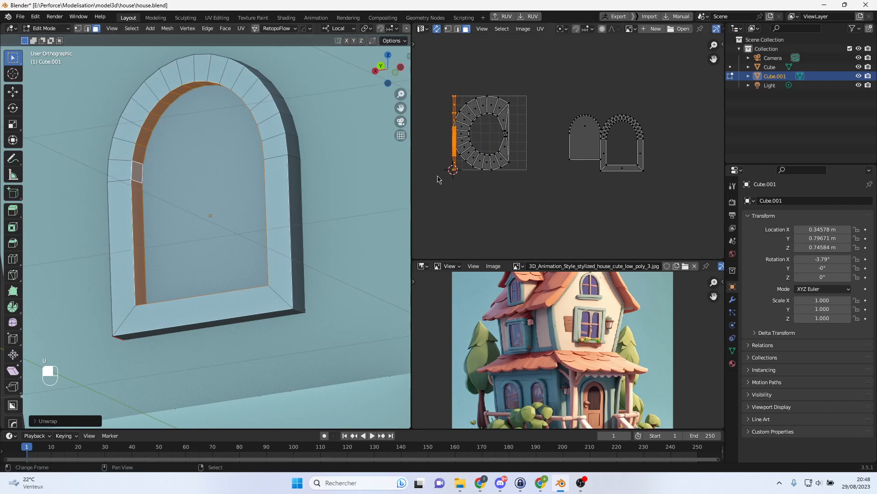
key(g)
click(636, 180)
scroll(648, 176, up, 3)
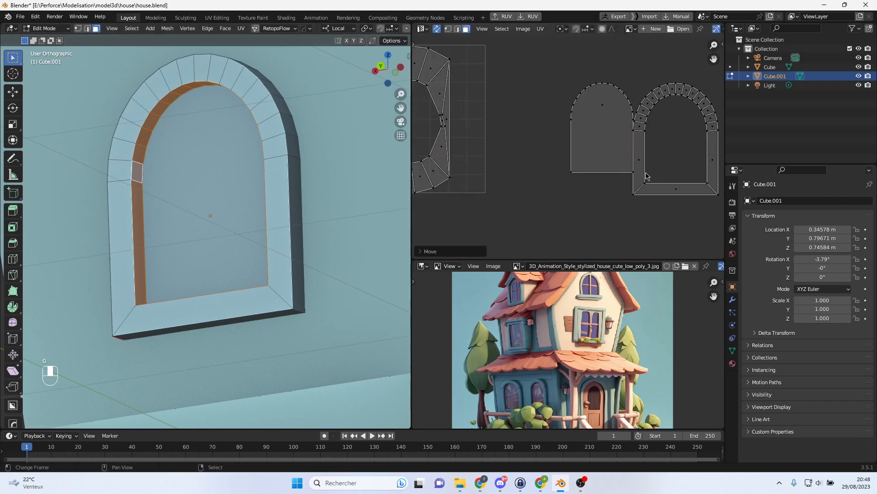
scroll(648, 176, down, 2)
- Select all outer side faces of the window frame, from the underside around the arch to the opposite side
middle_drag(194, 180, 206, 158)
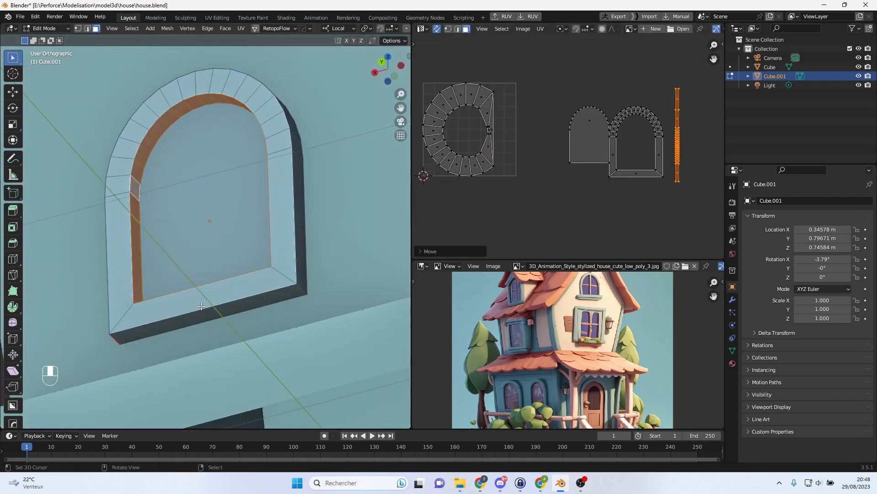
right_click(205, 319)
middle_drag(295, 236, 270, 289)
ctrl+click(275, 172)
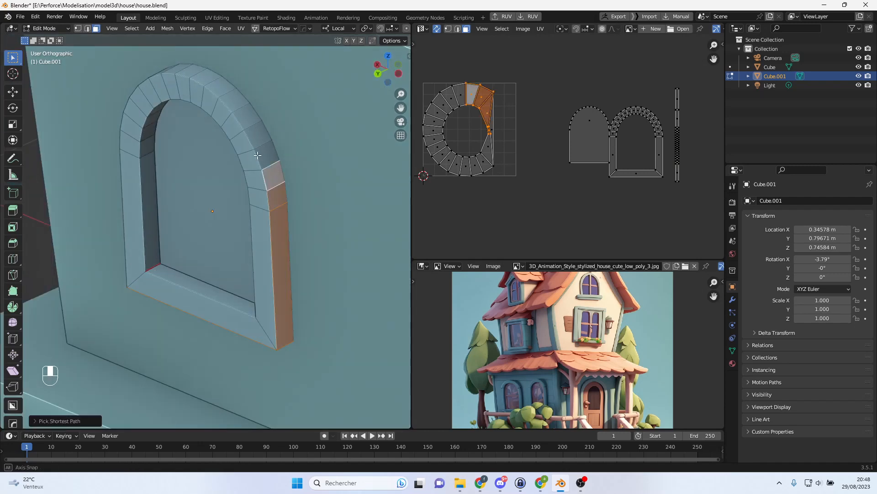
middle_drag(274, 172, 362, 147)
ctrl+click(148, 267)
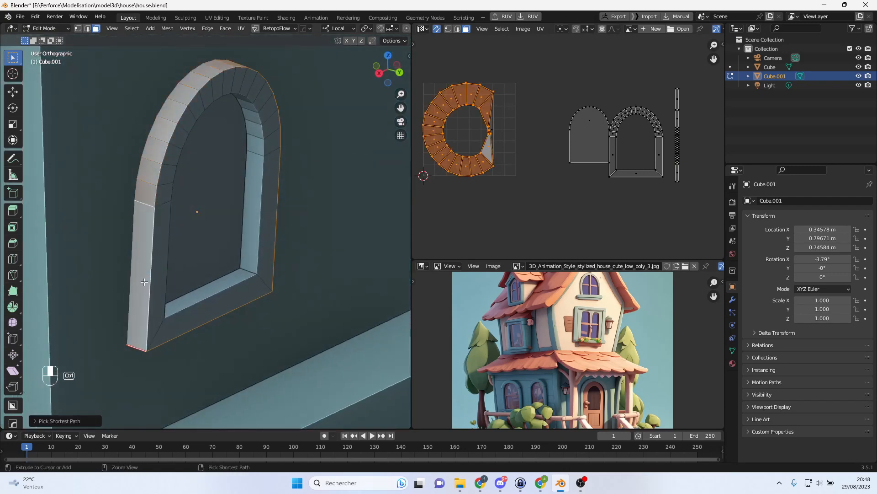
- Unwrap the outer side faces and move their UV strip next to the inner rim strip
key(u)
click(220, 286)
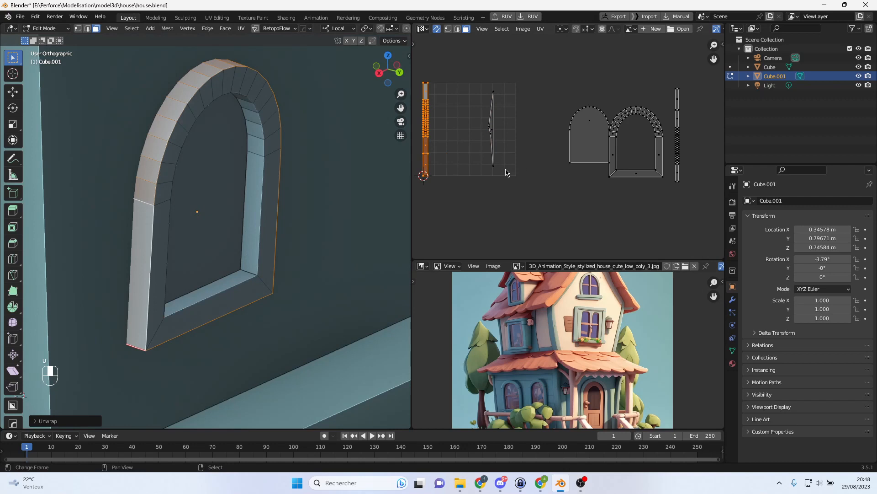
key(g)
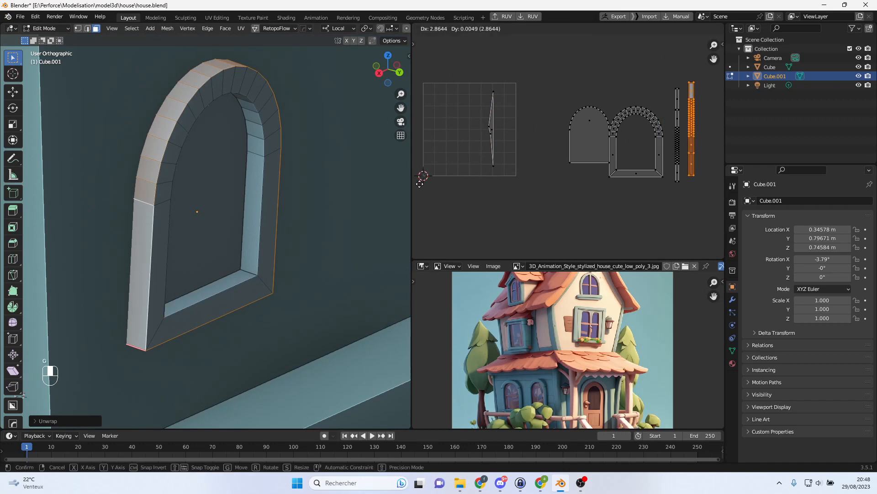
click(418, 191)
- Move the pane's UV island inside the frame island and scale it down to fit the opening
click(580, 137)
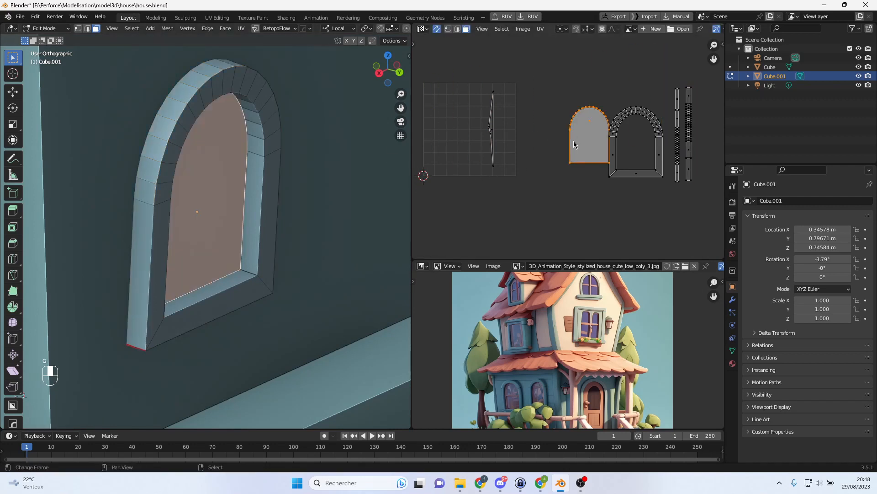
scroll(574, 144, up, 2)
middle_drag(574, 145, 442, 162)
key(g)
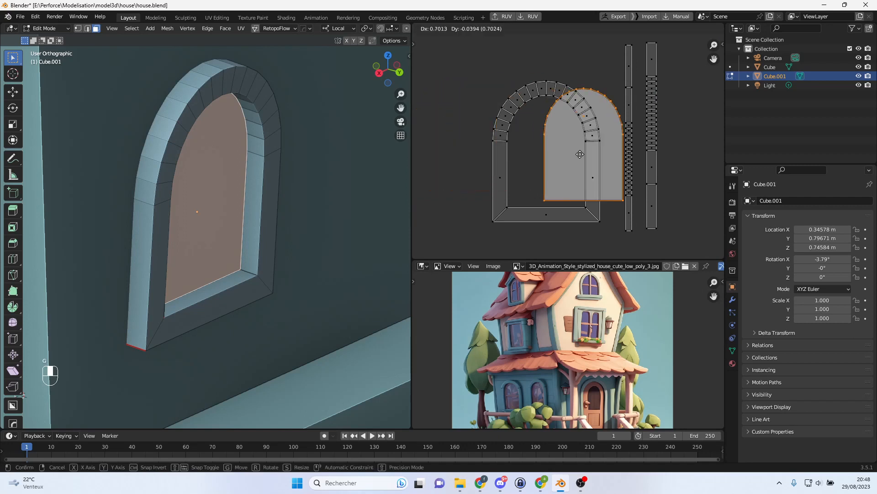
click(541, 158)
key(s)
click(591, 140)
key(g)
click(591, 140)
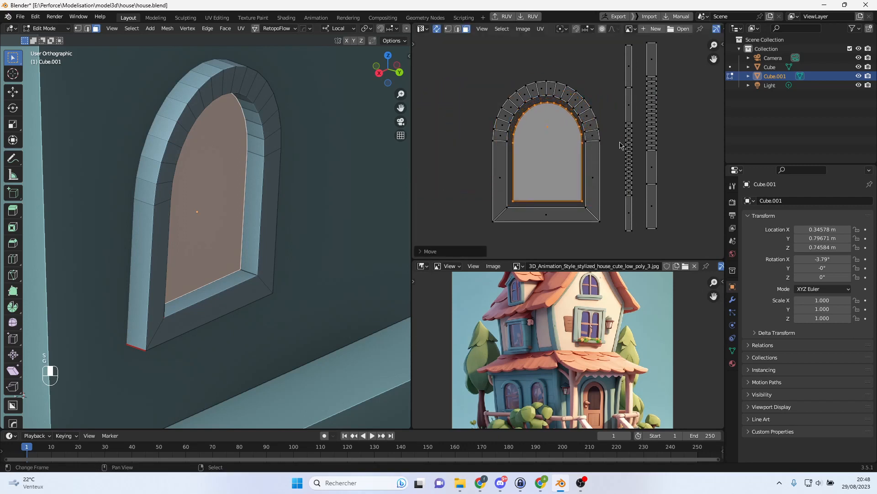
- Move the inner rim and outer side UV strips closer to the frame island, side by side
click(626, 145)
key(l)
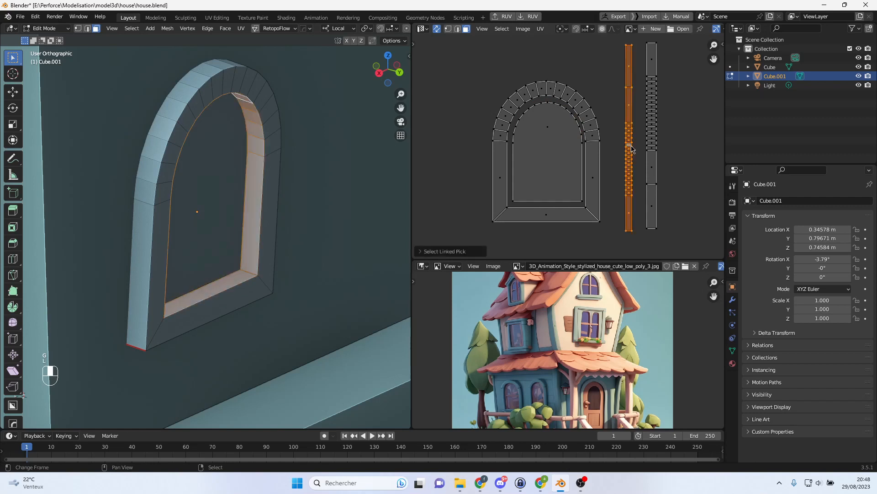
key(g)
click(609, 139)
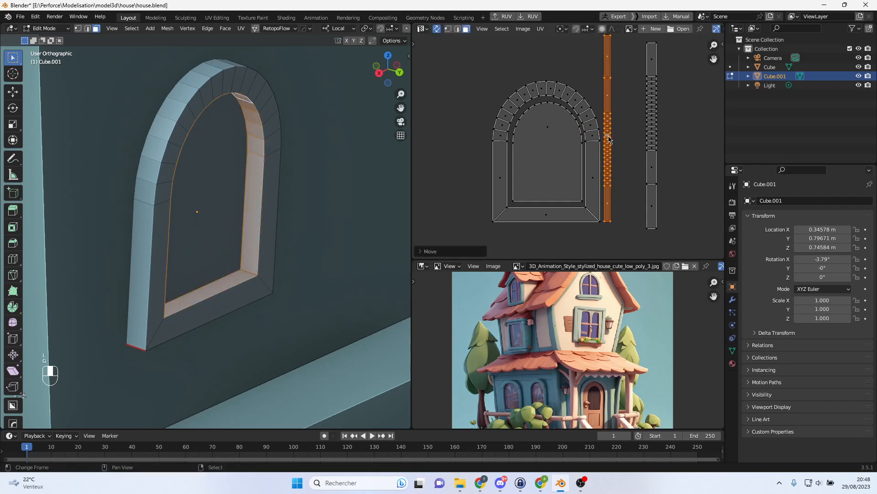
click(657, 146)
key(l)
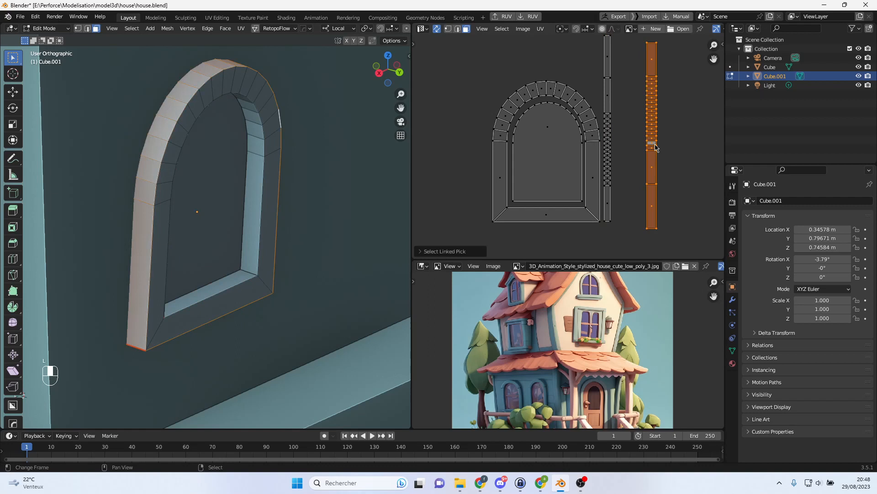
key(g)
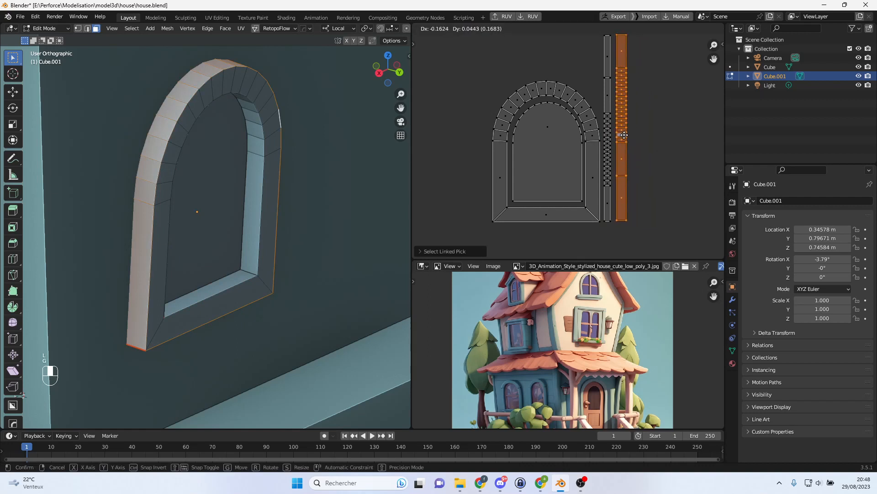
click(625, 137)
- Rotate the outer side UV strip upside down and move it tightly against the inner rim strip
scroll(625, 139, down, 2)
shift+middle_drag(497, 149, 581, 133)
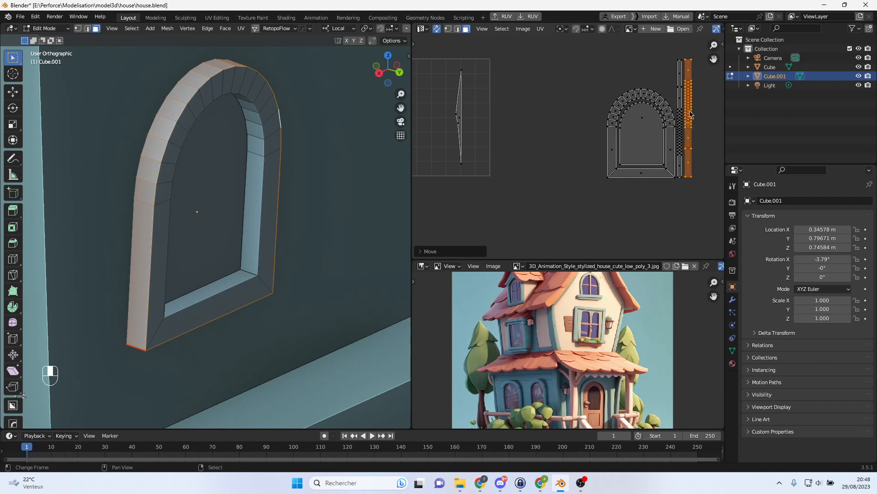
key(r)
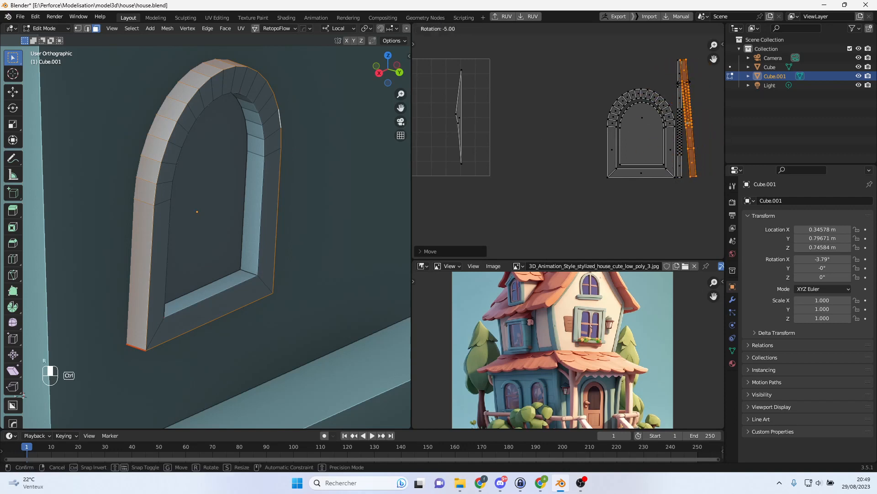
click(693, 167)
ctrl+middle_drag(692, 168, 708, 158)
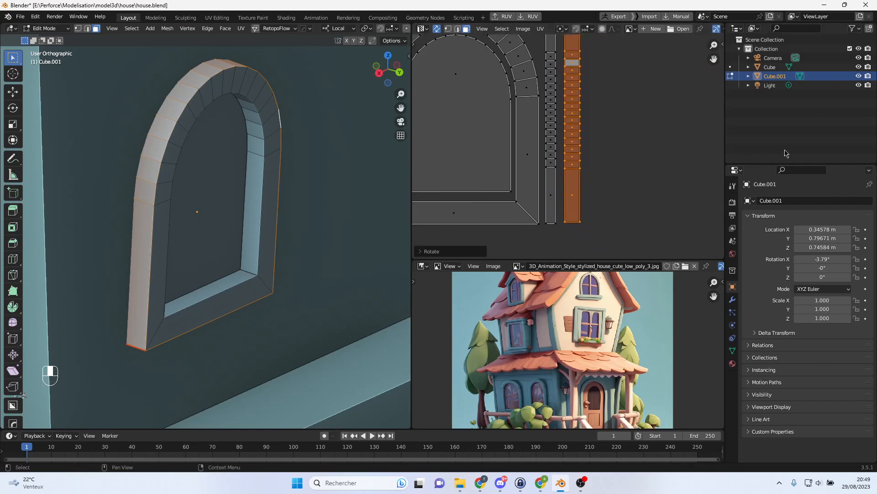
scroll(580, 145, up, 3)
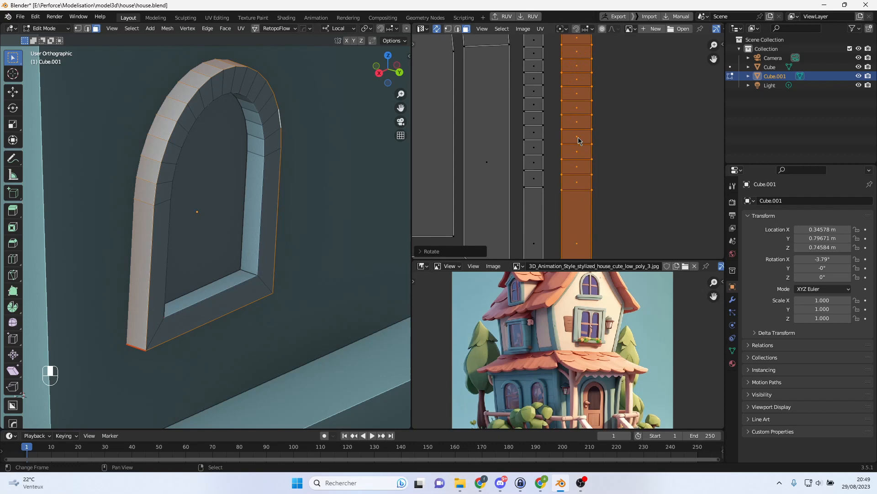
shift+middle_drag(602, 169, 593, 234)
shift+middle_drag(602, 104, 593, 161)
key(g)
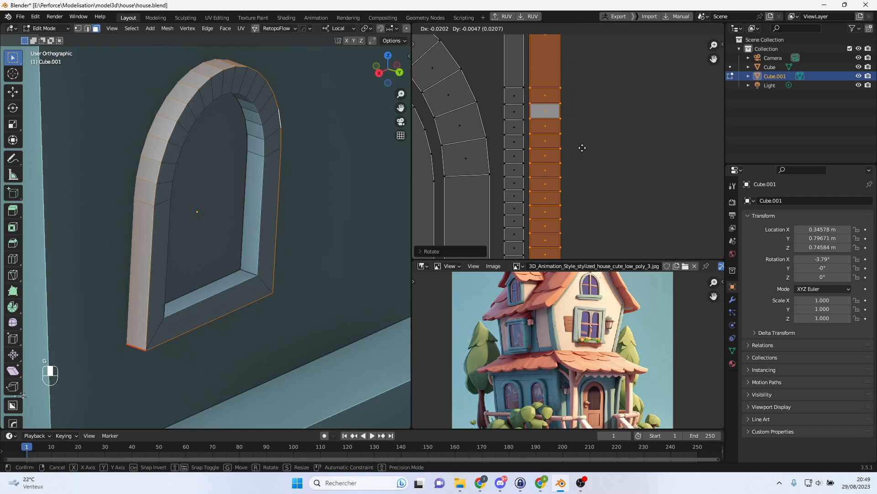
click(583, 148)
- Check the whole UV layout and select the stray island left inside the UV square
scroll(583, 154, down, 5)
shift+middle_drag(572, 175, 663, 145)
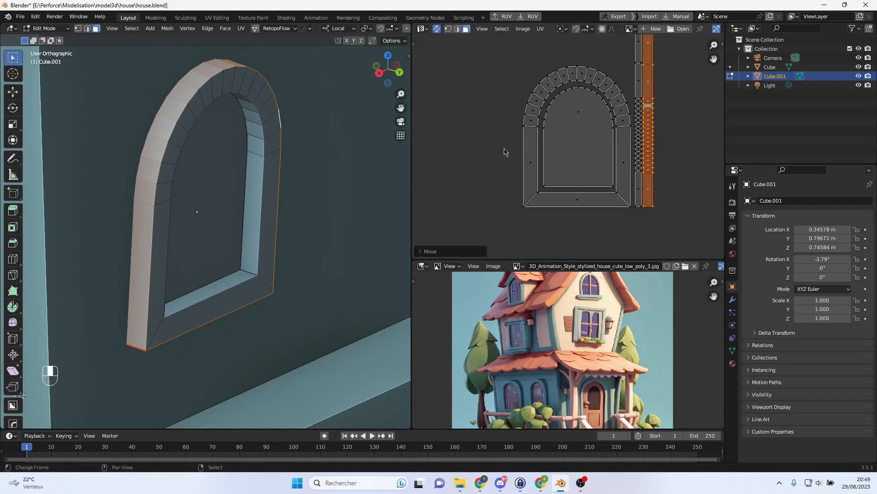
click(505, 151)
scroll(503, 157, down, 2)
scroll(503, 156, down, 2)
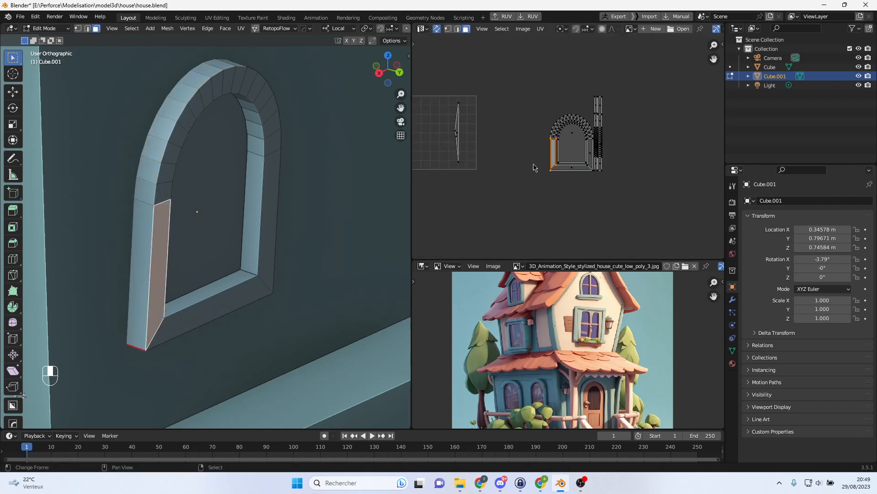
click(458, 135)
- Examine the window from several angles to locate the face belonging to the stray UV island, test-moving the selected face
middle_drag(234, 253, 229, 214)
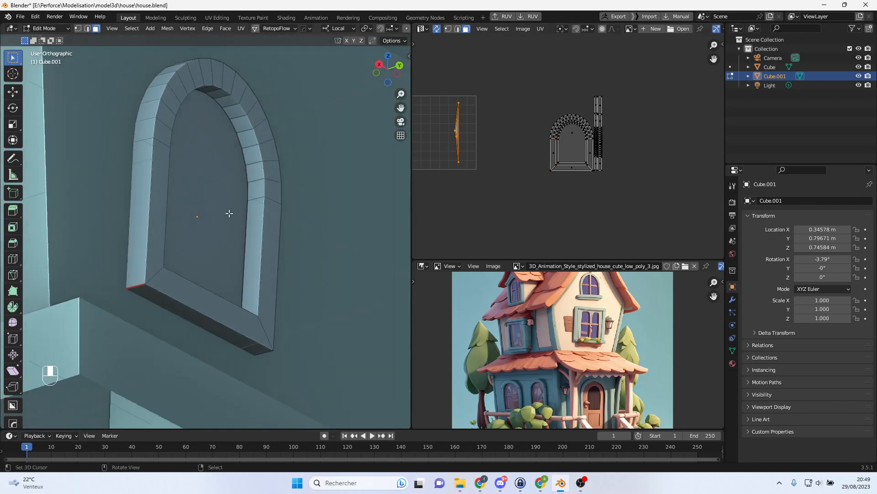
scroll(230, 214, up, 4)
middle_drag(488, 124, 588, 132)
middle_drag(187, 269, 133, 297)
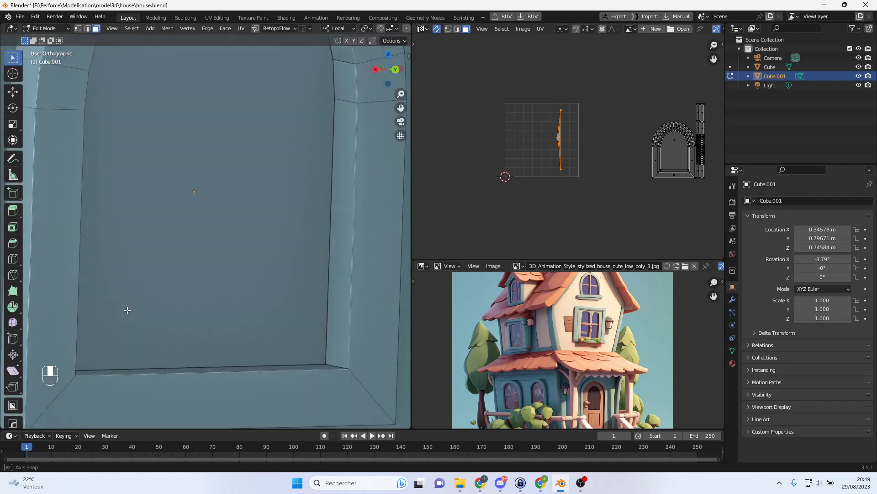
scroll(487, 175, down, 1)
scroll(178, 290, down, 2)
middle_drag(178, 290, 255, 235)
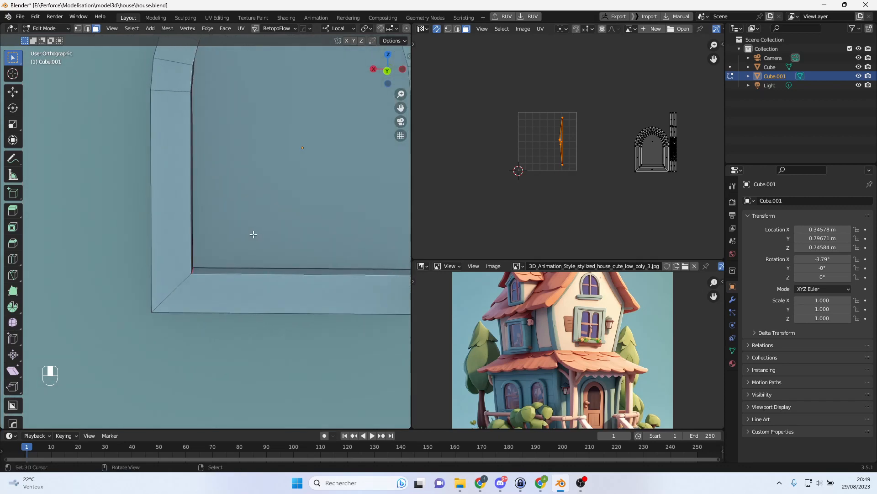
scroll(253, 234, down, 3)
middle_drag(254, 234, 310, 236)
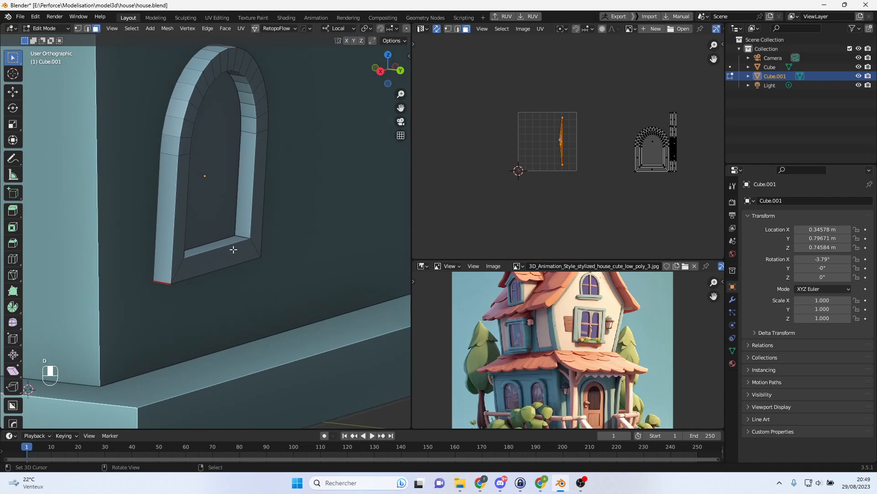
key(g)
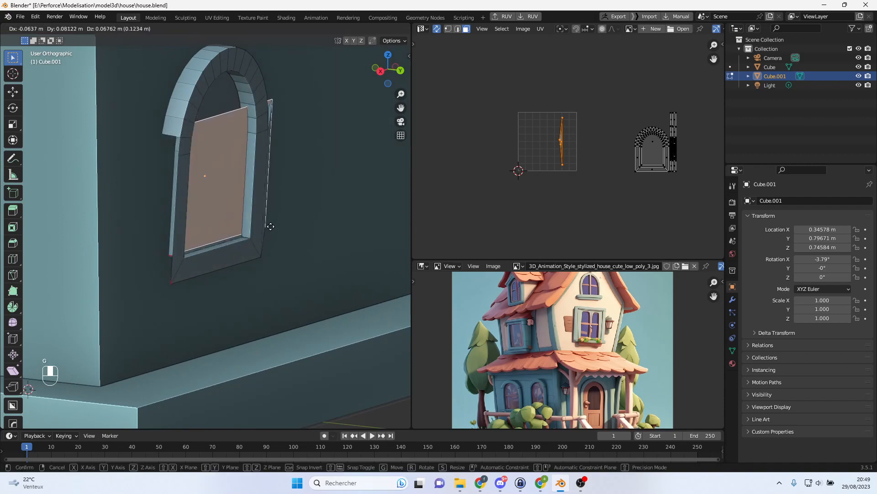
right_click(257, 231)
- Widen the 3D viewport and enable X-ray to see through the house wall to the back of the window
middle_drag(232, 229, 309, 226)
drag(411, 61, 548, 61)
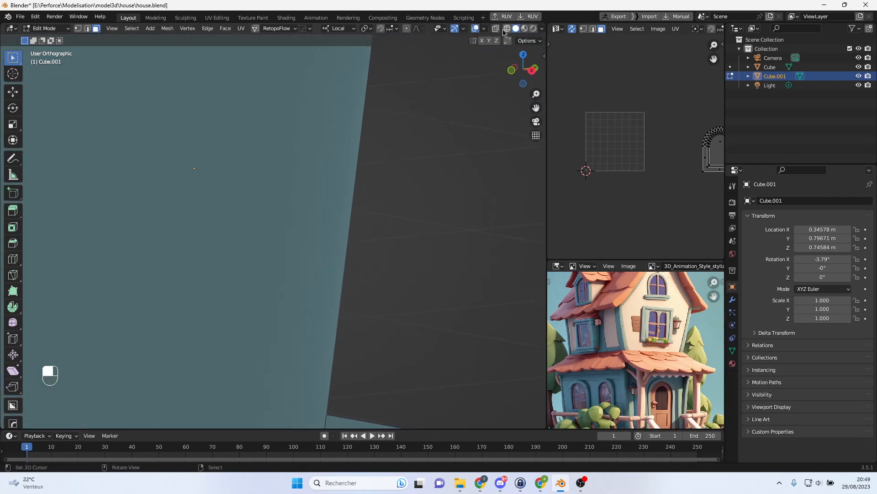
click(496, 28)
middle_drag(377, 180, 399, 180)
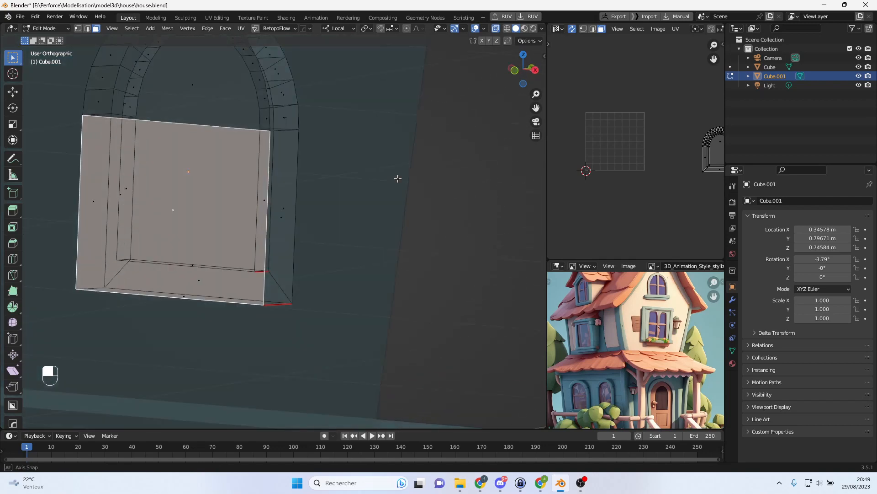
- Delete the leftover rectangular face hidden behind the lower part of the arched window
shift+click(199, 88)
middle_drag(250, 117, 220, 112)
click(186, 94)
scroll(196, 142, up, 3)
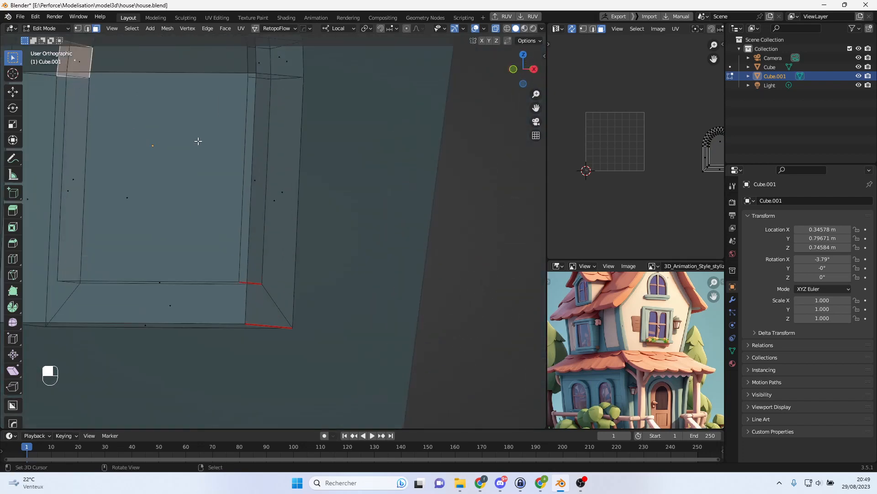
scroll(228, 162, down, 3)
middle_drag(229, 163, 247, 188)
click(266, 235)
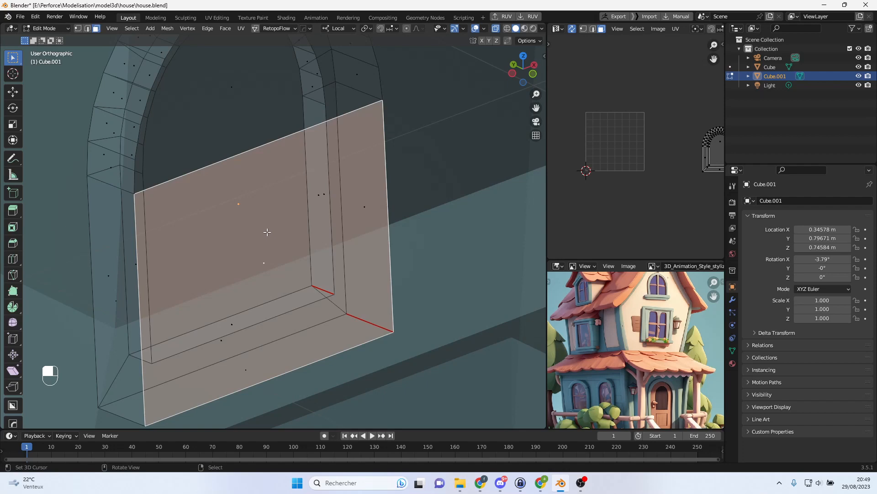
key(x)
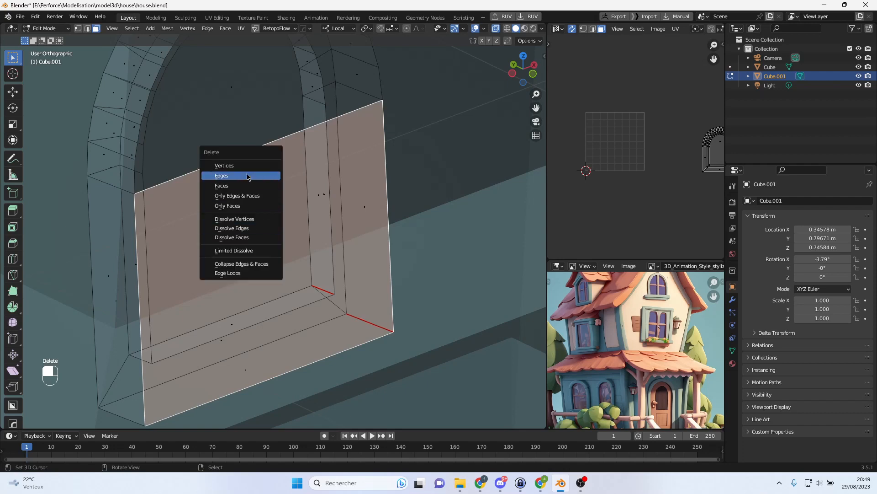
click(246, 178)
- Return to Object Mode, switch to the back view and turn off X-ray with solid shading kept
middle_drag(246, 179, 133, 199)
key(Tab)
scroll(302, 206, down, 3)
middle_drag(355, 215, 301, 205)
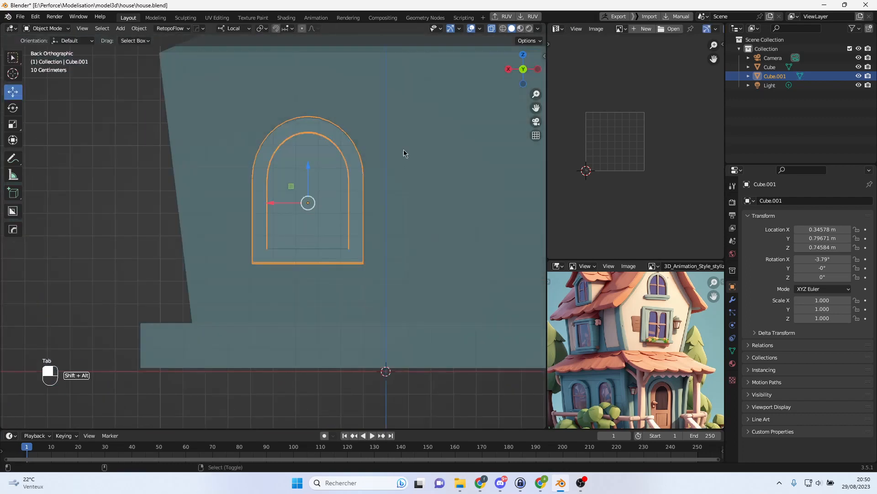
click(520, 30)
click(512, 29)
shift+middle_drag(415, 153, 246, 159)
click(492, 28)
scroll(323, 169, down, 4)
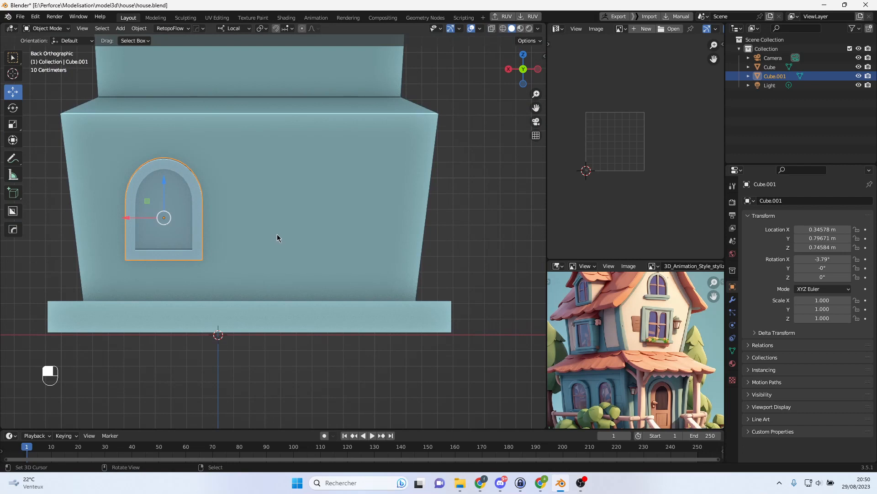
- Following the paired windows in the reference, duplicate the arched window and place the copy beside it at X -0.65422 m
scroll(640, 395, up, 5)
middle_drag(638, 393, 554, 282)
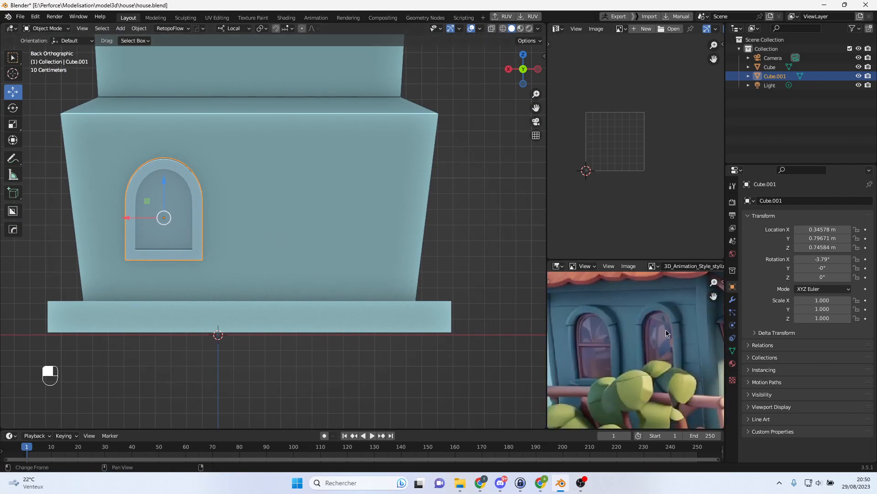
scroll(205, 240, up, 3)
scroll(157, 206, down, 3)
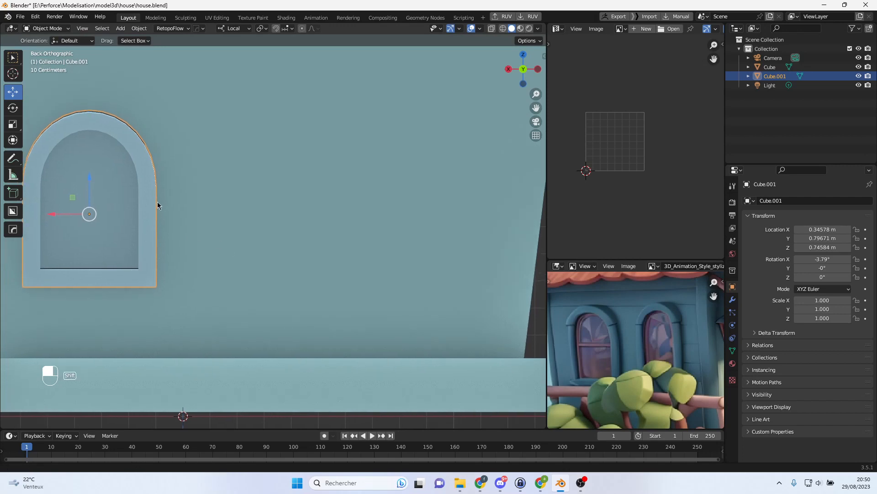
shift+middle_drag(194, 205, 157, 225)
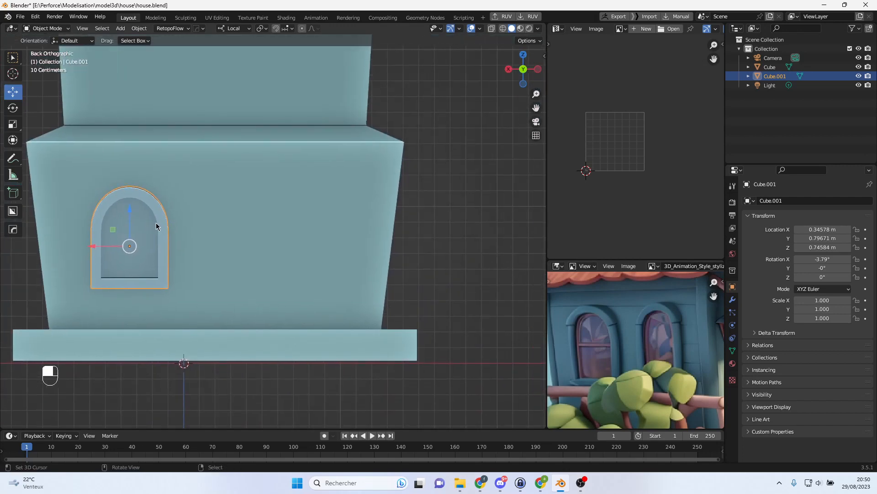
key(shift+d)
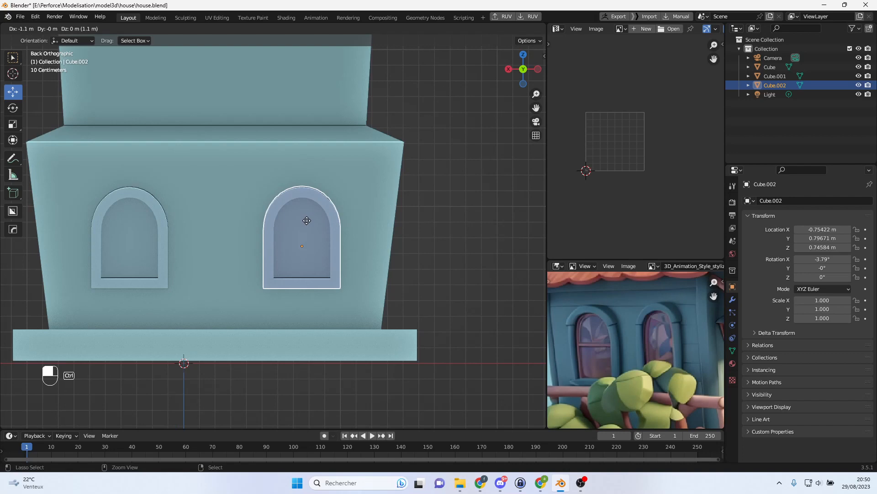
click(307, 220)
- From the top view, duplicate the second window, place the copy outside the adjacent side wall and rotate it 90° about Z
scroll(304, 221, down, 3)
middle_drag(286, 234, 251, 314)
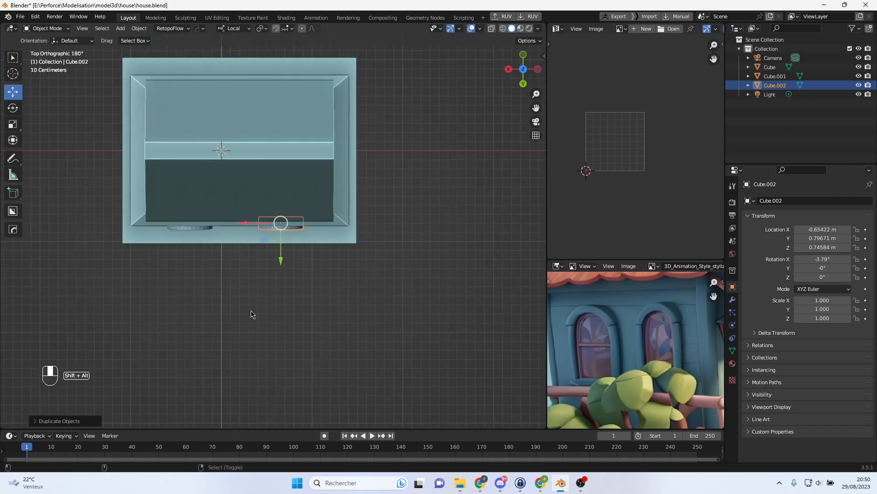
key(shift+d)
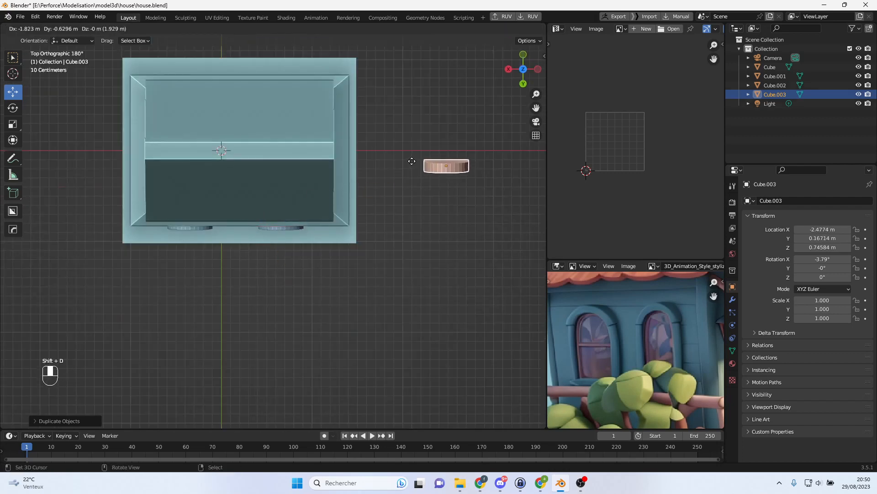
click(390, 167)
key(r)
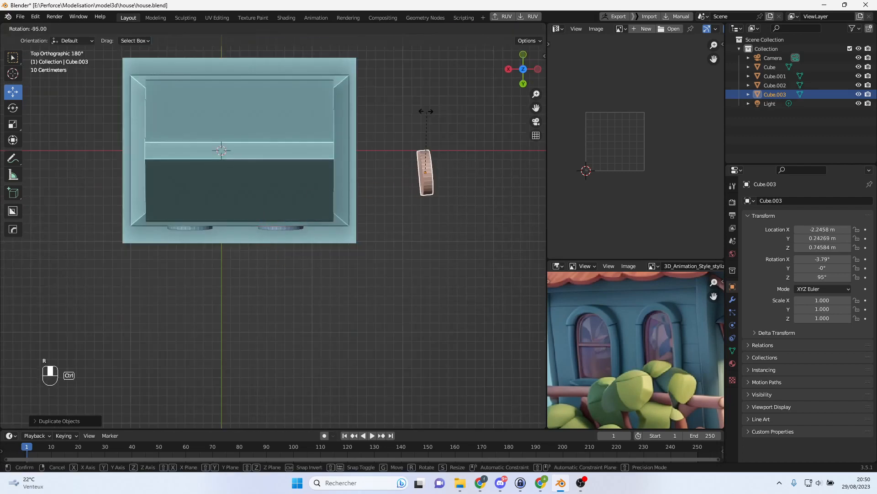
ctrl+click(431, 116)
- In the back view, move the turned copy against the slanted side wall, to about X -1.346 m and Z 0.546 m
middle_drag(438, 194, 439, 99)
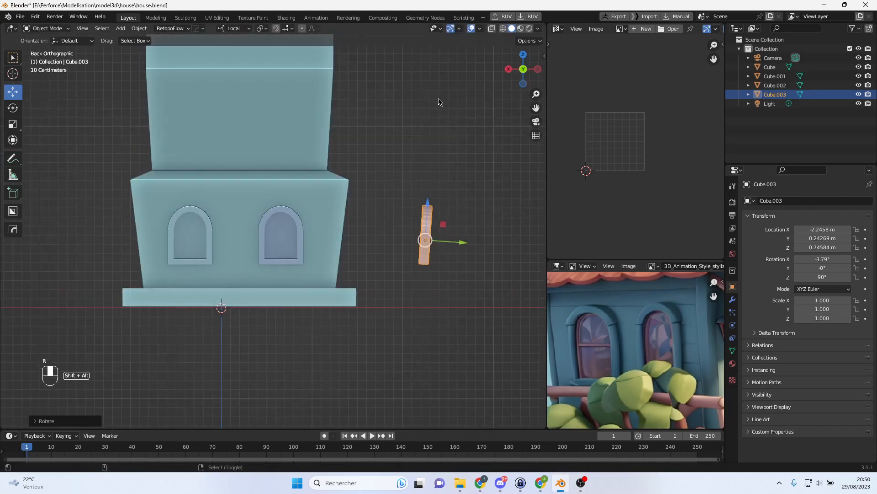
scroll(430, 214, up, 5)
key(g)
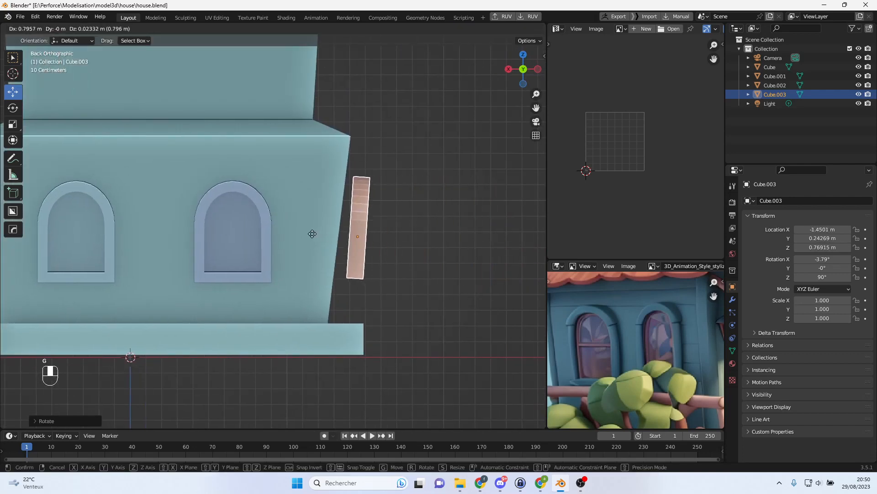
ctrl+click(302, 264)
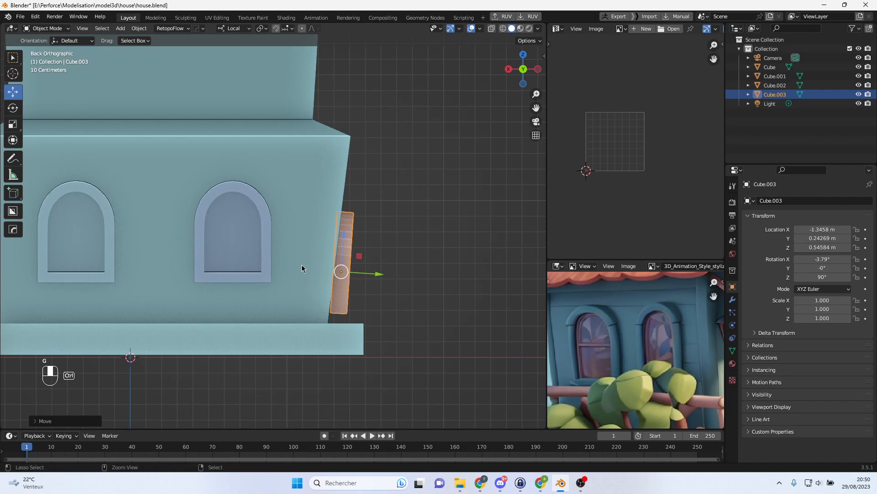
- Tilt the copy to an X rotation of -7.47° to match the wall's slant and nudge it inward and down
scroll(353, 265, up, 4)
key(r)
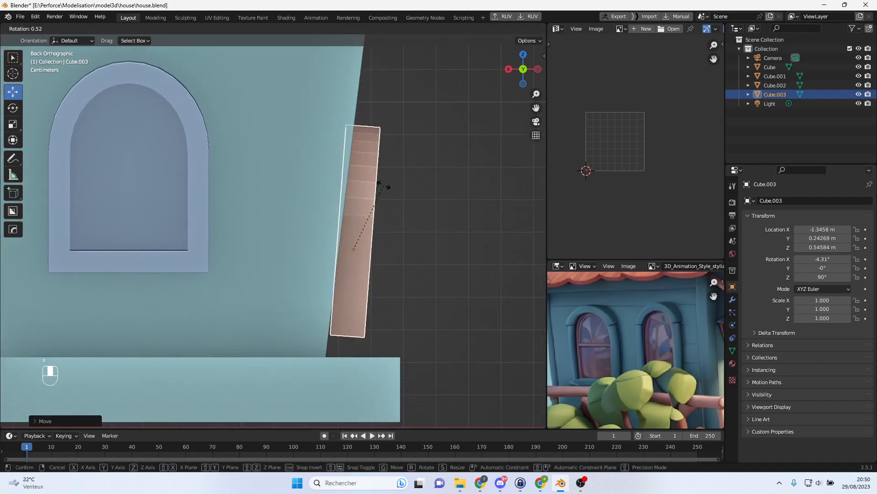
click(383, 205)
drag(386, 253, 377, 251)
drag(349, 218, 350, 247)
- In the side view, slide the copied window along the side wall to Y 0.05907 m
scroll(351, 247, down, 3)
alt+middle_drag(351, 246, 251, 245)
drag(359, 257, 394, 257)
shift+middle_drag(413, 248, 356, 251)
key(s)
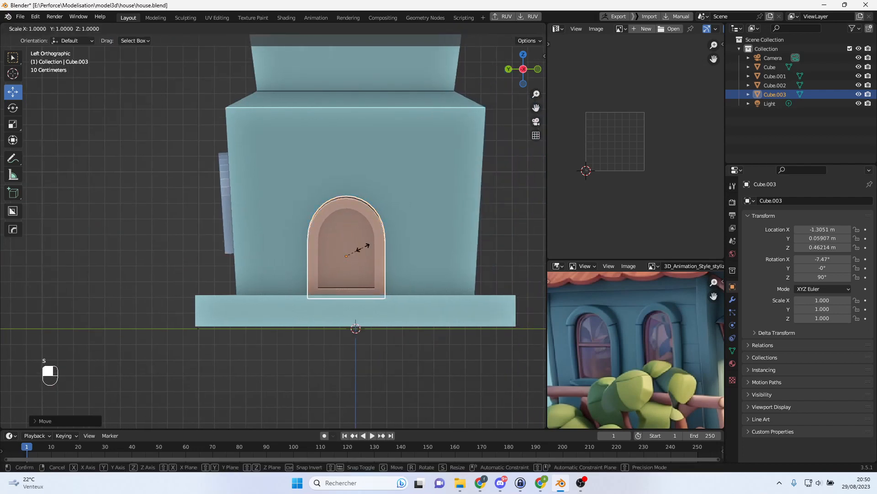
key(z)
right_click(367, 244)
- Raise the side window along the wall to Z 0.76945 m and center it at Y 0.006444 m
middle_drag(369, 243, 375, 261)
drag(389, 242, 442, 174)
scroll(626, 307, down, 2)
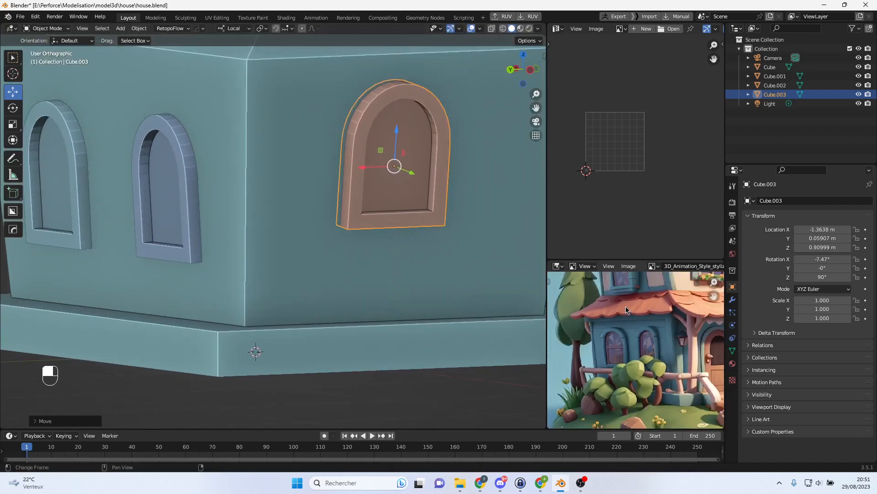
scroll(628, 310, down, 1)
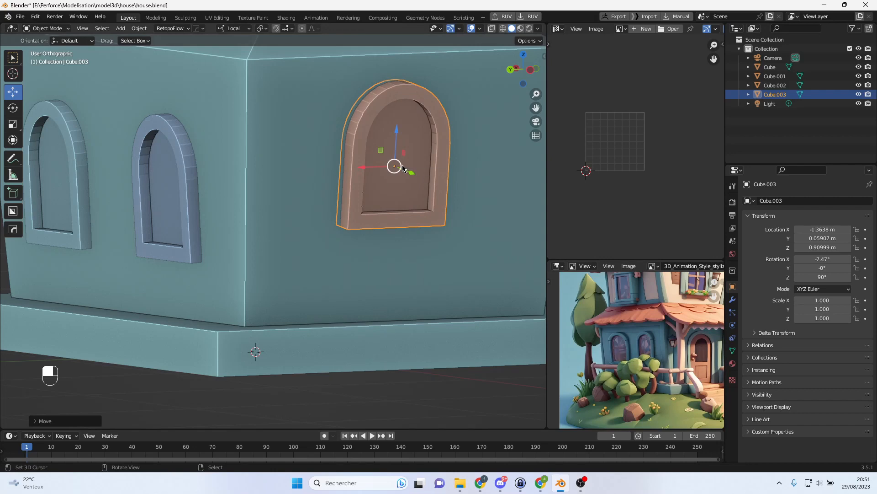
drag(397, 133, 395, 166)
middle_drag(450, 254, 341, 257)
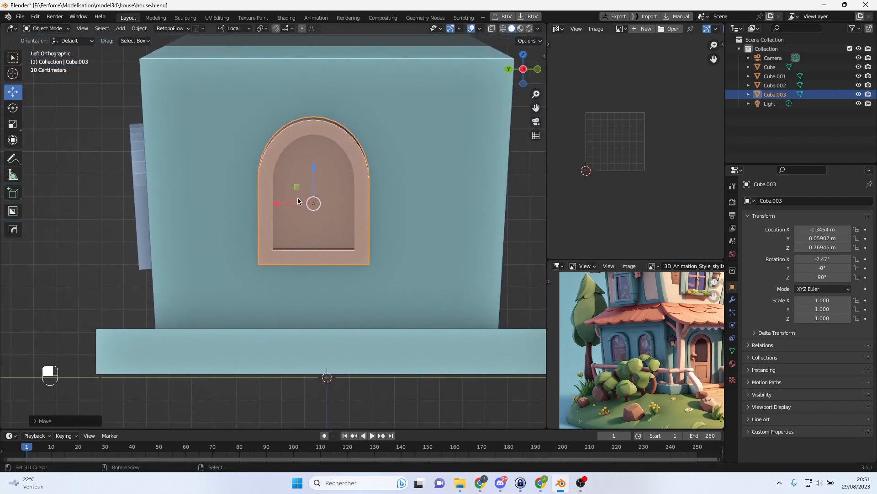
drag(287, 204, 299, 204)
scroll(335, 266, up, 2)
- Select the bottom frame faces of the side window and move them down the wall slope to the foundation ledge, forming a door
key(Tab)
middle_drag(339, 247, 380, 261)
right_click(380, 261)
right_click(380, 263)
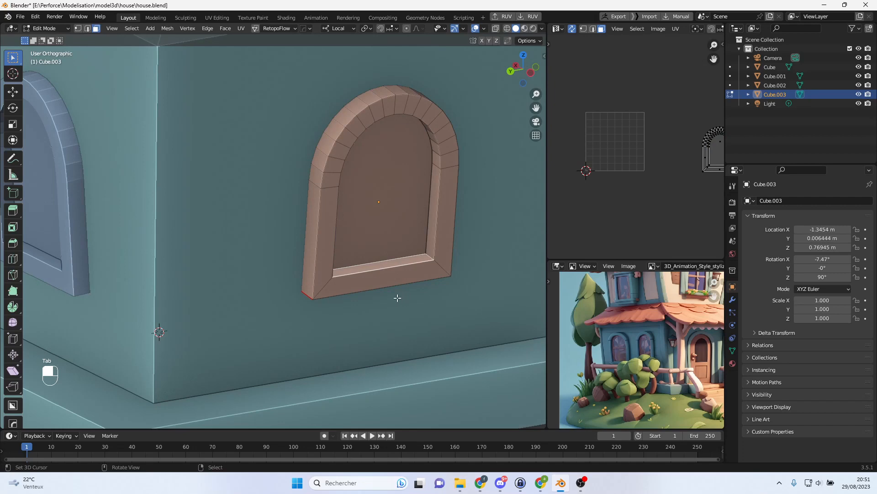
shift+right_click(352, 284)
middle_drag(352, 284, 437, 276)
shift+right_click(346, 252)
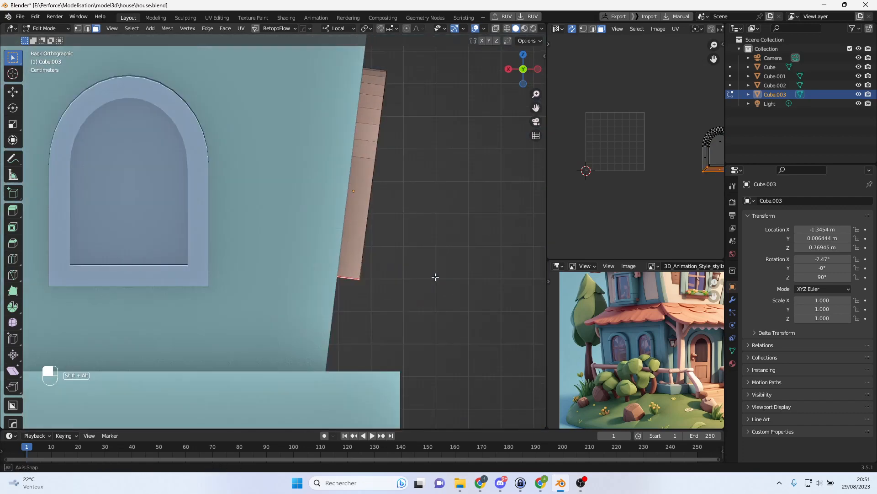
key(g)
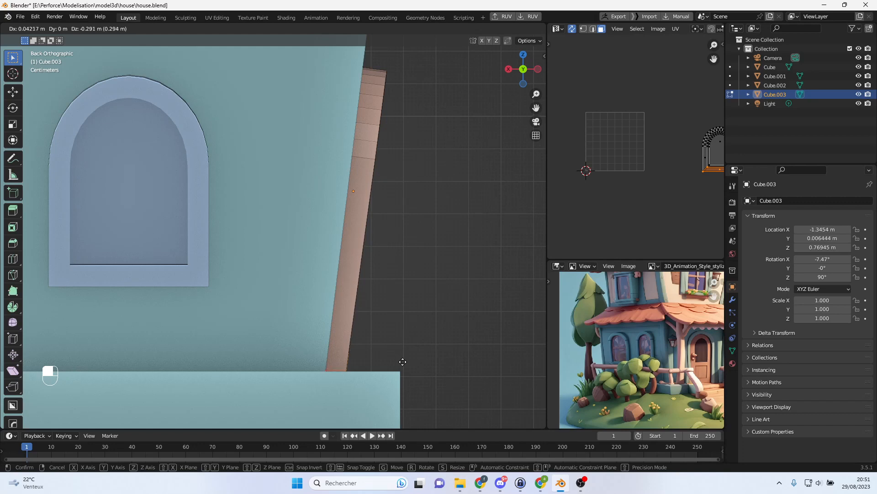
click(402, 363)
middle_drag(402, 363, 301, 356)
key(ctrl+r)
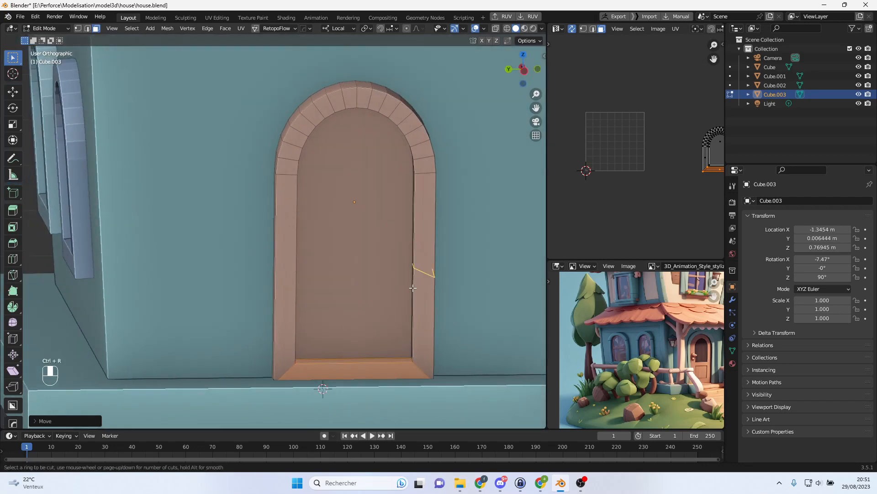
middle_drag(307, 312, 415, 292)
- In Object Mode, rotate the door shape nearly upright to an X rotation of 2.53° and move it along its local Y axis
key(Tab)
scroll(415, 293, down, 2)
key(r)
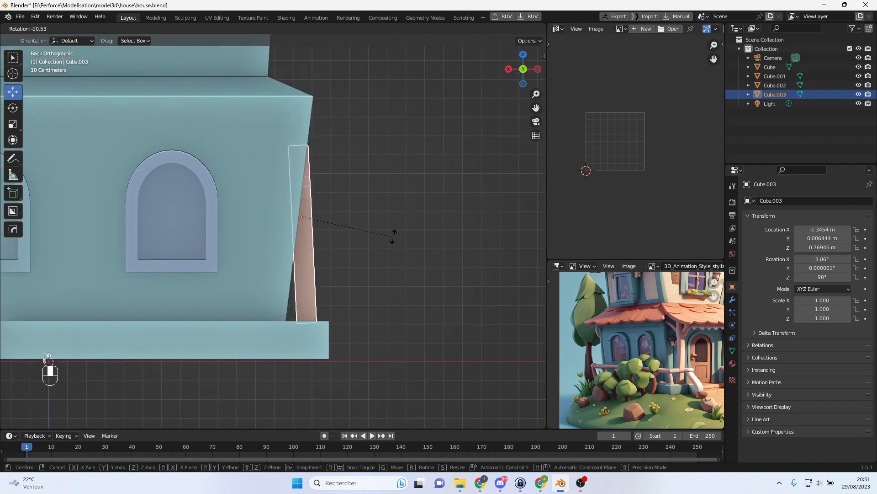
click(403, 244)
key(g)
key(y)
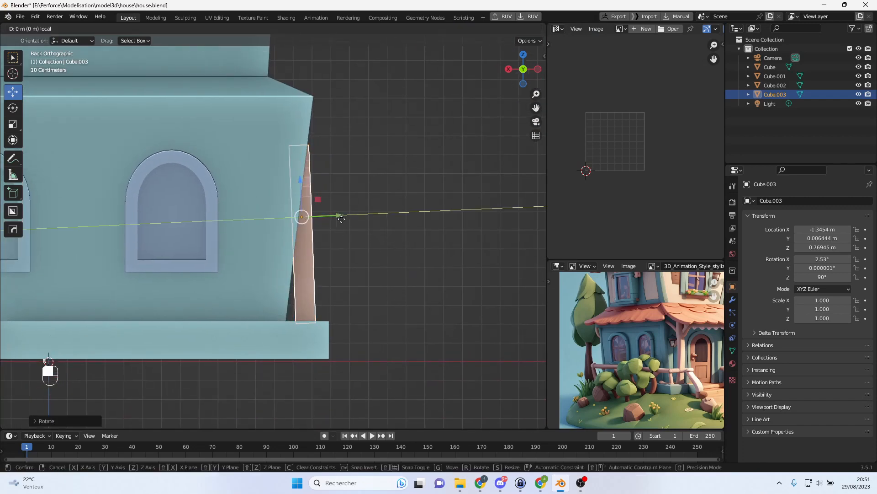
- Move the arched door out away from the house wall and rotate it nearly upright, to about -0.52° around X
click(433, 228)
key(r)
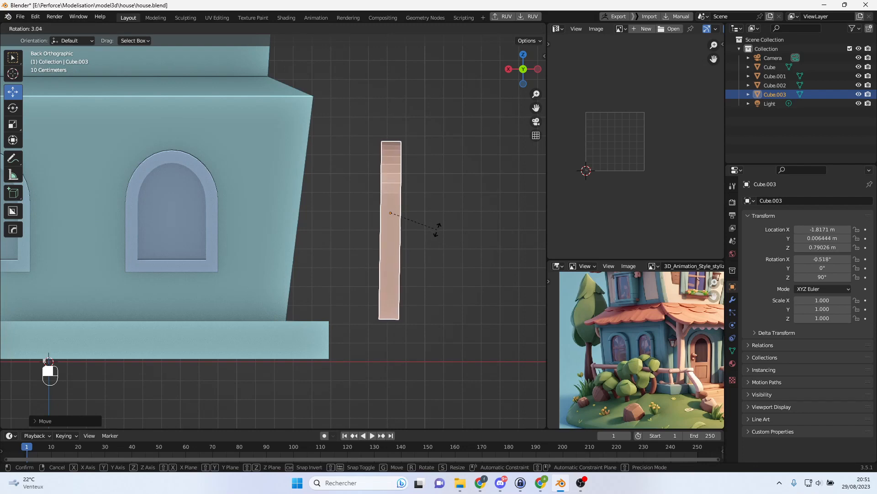
click(437, 229)
scroll(437, 231, up, 3)
shift+middle_drag(406, 313, 348, 296)
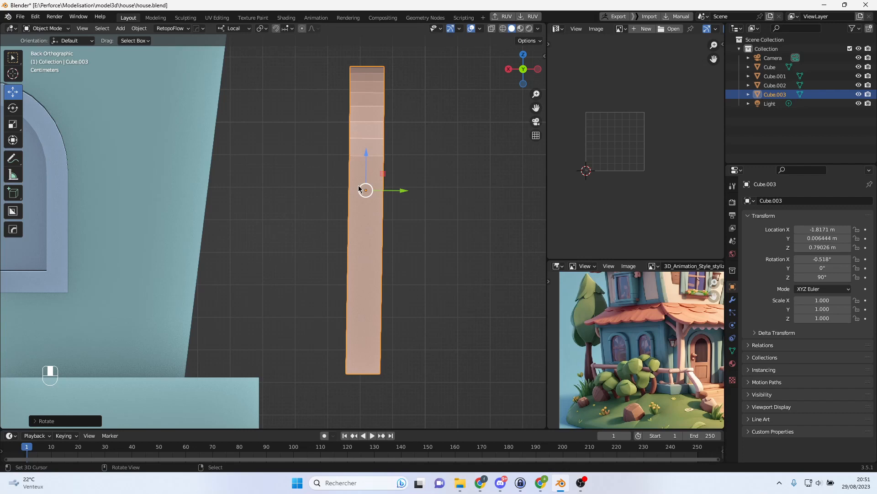
- Add a horizontal loop cut across each side post of the arched door frame, sliding the second one near the frame's bottom
key(Tab)
click(88, 30)
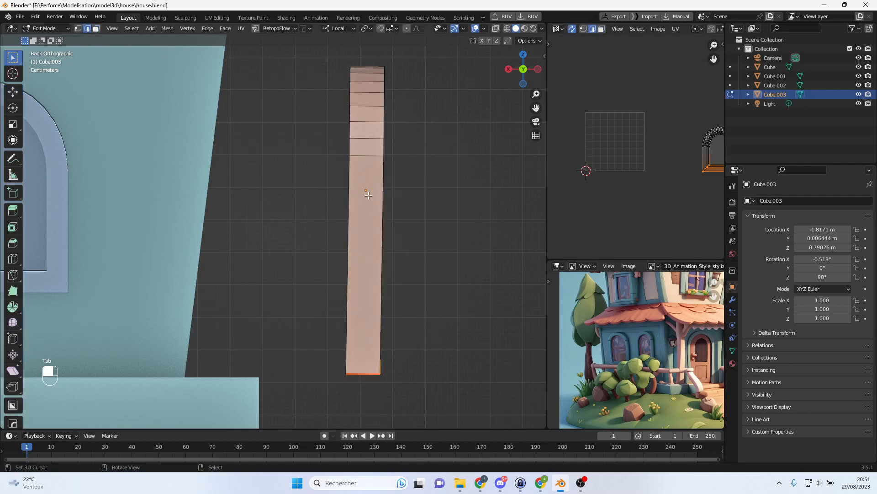
scroll(368, 203, down, 3)
middle_drag(383, 233, 298, 239)
scroll(305, 295, up, 2)
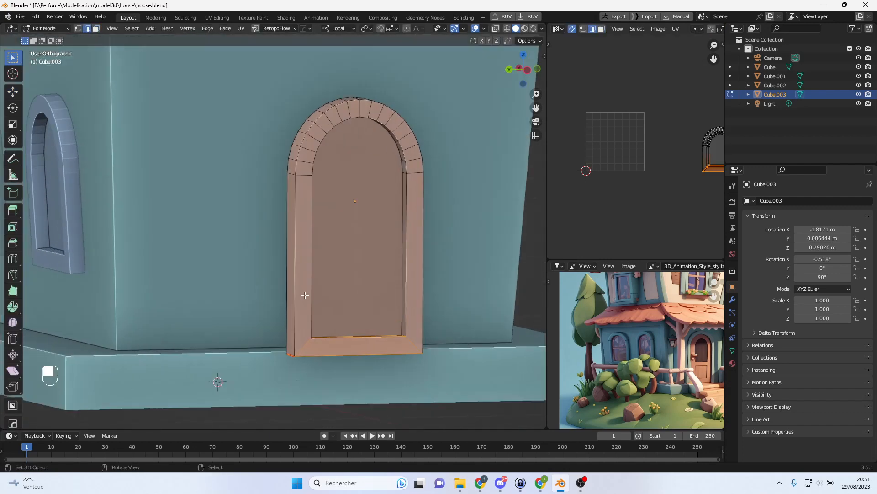
key(ctrl+r)
click(308, 303)
click(309, 309)
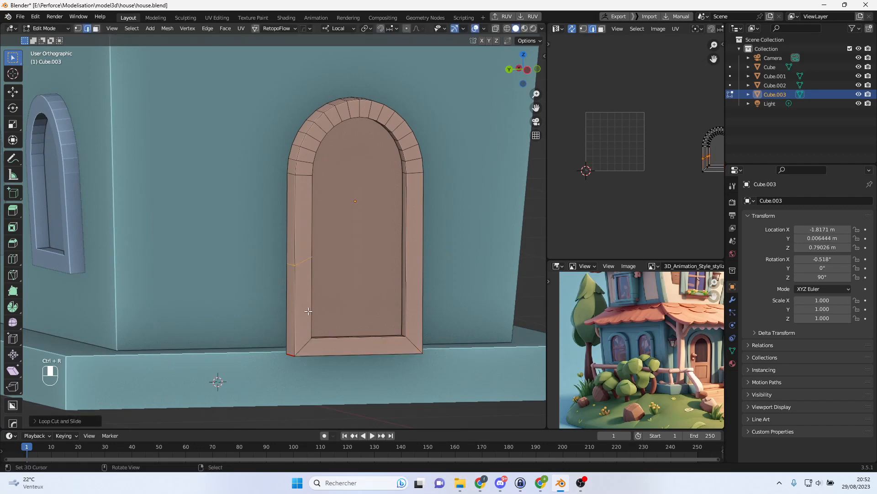
key(ctrl+r)
click(409, 260)
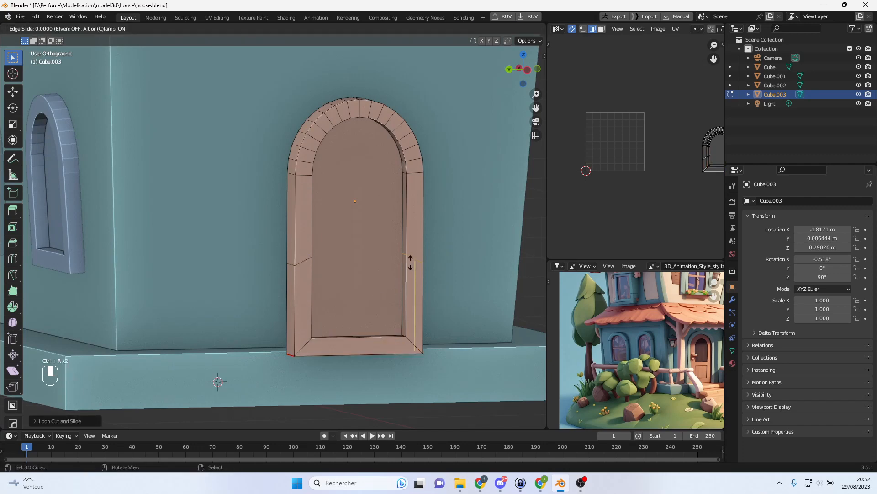
click(413, 324)
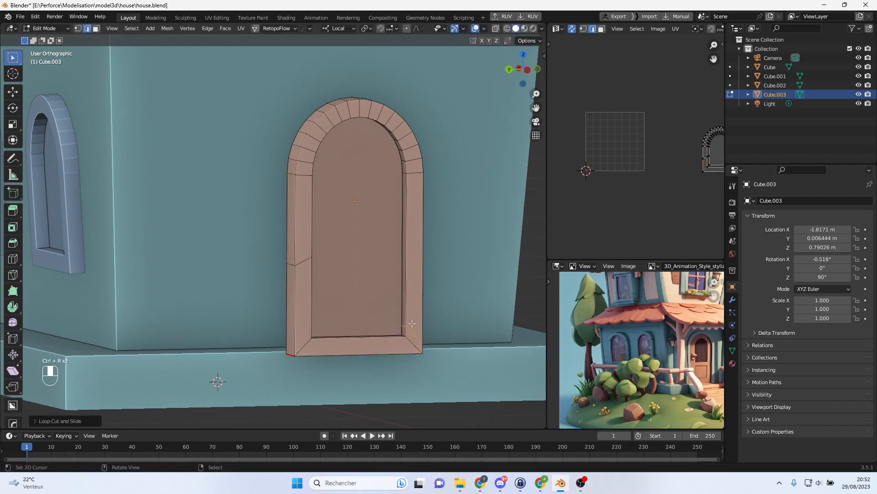
- Lower the first post's loop cut to just above the bottom corner and flatten it with a Z scale of 0
right_click(302, 264)
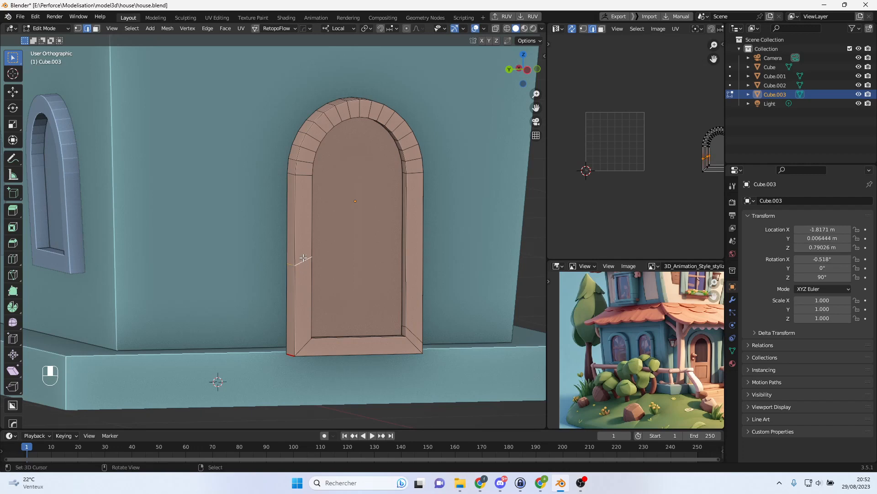
key(g)
click(303, 316)
middle_drag(304, 316, 382, 299)
key(s)
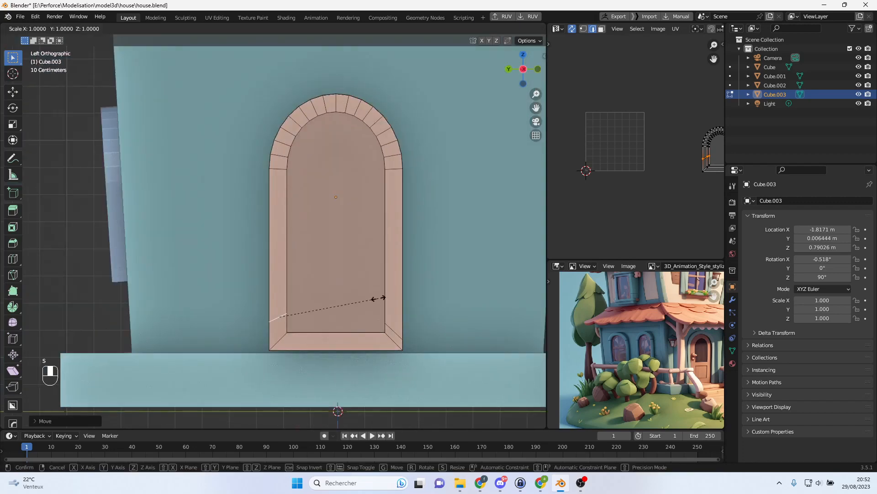
key(z)
key(0)
key(Return)
- Flatten the opposite post's loop cut with a Z scale of 0 and raise it to the height of the first cut
click(391, 327)
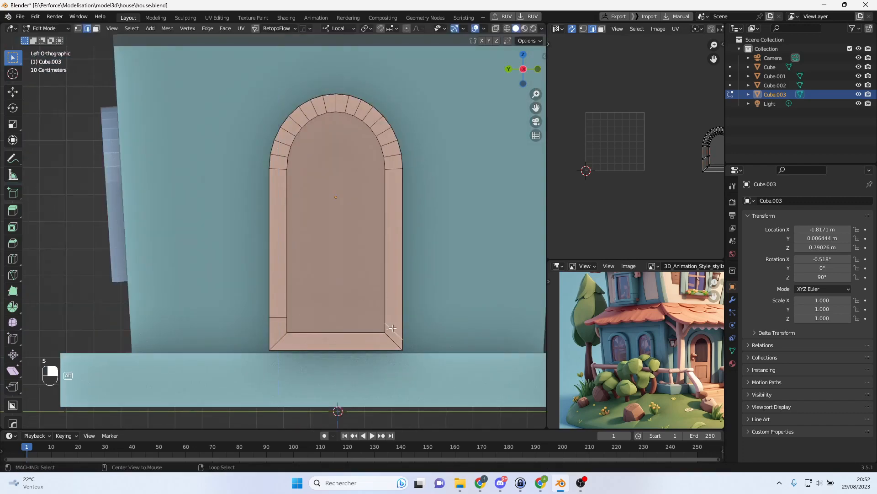
key(s)
key(z)
key(0)
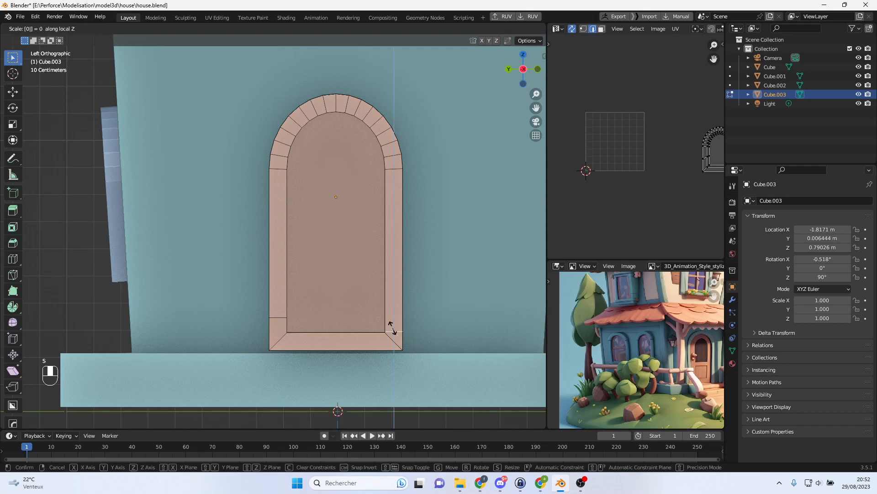
click(392, 328)
key(g)
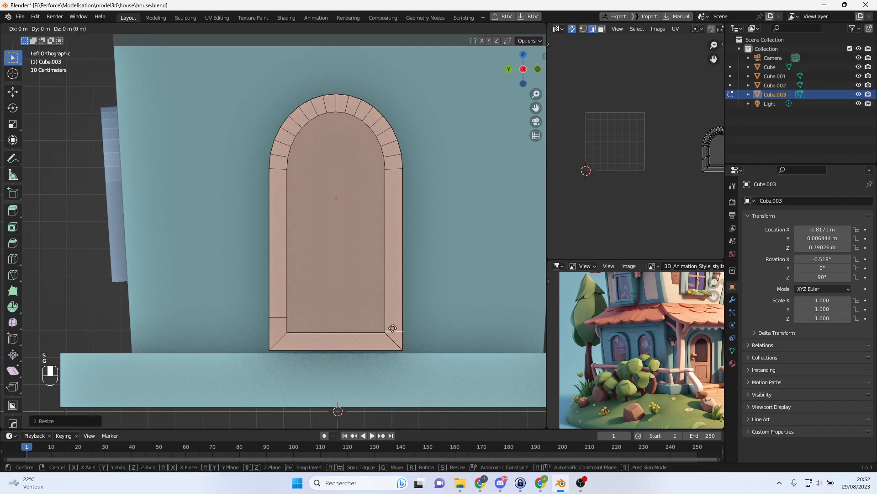
click(394, 317)
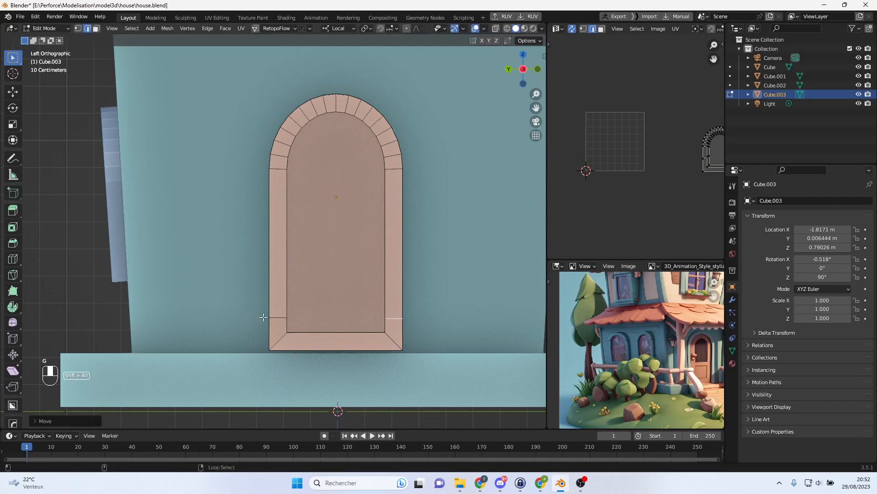
- Select both posts' loop cuts together and scale them along global Z to level them with each other
alt+shift+click(280, 315)
key(s)
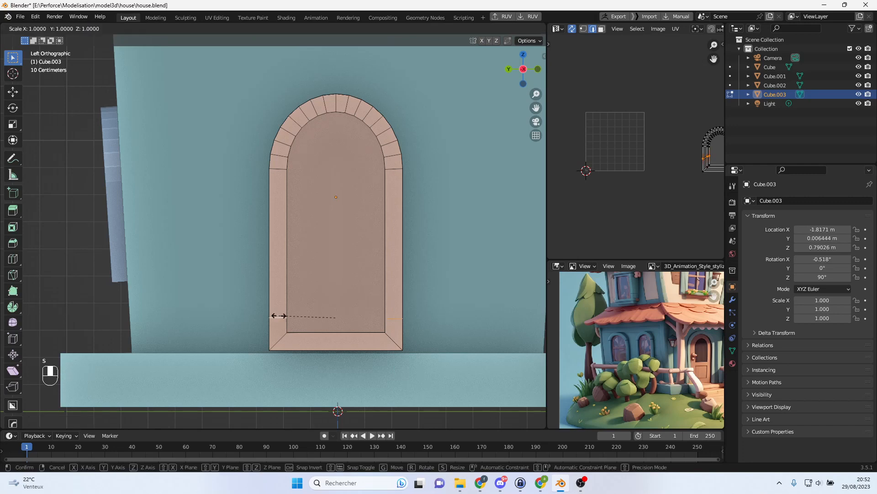
key(z)
key(z)
key(Return)
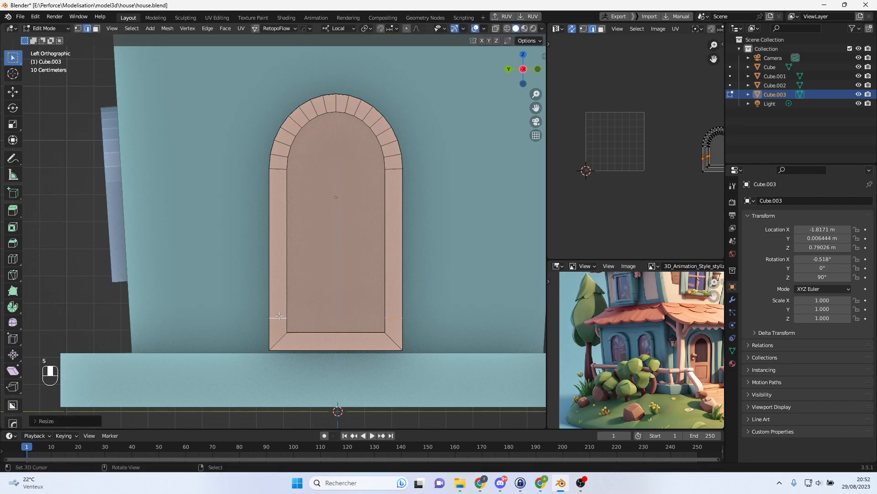
middle_drag(297, 322, 345, 325)
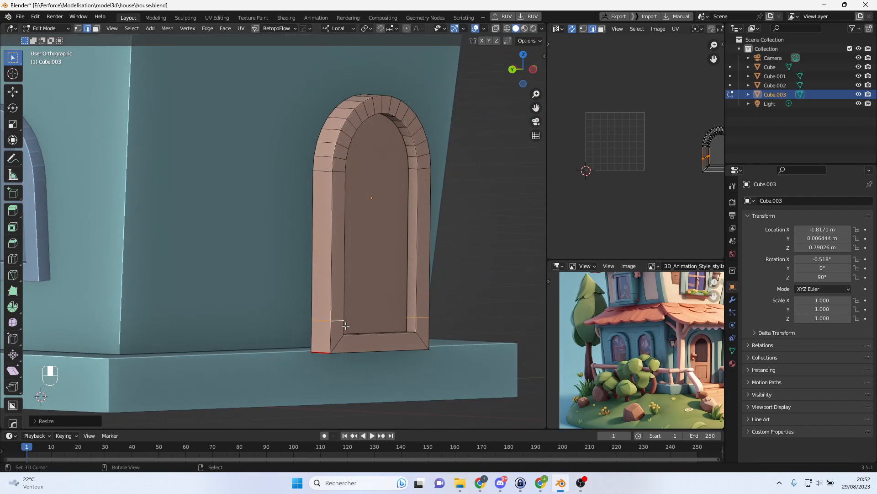
- Select the face loops of the frame's bottom bar and both lower corners, and delete those faces
click(96, 29)
alt+click(330, 332)
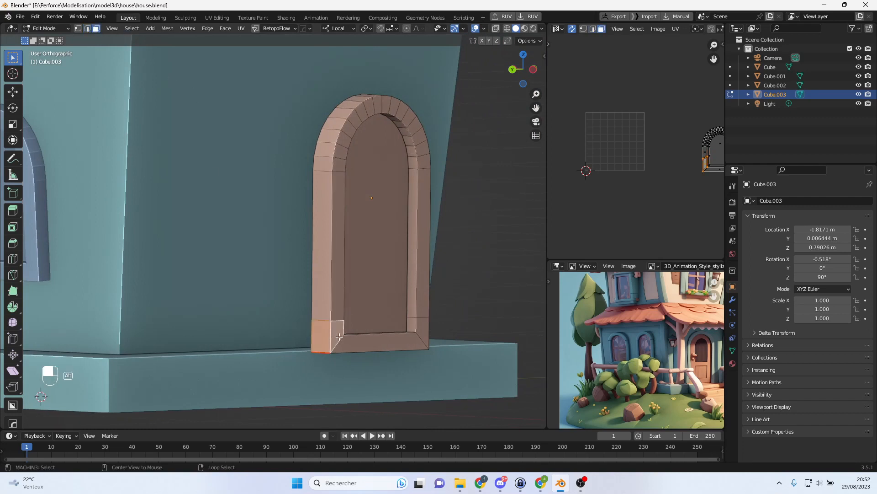
alt+shift+click(371, 344)
alt+shift+click(419, 327)
middle_drag(443, 338, 375, 349)
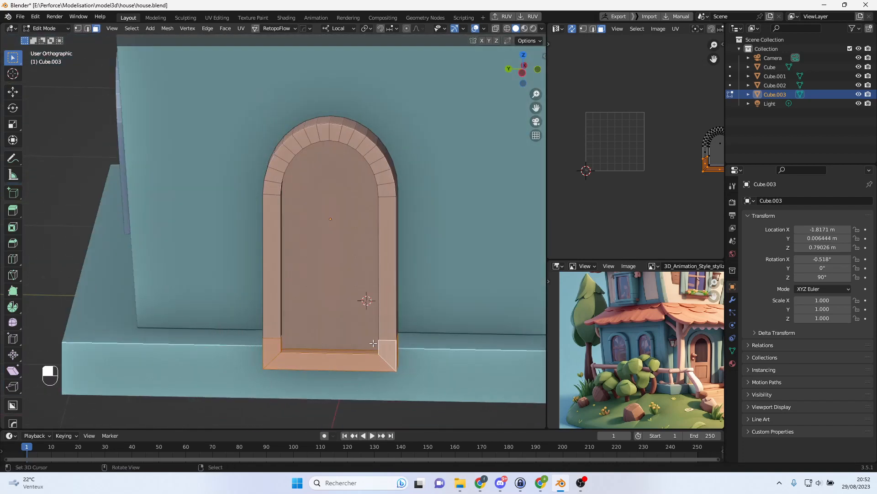
key(Delete)
click(377, 343)
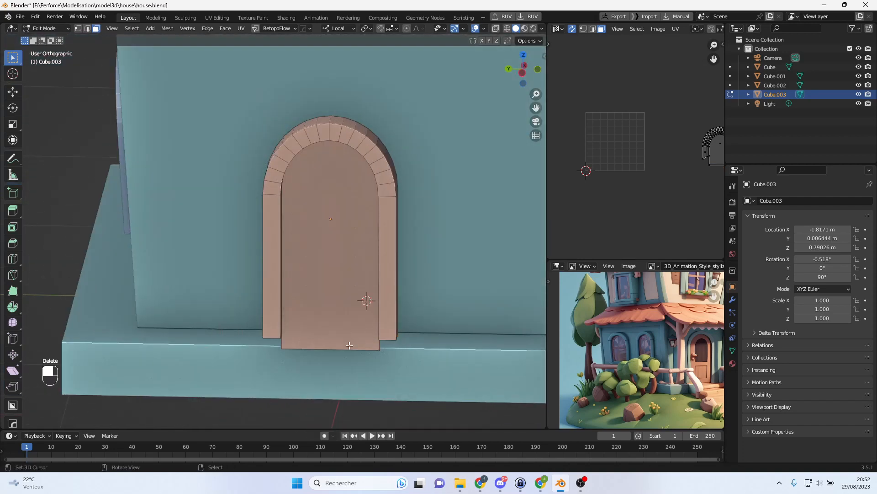
- Merge the door panel's first bottom corner vertex into the inner vertex at the end of the adjacent shortened frame post
scroll(349, 345, up, 2)
middle_drag(349, 345, 371, 321)
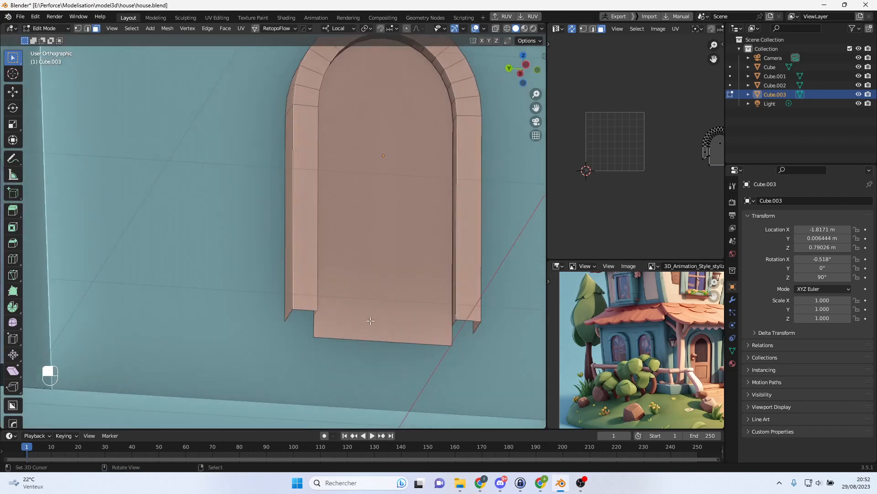
scroll(275, 178, up, 2)
click(80, 29)
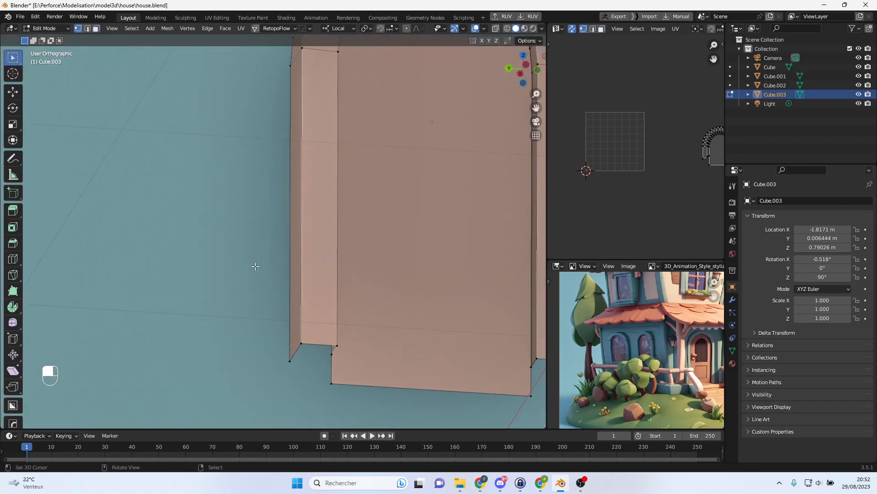
shift+click(332, 360)
key(m)
click(339, 398)
shift+middle_drag(486, 371, 392, 365)
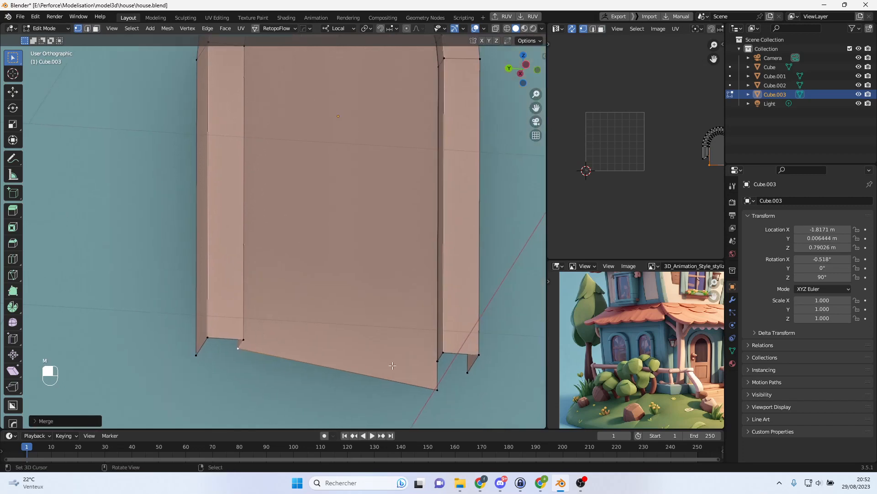
- Merge the panel's other bottom corner into the opposite post's end vertex with At Last, and leave mesh editing
click(440, 388)
shift+click(435, 362)
key(m)
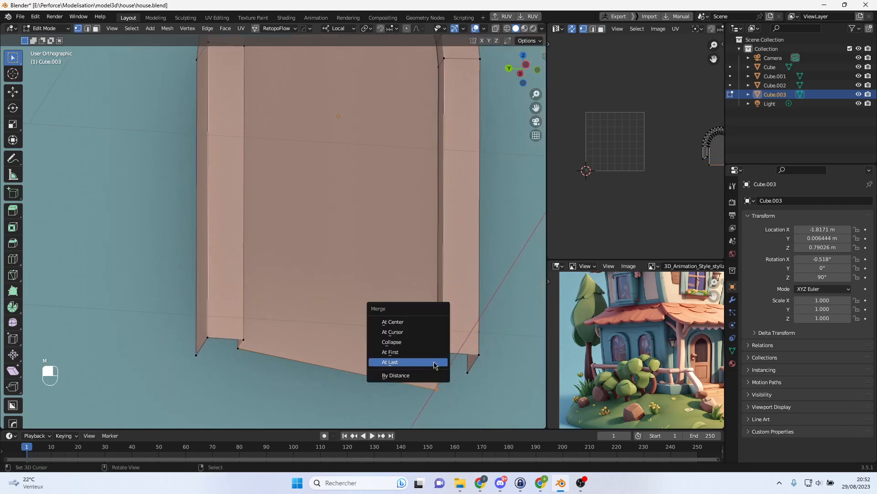
click(434, 364)
scroll(372, 334, down, 3)
key(Tab)
- Move the door back against the wall, standing on the base, and tilt it along the wall's slope to about -5.27° around X
middle_drag(320, 209, 407, 237)
scroll(300, 260, down, 2)
shift+middle_drag(337, 261, 391, 261)
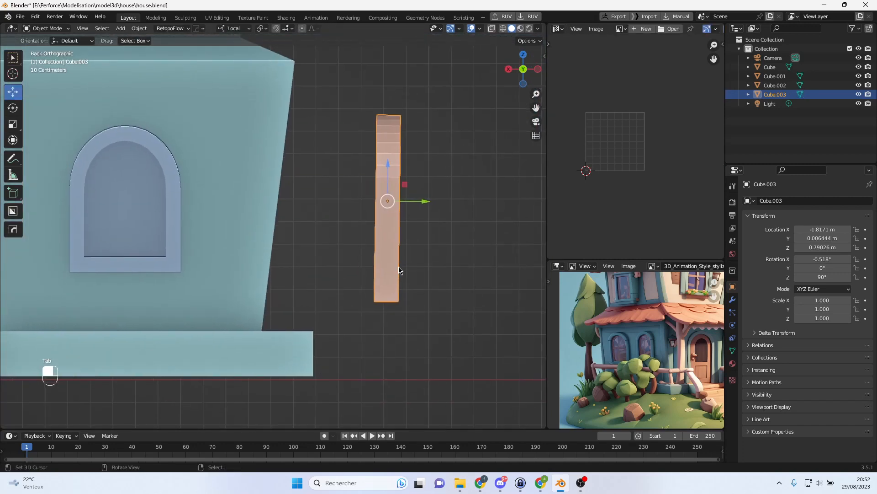
key(g)
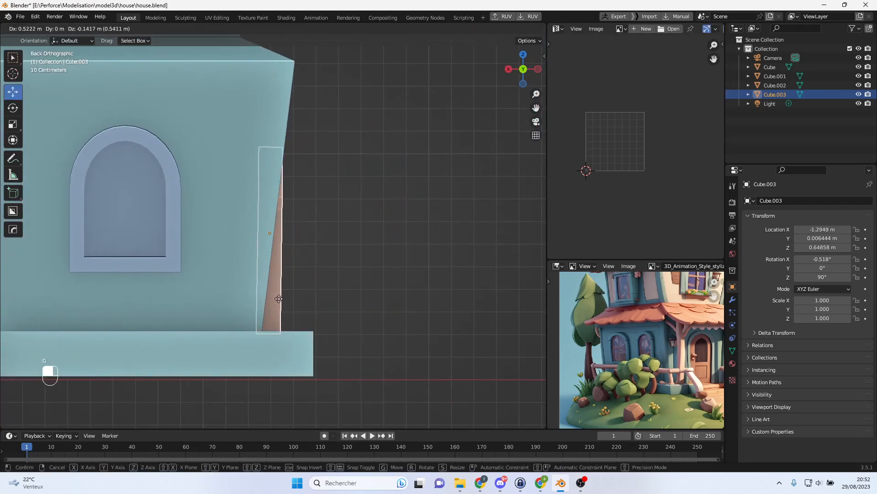
click(280, 301)
key(r)
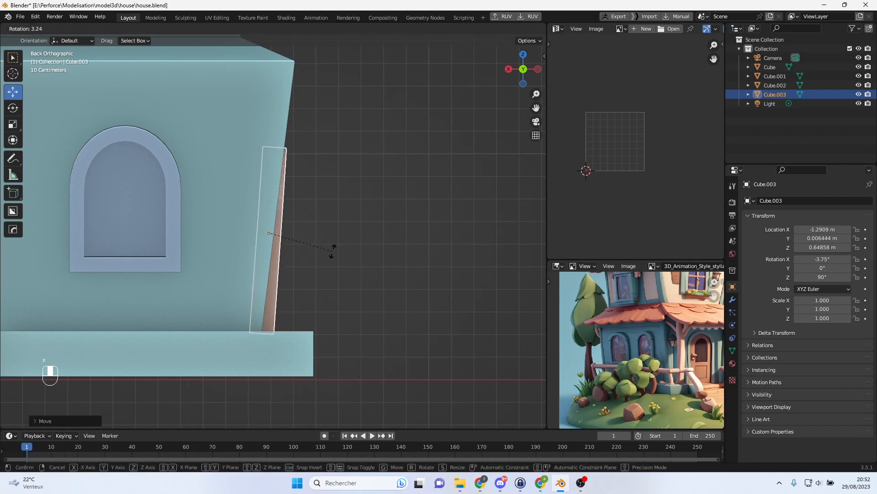
click(333, 254)
drag(298, 238, 303, 238)
- Move the upper edge of the house's door-side wall inward along X to make the wall steeper
middle_drag(327, 246, 117, 248)
click(352, 224)
key(Tab)
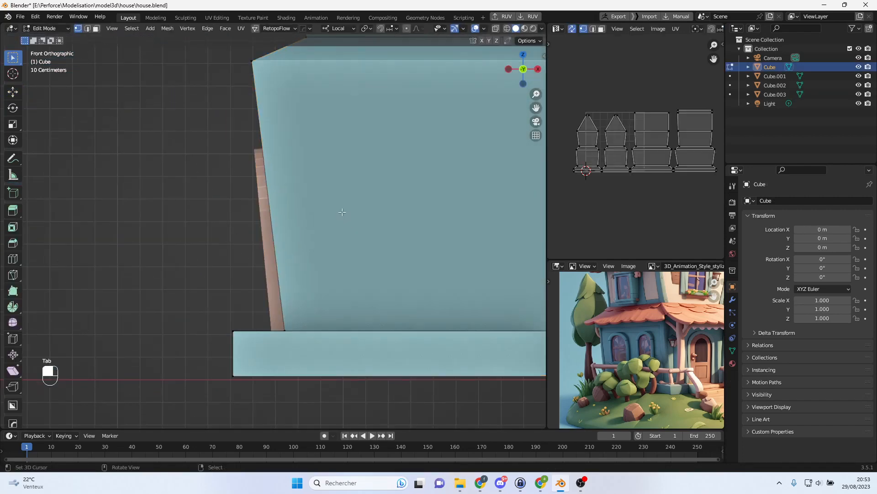
middle_drag(314, 120, 291, 107)
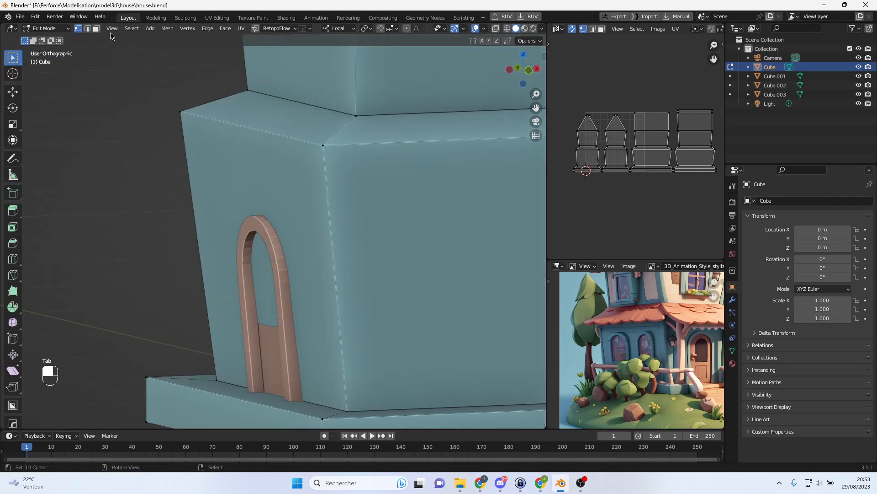
click(89, 31)
right_click(279, 138)
alt+middle_drag(333, 206, 310, 205)
key(g)
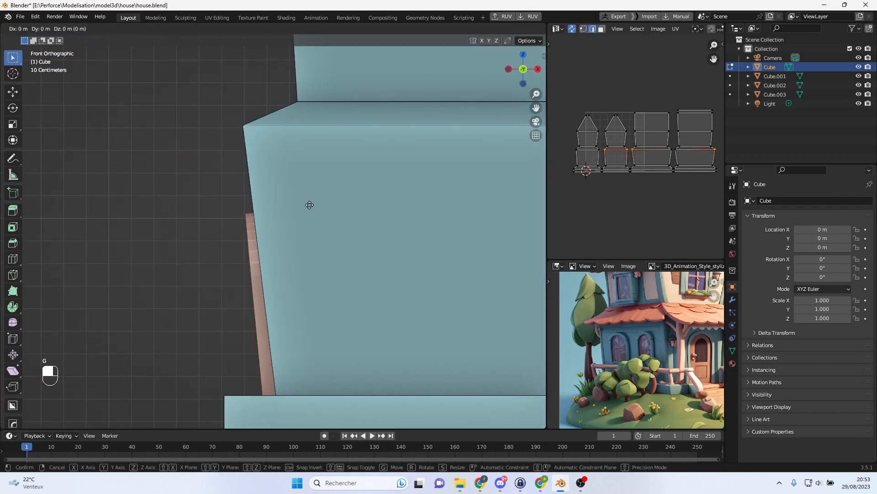
key(x)
key(x)
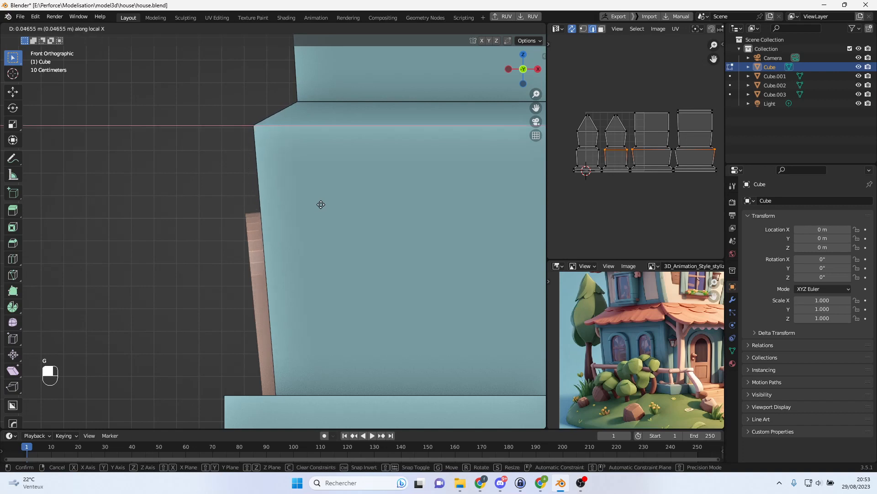
click(331, 206)
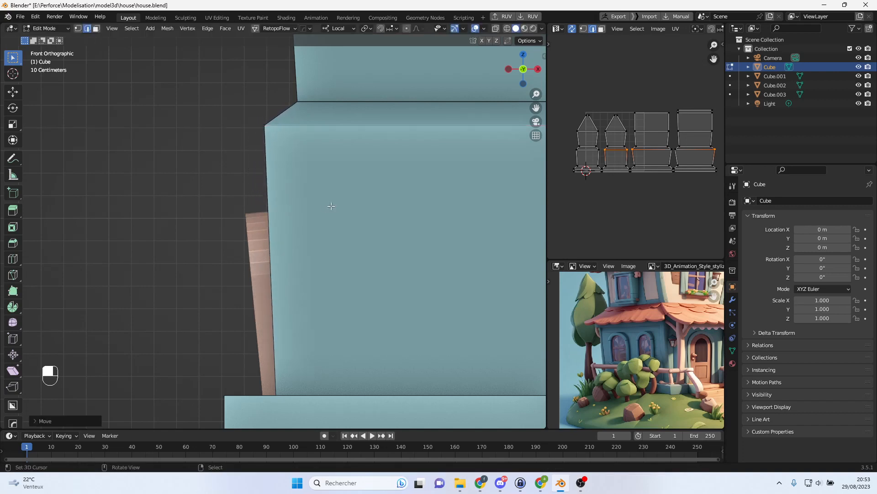
key(Tab)
- Rotate the door to about -0.77° around X and shift it against the steeper wall
click(266, 269)
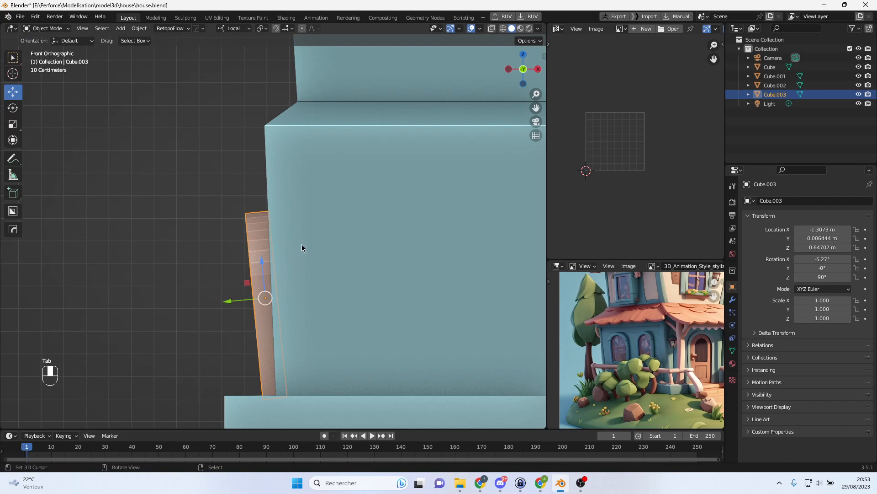
key(r)
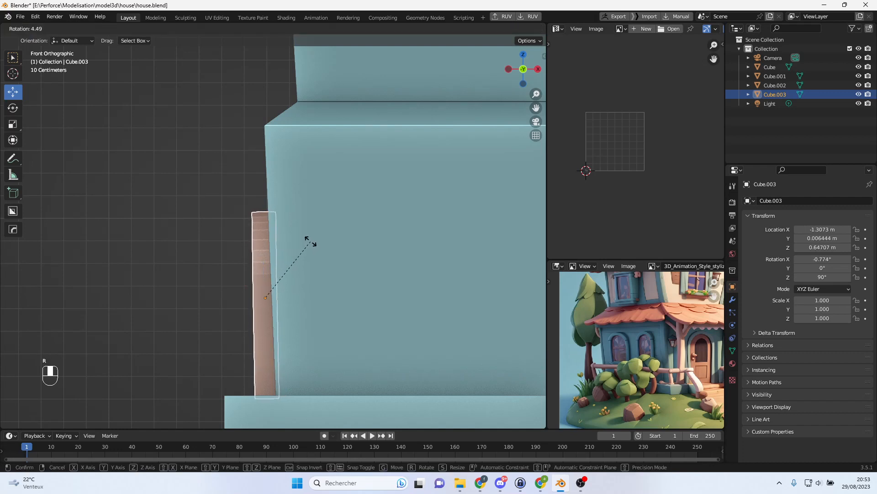
click(302, 255)
drag(237, 300, 242, 299)
middle_drag(241, 299, 317, 242)
scroll(287, 286, up, 3)
scroll(288, 287, up, 2)
key(Tab)
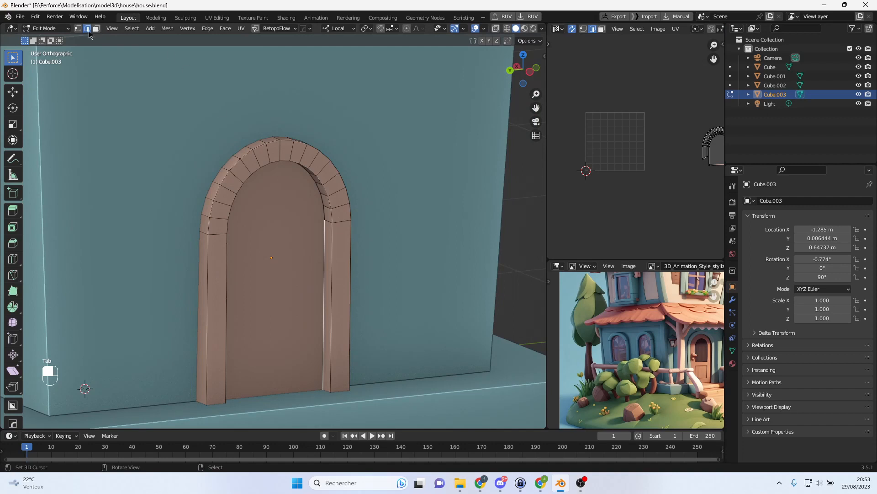
click(96, 29)
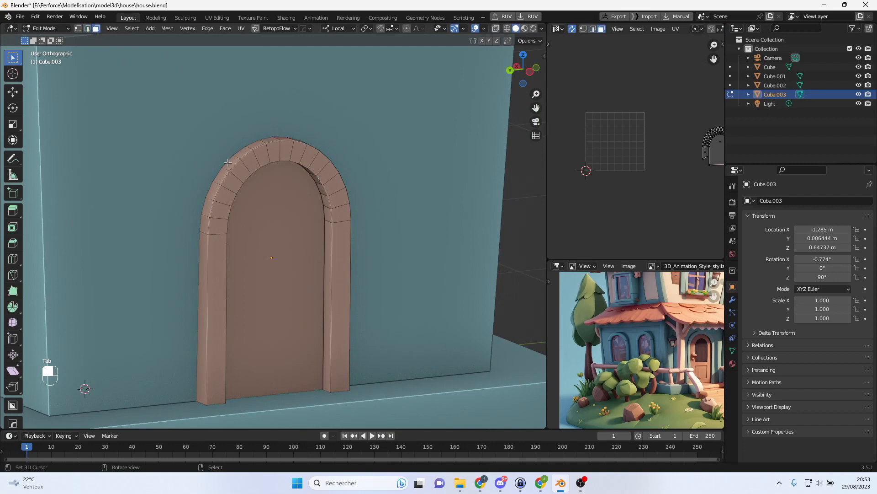
right_click(268, 211)
alt+middle_drag(298, 215, 331, 197)
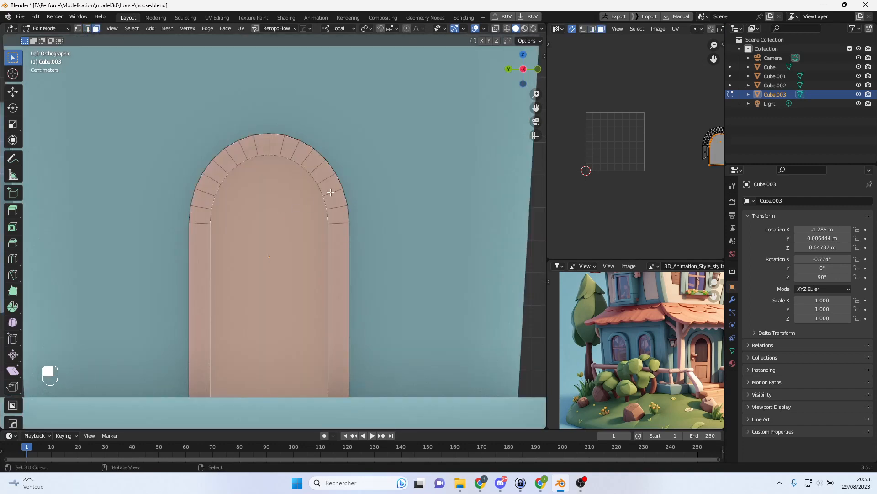
key(i)
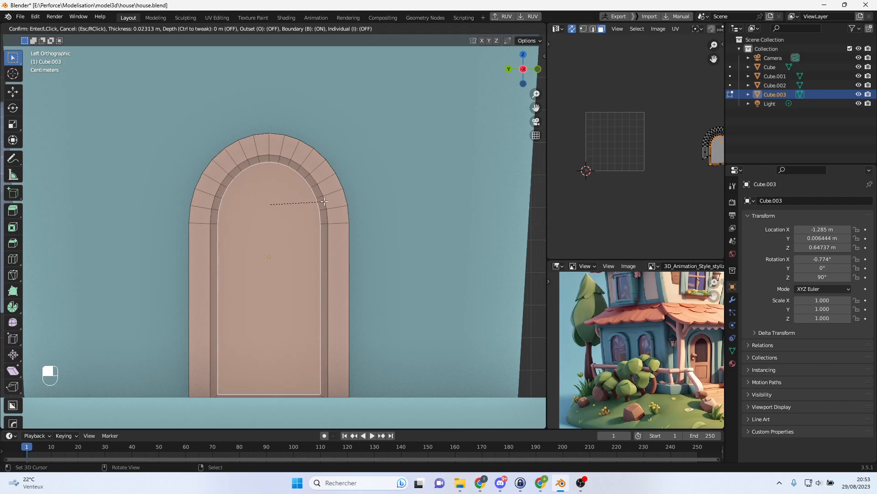
key(Escape)
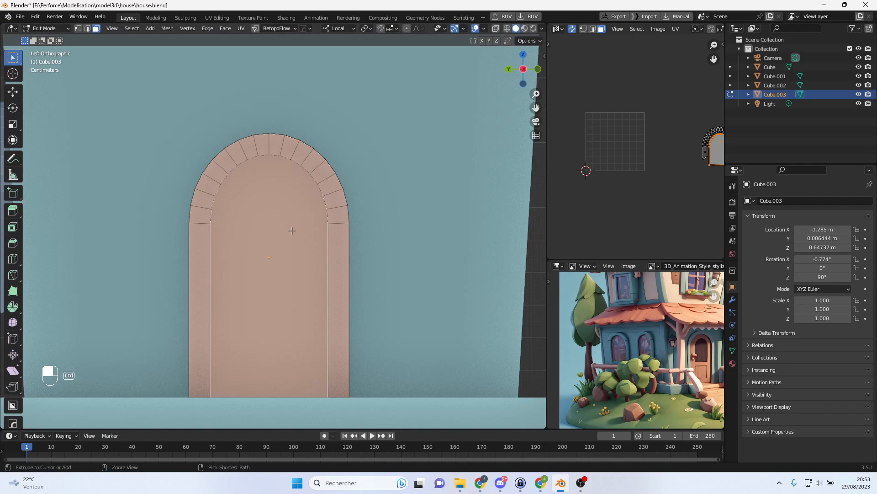
key(ctrl+z)
scroll(281, 235, down, 1)
middle_drag(282, 235, 322, 238)
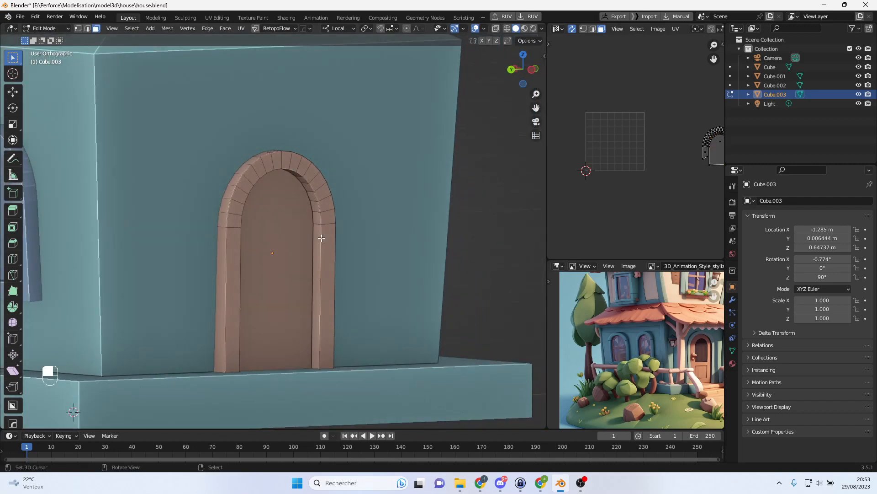
alt+middle_drag(322, 237, 324, 236)
click(323, 236)
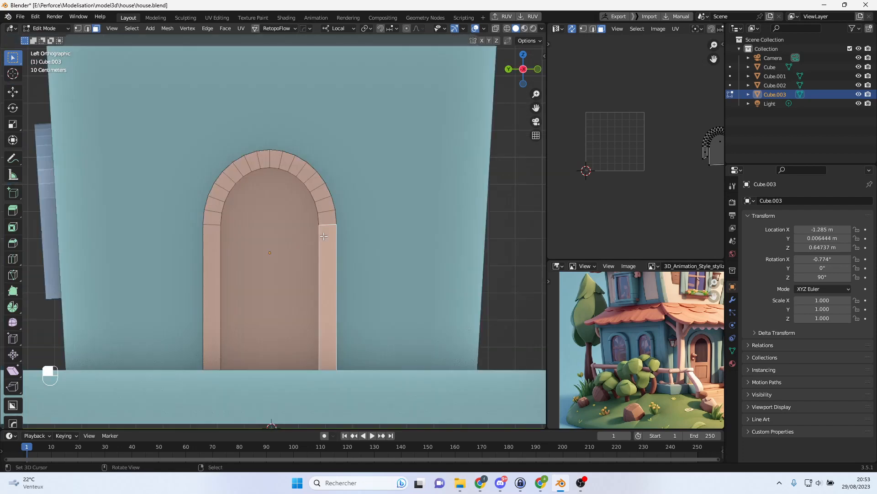
scroll(307, 237, up, 2)
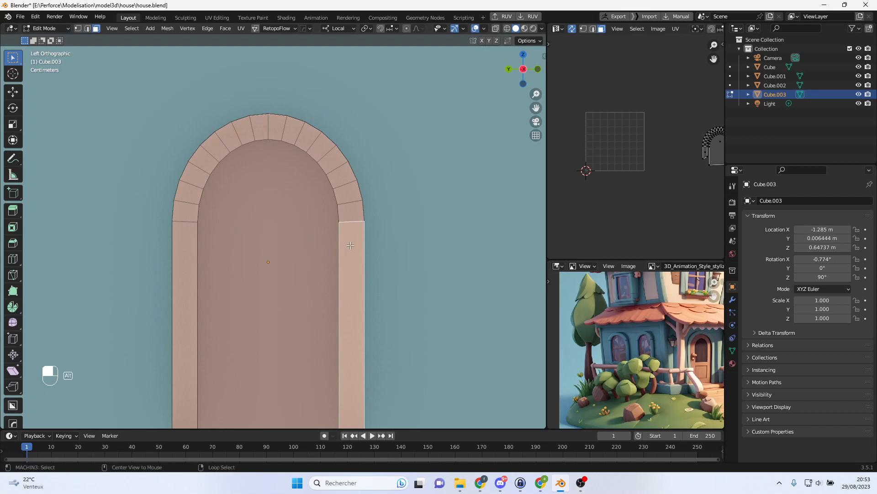
scroll(326, 238, down, 1)
mouse_move(327, 239)
middle_down()
mouse_move(354, 249)
mouse_move(325, 243)
middle_up()
- Scale the door to about 1.125 along its local X axis and 1.08 along its local Z axis
key(Tab)
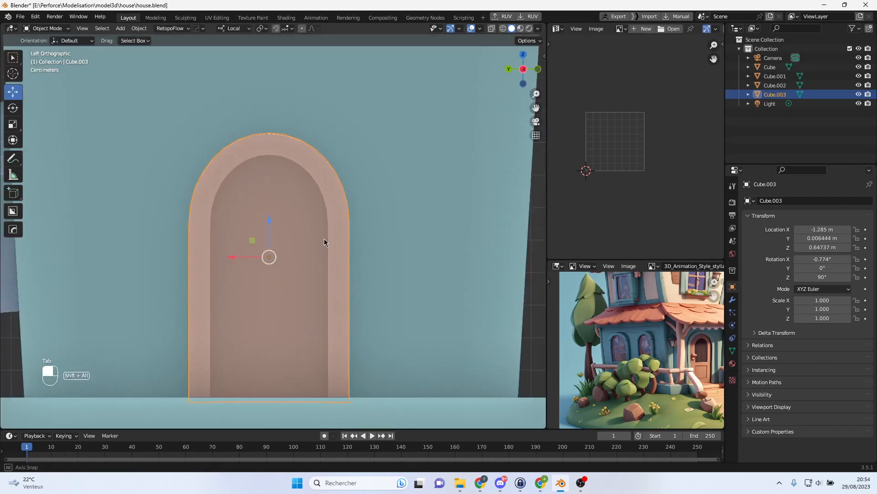
key(s)
key(y)
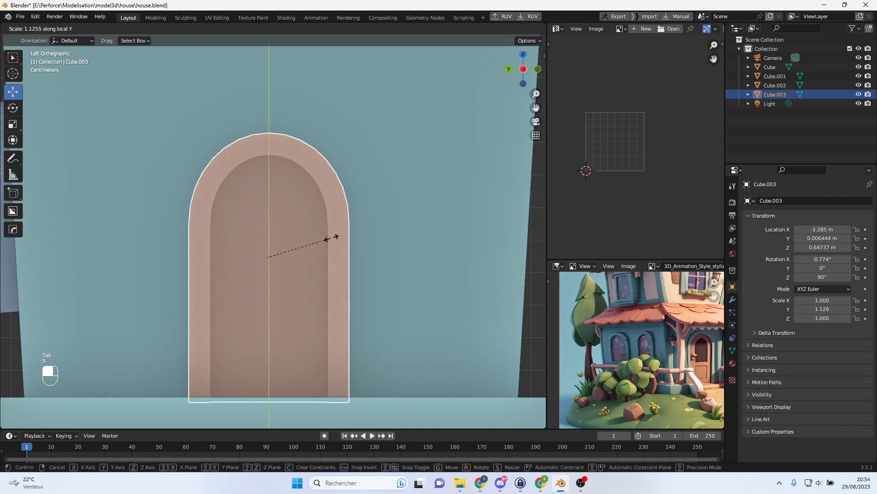
key(Escape)
key(s)
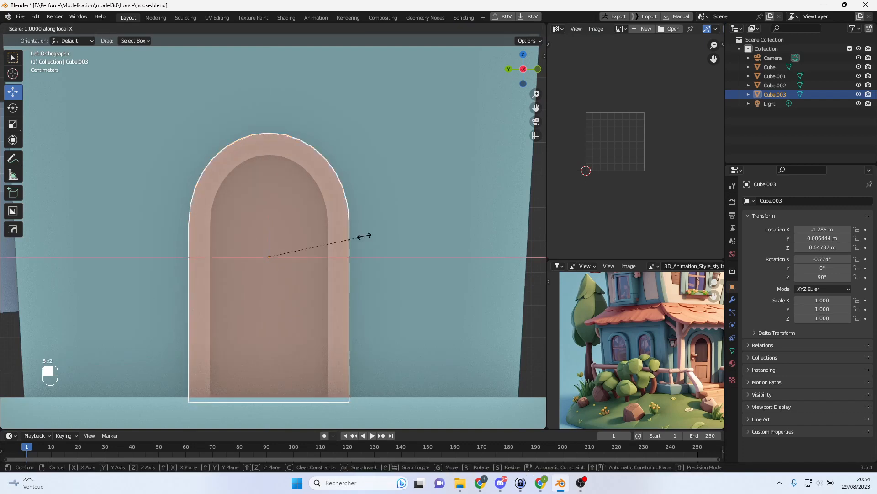
key(x)
click(372, 237)
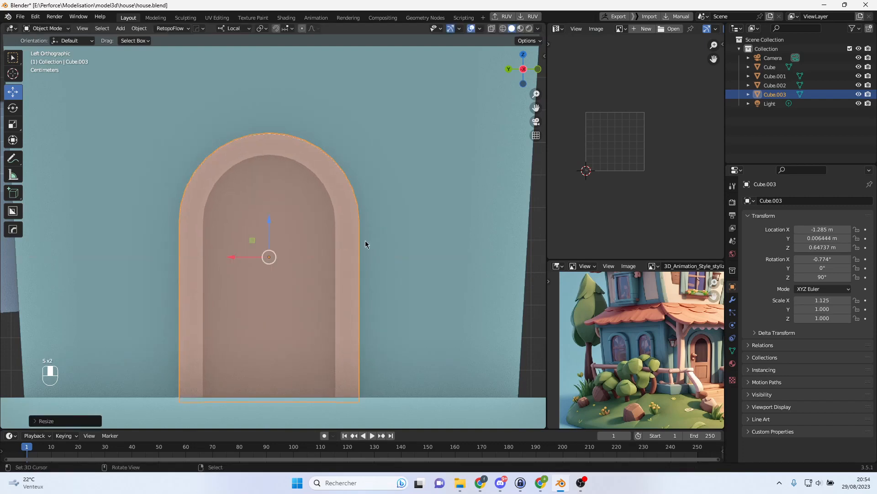
key(s)
key(z)
click(372, 239)
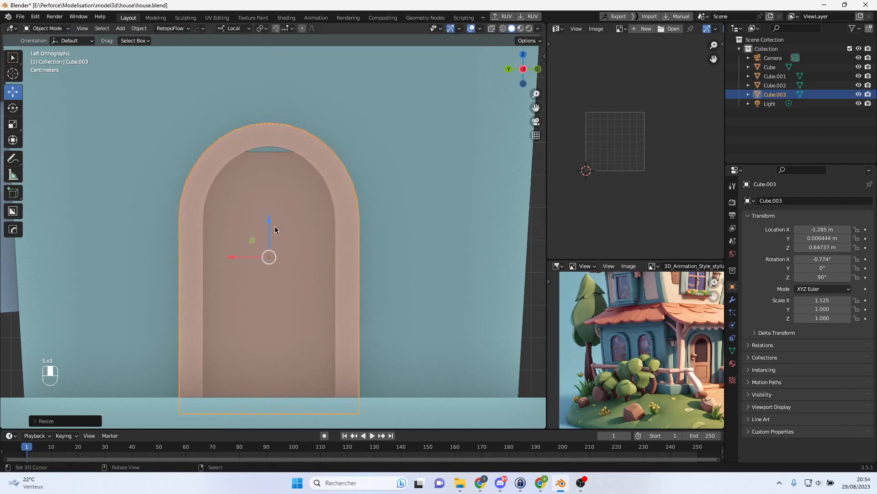
- Raise the scaled door to about Z 0.68 m and shift it to about X -1.297 m against the wall
key(g)
click(268, 228)
middle_drag(268, 228, 313, 242)
drag(314, 249, 318, 249)
middle_drag(361, 242, 264, 237)
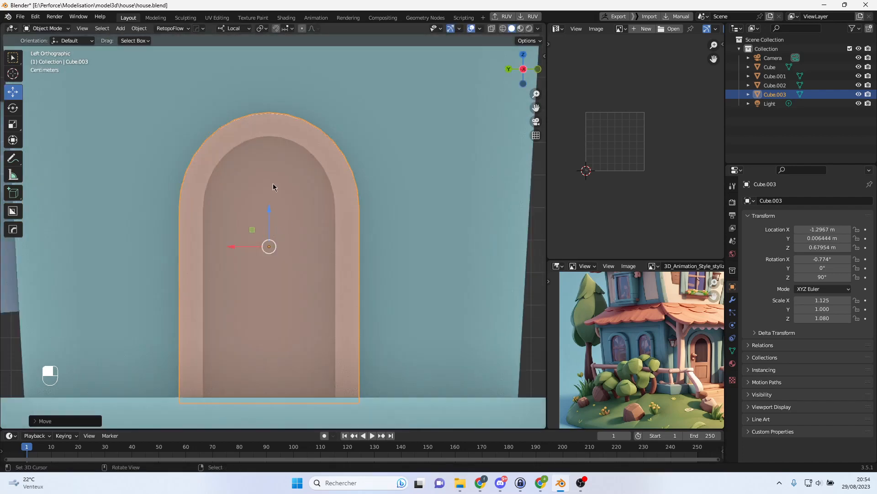
- Duplicate the door's inner panel face in place and separate the copy into its own object
key(Tab)
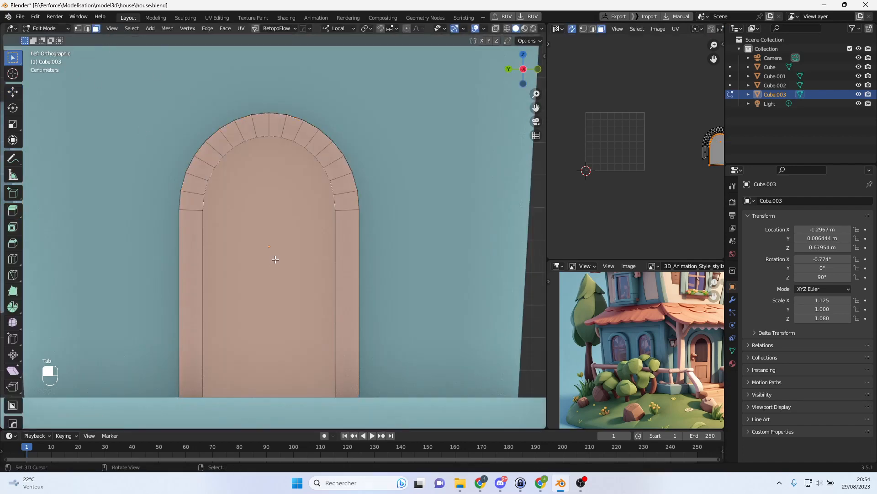
middle_drag(276, 260, 329, 264)
key(ctrl+KP_1)
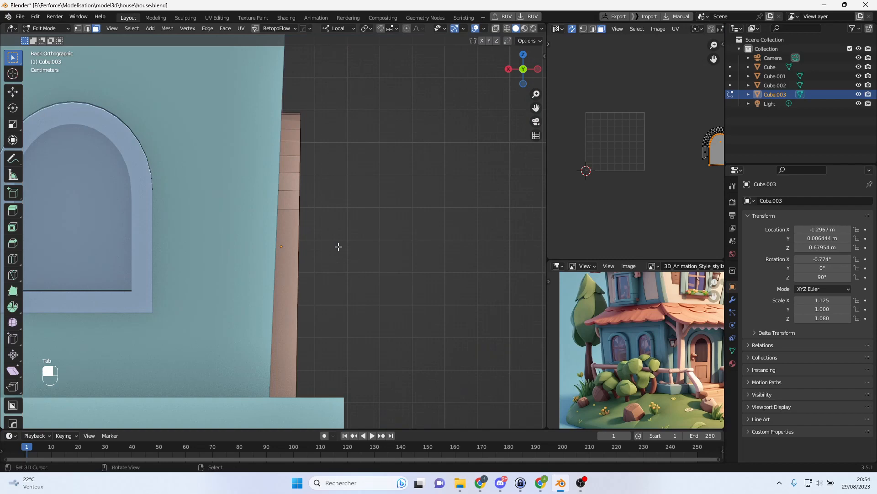
key(shift+d)
right_click(373, 246)
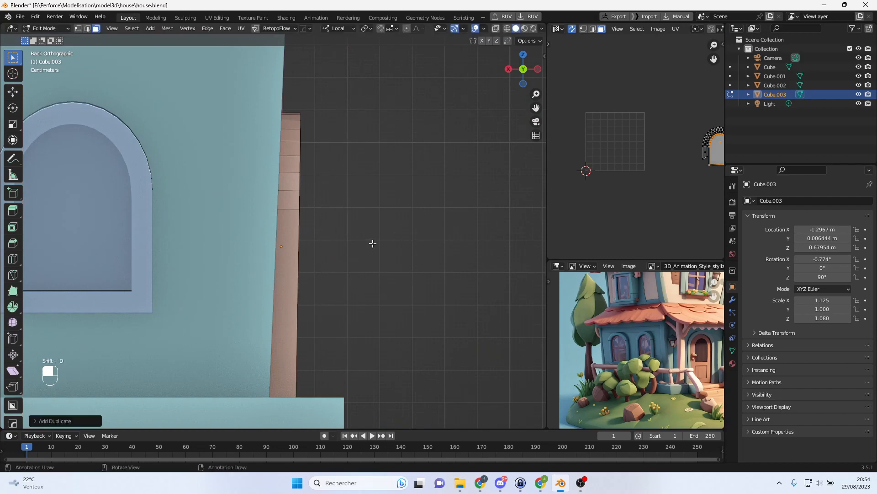
key(p)
click(371, 243)
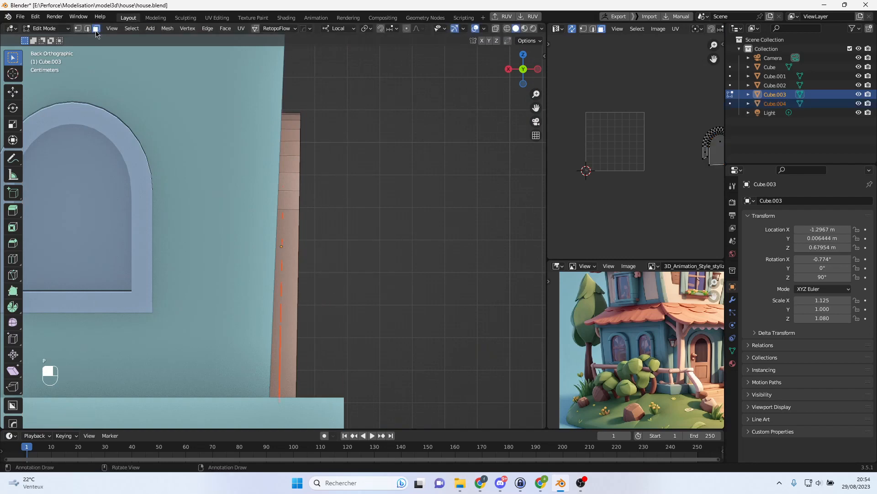
- Leave mesh editing and pull the separated panel out along its local Y axis, well in front of the frame
middle_drag(331, 221, 293, 227)
key(Tab)
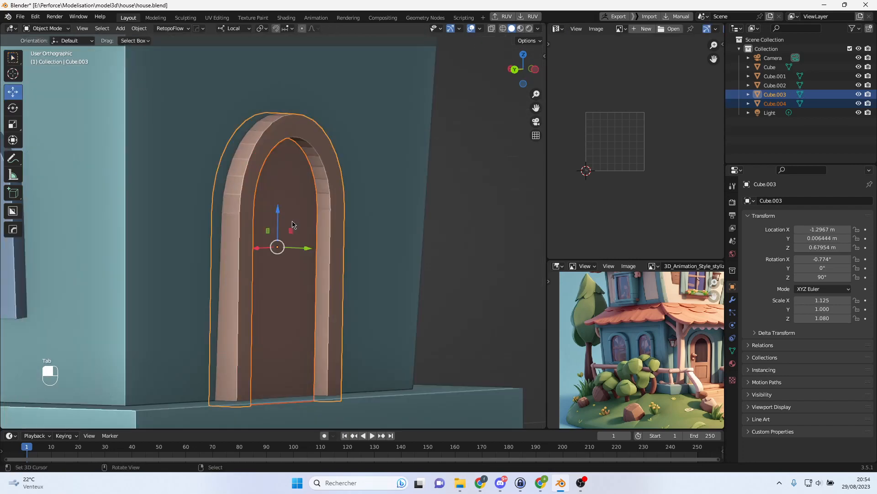
click(299, 223)
drag(305, 251, 448, 252)
- Delete the original inner panel face from the door frame, leaving only the arched surround
click(303, 242)
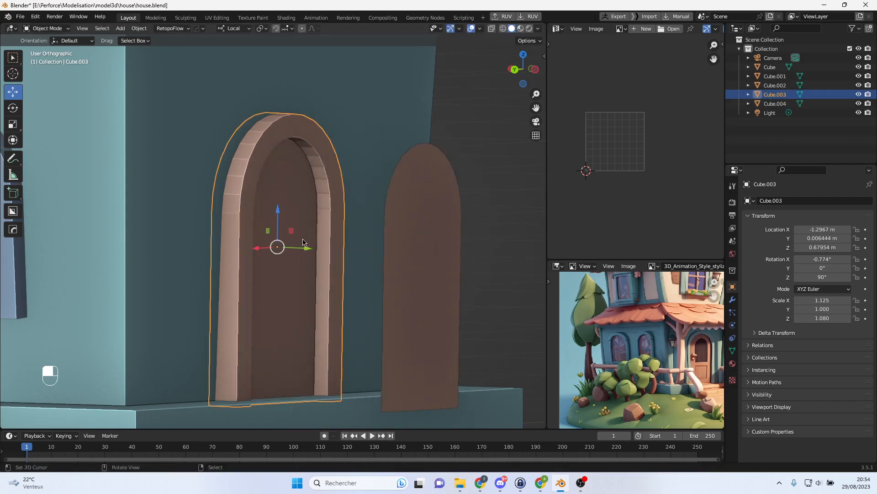
key(Tab)
key(Delete)
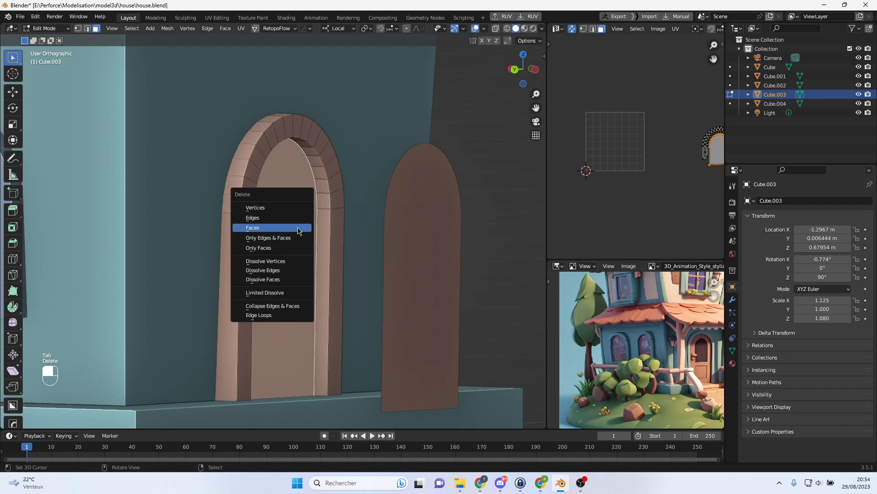
click(299, 227)
key(Tab)
- Move the separate door panel back inside the arched frame, to about X -1.308 m
click(417, 248)
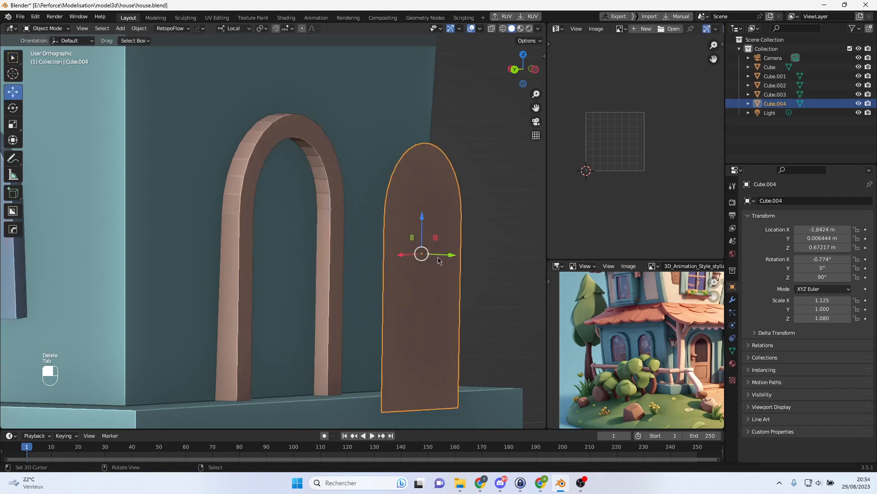
drag(449, 257, 307, 236)
mouse_move(359, 249)
alt+mouse_down()
mouse_move(321, 242)
mouse_move(347, 258)
mouse_move(368, 257)
mouse_move(326, 264)
mouse_move(354, 259)
alt+mouse_up()
- Extrude the door panel's face outward by about 0.025 m to give it thickness
key(e)
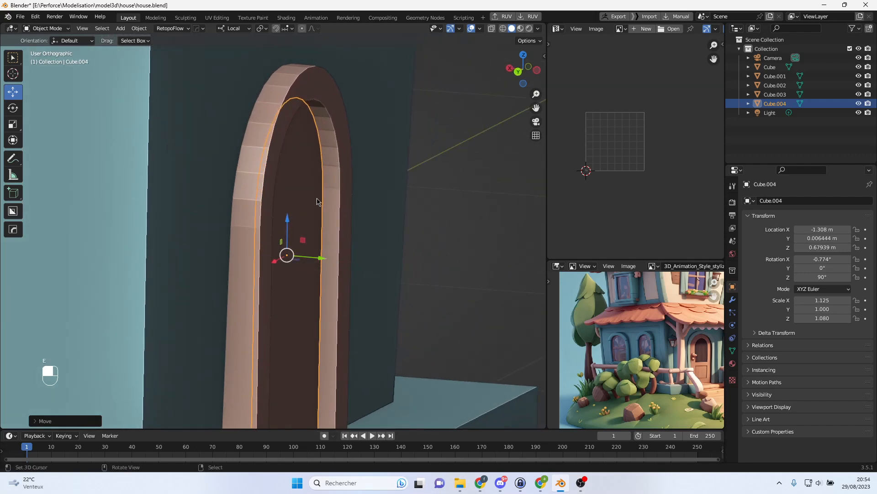
key(Tab)
key(Tab)
key(Tab)
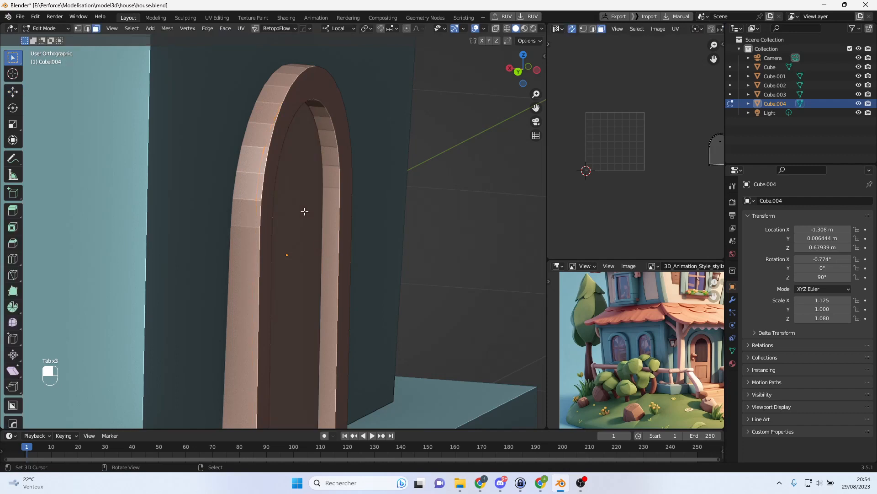
key(e)
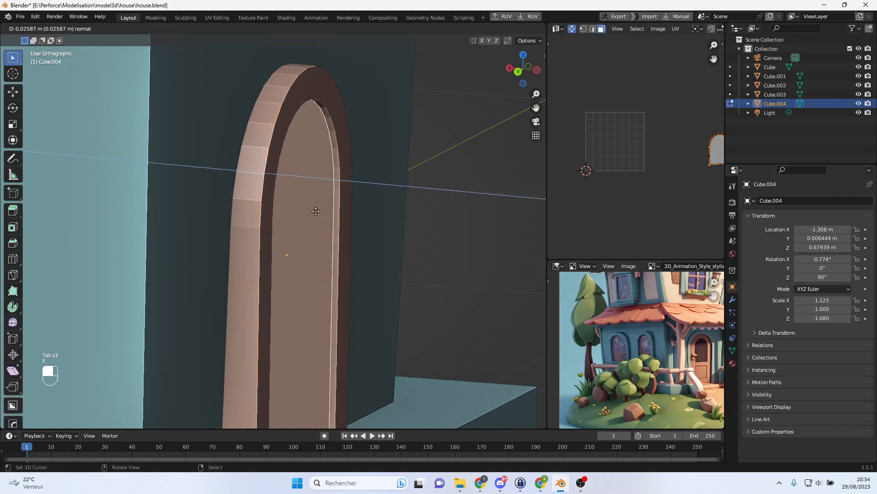
click(313, 211)
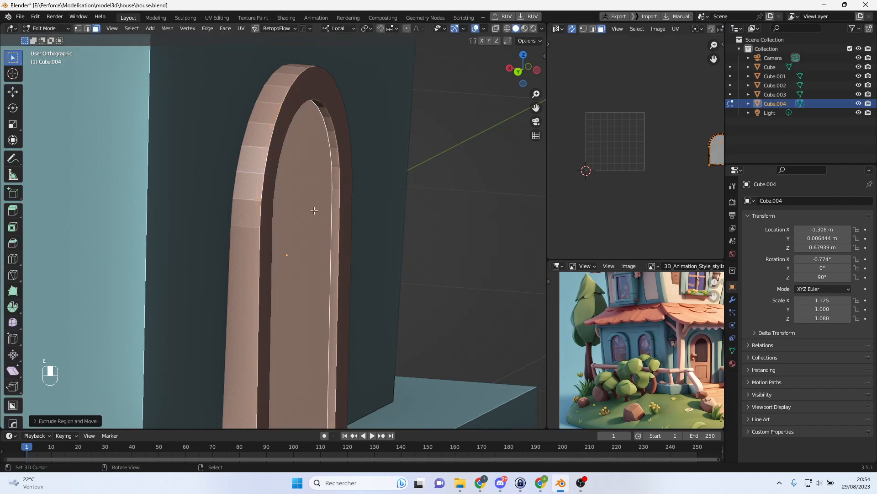
key(Tab)
- Pull the thickened panel out to about X -1.396 m and inset its front face by about 0.03 m
drag(312, 257, 355, 261)
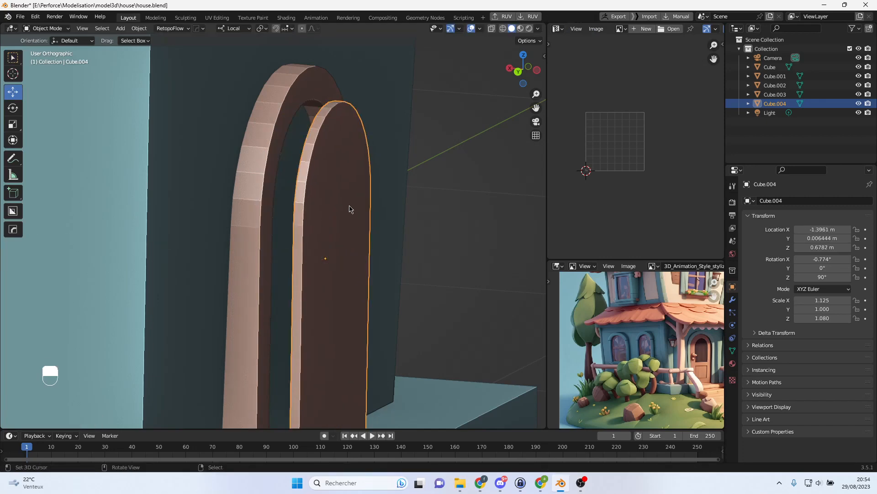
key(Tab)
middle_drag(347, 205, 286, 220)
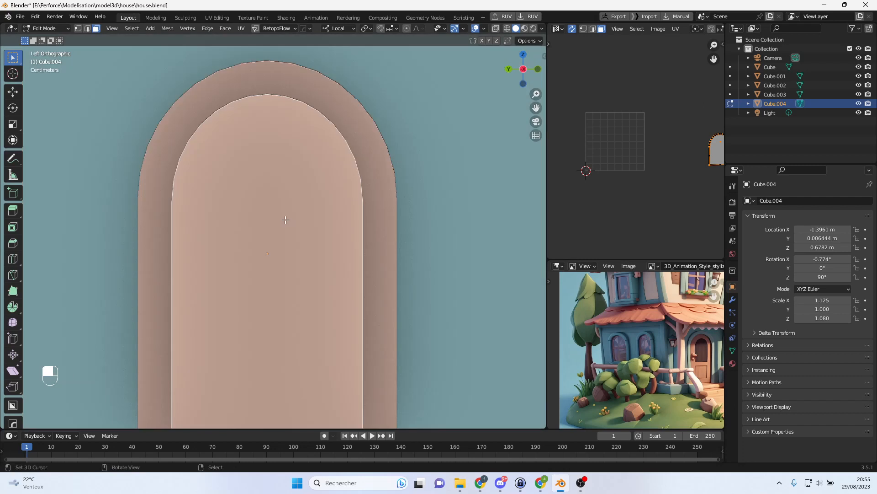
key(i)
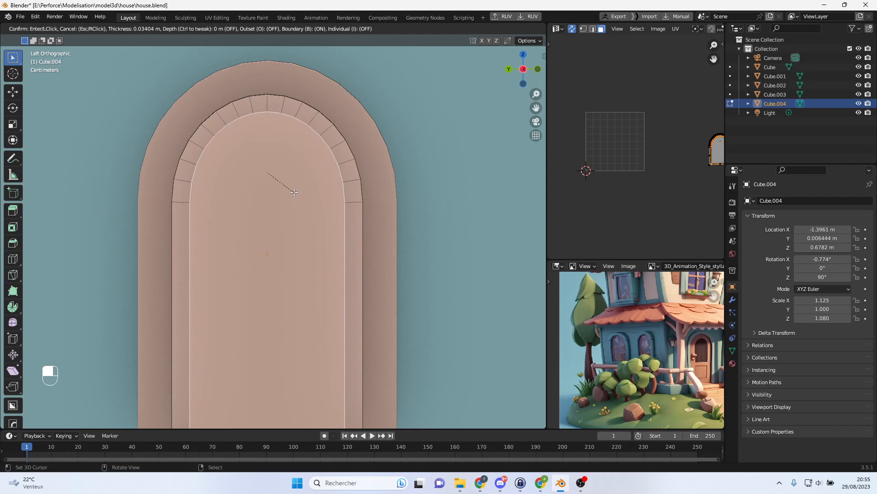
click(297, 196)
- Add a loop cut across each vertical side of the door panel's inset border, near mid-height
scroll(296, 197, down, 3)
shift+middle_drag(292, 231, 293, 199)
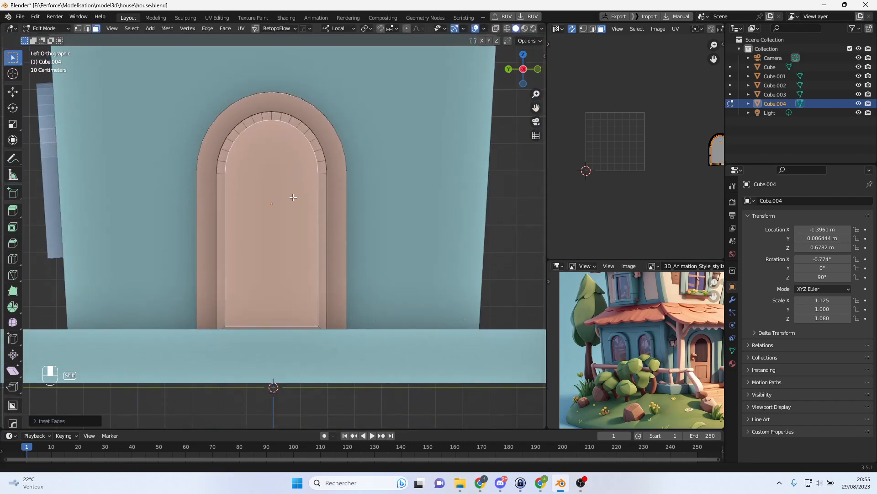
scroll(293, 199, up, 2)
key(ctrl+r)
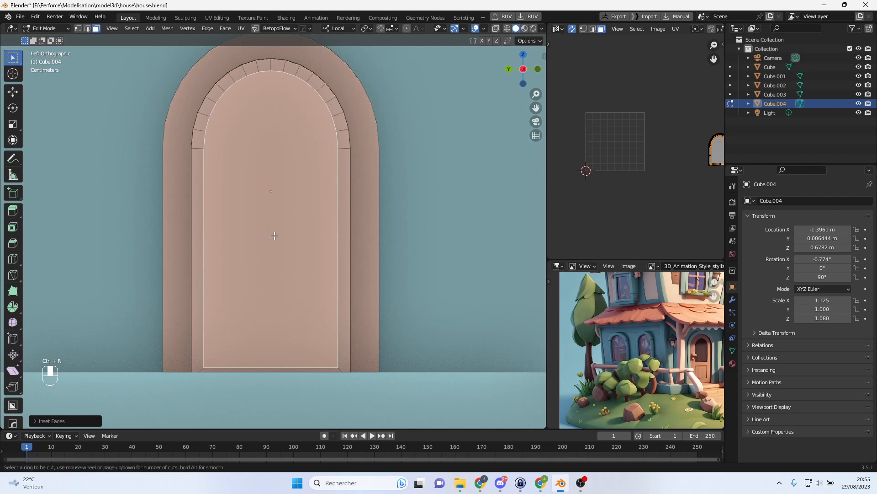
middle_drag(297, 239, 319, 245)
scroll(278, 246, up, 2)
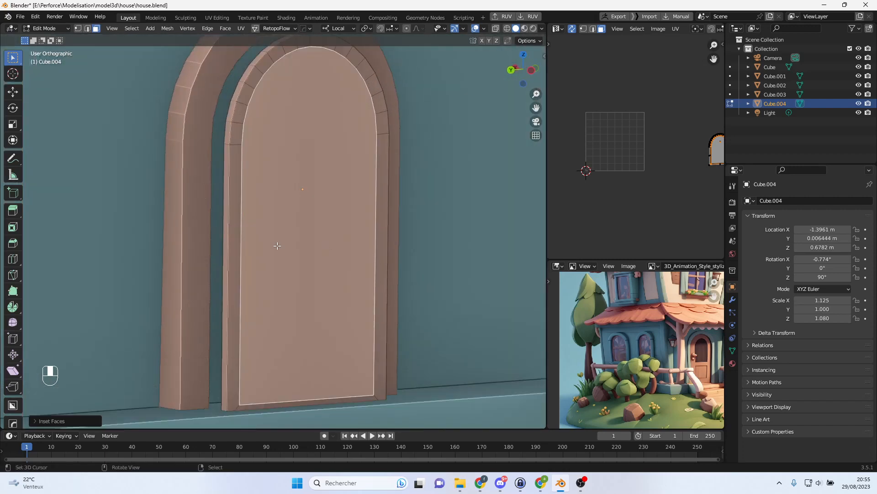
middle_drag(280, 246, 277, 247)
scroll(255, 254, up, 1)
scroll(255, 254, down, 2)
key(ctrl+r)
click(270, 262)
click(269, 260)
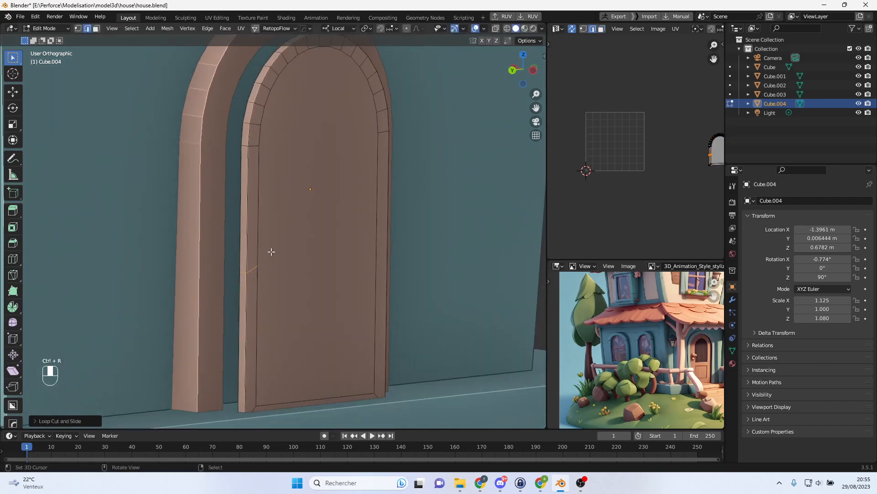
key(ctrl+r)
click(381, 254)
click(381, 254)
- Select both border cuts and flatten them to the same height by scaling to 0 along Z
alt+shift+right_click(253, 271)
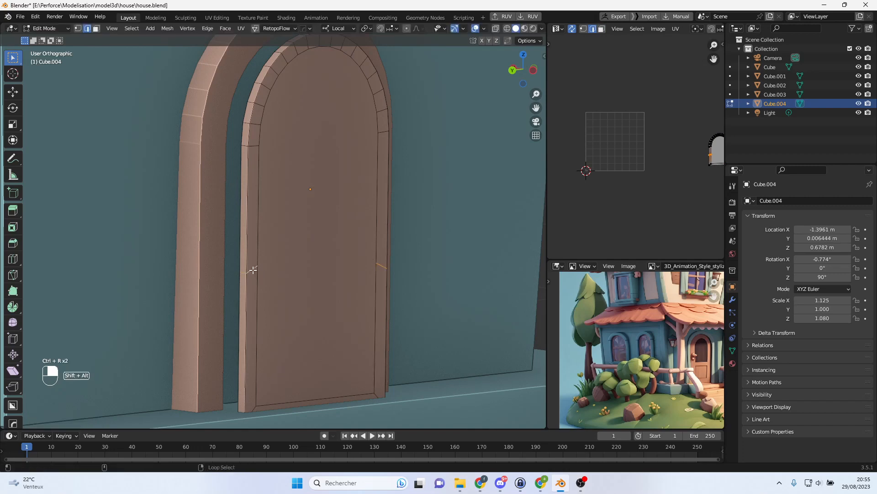
key(s)
key(z)
key(0)
click(277, 272)
alt+middle_drag(277, 271, 232, 268)
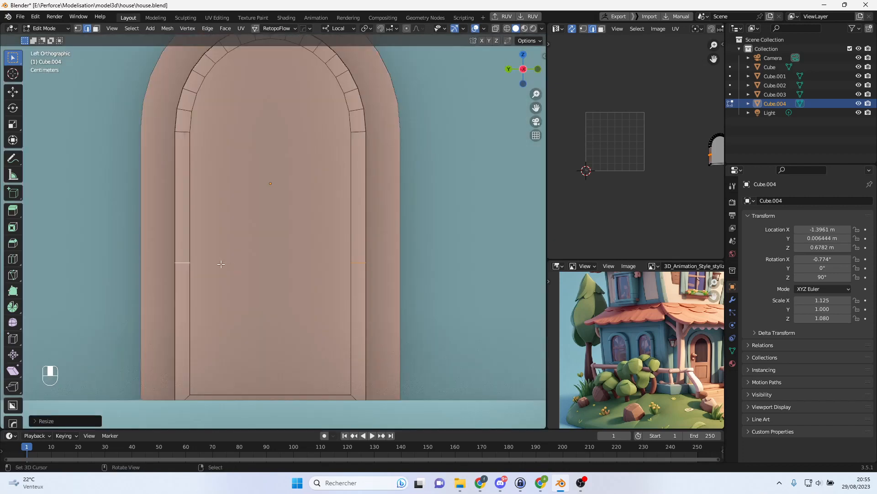
- Knife-cut a horizontal edge across the door panel's inner face, joining the two border cuts
key(k)
click(189, 262)
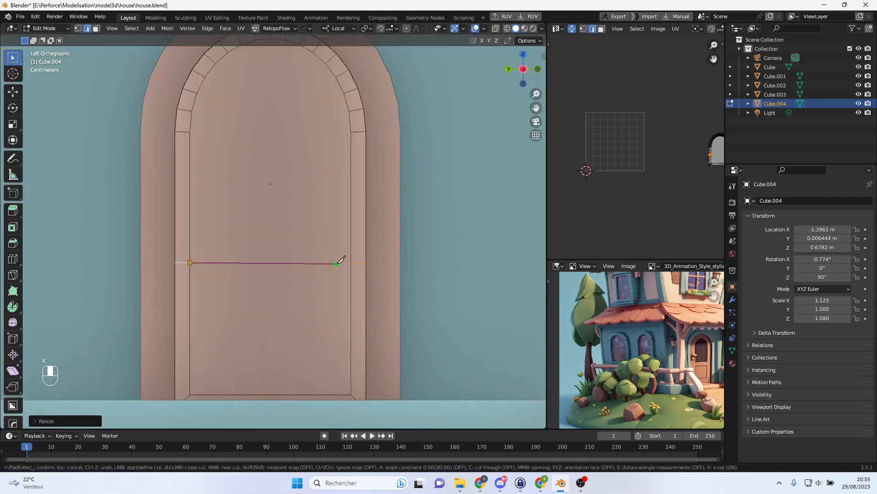
click(351, 262)
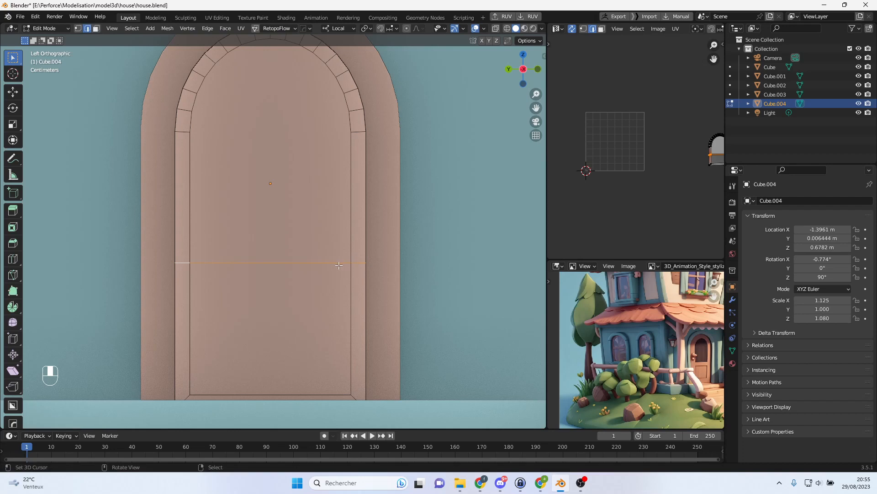
key(Return)
- Move the horizontal dividing cut along Z to slightly above the middle of the door panel
key(g)
key(z)
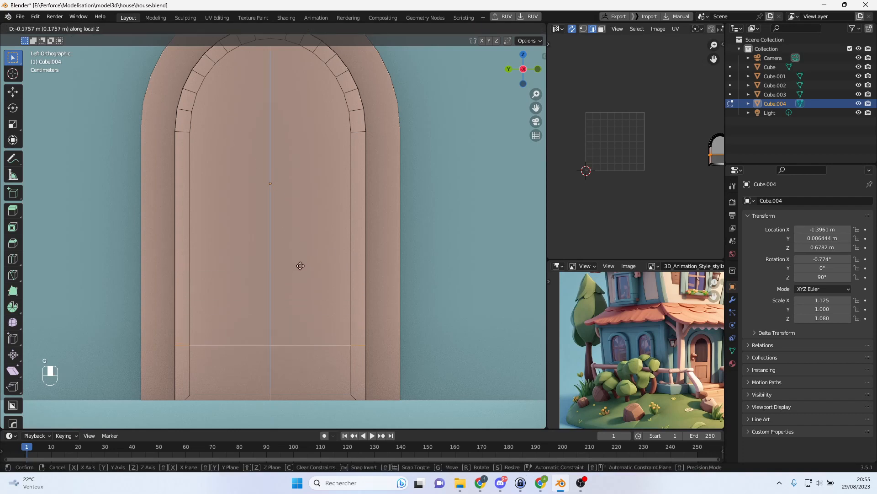
click(304, 274)
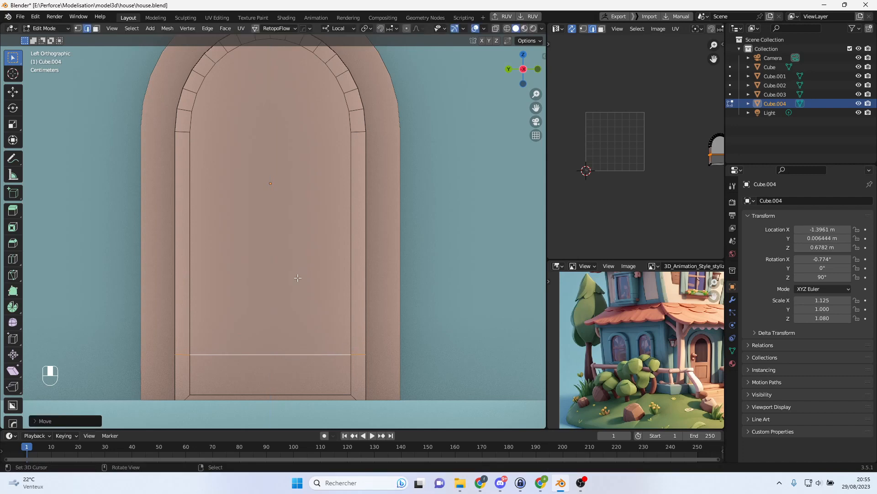
key(ctrl+r)
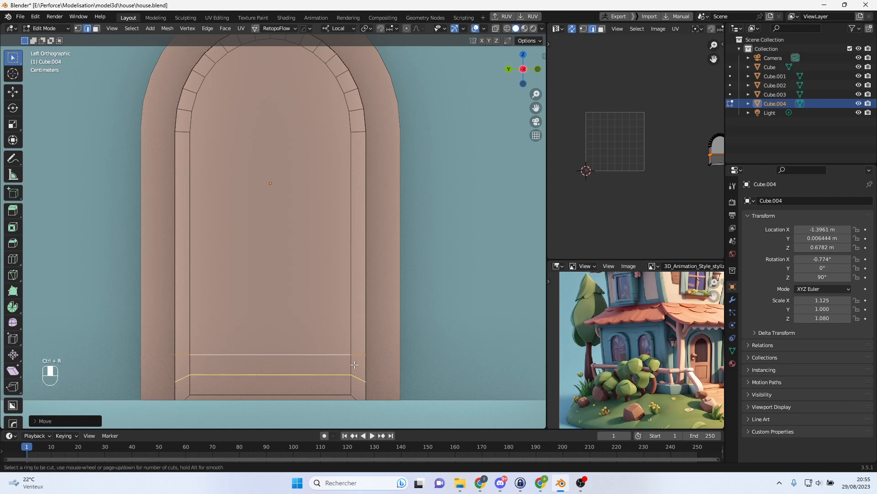
key(Escape)
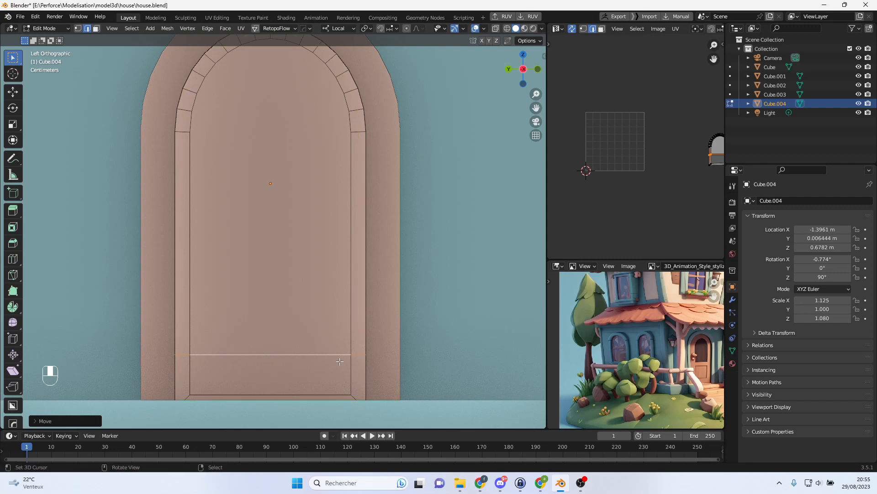
key(g)
key(z)
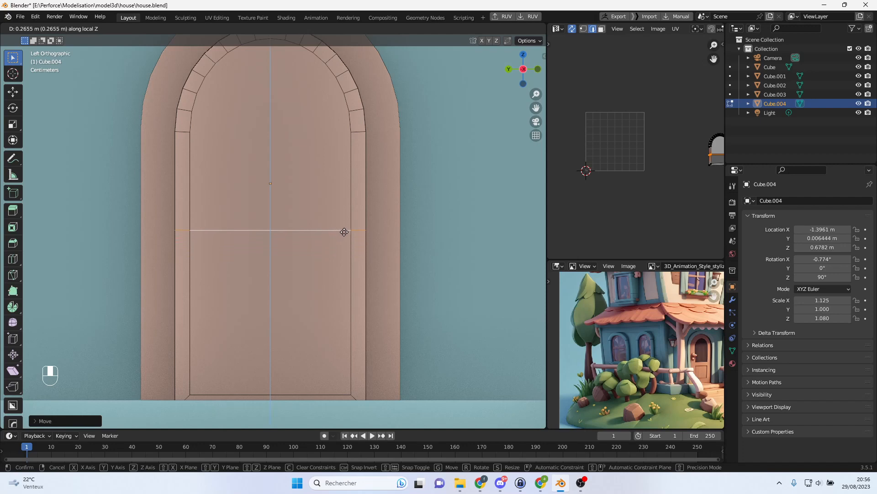
click(344, 233)
- Select the door's upper arched face and lower rectangular face and scale both down to about 0.85
click(294, 109)
click(96, 30)
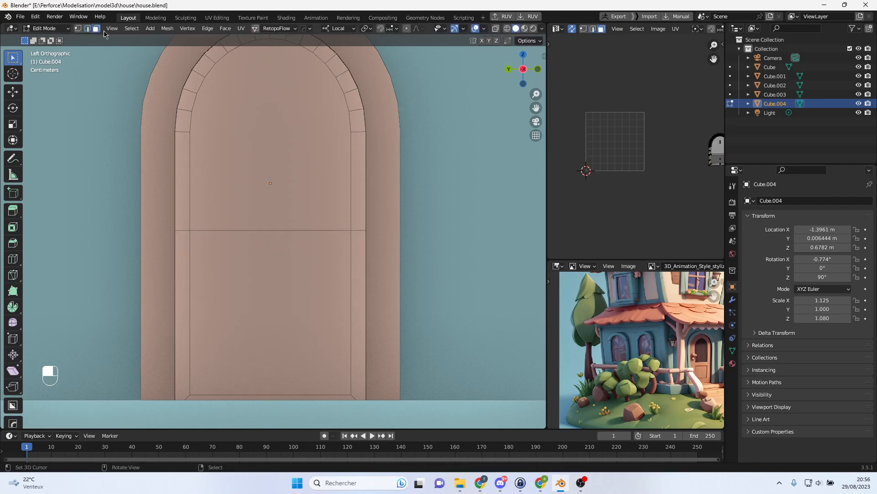
click(285, 125)
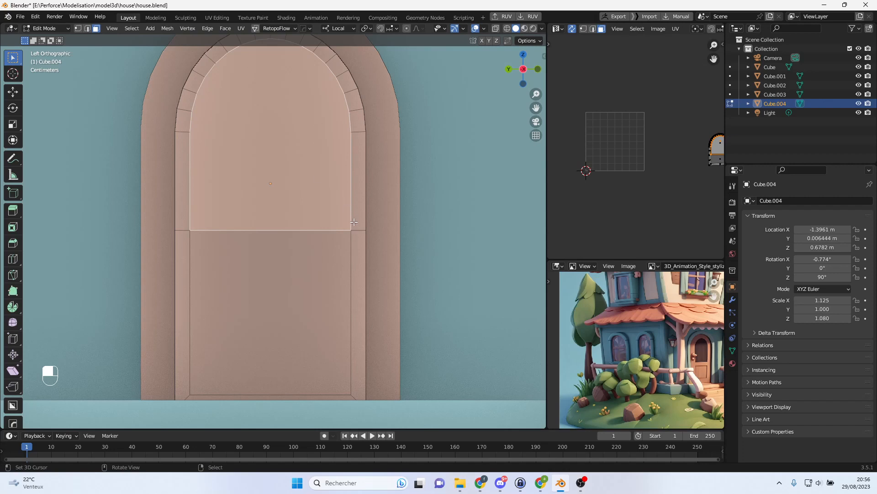
key(s)
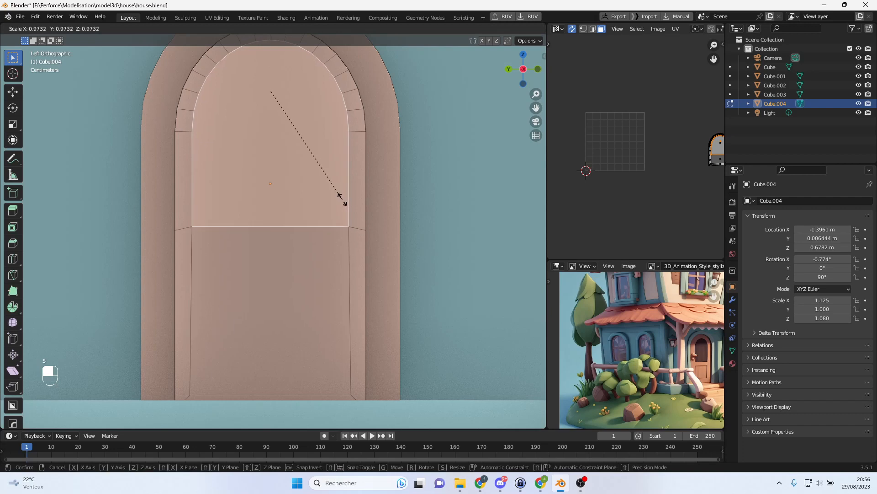
right_click(320, 193)
shift+click(320, 261)
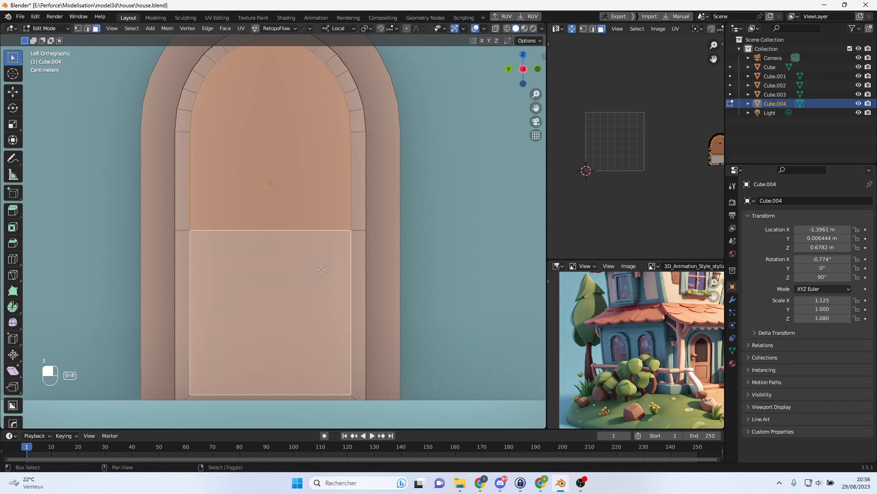
key(alt+s)
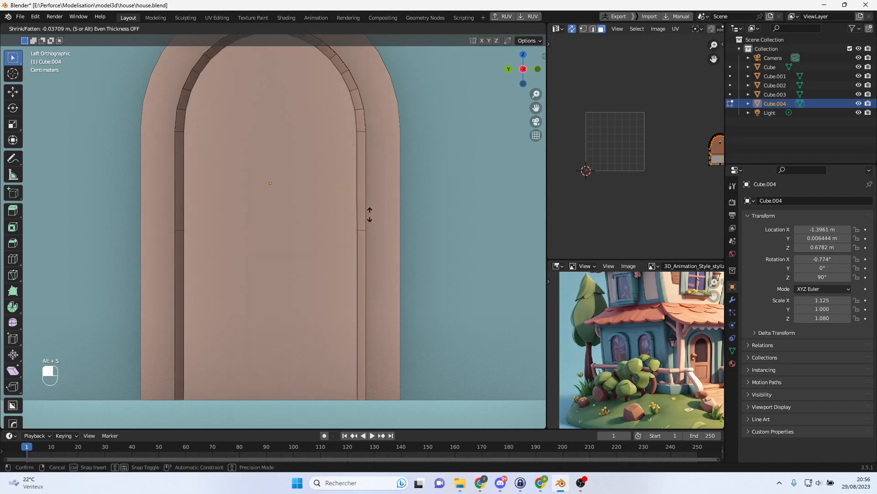
right_click(377, 193)
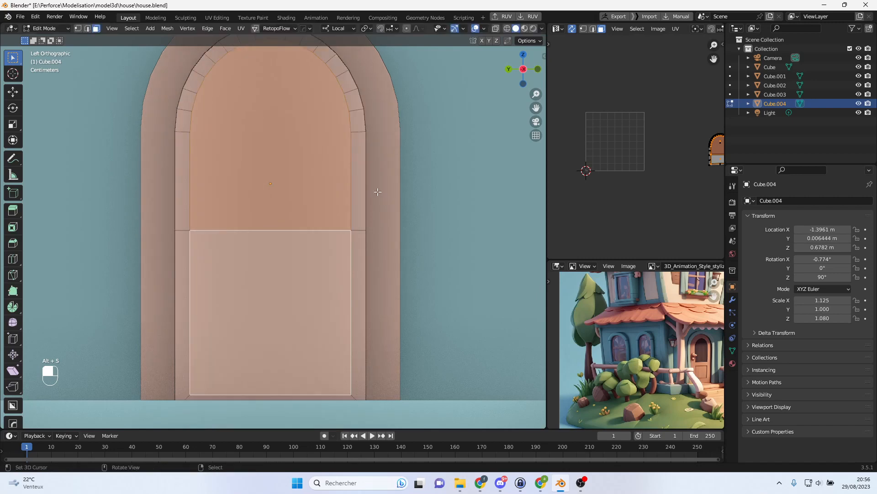
key(s)
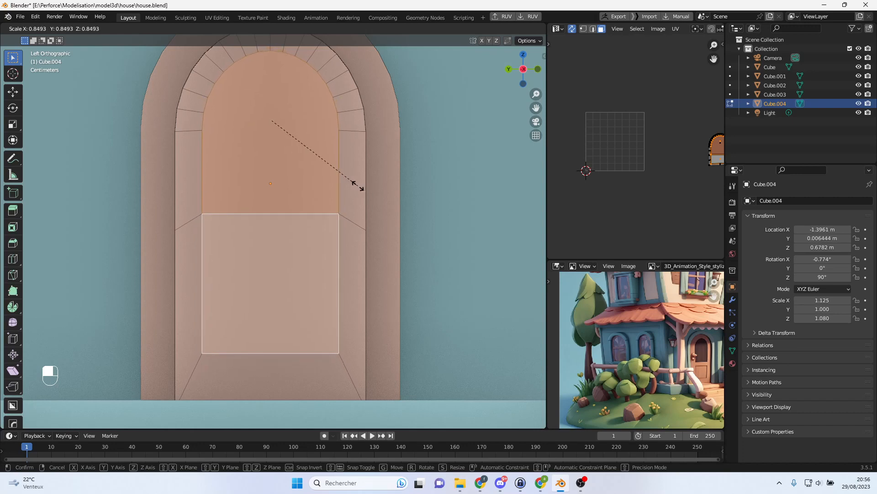
click(355, 185)
- Move the lower rectangular face down along Z by about 0.029 m
click(277, 224)
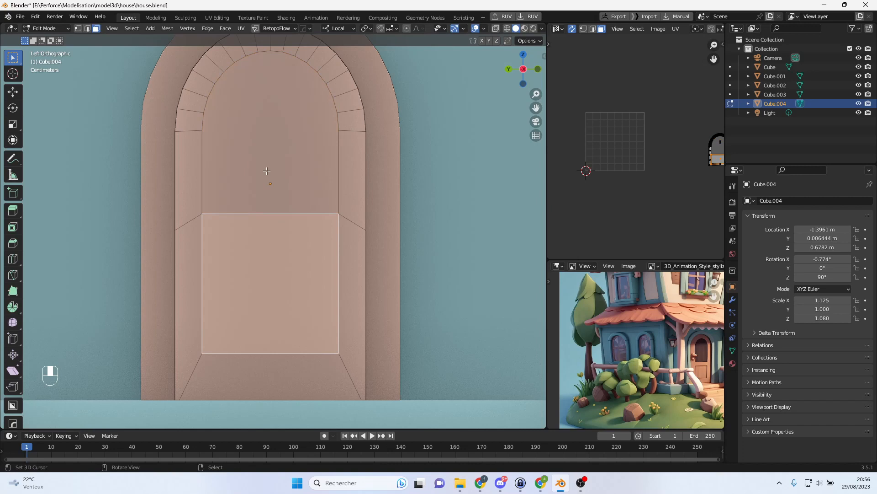
key(g)
key(z)
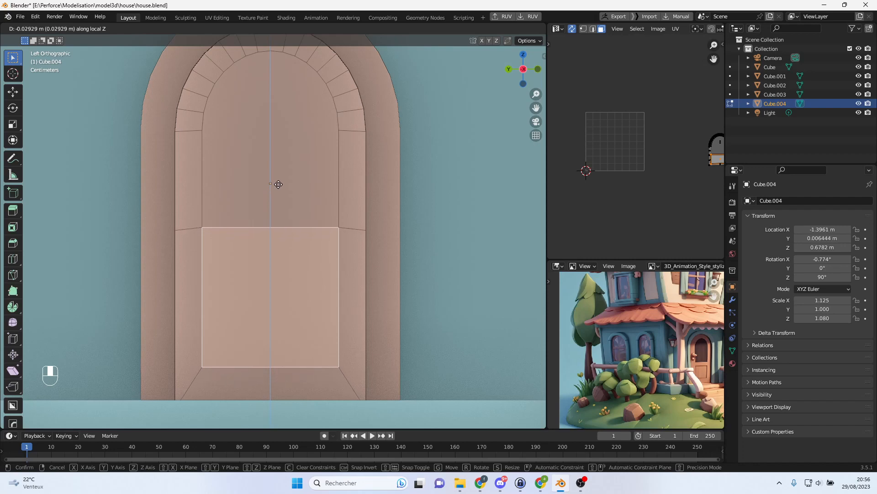
click(278, 185)
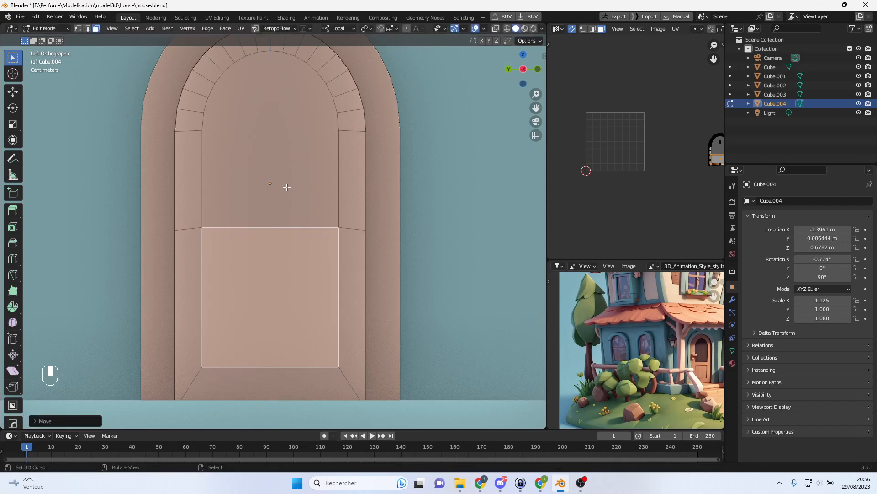
- Inset the upper and lower door faces individually by about 0.01 m
key(i)
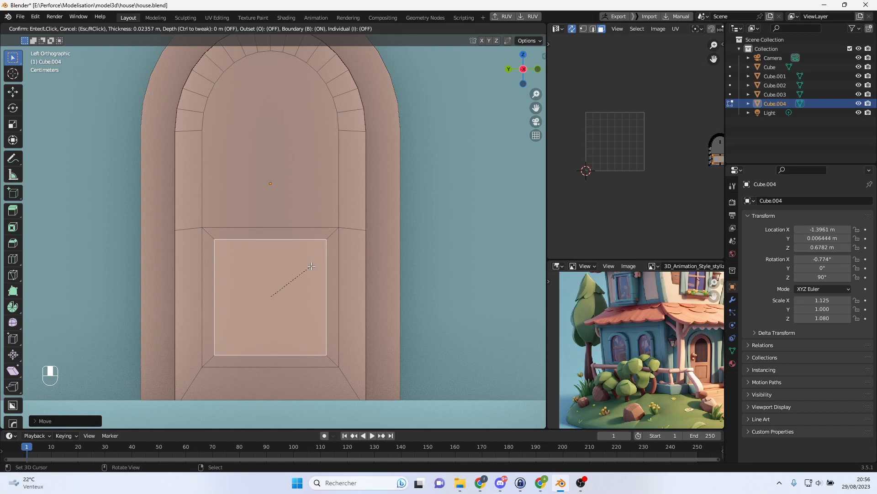
key(Escape)
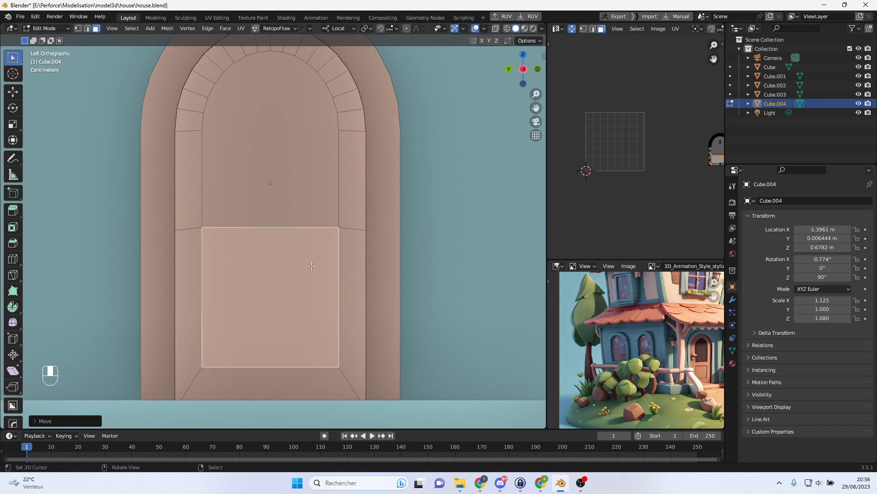
click(324, 180)
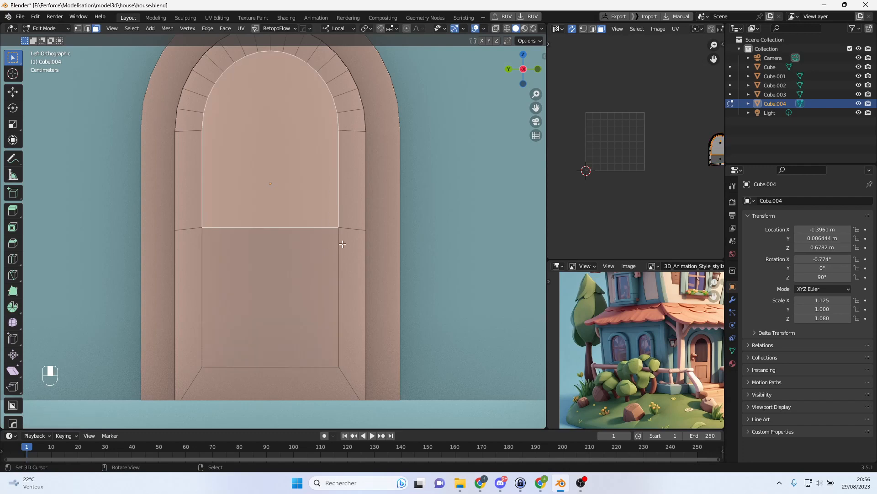
key(i)
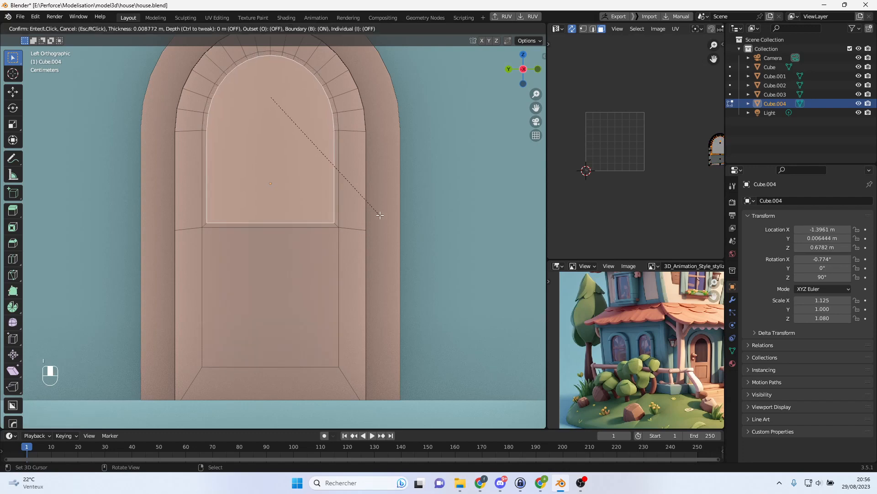
key(Escape)
shift+click(327, 264)
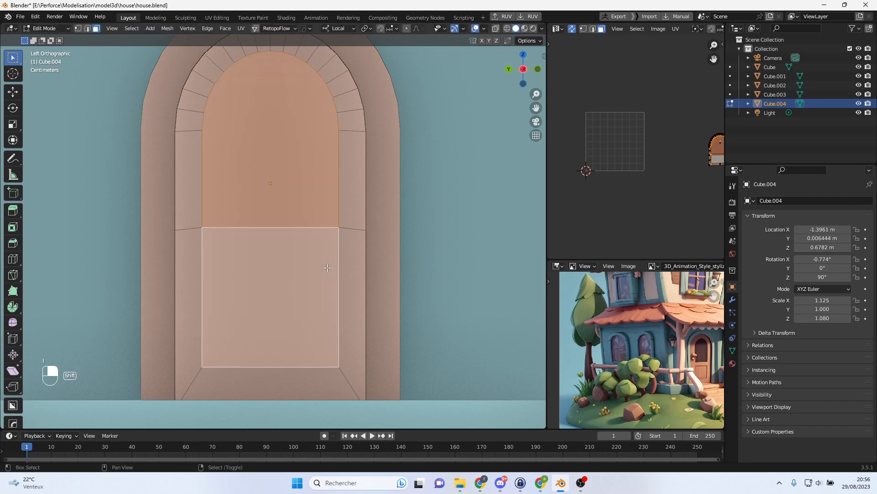
key(i)
key(i)
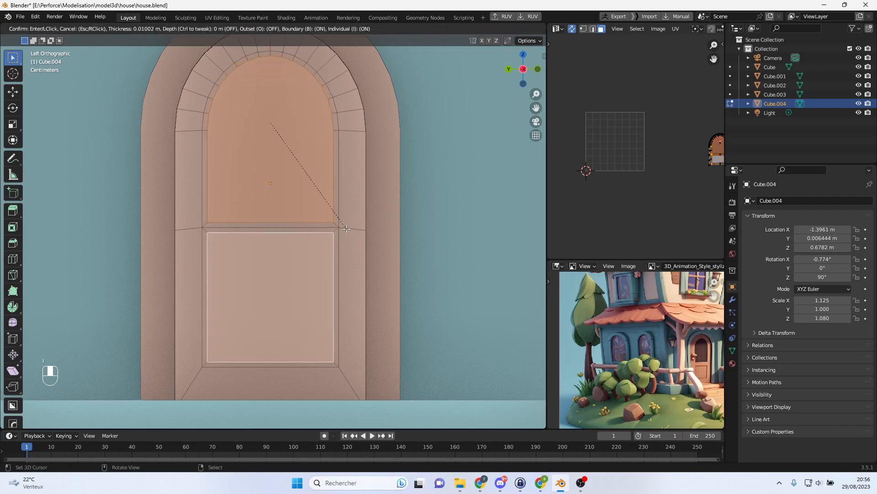
click(347, 229)
- Extrude the upper arched face inward by about 0.011 m and scale it to about 0.99
middle_drag(305, 189, 355, 208)
right_click(300, 180)
key(e)
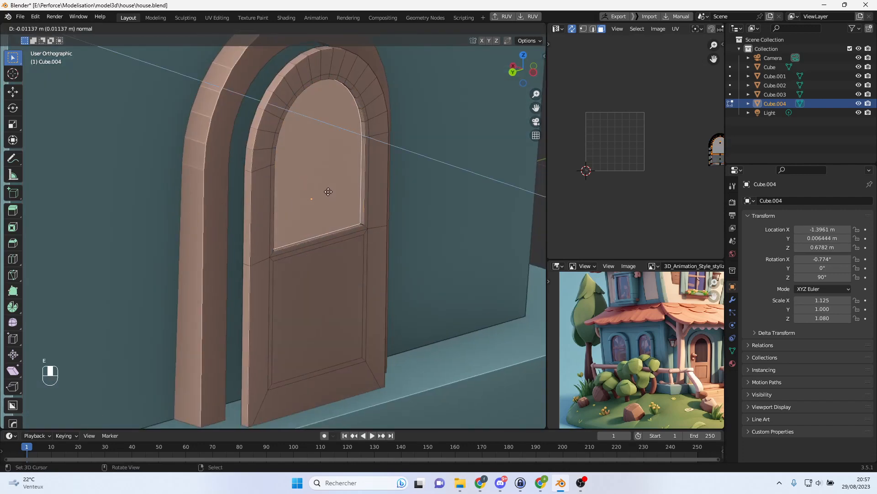
click(328, 192)
key(s)
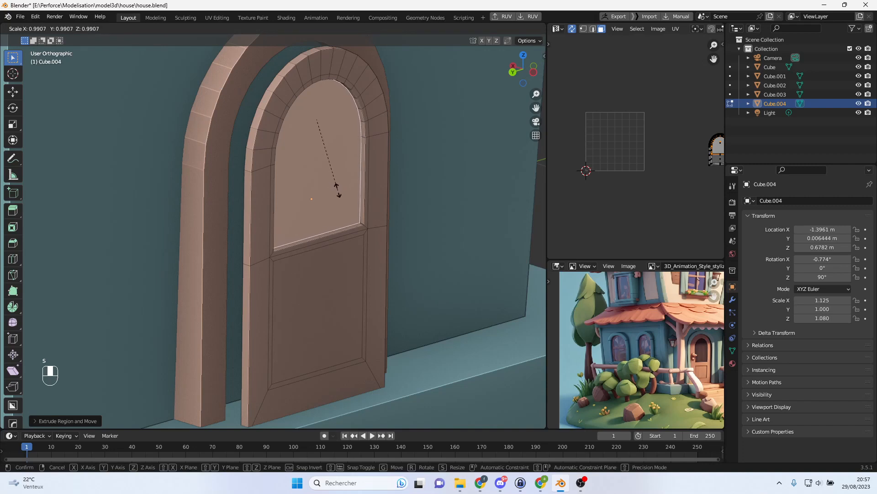
click(337, 185)
- Extrude the lower rectangular face slightly inward and scale the recessed face down a little
click(337, 303)
scroll(346, 297, up, 5)
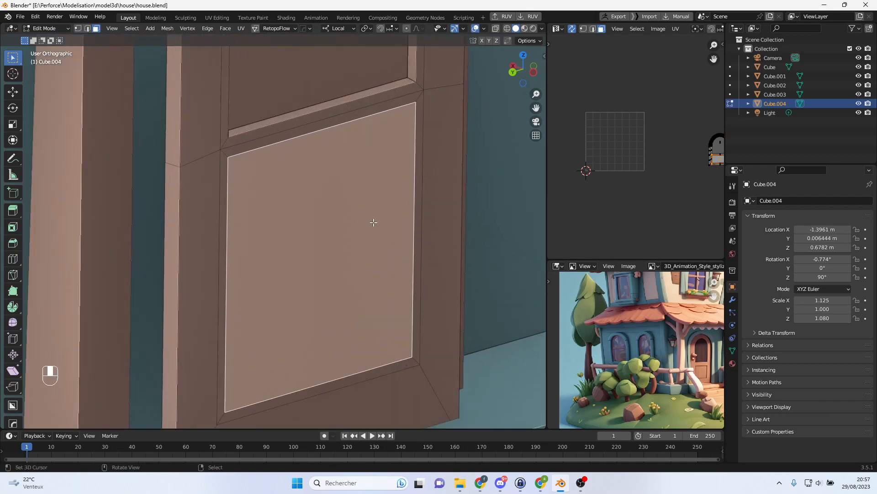
key(e)
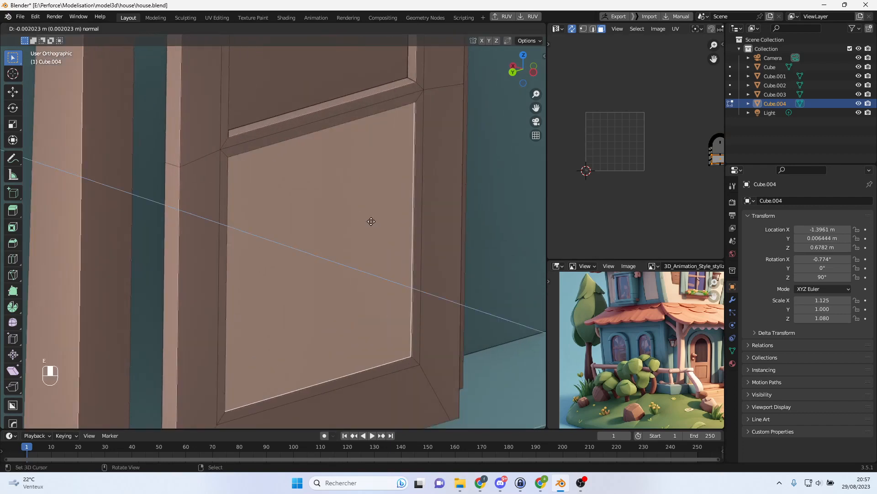
click(368, 219)
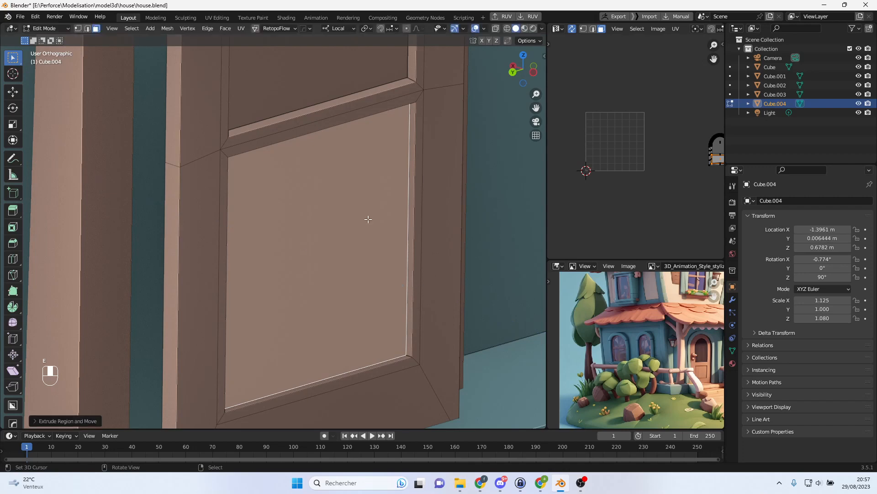
key(s)
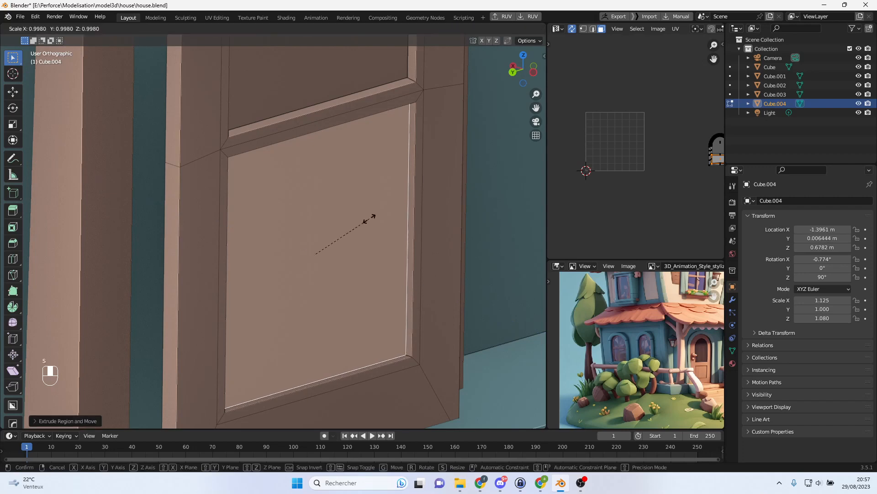
click(367, 219)
- Extrude the recessed lower face slightly back outward to form a raised panel inside its groove
key(e)
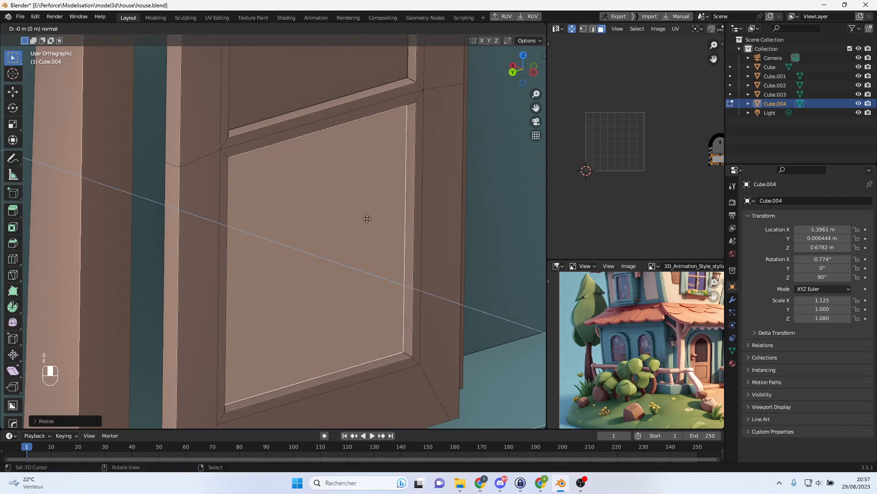
click(372, 219)
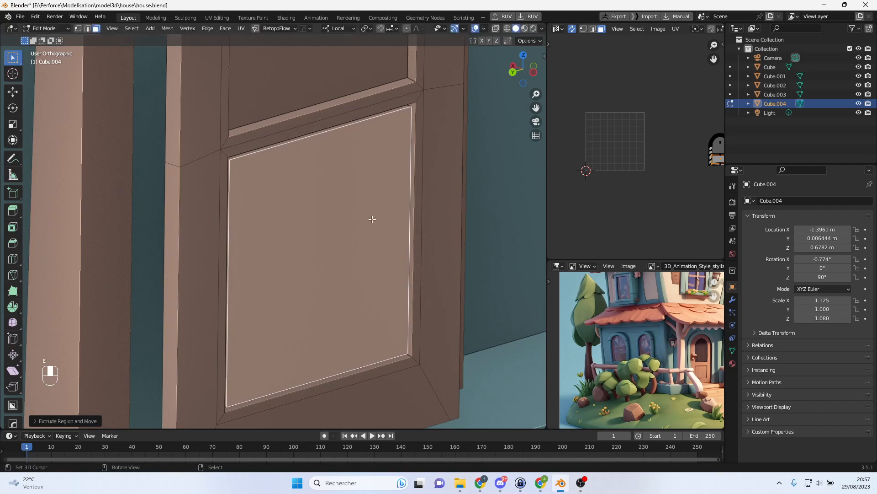
scroll(371, 222, up, 2)
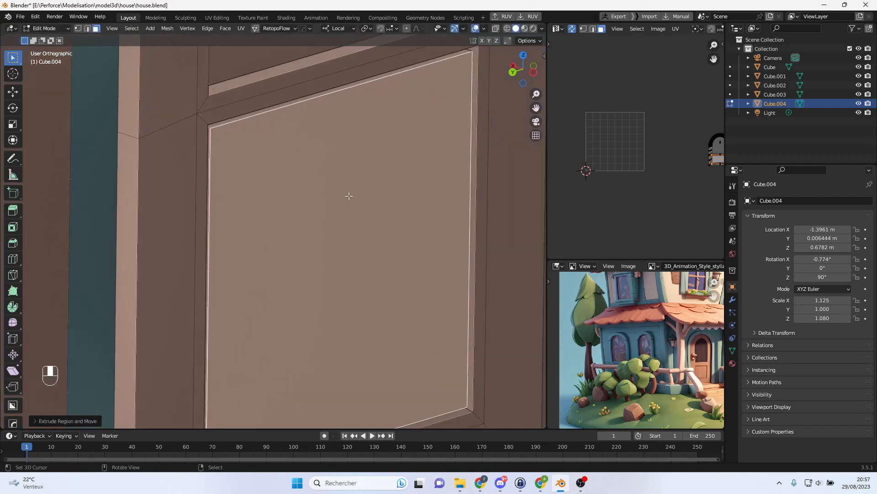
scroll(338, 183, down, 4)
- In Object Mode, move the door panel back into its frame to about X -1.318 m and deselect it
key(Tab)
middle_drag(344, 196, 293, 198)
key(ctrl+KP_1)
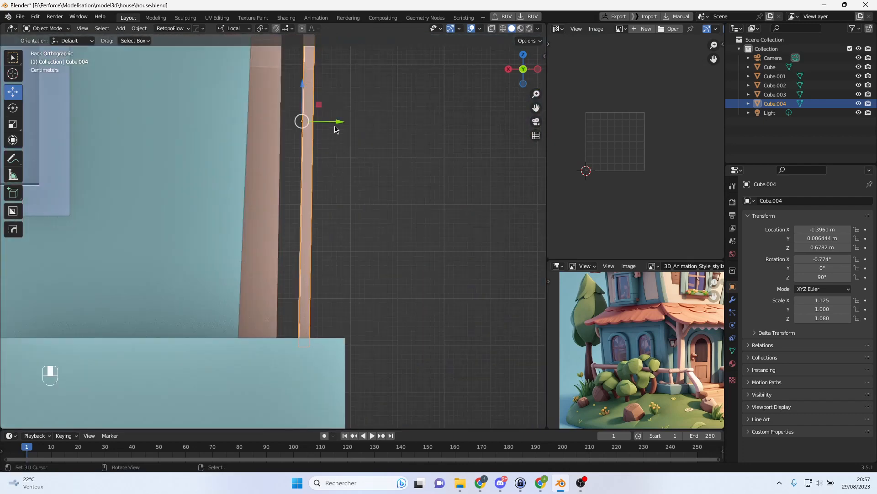
drag(337, 122, 301, 121)
middle_drag(323, 147, 275, 166)
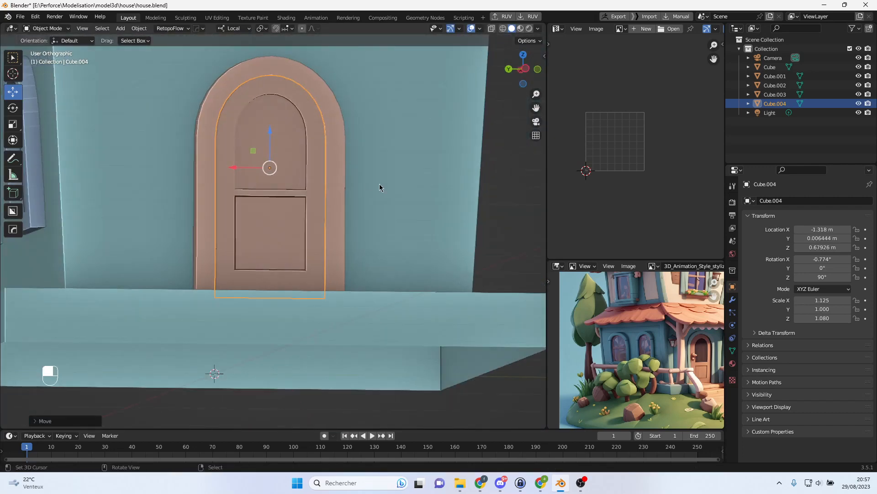
right_click(500, 187)
scroll(496, 190, down, 3)
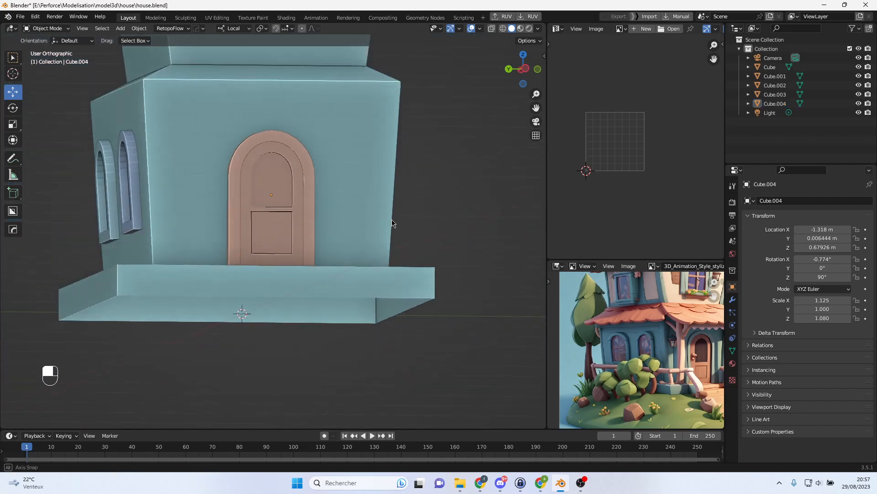
- Shade the arched door frame smooth with Auto Smooth enabled at 30°
middle_drag(393, 222, 334, 232)
scroll(333, 232, up, 2)
right_click(310, 196)
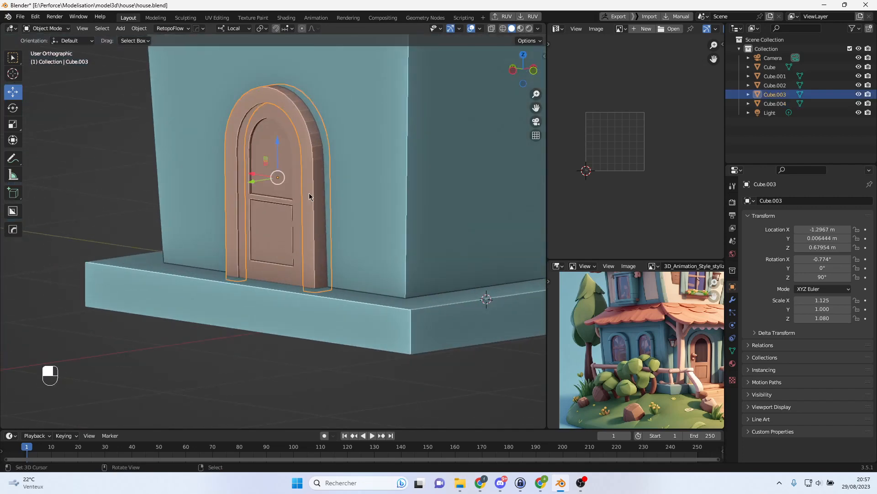
key(w)
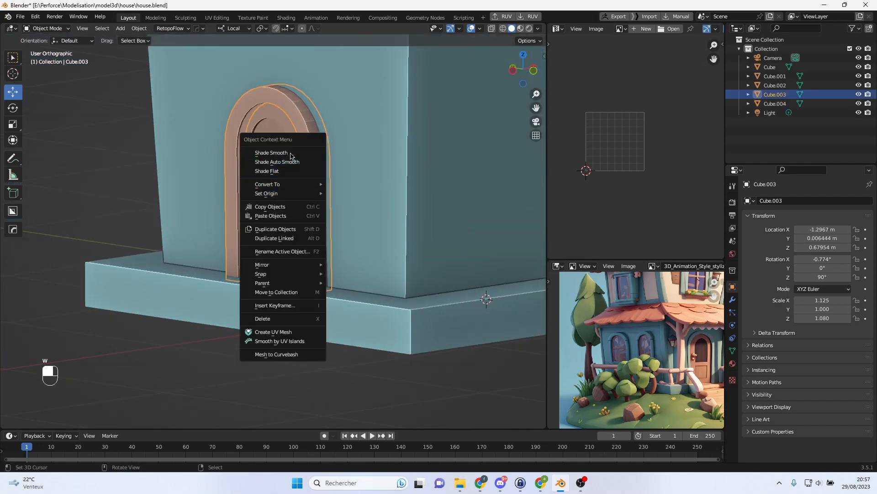
click(291, 154)
click(71, 420)
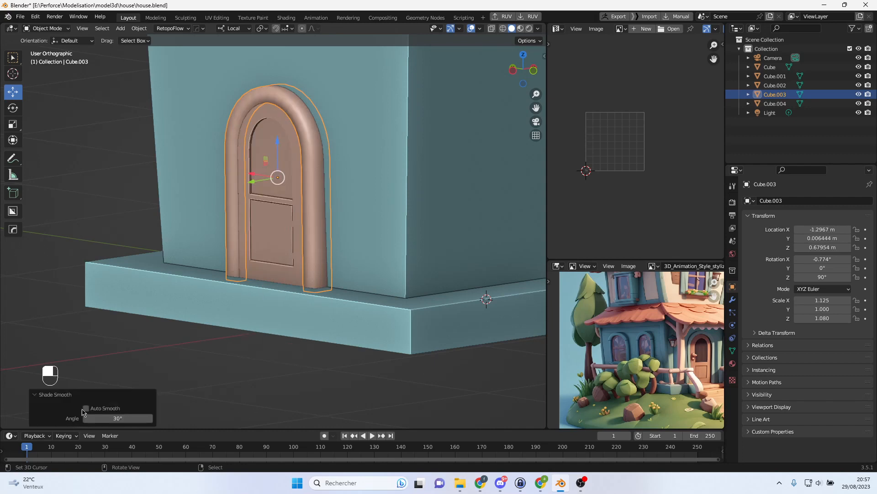
click(104, 408)
click(133, 419)
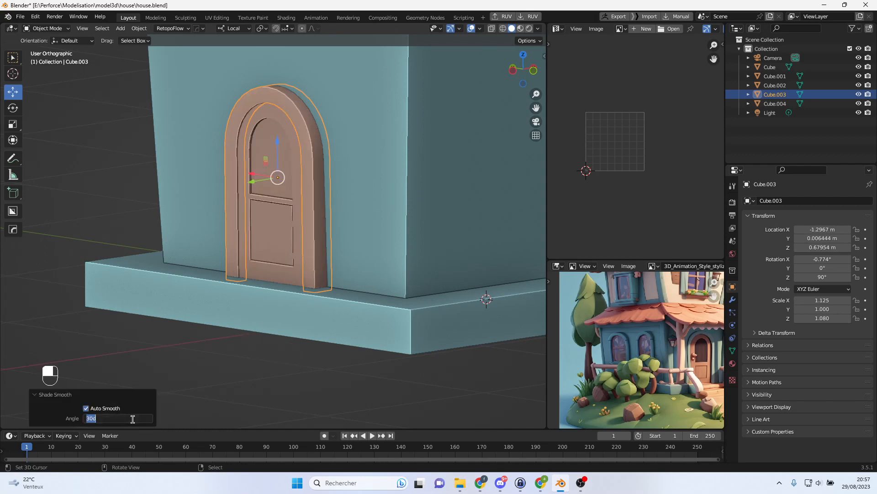
- Shade the door panel inside the frame smooth with Auto Smooth enabled
click(283, 243)
key(w)
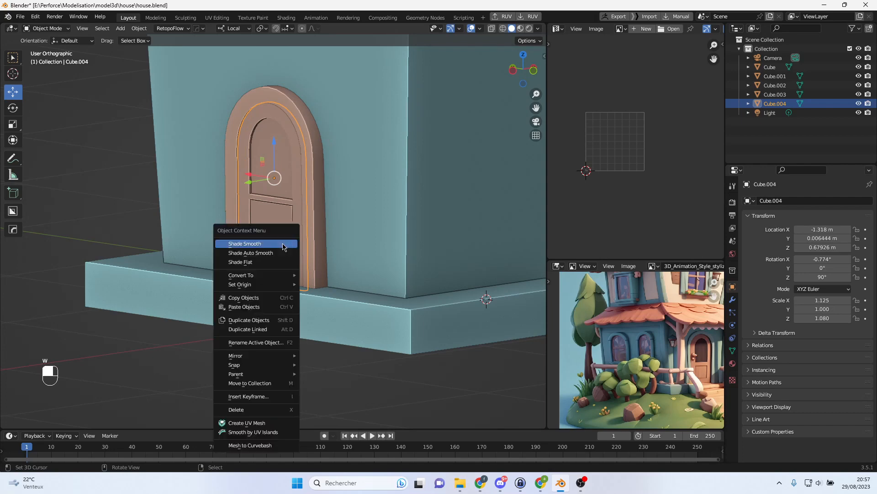
click(282, 245)
click(105, 408)
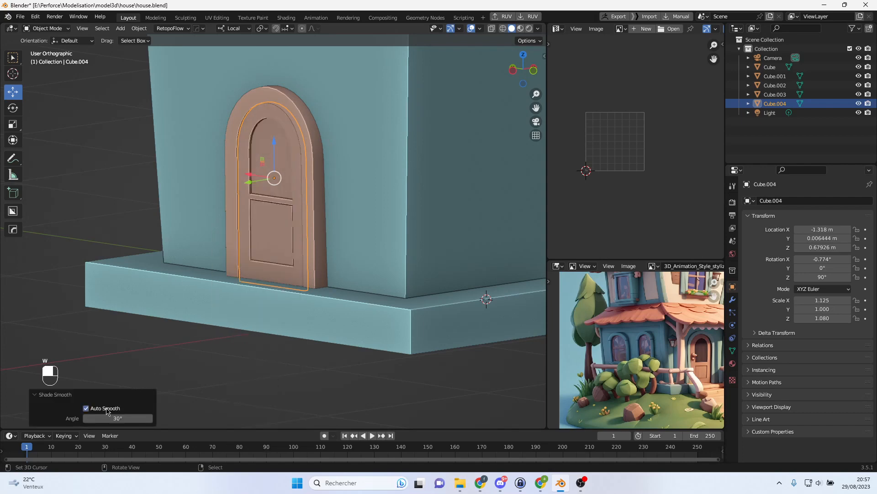
- Select both arched windows on the long wall and shade them smooth with Auto Smooth enabled
middle_drag(389, 192, 463, 190)
click(138, 203)
middle_drag(138, 203, 176, 180)
shift+click(176, 180)
key(w)
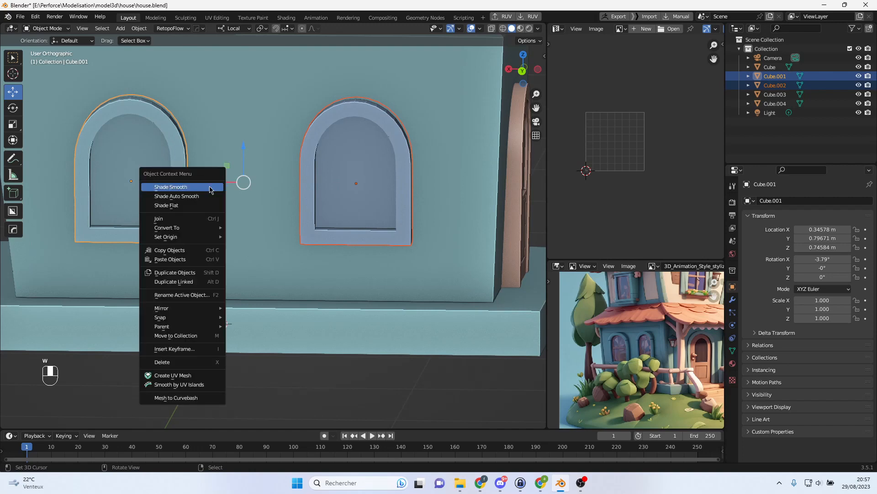
click(210, 188)
click(106, 407)
- Examine the upper-floor window in the reference image and compare it with the model's wall above the door
scroll(370, 237, down, 3)
middle_drag(370, 236, 308, 260)
scroll(699, 295, up, 3)
middle_drag(699, 318, 671, 342)
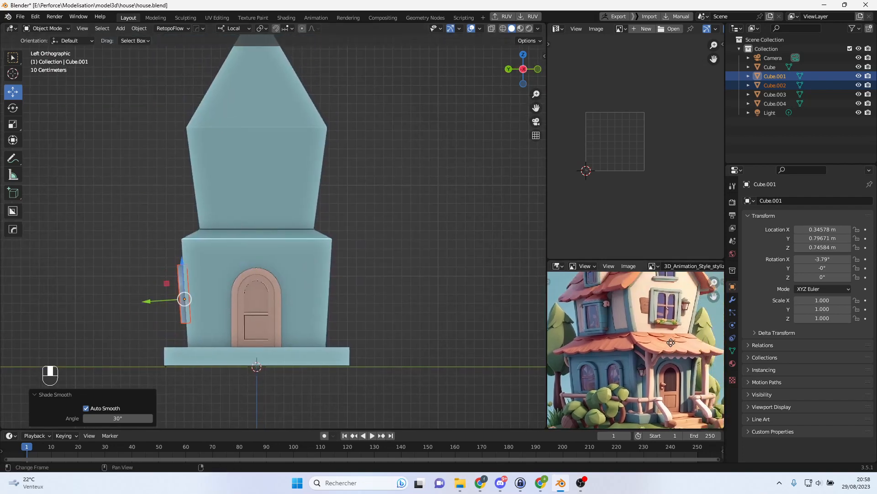
scroll(295, 270, up, 2)
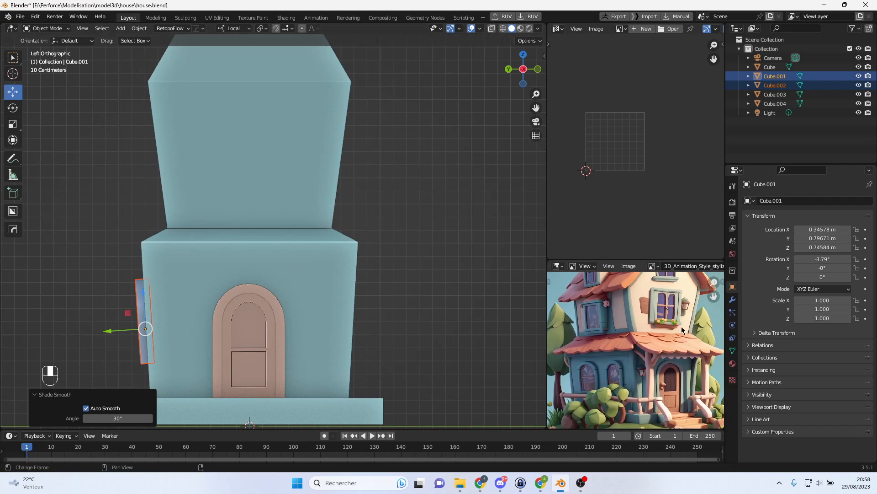
scroll(658, 355, up, 2)
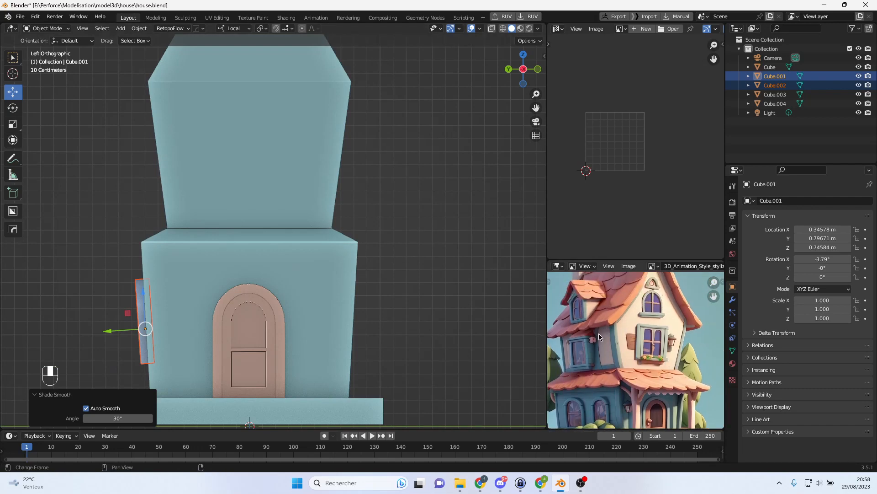
middle_drag(340, 290, 384, 258)
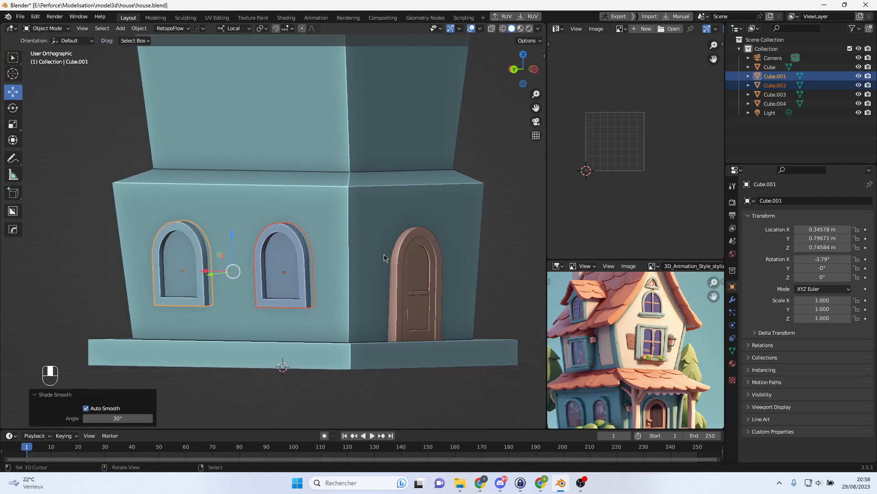
alt+middle_drag(326, 263, 385, 246)
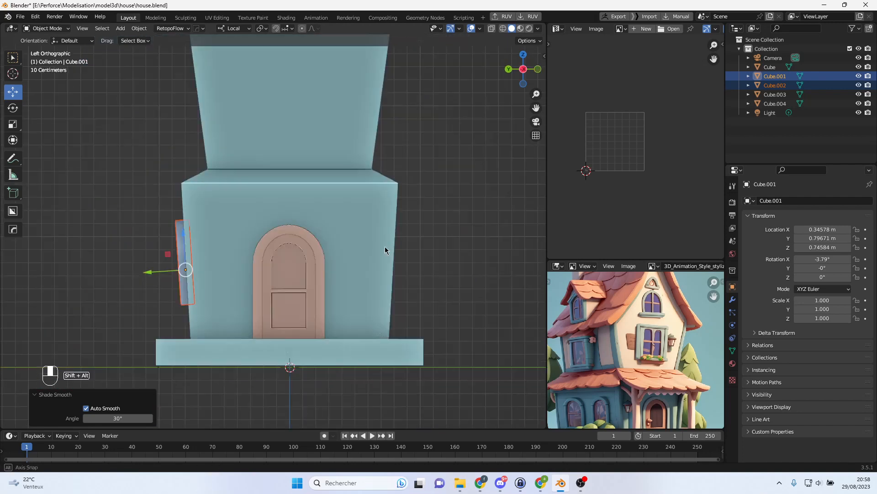
- Add a cube, raise it to about Z 1.886 m and move it out in front of the door side to about X -1.710 m
click(120, 29)
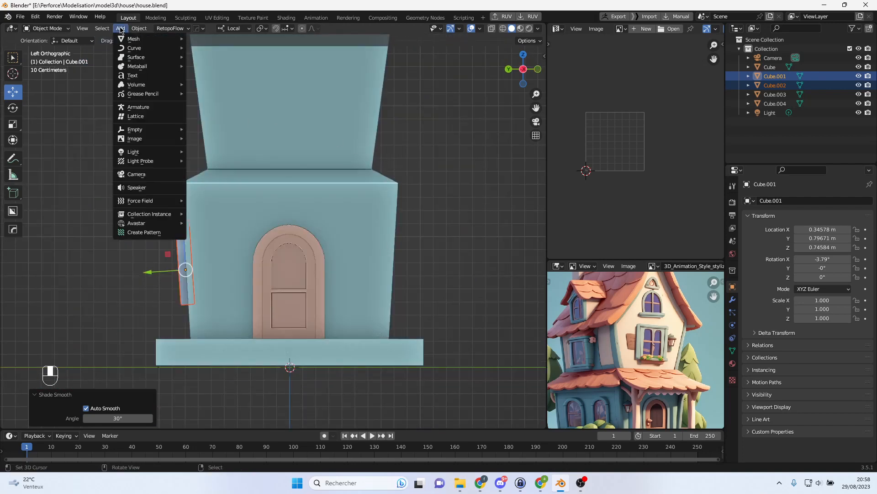
mouse_move(129, 39)
click(224, 48)
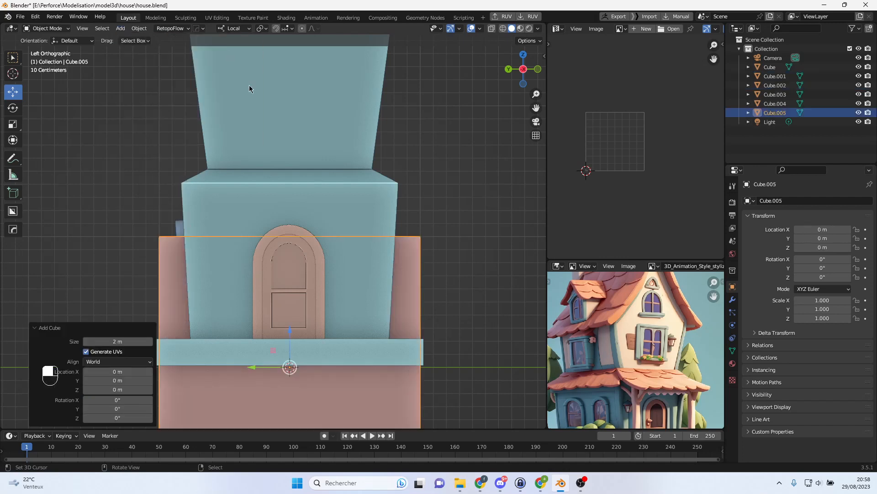
scroll(311, 248, down, 3)
drag(288, 290, 308, 156)
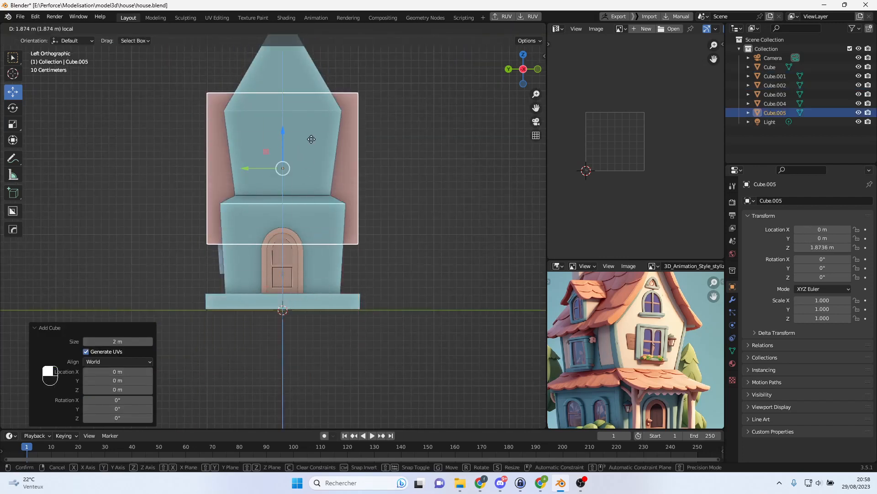
alt+middle_drag(308, 155, 345, 175)
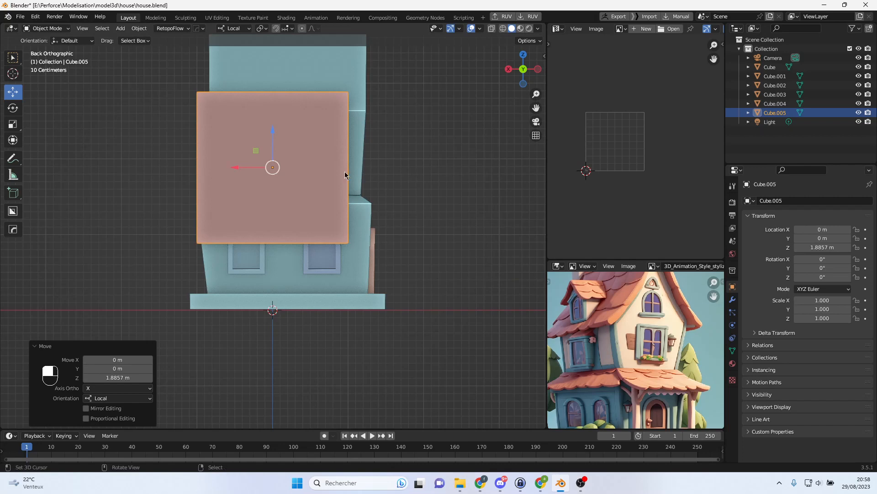
drag(241, 169, 378, 161)
- Flatten the new cube along X to a scale of about 0.070, making a thin slab
key(s)
key(x)
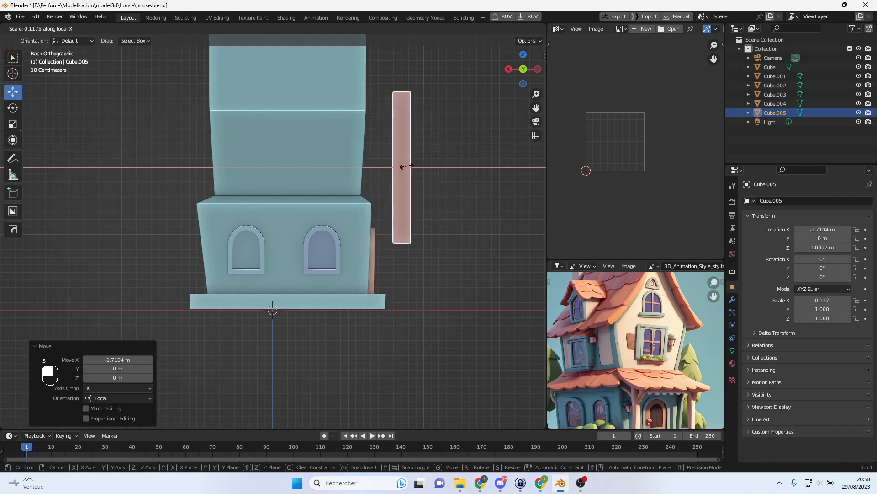
click(407, 162)
key(s)
key(x)
click(403, 164)
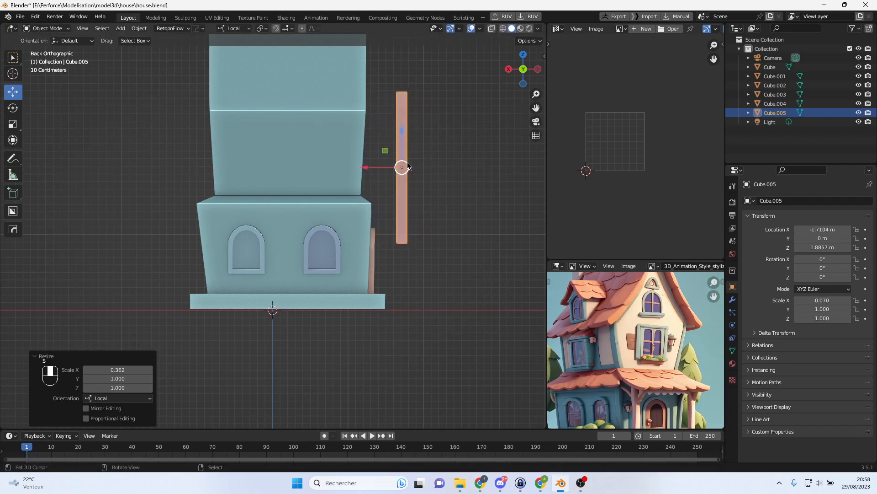
- Delete the slab's back face that faces the house, then return to Object Mode
middle_drag(401, 167, 451, 173)
key(Tab)
click(402, 150)
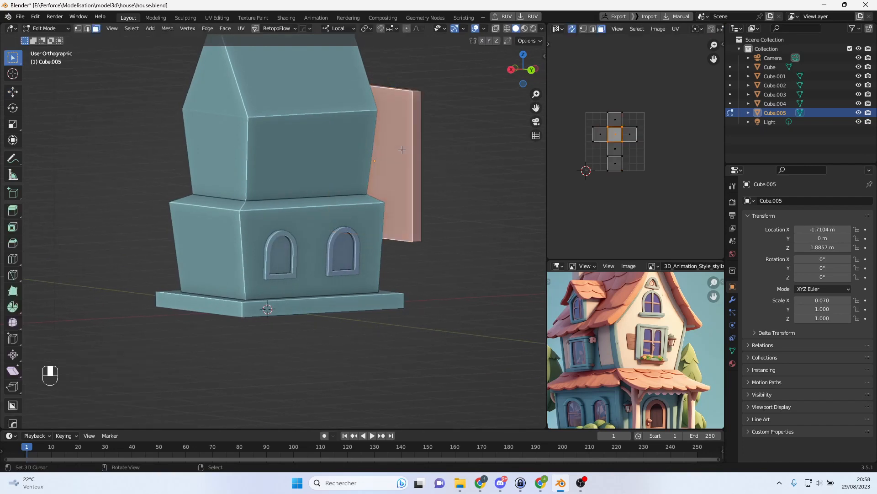
key(Delete)
click(402, 150)
key(Tab)
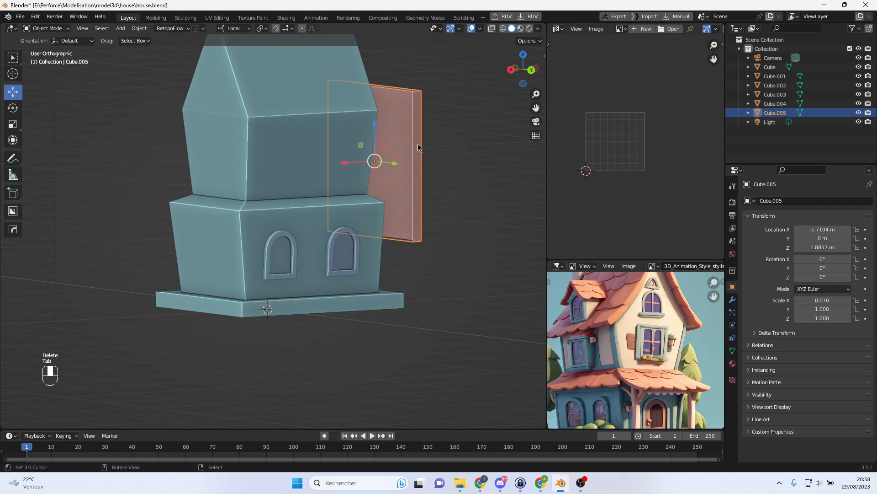
- Scale the slab uniformly to about 0.286 so it fits the upper wall above the door
middle_drag(402, 149, 303, 146)
key(ctrl+KP_3)
key(s)
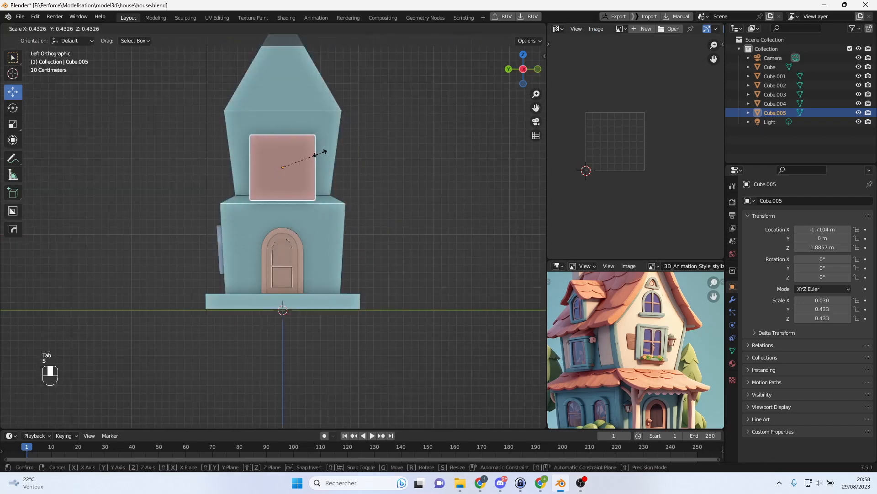
click(308, 158)
- Thicken the slab along X by a factor of about 2.03
scroll(308, 158, up, 4)
shift+middle_drag(312, 149, 264, 182)
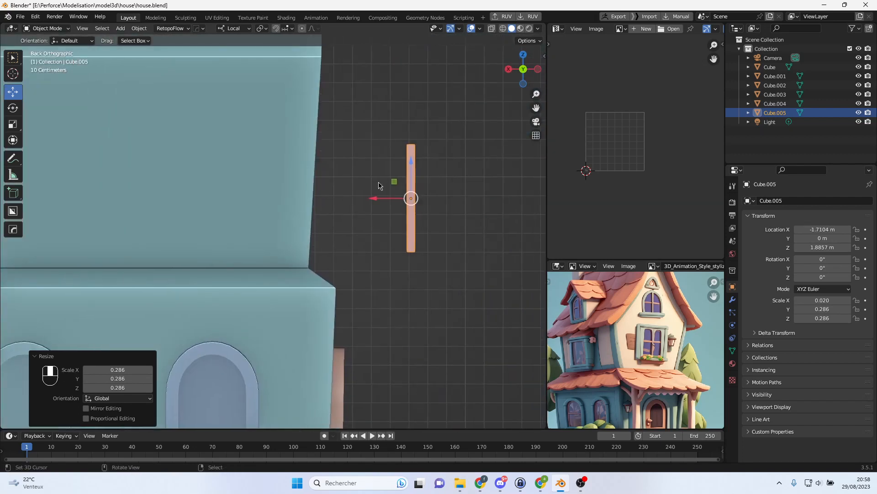
key(s)
key(x)
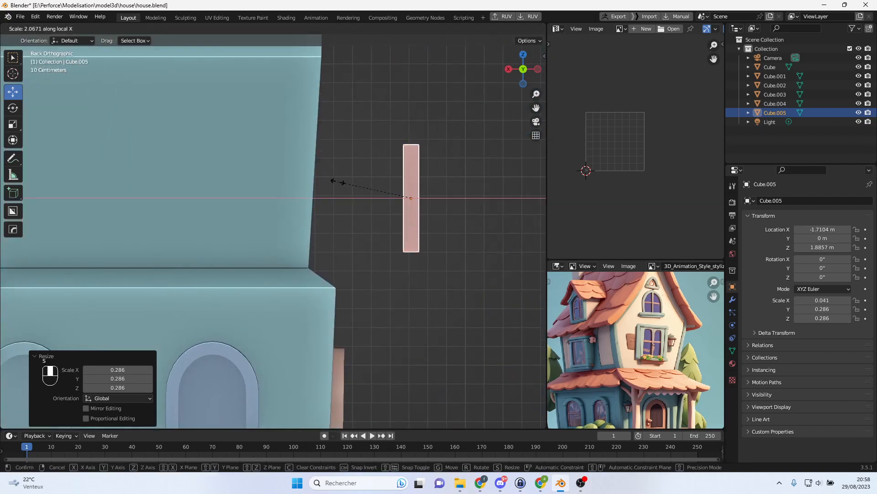
click(333, 183)
- Add one centred vertical loop cut that splits the slab's front into two halves
middle_drag(362, 192, 306, 199)
scroll(308, 200, up, 3)
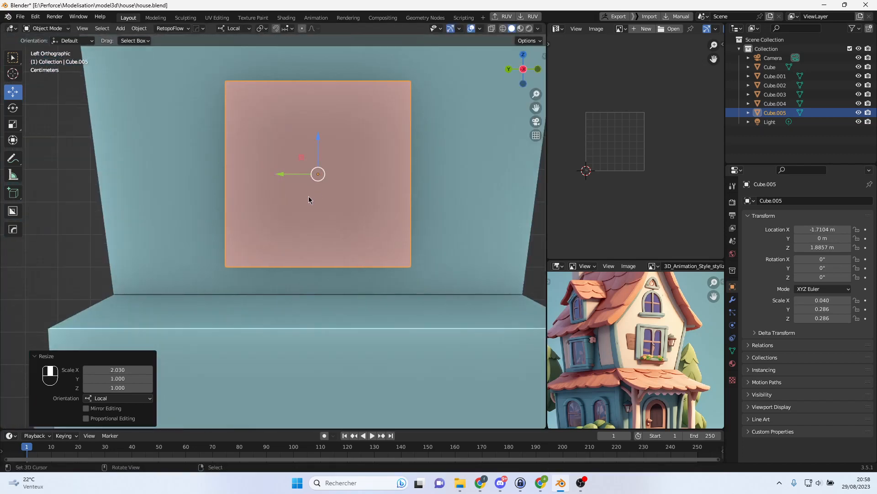
key(ctrl+r)
key(Tab)
key(ctrl+r)
click(306, 86)
click(307, 87)
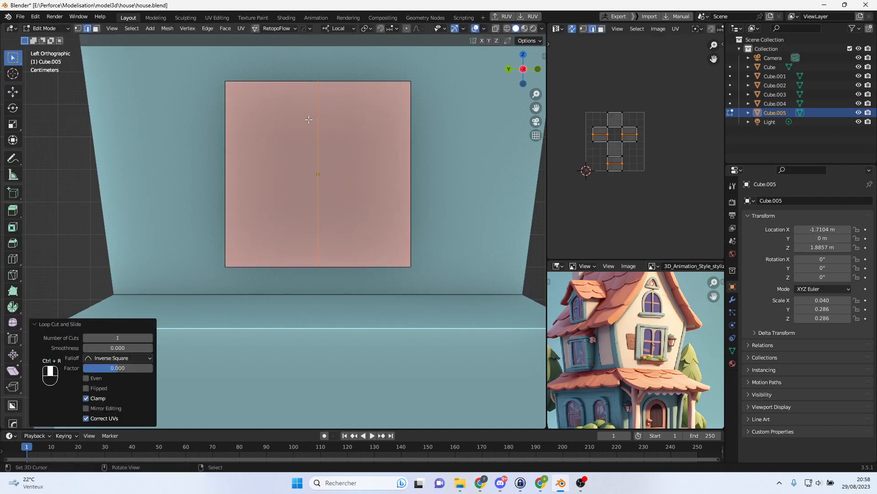
- Switch to face selection and select both front halves of the slab
click(96, 28)
click(247, 124)
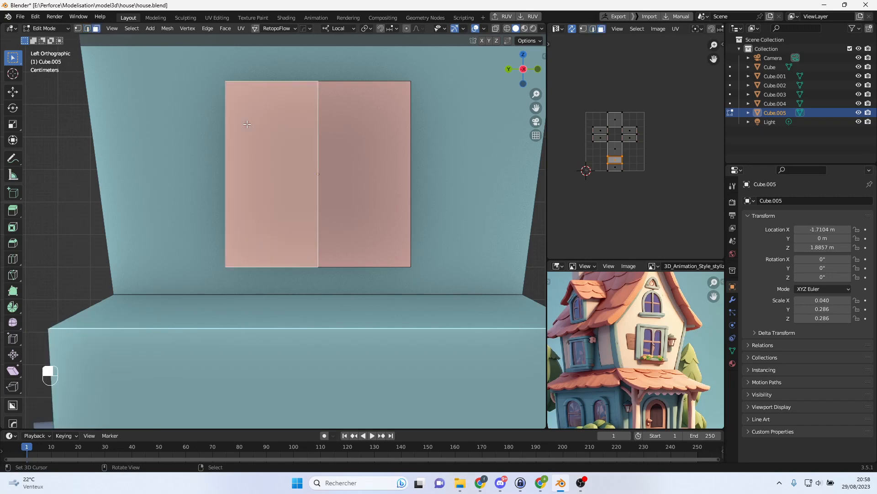
shift+click(342, 136)
key(i)
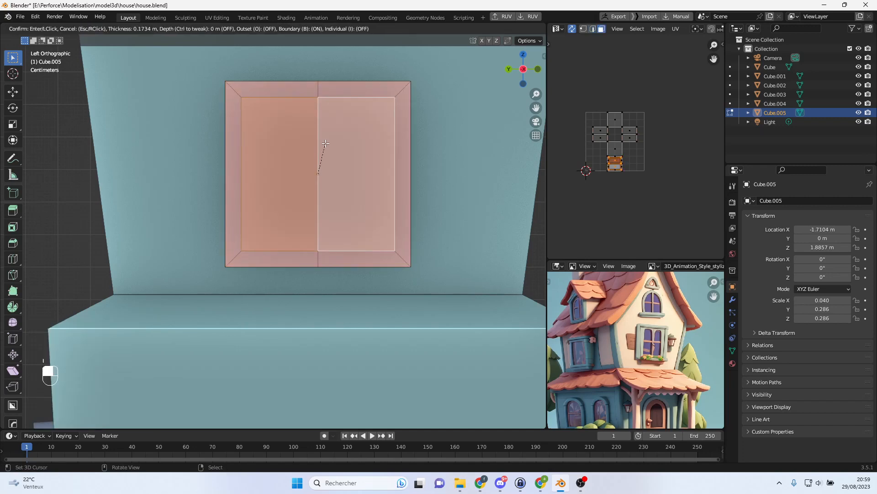
key(Escape)
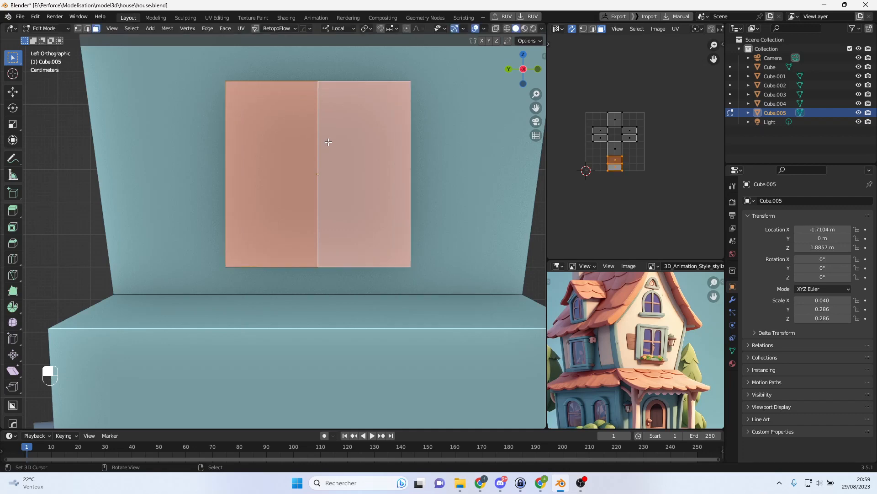
key(i)
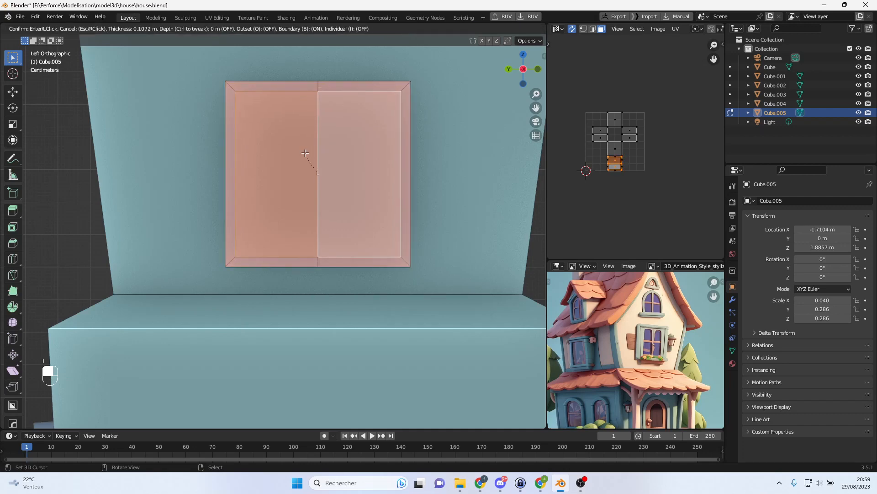
key(Escape)
middle_drag(304, 153, 337, 167)
click(348, 170)
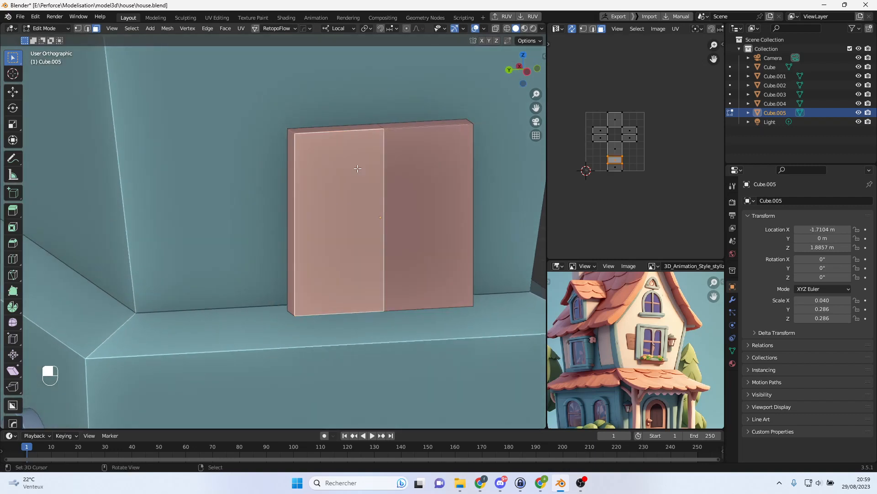
key(i)
key(Escape)
shift+click(416, 177)
key(i)
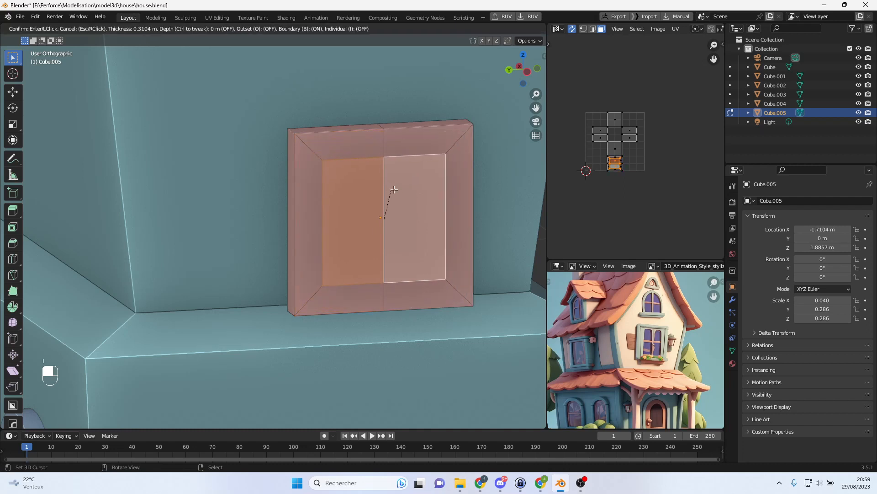
key(Escape)
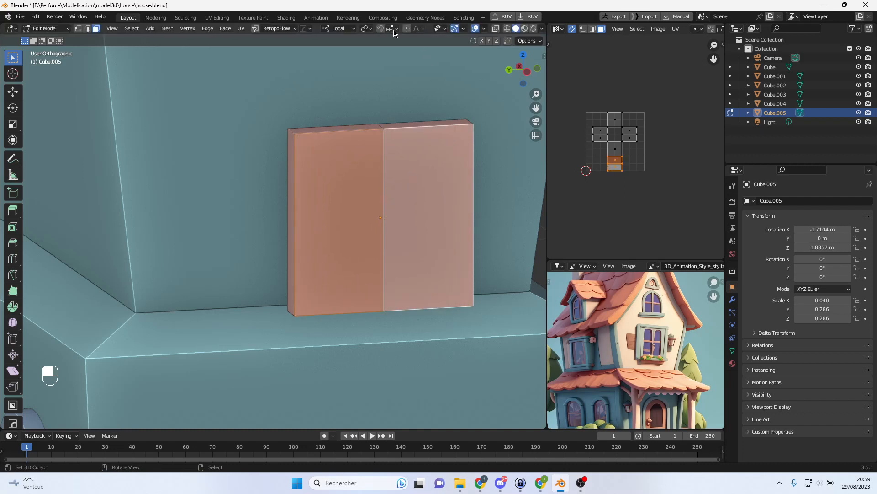
- Set the transform pivot point to Individual Origins and try insetting the two front faces individually
click(366, 29)
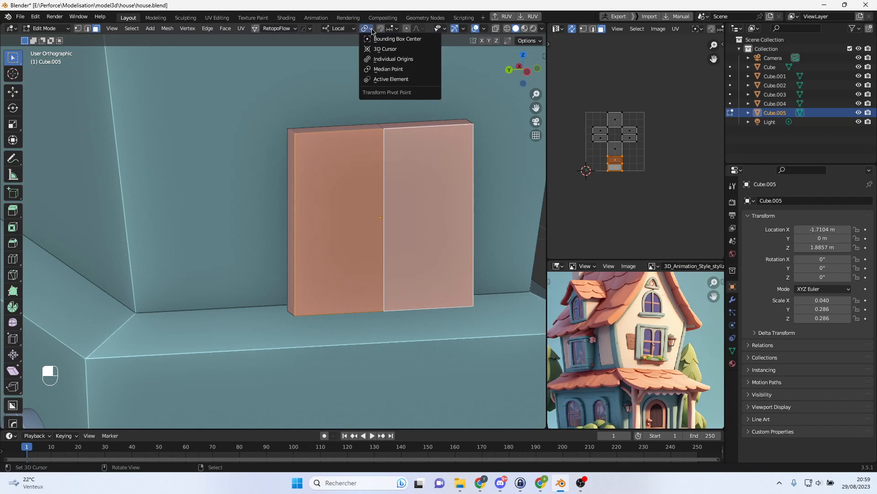
click(393, 59)
key(i)
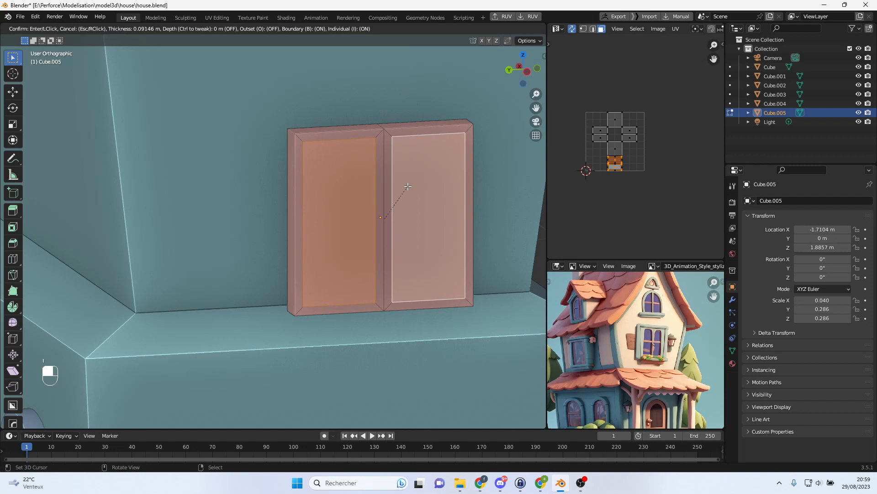
key(Escape)
key(ctrl)
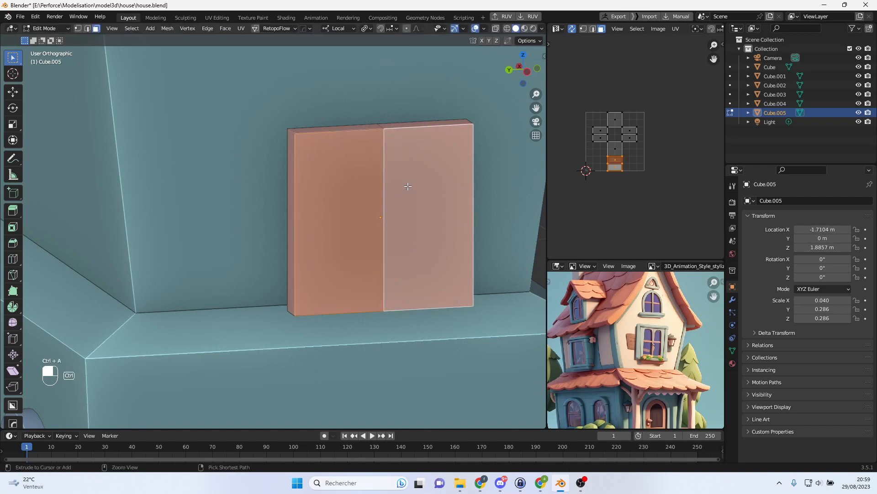
- Apply all transforms to the slab in Object Mode and return to Edit Mode
key(shift+a)
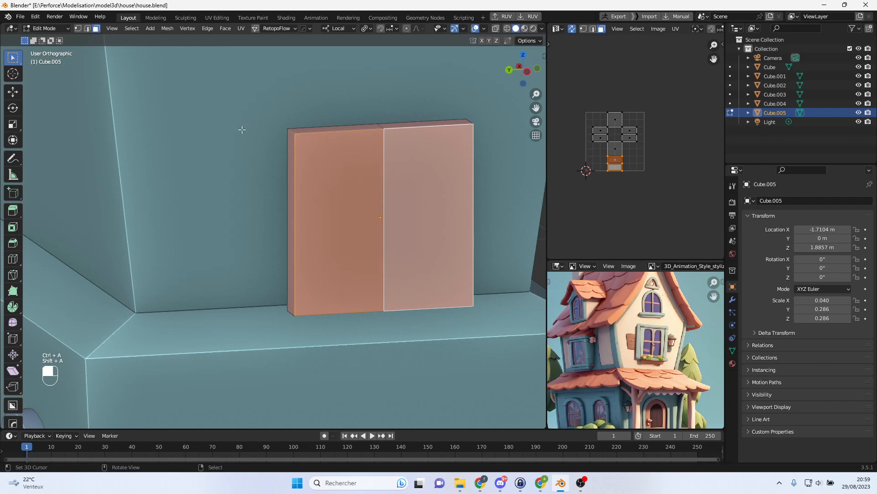
key(ctrl+a)
key(Tab)
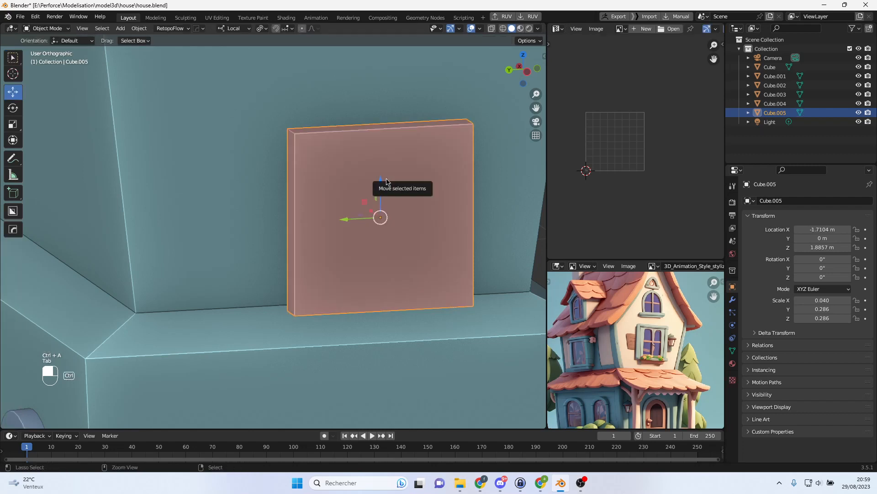
key(ctrl+a)
click(386, 179)
key(Tab)
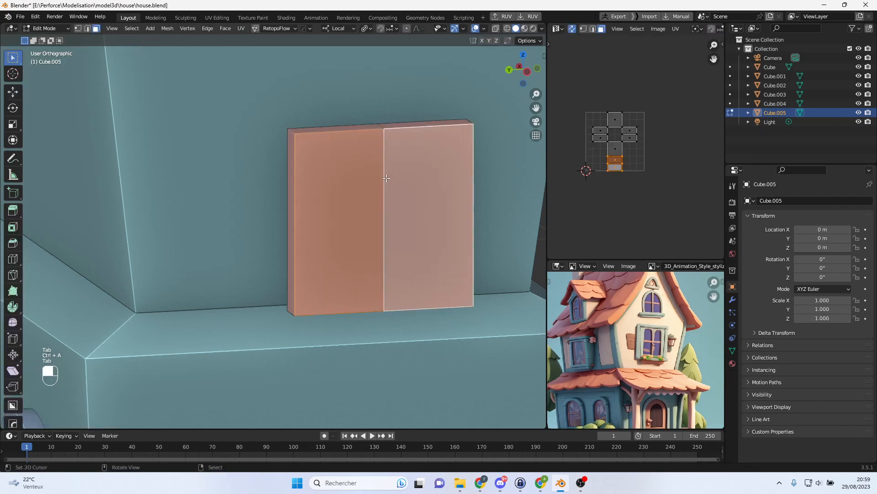
- Inset the slab's two front faces individually by about 0.027 m
key(i)
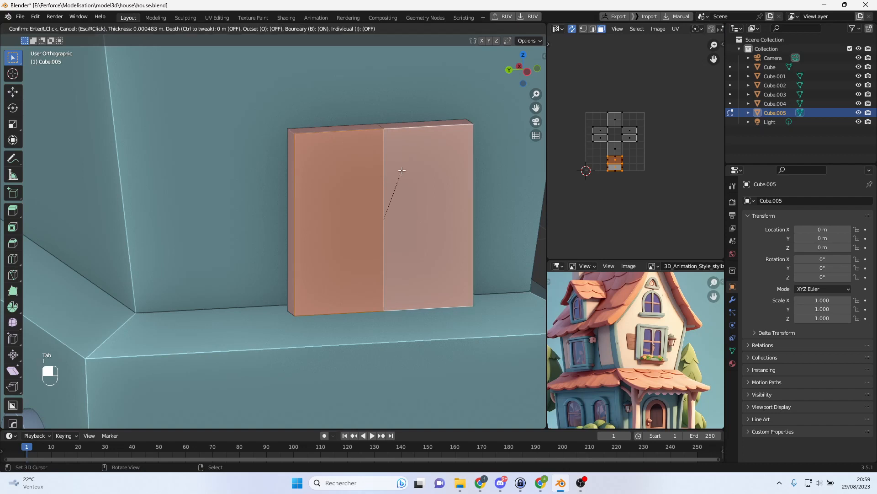
right_click(393, 179)
key(i)
key(i)
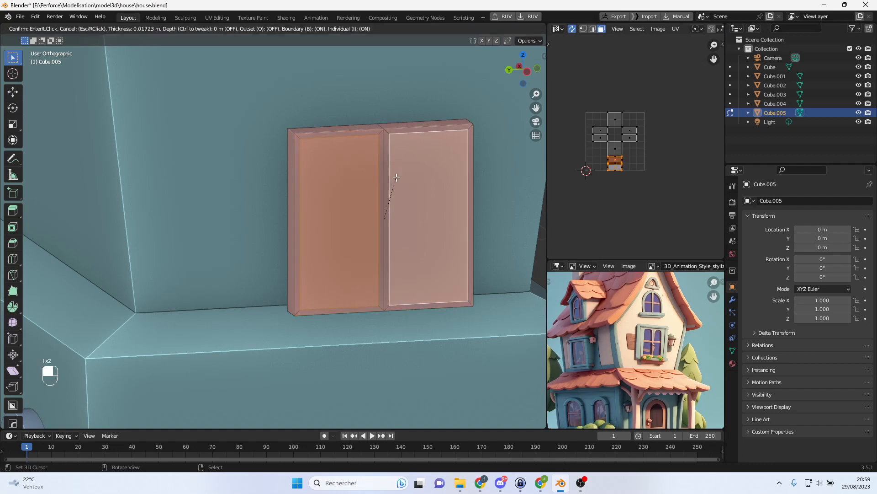
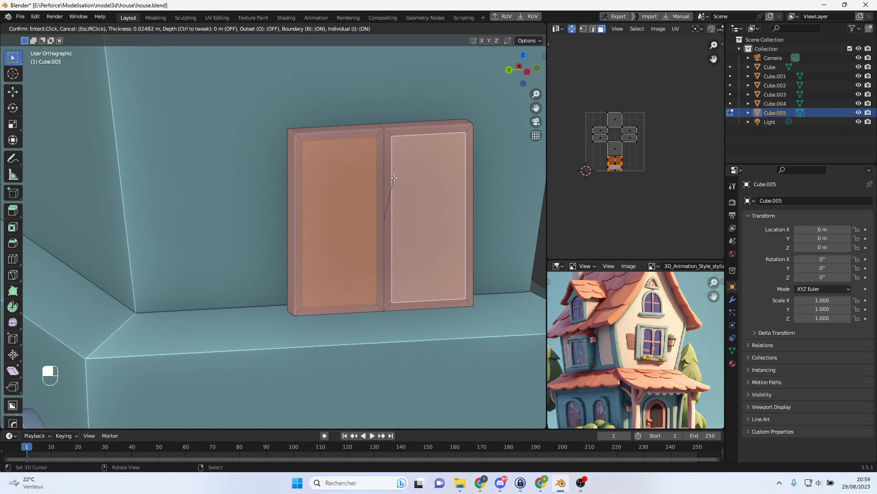
click(395, 181)
- Extrude the two inset pane faces inward by about 0.022 m
scroll(395, 182, up, 2)
shift+middle_drag(395, 181, 321, 183)
middle_drag(321, 184, 348, 191)
key(KP_Decimal)
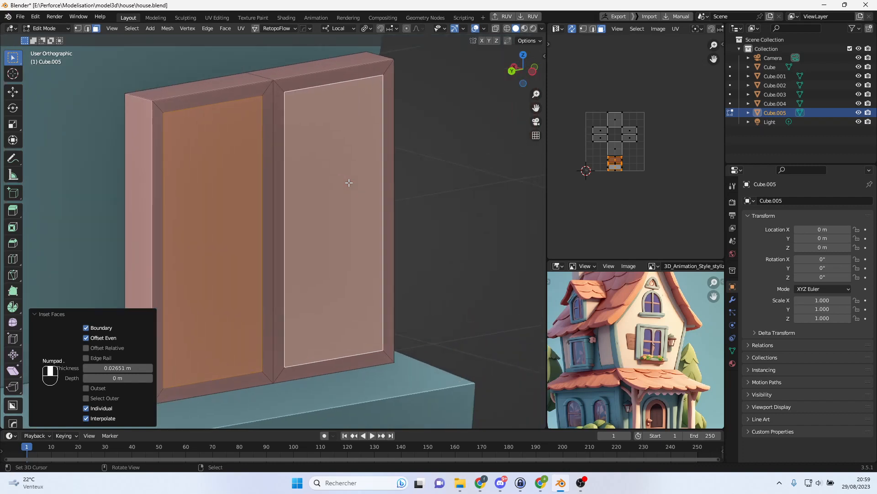
middle_drag(268, 191, 400, 192)
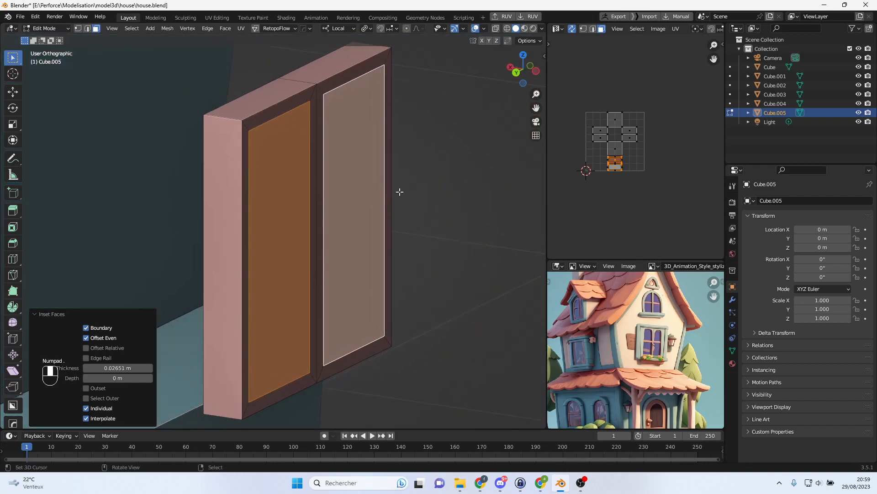
key(e)
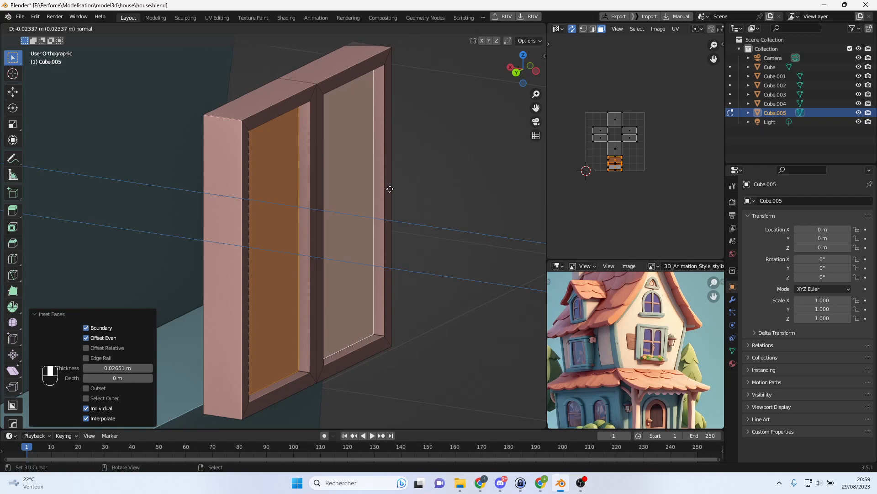
click(388, 188)
- Extrude the loop of outer side faces around the window and fatten it outward by 0.032 m
scroll(373, 209, down, 2)
middle_drag(373, 209, 301, 202)
scroll(301, 201, up, 4)
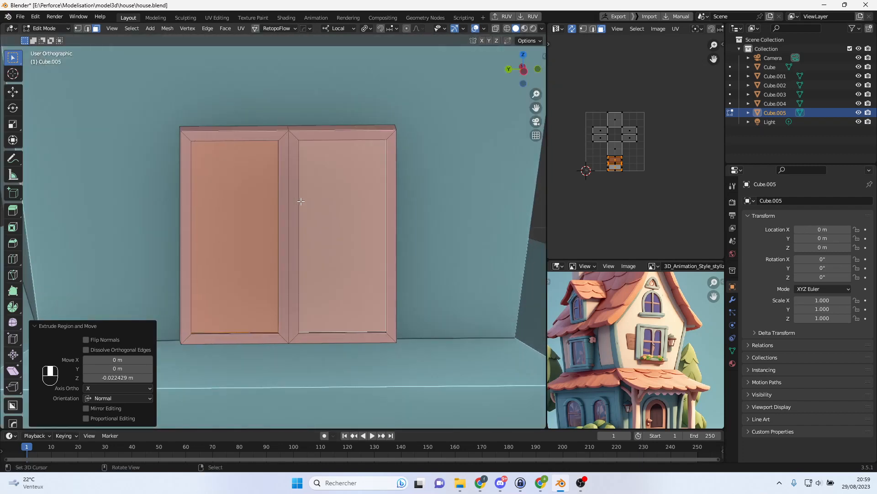
scroll(300, 201, up, 3)
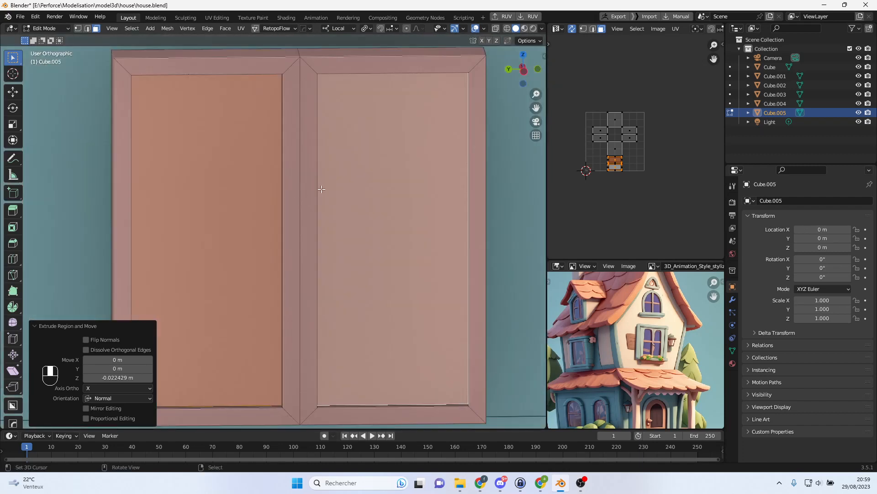
scroll(306, 197, down, 2)
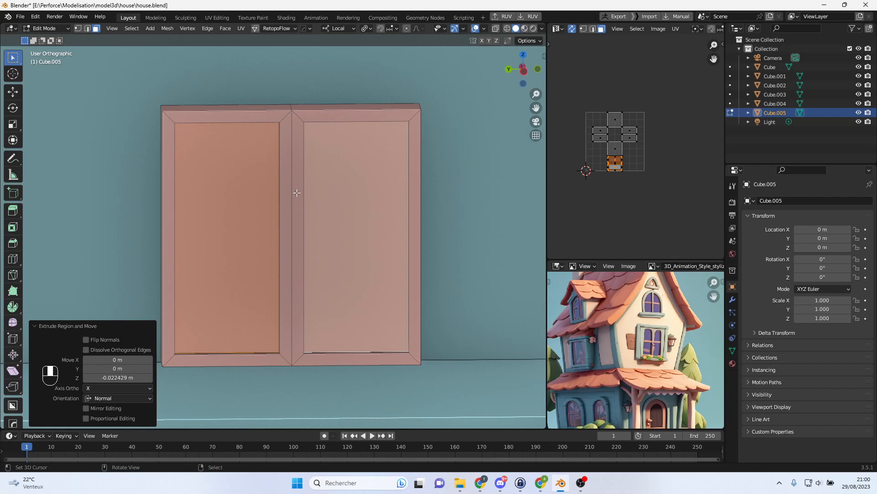
middle_drag(297, 193, 306, 187)
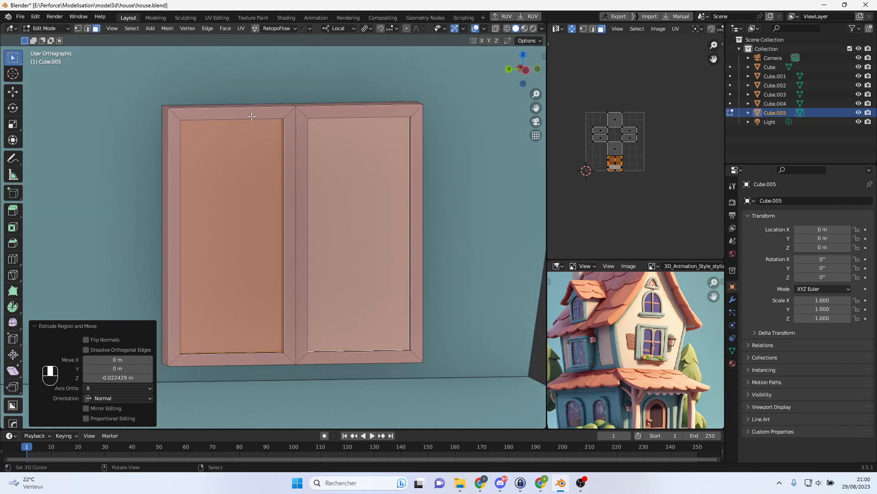
middle_drag(251, 116, 319, 128)
alt+right_click(291, 107)
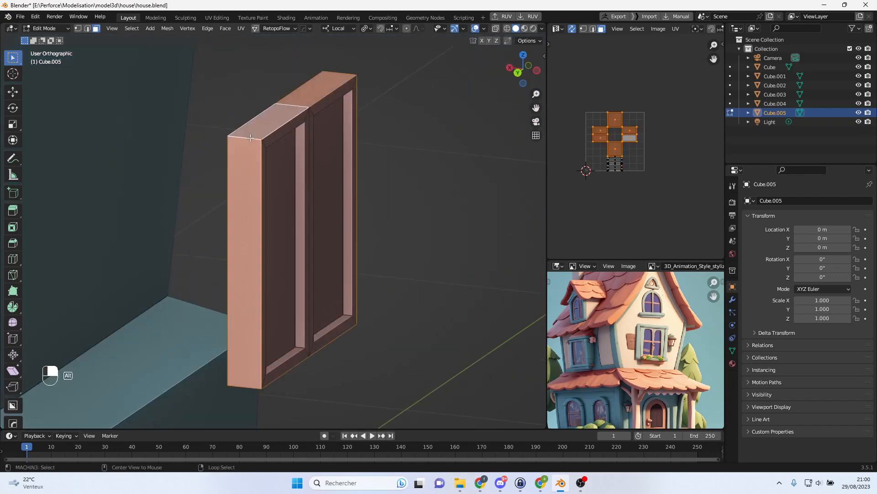
middle_drag(345, 155, 249, 141)
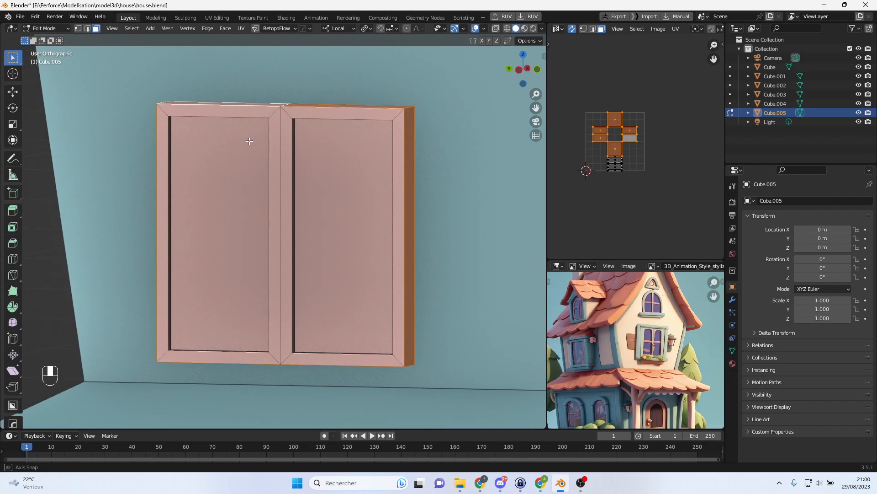
middle_drag(249, 141, 304, 149)
scroll(229, 119, up, 3)
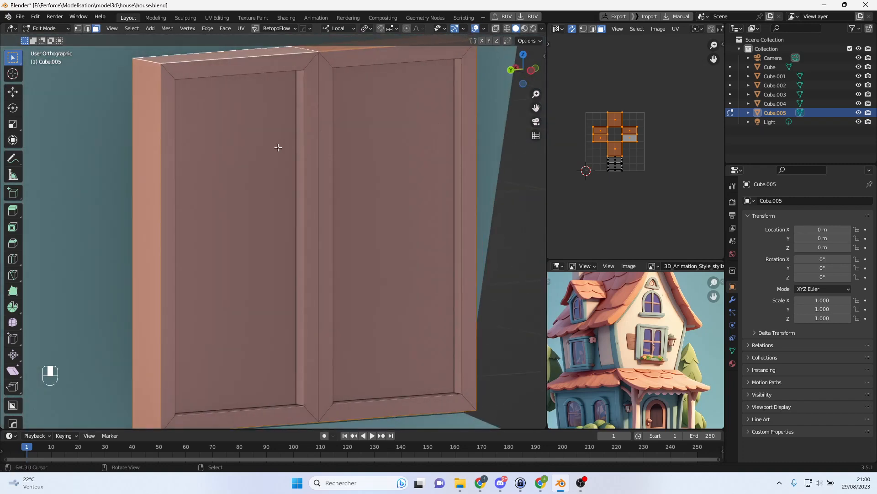
scroll(271, 138, down, 1)
mouse_move(268, 127)
middle_down()
mouse_move(220, 121)
mouse_move(263, 139)
middle_up()
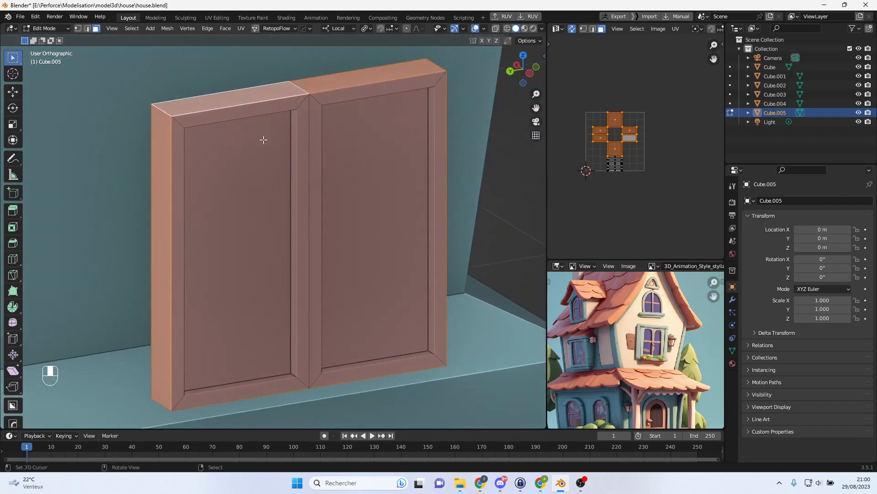
key(e)
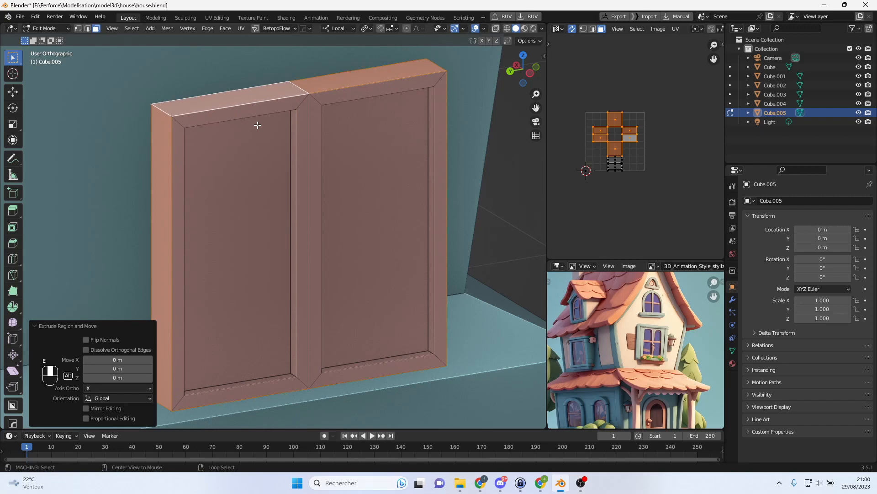
key(alt+s)
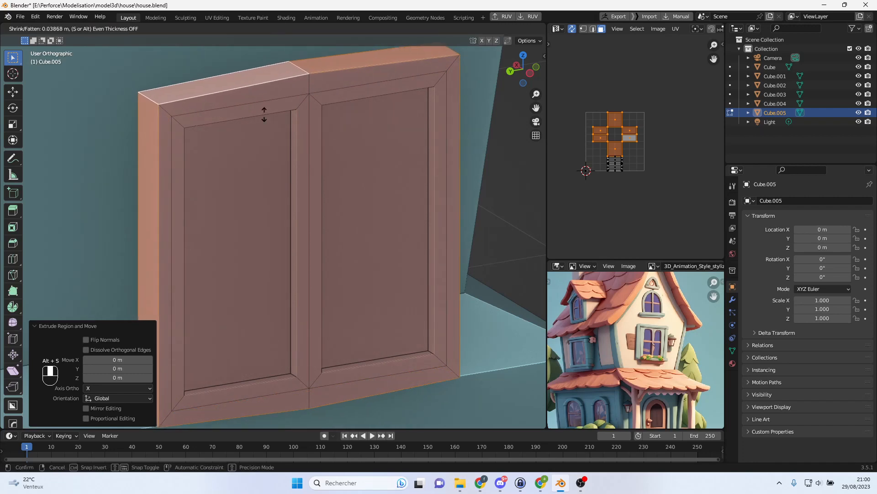
click(264, 114)
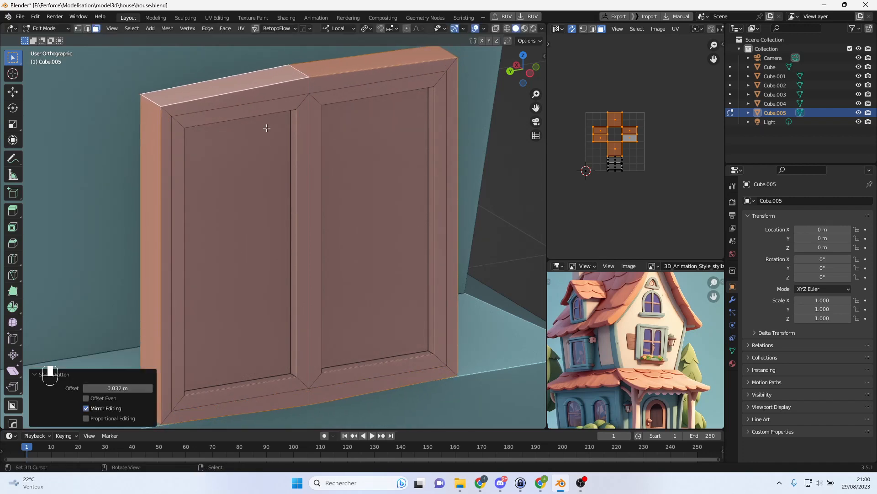
- Try to level the short edges across the window's top by scaling them to 0 along Z
key(ctrl+KP_3)
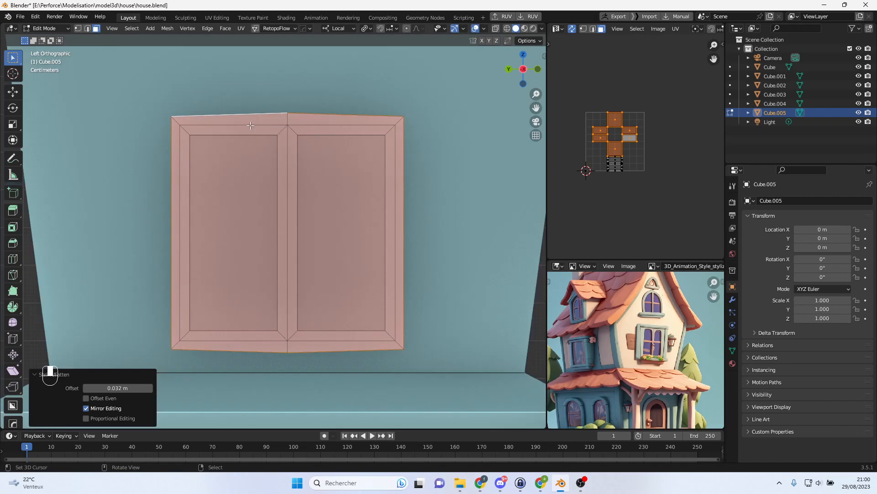
middle_drag(251, 126, 274, 124)
click(273, 123)
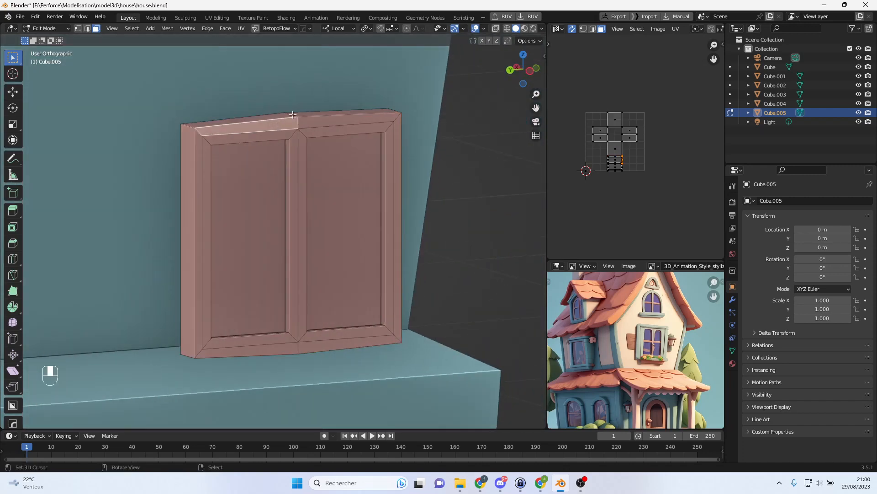
key(ctrl+KP_3)
click(87, 29)
middle_drag(284, 137, 309, 123)
alt+click(311, 122)
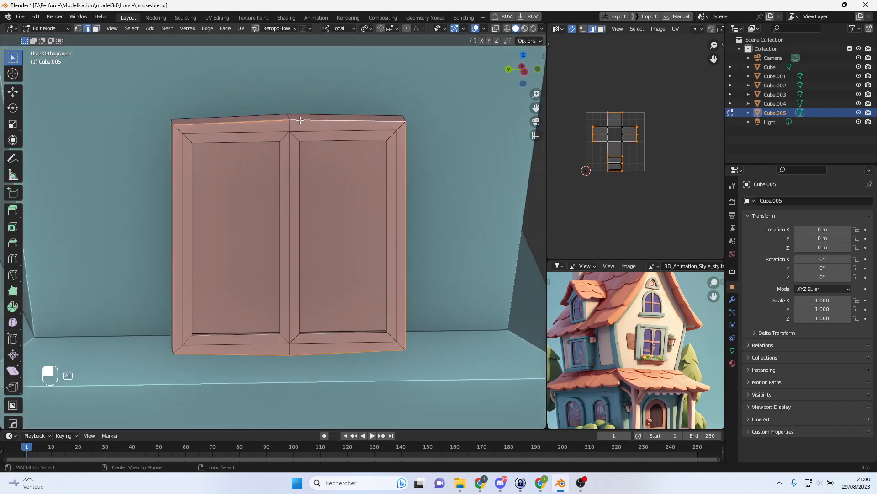
middle_drag(303, 121, 305, 128)
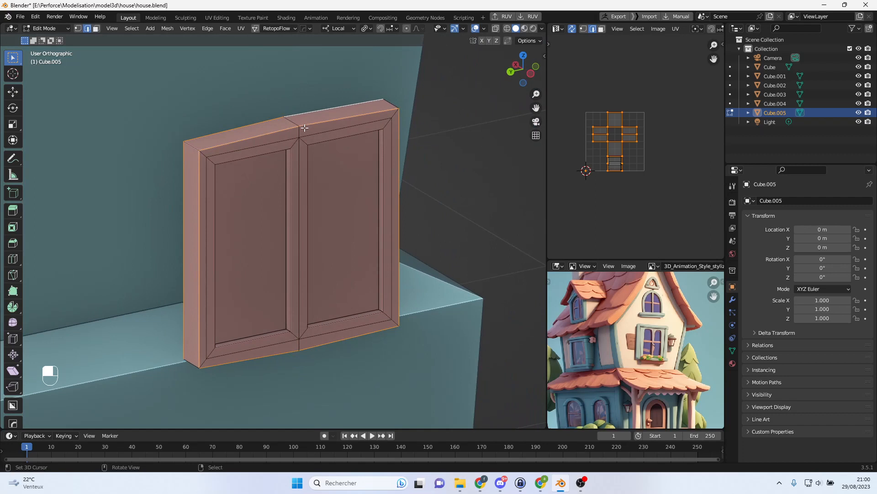
click(185, 147)
click(193, 148)
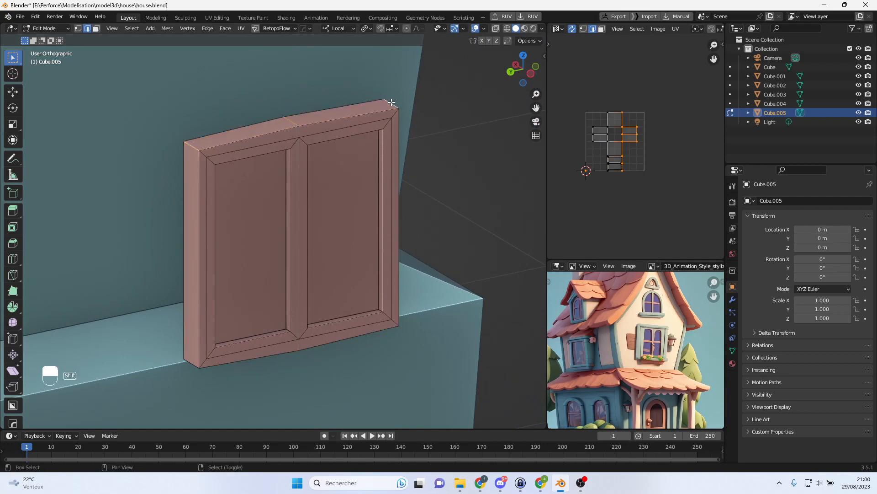
key(s)
text(zz0.0)
key(Return)
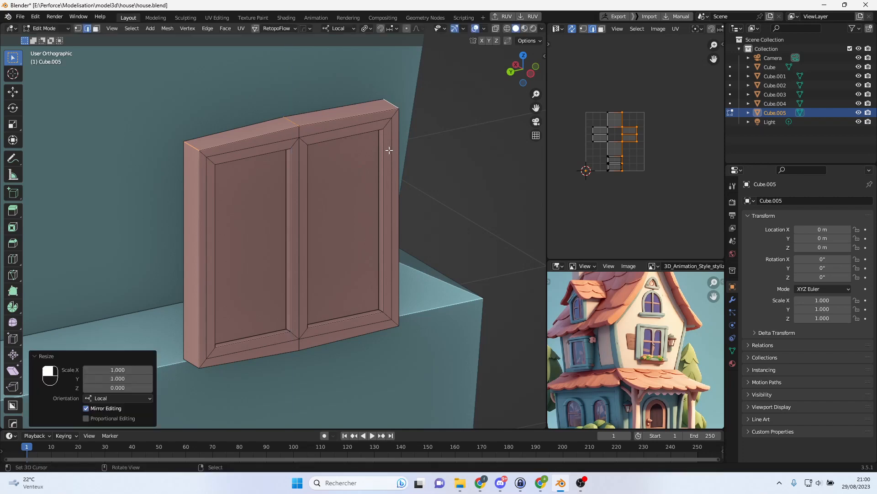
- Try scaling the selected top edges freely along local Z, and reselect the short edges across the window's top
middle_drag(338, 145, 283, 123)
key(s)
key(z)
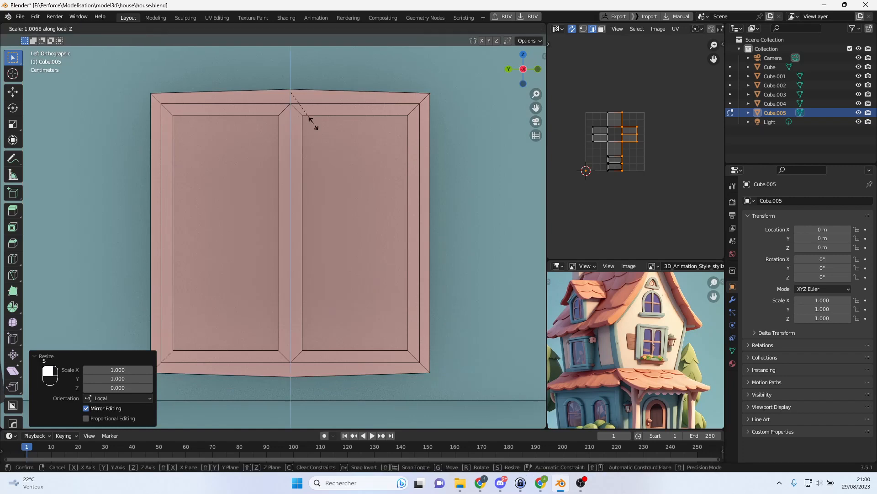
click(321, 84)
middle_drag(298, 101, 314, 121)
click(297, 102)
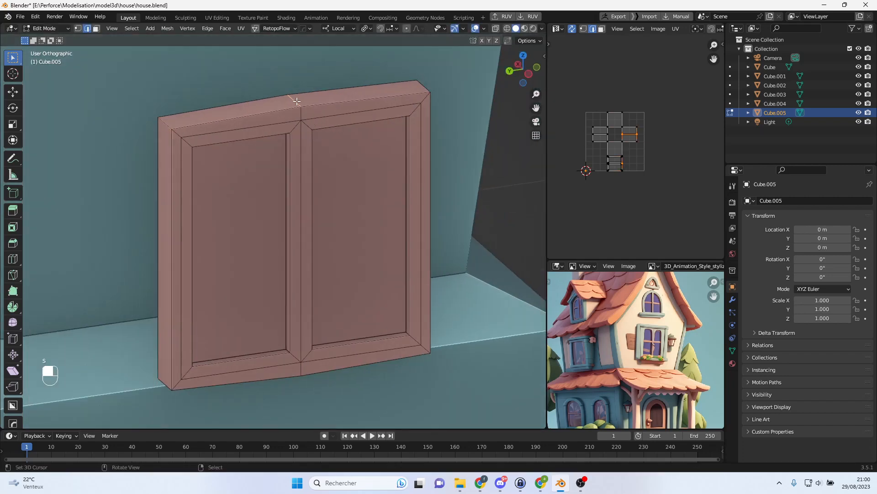
shift+click(425, 86)
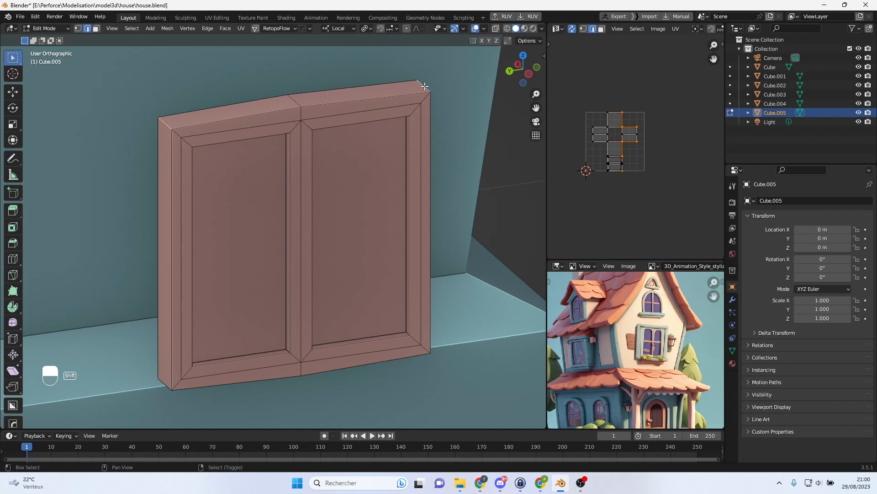
- Select the window's two top faces and flatten them by scaling to 0 along local Z
click(96, 28)
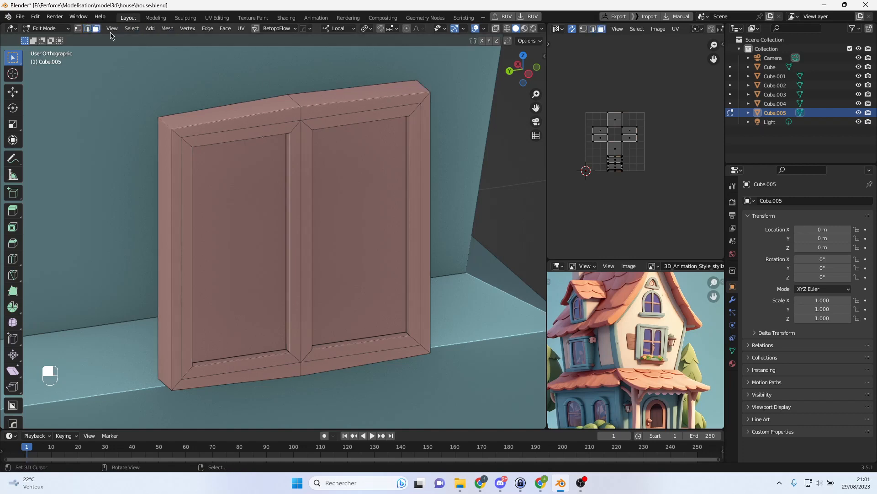
click(280, 104)
shift+click(352, 97)
key(s)
key(z)
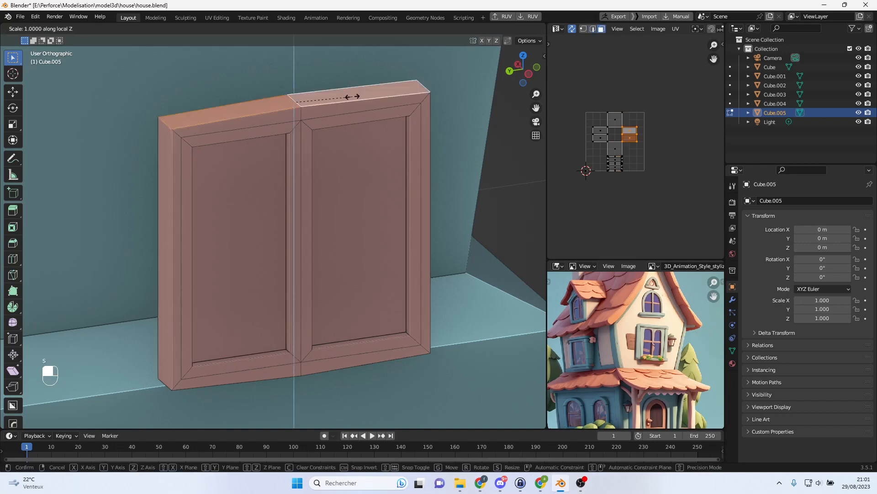
key(0)
key(Return)
- Select the window's two underside faces and flatten them by scaling to 0 along local Z
middle_drag(352, 97, 369, 121)
middle_drag(330, 229, 271, 289)
click(271, 315)
shift+click(318, 309)
click(322, 320)
shift+click(258, 311)
key(s)
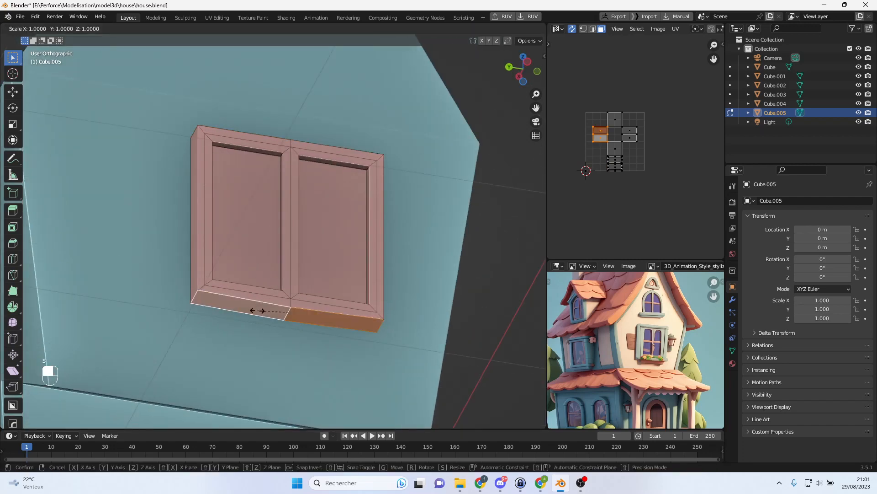
key(z)
key(0)
key(Return)
- Select the outer ring of front faces around the window frame and extrude it outward to form a raised rim
key(ctrl+KP_3)
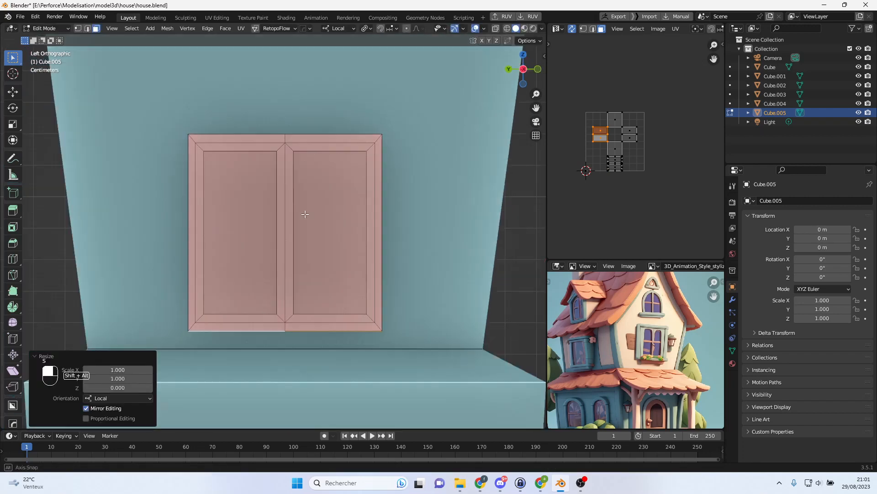
click(213, 123)
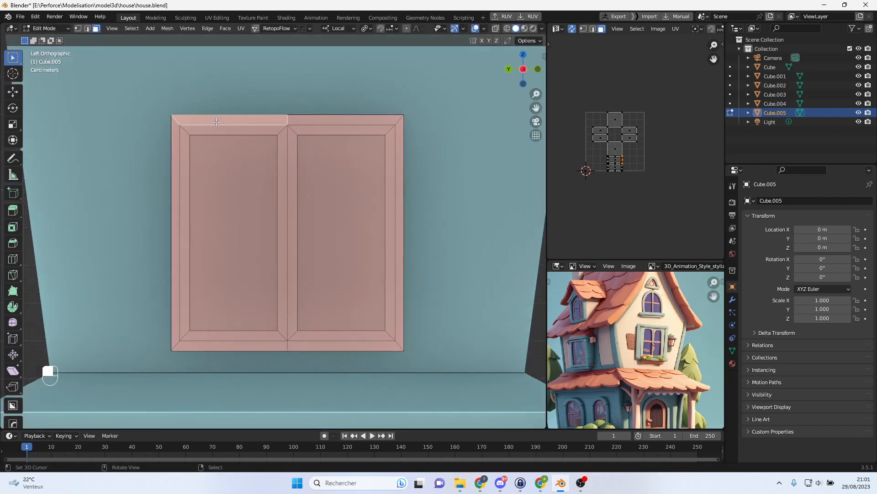
shift+click(323, 120)
shift+click(405, 149)
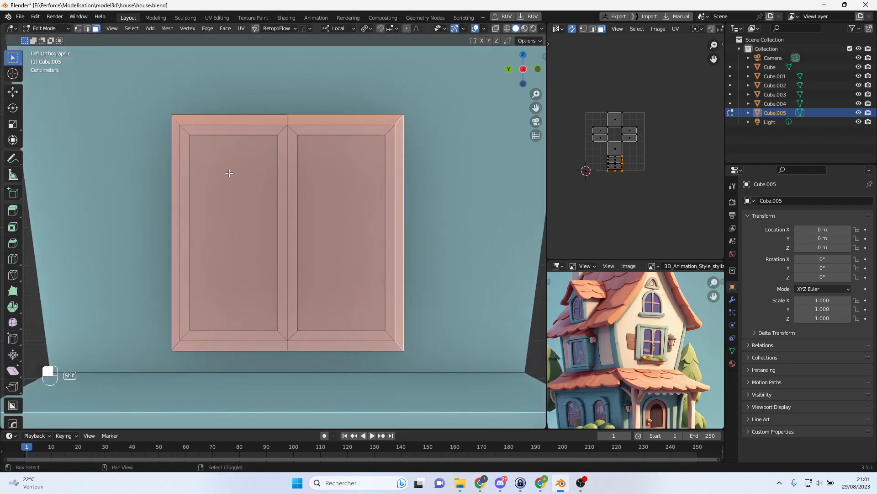
shift+click(183, 177)
shift+click(247, 341)
shift+click(314, 344)
middle_drag(314, 344, 385, 351)
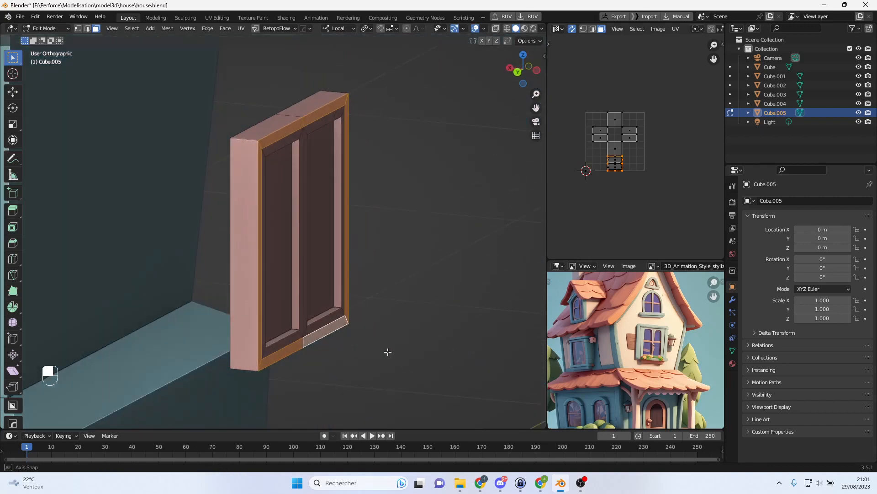
key(e)
click(375, 322)
middle_drag(374, 322, 335, 297)
- Try to bevel the two upper corner edges of the first pane recess
scroll(330, 212, up, 4)
middle_drag(329, 212, 112, 45)
click(87, 28)
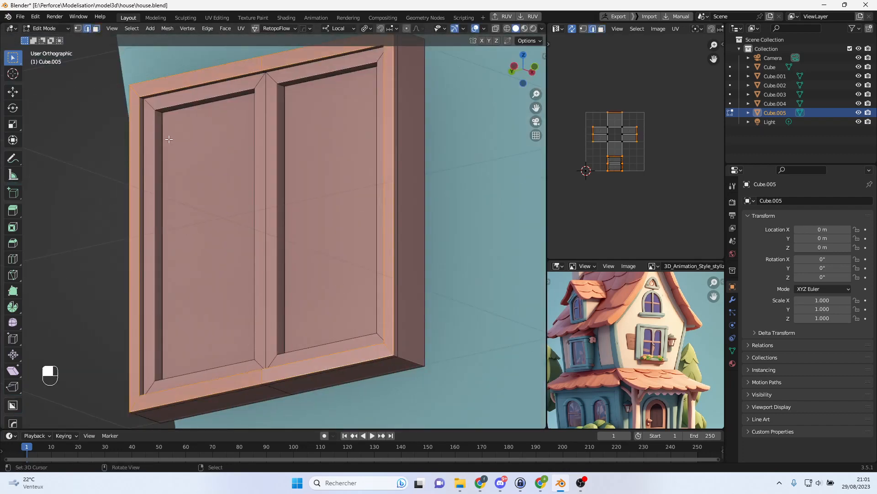
click(164, 116)
middle_drag(163, 128, 288, 121)
click(153, 128)
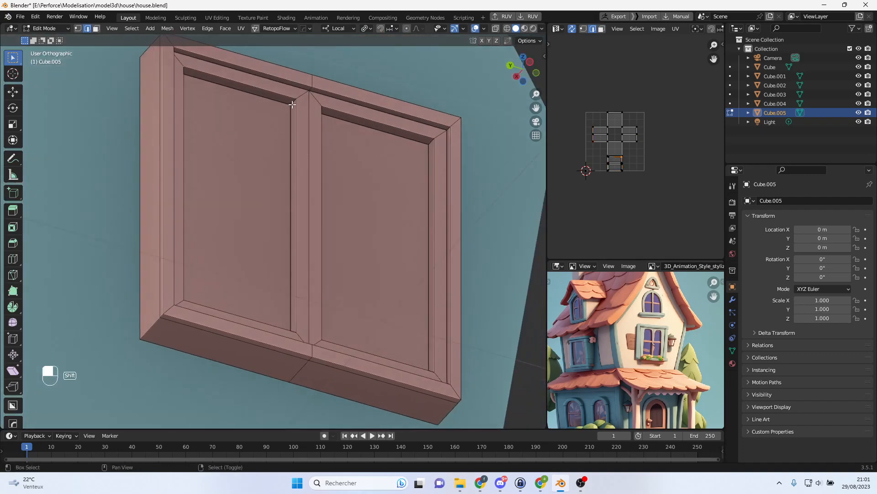
key(ctrl+KP_3)
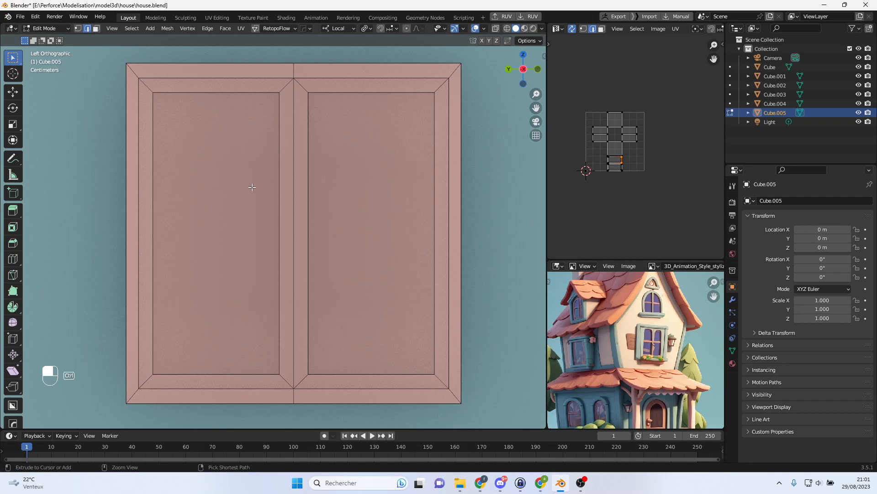
key(ctrl+b)
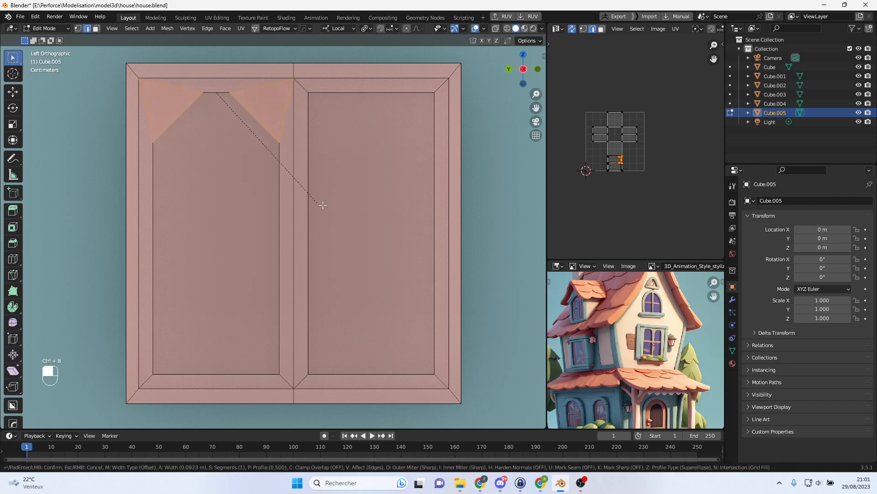
scroll(299, 194, up, 1)
click(300, 194)
- Bevel the four upper corner edges of both pane recesses about 0.065 m wide with 5 segments
middle_drag(383, 157, 357, 201)
key(ctrl+b)
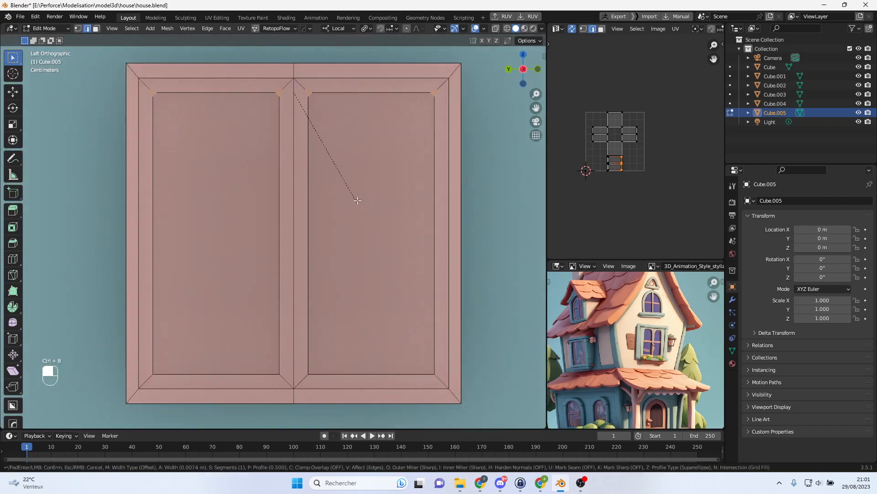
scroll(379, 210, up, 2)
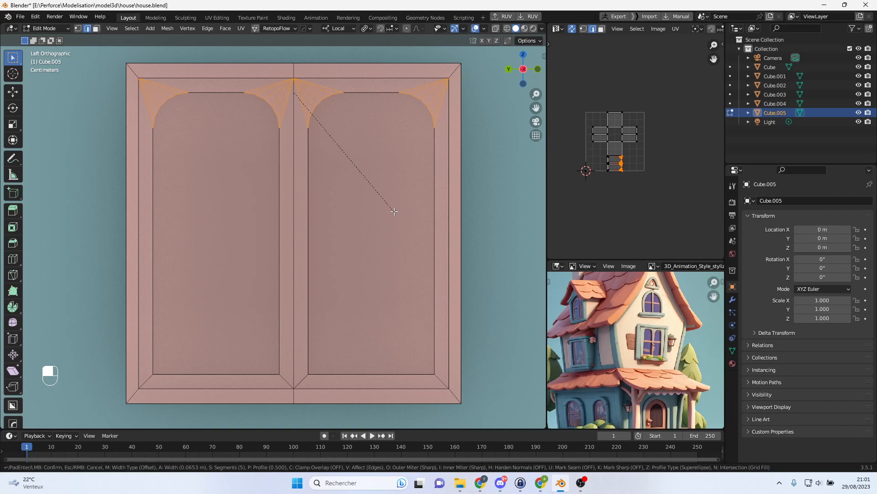
click(394, 211)
- Shade the window smooth with Auto Smooth at 30°
middle_drag(333, 241, 346, 259)
key(Tab)
scroll(382, 265, down, 2)
key(w)
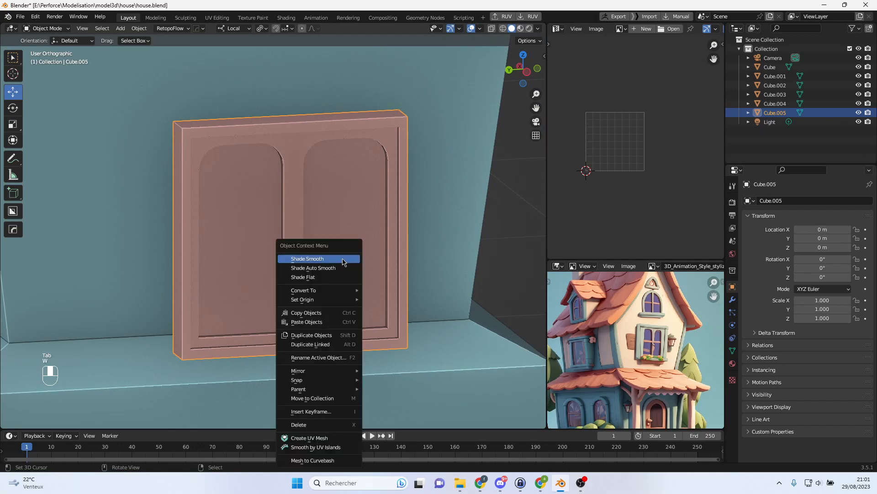
click(345, 259)
click(105, 408)
mouse_move(344, 286)
middle_down()
mouse_move(265, 282)
mouse_move(407, 278)
mouse_move(358, 276)
mouse_move(356, 302)
mouse_move(383, 308)
mouse_move(324, 293)
mouse_move(350, 297)
mouse_move(374, 317)
middle_up()
scroll(350, 276, up, 4)
scroll(356, 303, down, 1)
scroll(350, 297, down, 3)
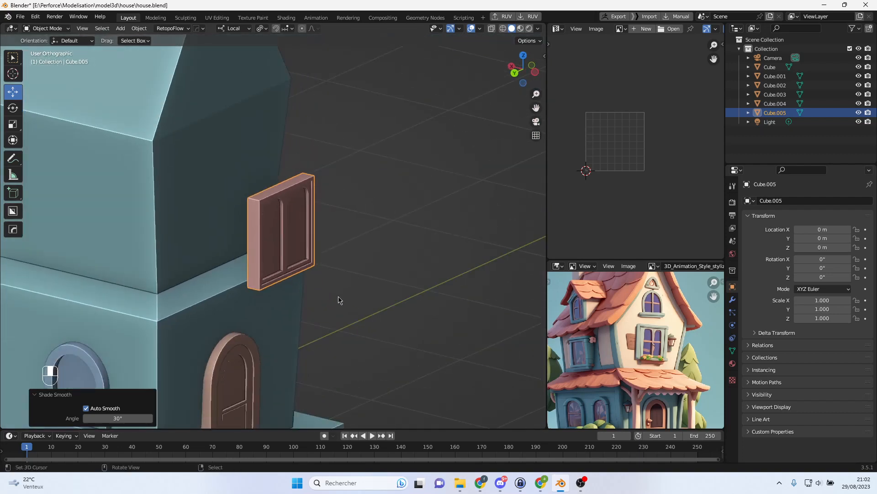
- Reopen the window mesh for editing and select the faces of both arched panes
click(251, 369)
click(302, 249)
key(Tab)
middle_drag(310, 248, 293, 242)
scroll(294, 241, up, 4)
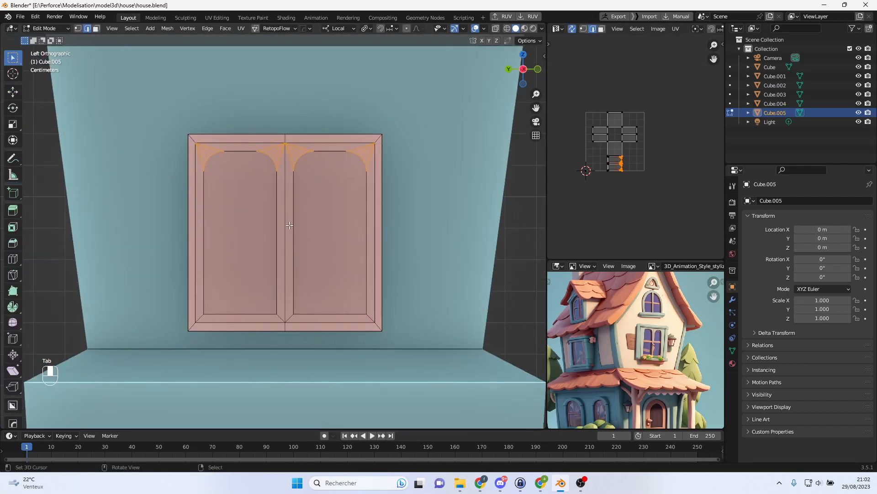
scroll(290, 225, up, 2)
click(249, 215)
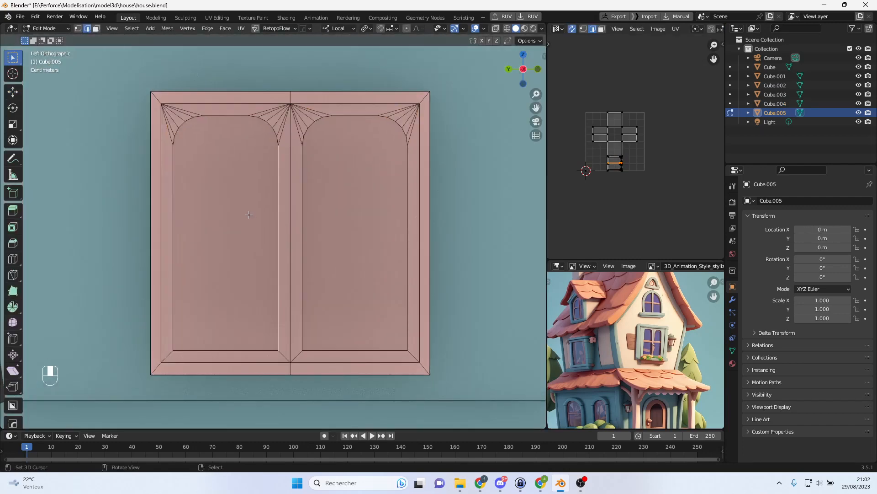
click(97, 29)
click(209, 177)
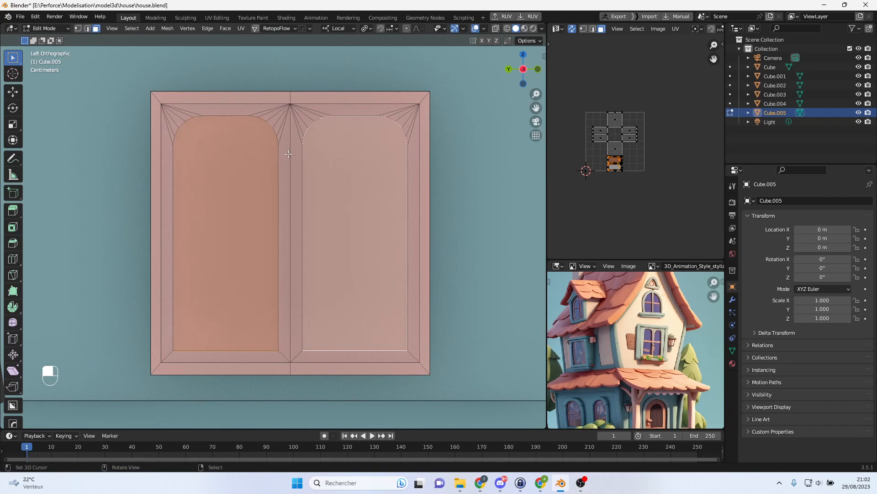
middle_drag(290, 142, 309, 155)
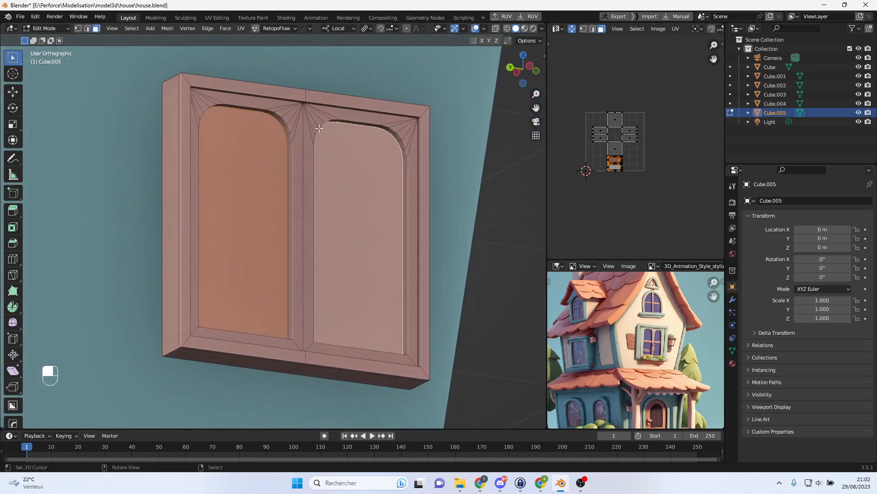
alt+shift+click(308, 155)
key(ctrl+z)
mouse_move(309, 155)
middle_down()
mouse_move(289, 144)
mouse_move(295, 114)
middle_up()
- Add all the frame and rim faces around the panes to the selection with Circle Select from the front
key(c)
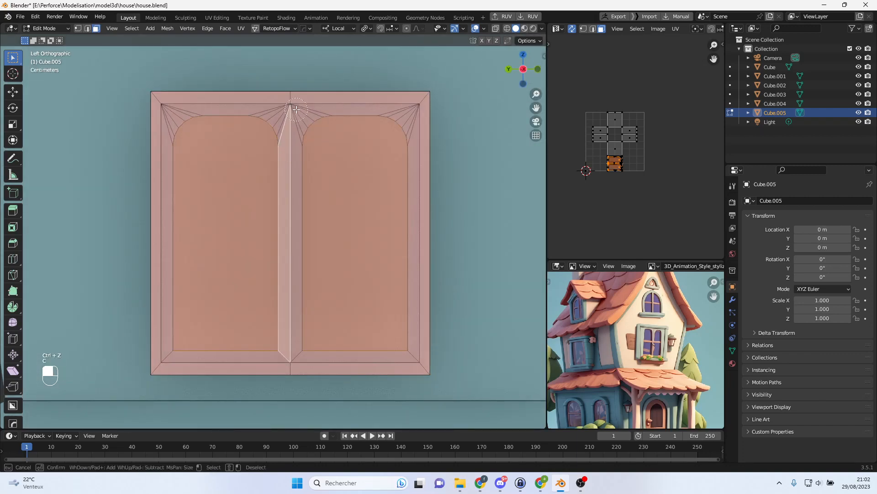
shift+click(293, 118)
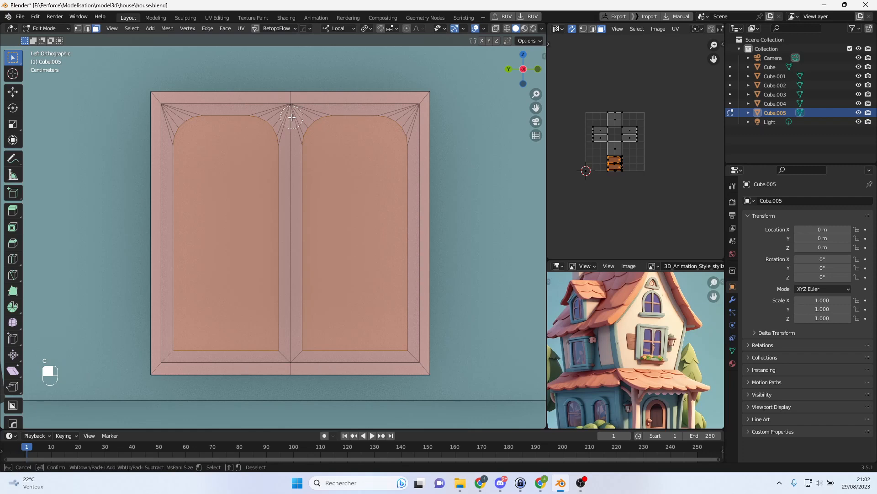
click(292, 117)
drag(292, 116, 278, 112)
drag(186, 100, 165, 114)
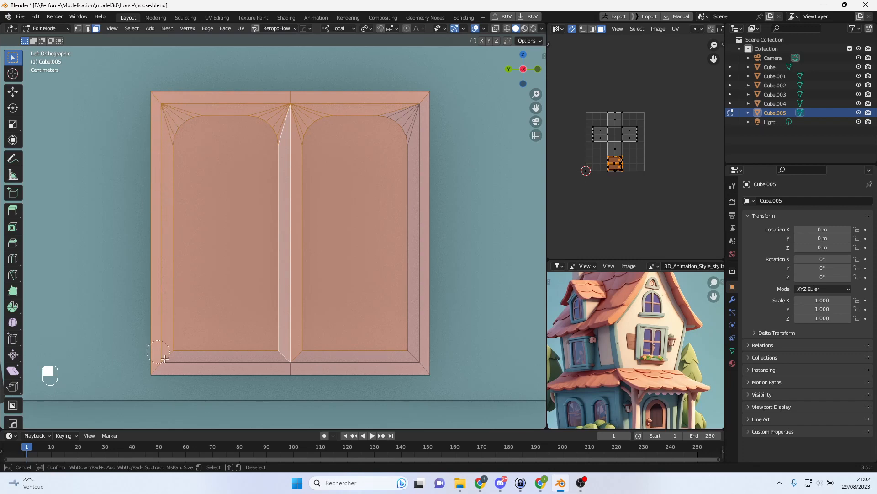
drag(171, 362, 177, 365)
drag(303, 360, 330, 362)
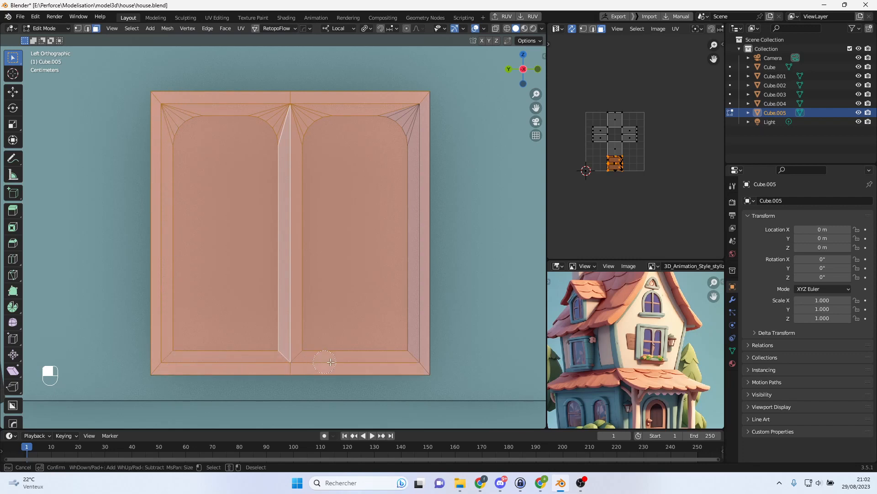
drag(419, 344, 418, 341)
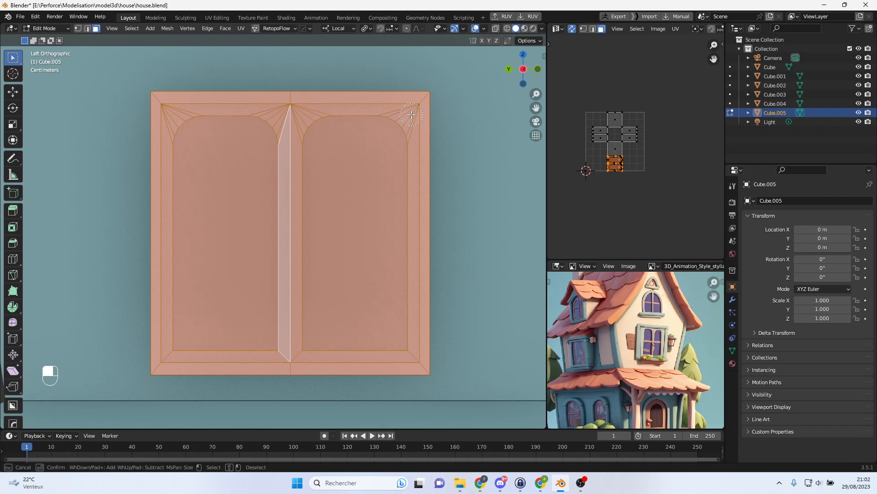
key(Escape)
- Unwrap the selected front faces and move their UV islands away from the rest of the layout
mouse_move(373, 187)
middle_down()
mouse_move(423, 133)
mouse_move(392, 121)
mouse_move(304, 133)
mouse_move(295, 151)
mouse_move(374, 189)
middle_up()
key(u)
click(371, 189)
middle_drag(600, 177, 579, 177)
key(g)
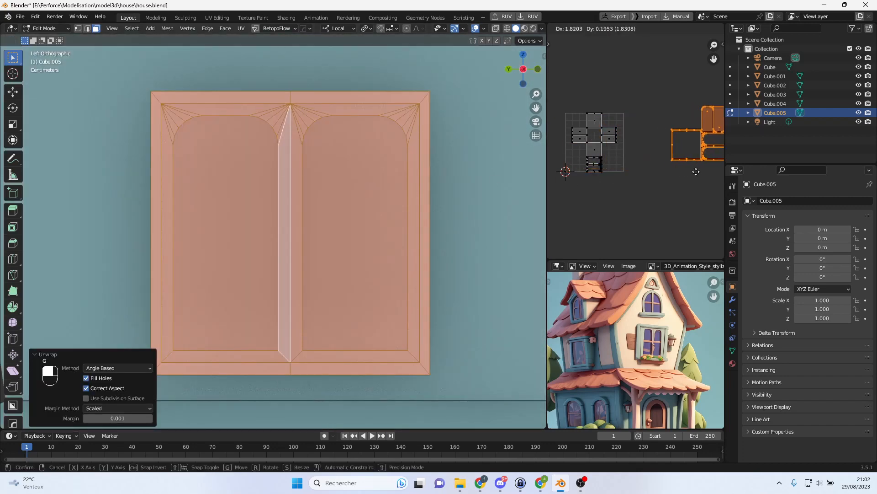
click(673, 178)
shift+middle_drag(703, 161, 643, 162)
scroll(643, 162, up, 4)
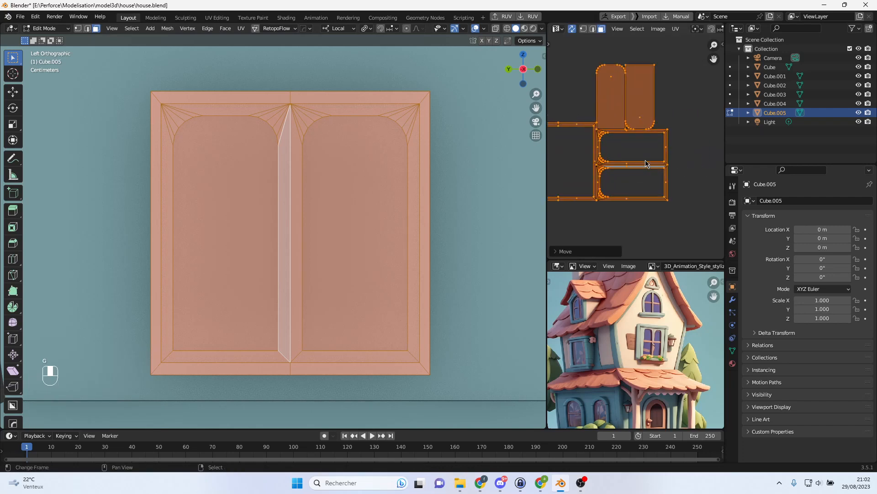
scroll(637, 165, down, 2)
- Try to select the loop of faces around the window's outer sides
middle_drag(407, 176, 489, 195)
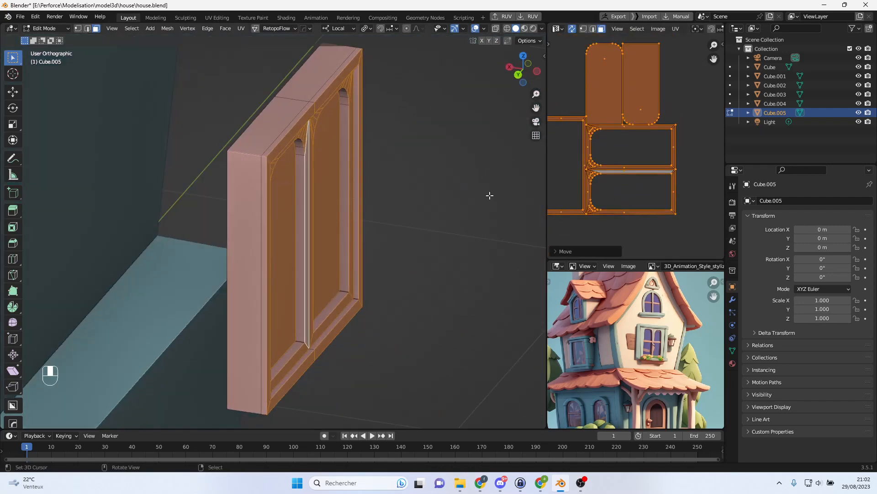
key(alt)
alt+click(272, 144)
middle_drag(273, 144, 221, 130)
key(alt)
alt+click(259, 129)
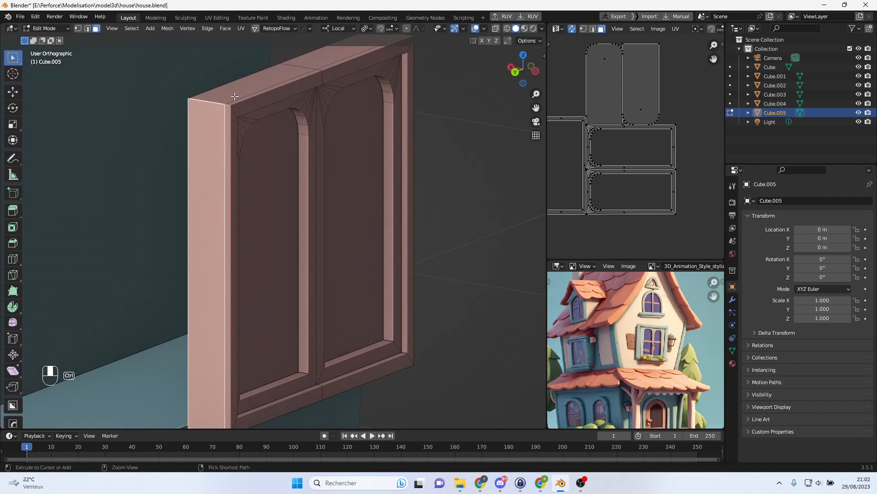
ctrl+right_click(234, 96)
shift+right_click(227, 114)
- Dissolve the extra edge loop running around the window's outer sides just behind the front rim
middle_drag(231, 107, 266, 124)
scroll(267, 123, up, 3)
click(88, 29)
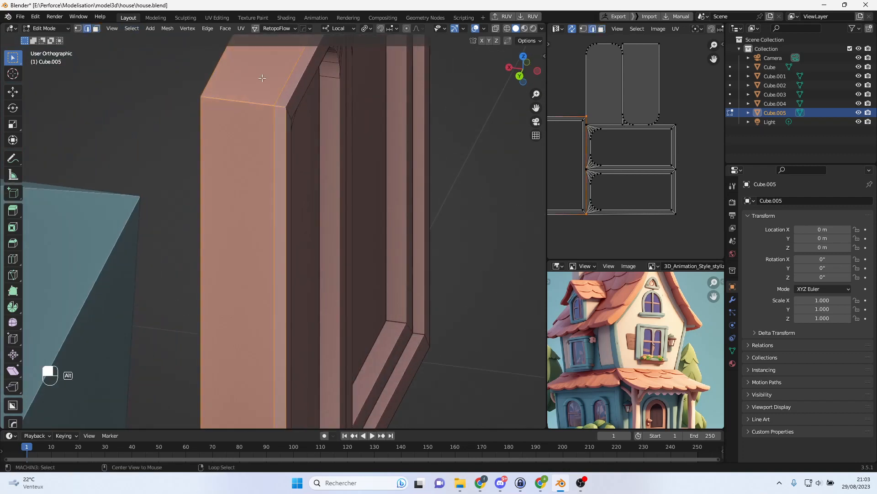
alt+click(280, 94)
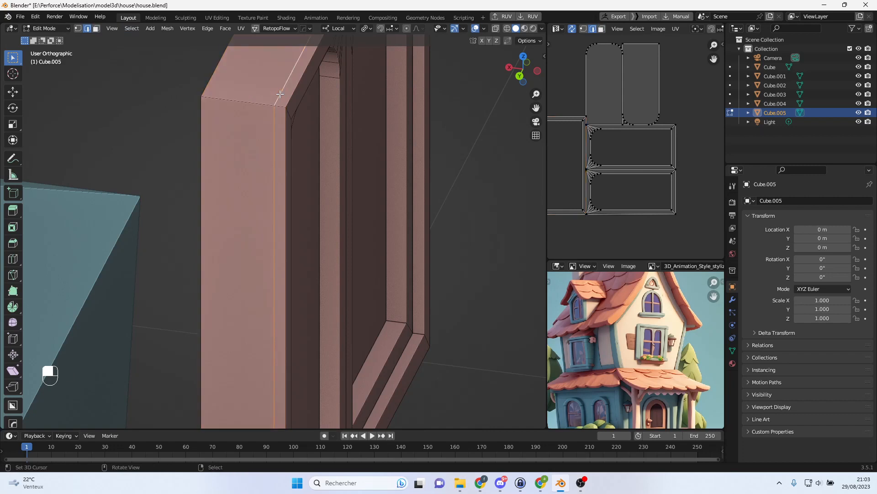
key(Delete)
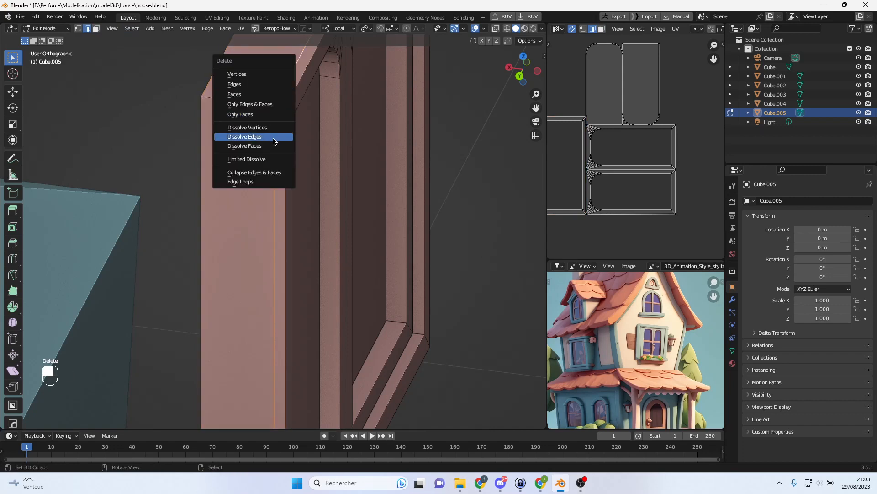
click(273, 137)
scroll(273, 138, down, 2)
- Mark the short edge at the window's upper outer corner as a seam
middle_drag(274, 138, 344, 171)
click(344, 172)
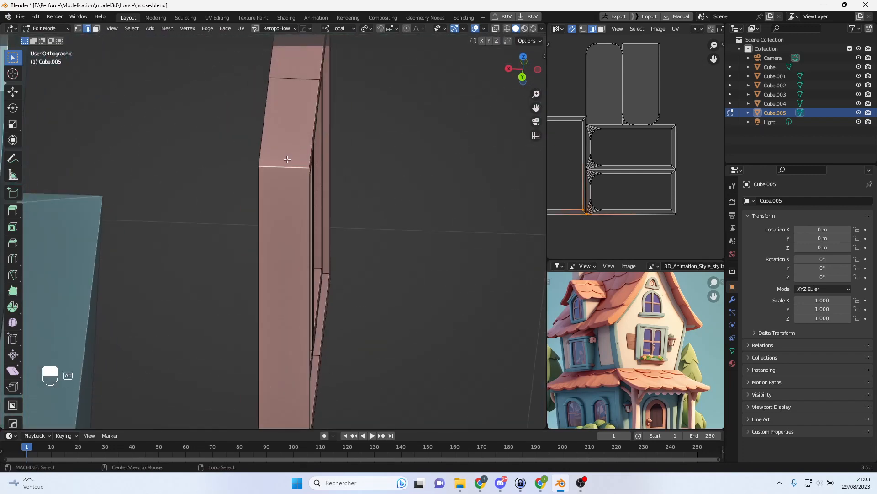
click(295, 130)
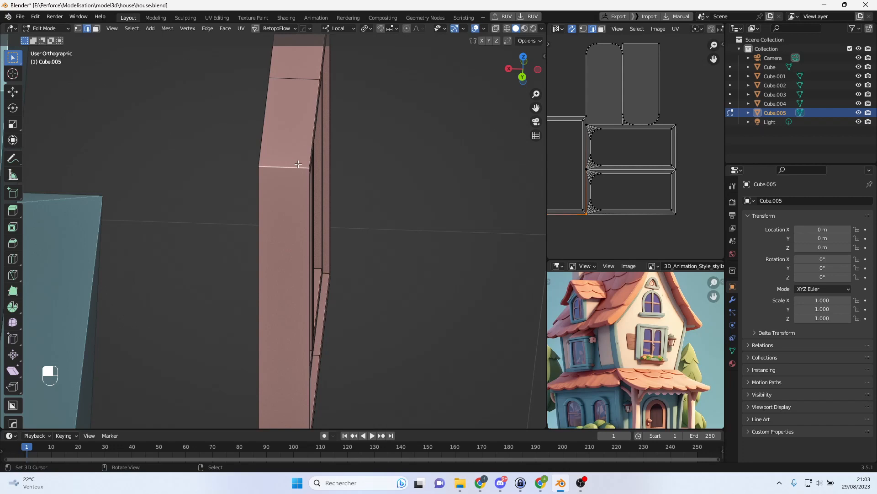
key(ctrl+e)
click(293, 186)
- Mark one lower corner edge inside each pane recess as a seam
middle_drag(293, 186, 183, 286)
click(164, 334)
click(164, 338)
key(ctrl+e)
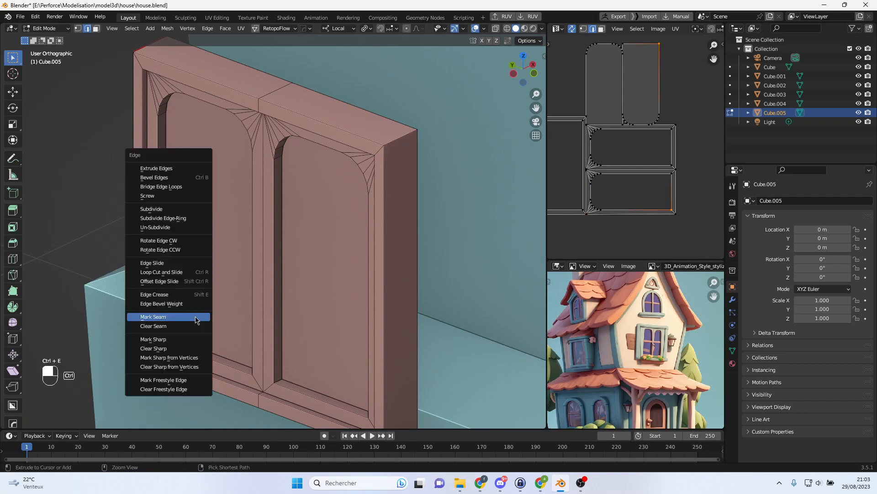
click(195, 316)
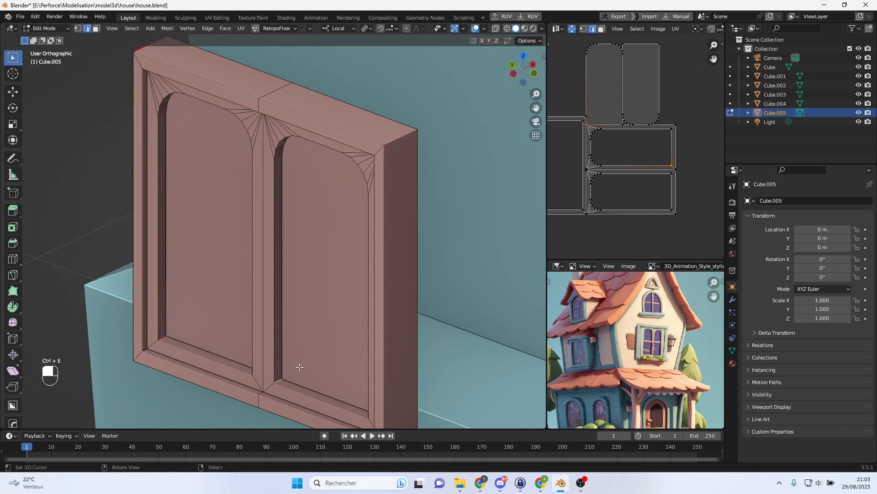
key(ctrl+e)
- Select the face loop around the window's outer sides and unwrap it
click(97, 30)
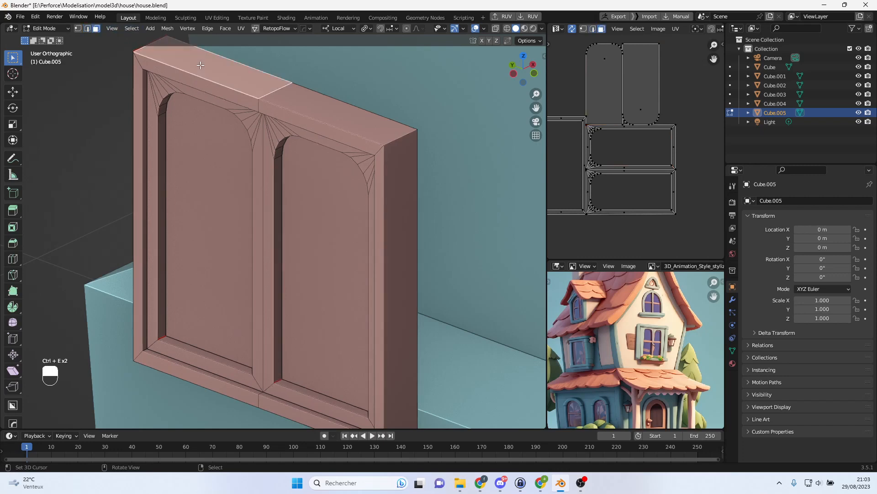
alt+click(396, 144)
mouse_move(395, 144)
alt+middle_down()
mouse_move(466, 125)
mouse_move(402, 156)
alt+middle_up()
key(u)
click(400, 155)
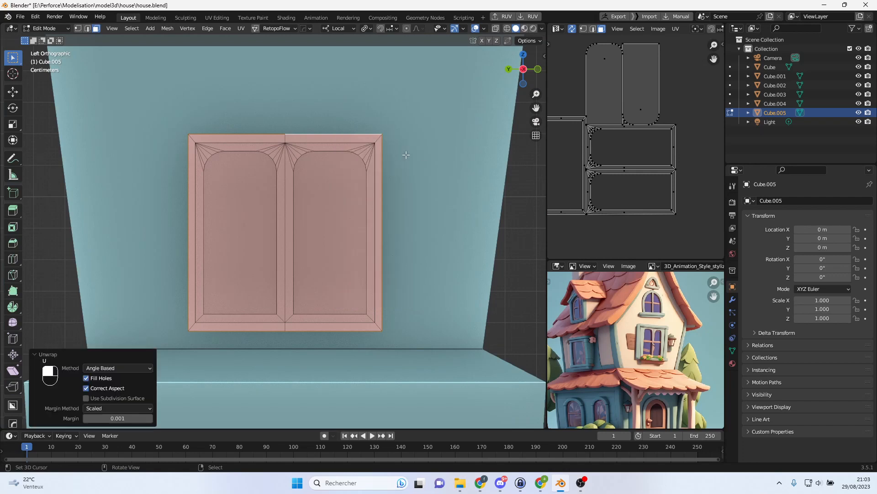
scroll(615, 159, down, 3)
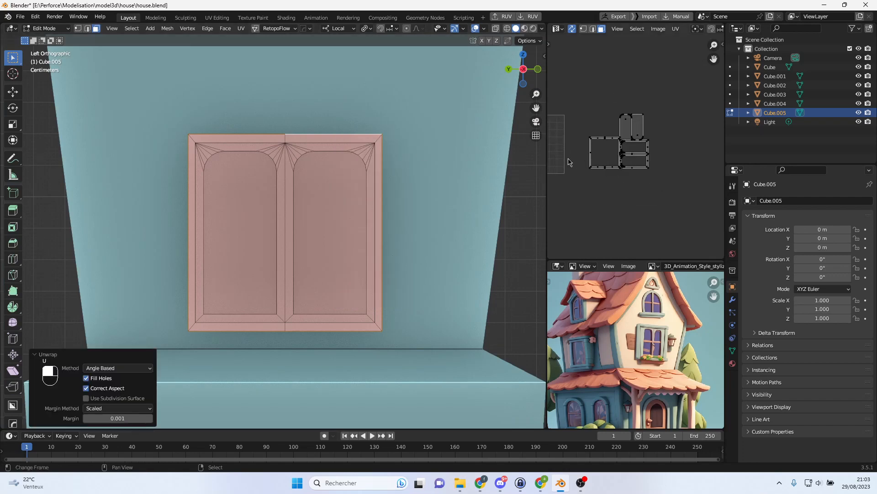
- Move the UV strip of the window's outer sides clear of the other islands
key(g)
click(706, 148)
- Select the ring of inner side faces in the left pane's recess and unwrap it
middle_drag(339, 189, 216, 218)
scroll(217, 218, up, 5)
alt+click(140, 236)
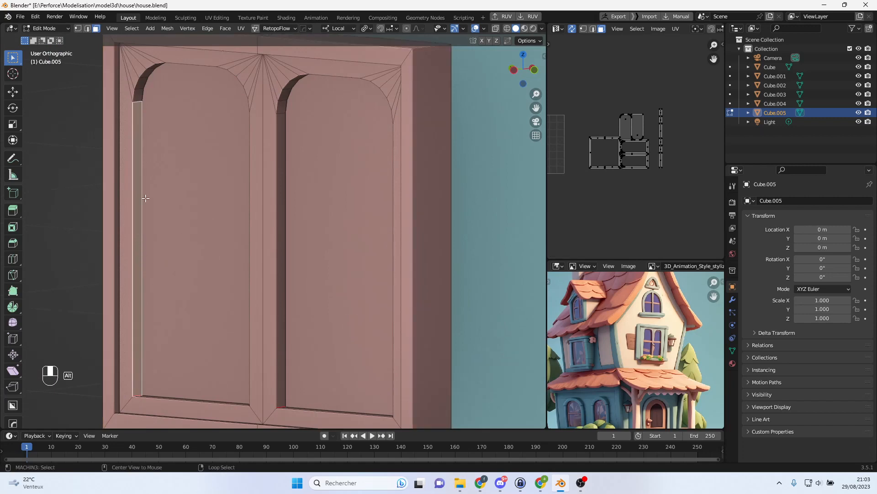
ctrl+click(140, 87)
middle_drag(140, 88, 273, 159)
ctrl+click(300, 288)
middle_drag(300, 288, 251, 362)
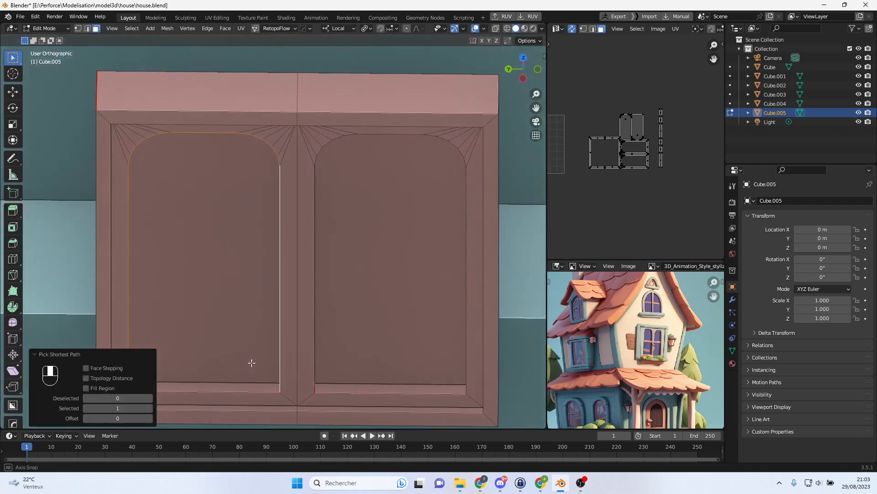
ctrl+click(236, 385)
key(u)
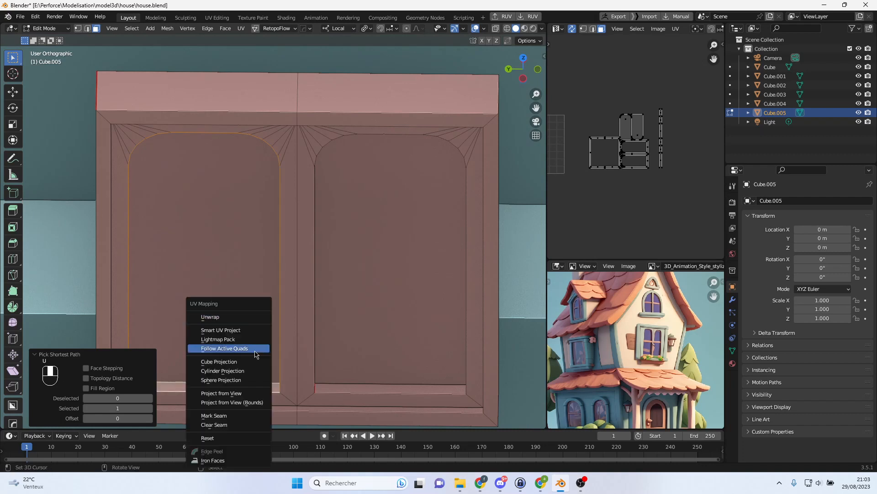
click(234, 316)
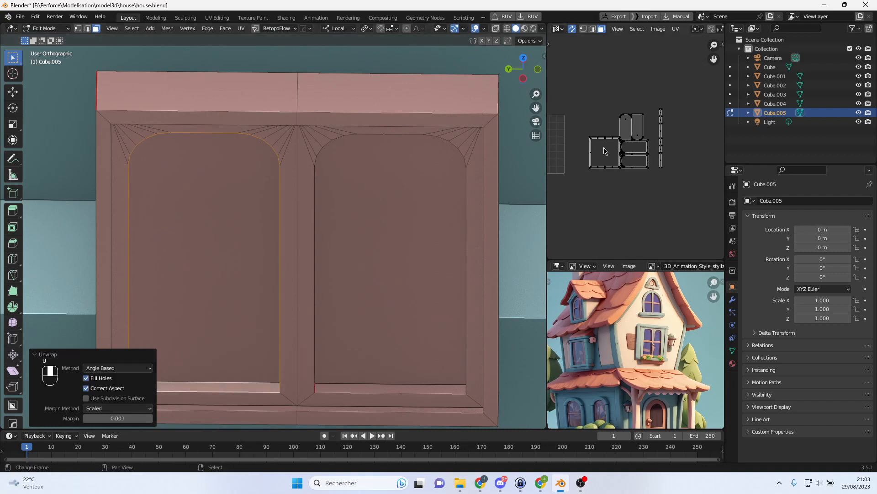
- Place the left recess's UV strip beside the outer-side strip
scroll(599, 162, down, 3)
key(g)
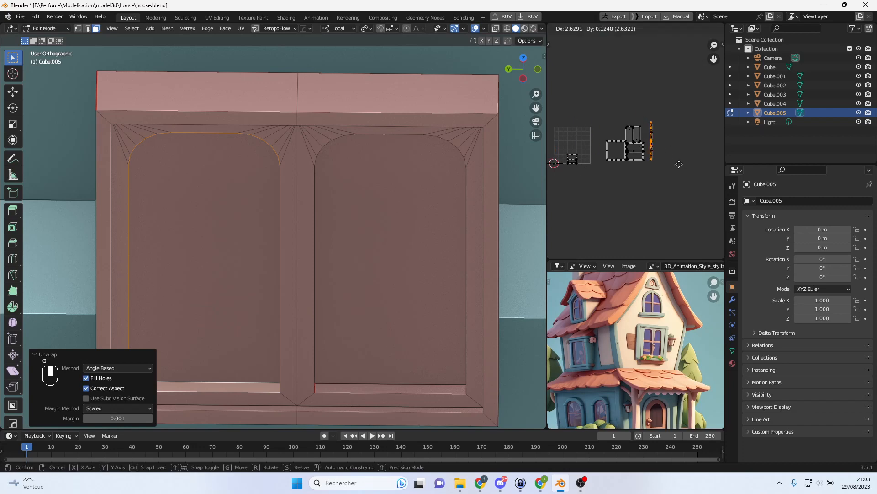
click(686, 162)
- Select the ring of inner side faces in the right pane's recess and unwrap it
middle_drag(487, 202, 264, 282)
right_click(273, 418)
ctrl+right_click(267, 211)
middle_drag(267, 211, 377, 148)
ctrl+right_click(462, 157)
middle_drag(462, 157, 448, 321)
key(u)
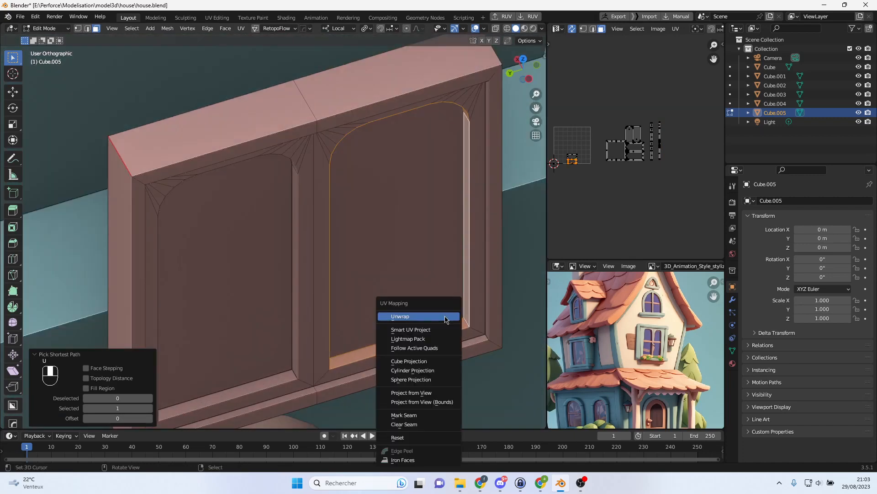
click(445, 316)
- Place the right recess's UV strip alongside the left recess's strip
key(g)
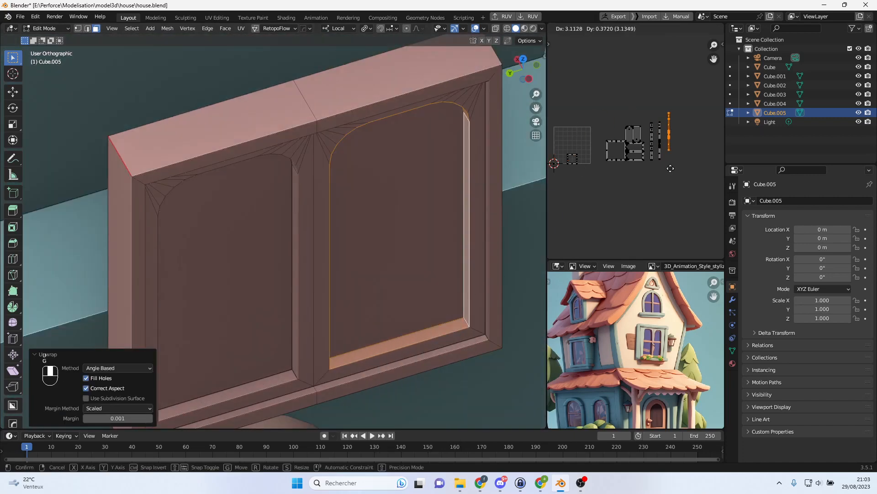
click(667, 177)
scroll(636, 175, up, 3)
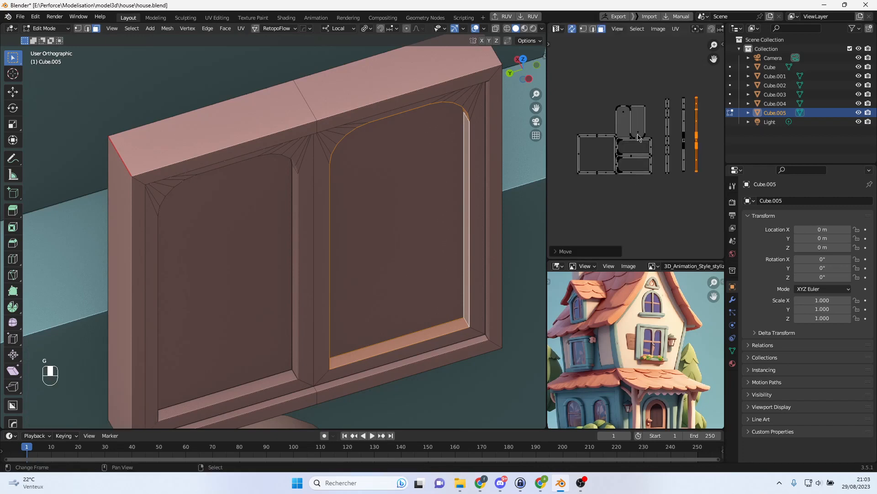
- Select the UV islands of both panes and the front frame, and project them from the left orthographic view
right_click(636, 132)
middle_drag(425, 167, 405, 146)
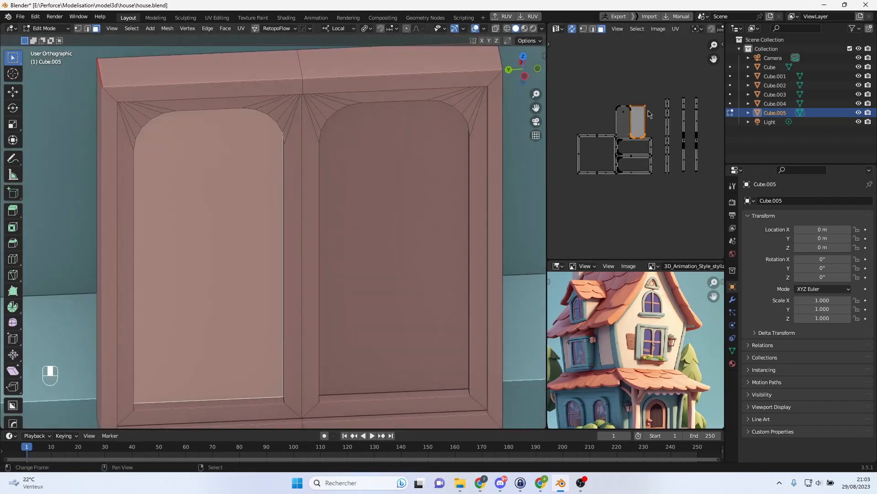
shift+right_click(402, 179)
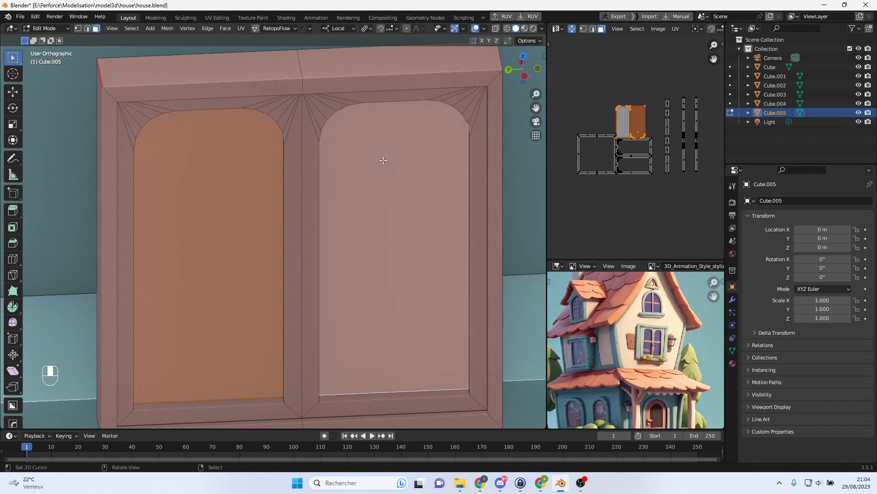
key(shift)
key(b)
drag(563, 84, 658, 219)
alt+middle_drag(376, 203, 369, 166)
key(u)
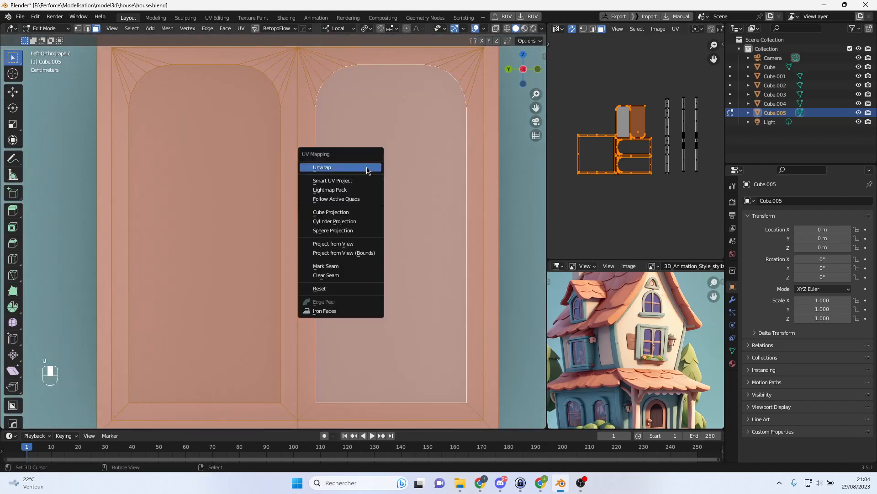
click(357, 245)
- Move the projected window-front UV island next to the three side strips
scroll(610, 173, down, 2)
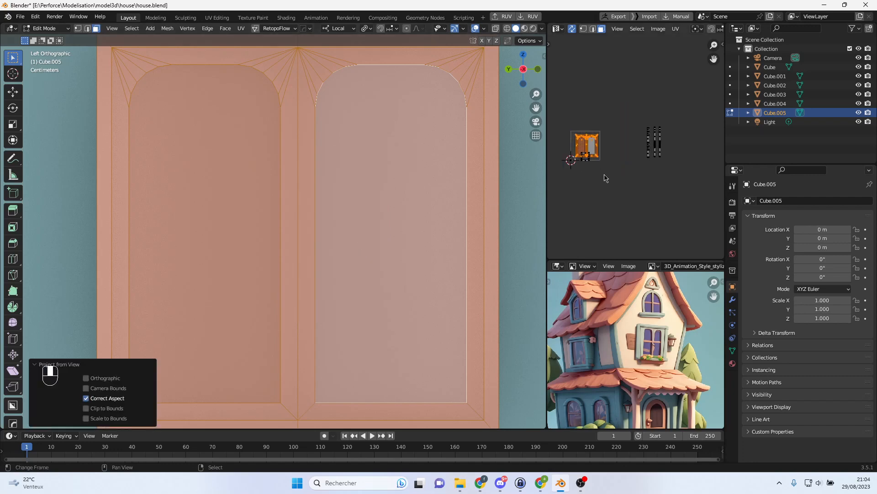
key(g)
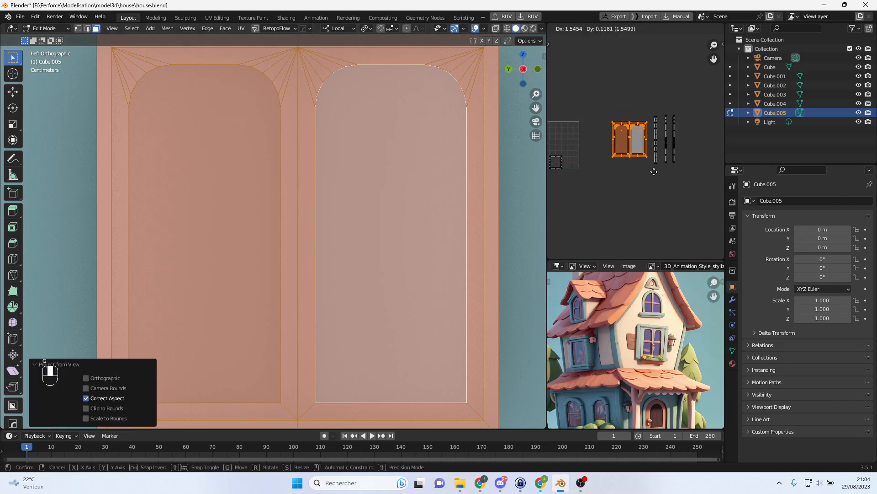
click(658, 177)
scroll(659, 178, up, 4)
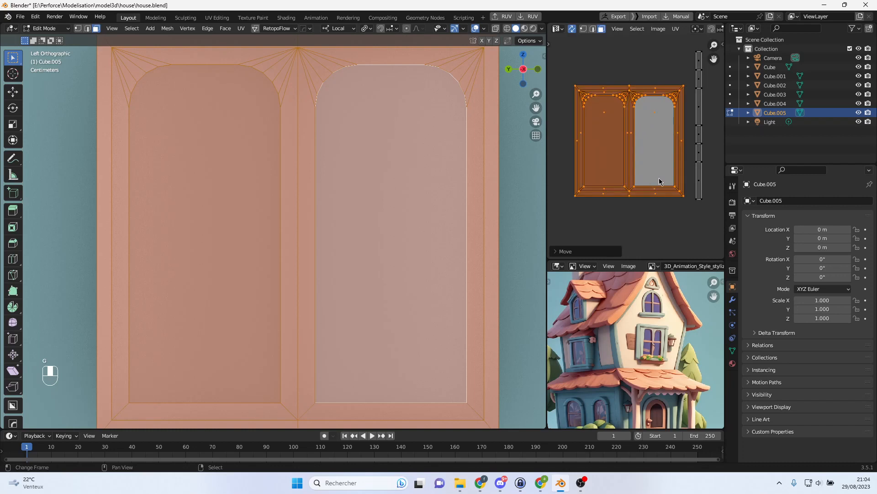
scroll(653, 172, up, 2)
scroll(653, 174, down, 4)
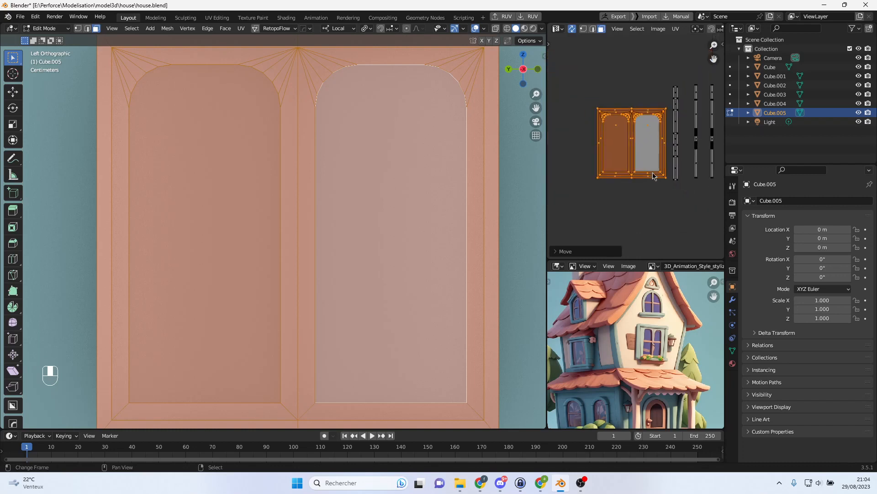
scroll(654, 177, up, 4)
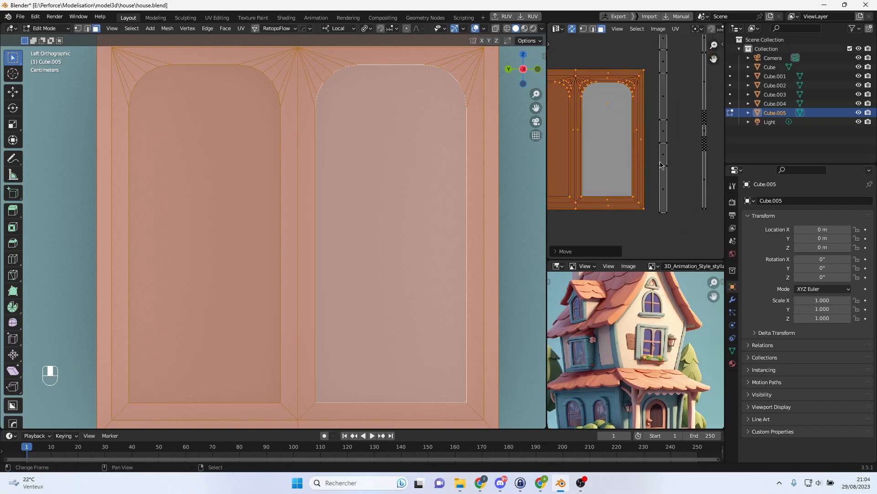
- Bring the outer-side UV strip close to the edge of the window-front island
click(665, 163)
key(l)
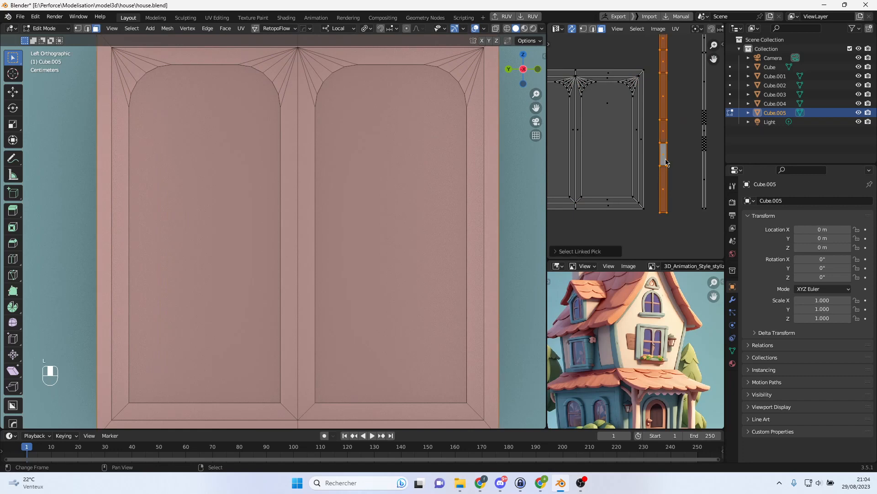
key(g)
click(660, 158)
- Move the left recess's UV strip horizontally until it sits close beside the outer-side strip
click(704, 148)
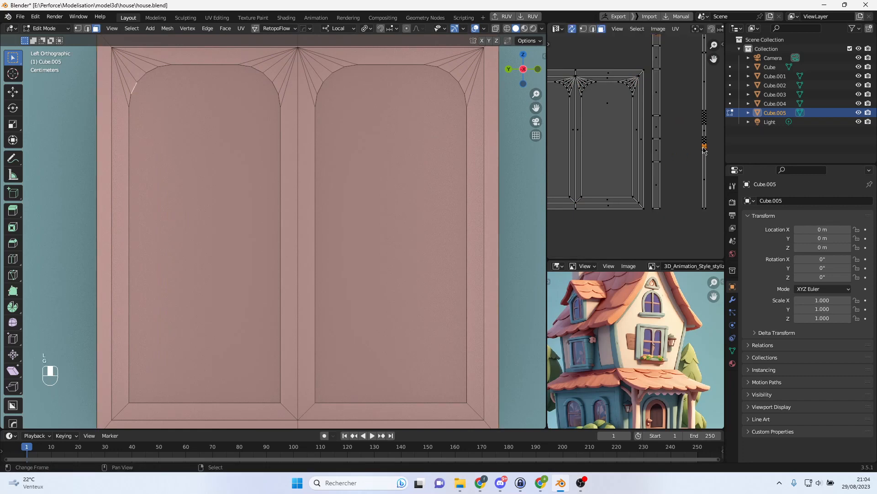
key(l)
key(g)
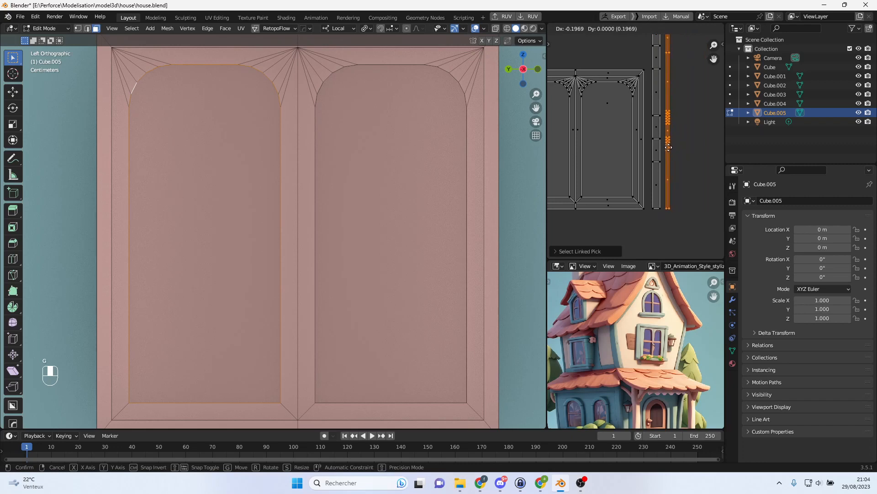
click(670, 149)
- Move the right recess's UV strip in close beside the left recess's strip
scroll(673, 153, down, 2)
click(703, 153)
key(l)
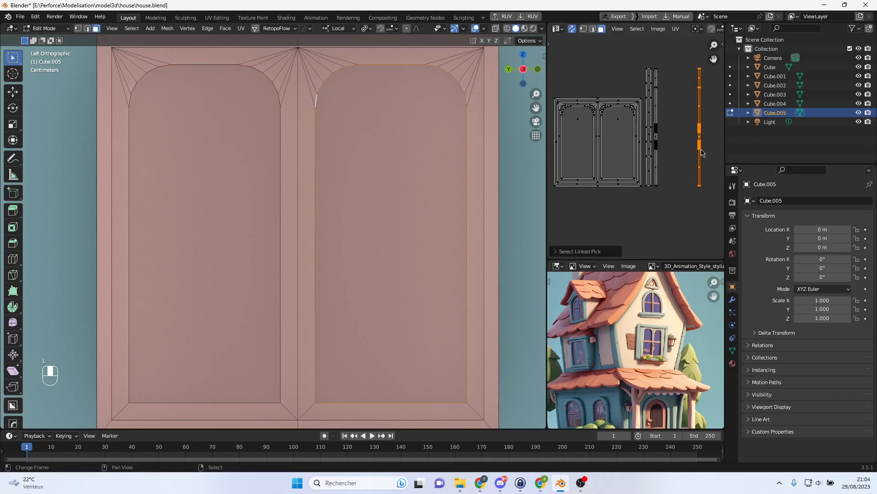
key(g)
click(665, 151)
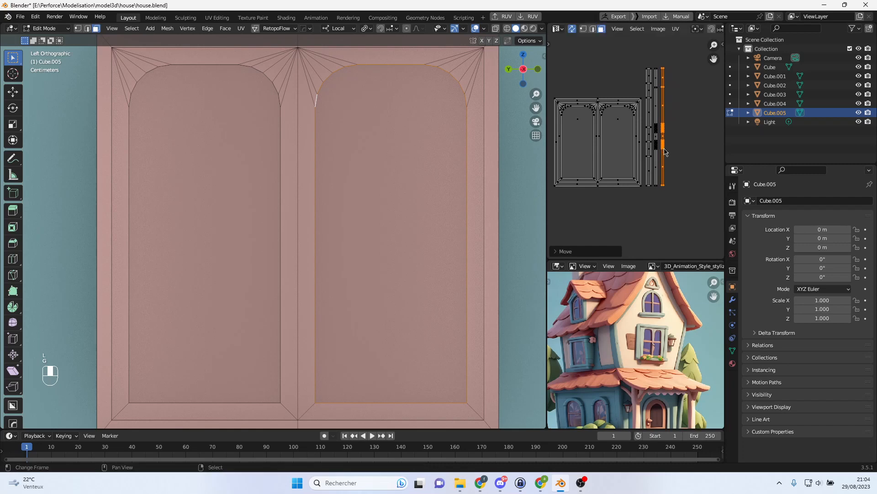
scroll(658, 180, up, 3)
scroll(652, 184, down, 3)
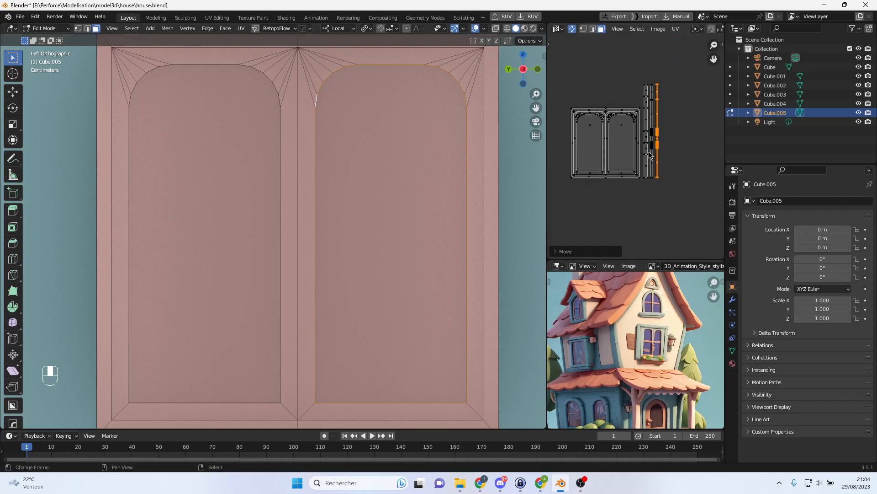
- Select all the window's UV islands, widen the UV editor and average the islands' scale
key(a)
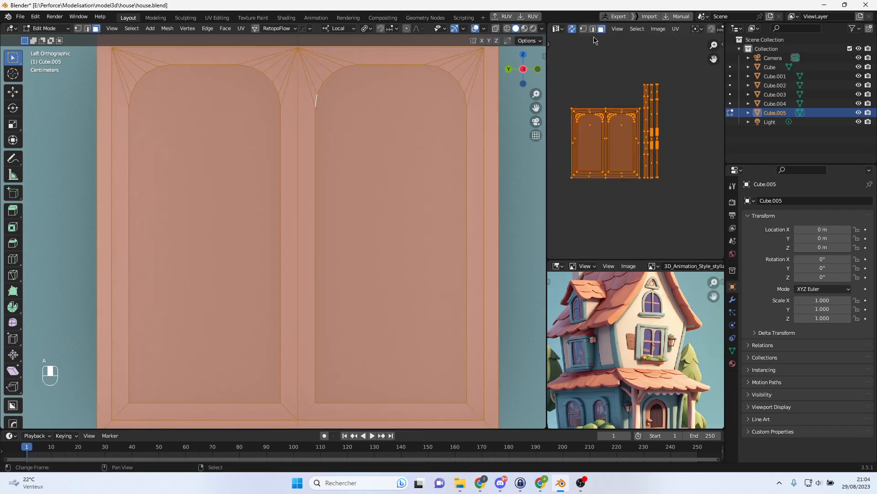
click(675, 30)
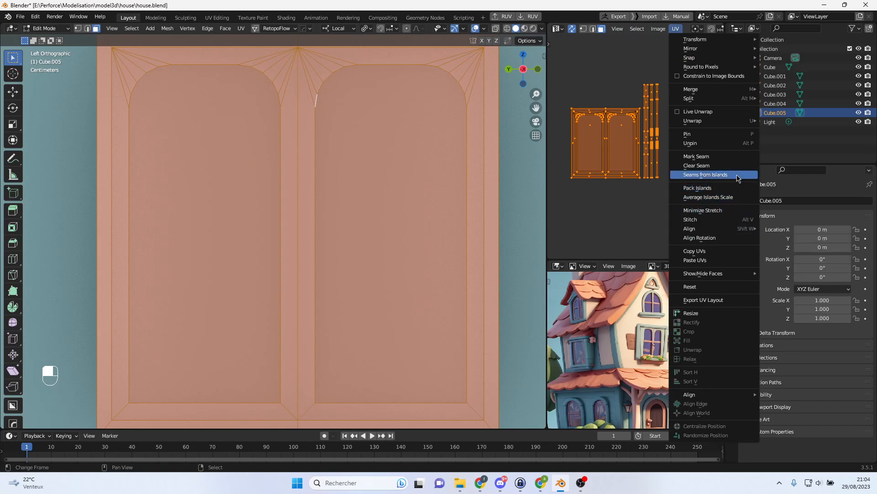
mouse_move(728, 278)
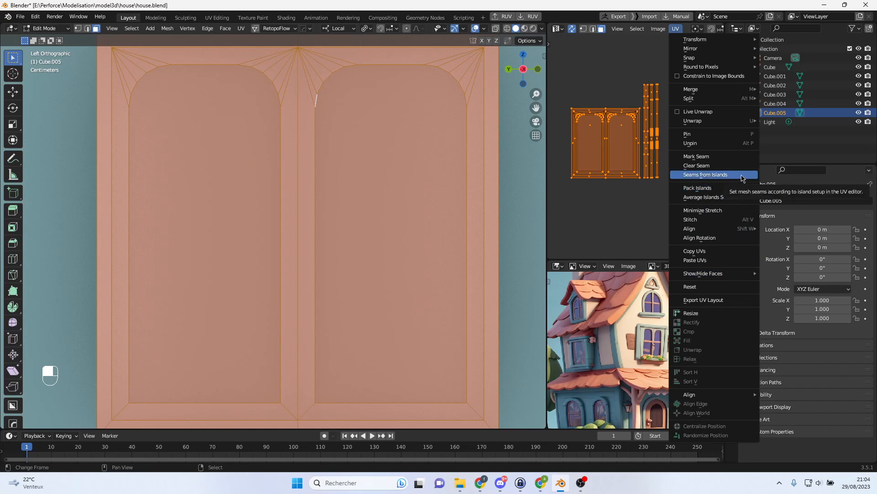
mouse_move(715, 126)
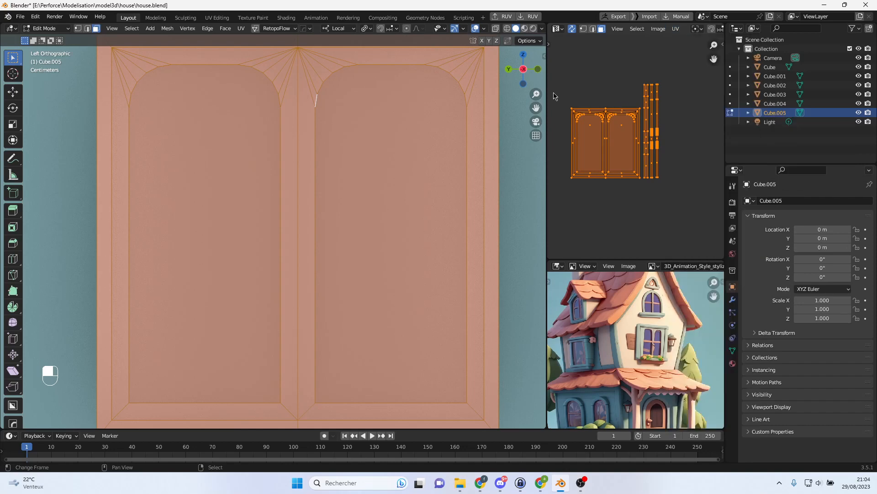
drag(545, 92, 440, 82)
click(565, 31)
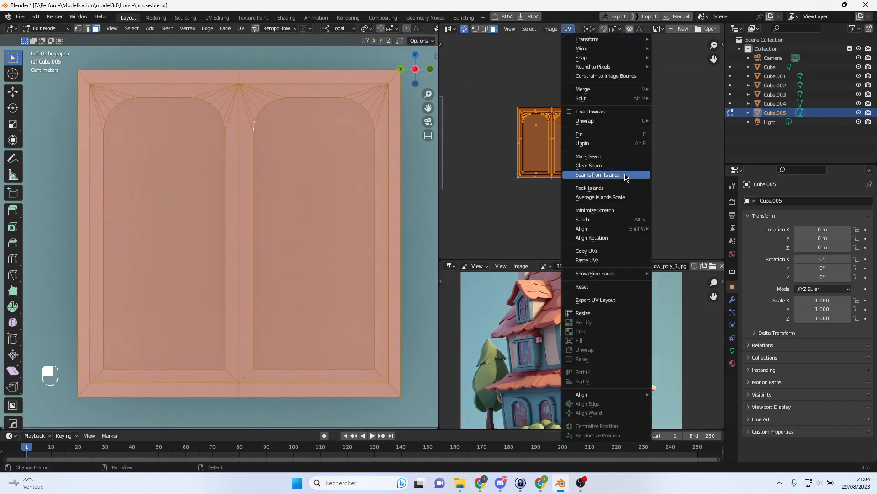
click(627, 197)
scroll(617, 185, up, 4)
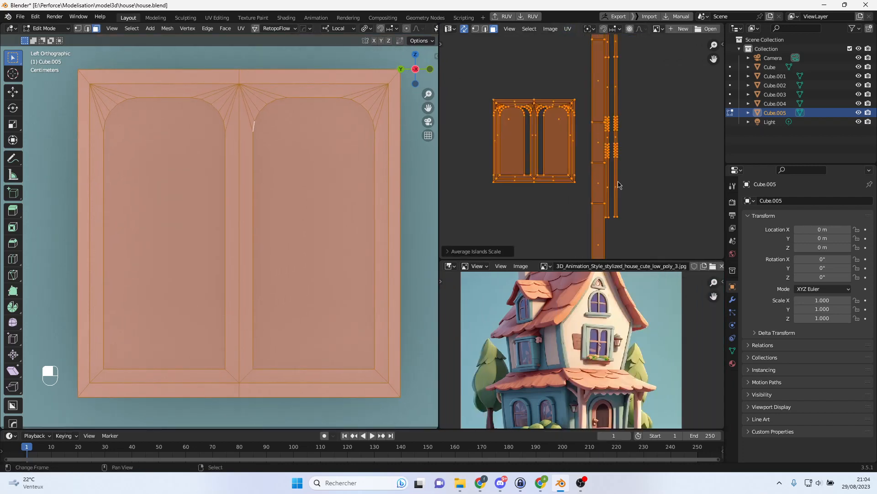
scroll(600, 178, down, 2)
scroll(600, 179, down, 1)
scroll(614, 153, down, 2)
- Scale the outer-side UV strip down uniformly and reposition it between the window-front island and the recess strips
click(595, 141)
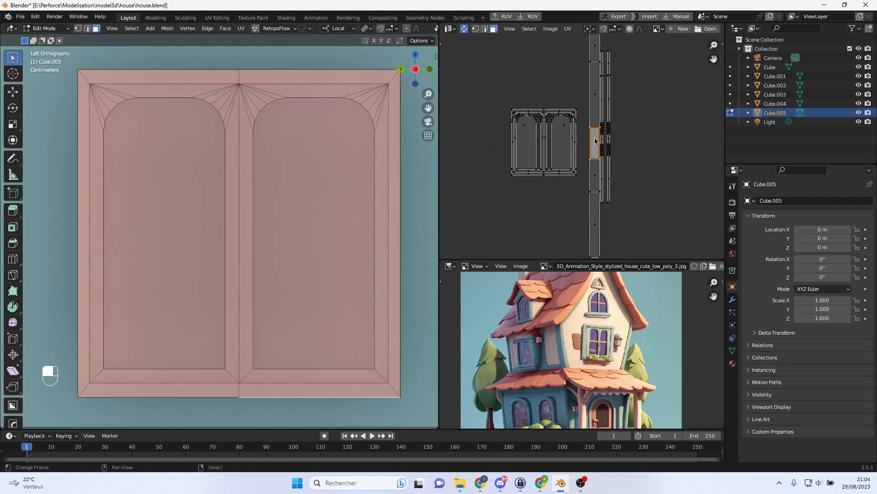
key(l)
middle_drag(284, 190, 302, 199)
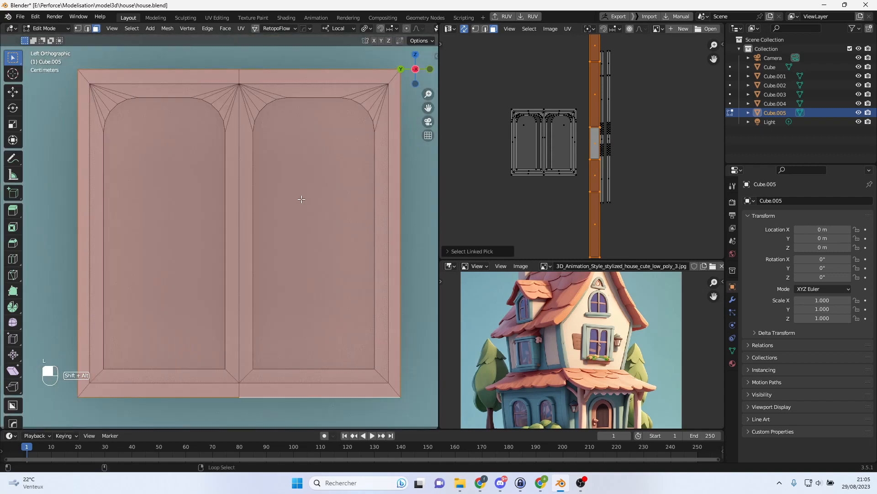
scroll(535, 163, down, 3)
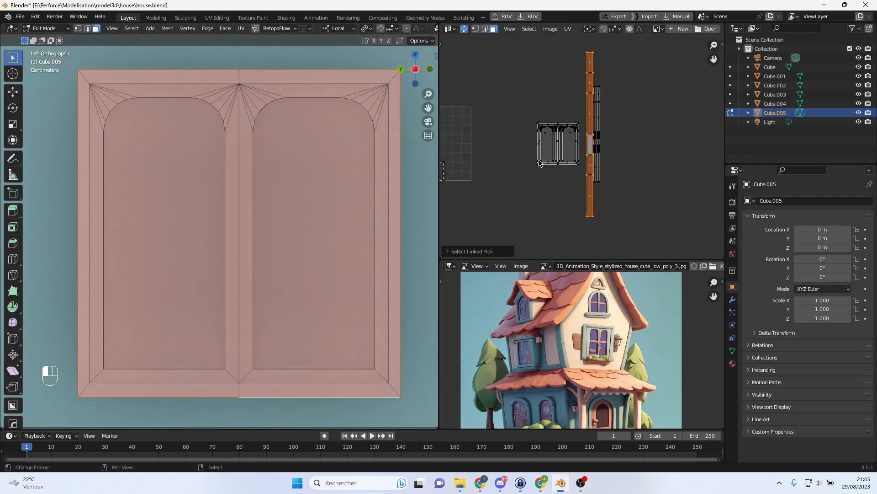
key(s)
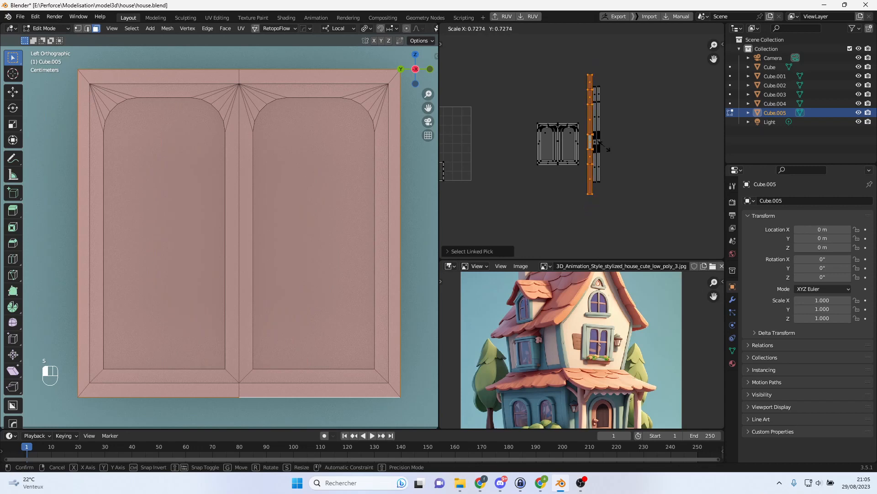
click(601, 154)
key(g)
click(597, 138)
- Widen the outer-side UV strip horizontally, scale it down uniformly and place it between the window-front island and the recess strips
key(s)
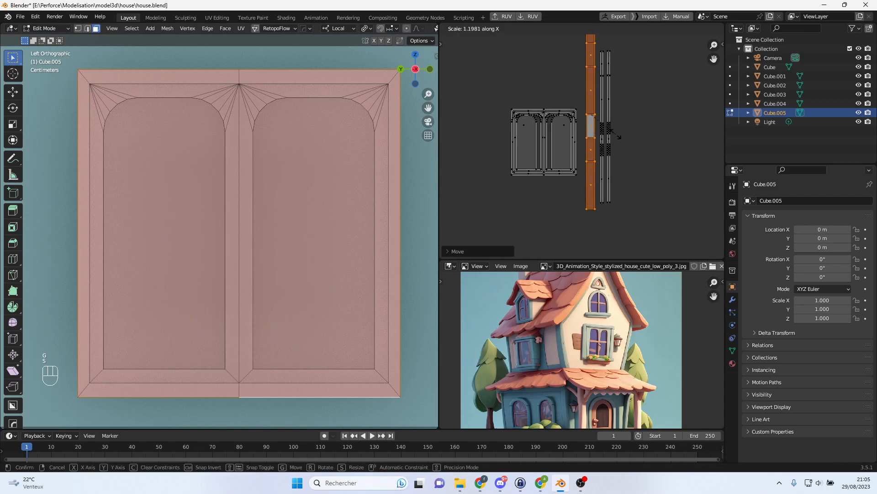
click(607, 150)
scroll(605, 155, up, 3)
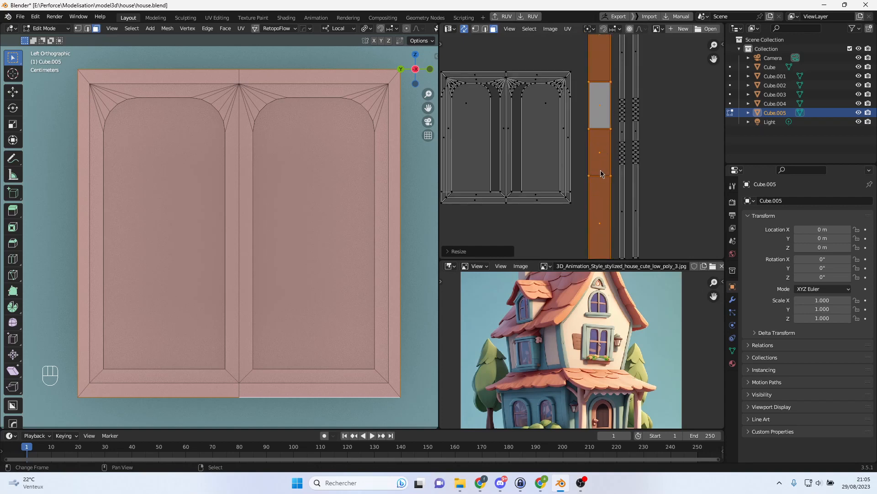
key(s)
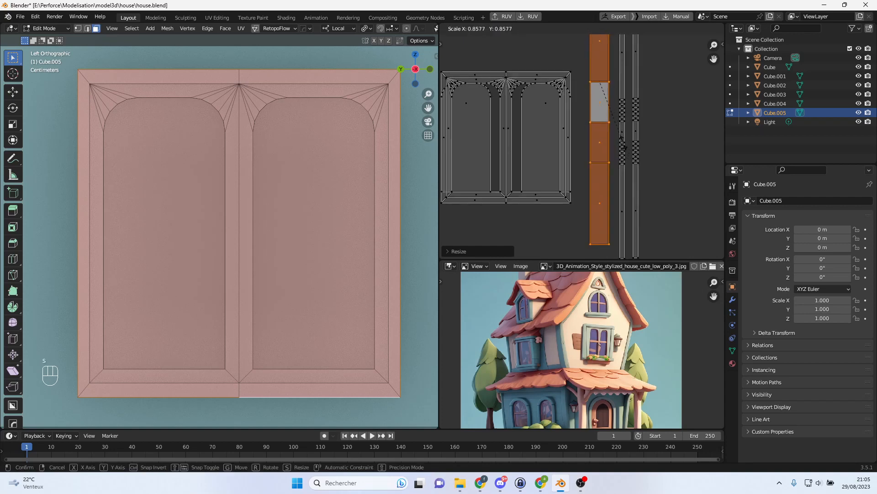
click(625, 141)
key(g)
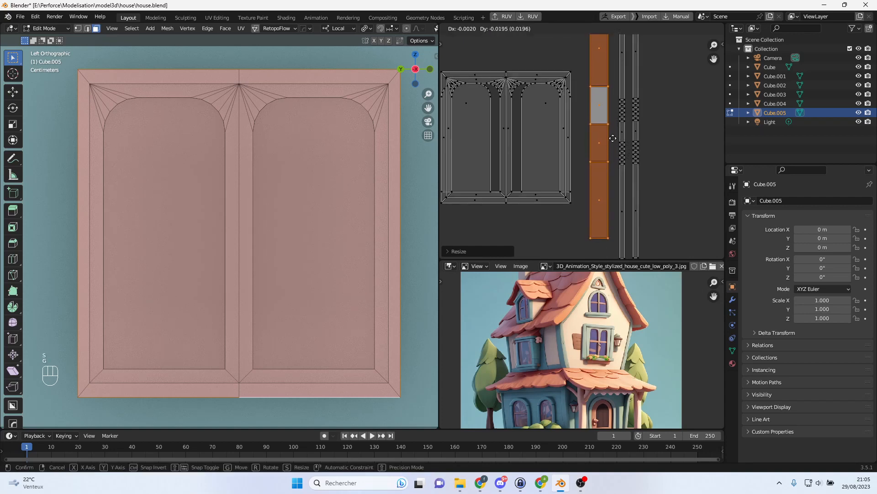
click(596, 160)
- Select the window frame's linked UV island without the two panes and scale it up to about 1.2
click(537, 142)
scroll(594, 155, up, 3)
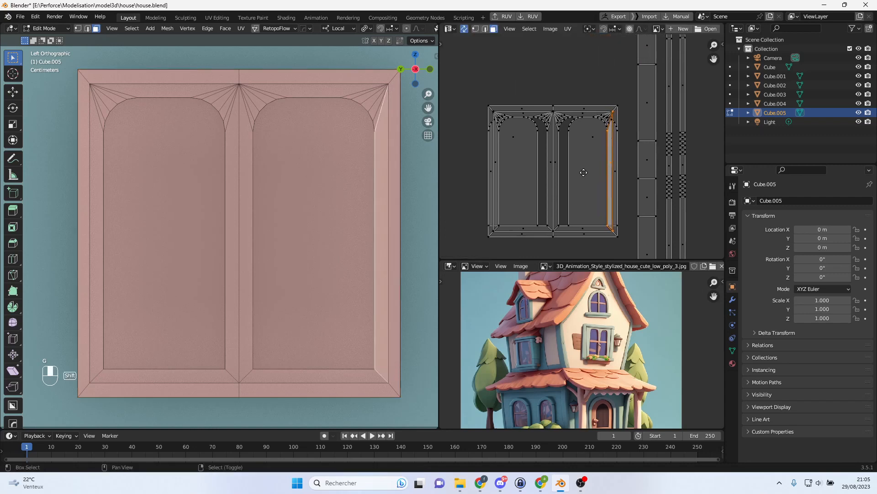
click(602, 152)
scroll(613, 149, down, 3)
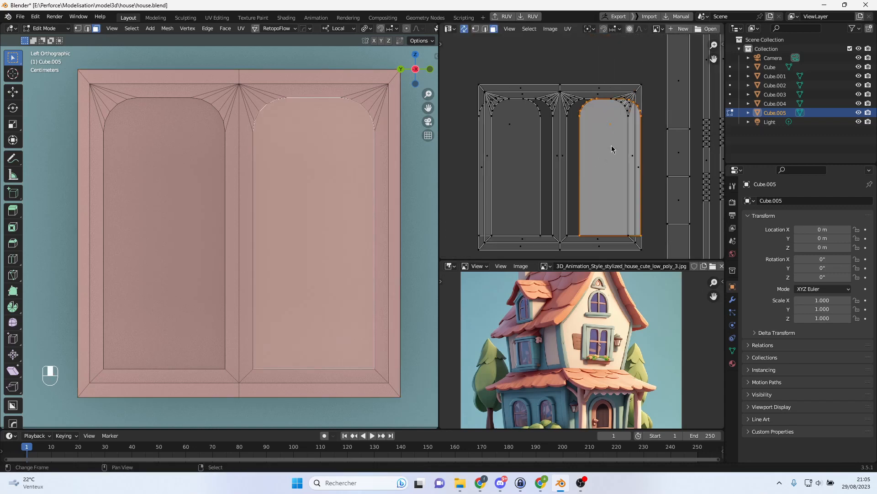
shift+click(546, 137)
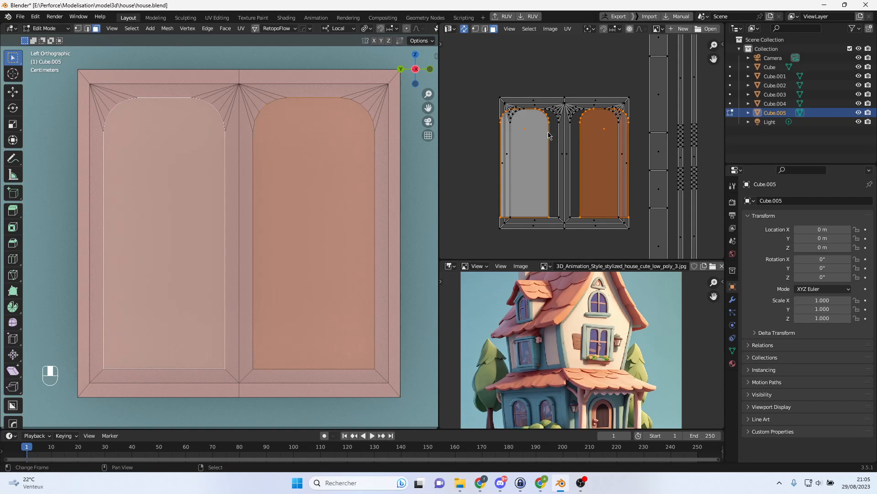
click(571, 124)
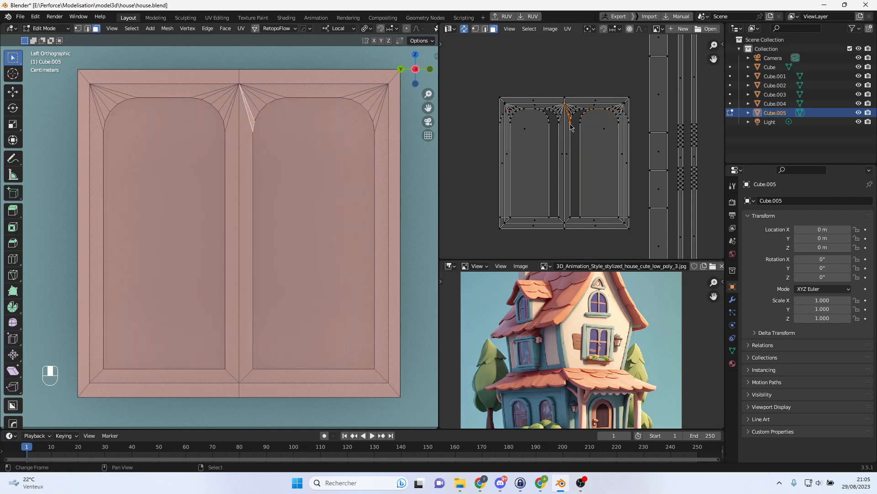
key(l)
key(l)
key(s)
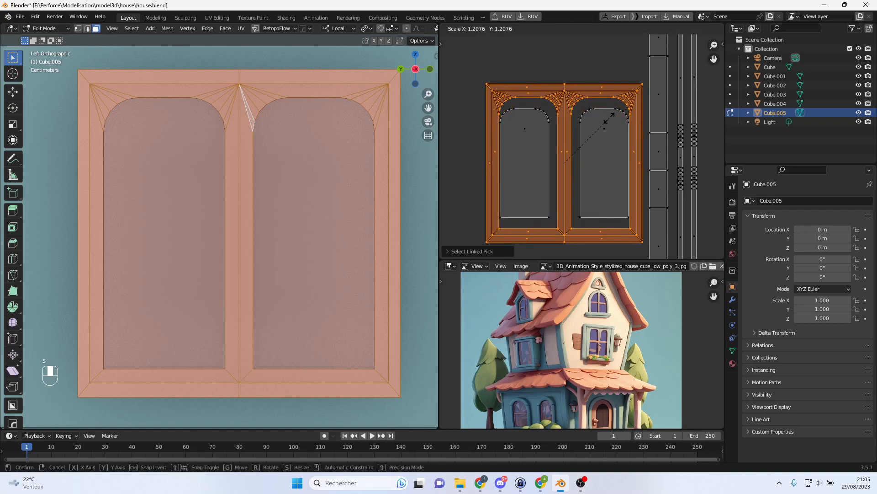
click(610, 119)
- Move the left and right pane UV islands towards the middle of their frame openings
click(537, 148)
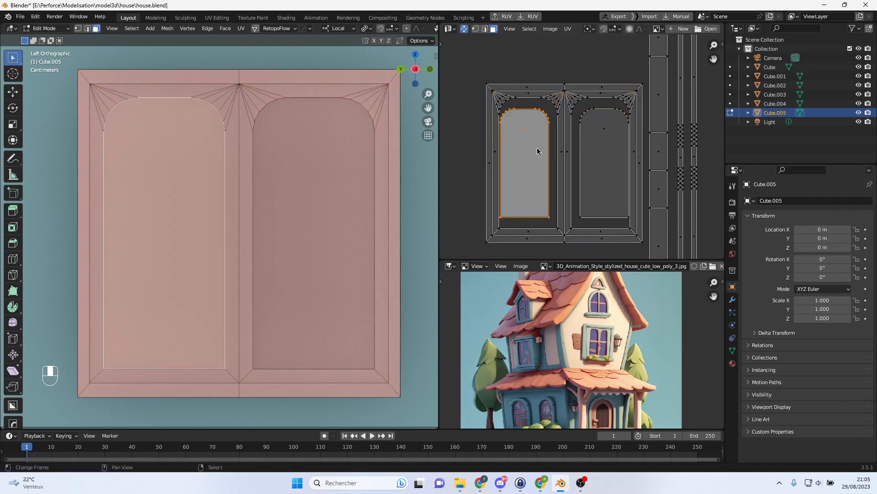
key(g)
click(542, 150)
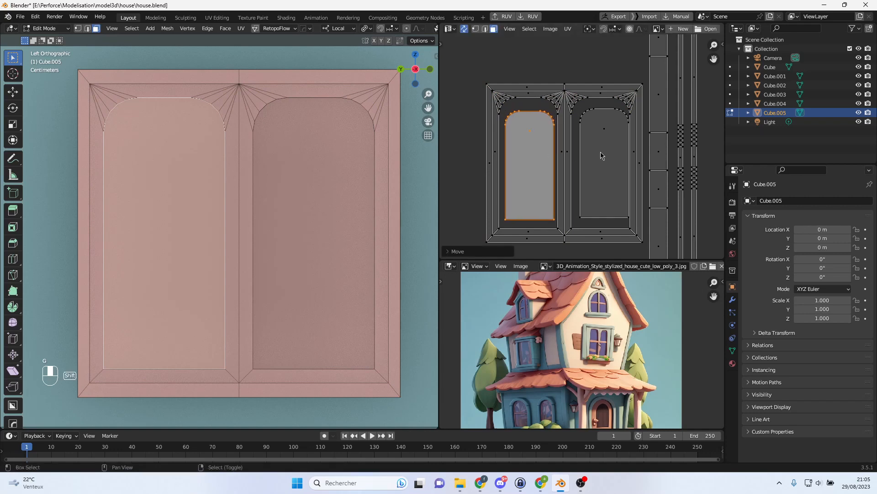
click(604, 154)
key(g)
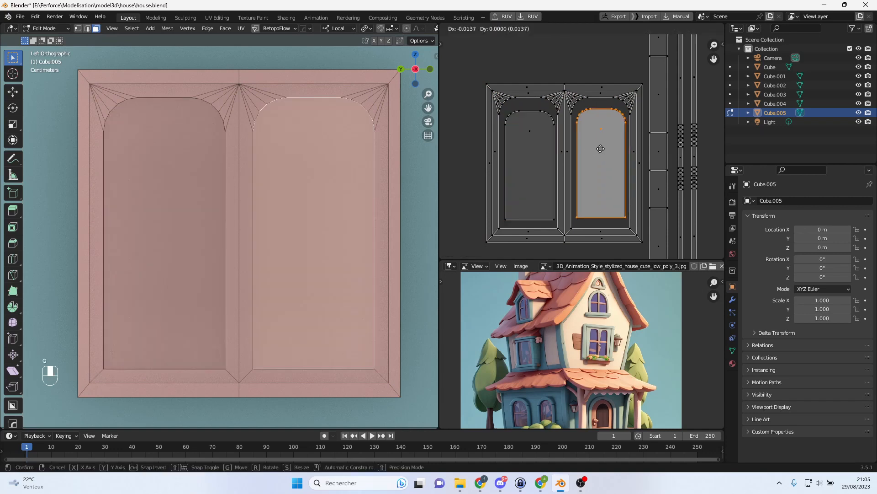
click(601, 150)
- Select both pane UV islands, scale them up together to nearly fill the frame openings and adjust their position
shift+right_click(543, 160)
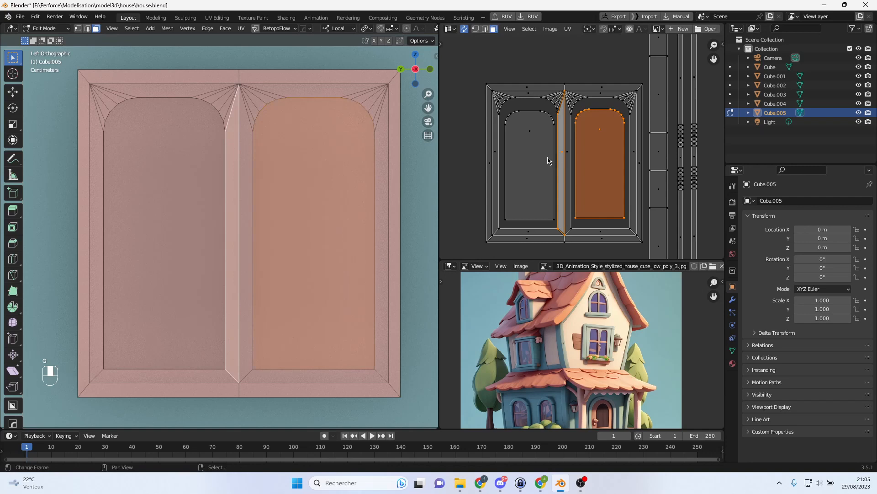
right_click(551, 160)
right_click(538, 146)
shift+right_click(602, 149)
key(s)
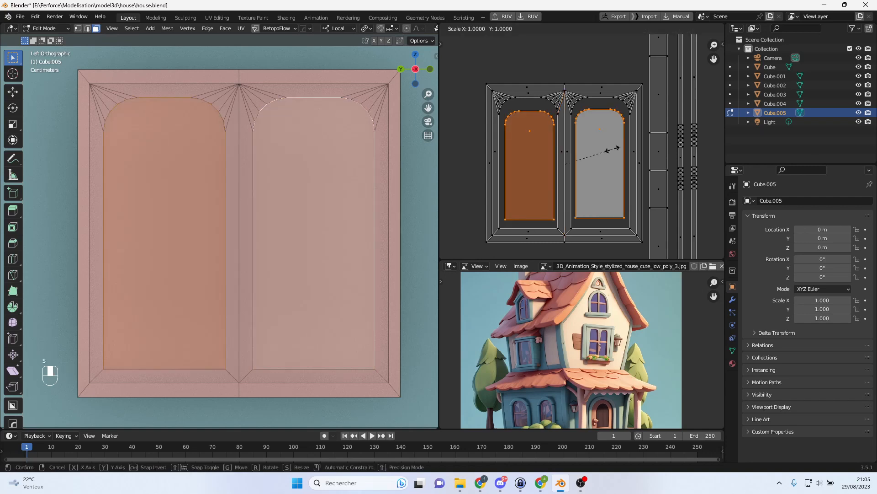
click(619, 143)
key(g)
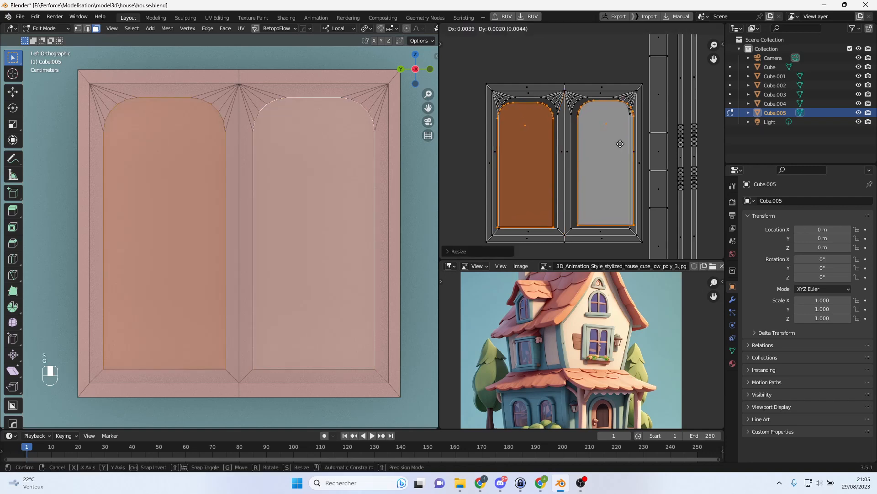
click(623, 145)
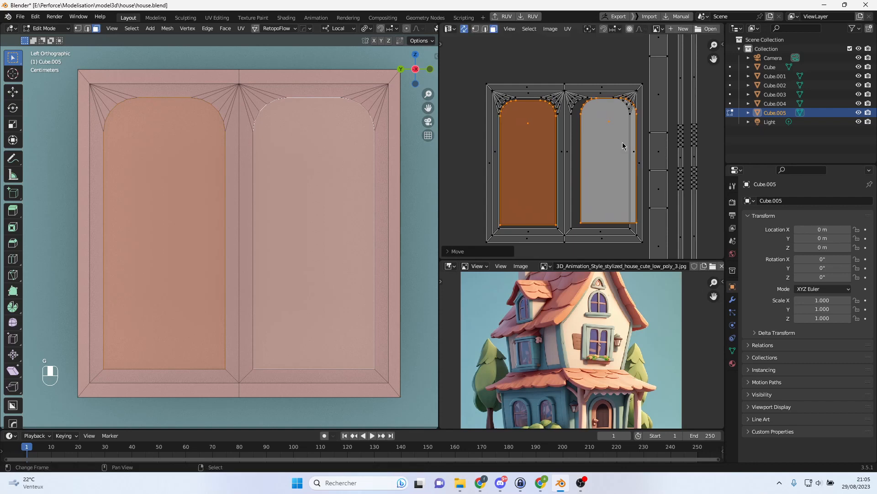
- Center the left pane's UV island inside its frame opening, leaving a narrow gap all round
scroll(608, 158, up, 3)
shift+middle_drag(545, 163, 575, 88)
click(498, 140)
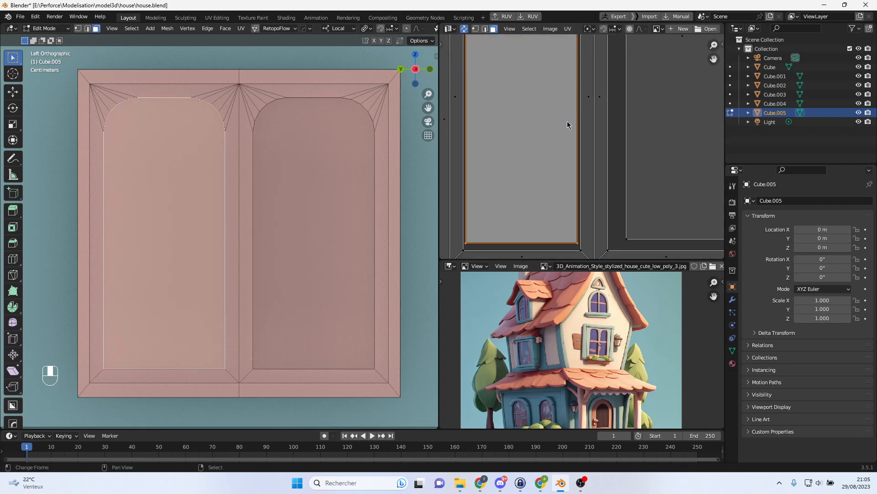
key(g)
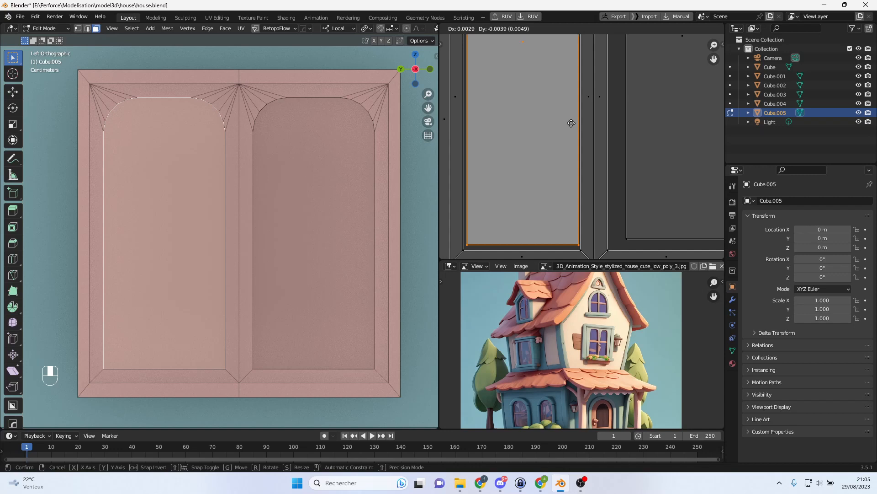
click(570, 123)
- Center the right pane's UV island inside its frame opening, leaving a narrow gap all round
scroll(582, 121, down, 2)
shift+middle_drag(595, 109, 534, 148)
click(587, 139)
scroll(587, 138, up, 4)
shift+middle_drag(578, 190, 608, 187)
key(g)
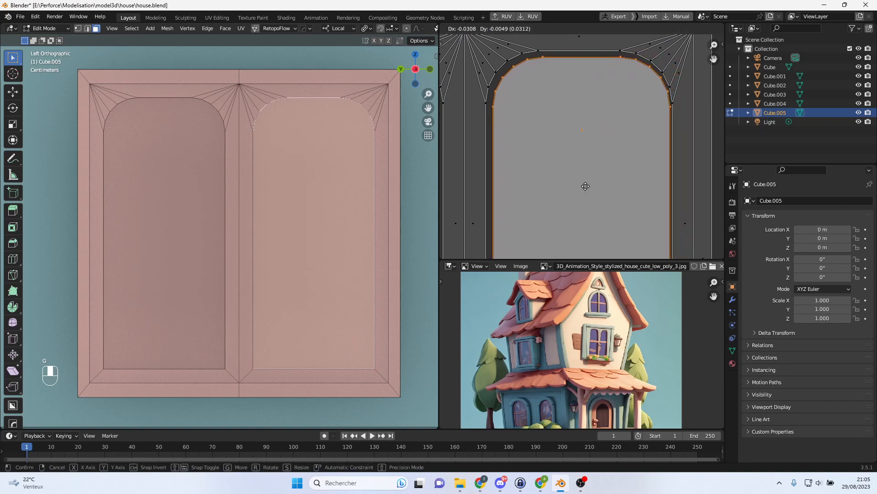
click(584, 186)
scroll(582, 192, down, 3)
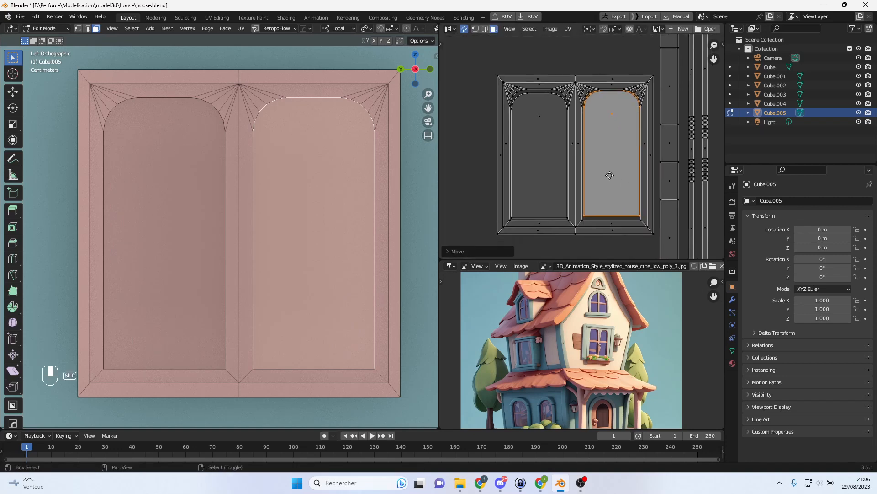
scroll(594, 183, up, 3)
scroll(604, 184, down, 3)
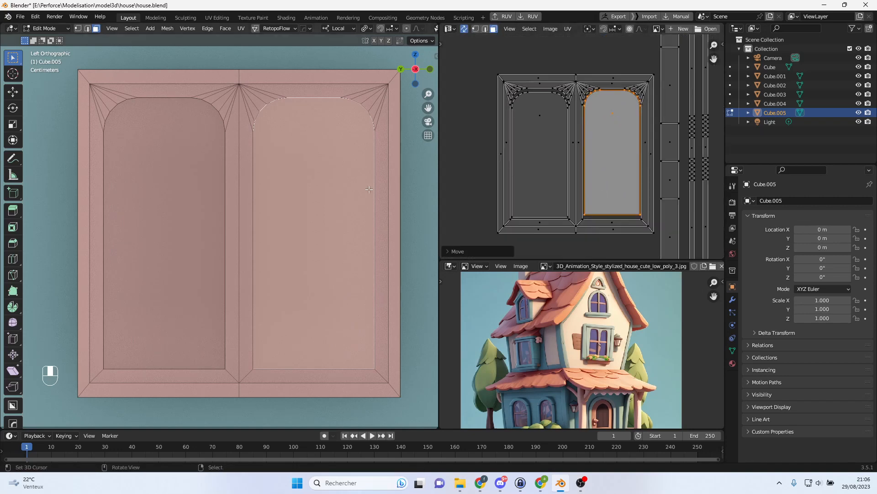
- Locate the faces of the leftover square UV island on the window frame and mark a seam across their lower corner edge
click(204, 183)
scroll(219, 192, down, 3)
middle_drag(231, 202, 300, 198)
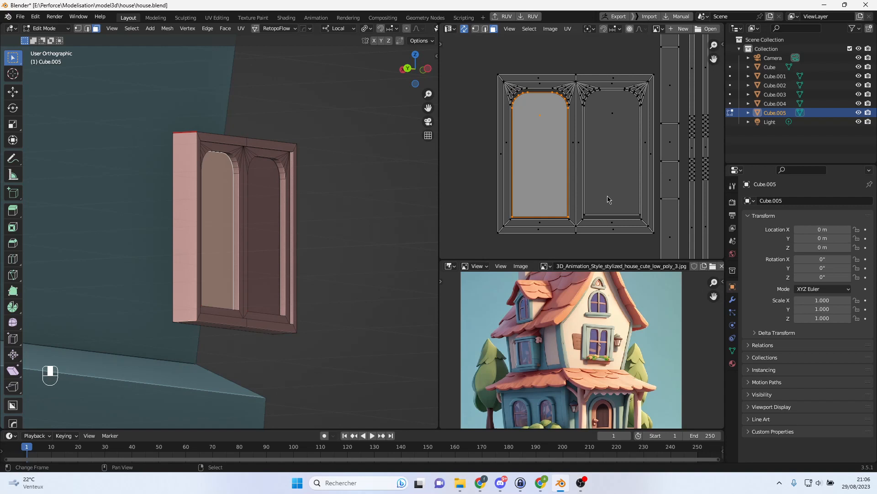
scroll(607, 199, down, 5)
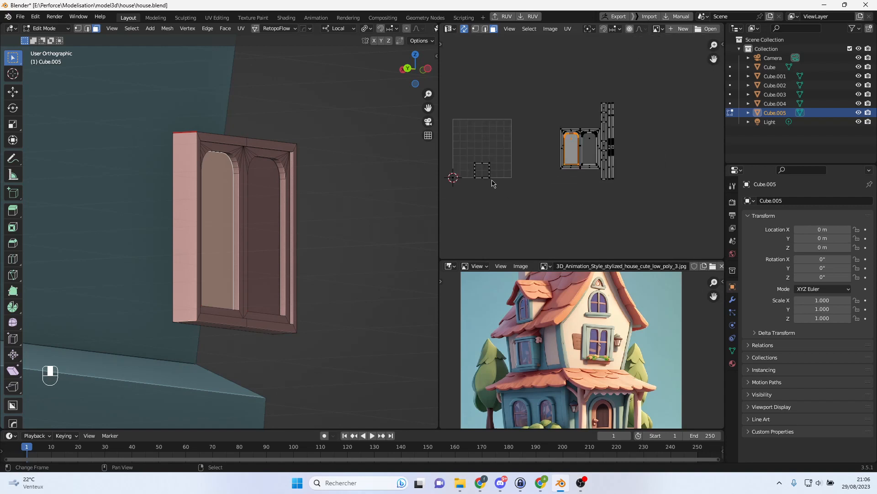
click(492, 183)
key(l)
middle_drag(332, 193, 241, 351)
scroll(284, 192, up, 6)
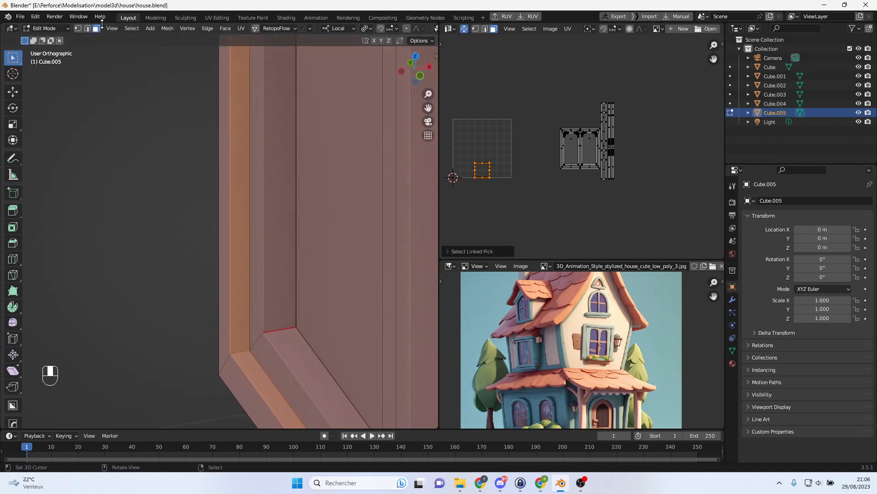
click(87, 29)
click(243, 345)
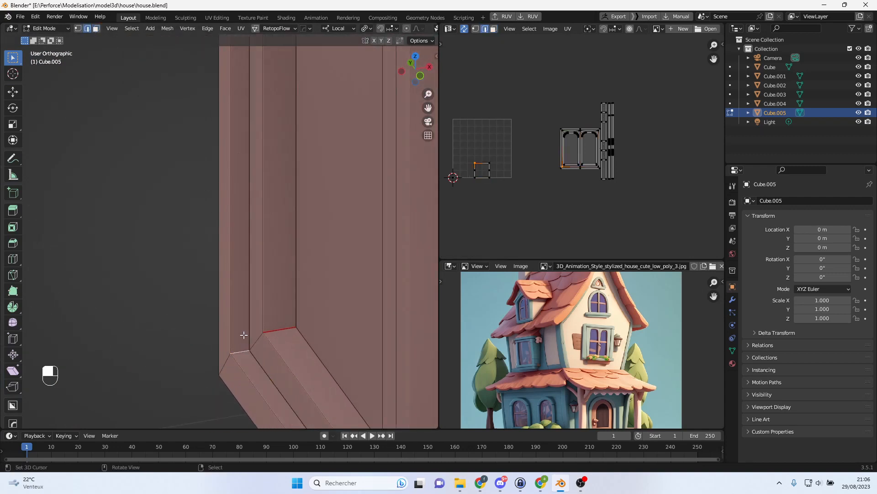
key(ctrl+e)
click(257, 310)
- Select the ring of narrow step faces around the window frame and unwrap it into a straight strip
click(98, 28)
alt+click(241, 265)
scroll(242, 265, down, 4)
click(231, 287)
middle_drag(231, 287, 382, 210)
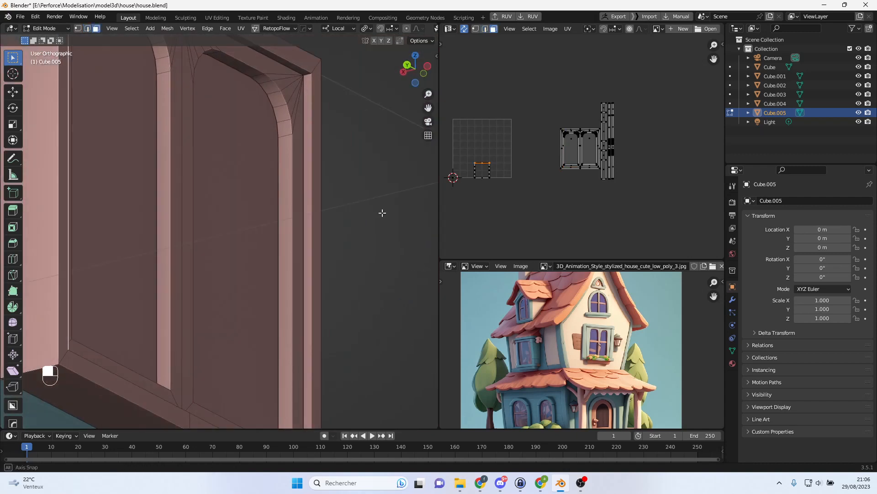
ctrl+click(309, 221)
middle_drag(309, 221, 181, 293)
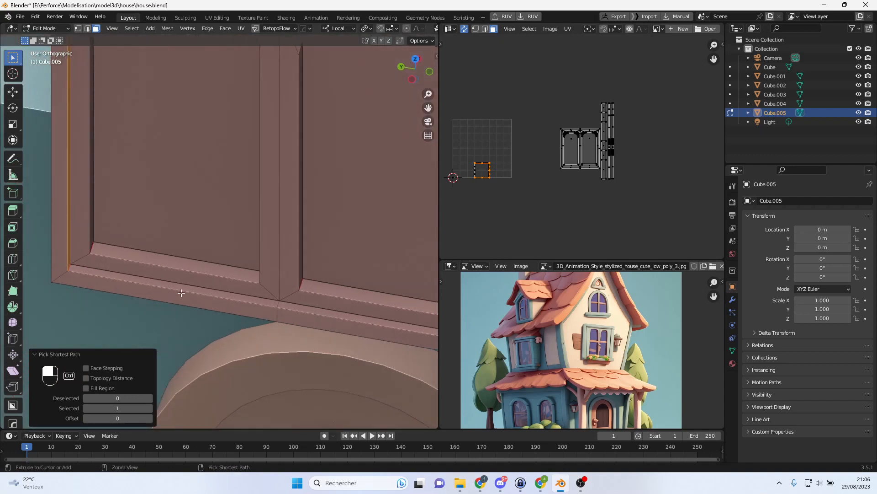
ctrl+click(144, 278)
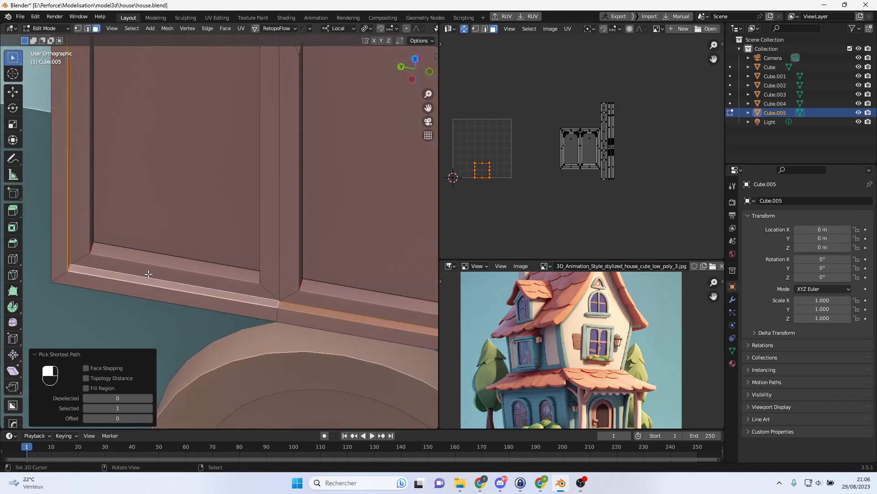
key(u)
click(133, 193)
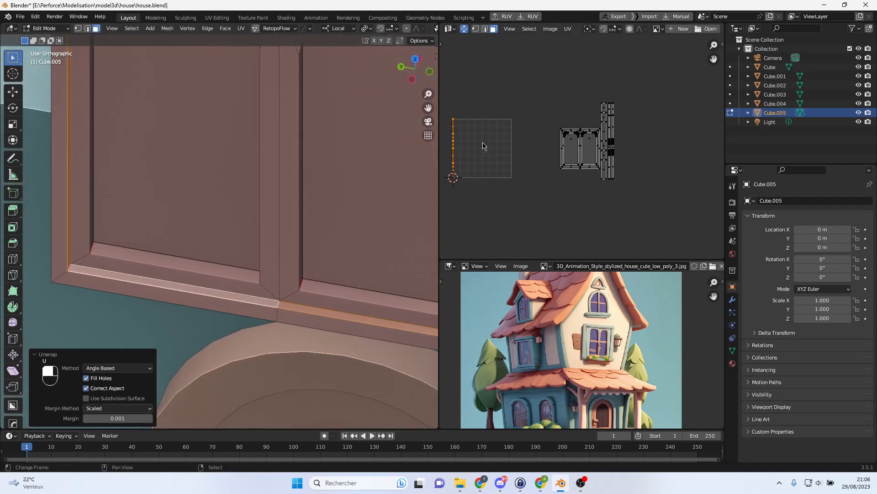
- Move the frame step's UV strip out of the UV square to the far side of the recess strips
key(g)
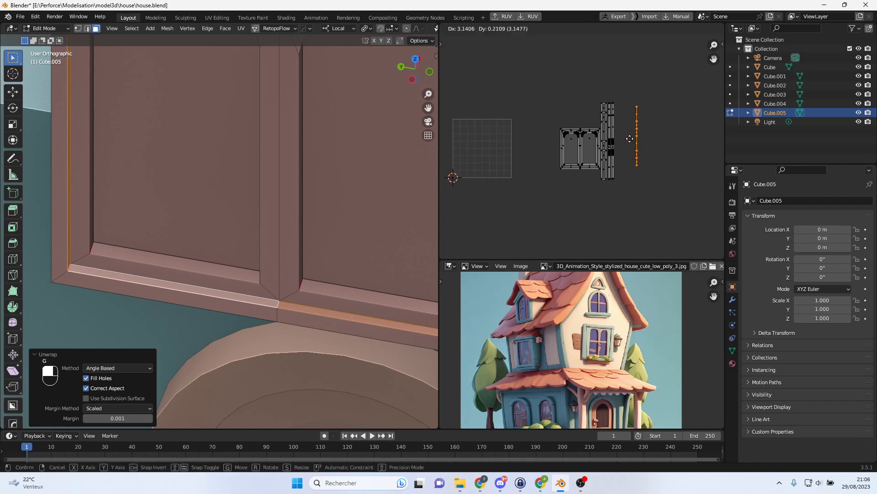
click(625, 149)
scroll(625, 149, up, 5)
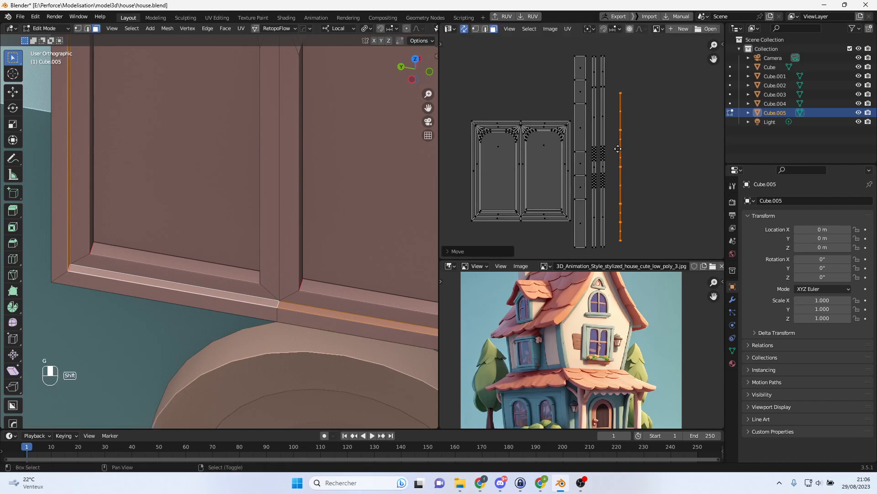
- Scale the frame step's UV strip up uniformly, bring it close to the recess strips and widen it horizontally
key(s)
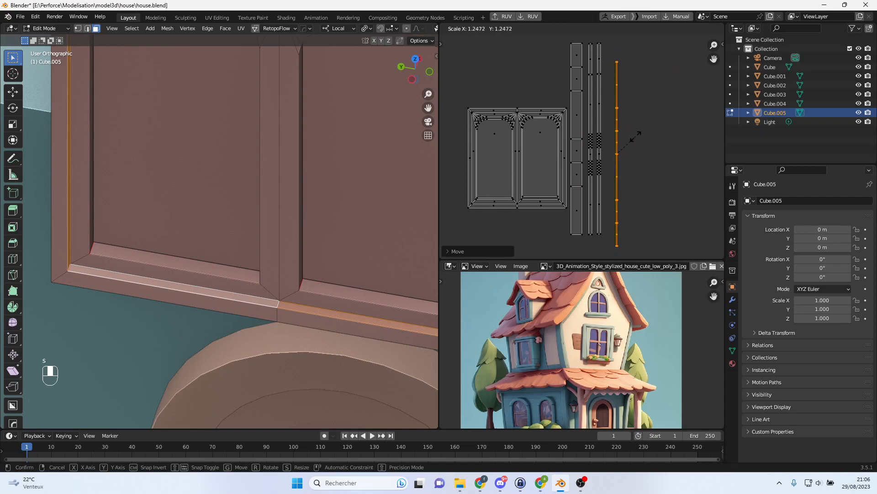
click(635, 140)
key(g)
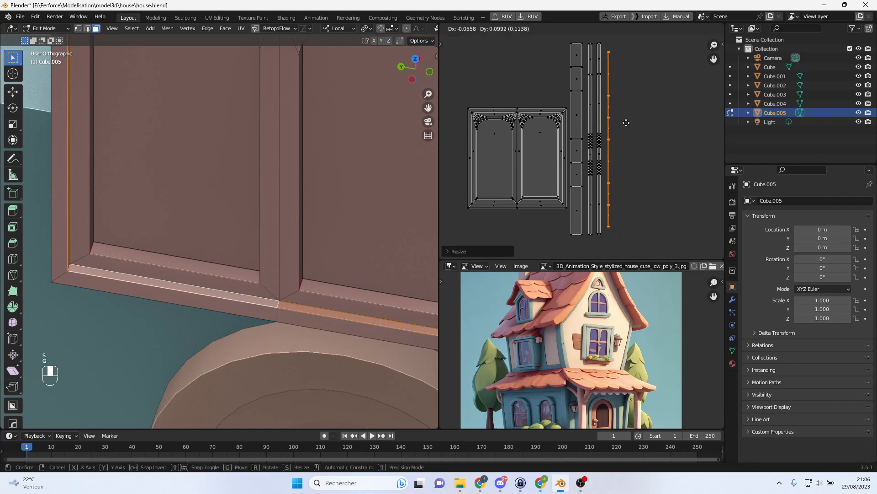
click(625, 132)
key(s)
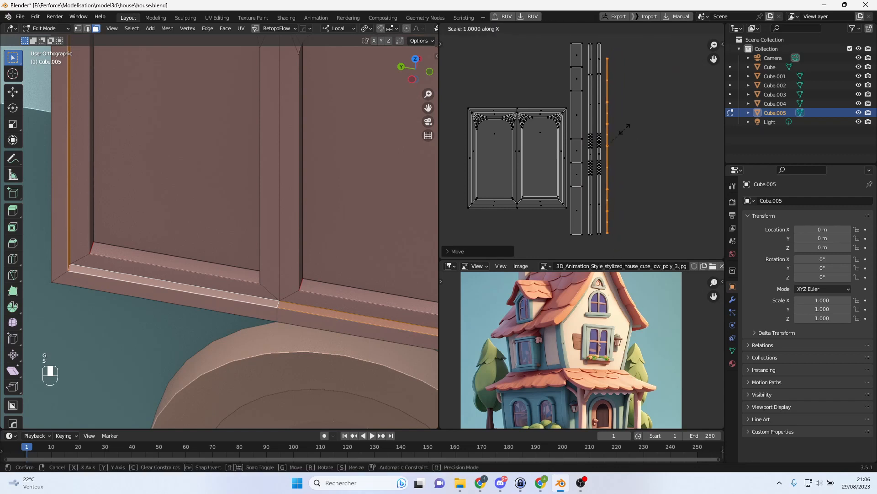
click(653, 126)
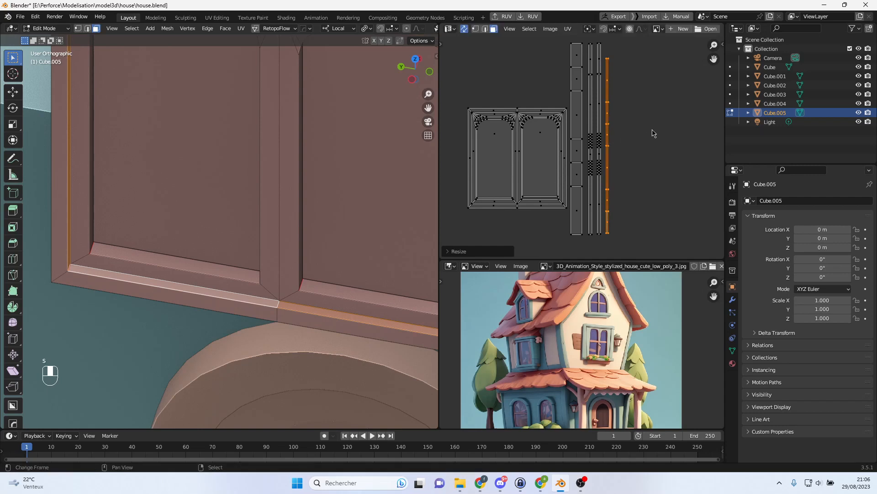
- Move the frame step's UV strip closer beside the recess strips
scroll(645, 143, up, 5)
scroll(664, 151, down, 2)
key(g)
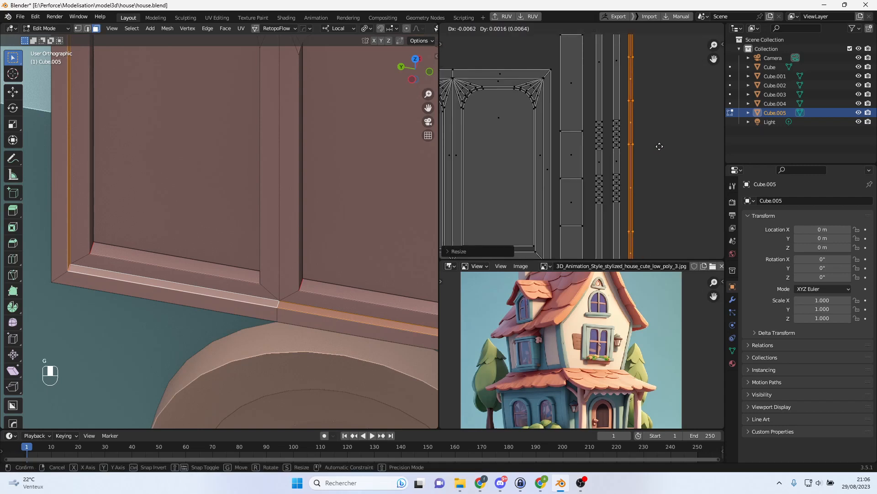
click(655, 150)
scroll(655, 150, down, 2)
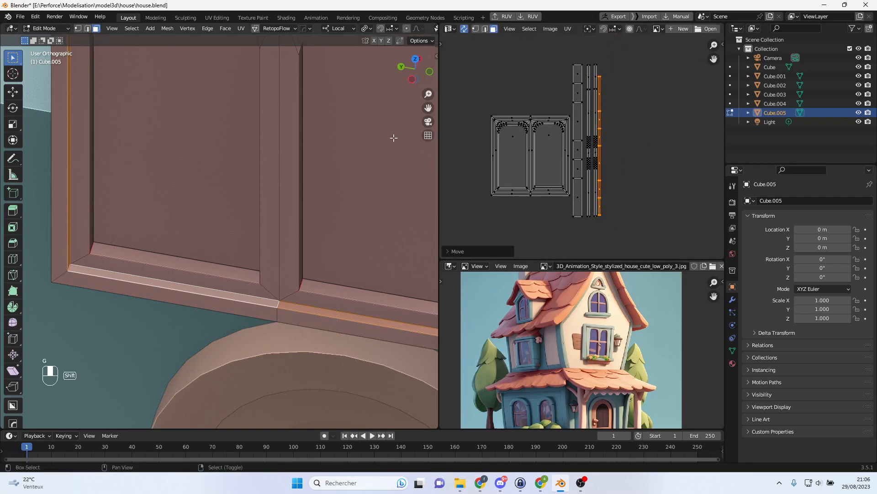
- Move the two-pane window against the upper-floor wall in the back view, about 0.50 m in X and 0.27 m up
scroll(395, 137, down, 6)
middle_drag(395, 137, 333, 188)
key(Tab)
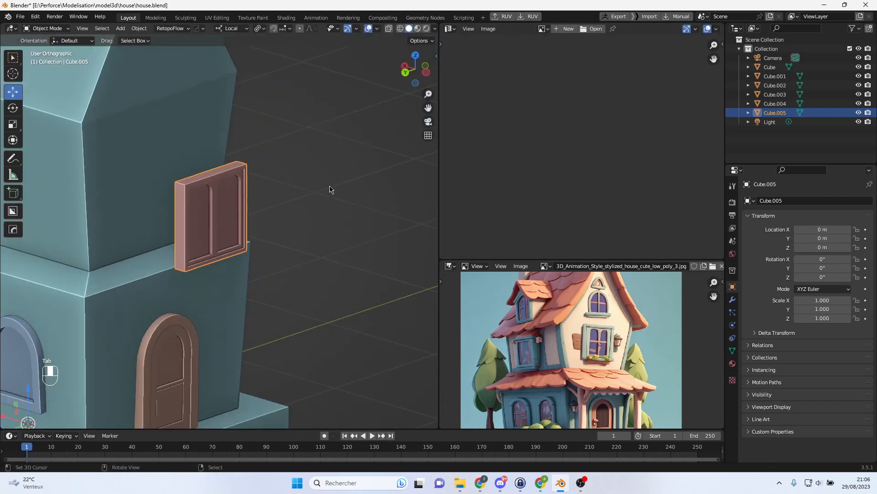
scroll(321, 196, up, 7)
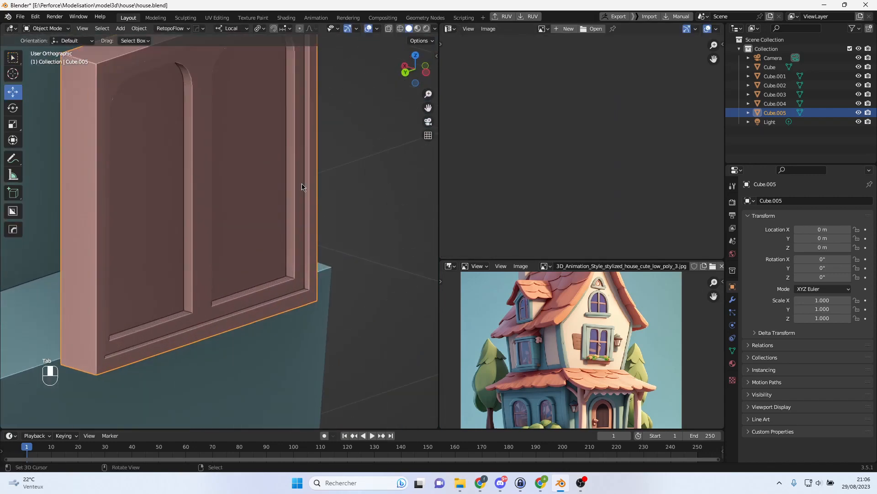
scroll(219, 182, down, 2)
middle_drag(214, 185, 350, 189)
scroll(253, 177, down, 3)
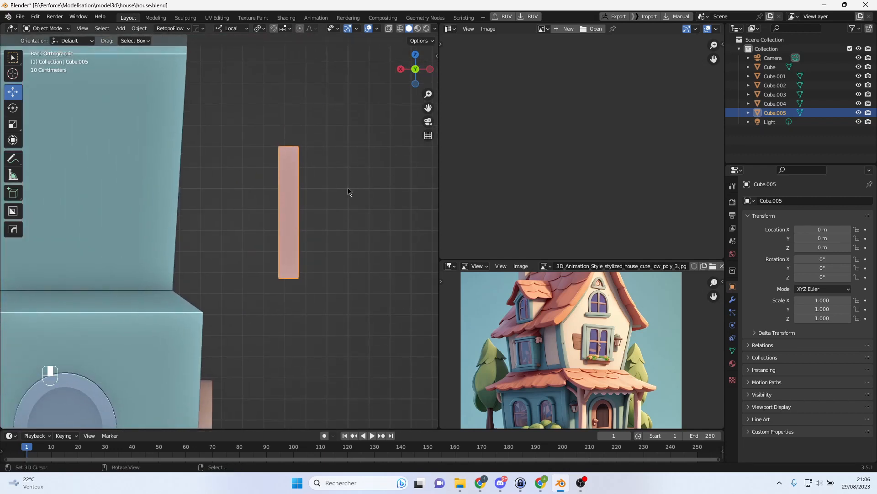
key(g)
click(229, 147)
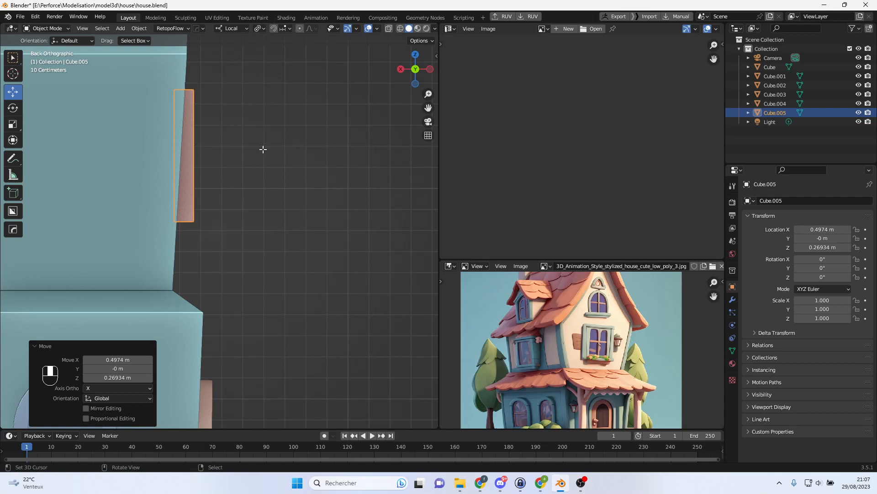
- Select the window's entire mesh for editing with the Move tool active and widen the 3D viewport
key(Tab)
key(Tab)
key(Tab)
key(a)
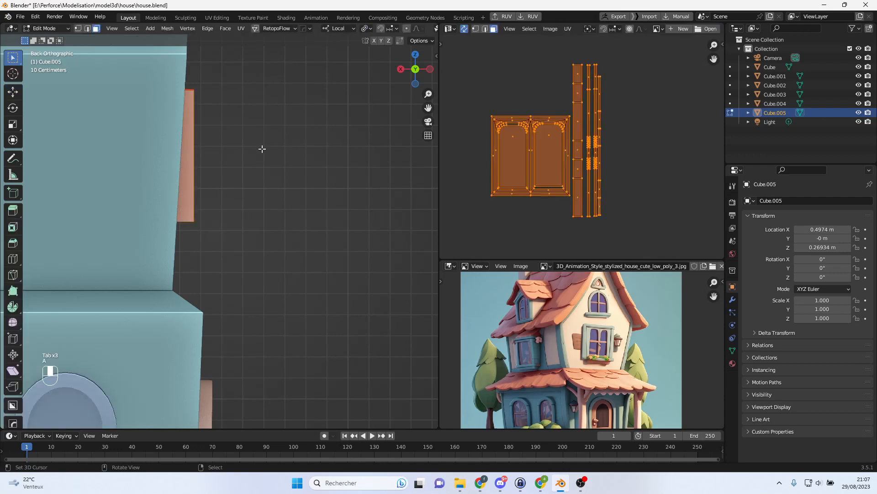
key(Tab)
key(a)
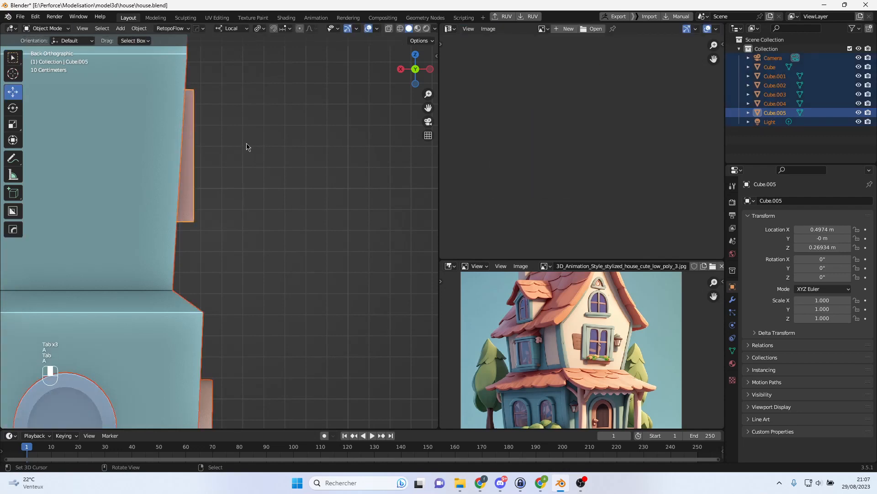
key(Tab)
click(13, 91)
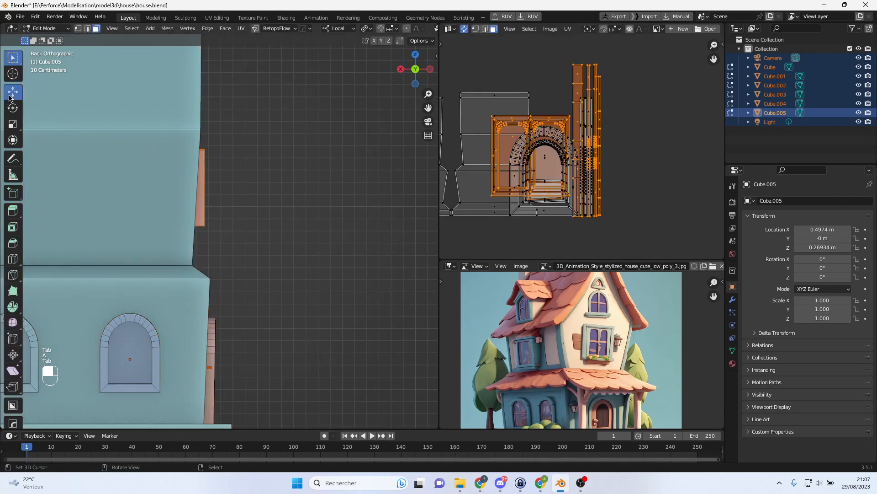
scroll(222, 177, up, 3)
shift+middle_drag(269, 176, 317, 226)
scroll(290, 185, up, 2)
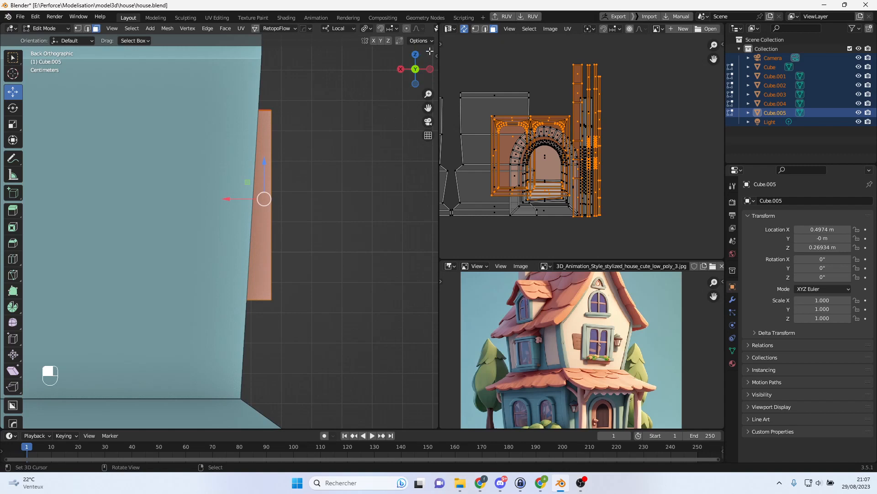
drag(438, 53, 764, 96)
drag(439, 82, 550, 82)
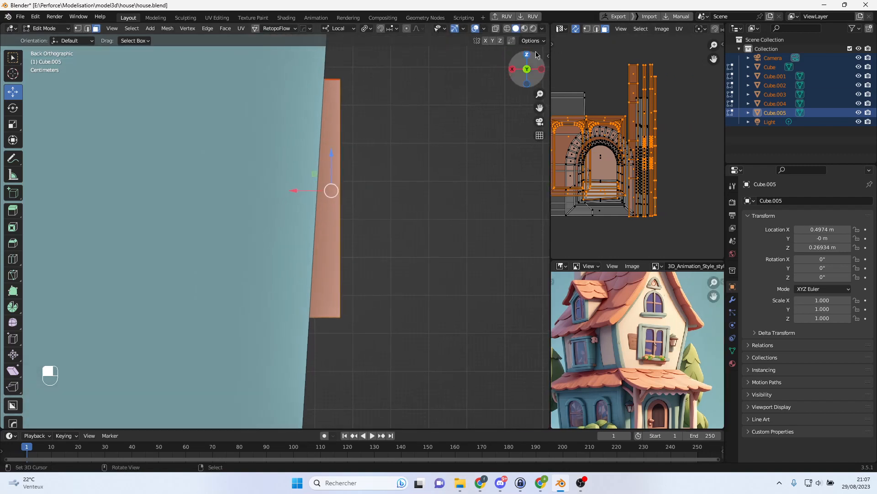
- With X-ray on, rotate the window mesh 3.23° to follow the wall's slope and shift it about 0.007 m along X
click(496, 29)
key(r)
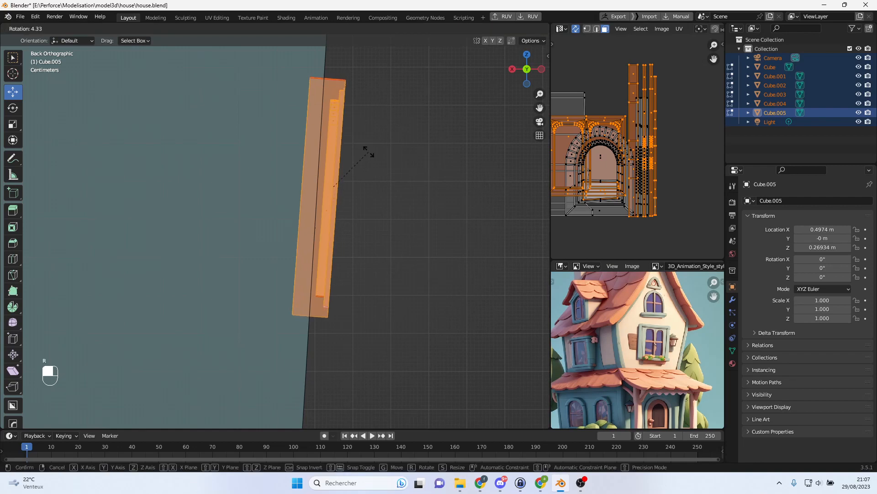
click(368, 150)
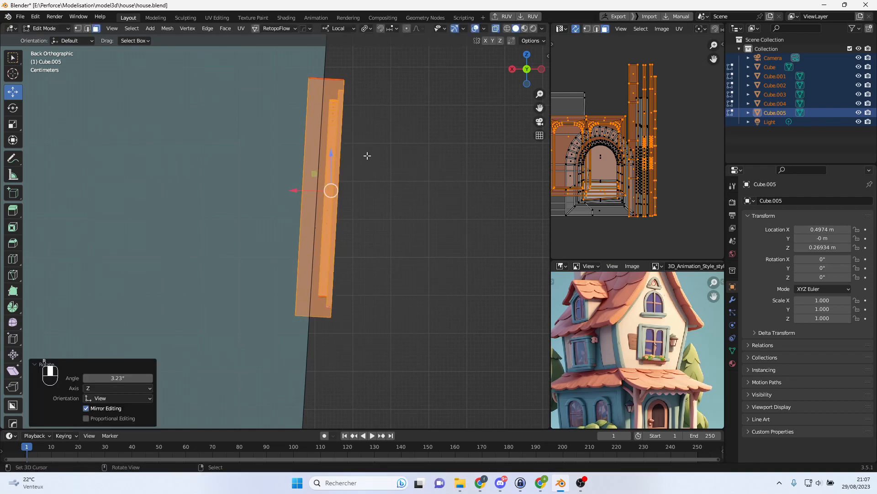
key(g)
key(x)
click(363, 165)
scroll(354, 177, down, 3)
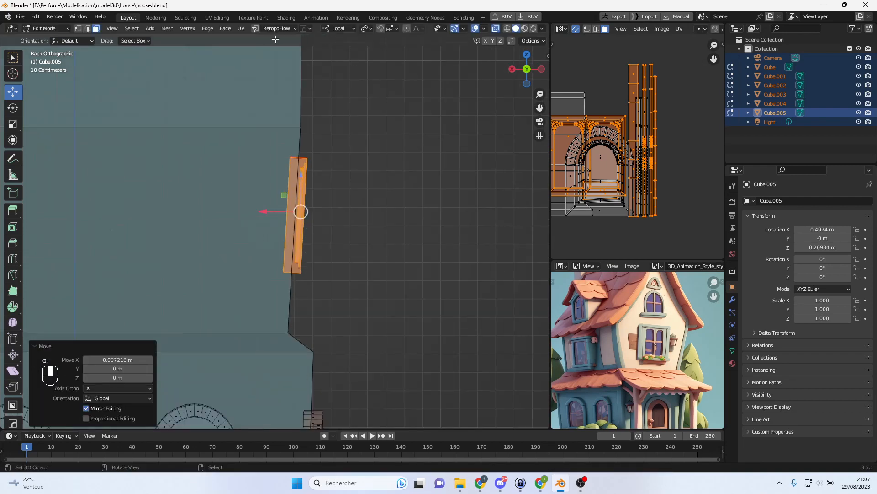
- Return to Object Mode and select only the upper-floor window
key(Tab)
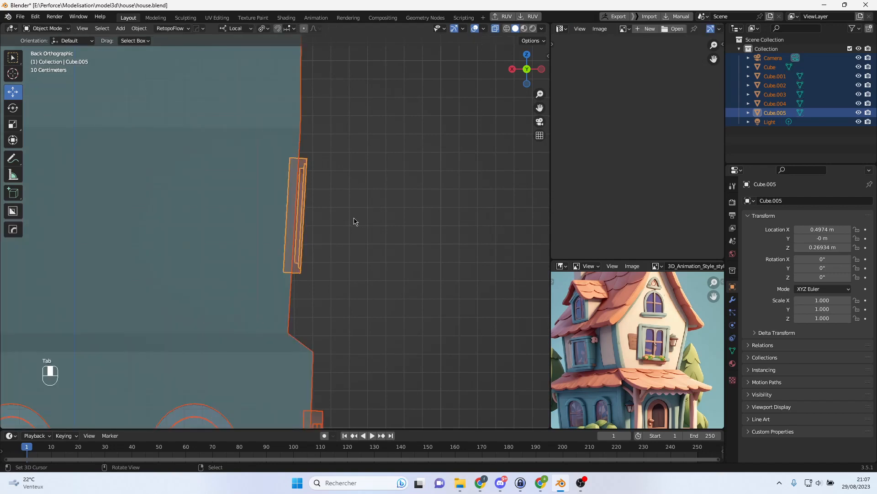
key(Tab)
key(Tab)
key(Tab)
key(Tab)
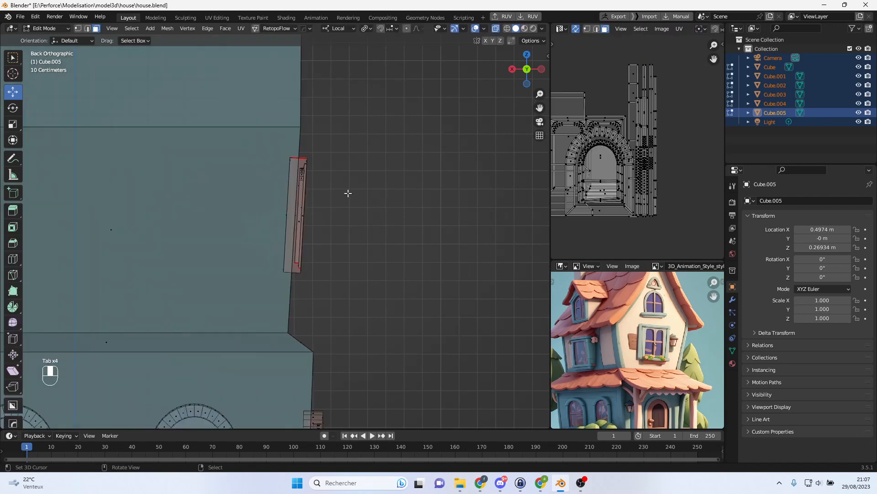
key(Tab)
key(a)
scroll(245, 343, down, 2)
click(294, 213)
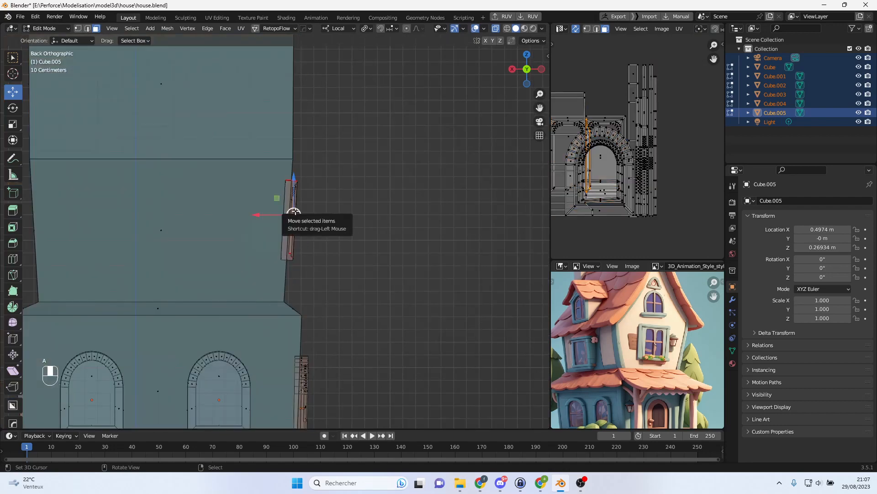
key(Tab)
click(329, 220)
click(295, 214)
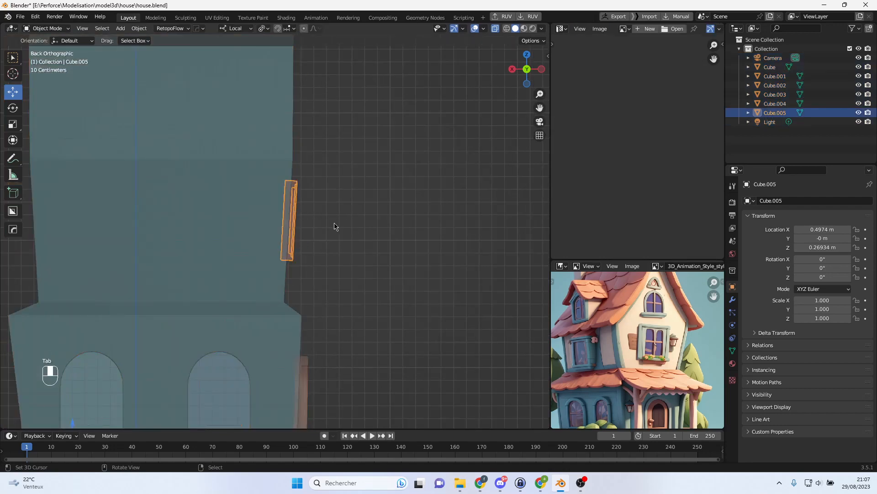
- Set the window's origin to its geometry
scroll(334, 227, down, 5)
scroll(334, 229, up, 4)
key(w)
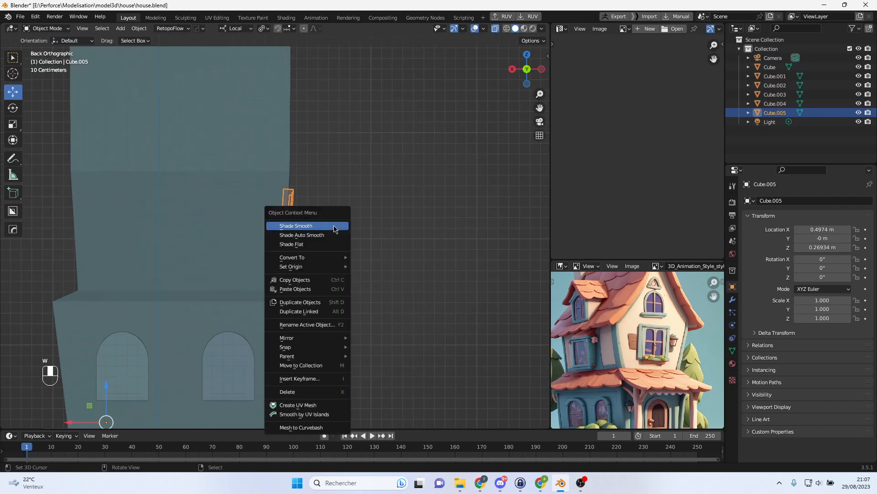
mouse_move(330, 267)
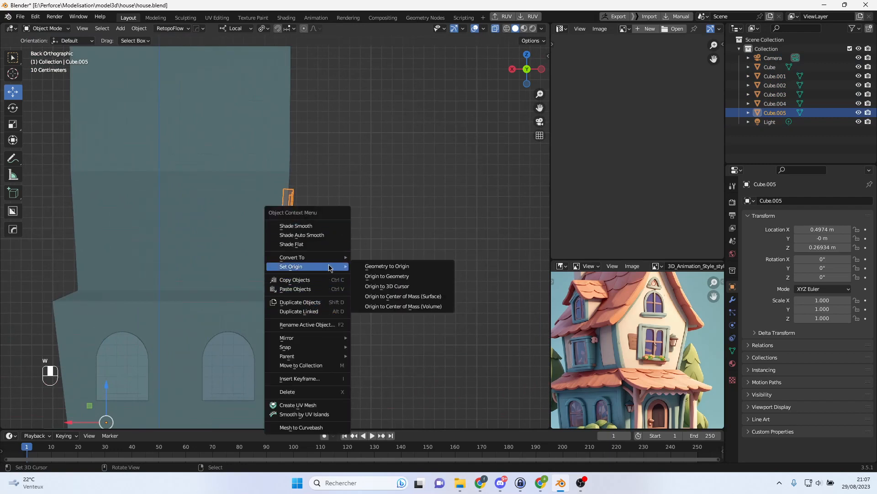
click(409, 277)
scroll(377, 254, up, 6)
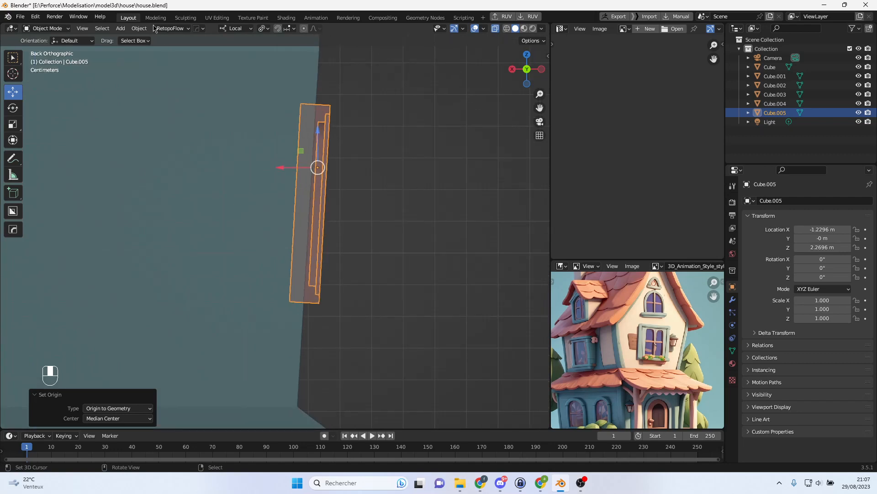
- Set the window's origin to its surface center of mass
key(w)
mouse_move(346, 159)
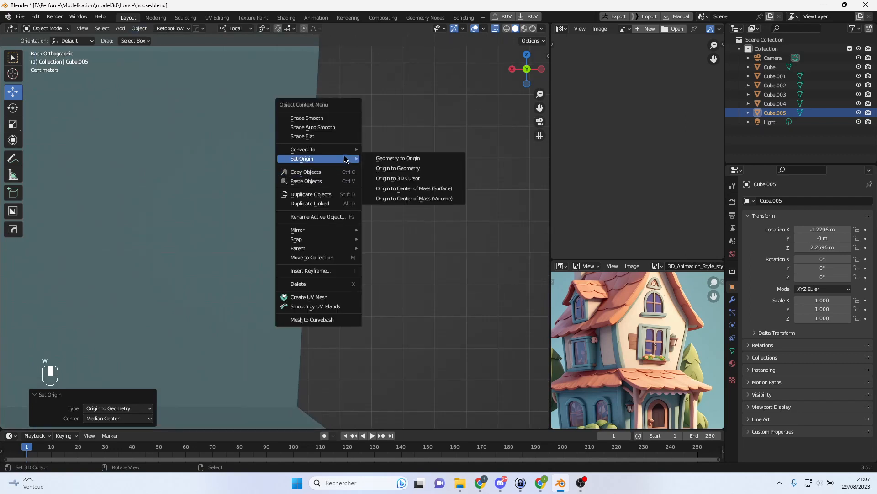
click(454, 190)
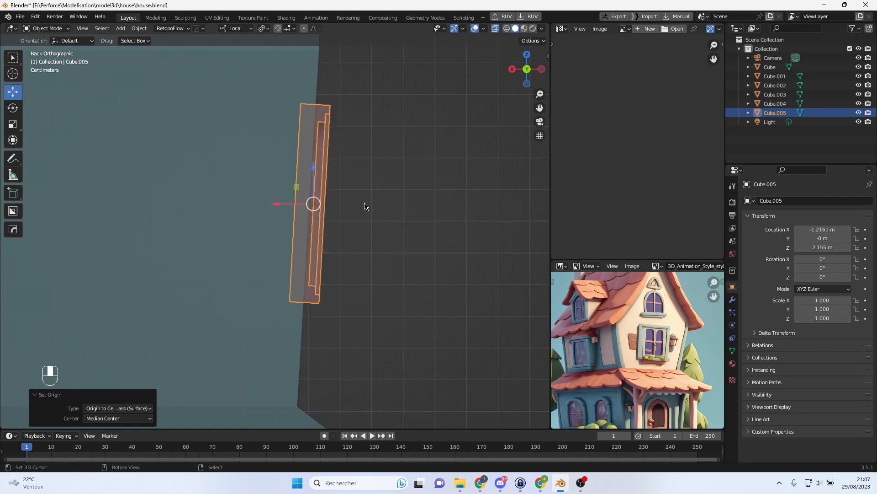
- Turn X-ray off and lower the window on the wall above the door by about 0.015 m
middle_drag(385, 194, 293, 195)
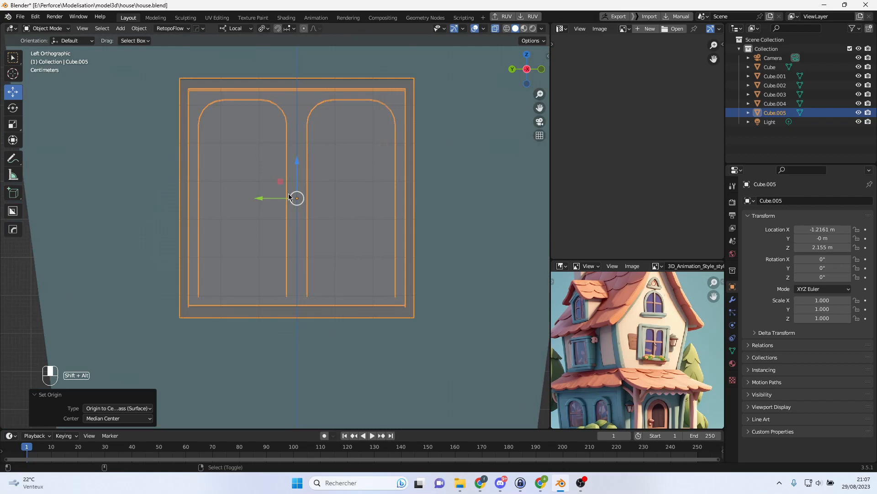
click(496, 29)
scroll(399, 160, down, 5)
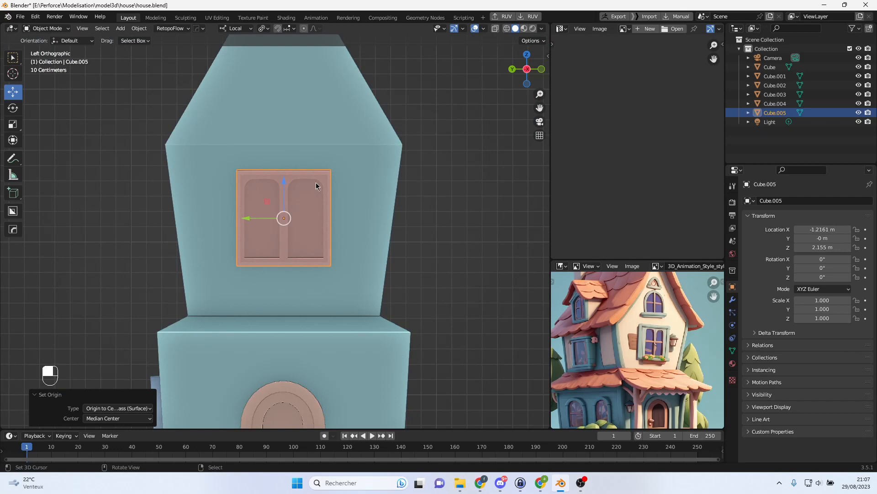
drag(289, 185, 291, 187)
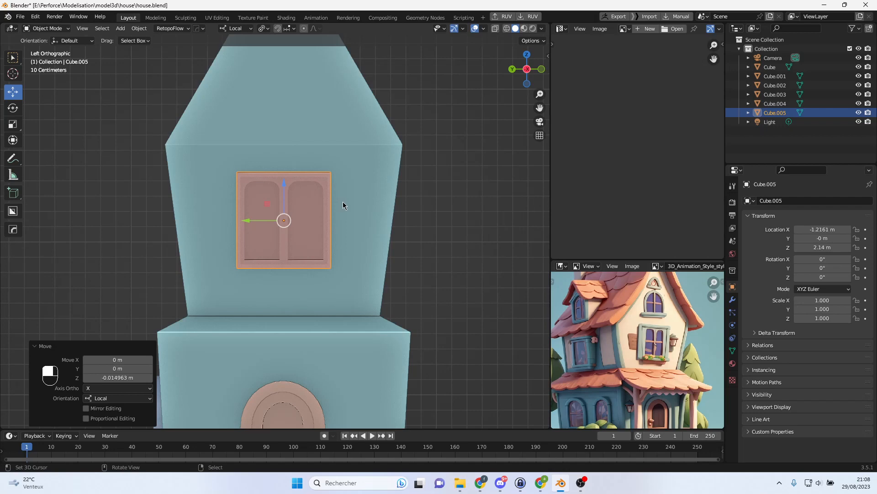
middle_drag(345, 204, 350, 225)
scroll(350, 226, up, 7)
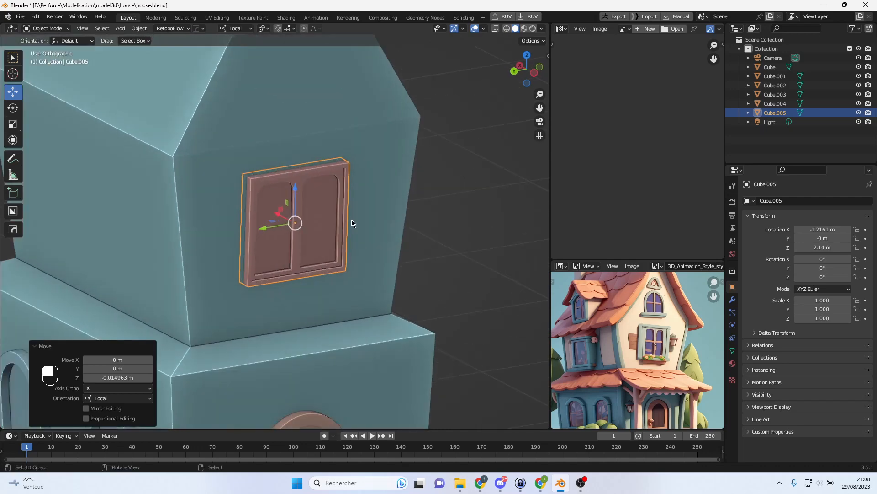
key(Tab)
key(Tab)
scroll(357, 193, down, 6)
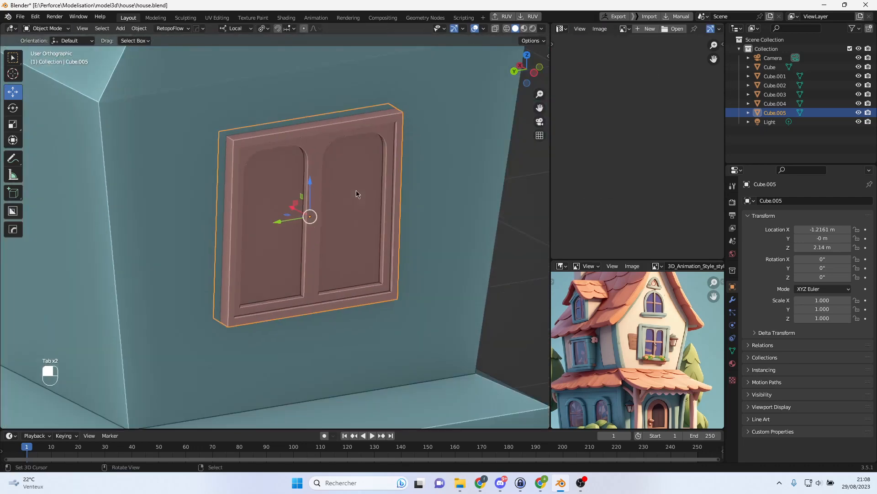
- Duplicate the window about 1.09 m along Y beside the house and rotate the copy 90° in the top view
middle_drag(361, 196, 288, 179)
scroll(295, 184, down, 5)
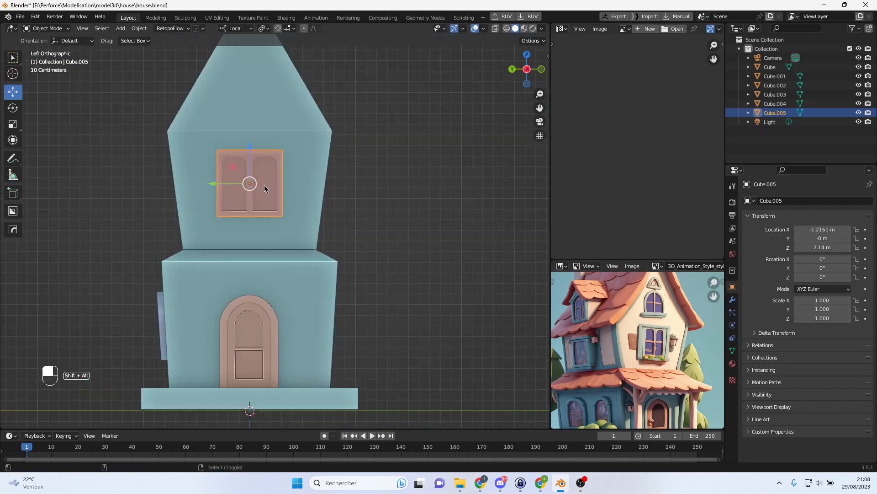
key(shift+d)
click(168, 192)
middle_drag(168, 192, 207, 270)
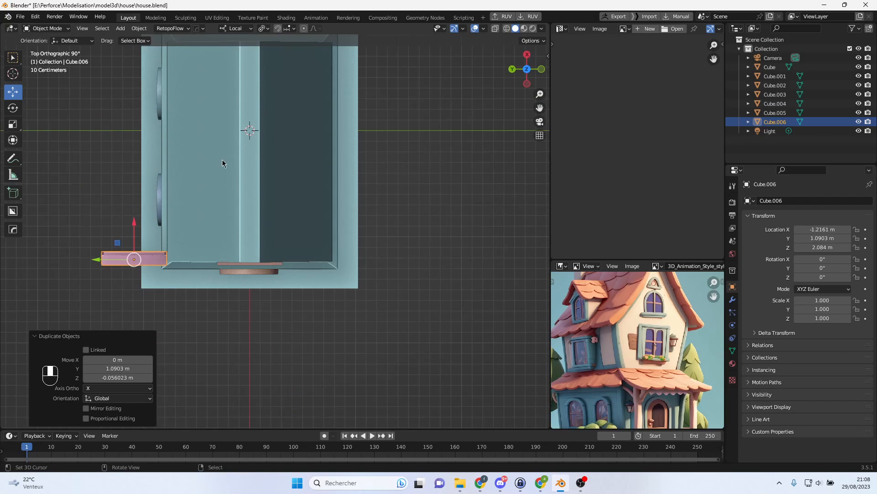
key(r)
ctrl+click(175, 297)
- Place the copied window on the upper side wall above the arched windows, then push it about 0.37 m inward to the wall
middle_drag(177, 300, 411, 174)
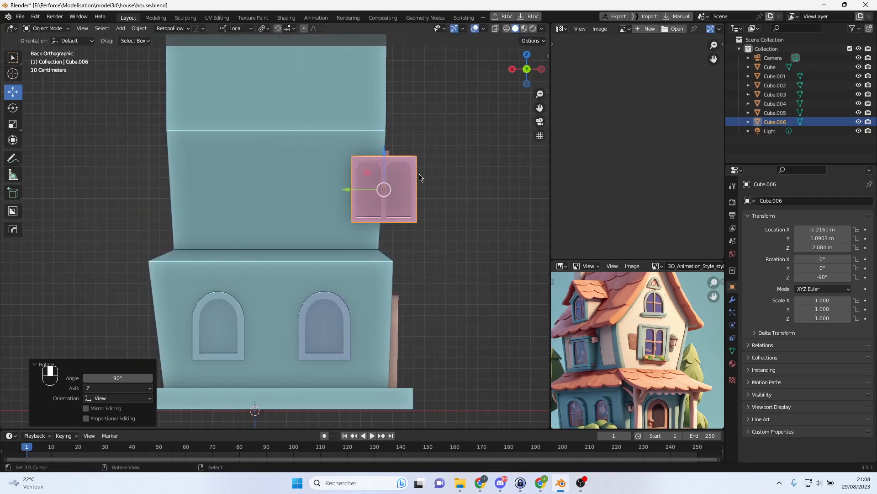
scroll(452, 173, up, 2)
key(g)
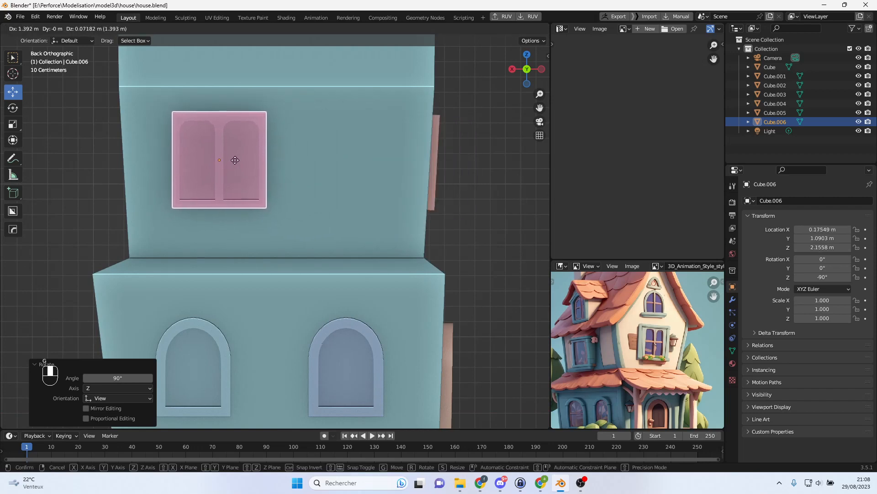
click(235, 160)
alt+middle_drag(314, 155, 218, 161)
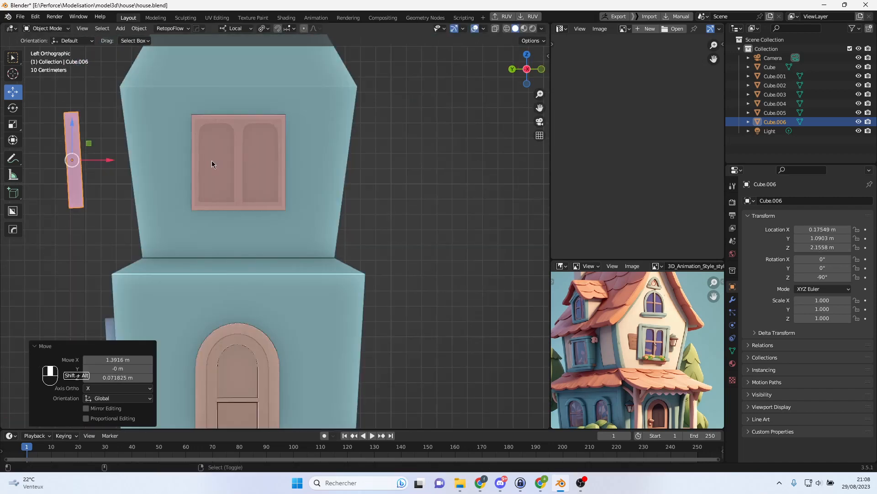
drag(111, 164, 169, 151)
- Rotate the copied side-wall window by about -3.9° to follow the wall's slope and shift it about 0.007 m outward
scroll(186, 164, up, 2)
shift+middle_drag(186, 165, 350, 191)
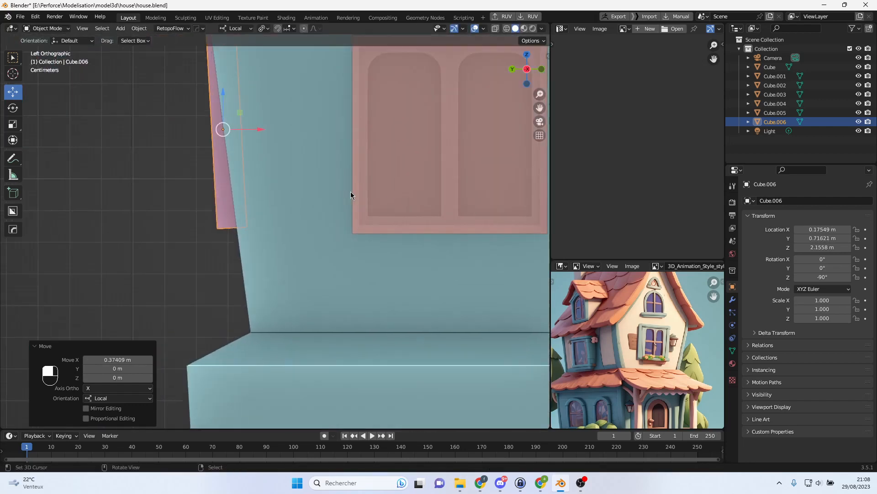
key(r)
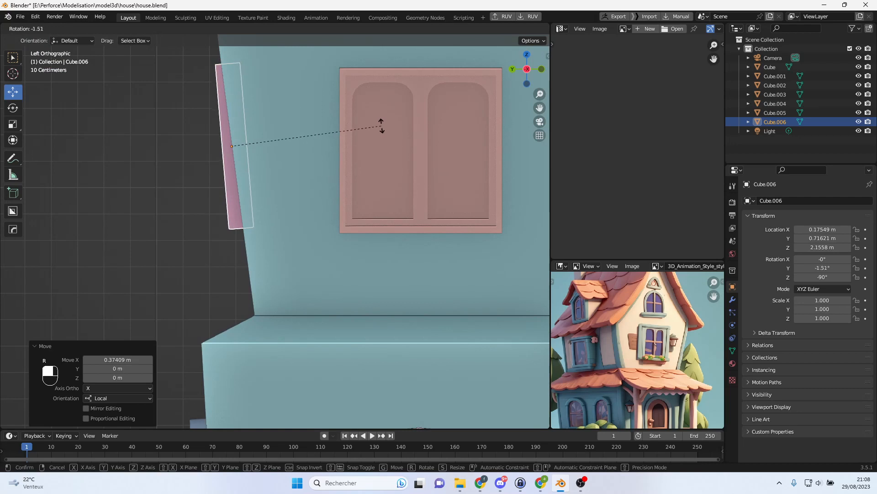
click(376, 120)
scroll(369, 191, down, 3)
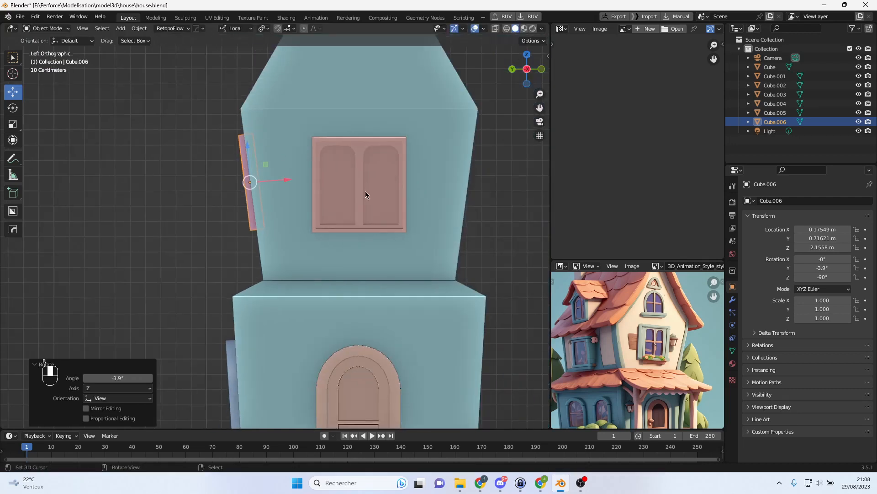
drag(281, 182, 281, 181)
middle_drag(298, 202, 408, 194)
middle_drag(405, 158, 316, 243)
right_click(435, 142)
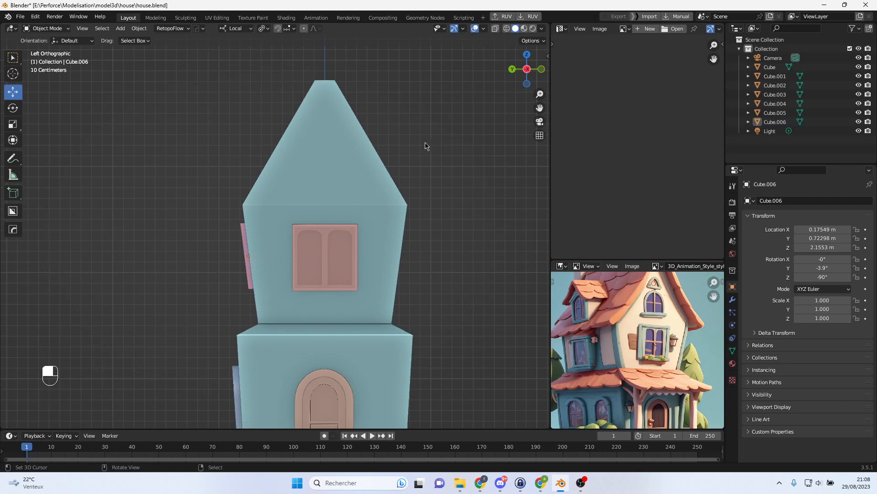
- Add a cube mesh to the scene
click(121, 28)
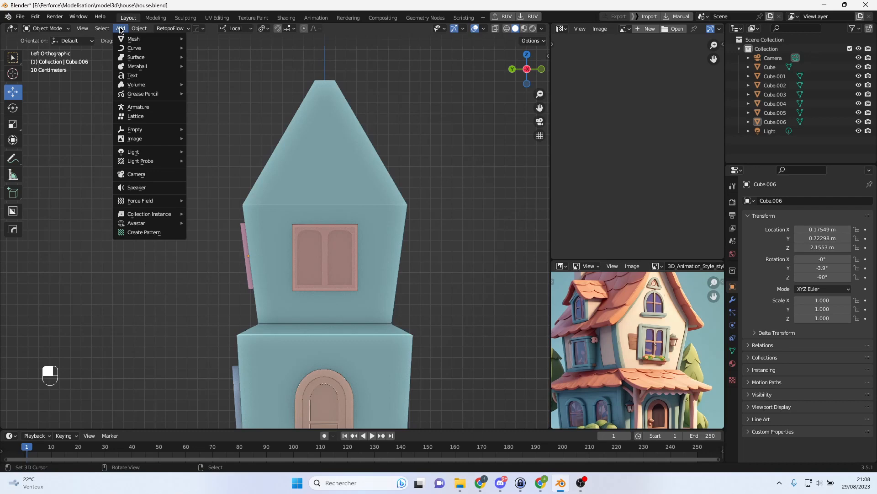
scroll(345, 312, down, 2)
middle_drag(345, 312, 398, 203)
scroll(381, 264, up, 3)
scroll(396, 226, down, 1)
shift+middle_drag(393, 246, 383, 279)
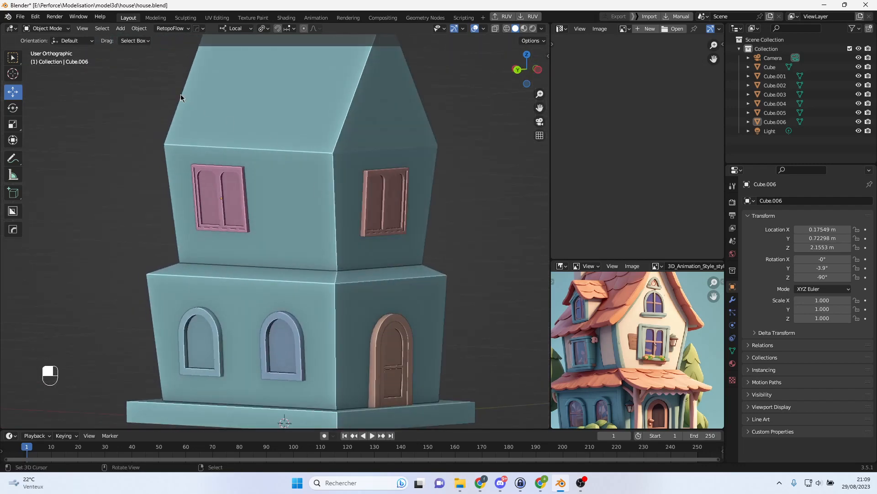
click(121, 28)
mouse_move(135, 40)
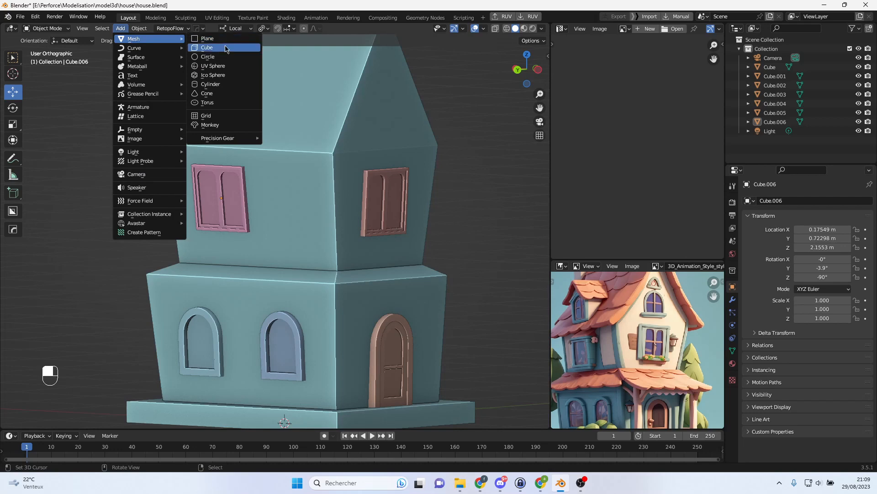
click(208, 48)
- Shape the cube into a slender upright post with scale about 0.166 in X and Y and 1.021 in Z
alt+middle_drag(231, 53, 352, 207)
key(s)
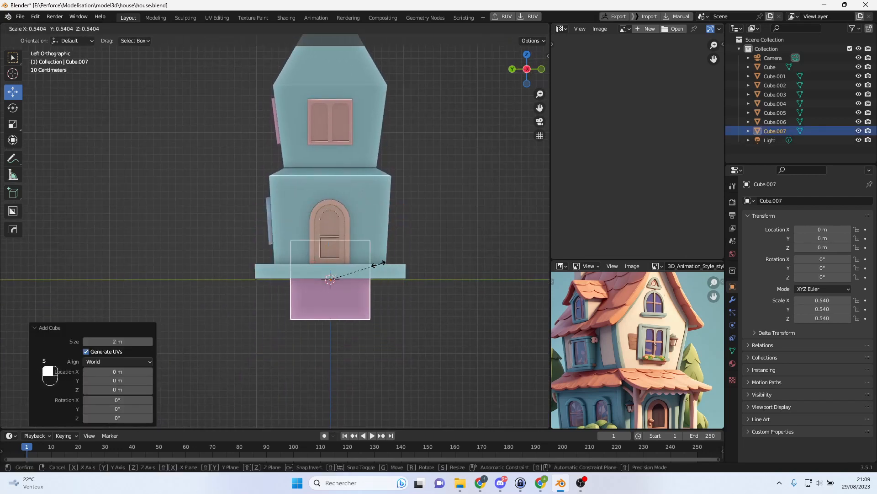
click(345, 273)
key(s)
key(z)
click(423, 260)
- Move the post beside the house, about 1.32 m along Y and 0.64 m up
alt+middle_drag(358, 270, 361, 264)
key(g)
click(257, 214)
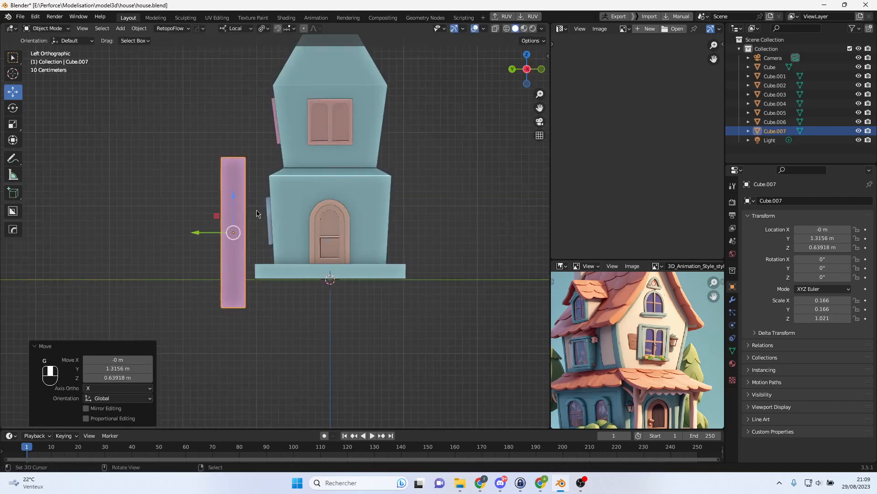
scroll(257, 213, up, 3)
middle_drag(249, 234, 211, 132)
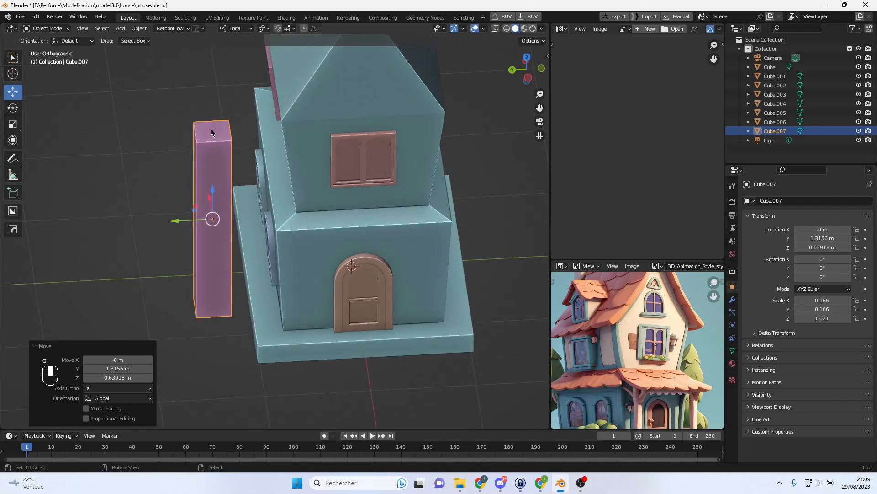
middle_drag(221, 199, 251, 188)
- Mark one vertical edge of the post, on the side facing the house, as a seam in Edit Mode
key(Tab)
key(Tab)
scroll(220, 170, up, 2)
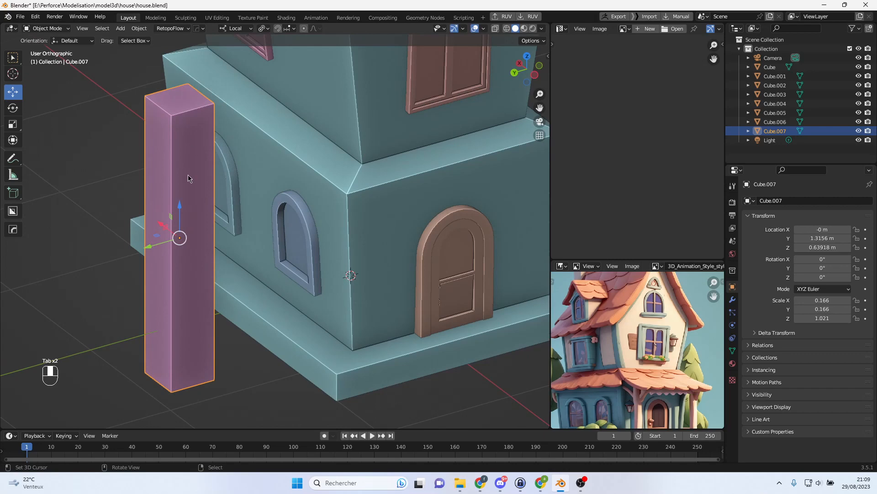
key(Tab)
key(Tab)
key(Tab)
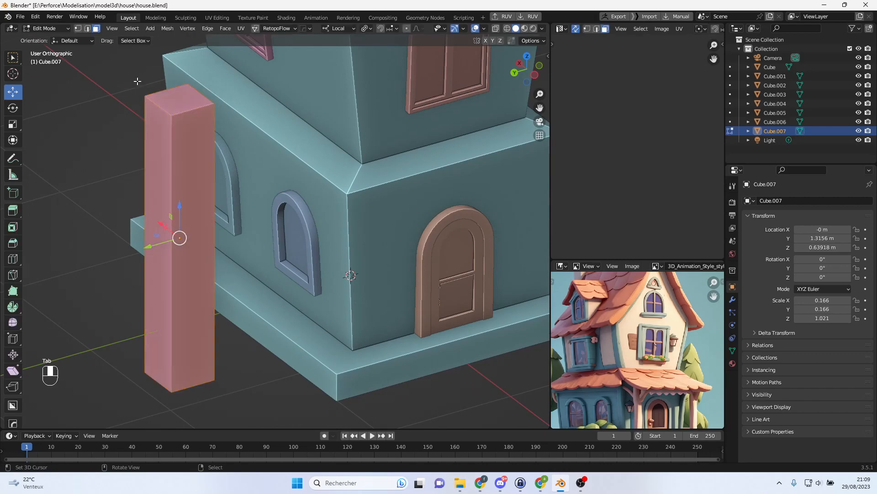
click(178, 132)
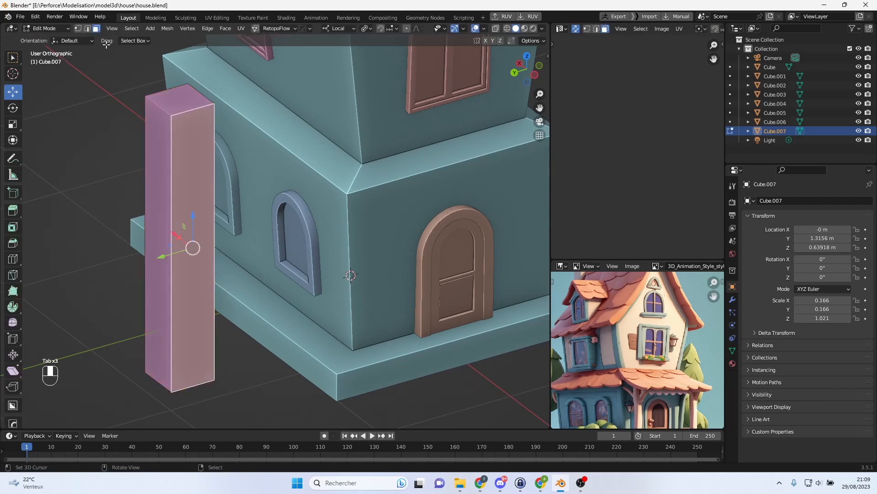
click(87, 28)
click(213, 152)
middle_drag(213, 152, 178, 173)
key(ctrl+e)
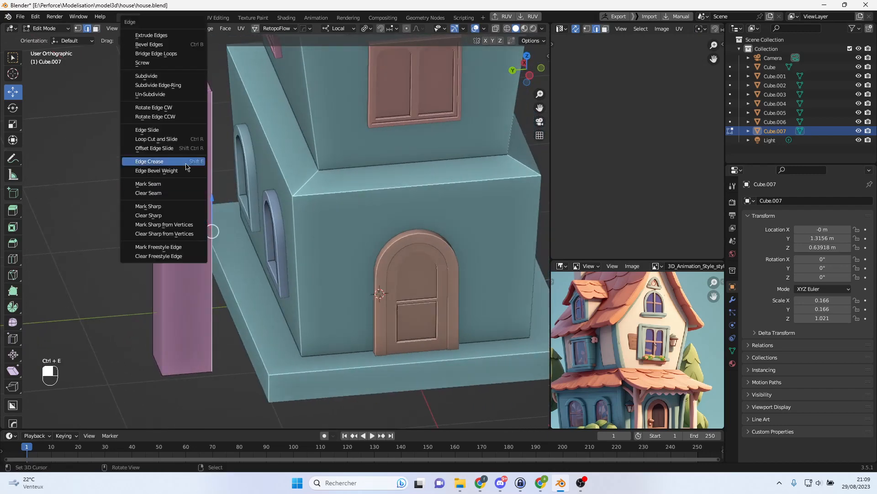
click(172, 183)
- Try to mark seams around the face path picked from the post's top to its bottom, and undo the marking
middle_drag(206, 110, 195, 121)
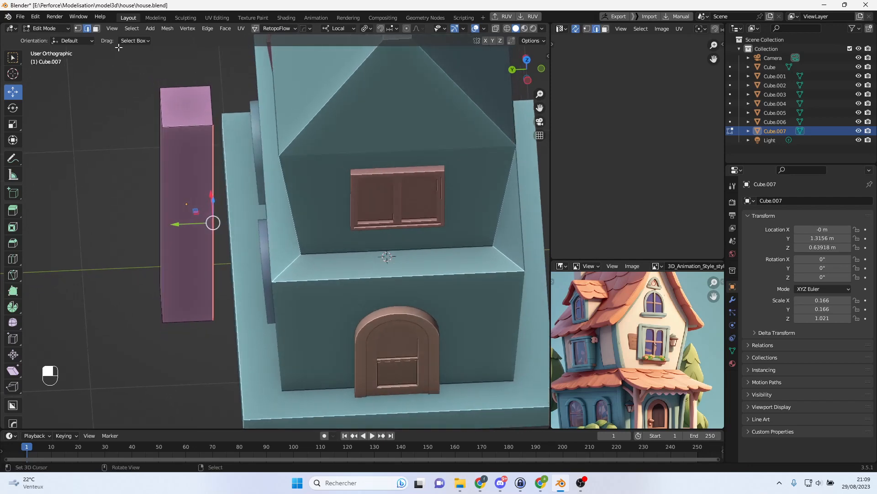
click(96, 30)
right_click(192, 114)
middle_drag(194, 176, 195, 53)
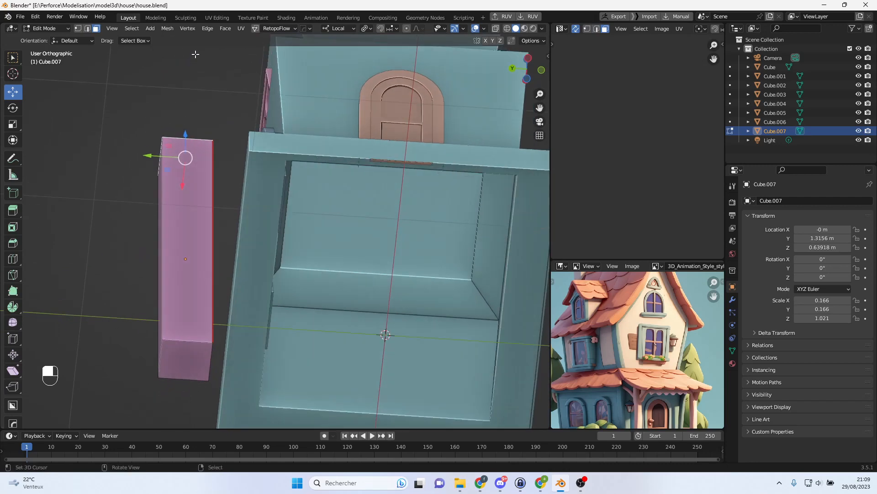
ctrl+right_click(179, 340)
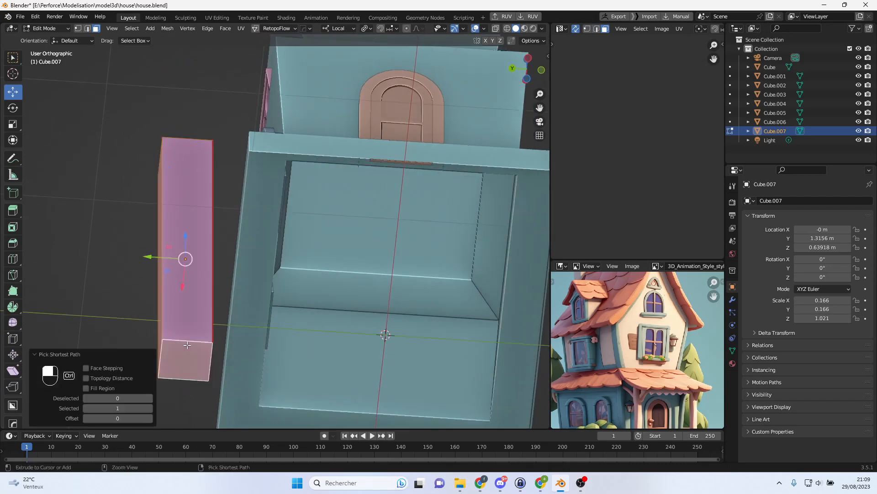
key(ctrl+e)
click(202, 309)
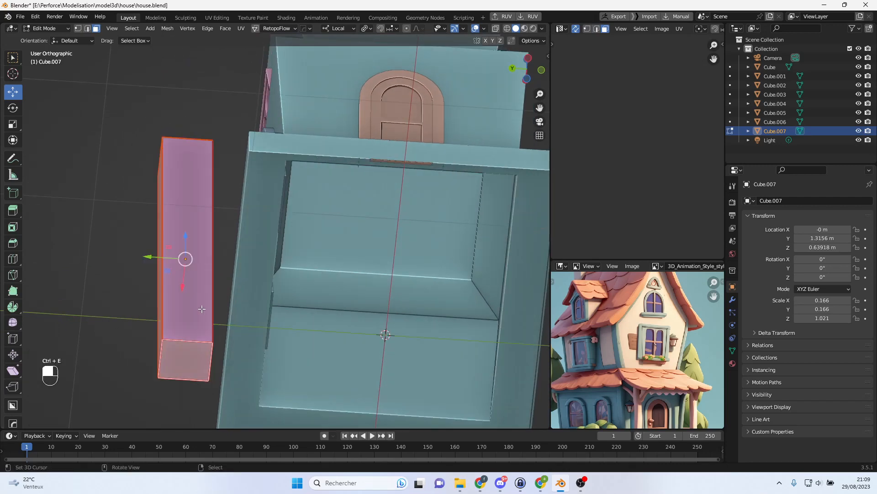
middle_drag(197, 302, 206, 309)
key(ctrl+z)
- Mark the edges around the post's top and bottom faces as seams
middle_drag(215, 199, 208, 321)
shift+click(181, 132)
key(ctrl+e)
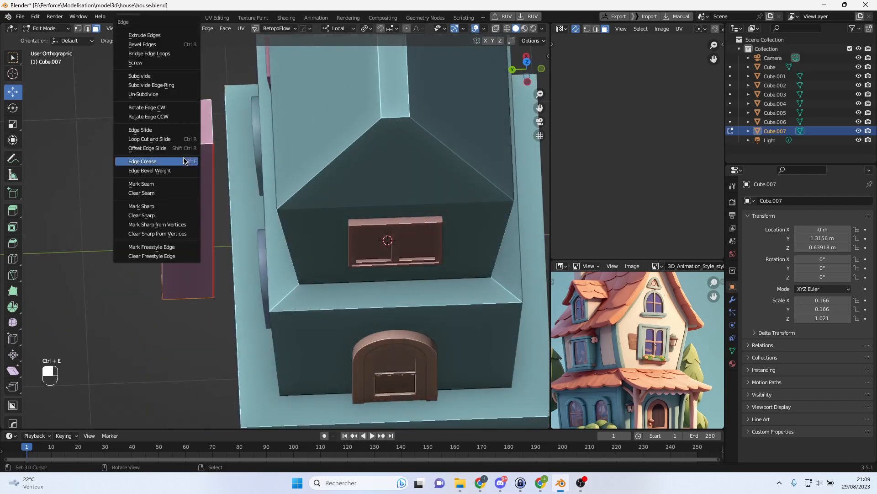
click(170, 193)
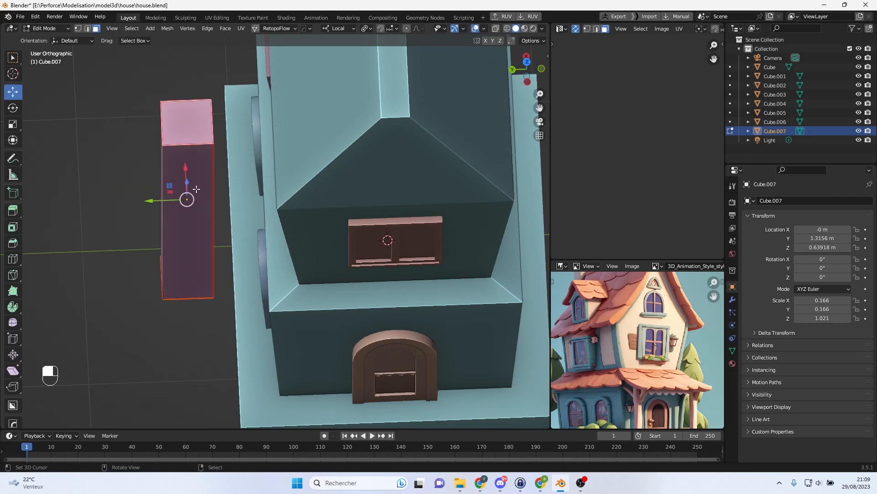
- Unwrap all faces of the post with the Angle Based method and widen the UV editor area
key(a)
key(u)
click(196, 189)
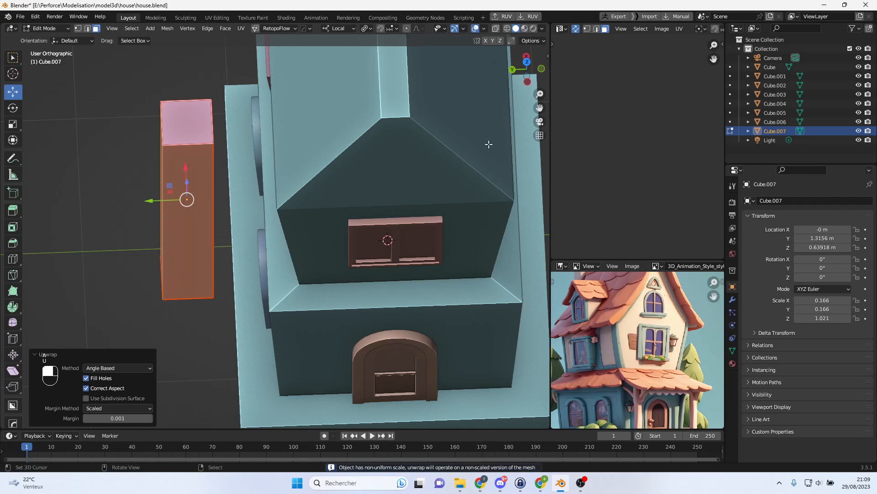
middle_drag(589, 170, 664, 178)
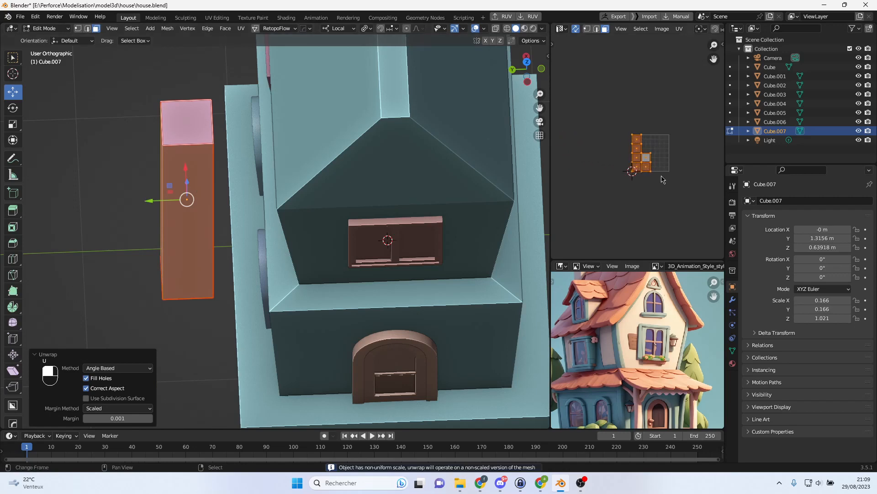
scroll(660, 178, up, 5)
middle_drag(242, 169, 384, 133)
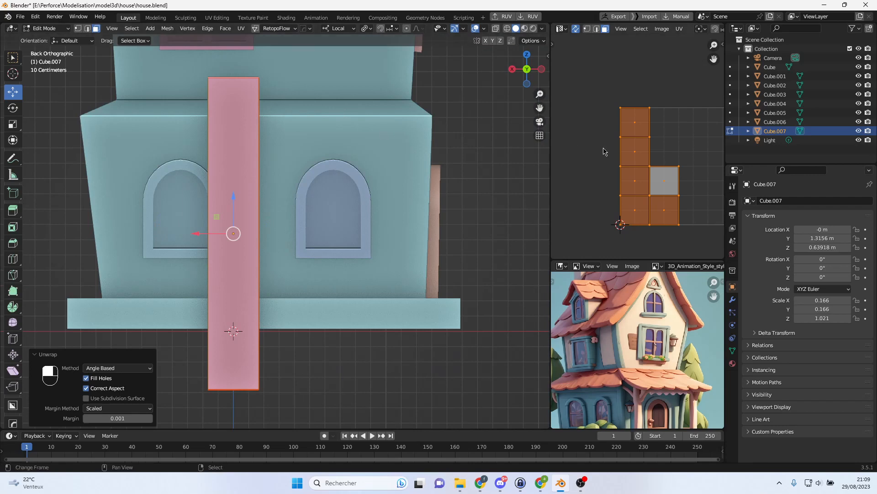
drag(551, 153, 445, 155)
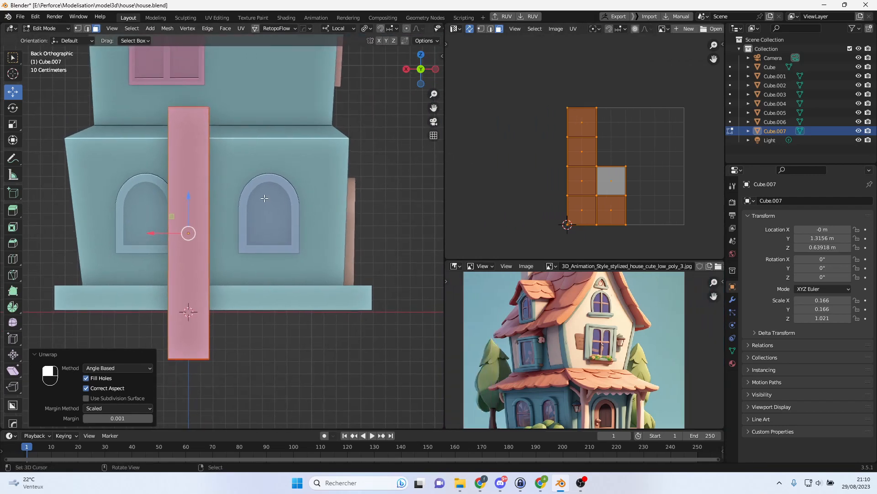
- Select the post's side and cap faces in the UV editor and compare their UV proportions with the mesh
click(578, 188)
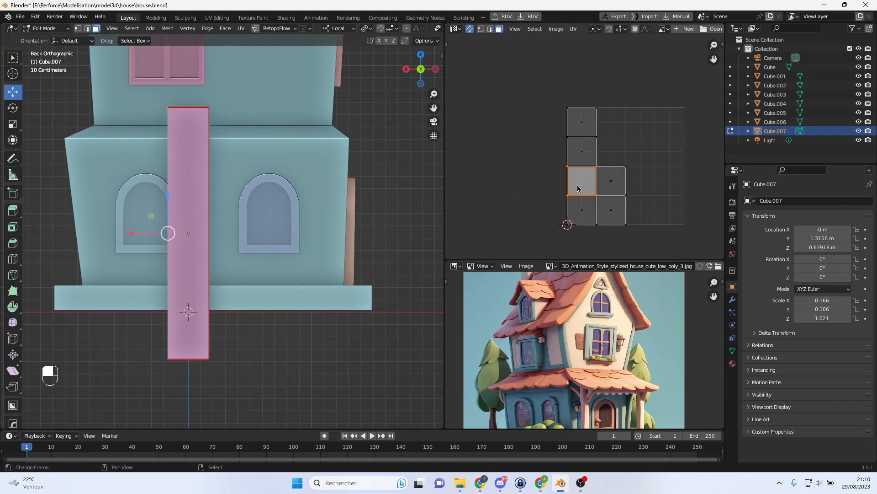
shift+click(580, 218)
shift+click(580, 152)
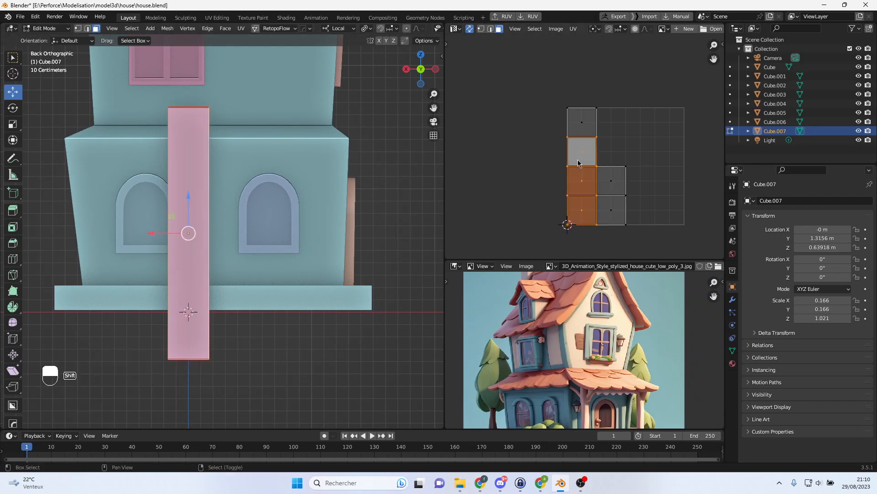
shift+click(579, 128)
middle_drag(384, 171, 302, 194)
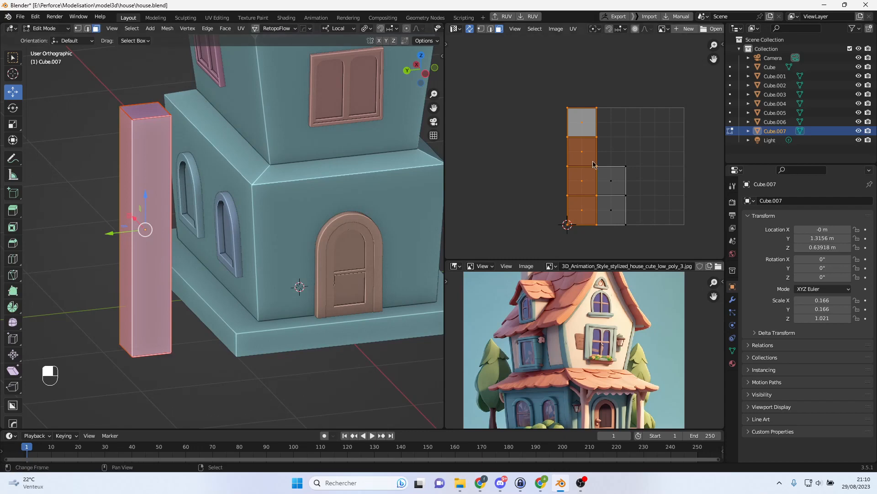
click(610, 182)
click(138, 176)
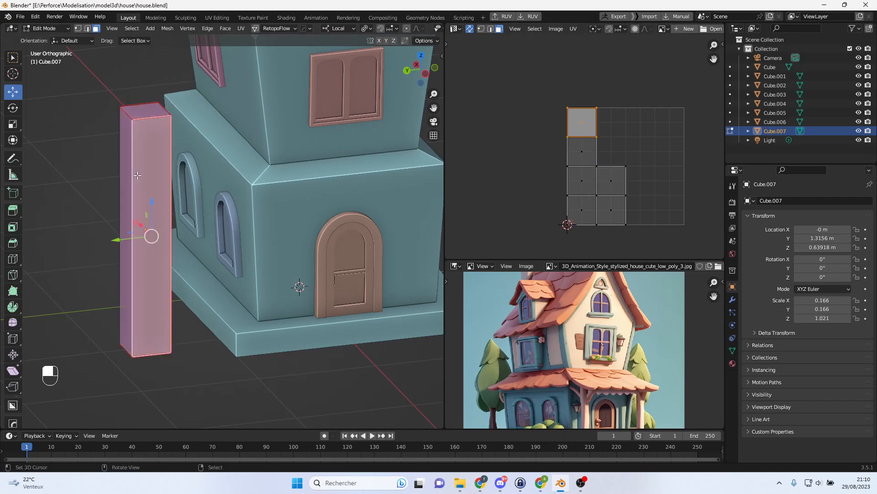
middle_drag(380, 169, 312, 177)
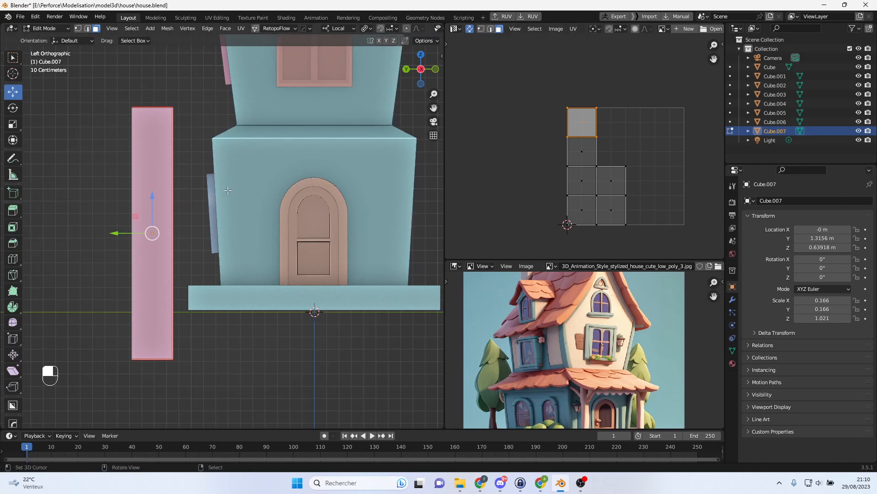
key(y)
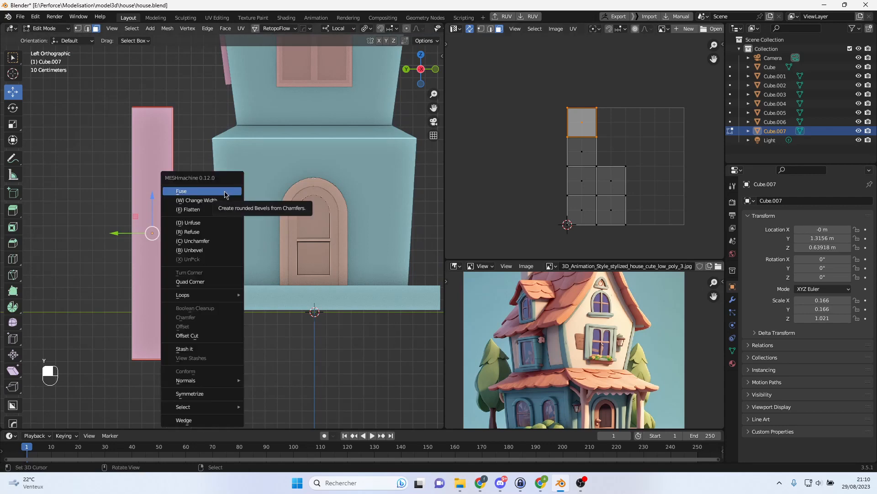
key(y)
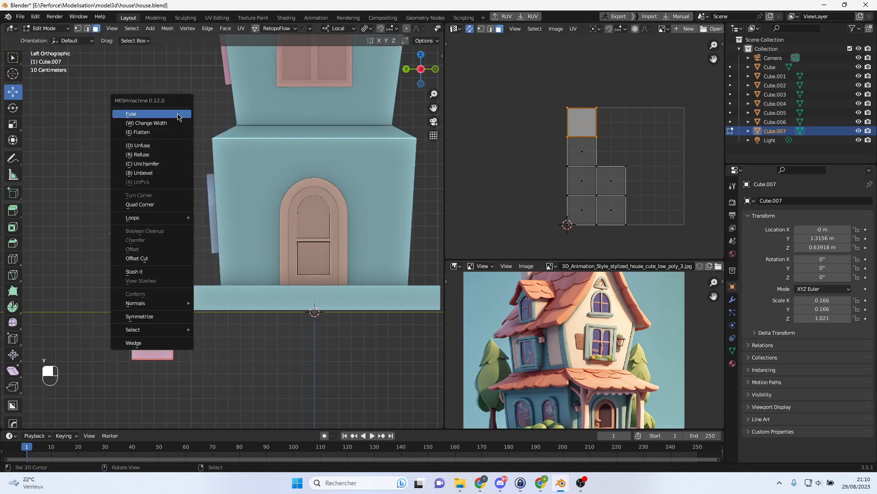
scroll(192, 197, down, 1)
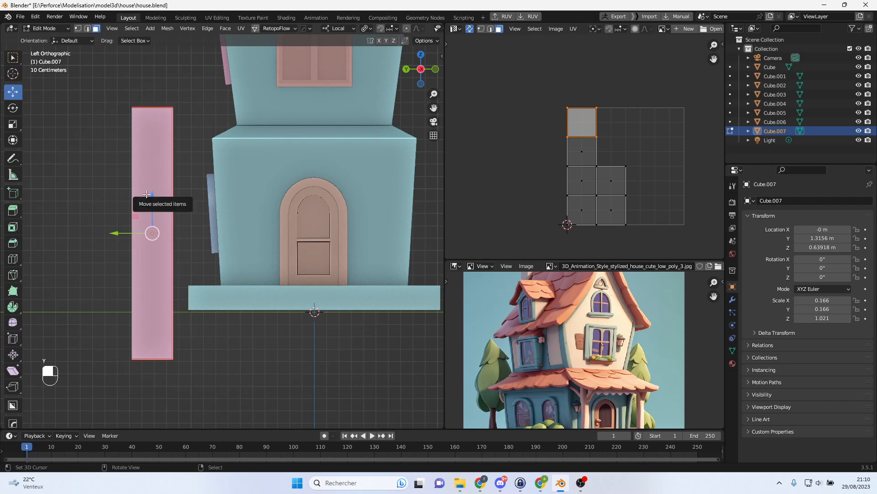
middle_drag(192, 197, 217, 196)
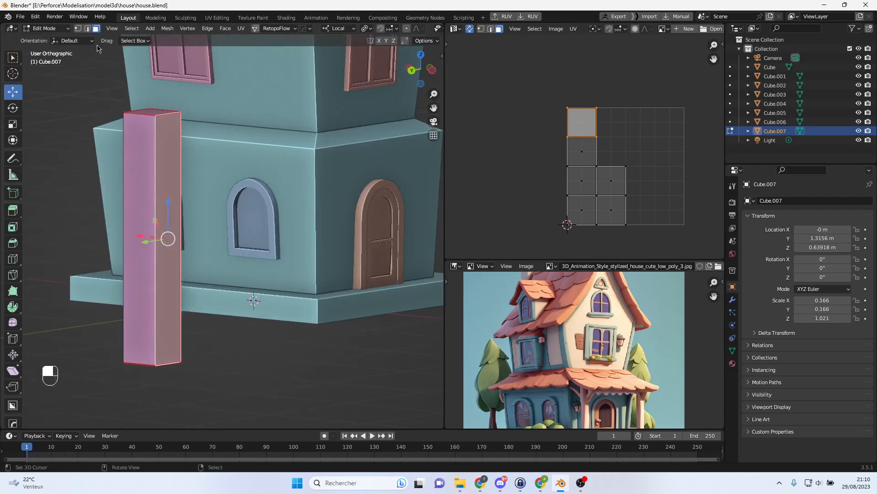
- Try to unwrap only the selected side face of the pillar
key(u)
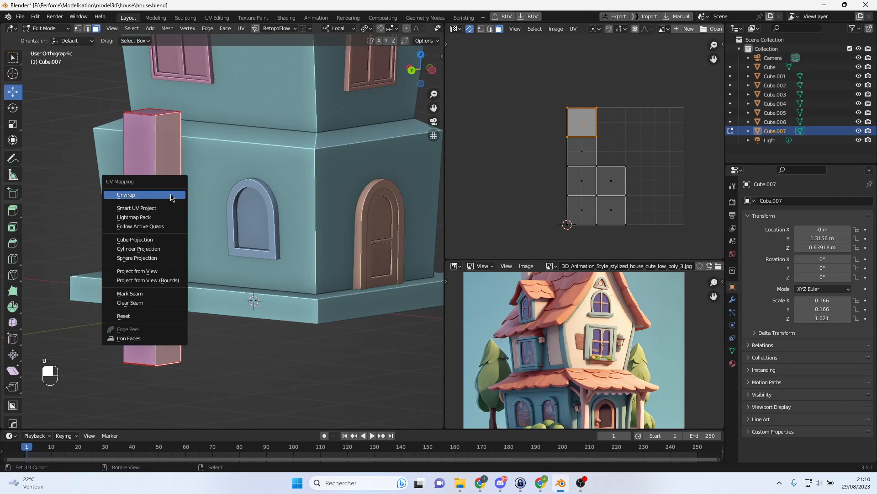
click(164, 193)
middle_drag(189, 194, 150, 185)
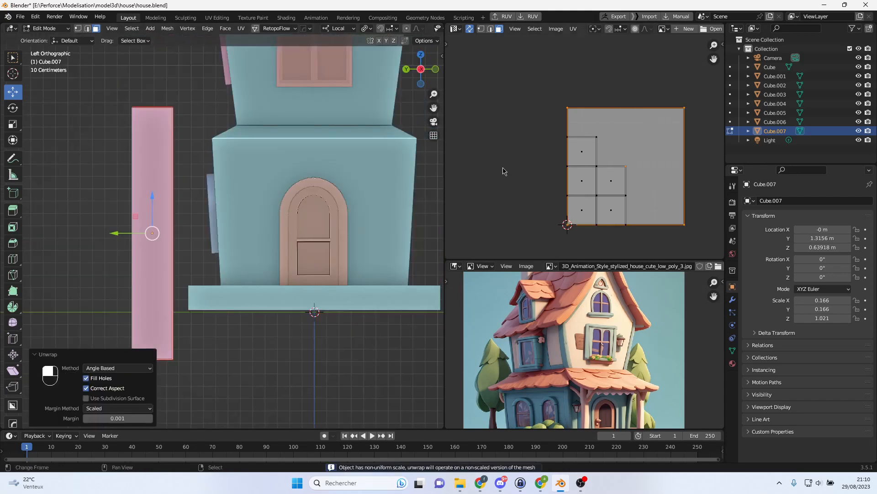
key(ctrl+z)
- Average the island scale of all of the pillar's UVs
key(a)
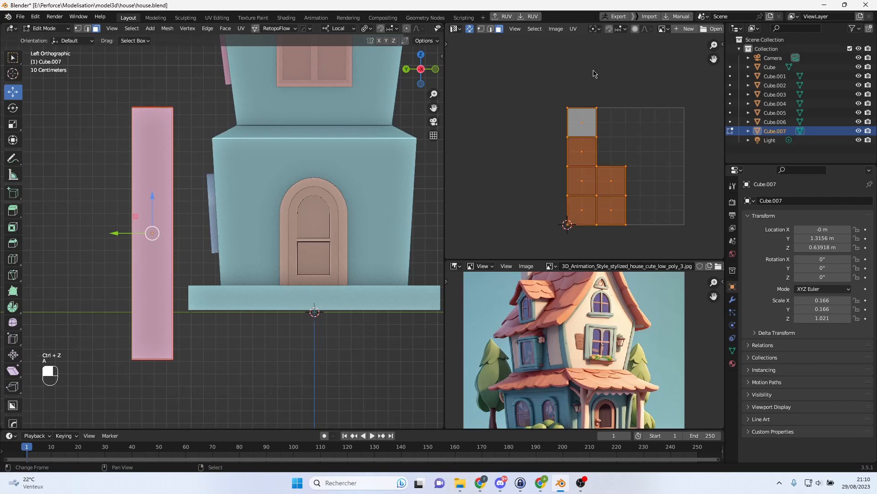
click(574, 29)
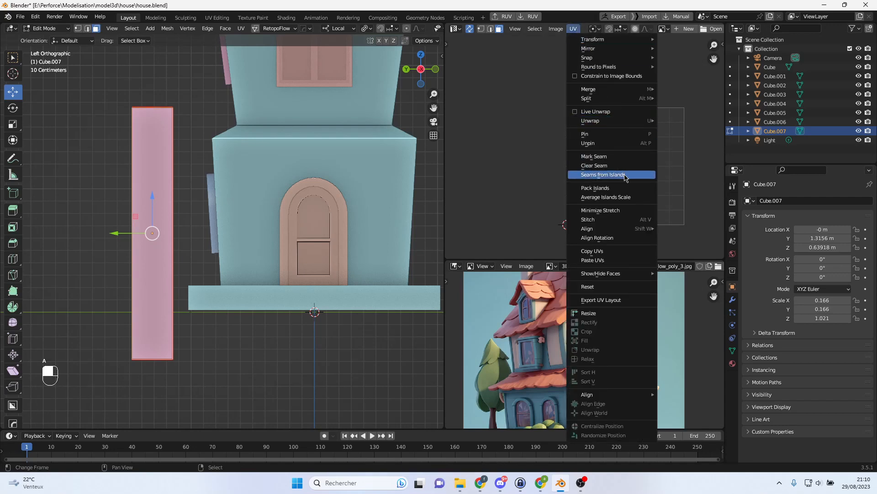
click(631, 201)
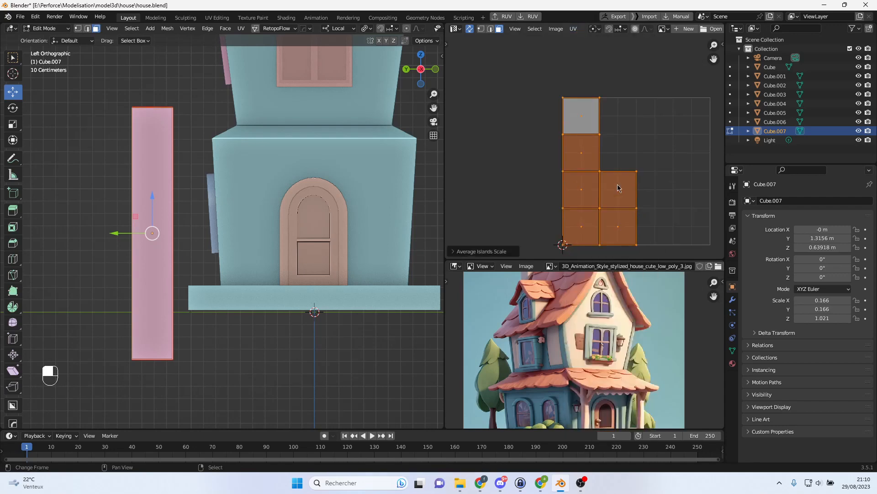
- Project two opposite long faces of the pillar from the left orthographic view and move their UVs outside the UV square
click(158, 196)
middle_drag(161, 192, 273, 165)
shift+click(162, 176)
click(273, 166)
middle_drag(343, 166, 153, 167)
shift+click(153, 167)
key(ctrl+KP_3)
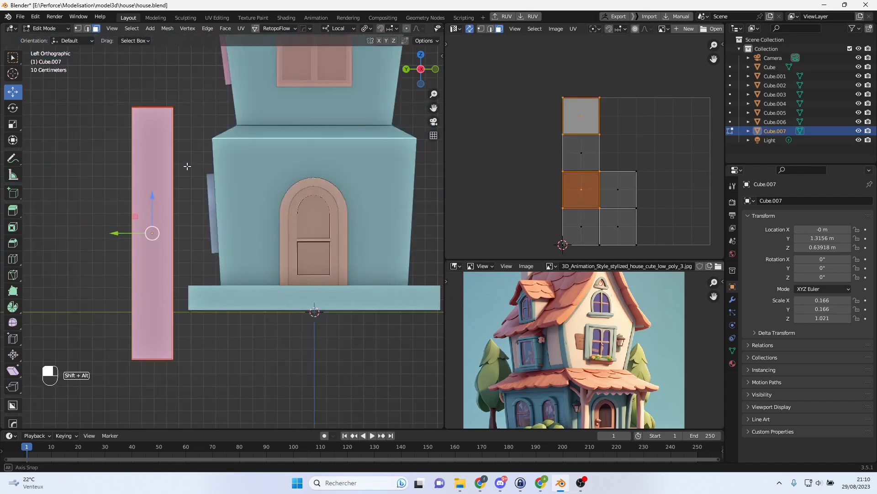
key(u)
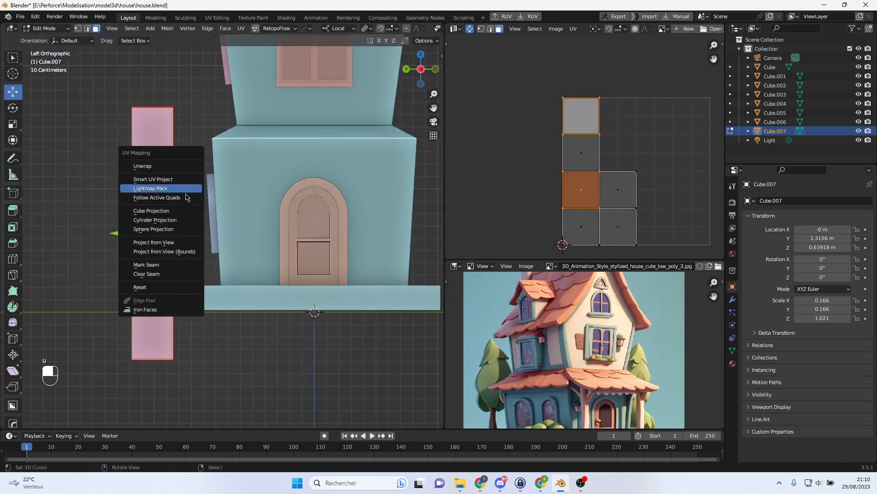
click(187, 243)
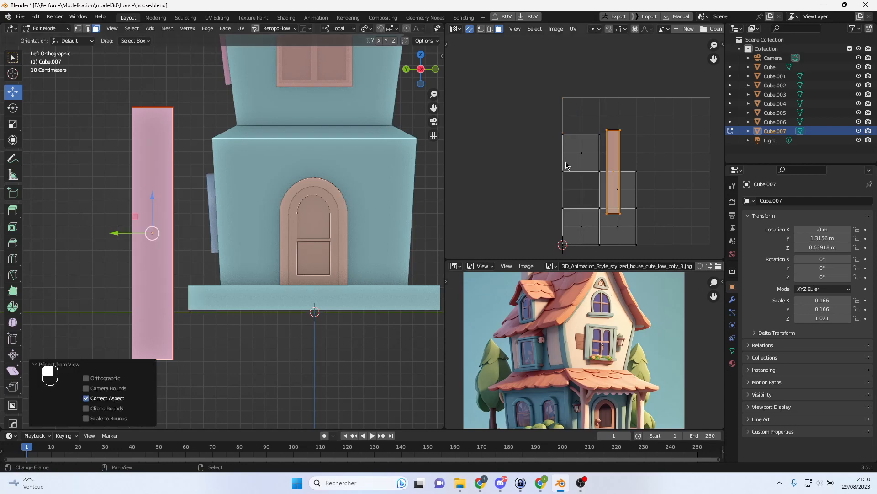
key(g)
click(538, 145)
- Project the other two opposite long faces of the pillar from the back orthographic view and move their UVs beside the first strip
middle_drag(206, 183, 278, 183)
right_click(182, 195)
middle_drag(183, 194, 110, 187)
shift+right_click(182, 126)
middle_drag(182, 127, 302, 149)
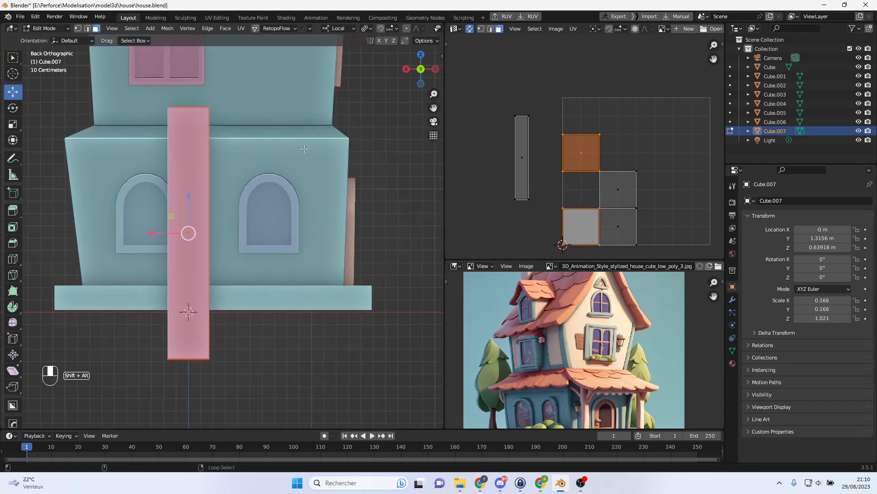
key(u)
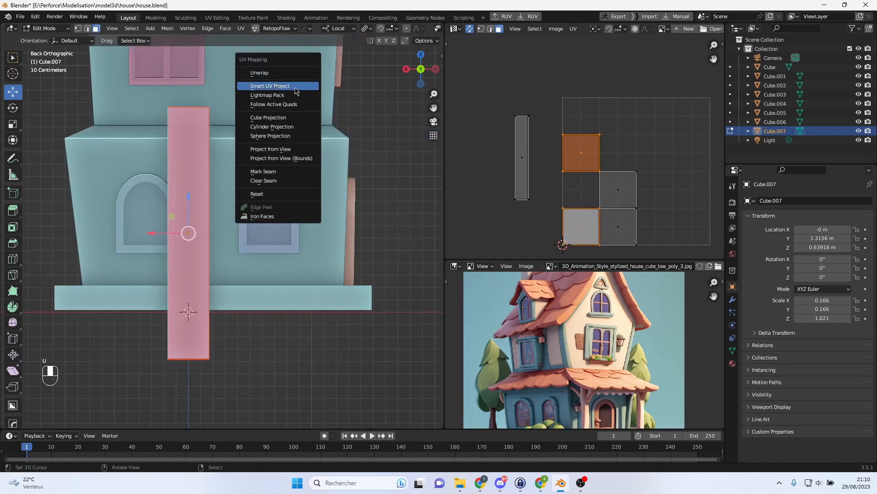
click(294, 149)
scroll(591, 190, up, 2)
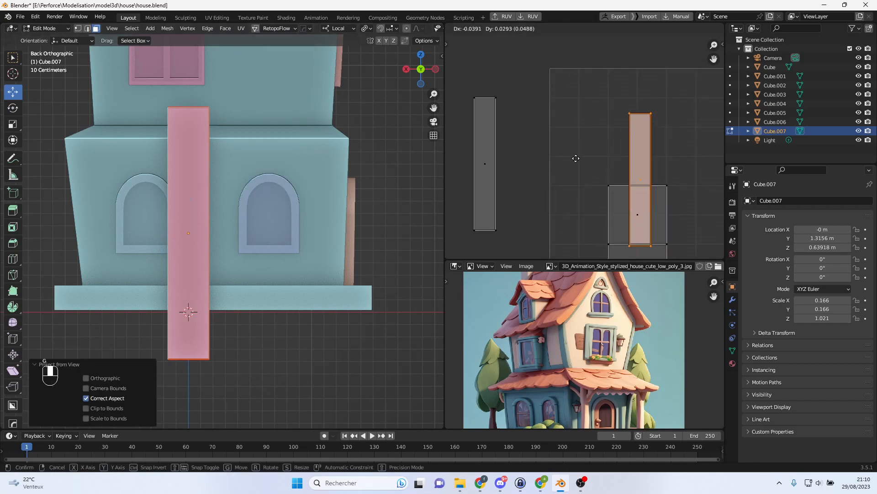
key(g)
click(462, 149)
- Select all UV islands, including the two projected strips, and average their scale
scroll(510, 132, down, 2)
key(b)
drag(496, 86, 660, 233)
click(558, 32)
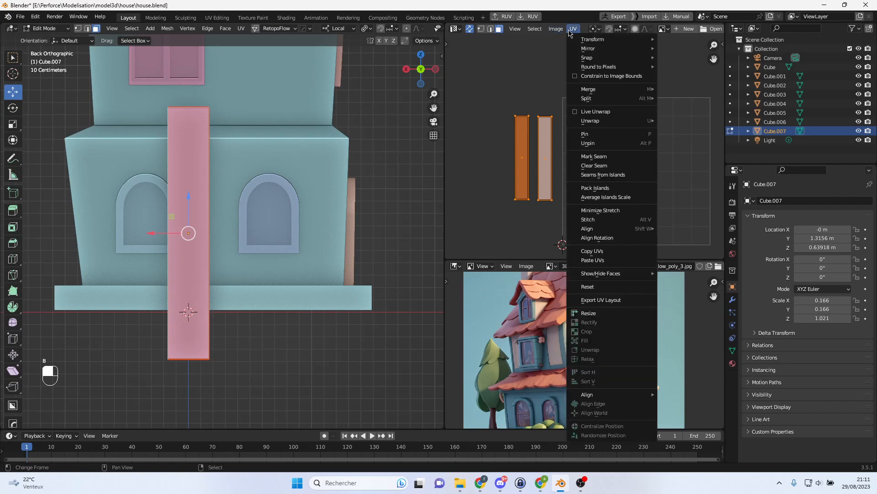
click(622, 198)
scroll(621, 196, up, 1)
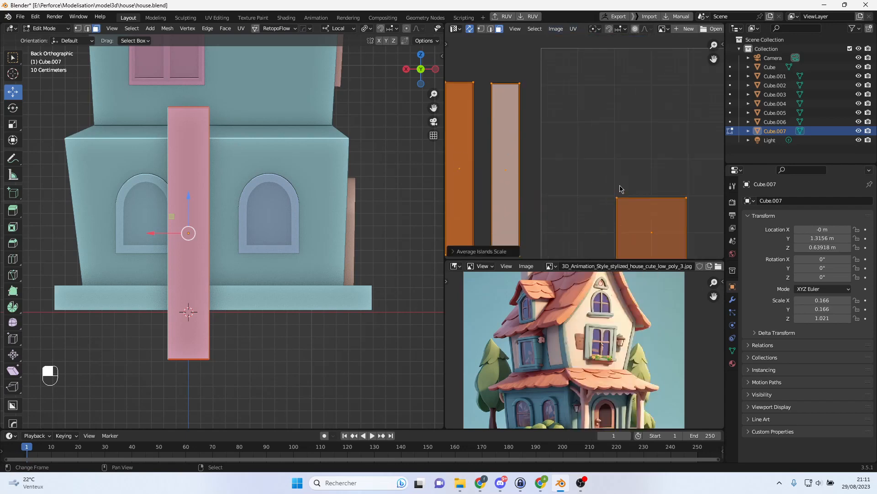
- Separate both pairs of stacked UV strips so that the pillar's four long faces lie side by side
click(524, 170)
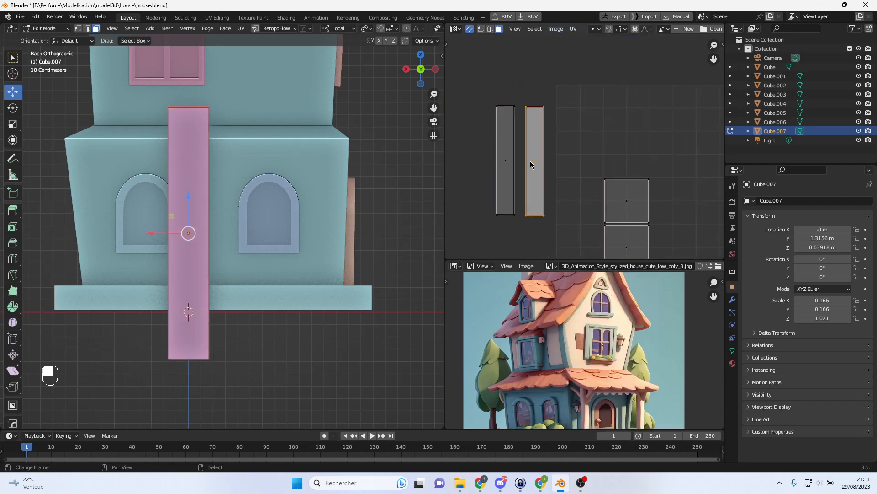
key(g)
click(551, 161)
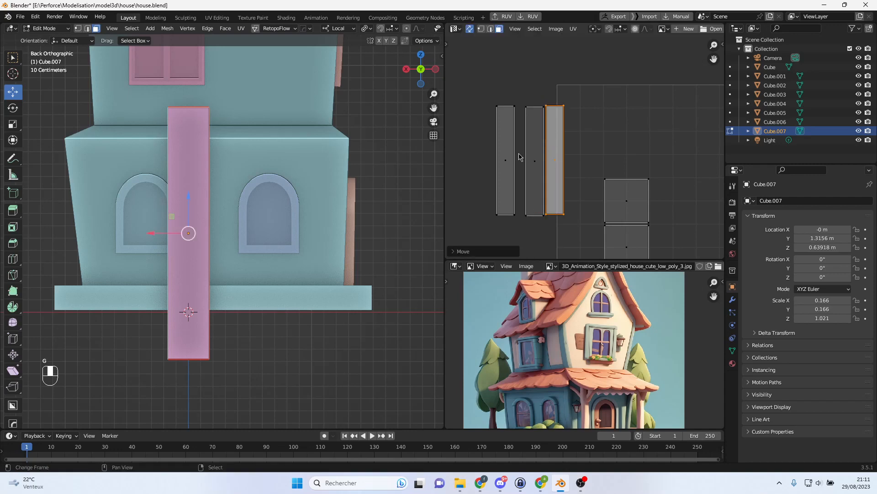
key(g)
key(Escape)
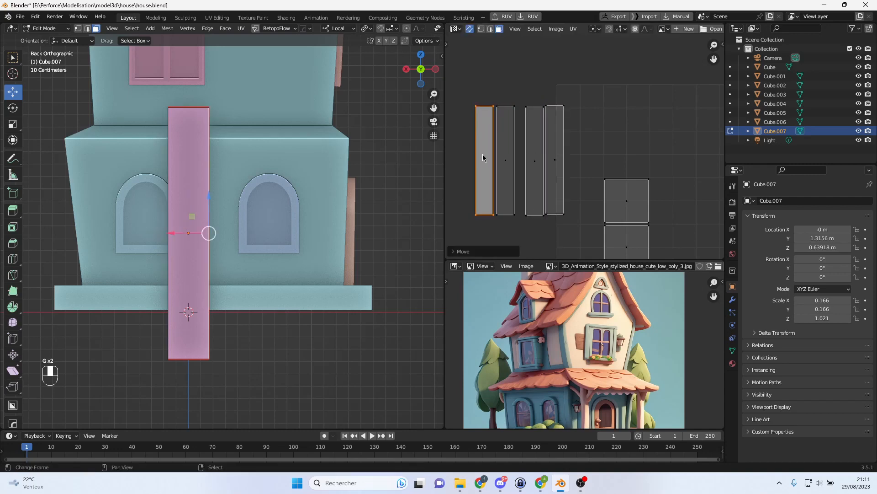
- Try to unwrap the pillar's four long faces together
middle_drag(240, 191, 155, 188)
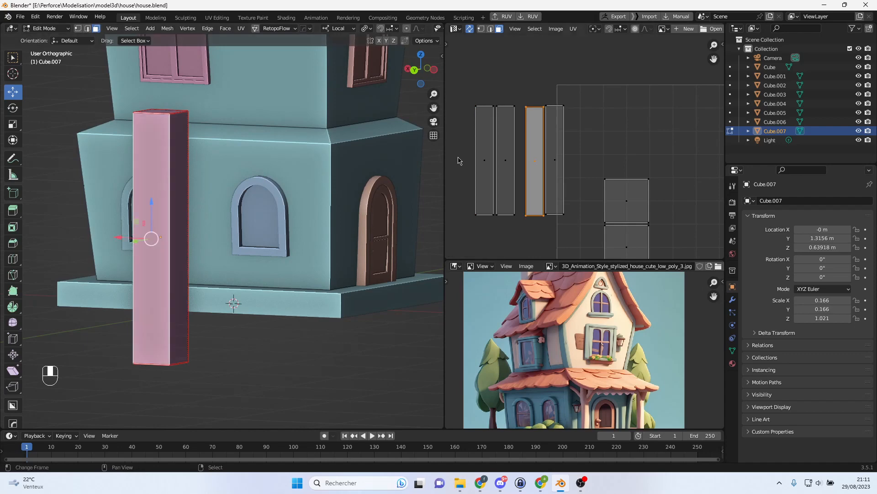
click(488, 157)
shift+click(505, 160)
shift+click(534, 161)
shift+click(555, 160)
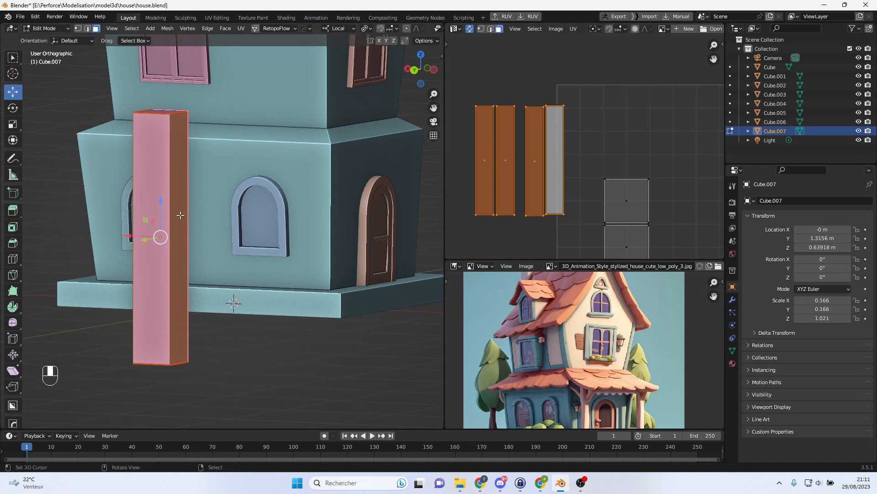
key(u)
click(160, 136)
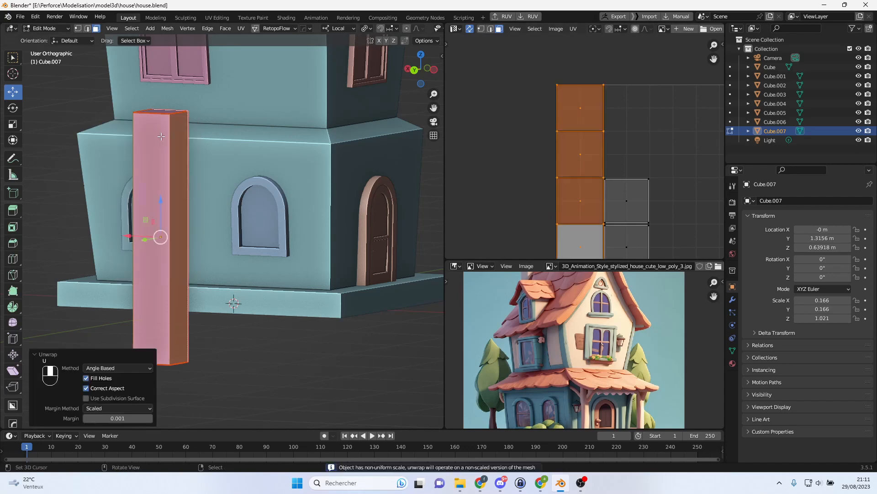
key(ctrl+z)
key(ctrl+z)
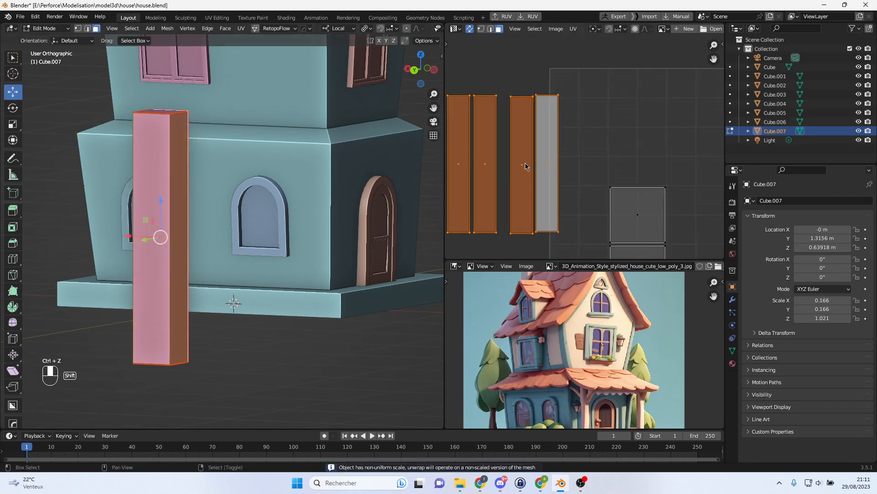
- Move the second UV strip aside and place the strip of the adjoining pillar face directly beside the first strip
shift+middle_drag(525, 168, 602, 147)
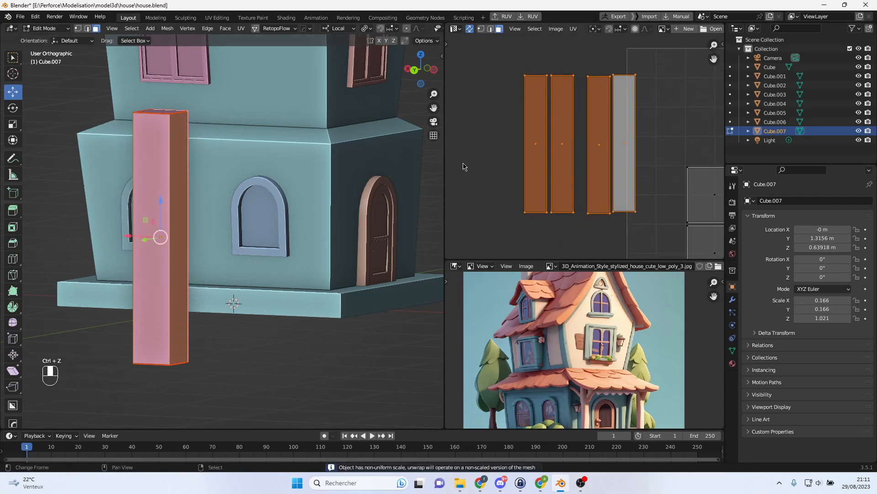
click(607, 149)
middle_drag(297, 162, 180, 163)
click(156, 199)
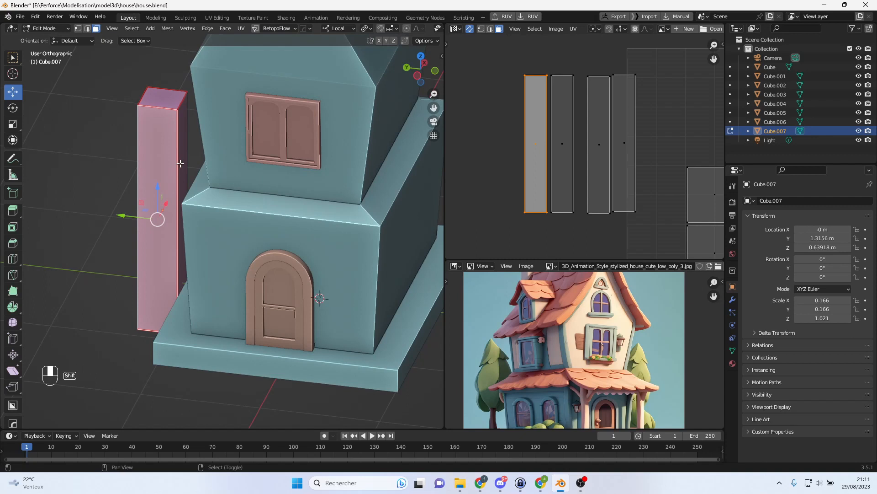
shift+click(182, 161)
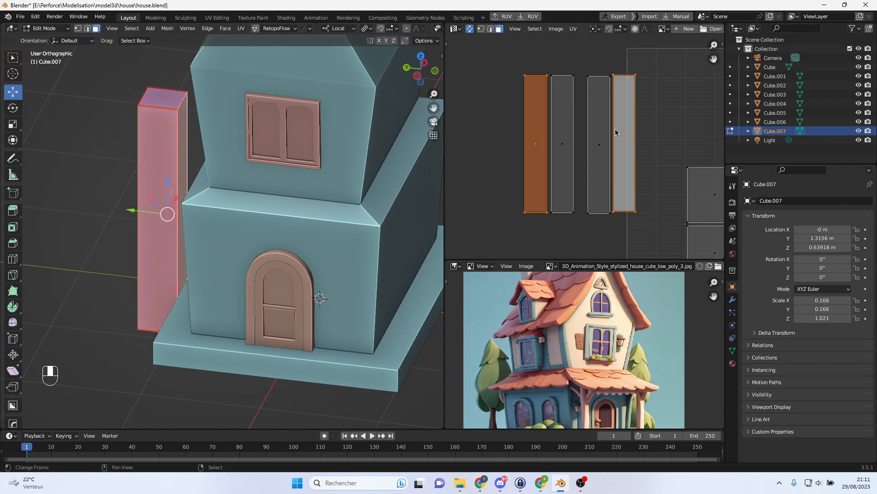
click(565, 137)
key(g)
key(g)
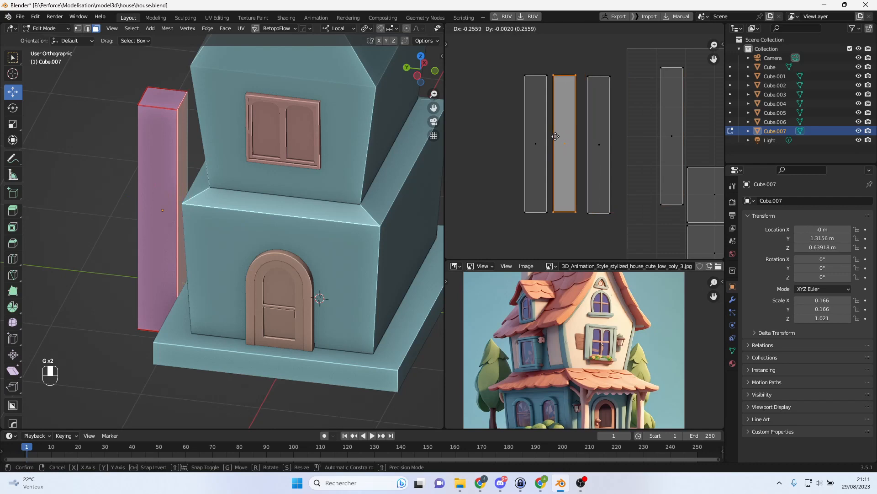
click(553, 135)
- Place the remaining two UV strips beside the second one, following the order of the faces around the pillar
middle_drag(183, 210, 66, 146)
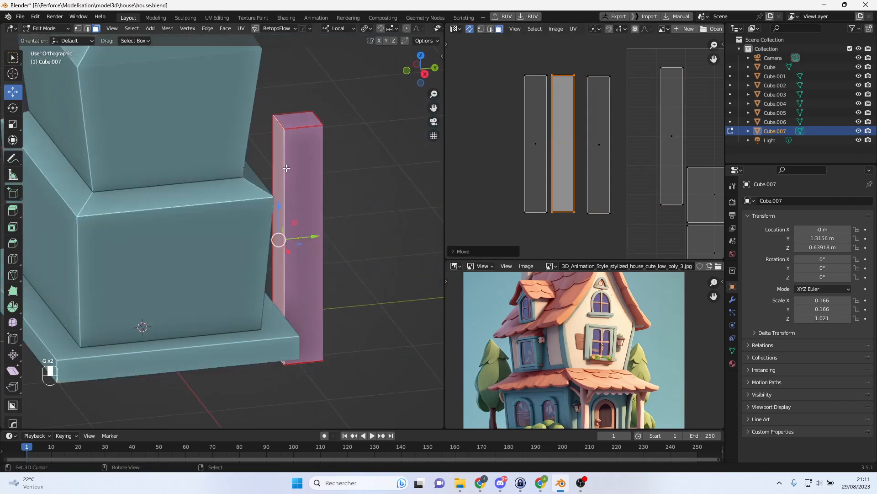
click(317, 173)
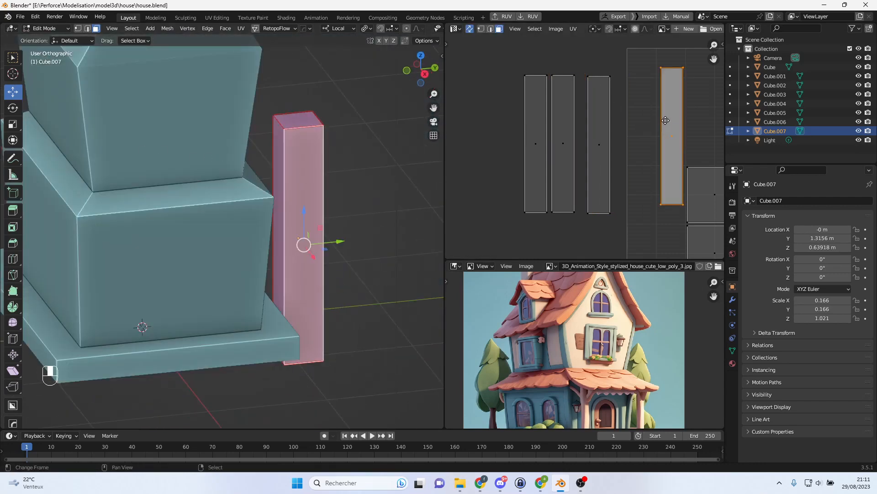
key(g)
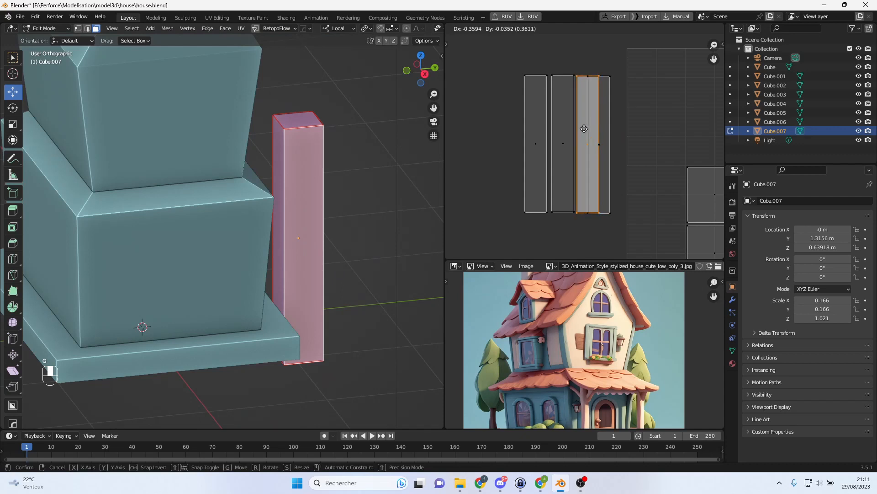
click(585, 129)
key(ctrl+z)
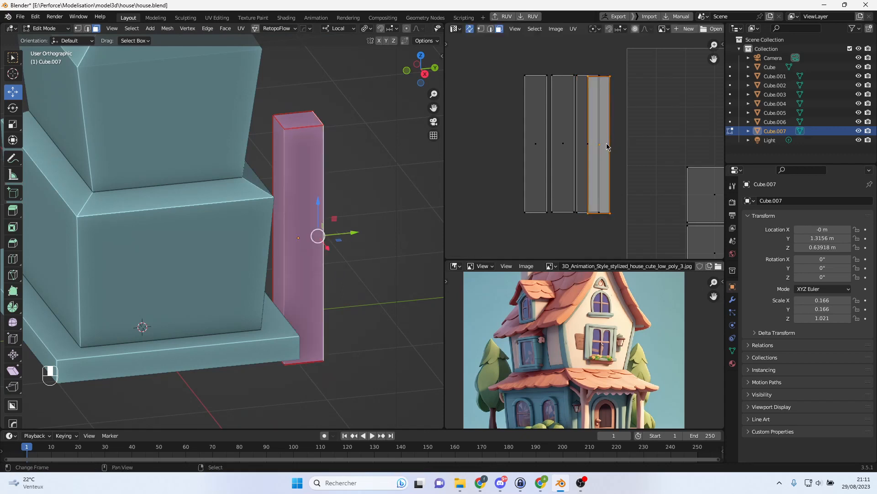
key(g)
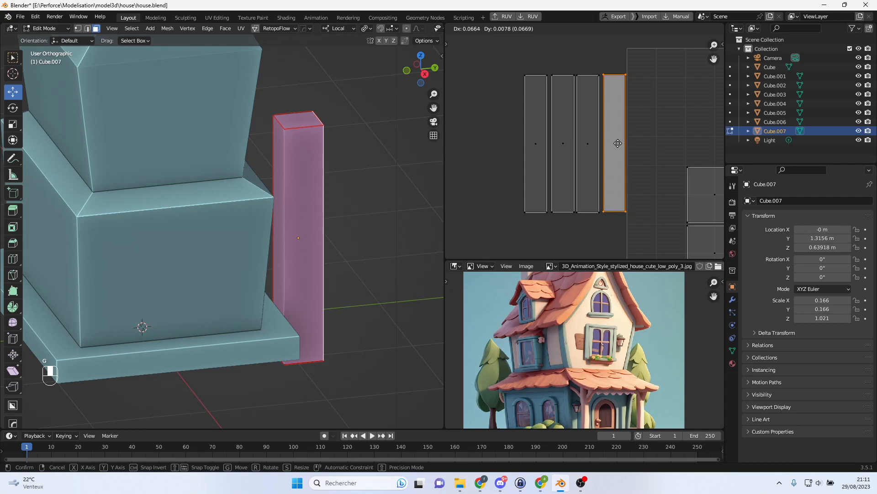
right_click(616, 144)
- Move the UV square of the pillar's top face to just above the row of long strips
scroll(664, 180, down, 2)
click(687, 174)
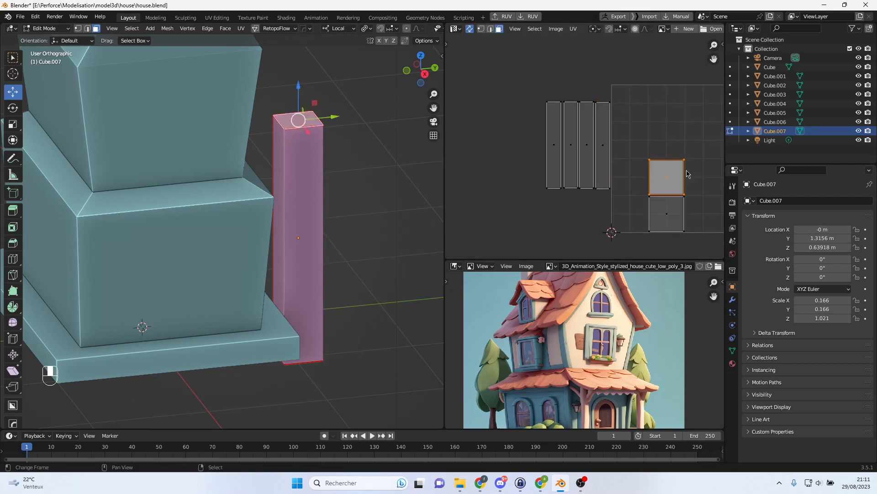
key(g)
click(625, 78)
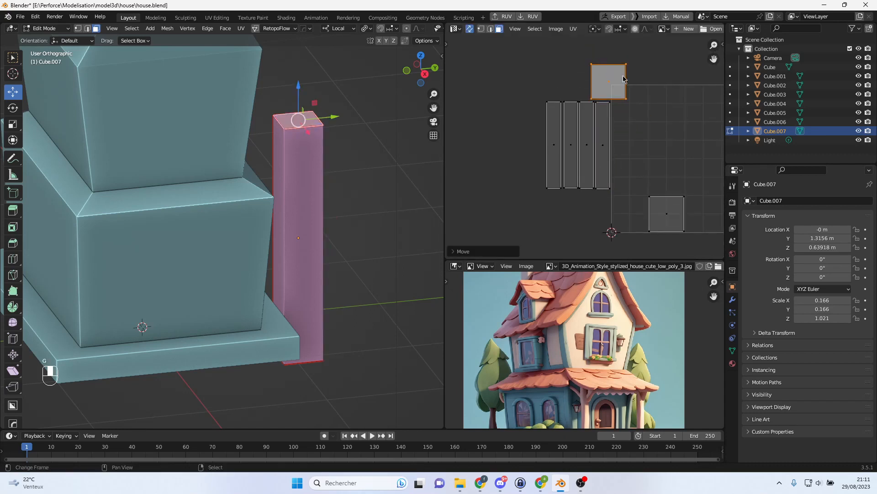
scroll(653, 70, up, 4)
shift+middle_drag(653, 67, 619, 209)
- Scale the top face's UV square down to the strip's width and seat it directly above the last strip
key(s)
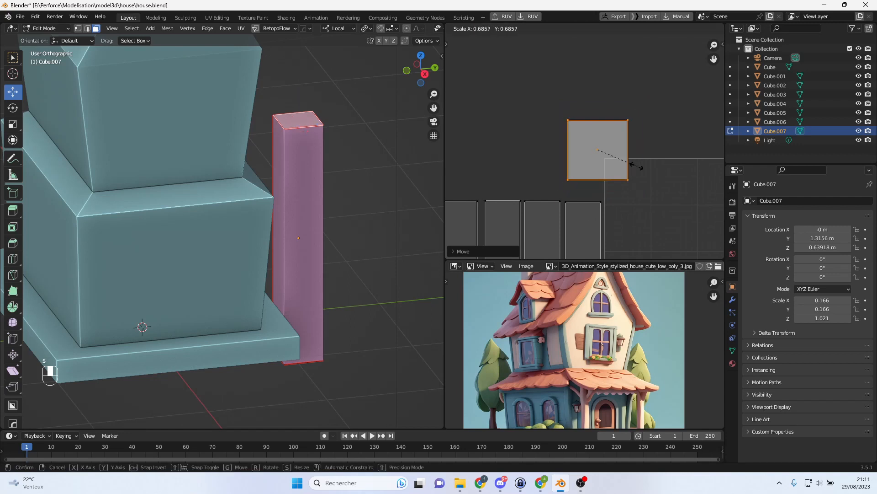
click(624, 167)
key(g)
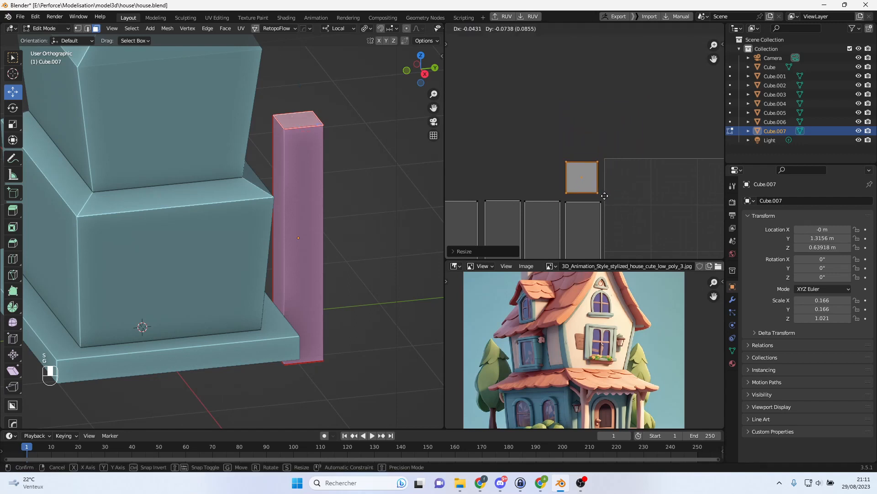
click(606, 201)
key(s)
click(613, 202)
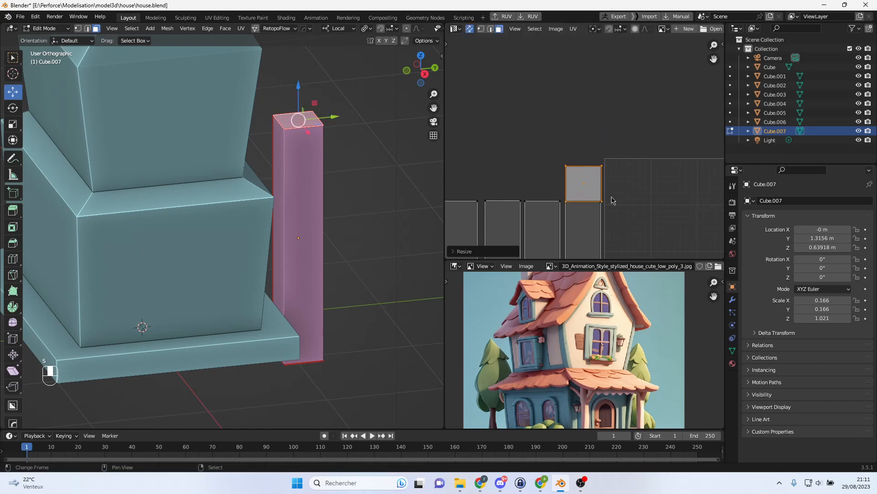
key(g)
click(611, 193)
- Move the UV square of the pillar's bottom face over the top face's square and centre it there
scroll(613, 204, down, 3)
shift+middle_drag(614, 214, 594, 120)
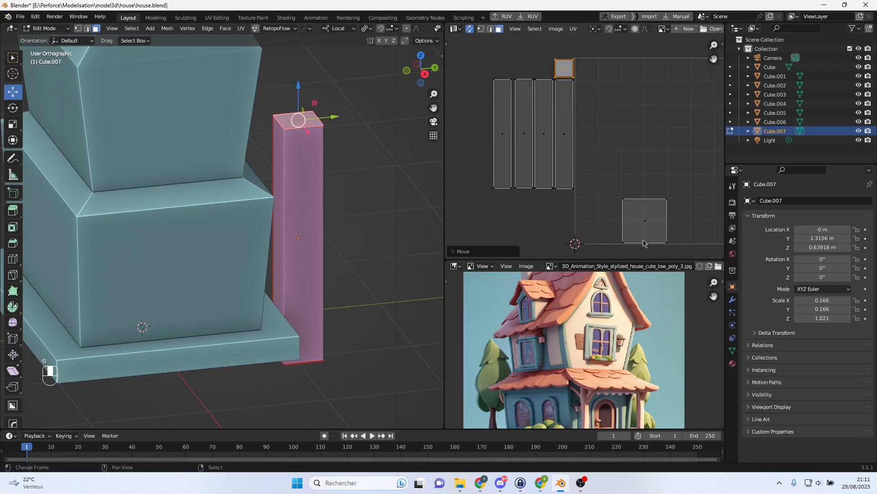
click(643, 240)
middle_drag(652, 179, 652, 217)
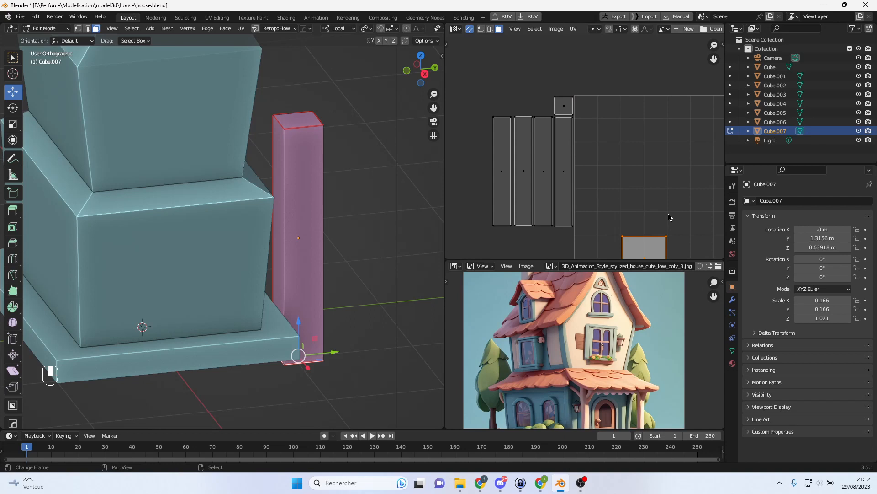
key(g)
click(581, 78)
scroll(582, 78, up, 3)
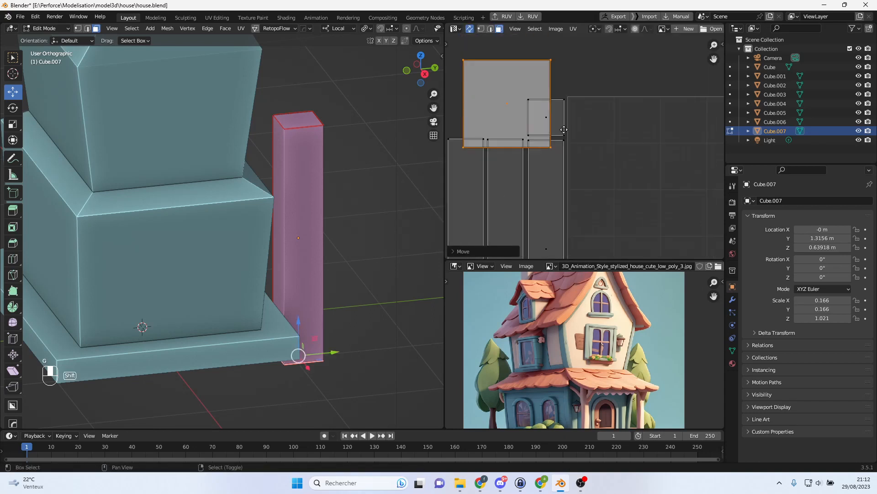
scroll(564, 130, up, 2)
key(g)
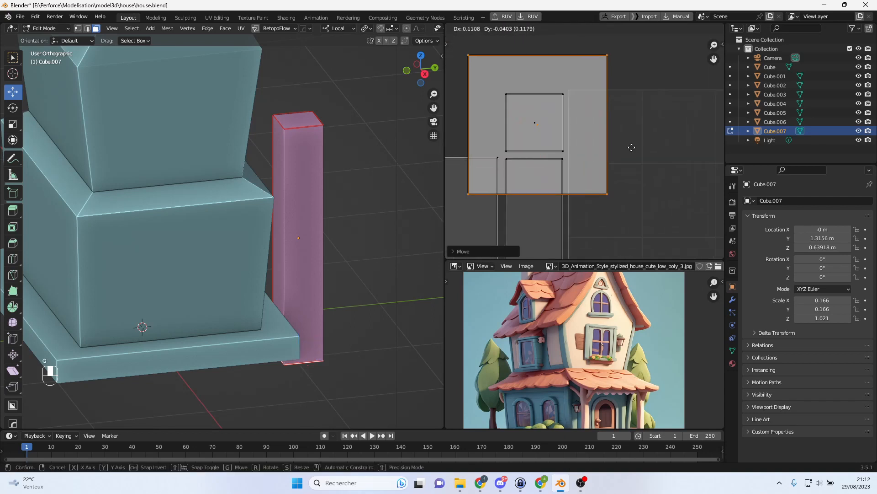
click(628, 146)
- Scale the bottom face's UV square to the top square's size and place it beside that square, above the neighbouring strip
key(s)
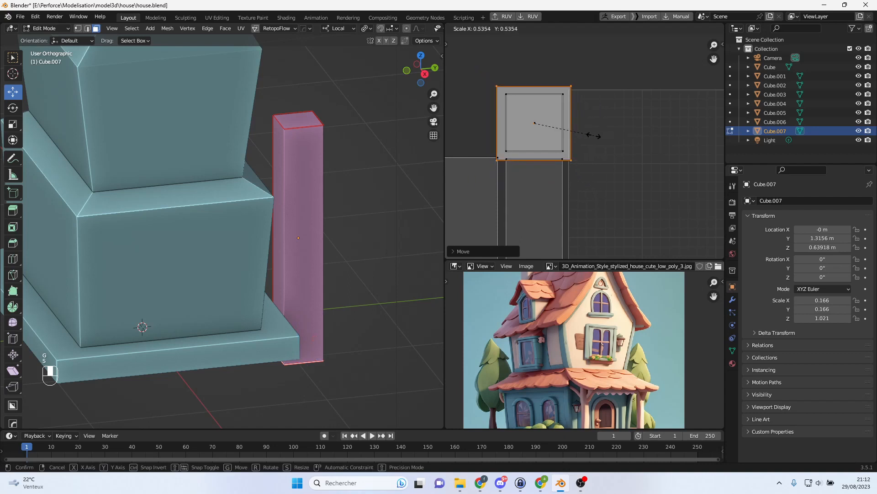
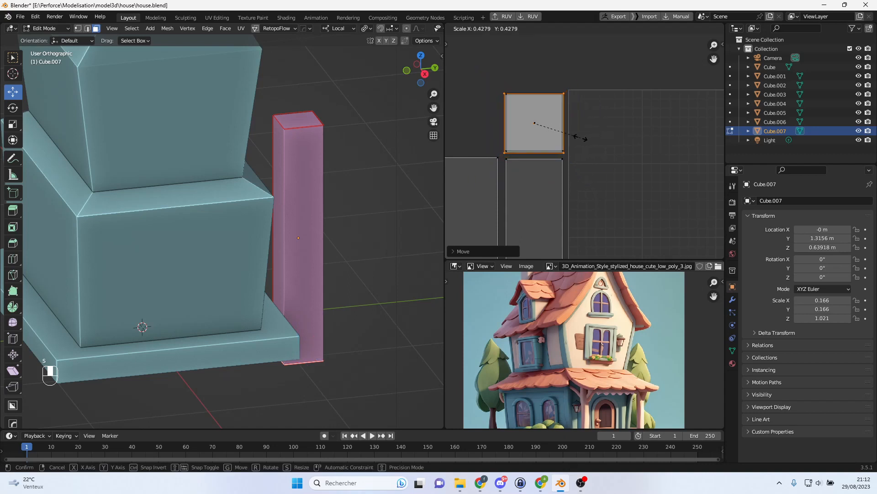
click(577, 139)
shift+middle_drag(576, 139, 599, 148)
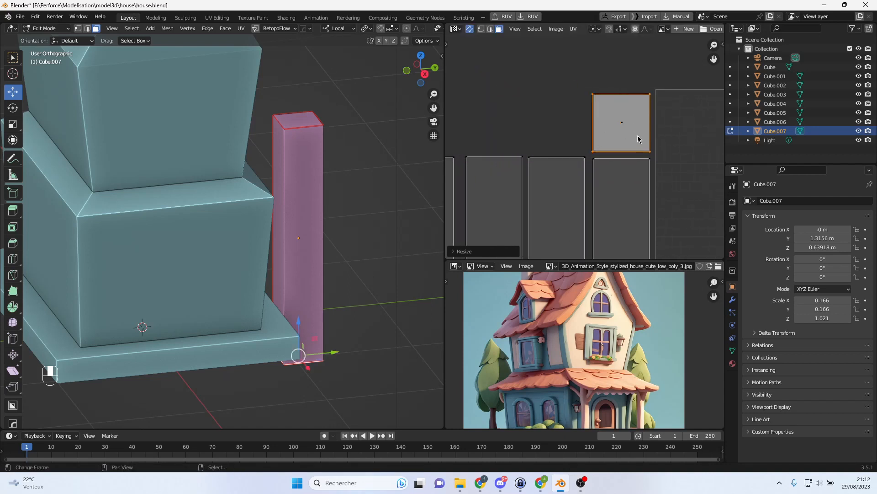
key(g)
click(574, 134)
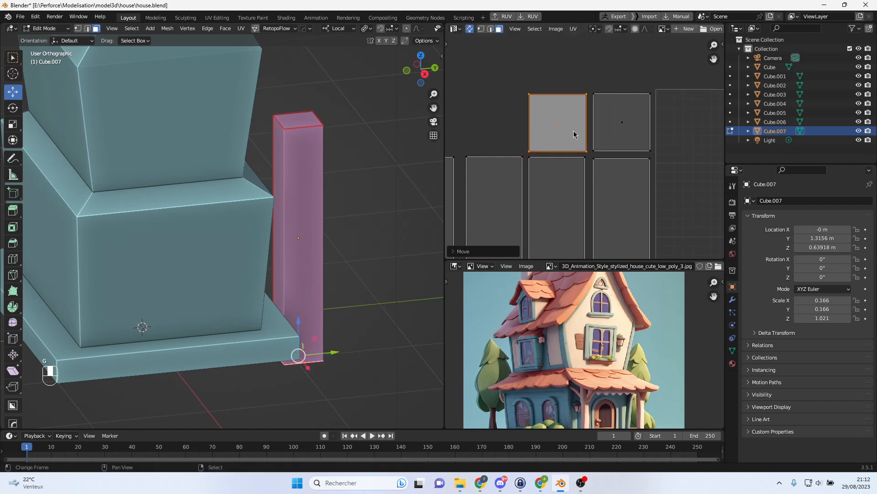
- Move all the pillar's UV islands into the UV tile and enlarge them together to fill most of its height
click(627, 130)
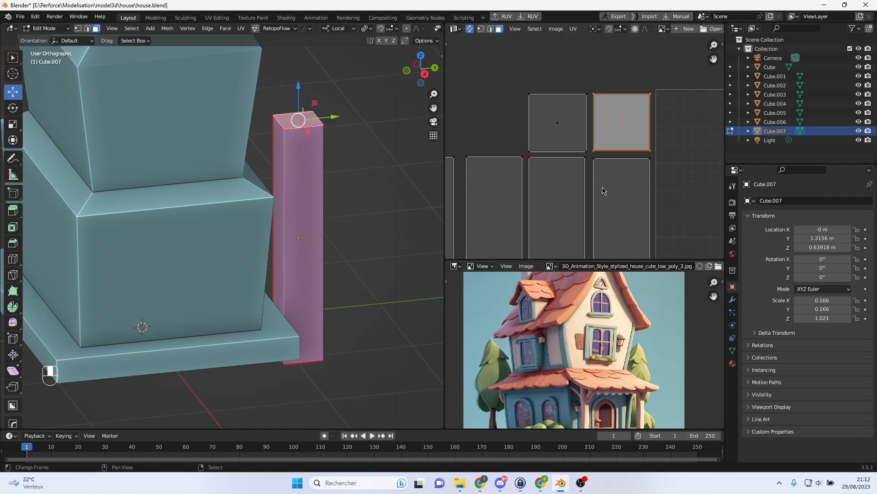
scroll(602, 190, down, 10)
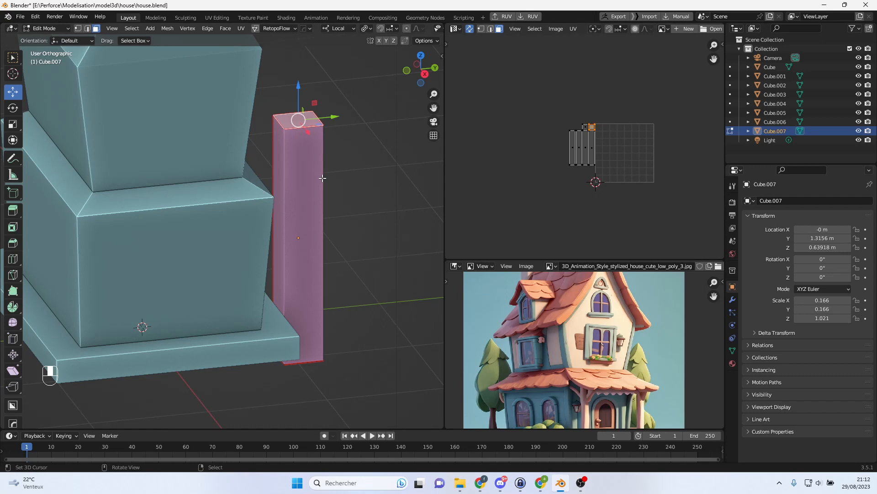
scroll(322, 178, down, 2)
scroll(592, 160, up, 1)
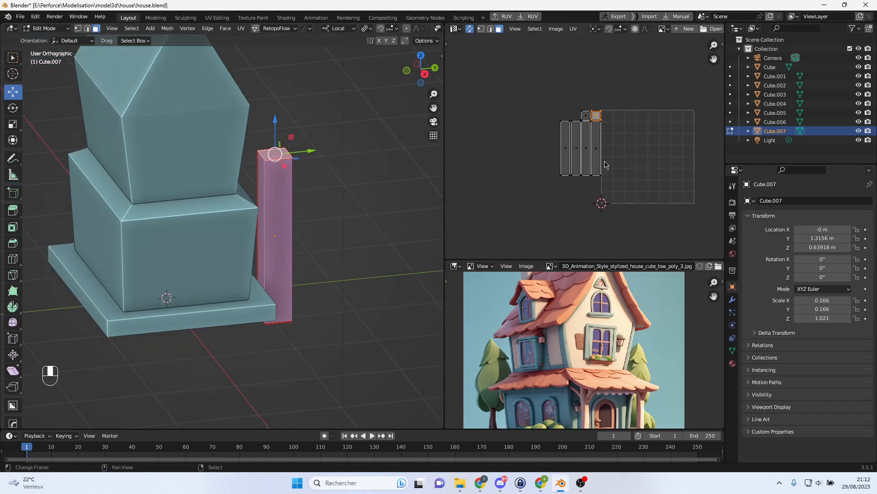
key(a)
scroll(611, 153, up, 2)
key(g)
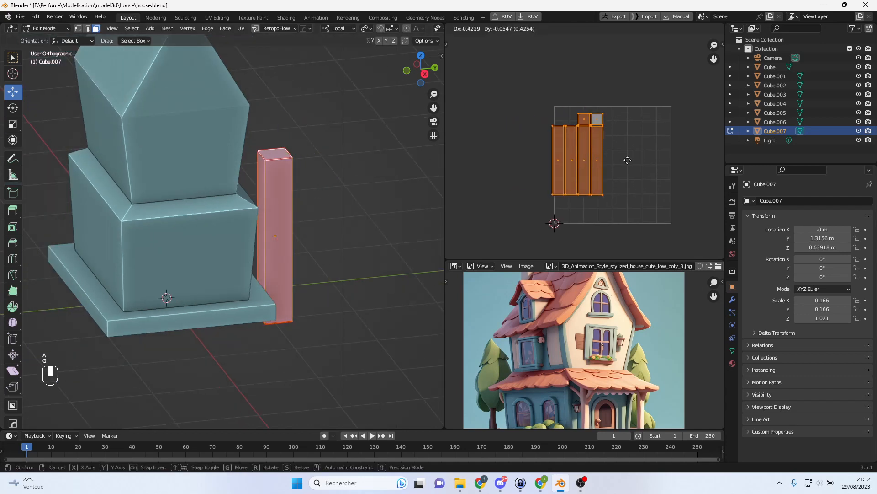
click(660, 177)
key(s)
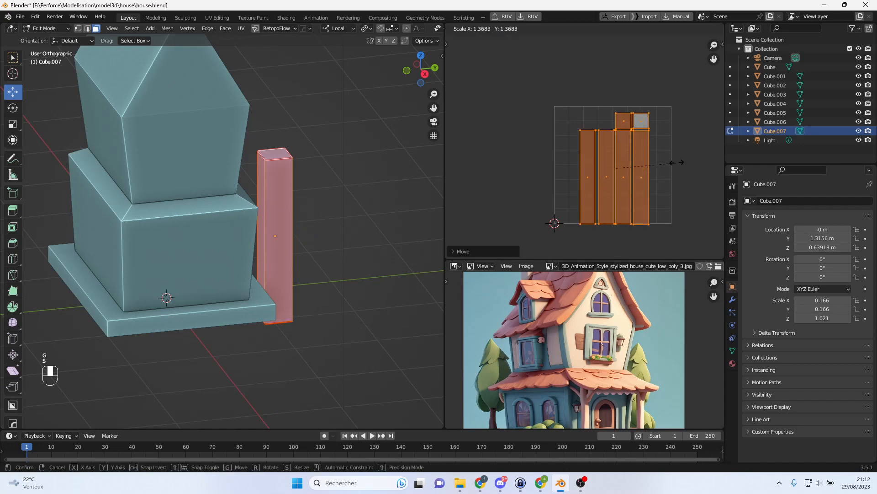
click(673, 162)
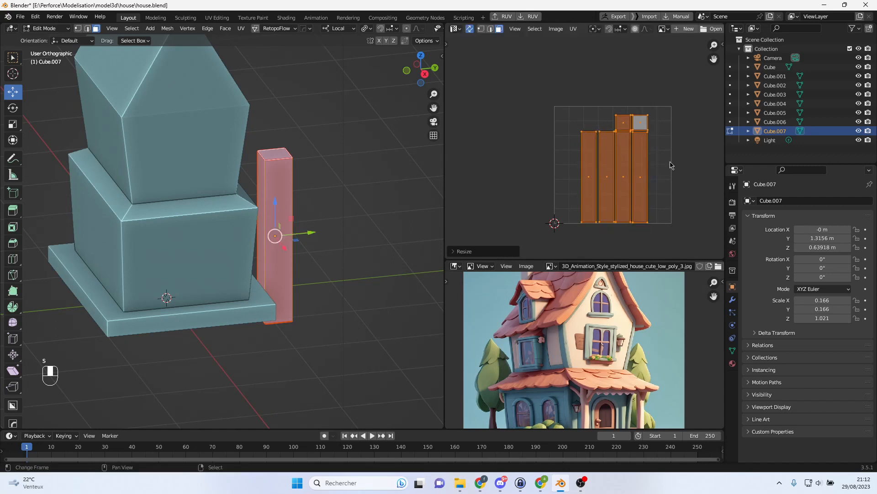
- Shift the whole UV layout towards the tile's centre and stretch it along the X axis
key(g)
click(656, 158)
key(s)
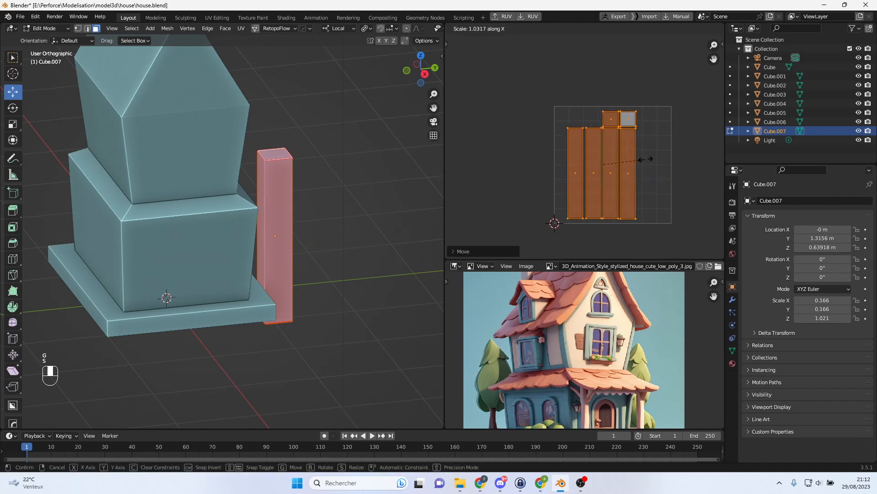
click(651, 162)
scroll(652, 162, up, 3)
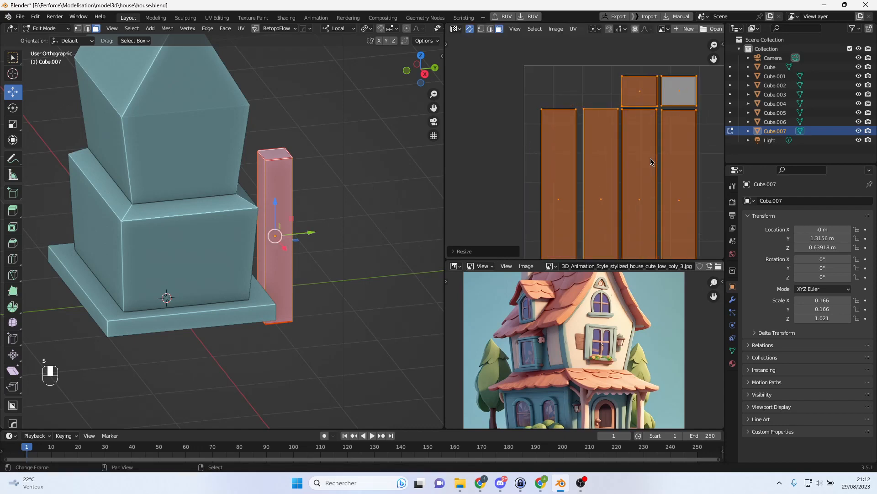
- Return to Object Mode and apply all transforms (location, rotation and scale) to the pillar
middle_drag(440, 167, 220, 160)
scroll(261, 208, up, 4)
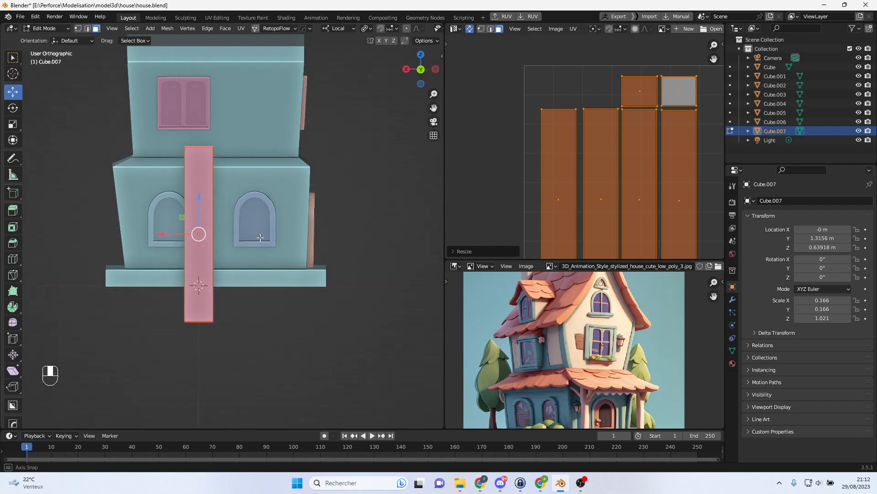
middle_drag(261, 234, 276, 257)
scroll(277, 258, up, 3)
key(Tab)
scroll(224, 255, up, 3)
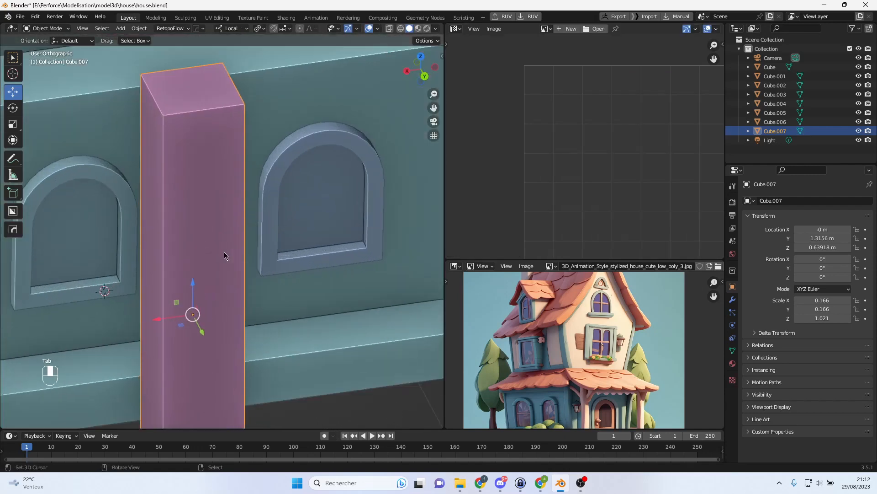
key(Tab)
key(Tab)
key(ctrl+a)
click(351, 239)
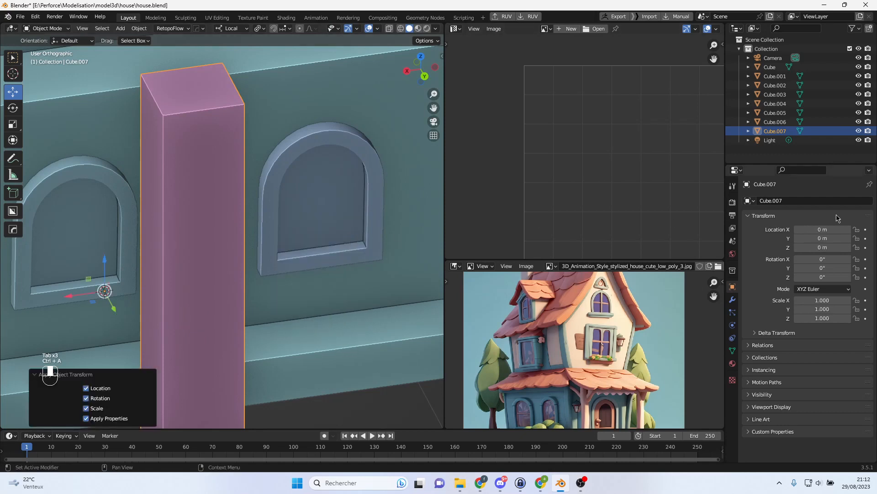
- Add a Bevel modifier to the pillar with 2 segments and an amount of 0.01 m
click(733, 300)
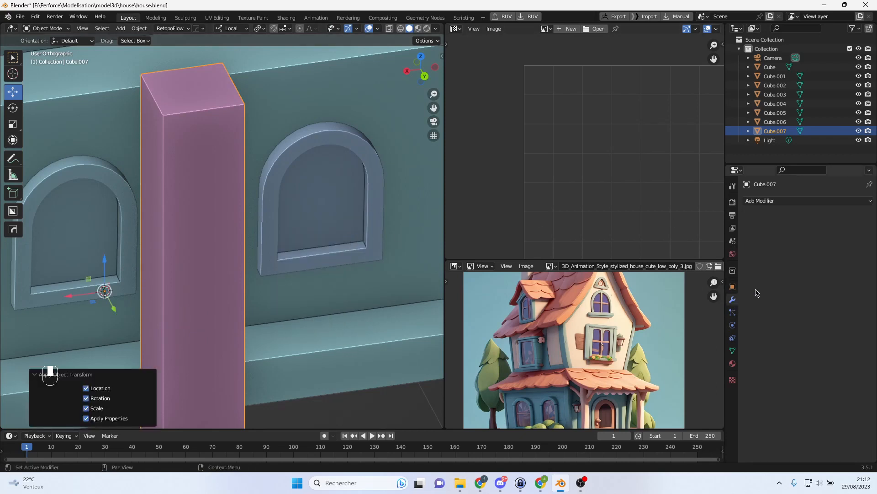
click(786, 201)
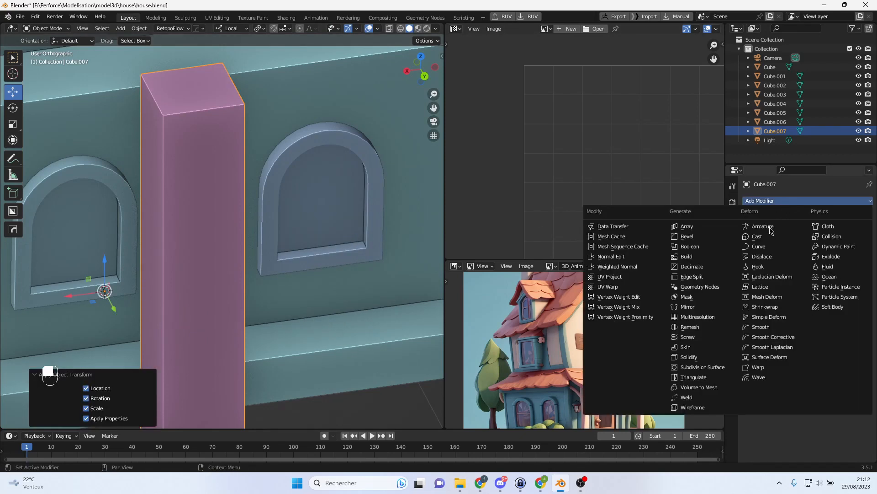
click(699, 237)
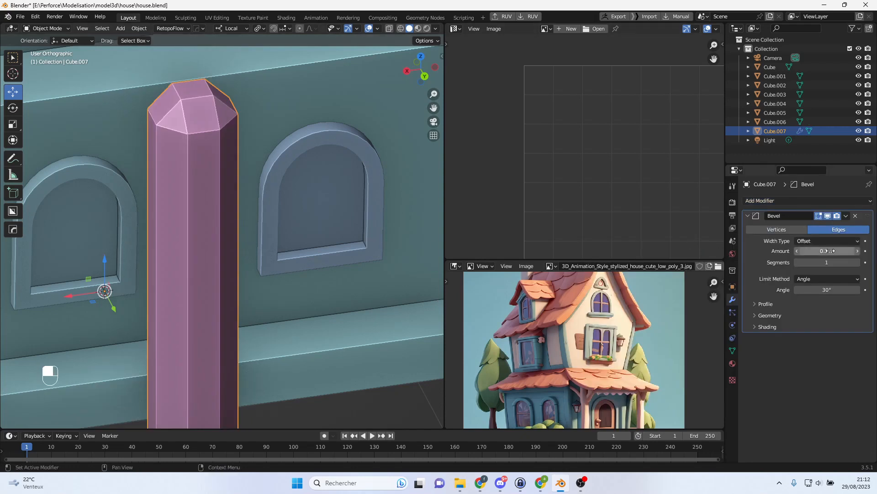
click(857, 262)
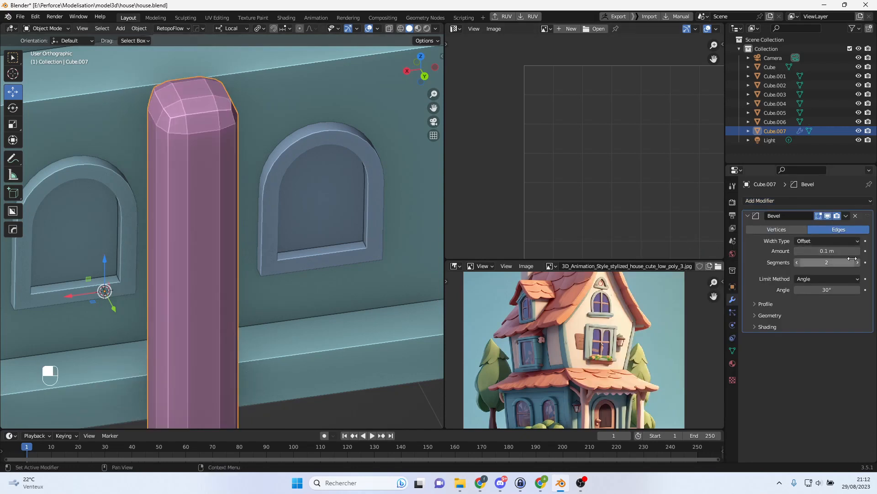
drag(827, 251, 819, 251)
- In the back view, move the pillar about -1.22 m in X and 0.1 m up to the house's front corner
scroll(294, 214, down, 4)
mouse_move(290, 217)
alt+middle_down()
mouse_move(280, 198)
mouse_move(287, 206)
alt+middle_up()
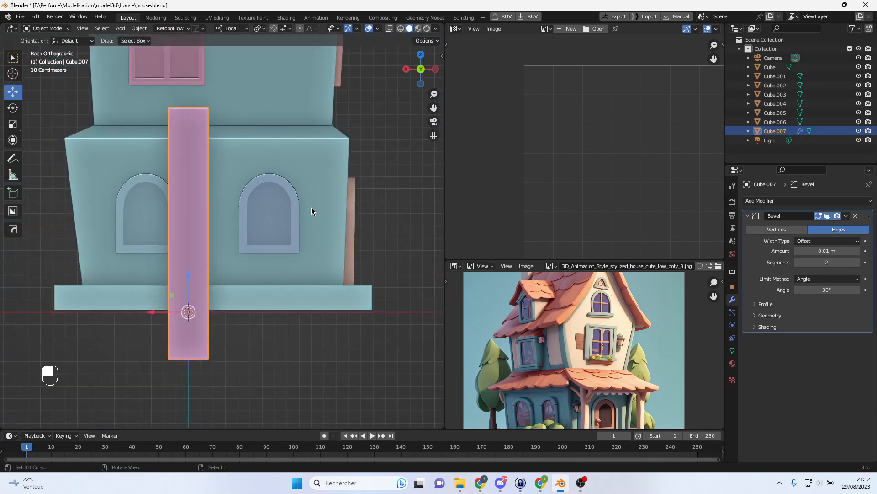
key(g)
click(417, 196)
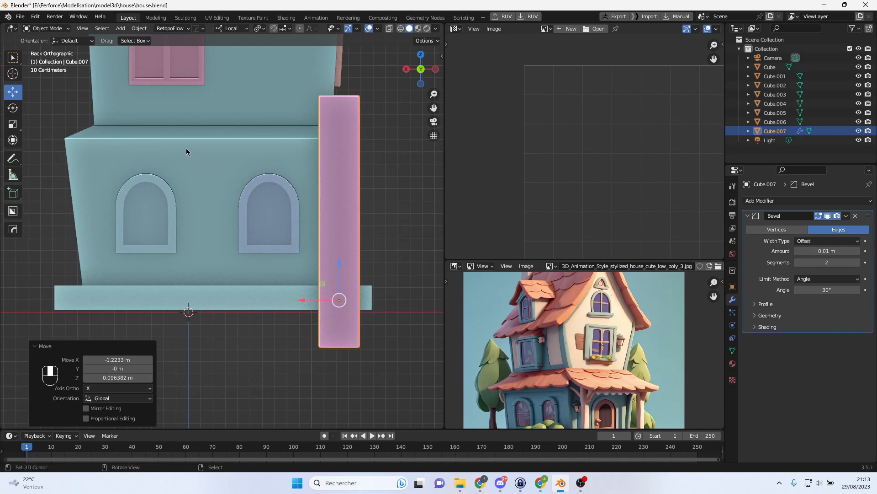
- Set the pillar's origin to its centre of mass (surface)
key(w)
mouse_move(185, 151)
click(285, 181)
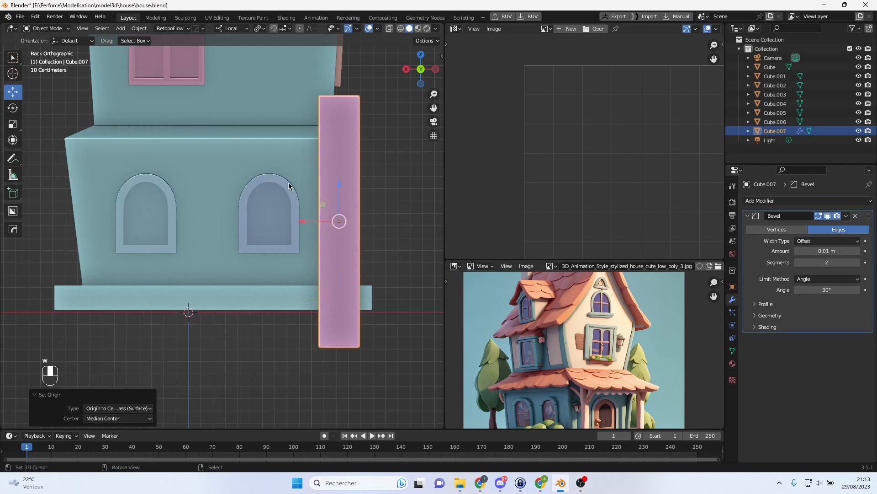
- In the left side view, move the pillar about -0.54 m in Y and 0.16 m up to the edge of the base
middle_drag(355, 199, 211, 228)
key(g)
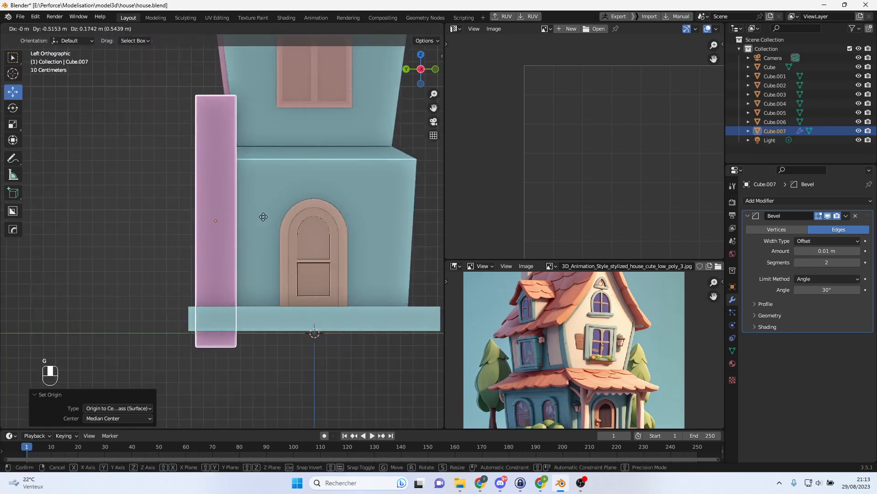
click(268, 223)
- Scale the pillar uniformly to about 0.62 and lower it about 0.12 m so its foot sinks into the base
key(s)
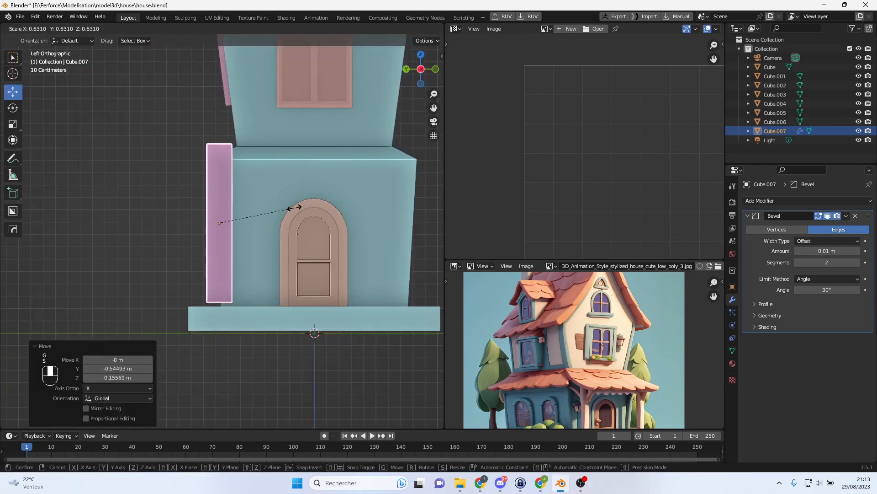
click(289, 206)
key(g)
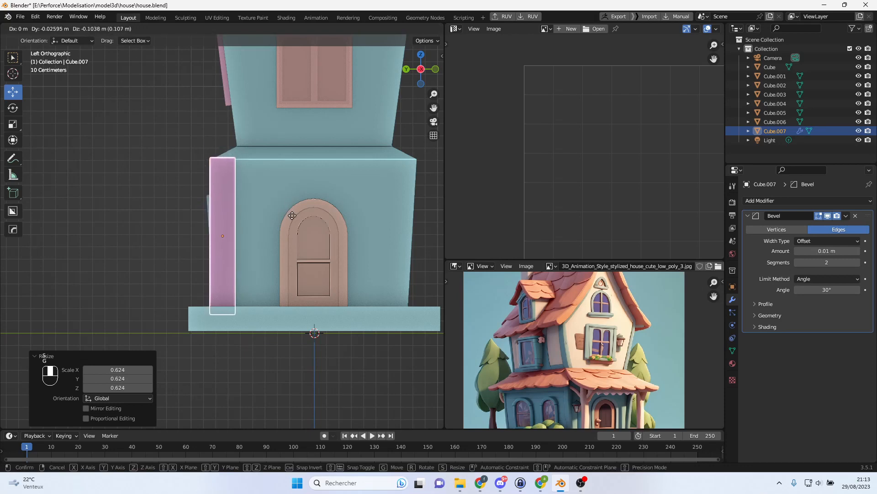
click(290, 219)
scroll(290, 220, up, 3)
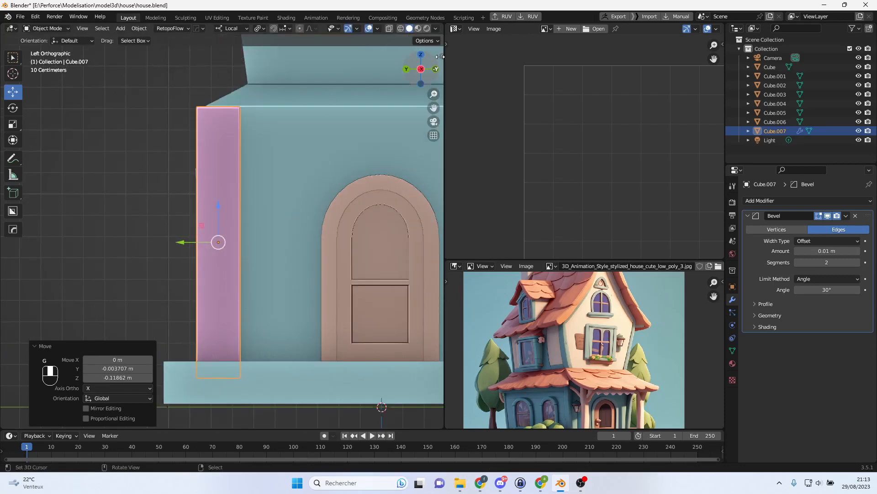
- Turn on X-ray display, tilt the pillar about -4.4° in the left side view and shift it inward along the slanted wall edge
drag(444, 64, 646, 55)
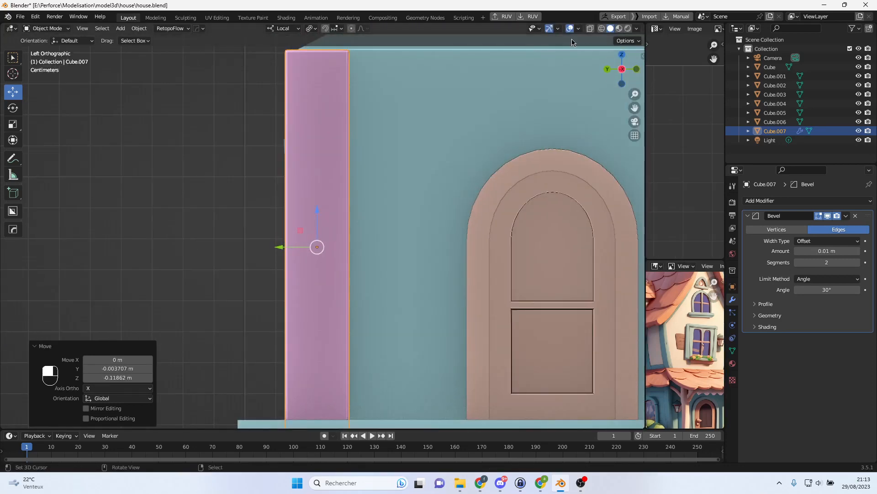
click(590, 30)
scroll(390, 180, down, 2)
shift+middle_drag(390, 180, 359, 188)
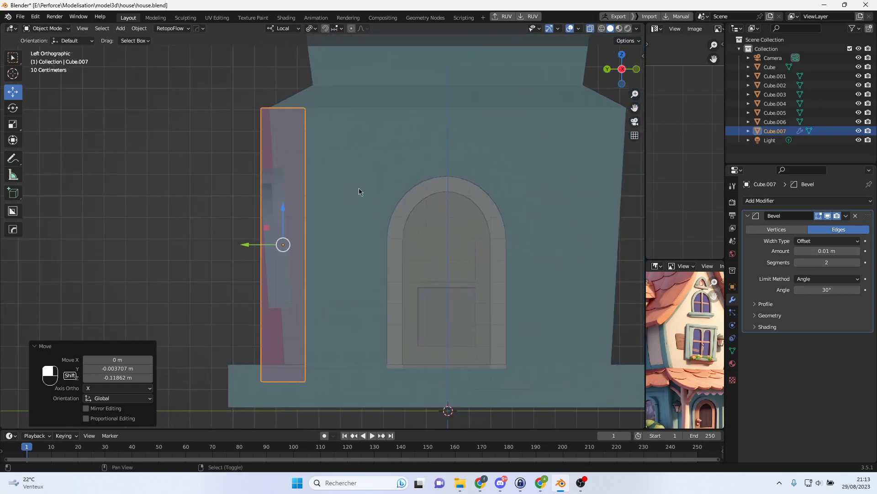
key(r)
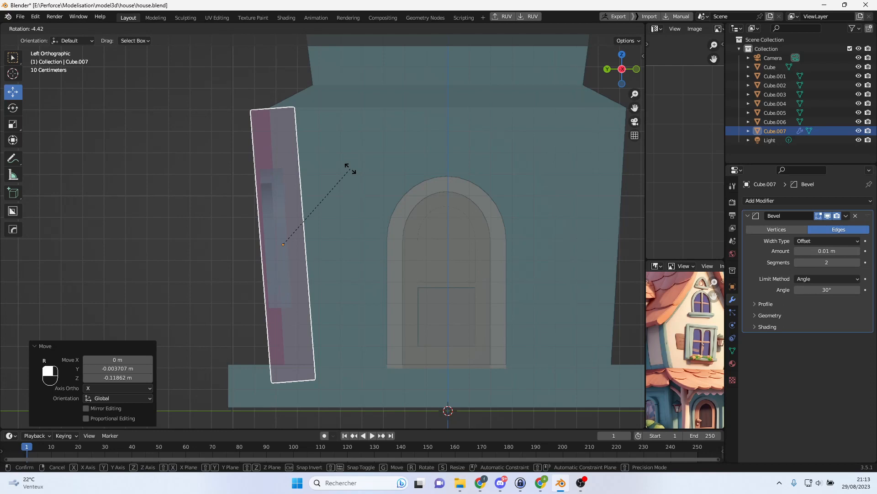
click(351, 170)
drag(249, 246, 268, 245)
- Set the tilted pillar's origin to the 3D cursor at the centre of the house
scroll(325, 228, down, 2)
key(Tab)
key(Tab)
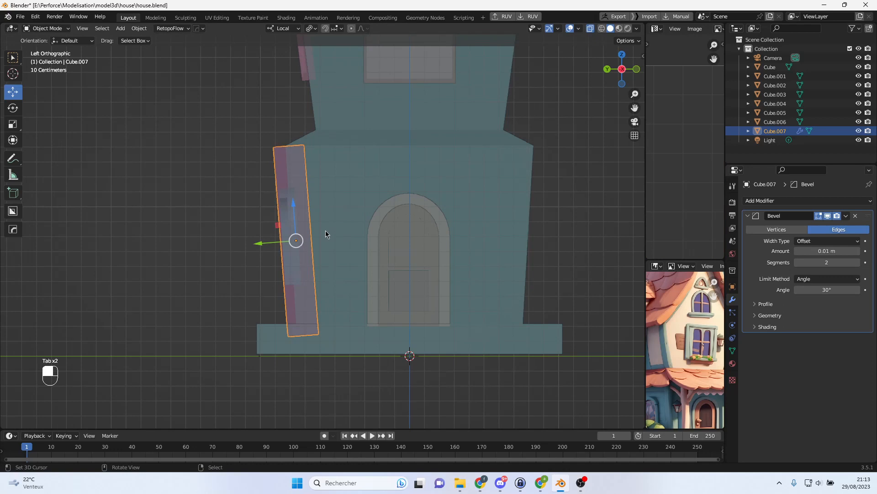
key(w)
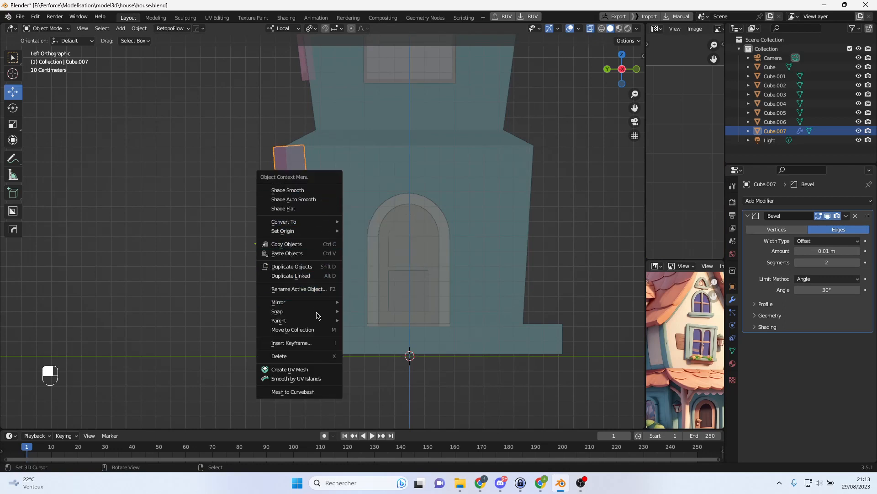
mouse_move(327, 222)
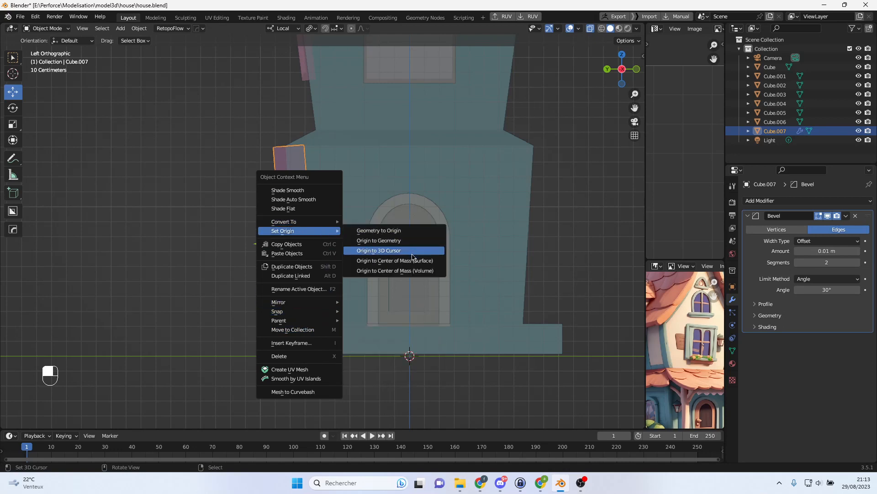
click(412, 257)
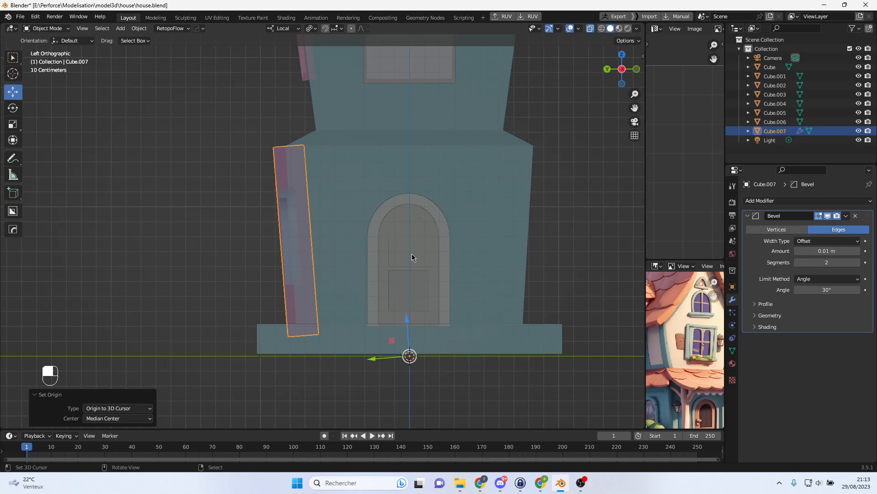
- Try to symmetrize the pillar's mesh across Y from plus to minus, and undo it
key(alt+x)
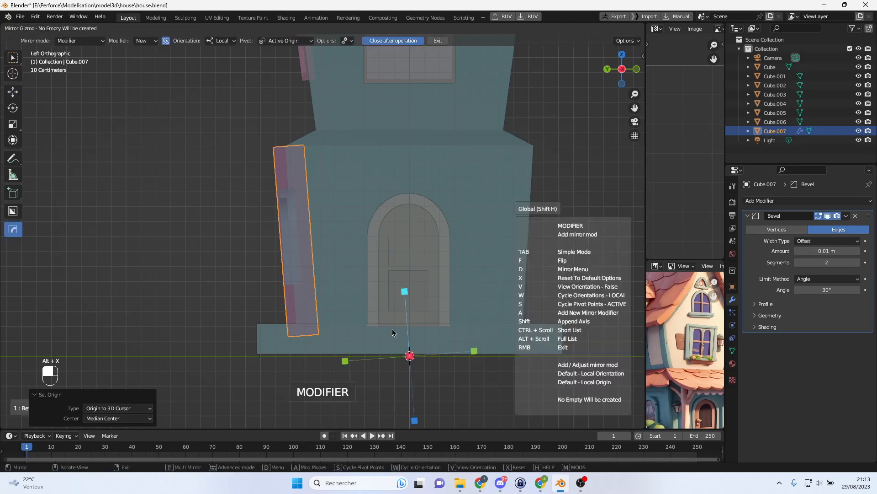
right_click(412, 259)
key(Tab)
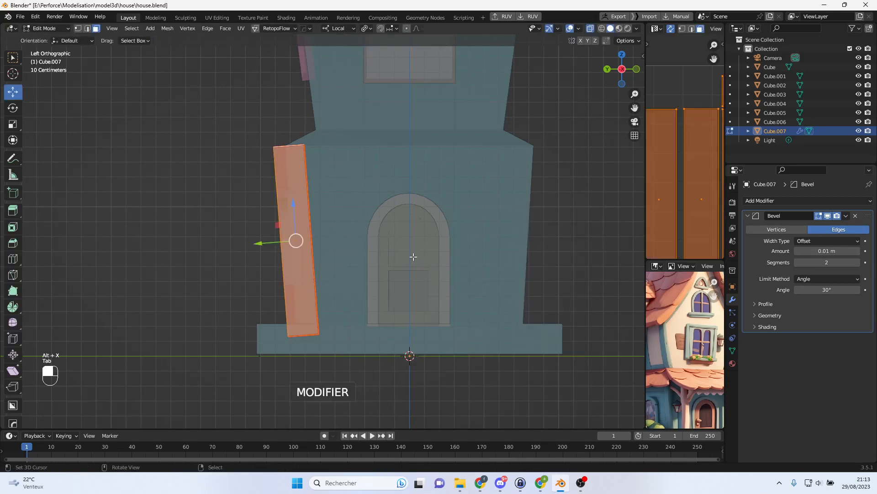
key(alt+x)
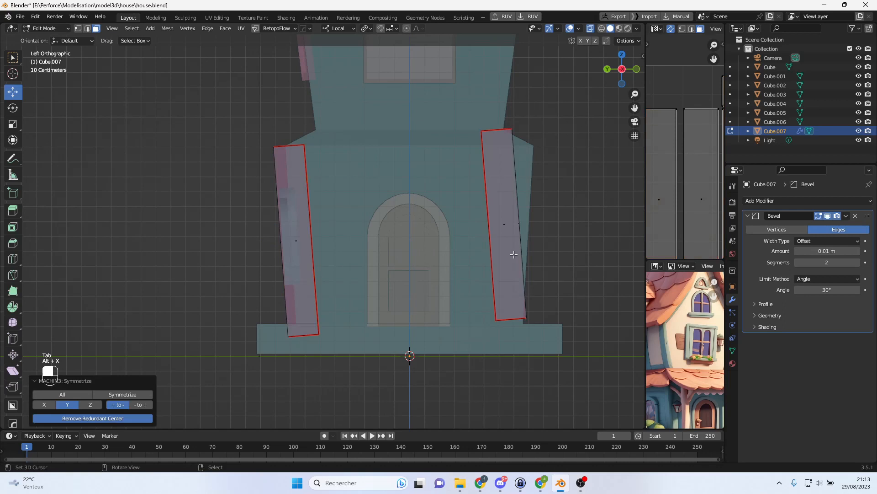
key(ctrl+z)
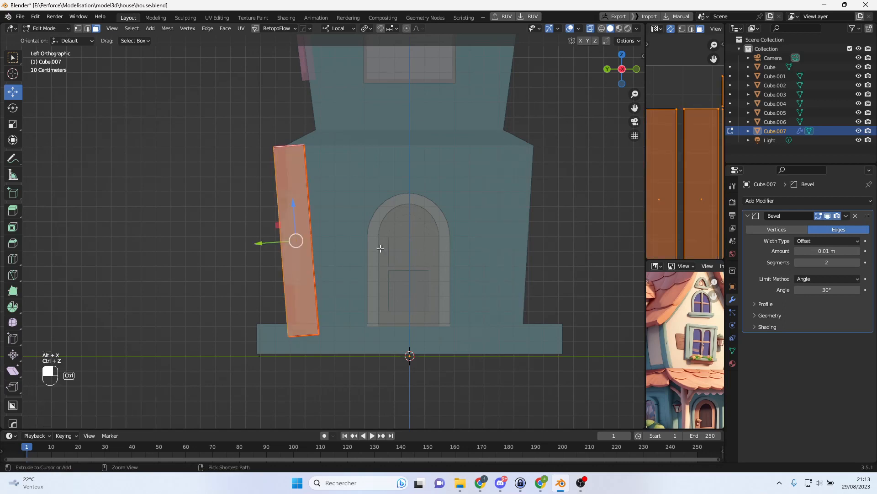
- Apply all transforms (location, rotation and scale) to the pillar in object mode
key(Tab)
key(ctrl+a)
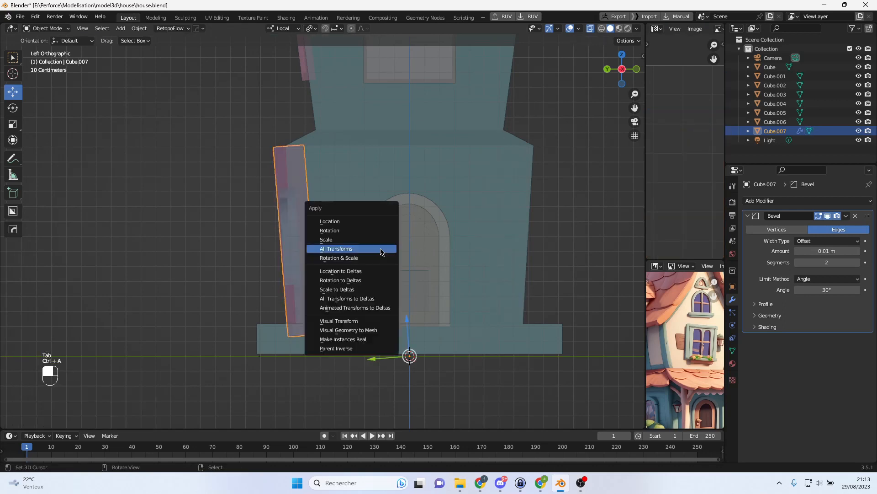
click(382, 251)
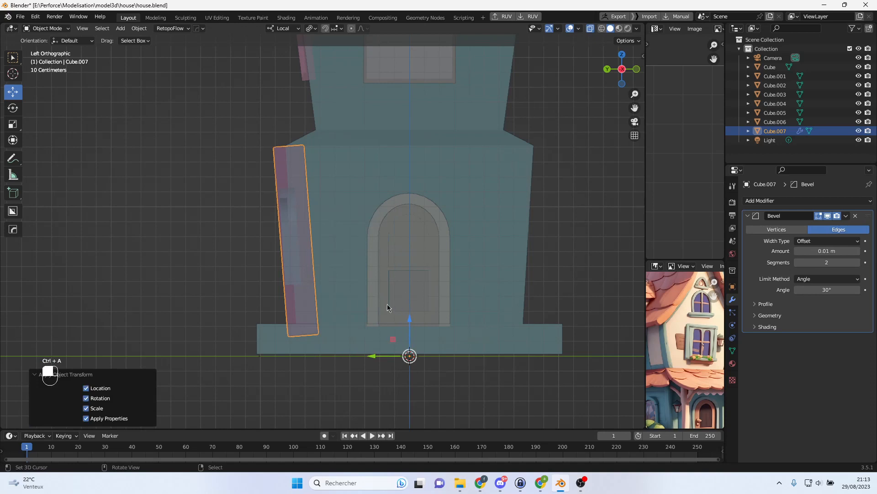
- Try mirroring the pillar across Y with a mirror modifier, inspect the pair, and remove that modifier
key(alt+x)
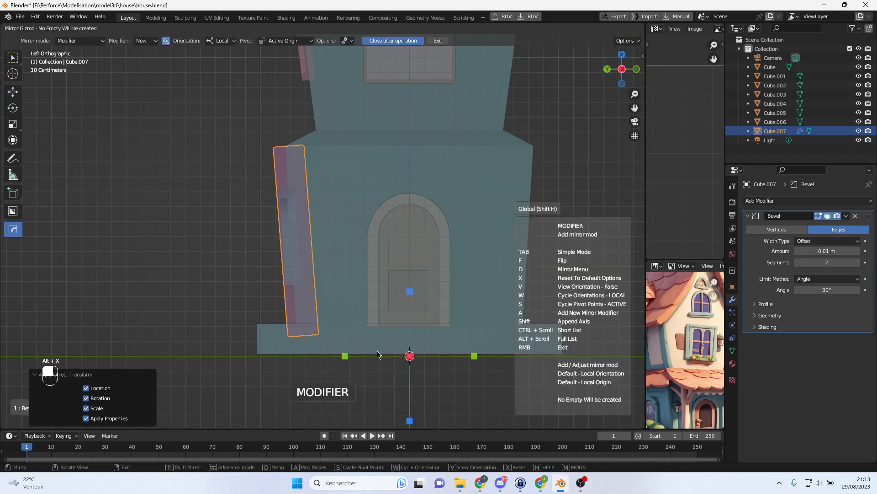
click(345, 356)
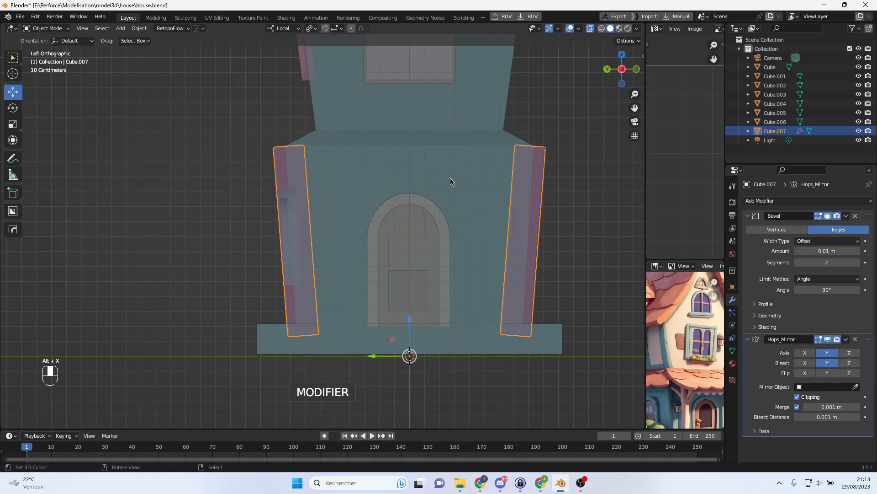
shift+middle_drag(478, 178, 427, 168)
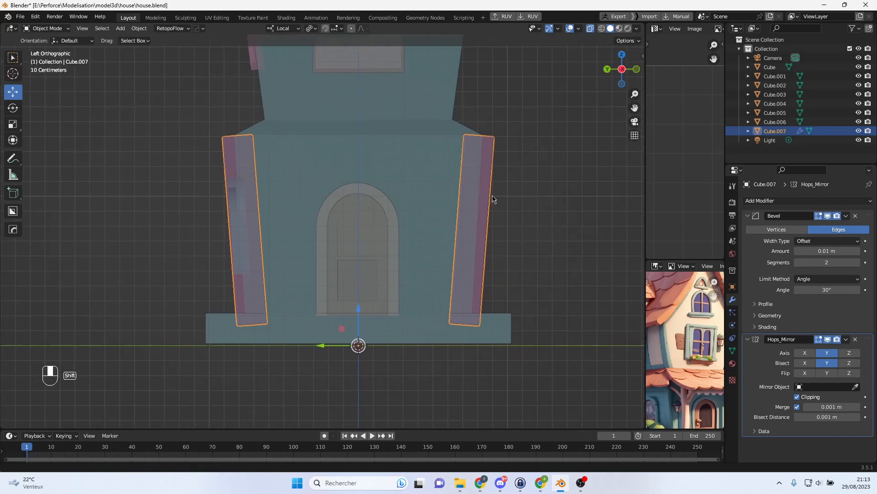
right_click(247, 179)
right_click(246, 181)
middle_drag(246, 181, 431, 187)
key(Tab)
key(Tab)
alt+middle_drag(496, 256, 447, 260)
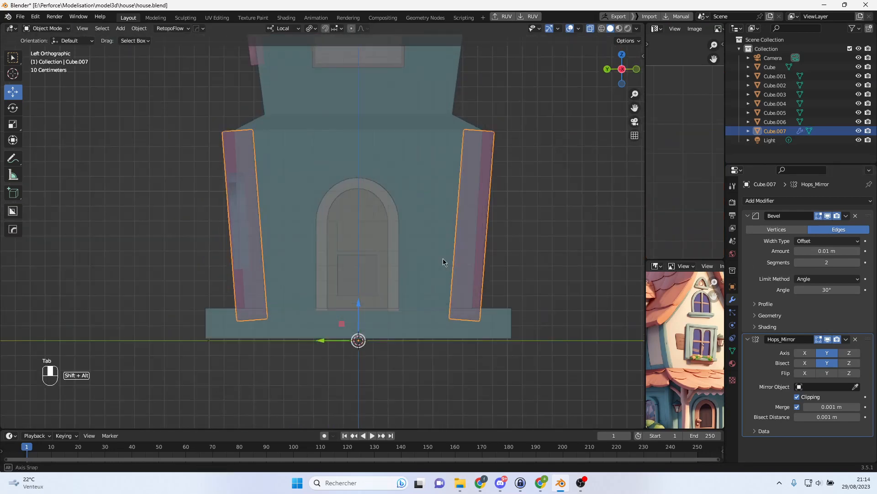
click(856, 339)
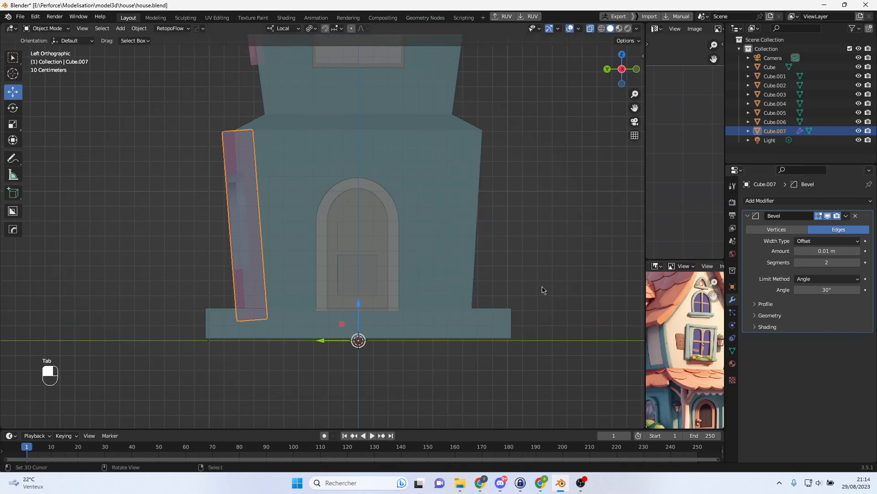
- Symmetrize the pillar's mesh in edit mode across Y, from plus to minus, to add a post on the door's other side
key(Tab)
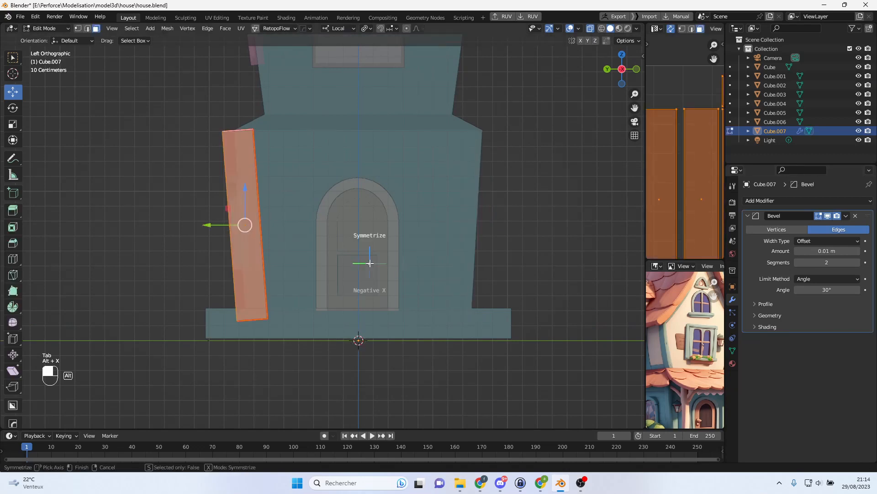
key(alt+x)
middle_drag(372, 257, 411, 264)
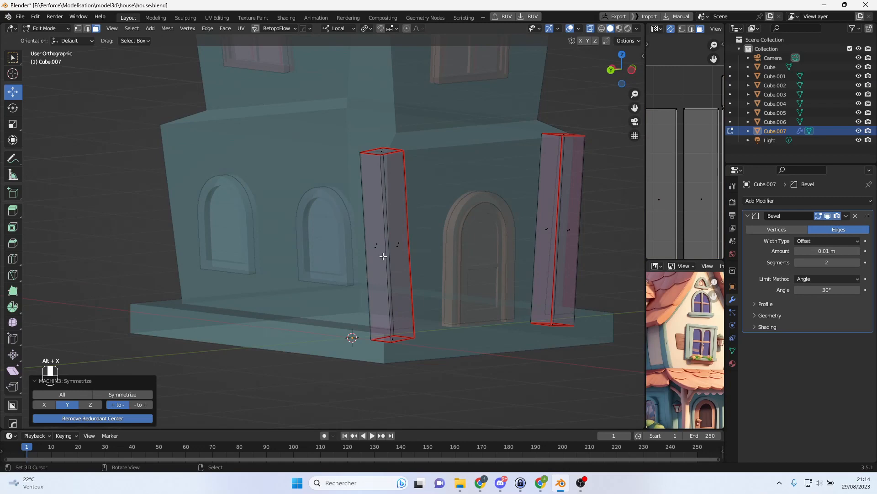
- Select the linked geometry of the pillar beside the arched windows and turn off X-ray display
key(ctrl+l)
key(ctrl+KP_1)
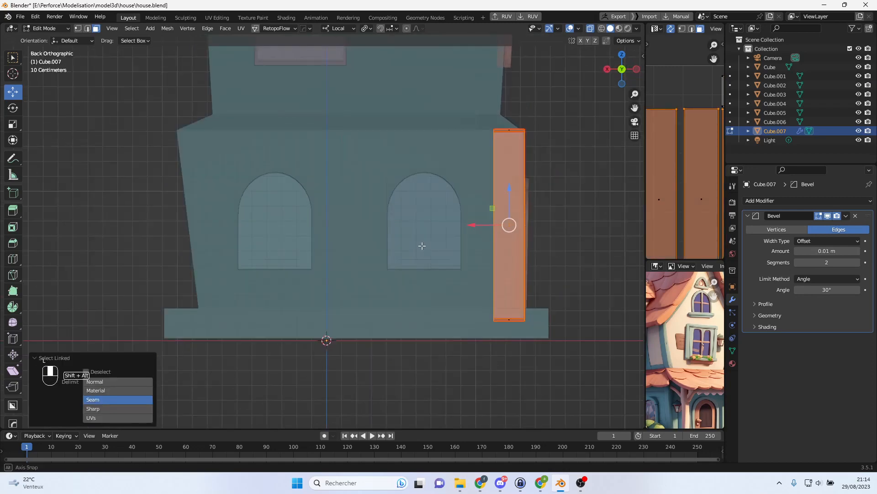
middle_drag(510, 244, 566, 81)
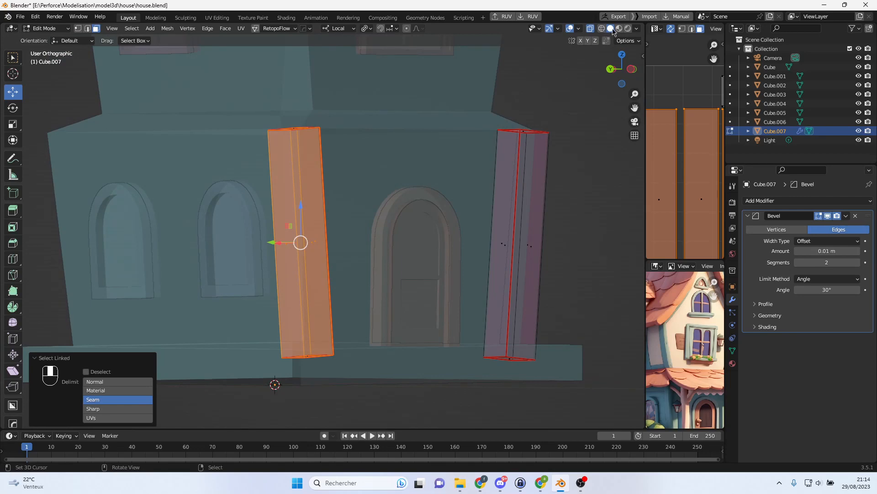
click(593, 30)
middle_drag(489, 156, 407, 184)
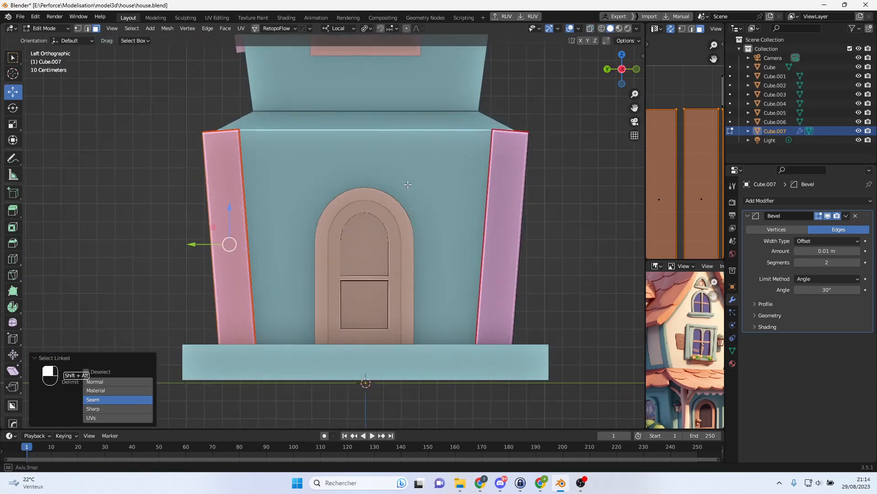
scroll(358, 182, up, 1)
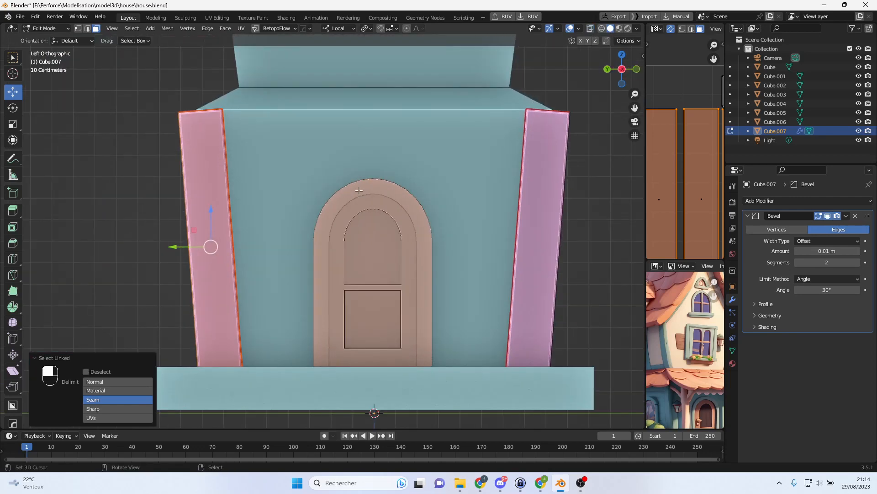
- In the right side view, move the selected pillar about -0.028 m in Y, rotate it slightly and shift it about 0.017 m outward
middle_drag(322, 196, 530, 194)
mouse_move(471, 246)
mouse_down()
mouse_move(463, 246)
mouse_move(473, 242)
mouse_up()
key(r)
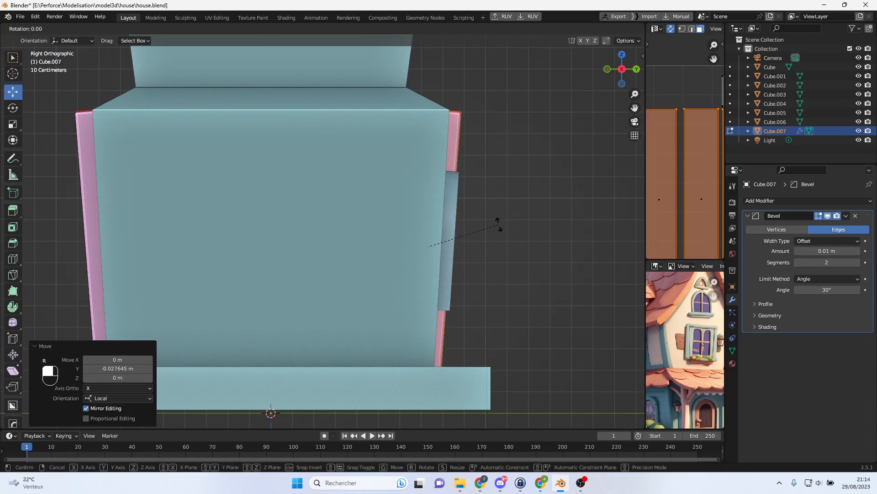
click(499, 223)
drag(462, 251, 466, 245)
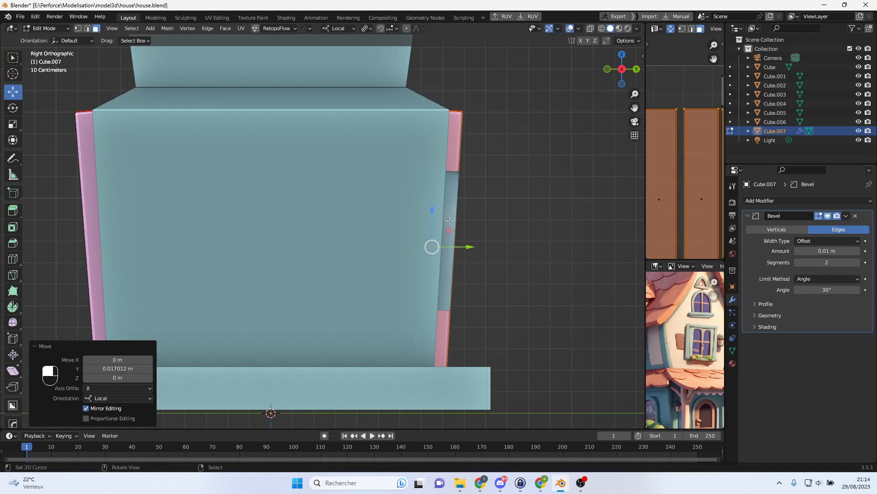
middle_drag(467, 245, 447, 251)
- In object mode, select both arched windows of the ground-floor wall and push them slightly into the wall
key(Tab)
click(439, 218)
shift+click(398, 237)
drag(480, 258, 476, 255)
middle_drag(505, 244, 469, 249)
- In the front view, rotate the pillars about -0.85°, raise them about 0.019 m and nudge them in X against the wall
click(467, 204)
middle_drag(509, 218, 304, 251)
key(r)
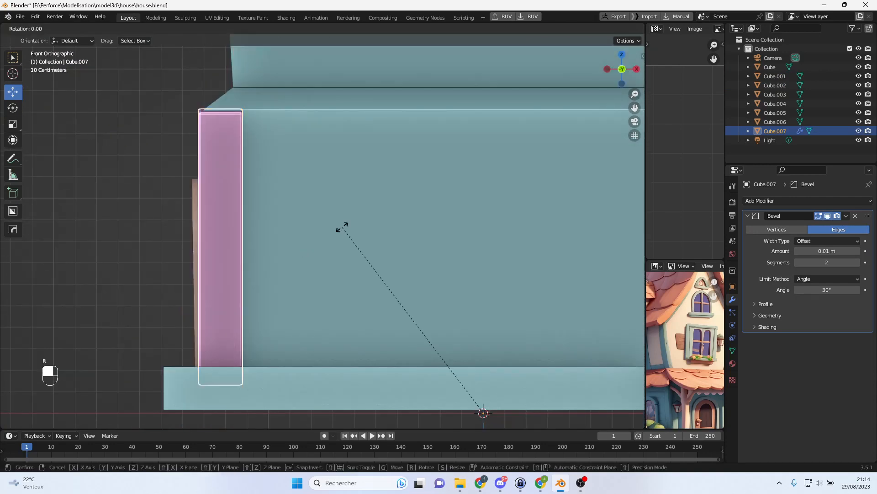
click(339, 227)
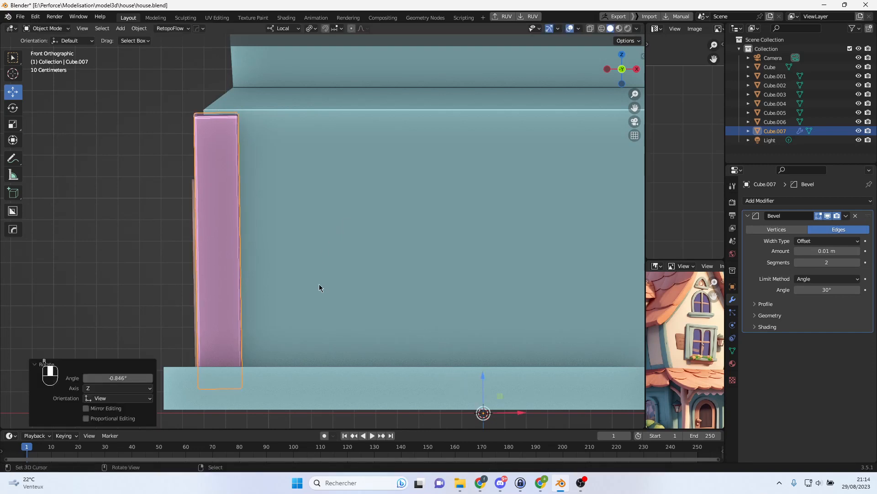
drag(482, 378, 484, 371)
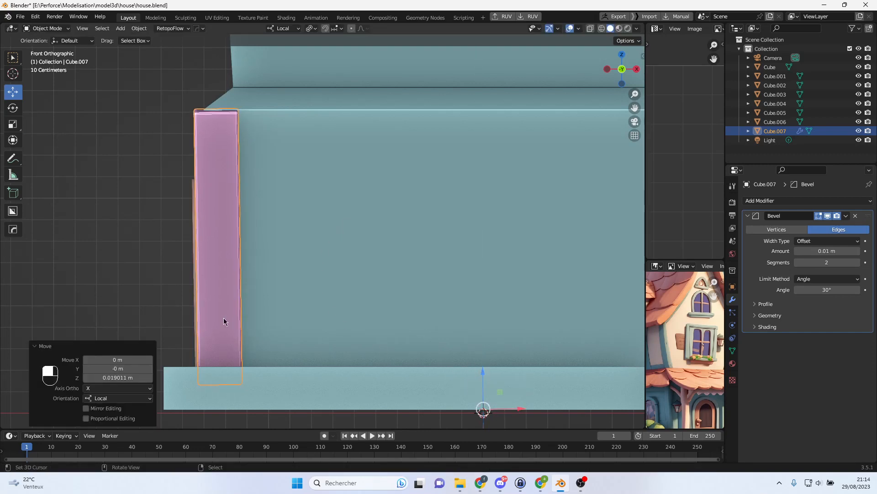
drag(519, 414, 517, 412)
- Nudge the door frame toward the wall, and move the inner door about -0.022 m along its local Y
middle_drag(516, 412, 461, 309)
click(462, 312)
drag(483, 265, 481, 265)
click(460, 251)
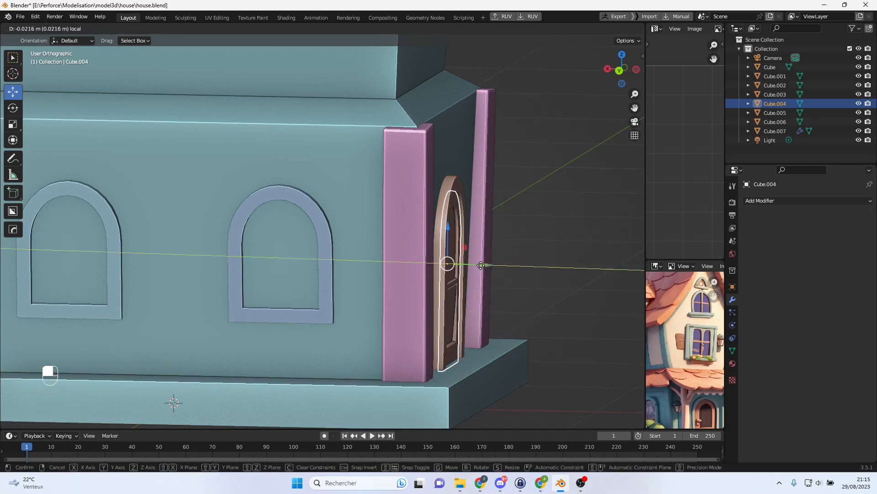
drag(481, 265, 480, 265)
middle_drag(523, 292, 480, 291)
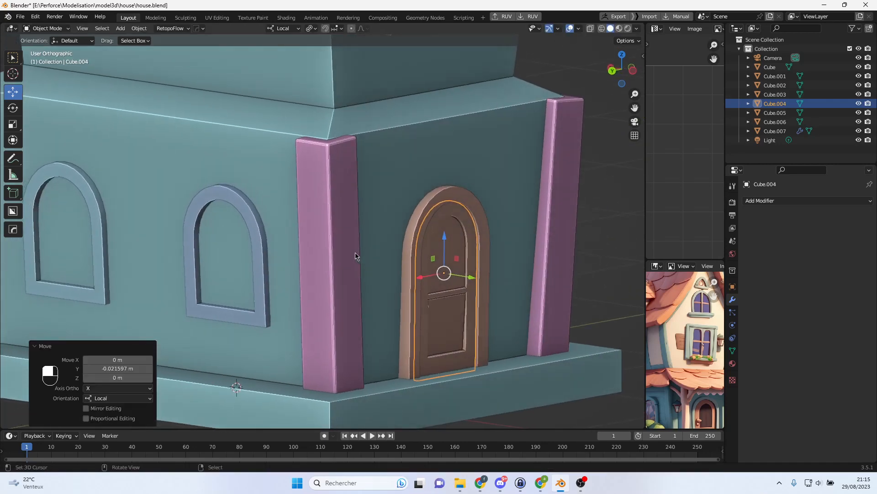
- In the back view, duplicate the whole ground-floor corner pillar in edit mode and place the copy 2.1 m along X at the opposite corner
click(342, 257)
scroll(332, 259, down, 2)
middle_drag(332, 258, 281, 256)
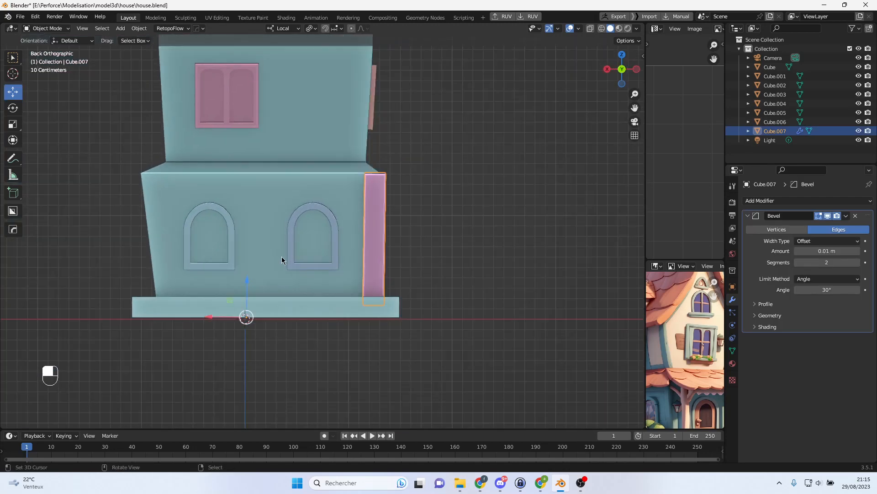
scroll(282, 257, up, 1)
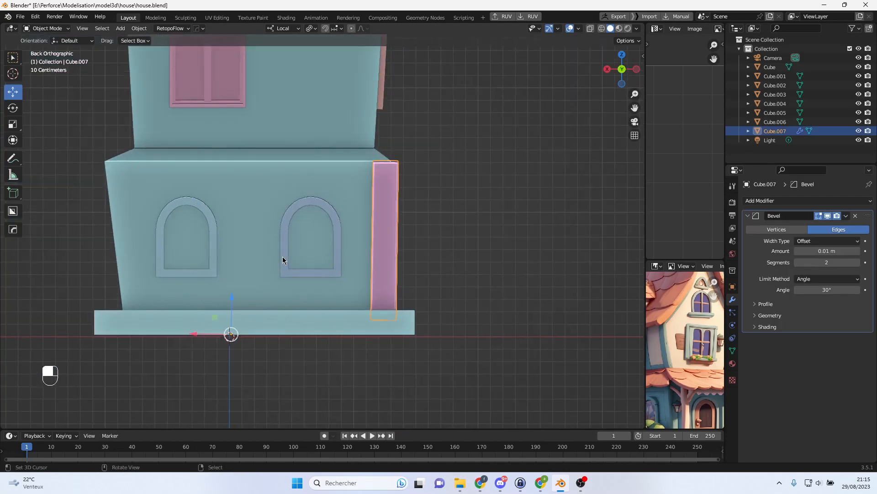
key(Tab)
middle_drag(283, 256, 284, 257)
right_click(406, 234)
right_click(393, 234)
key(ctrl+l)
scroll(374, 237, down, 2)
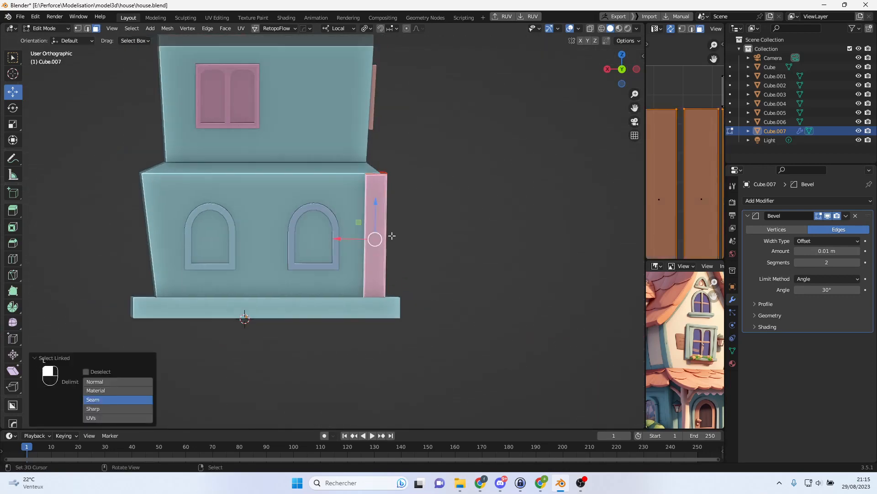
alt+middle_drag(343, 247, 335, 237)
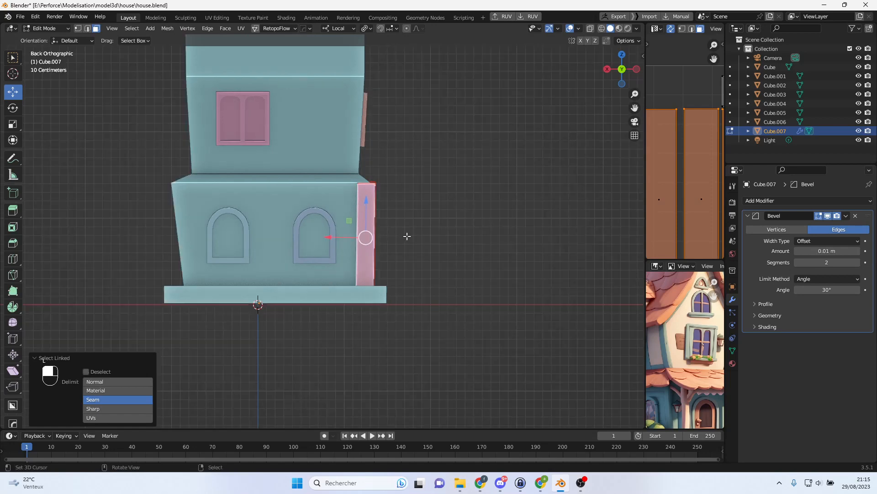
key(shift+d)
click(230, 228)
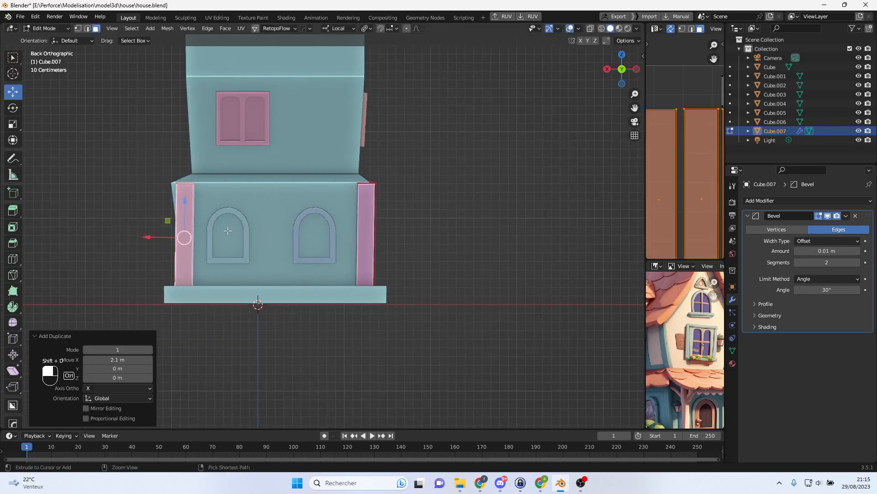
- Turn on X-ray and rotate the duplicated corner pillar about -6.19° in the back view
scroll(155, 240, up, 3)
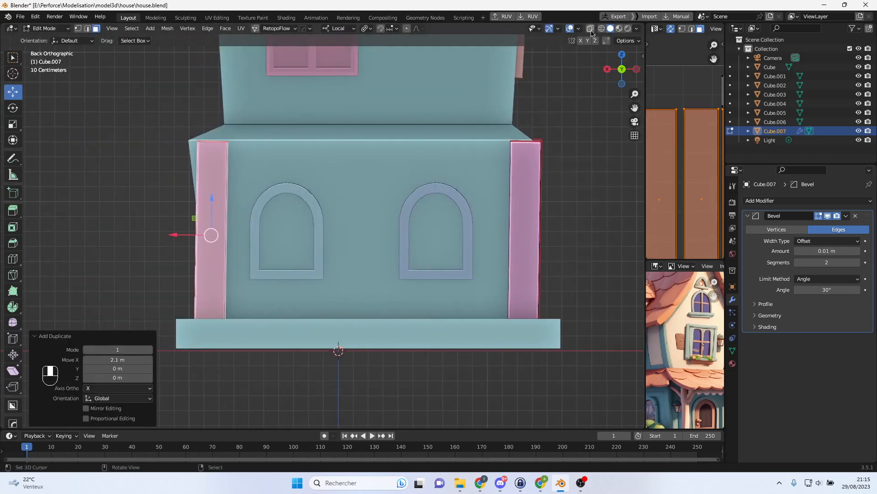
click(590, 29)
key(r)
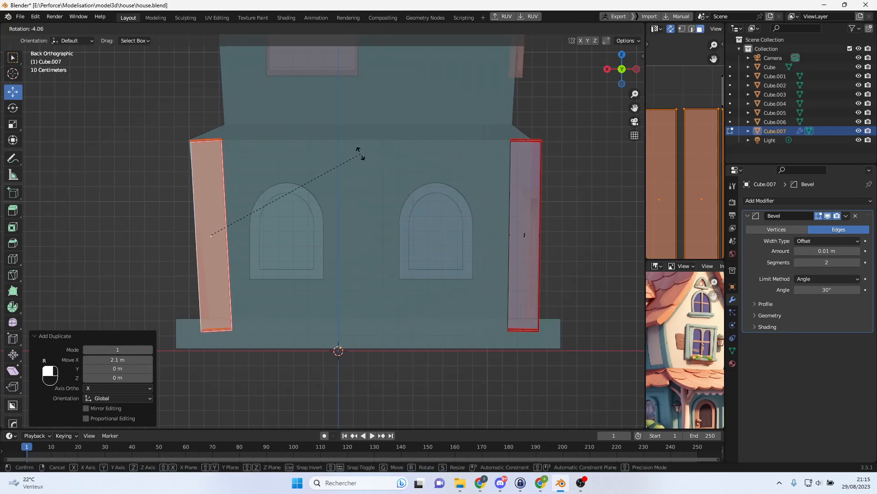
click(352, 149)
scroll(139, 234, up, 2)
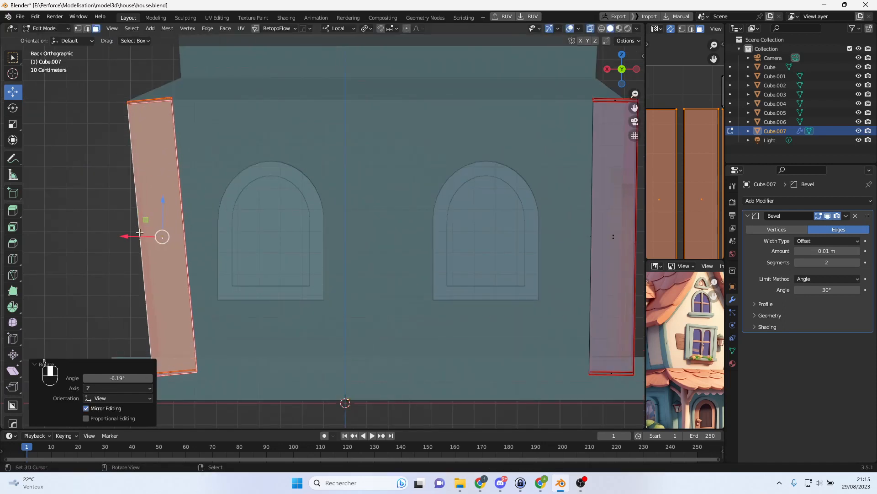
- On the house mesh, move the ground-floor wall's top edge on the side opposite the door about -0.106 m in local X
key(Tab)
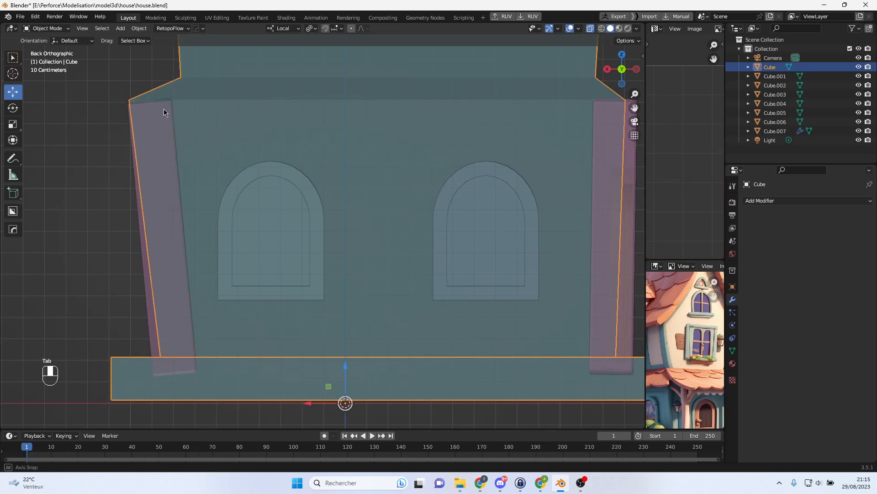
middle_drag(164, 109, 174, 114)
key(Tab)
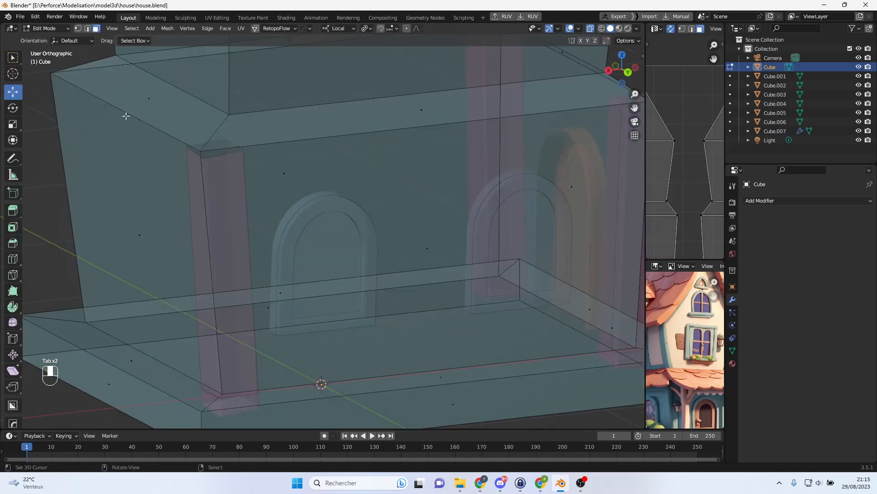
click(116, 102)
key(ctrl+KP_1)
drag(106, 100, 129, 101)
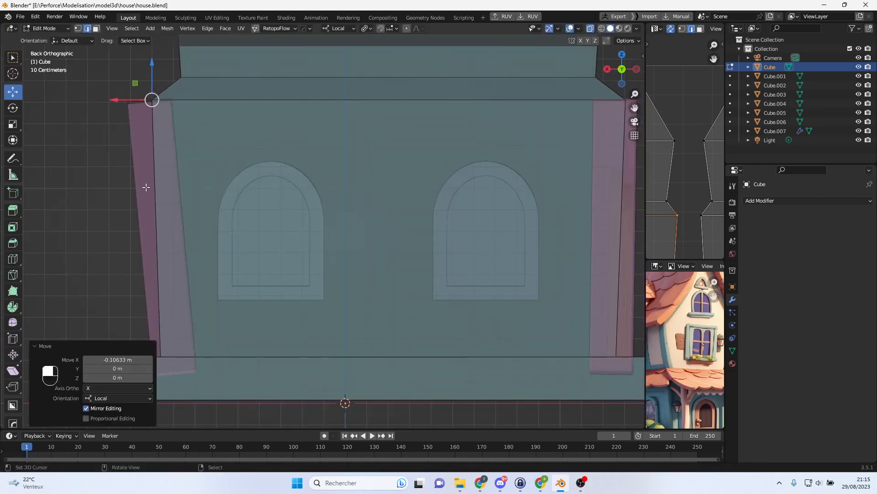
key(Tab)
- Rotate the duplicated pillar about 3.09° to follow the wall slope and shift it about -0.013 m in X
click(160, 201)
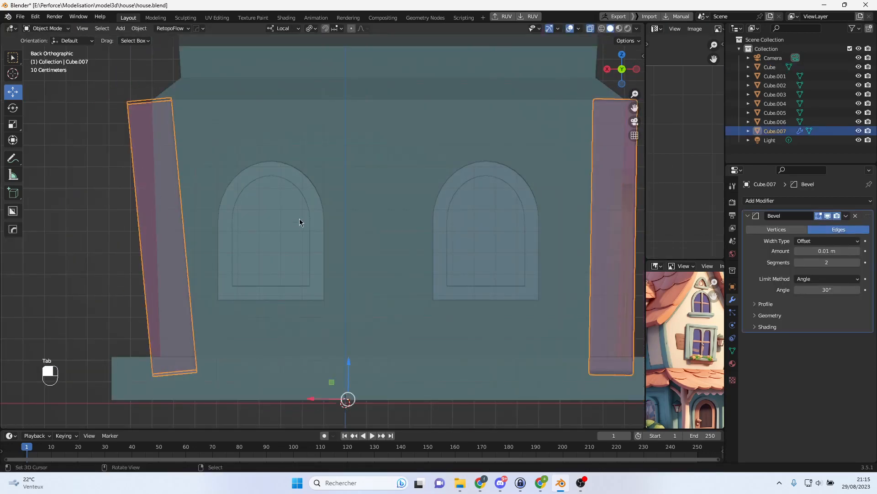
key(Tab)
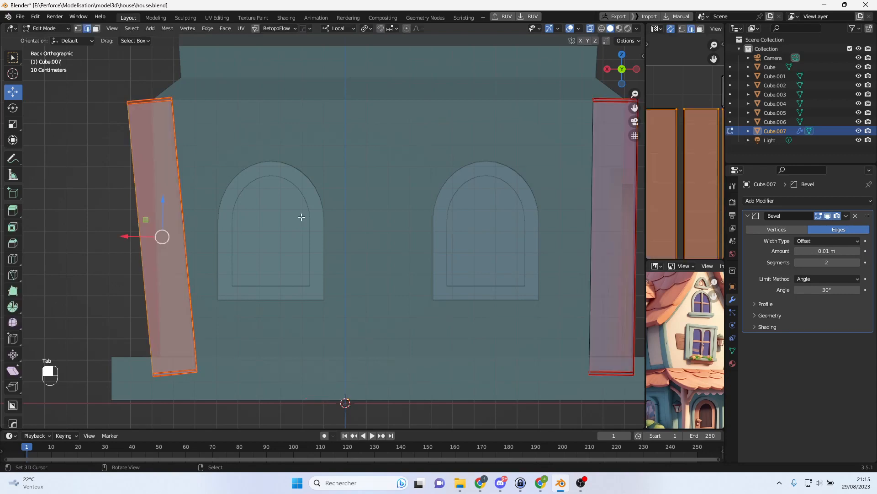
key(r)
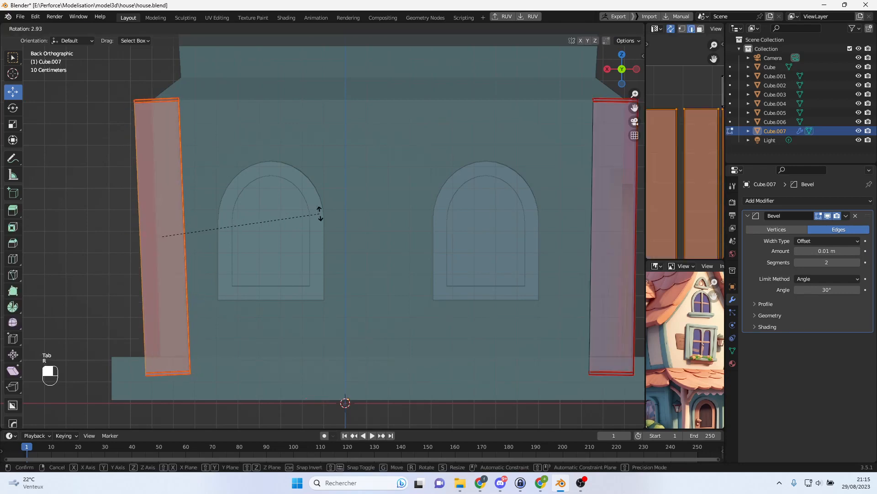
click(319, 214)
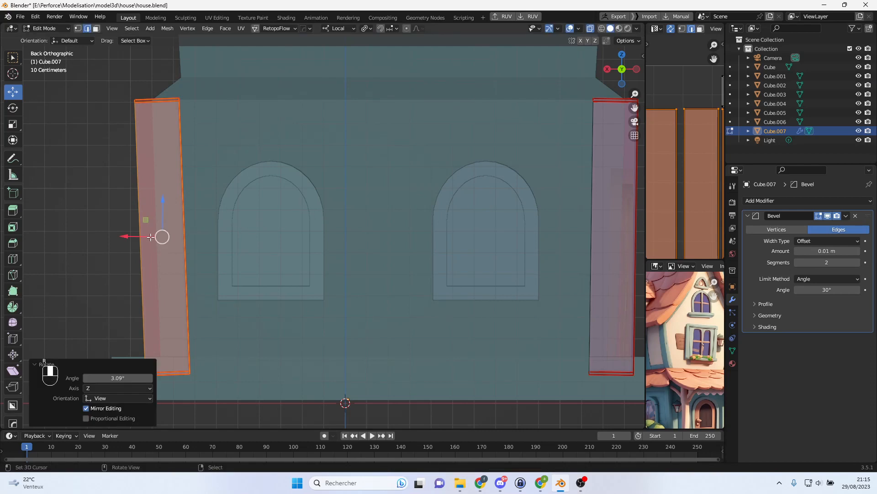
drag(143, 238, 145, 237)
- Symmetrize the duplicated pillar across Y from + to - onto the remaining ground-floor corner, and turn X-ray off
shift+middle_drag(420, 229, 462, 225)
middle_drag(295, 217, 381, 239)
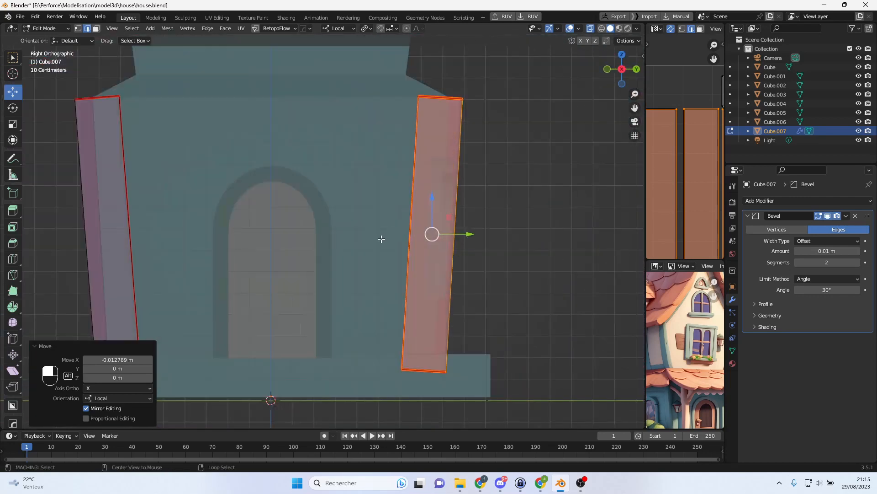
key(alt+x)
scroll(229, 243, down, 2)
middle_drag(261, 237, 550, 210)
click(590, 29)
mouse_move(383, 206)
middle_down()
mouse_move(445, 197)
mouse_move(415, 213)
mouse_move(400, 210)
middle_up()
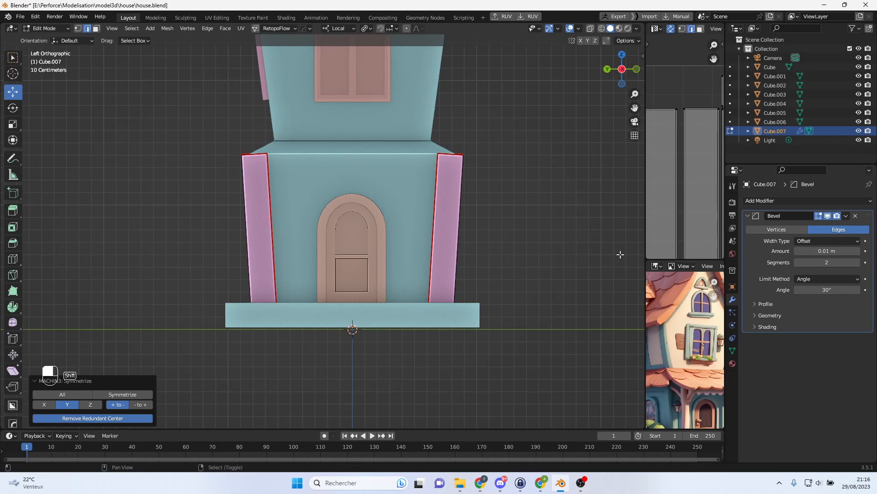
- In the left view, duplicate a whole ground-floor pillar onto the upper floor, offset -0.1 m in Y and 1.3 m in Z
shift+middle_drag(373, 171, 323, 224)
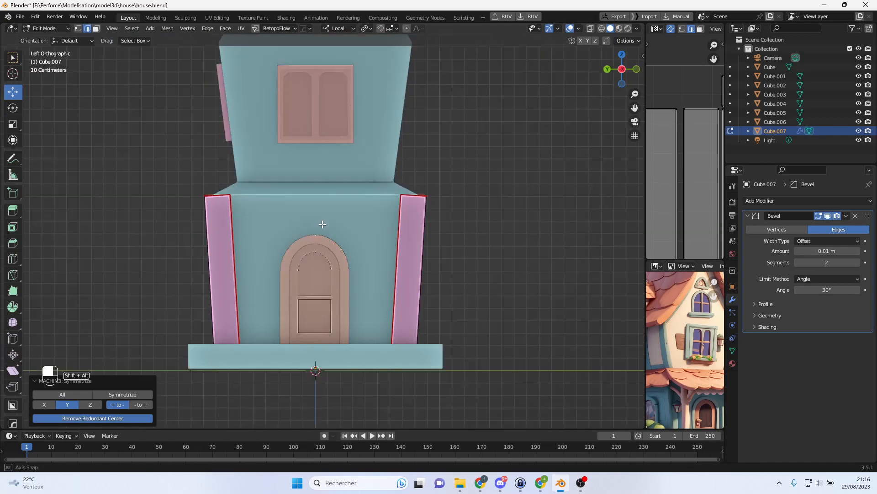
click(225, 225)
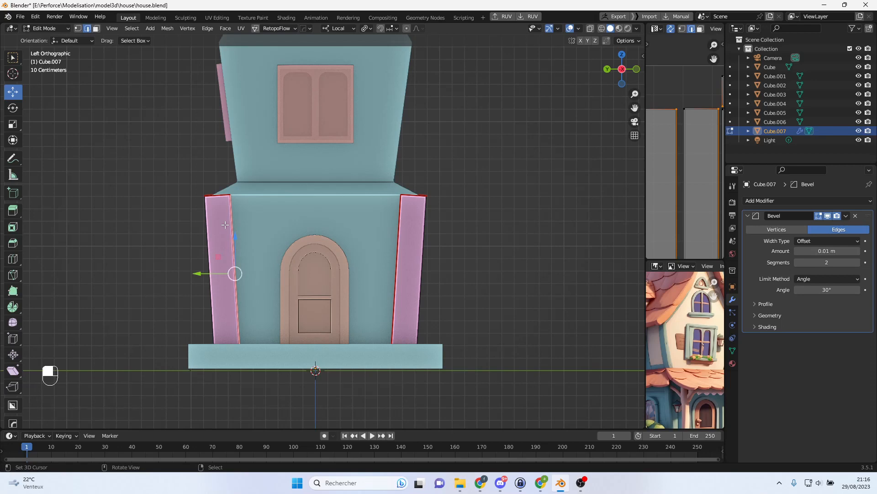
key(l)
shift+middle_drag(261, 216, 258, 249)
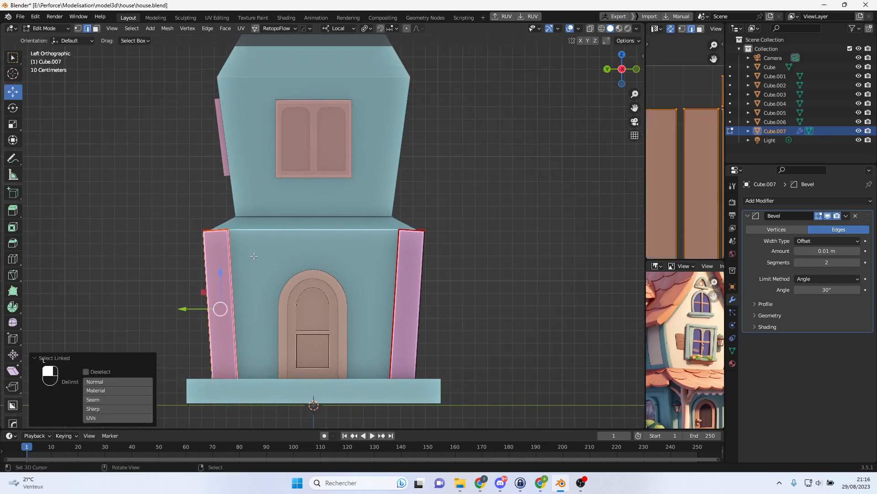
key(shift+d)
click(242, 82)
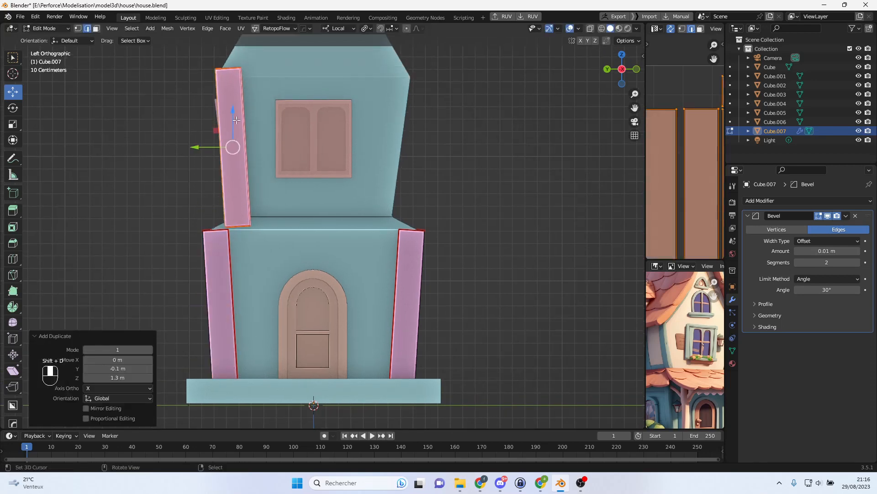
- Scale the upper-floor pillar to about 0.901 along local Z and, in X-ray, rotate it about -3.64° to follow the wall
scroll(317, 215, up, 3)
key(s)
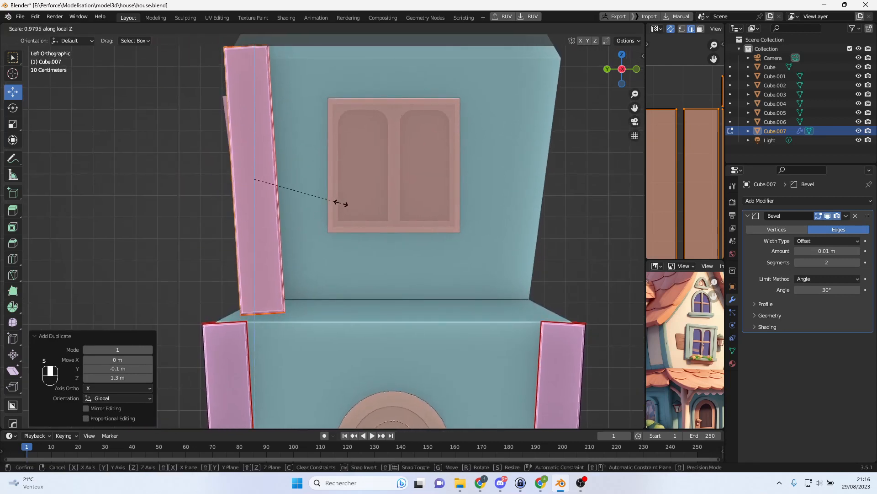
key(z)
key(z)
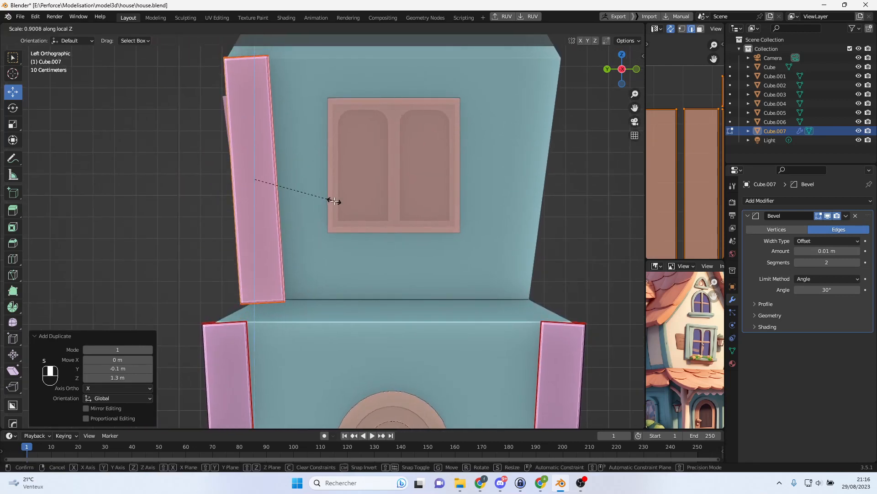
click(334, 200)
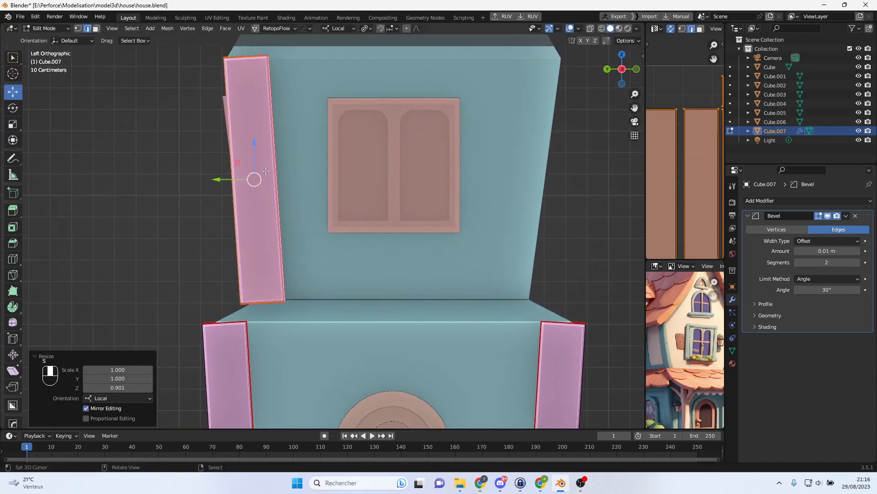
click(591, 29)
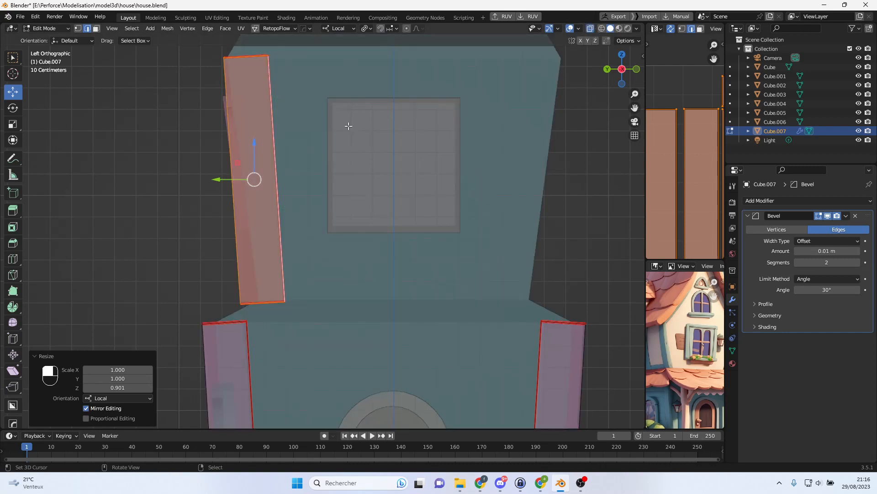
key(r)
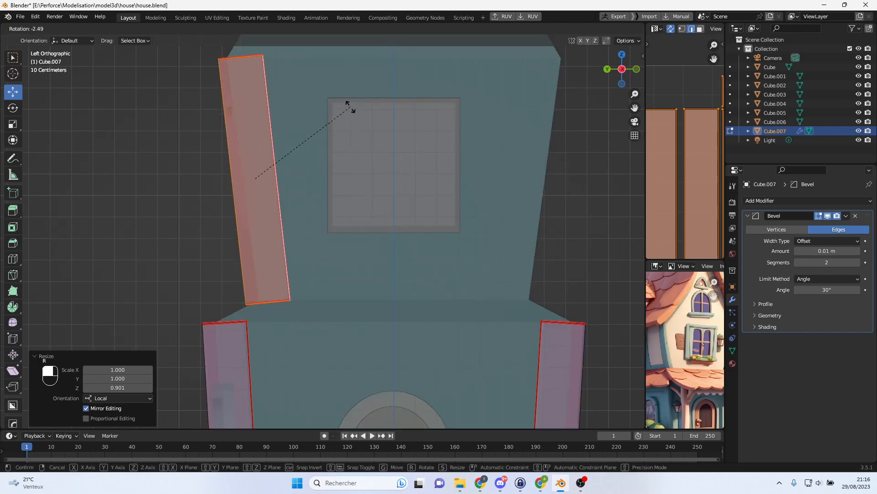
click(348, 106)
- In the back view, move the upper pillar about 0.113 m in X, tilt it about 3°, nudge it inward and correct the tilt about -0.58°
middle_drag(264, 157, 359, 153)
shift+middle_drag(481, 157, 255, 166)
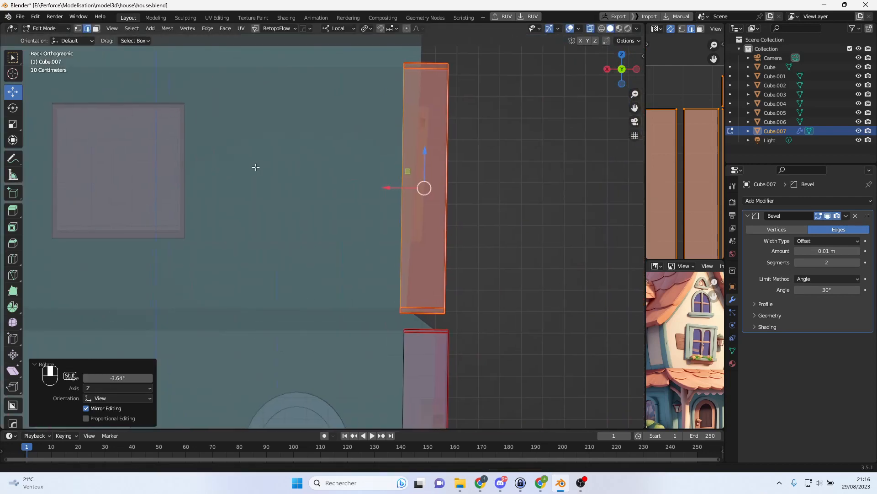
drag(395, 187, 370, 188)
key(r)
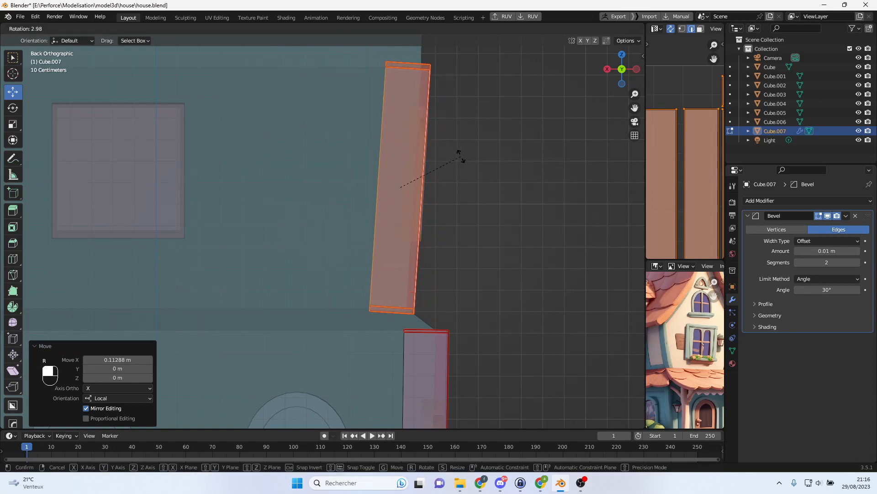
click(460, 156)
drag(369, 188, 364, 188)
key(r)
click(454, 153)
- Symmetrize the upper-floor pillar across Y to the opposite corner of the same side
key(ctrl+KP_3)
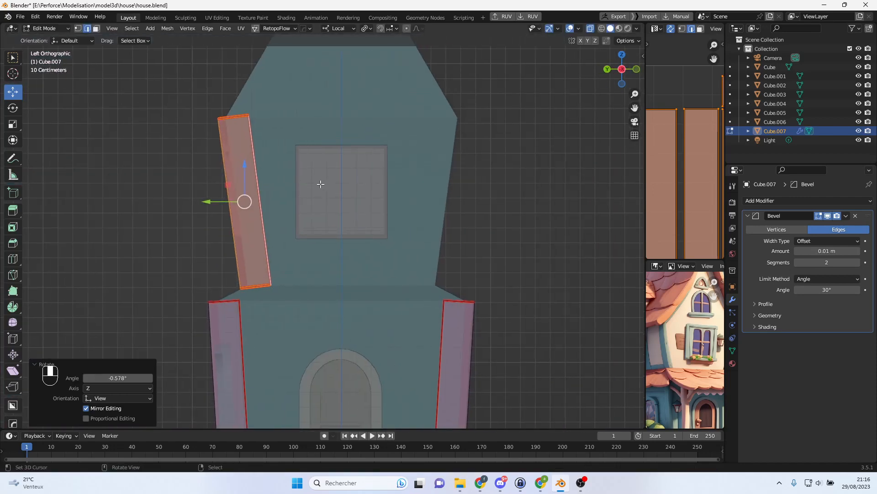
key(alt+x)
middle_drag(308, 193, 391, 188)
- Duplicate the upper-floor pillar and move the copy about 1.84 m along local X to the other side of the house
key(l)
scroll(277, 187, down, 2)
key(shift+d)
right_click(352, 179)
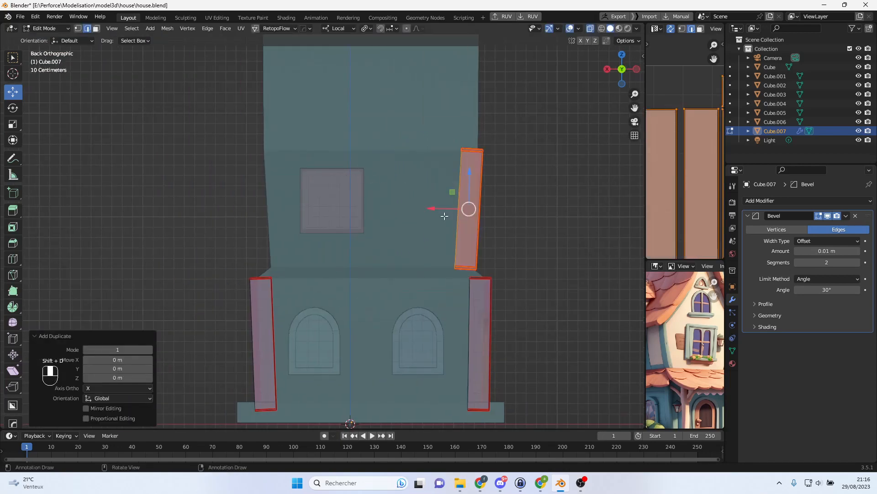
key(g)
key(x)
key(x)
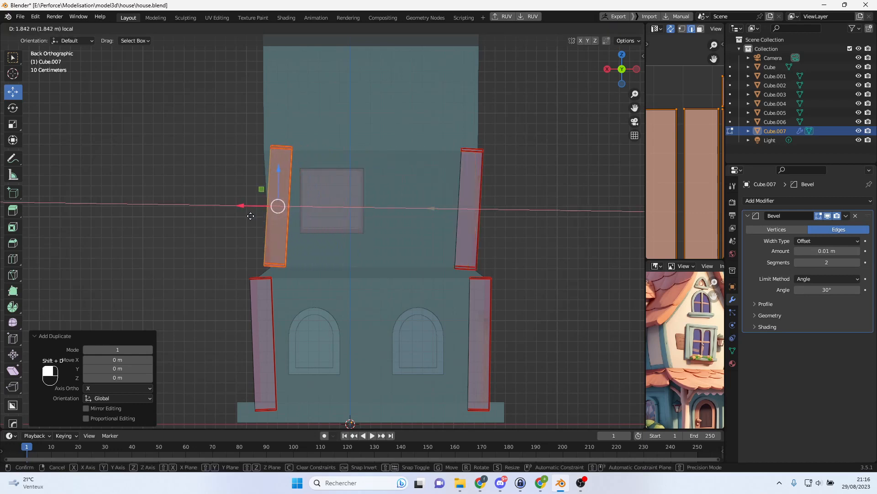
click(251, 215)
- Delete the faces of the duplicated upper-floor pillar
key(x)
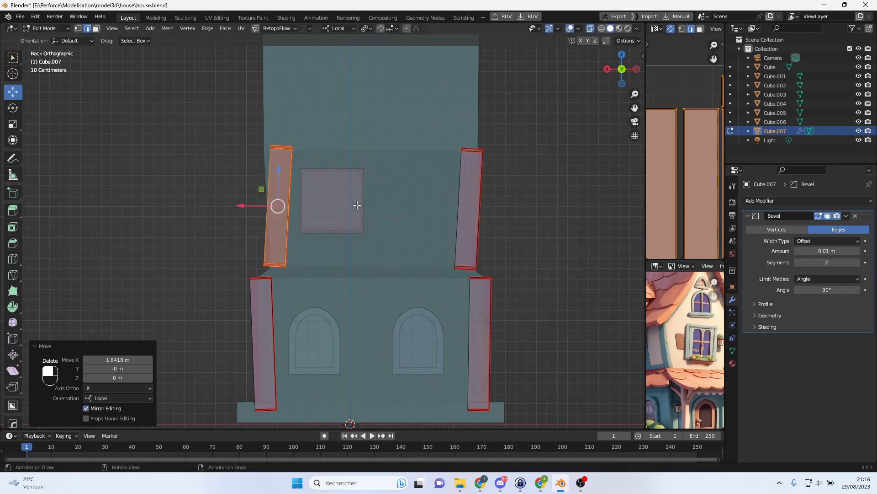
key(x)
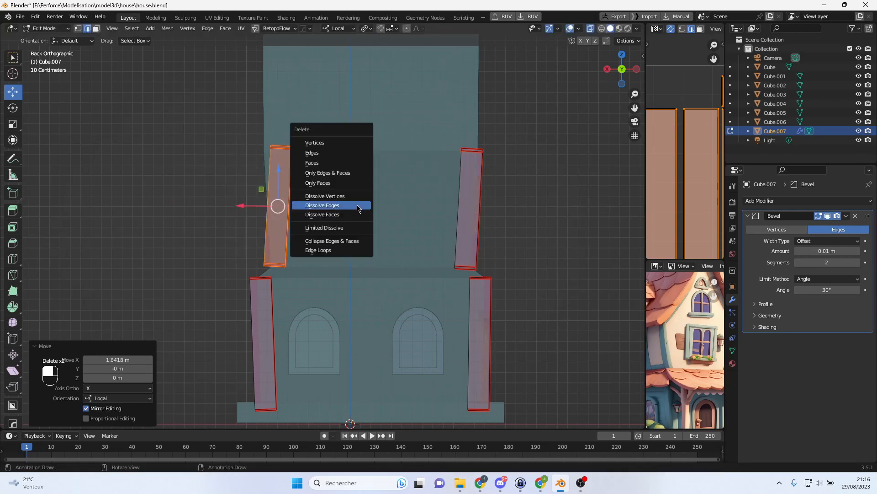
click(338, 165)
- Select the remaining upper-floor pillar and symmetrize it across X from - to +
click(477, 187)
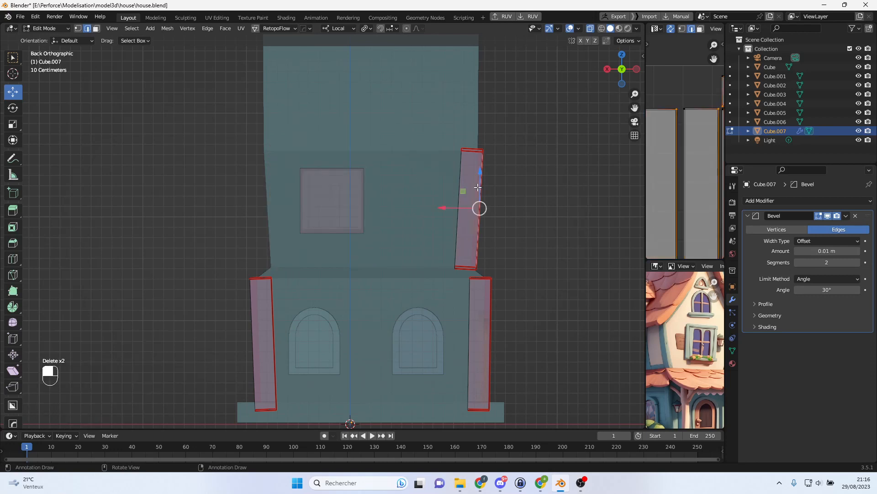
key(ctrl+l)
key(alt+x)
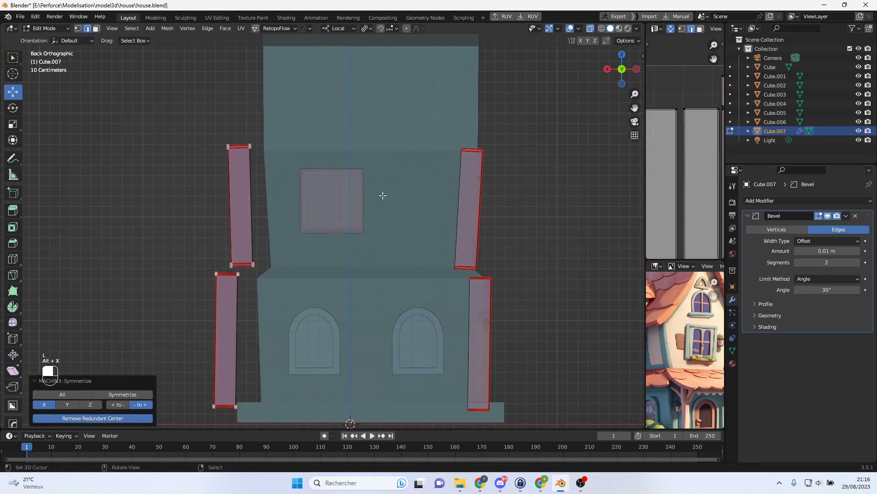
- Undo the last X symmetry and duplicate the upper-floor pillar about 1.66 m along X toward the opposite corner
scroll(269, 212, down, 2)
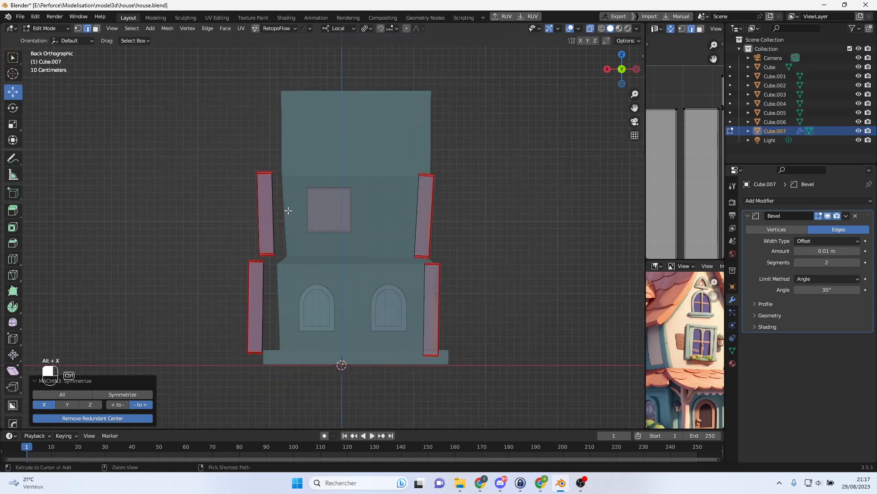
key(ctrl+z)
scroll(402, 206, up, 4)
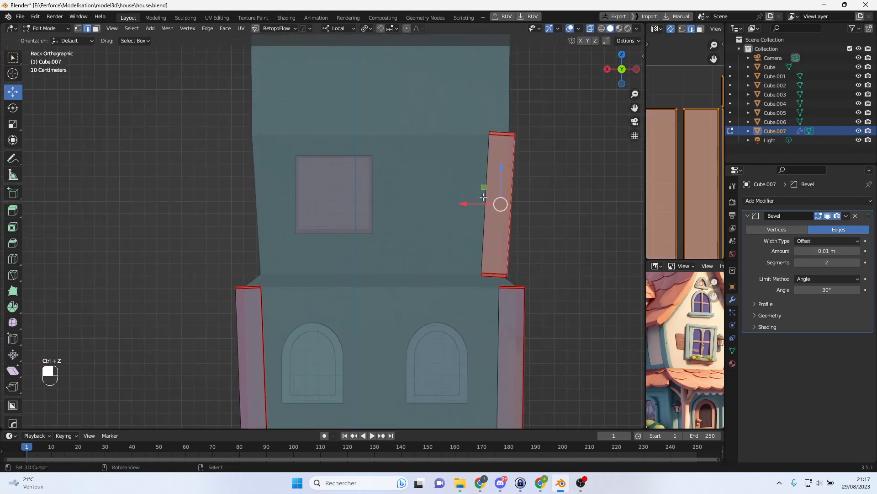
key(shift+d)
click(280, 202)
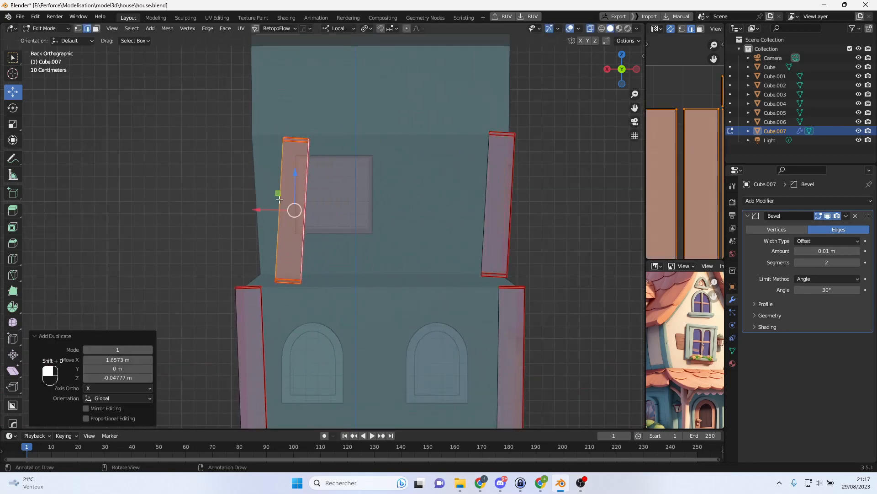
- Rotate the duplicated upper-floor pillar by -10° and move it over the slanted corner of the upper floor
scroll(312, 203, up, 3)
shift+middle_drag(276, 195, 372, 195)
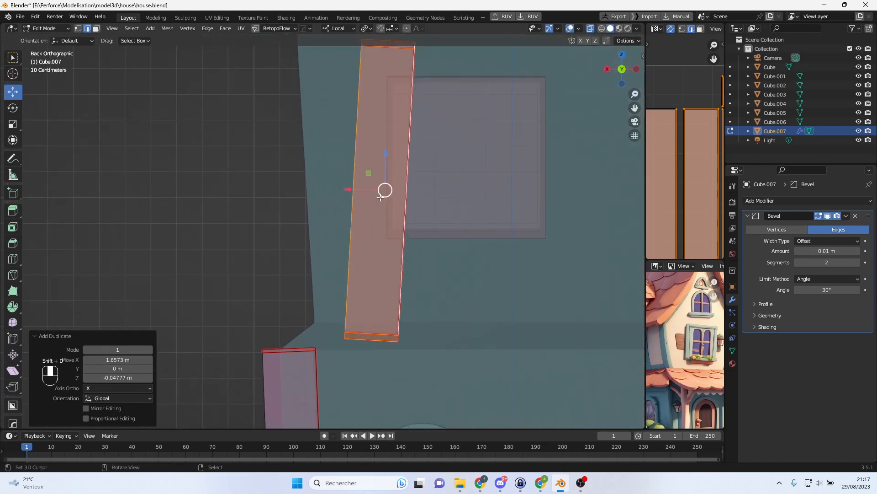
key(r)
ctrl+click(398, 160)
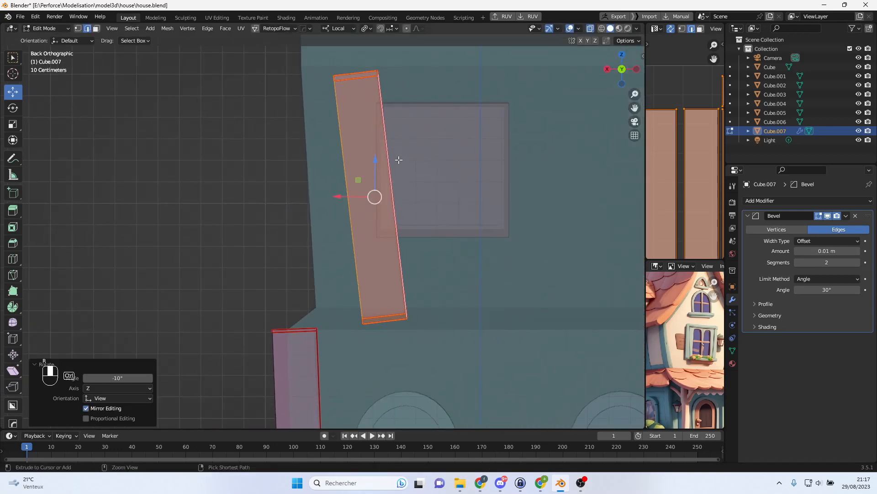
key(g)
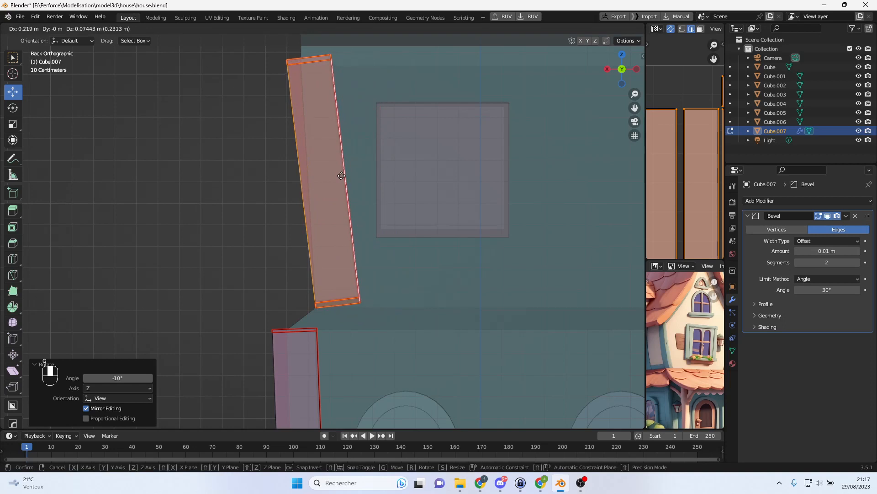
click(339, 173)
- Fine-tune the duplicated pillar's tilt by about 4.09° and -1.16°, and shift it about 0.015 m along local X
key(r)
click(382, 153)
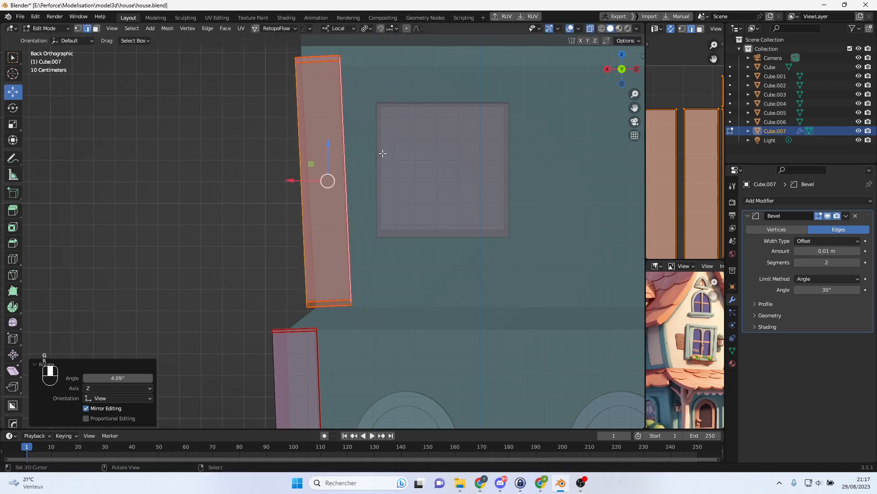
key(r)
click(339, 168)
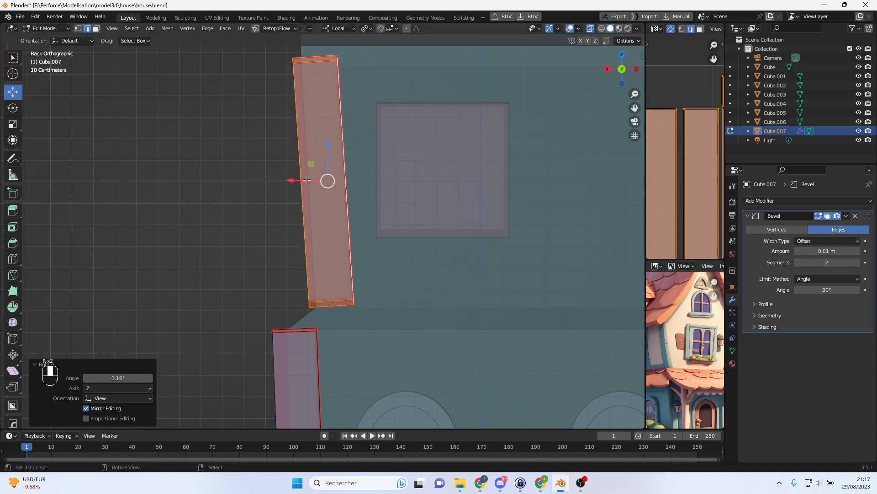
key(g)
key(x)
key(x)
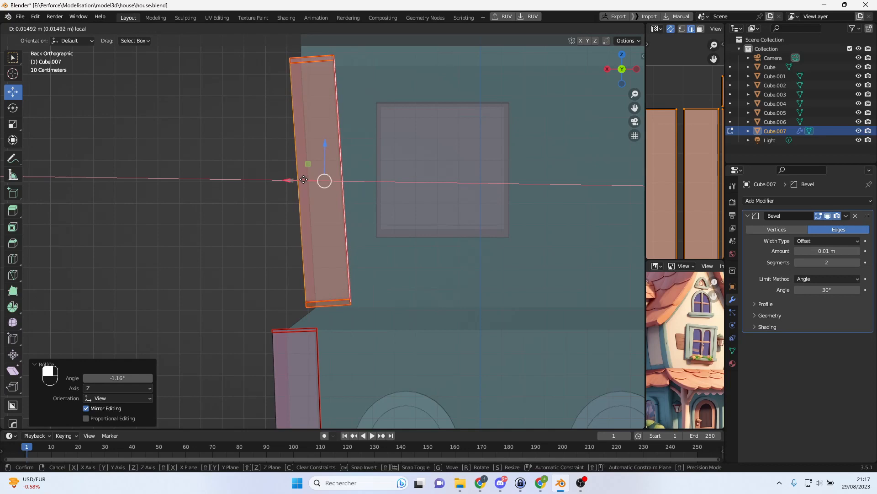
click(303, 179)
- Symmetrize the fitted upper-floor pillar across Y from - to +
middle_drag(303, 179, 421, 173)
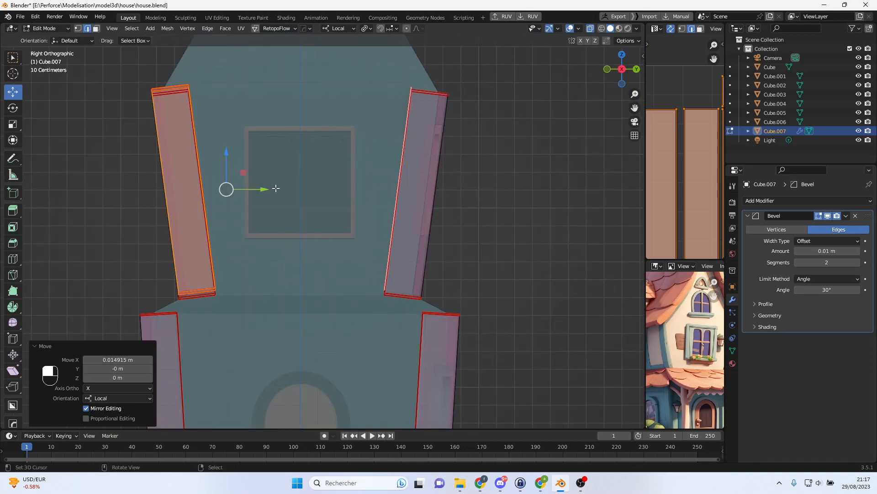
key(alt+x)
middle_drag(278, 187, 364, 180)
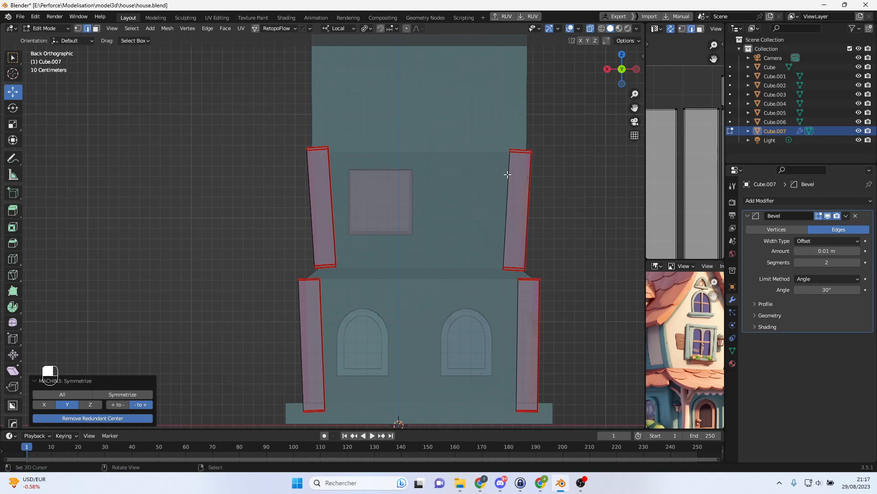
- Turn off X-ray, check the pillars around the house, and widen the reference image area to show the whole picture
click(590, 31)
middle_drag(393, 183, 376, 196)
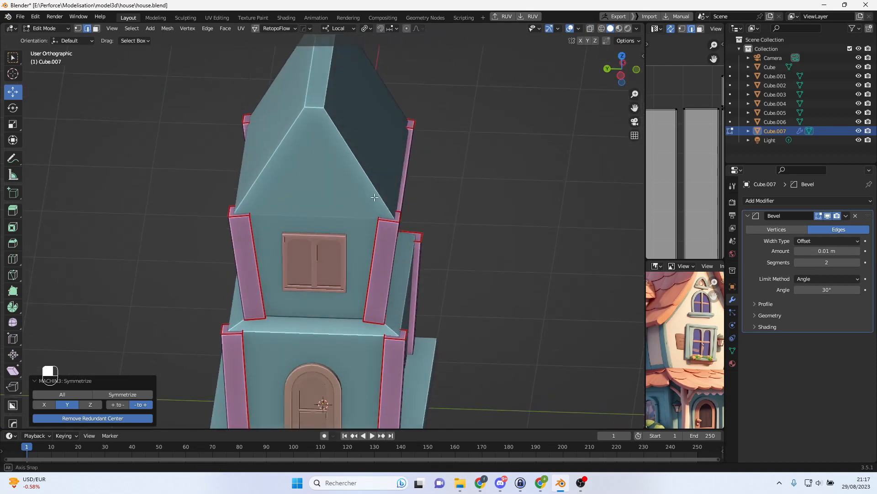
scroll(376, 196, up, 4)
scroll(474, 157, down, 4)
middle_drag(448, 147, 218, 189)
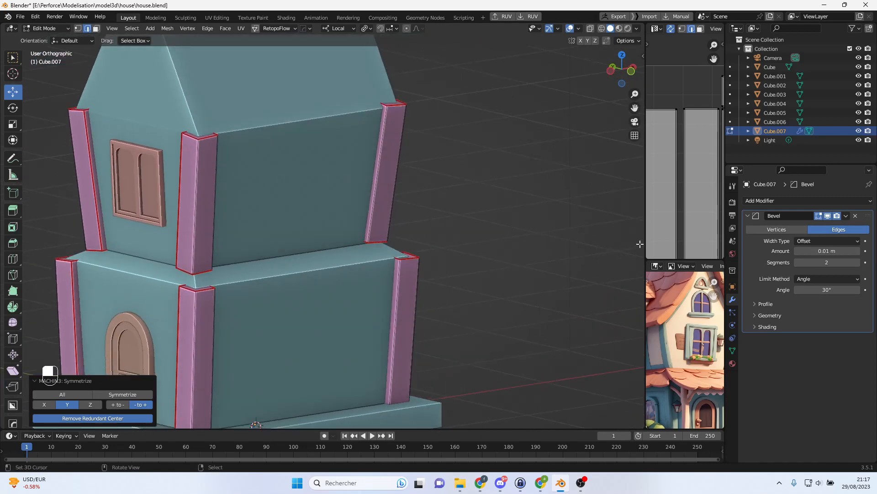
drag(644, 242, 509, 242)
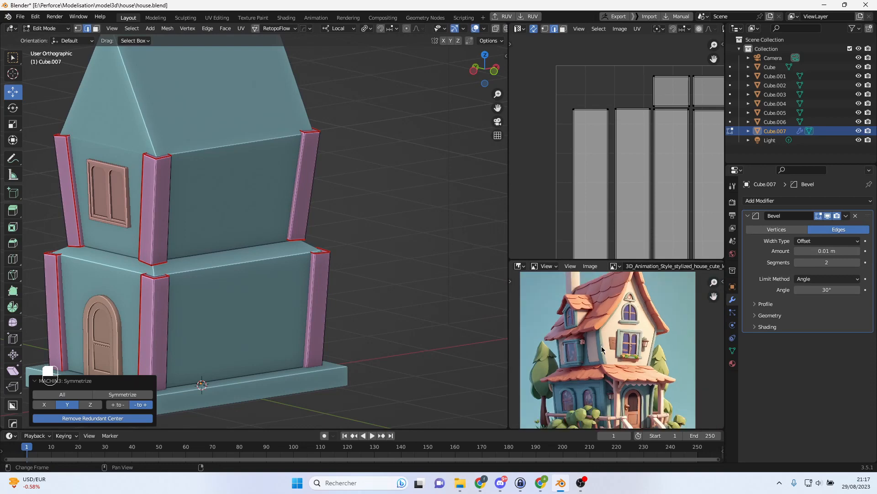
middle_drag(332, 296, 353, 270)
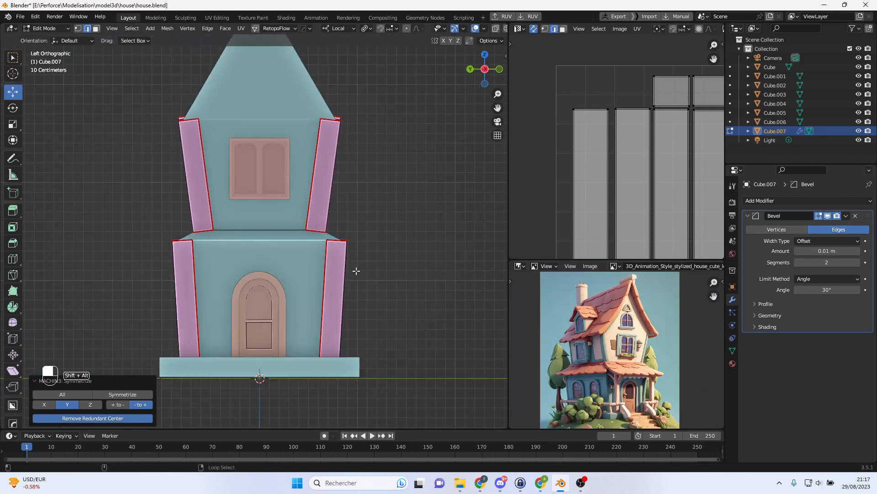
scroll(378, 290, up, 2)
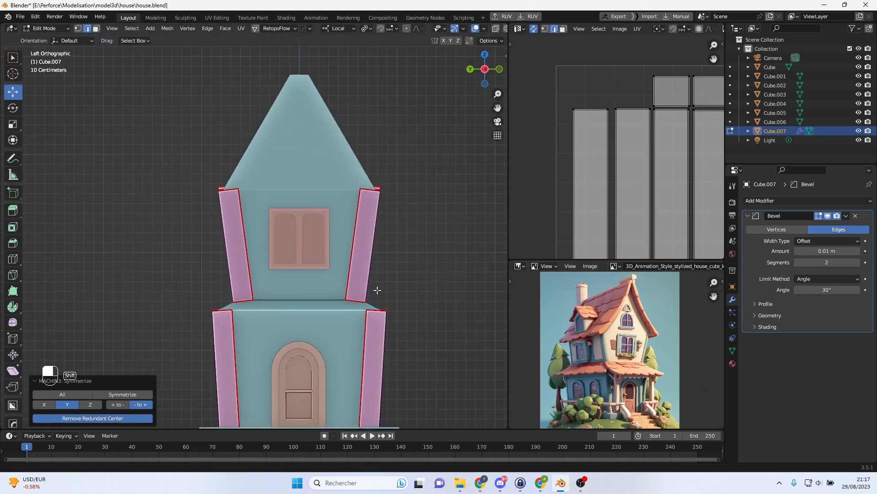
- Add a 2 m plane to the pillar mesh and raise it about 1.48 m to the ledge between the floors
click(152, 29)
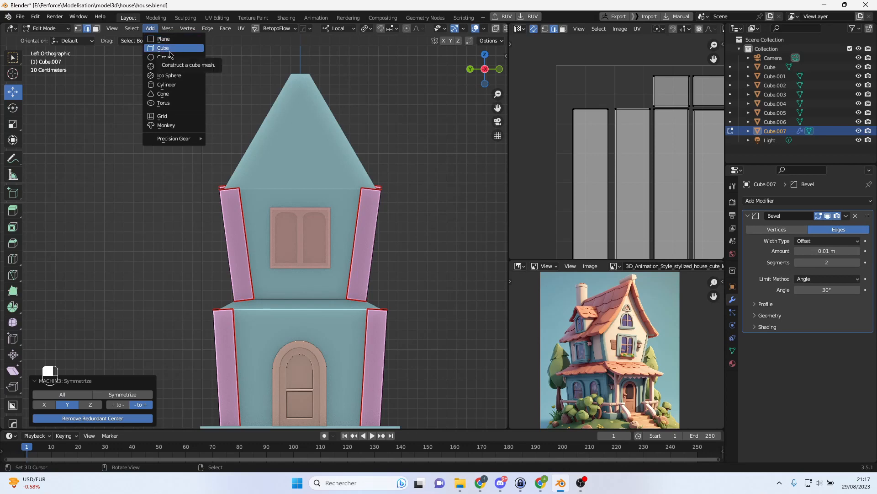
click(167, 40)
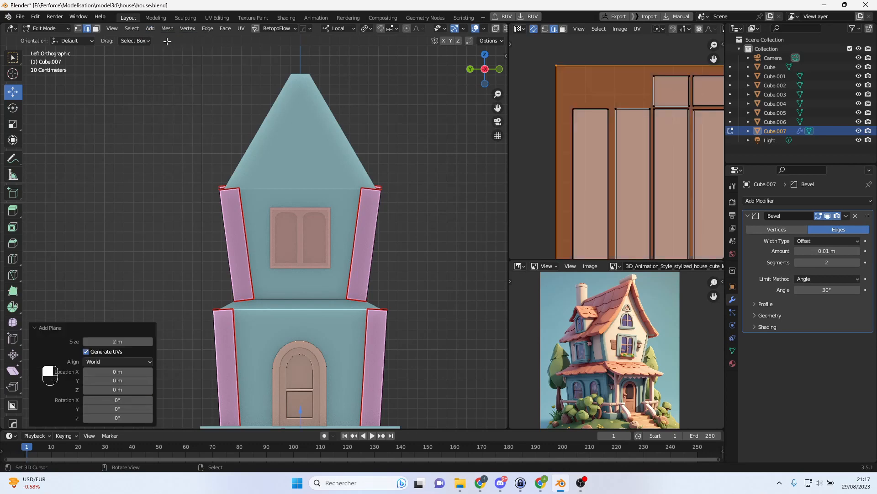
scroll(317, 145, down, 3)
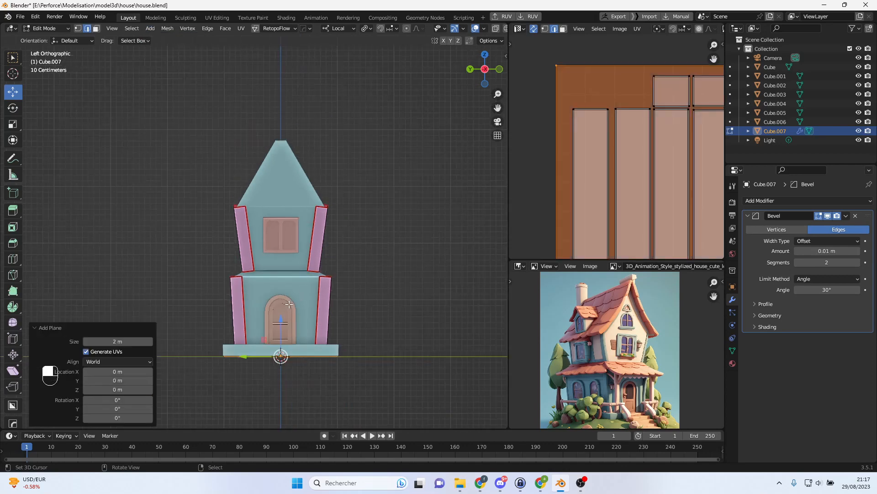
drag(282, 321, 293, 238)
scroll(292, 238, up, 3)
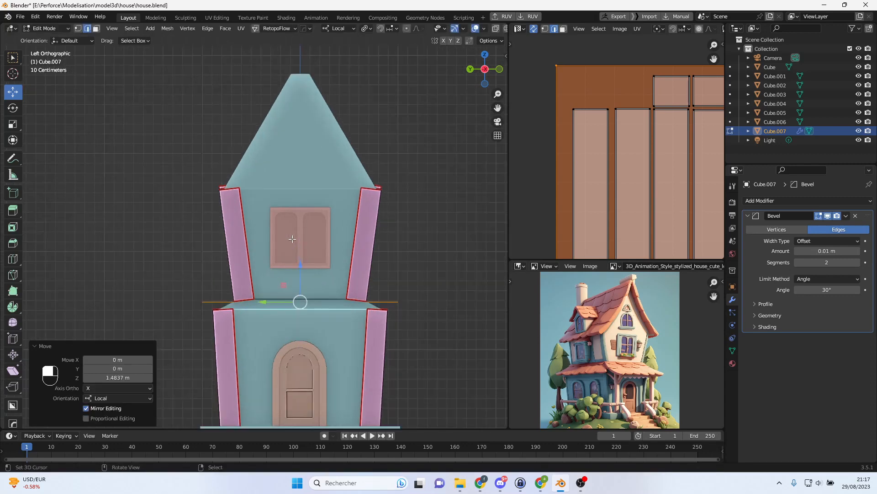
- Move the plane out to the side ledge, rotate it -35° and nudge it against the base of the upper pillar
key(g)
click(247, 248)
key(g)
click(284, 246)
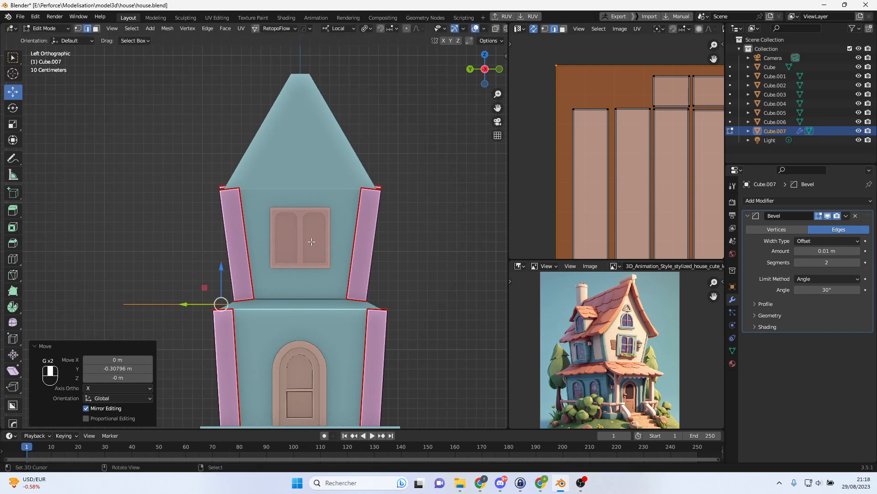
key(r)
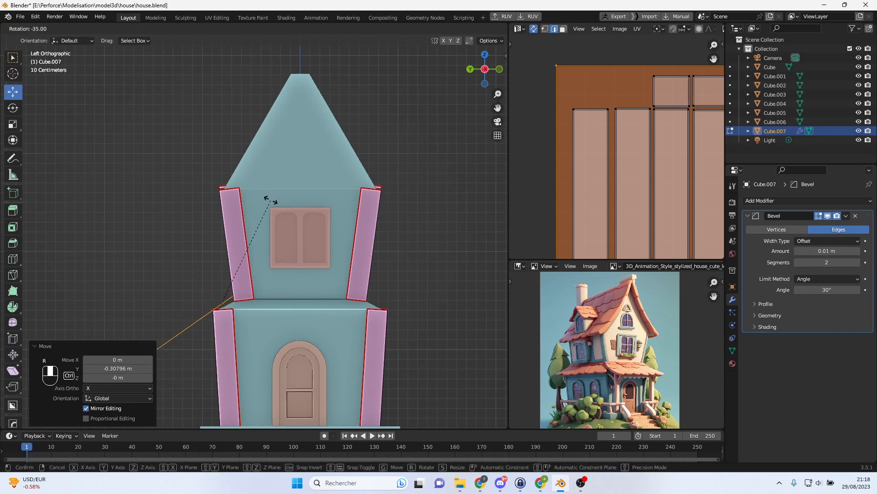
click(272, 201)
scroll(302, 231, up, 4)
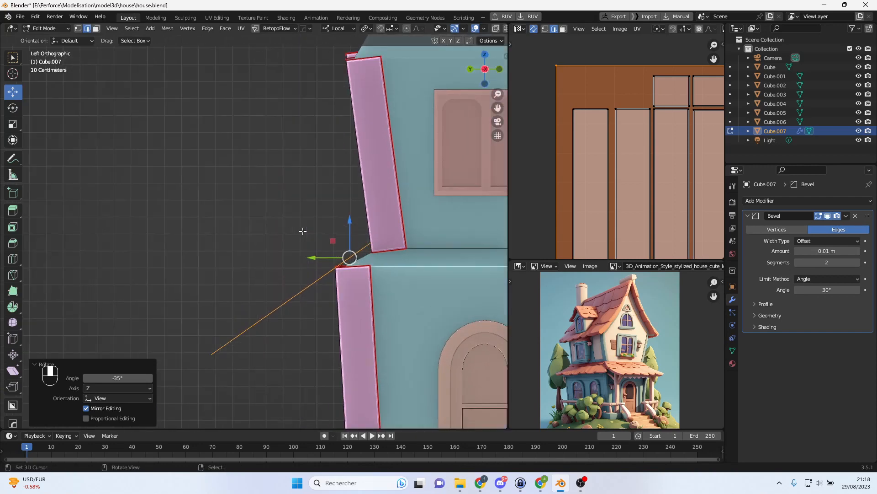
key(g)
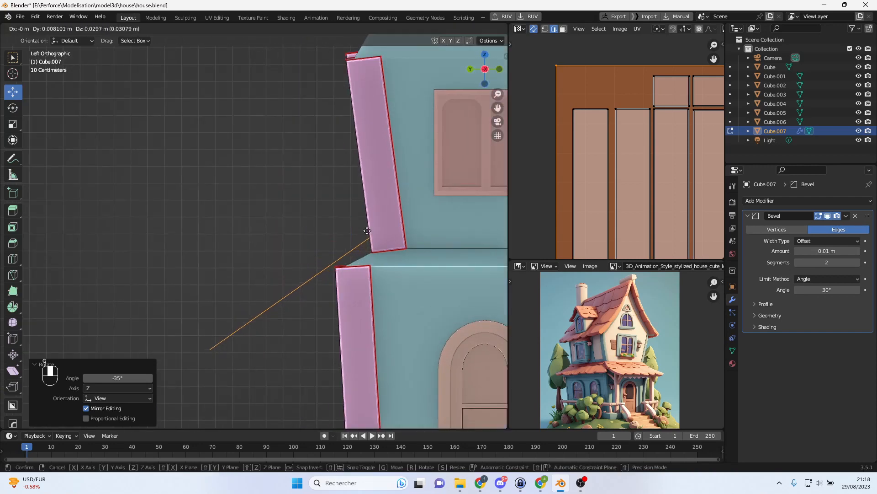
click(366, 230)
- Scale the tilted plane down uniformly to about 0.268
middle_drag(299, 256, 323, 196)
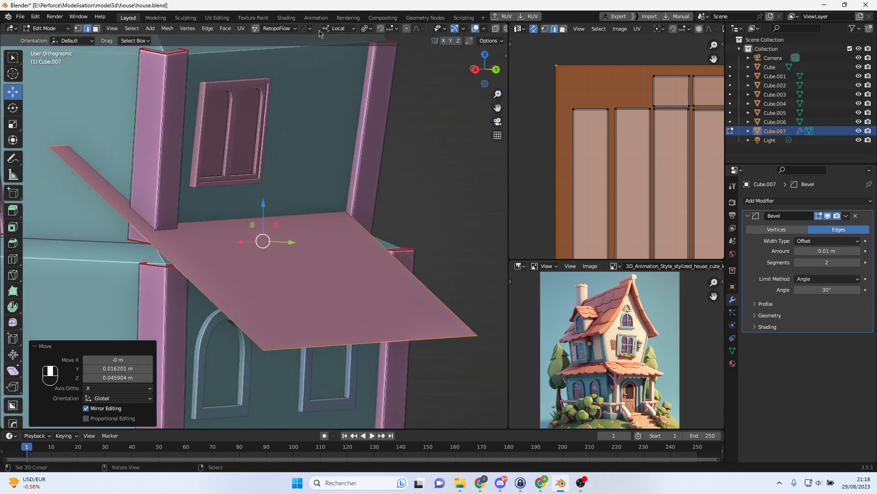
middle_drag(344, 35, 300, 206)
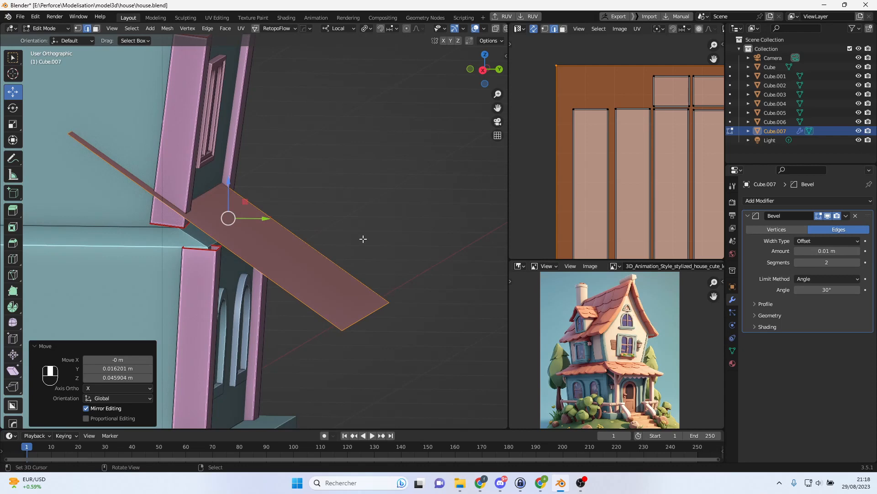
key(s)
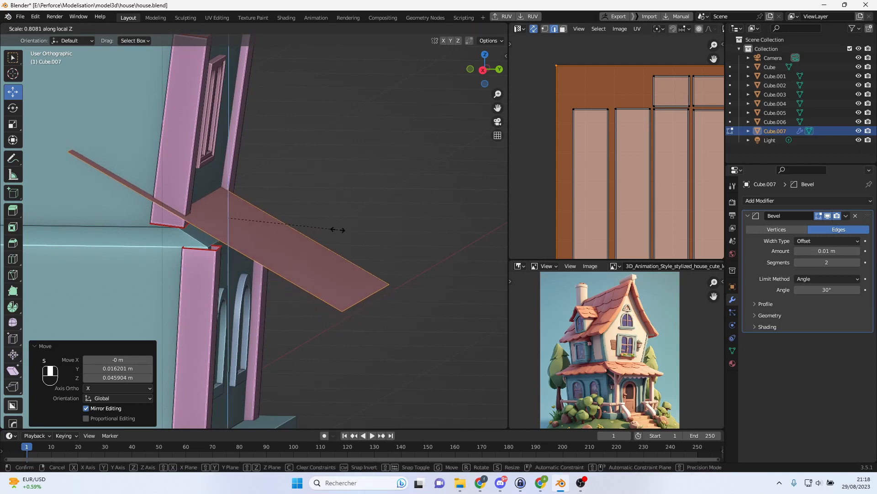
key(Escape)
key(KP_3)
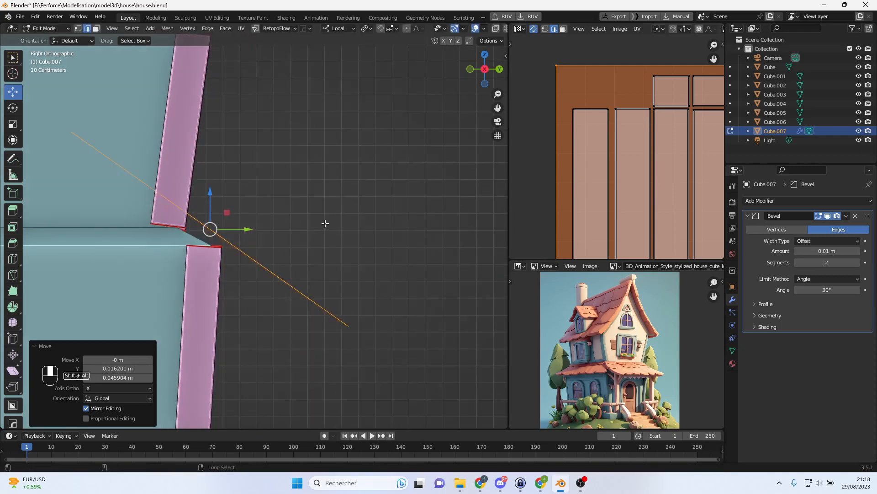
key(s)
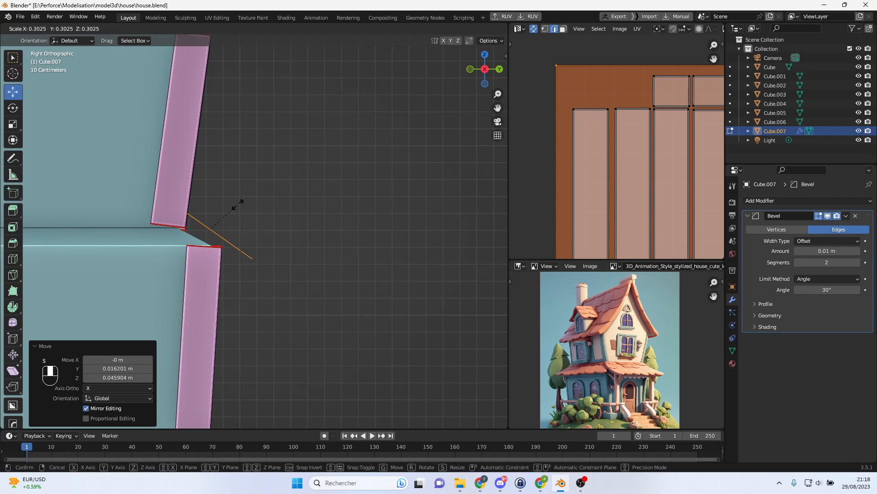
click(226, 199)
middle_drag(275, 219, 279, 264)
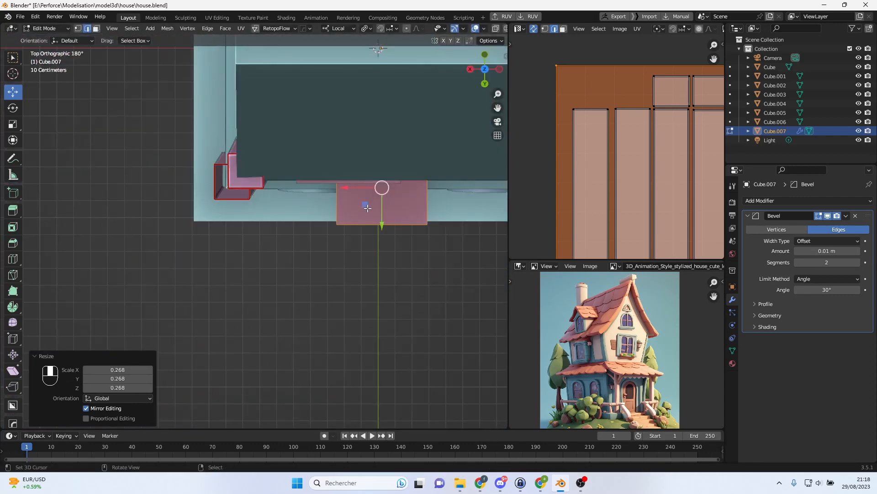
- Scale the plane to about 0.739 and place it against the middle of the house wall, as seen from above
key(g)
click(302, 253)
key(s)
click(332, 248)
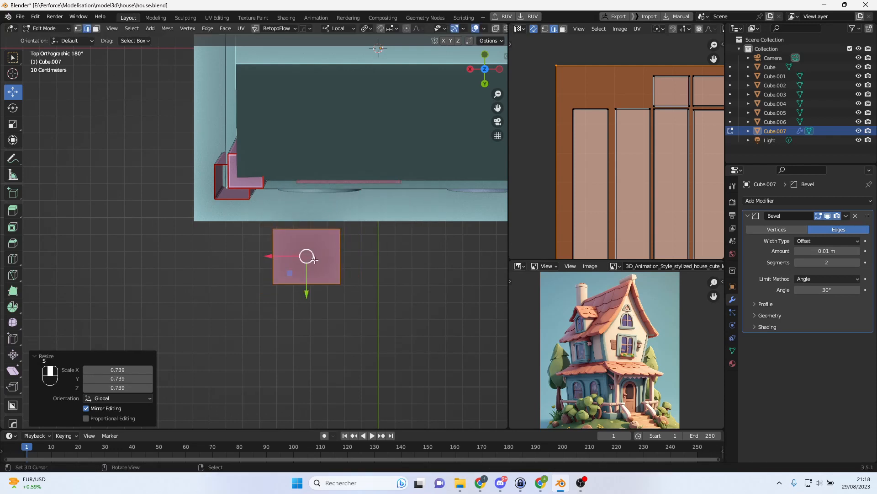
key(g)
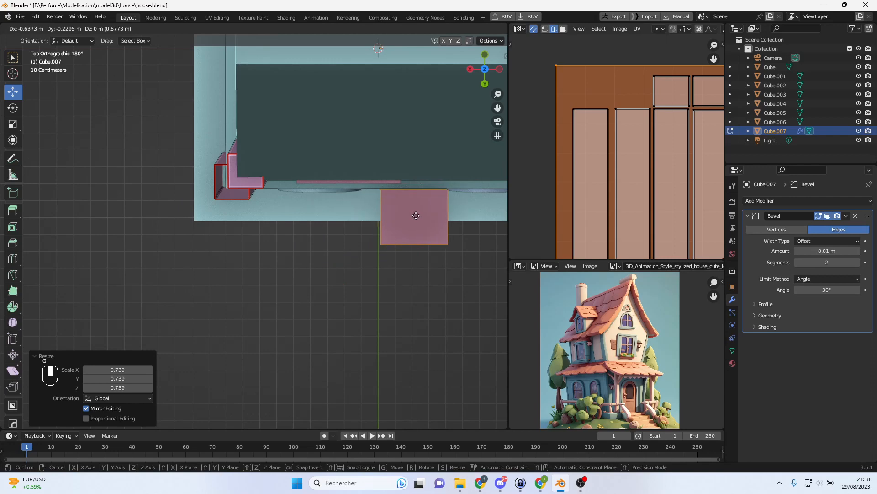
click(441, 207)
- Slide the plane about -0.135 m along local Y toward the wall, plus a further nudge of about -0.01 m
shift+middle_drag(441, 207, 317, 167)
drag(273, 228, 252, 228)
middle_drag(252, 228, 239, 239)
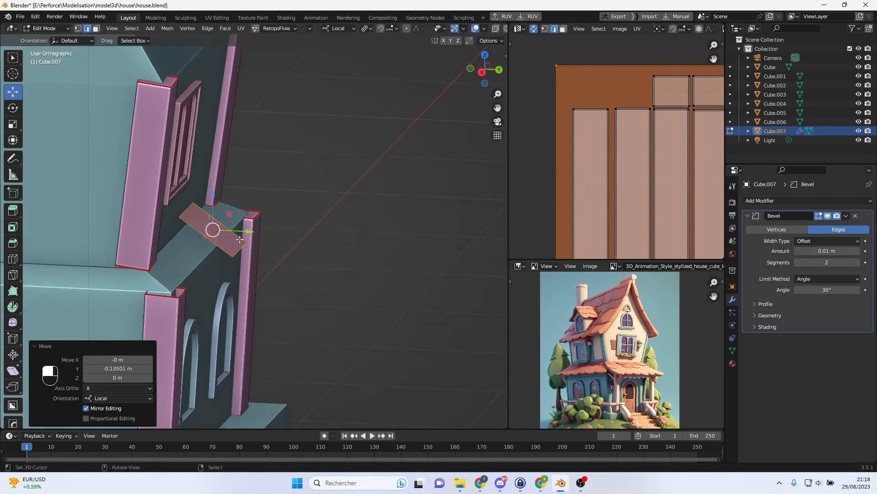
scroll(240, 239, up, 3)
drag(221, 229, 213, 256)
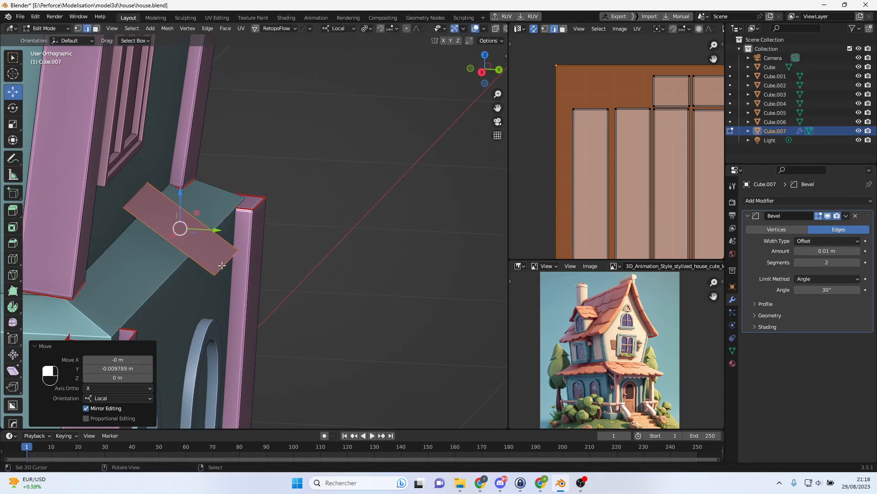
- Select the whole tilted plane and shift it slightly outward and down in the side view, over the ledge beside the upper pillar
click(221, 266)
middle_drag(223, 265, 269, 236)
key(g)
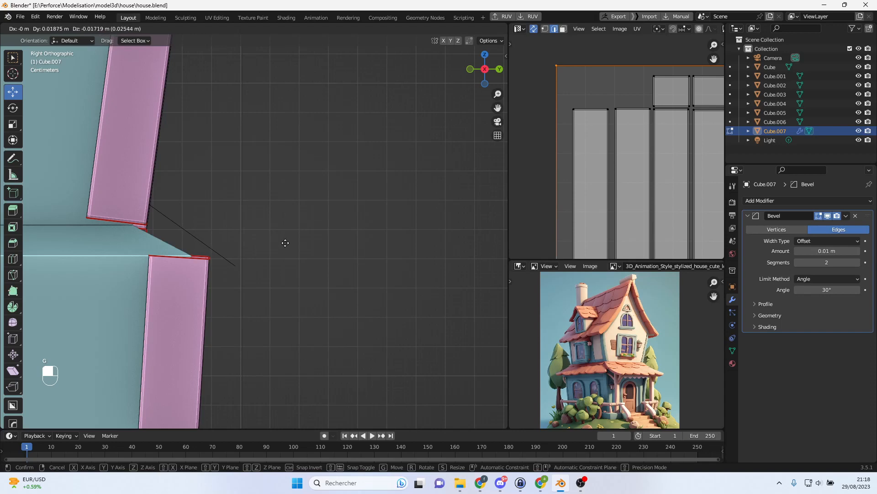
click(285, 243)
- Extend one short end of the tilted plane along local X by about 0.928 m plus 0.243 m, past the corner pillar
middle_drag(284, 243, 269, 246)
right_click(190, 240)
middle_drag(205, 238, 256, 228)
drag(272, 219, 271, 219)
click(505, 229)
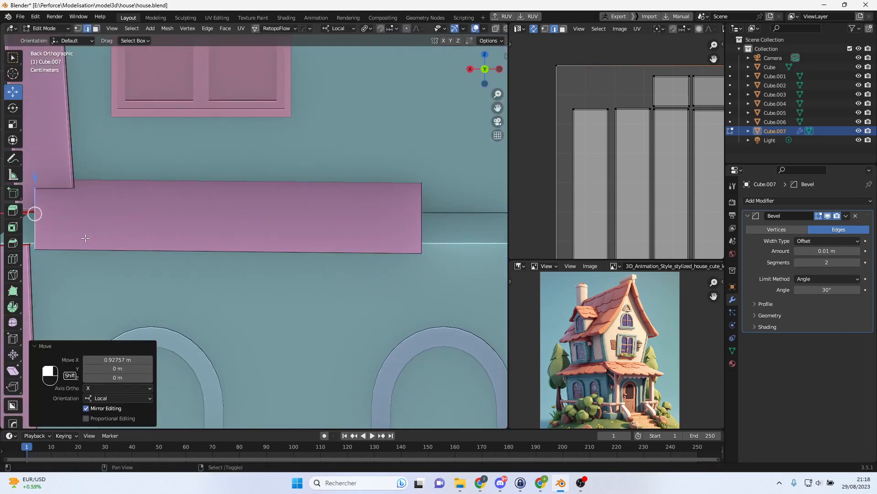
shift+middle_drag(28, 220, 161, 222)
drag(144, 214, 73, 214)
shift+middle_drag(256, 238, 111, 228)
scroll(241, 229, down, 3)
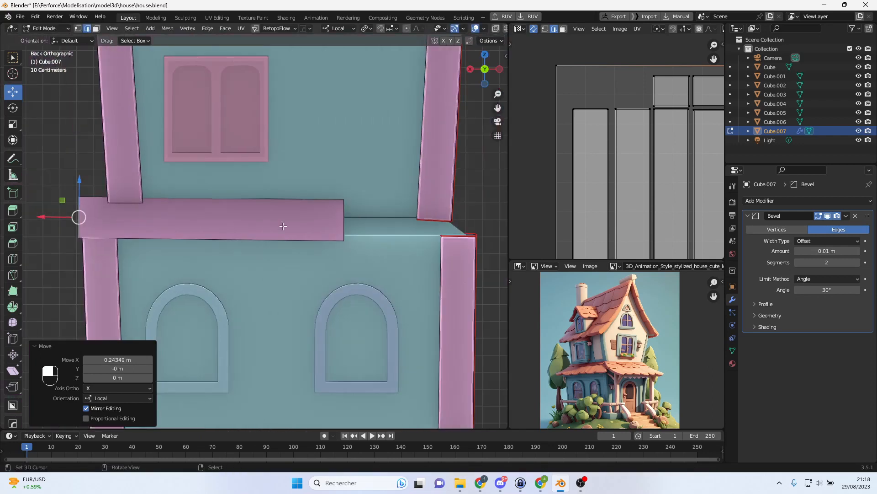
- Extend the plane's opposite end about 0.816 m along local X past the other pillar and flatten that edge to X scale 0
click(344, 218)
drag(313, 219, 451, 223)
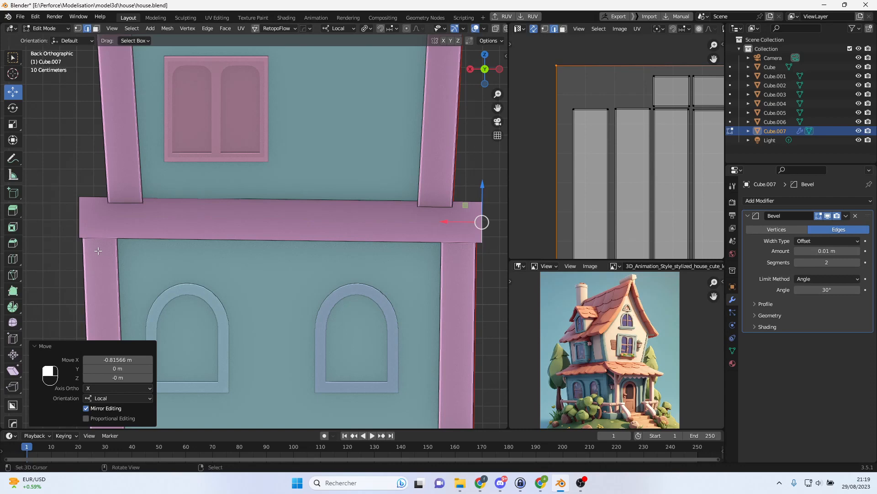
key(s)
key(x)
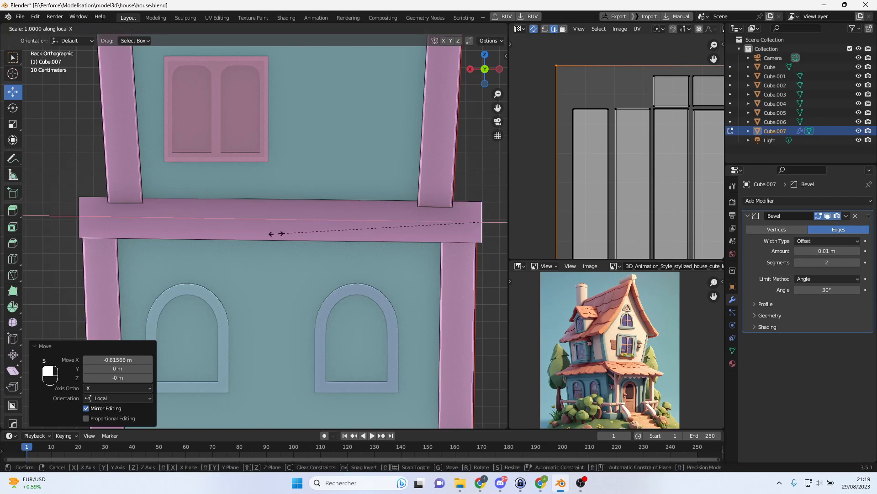
key(Return)
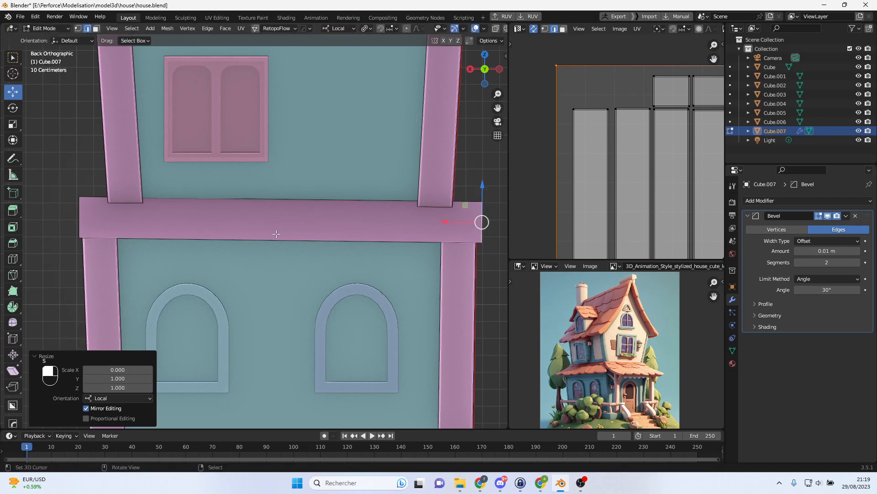
- Flatten the first end edge to X scale 0 and move both end edges outward by about 0.016 m each
click(85, 222)
text(sx0)
key(Return)
drag(55, 217, 52, 217)
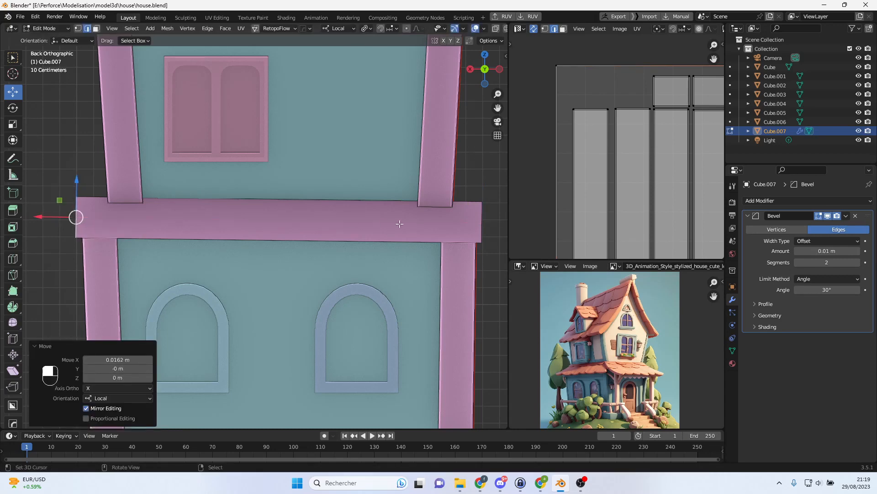
click(487, 216)
drag(462, 219, 471, 220)
- Separate the selected end edge of the tilted plane into its own object
middle_drag(471, 219, 328, 229)
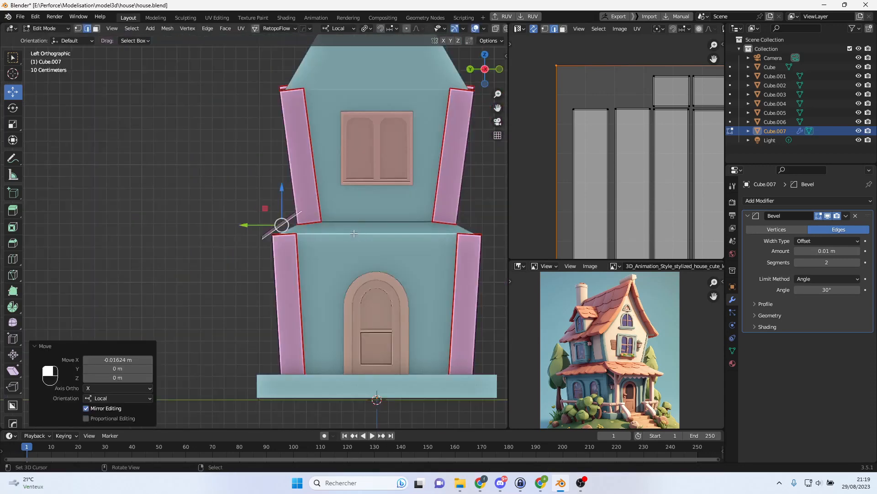
scroll(328, 229, up, 3)
middle_drag(327, 229, 238, 206)
scroll(358, 240, down, 2)
key(Tab)
key(Tab)
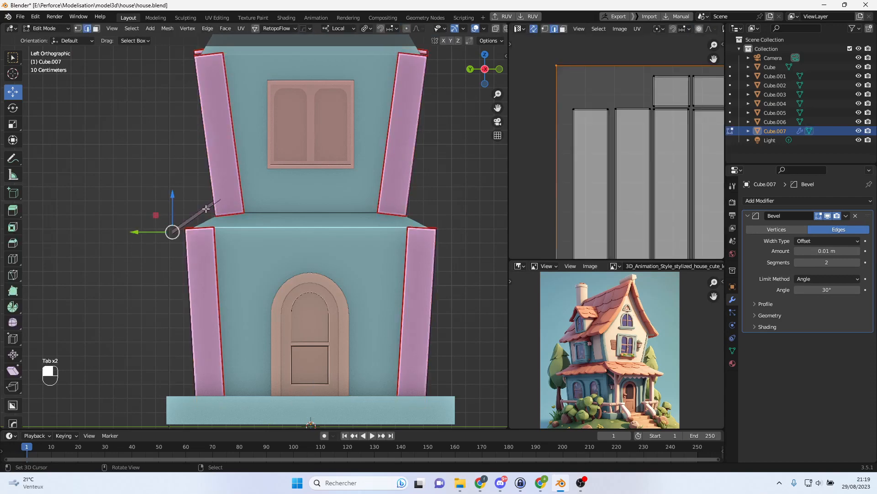
key(k)
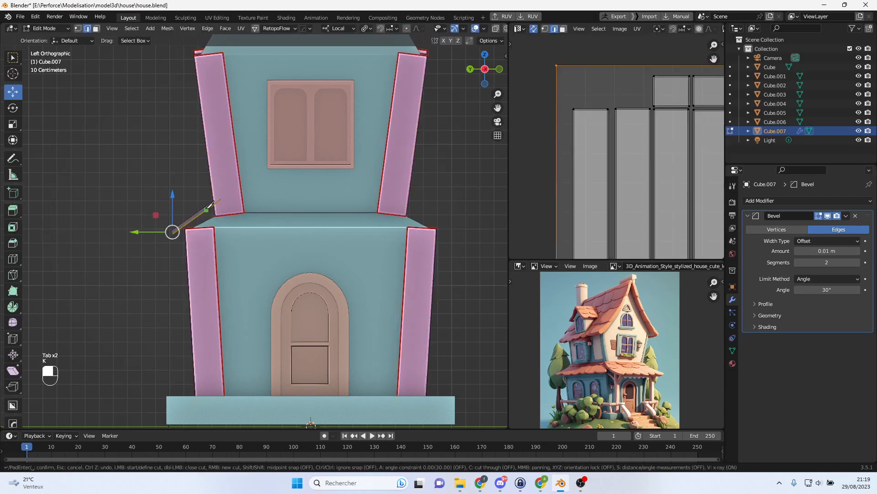
key(Escape)
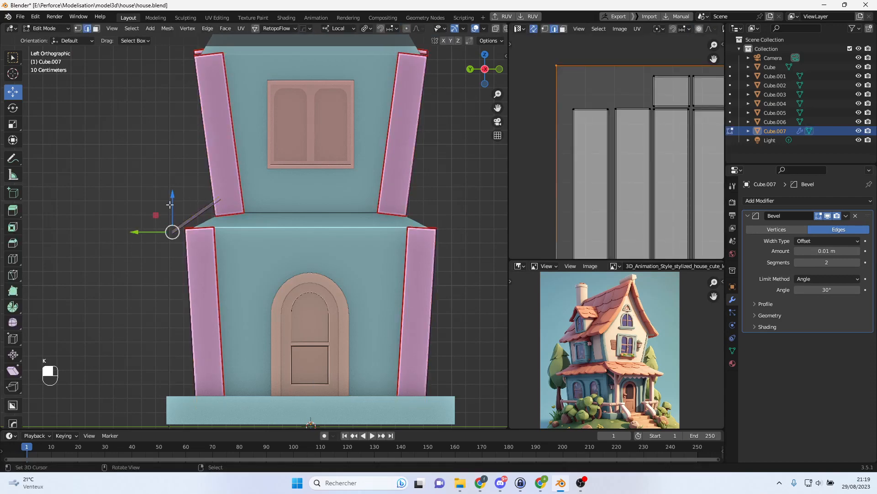
key(p)
click(198, 204)
key(Tab)
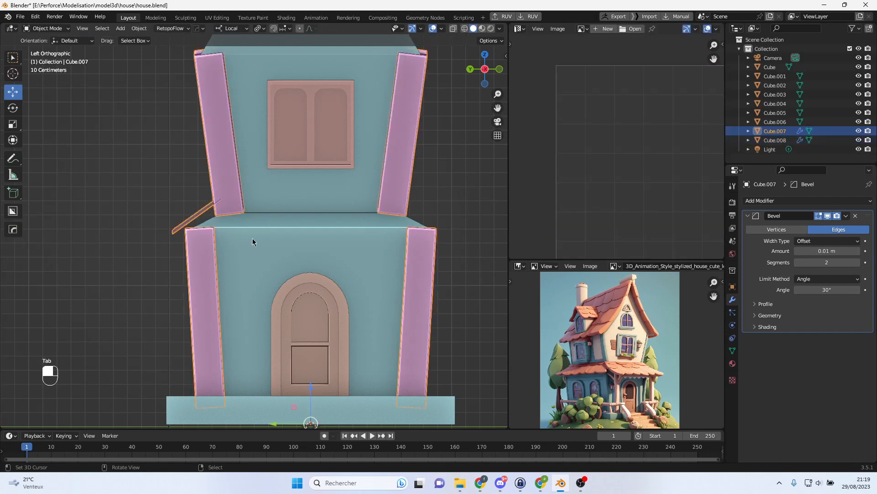
- Select all linked geometry of the tilted plane and raise it about 0.029 m along global Z
key(Tab)
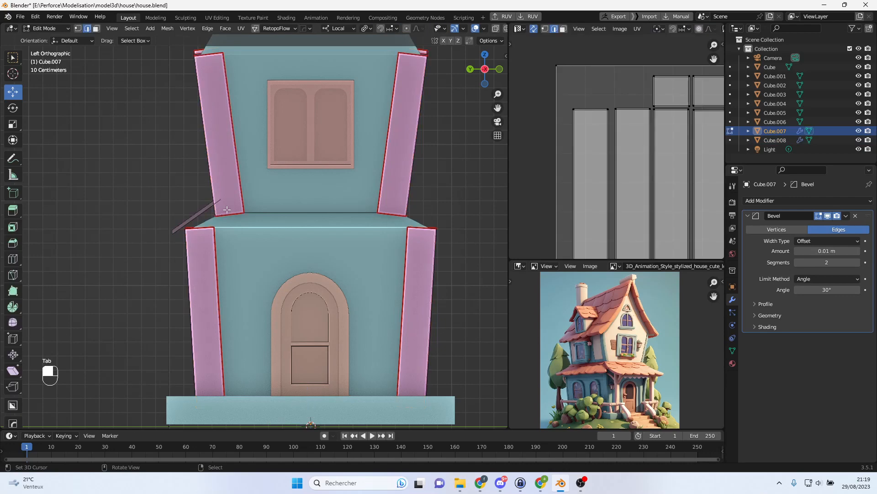
key(a)
click(208, 208)
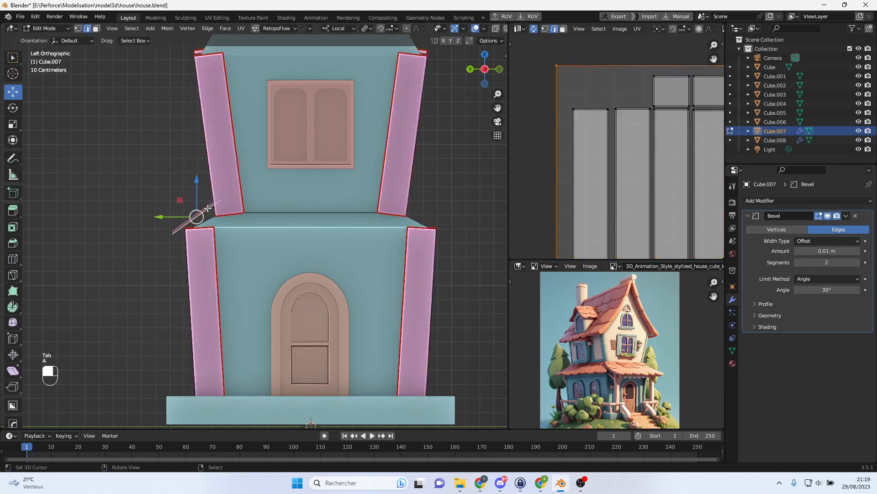
key(l)
key(g)
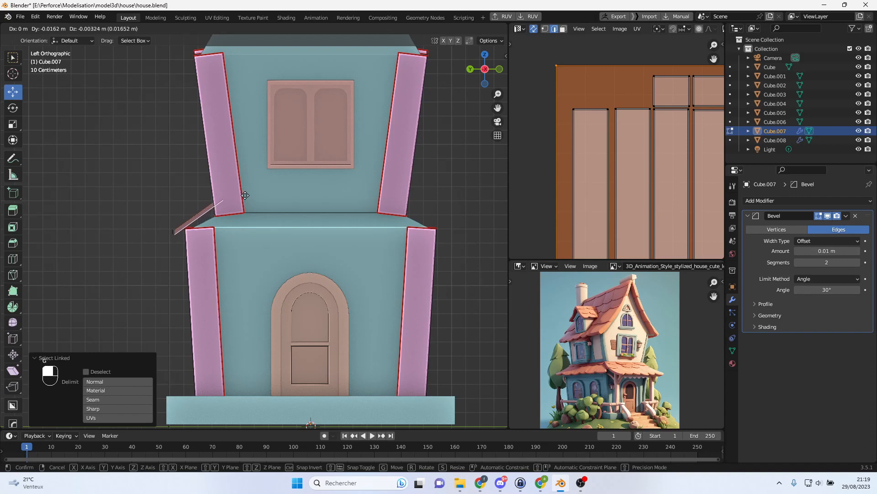
click(243, 190)
scroll(243, 191, up, 3)
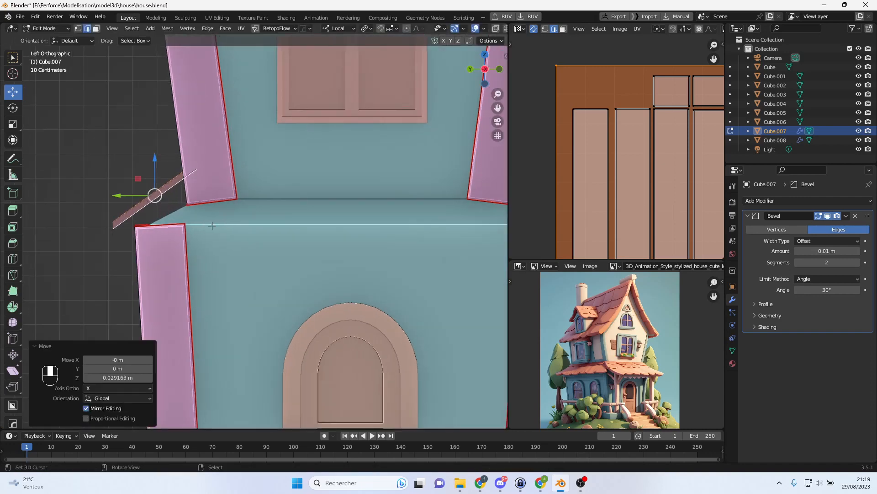
- Replace the Bevel modifier with a Solidify modifier and set its thickness to 0.05 m
click(811, 202)
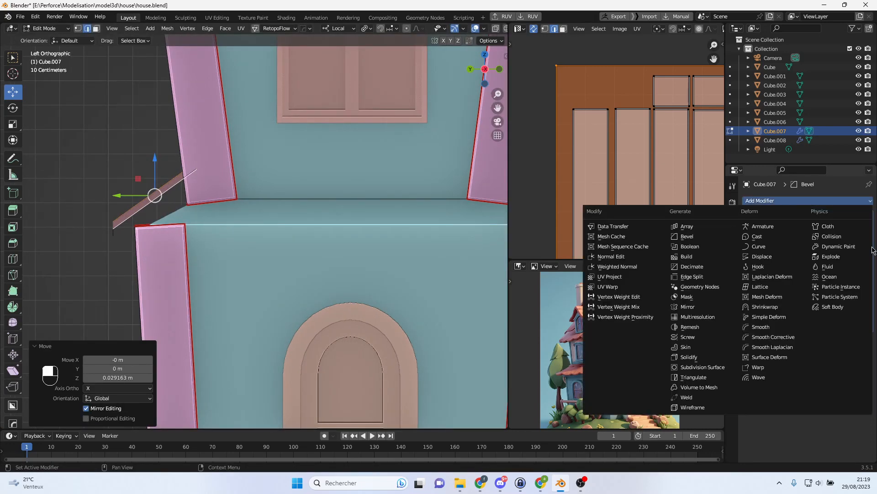
click(855, 218)
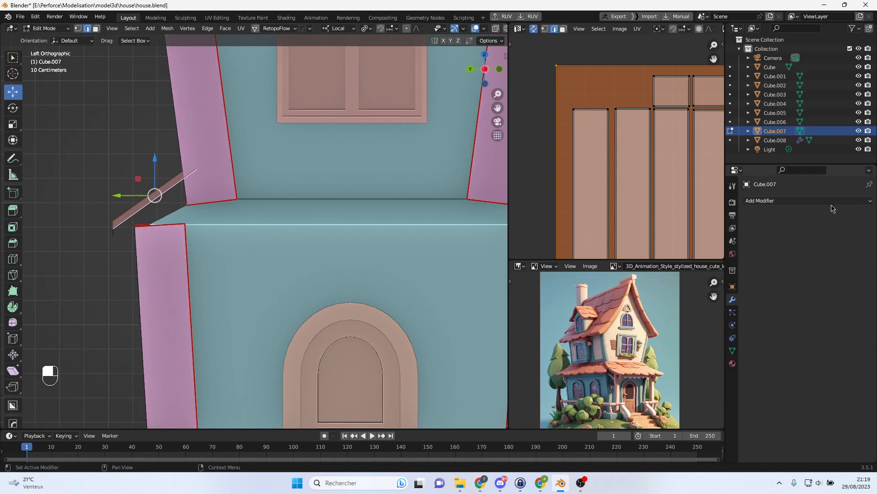
click(833, 202)
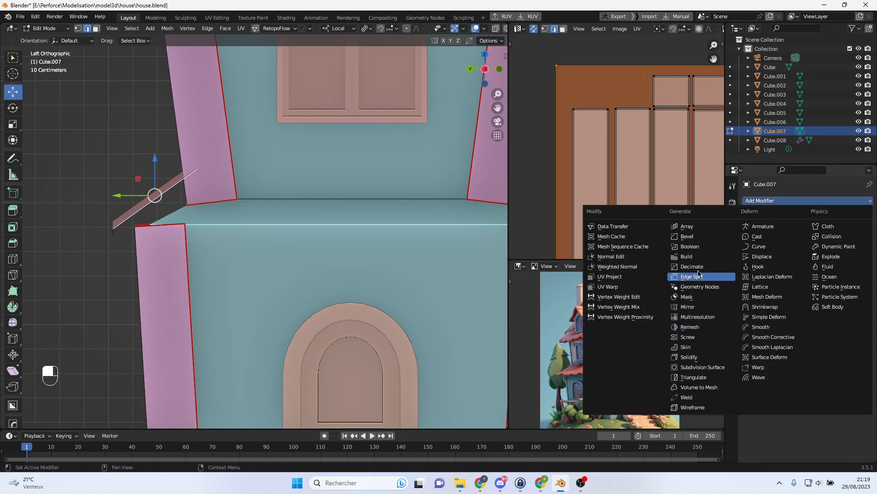
click(702, 357)
mouse_move(828, 240)
mouse_down()
mouse_move(852, 241)
mouse_move(843, 240)
mouse_up()
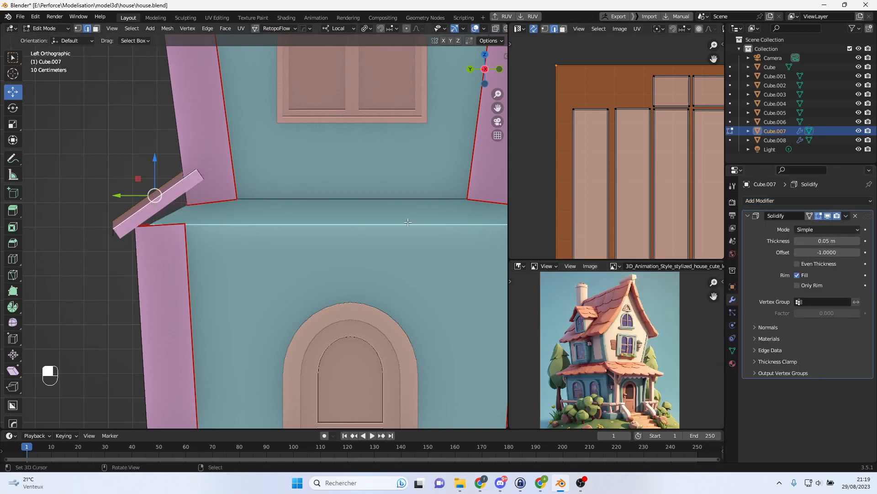
- Separate the sloped roof piece over the ledge from the pillar mesh and select it as its own object
key(Tab)
middle_drag(191, 197, 243, 200)
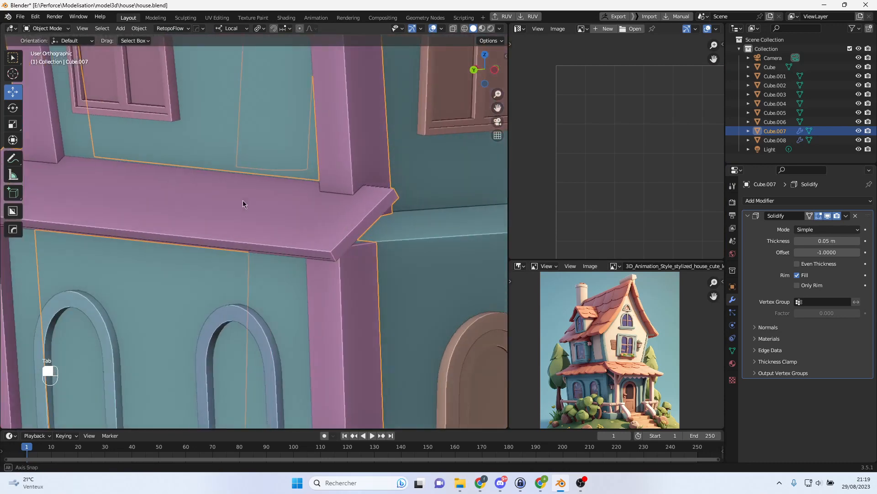
scroll(270, 204, down, 4)
key(Tab)
click(275, 222)
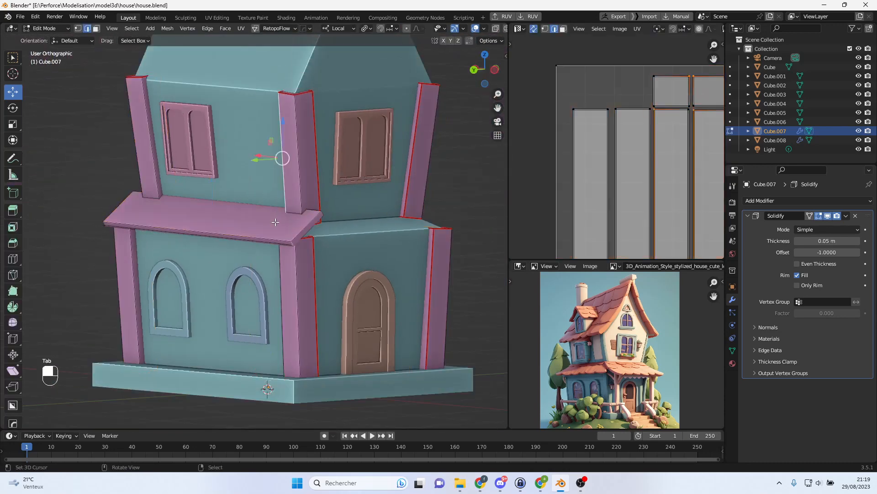
key(l)
key(p)
click(279, 227)
key(Tab)
click(279, 226)
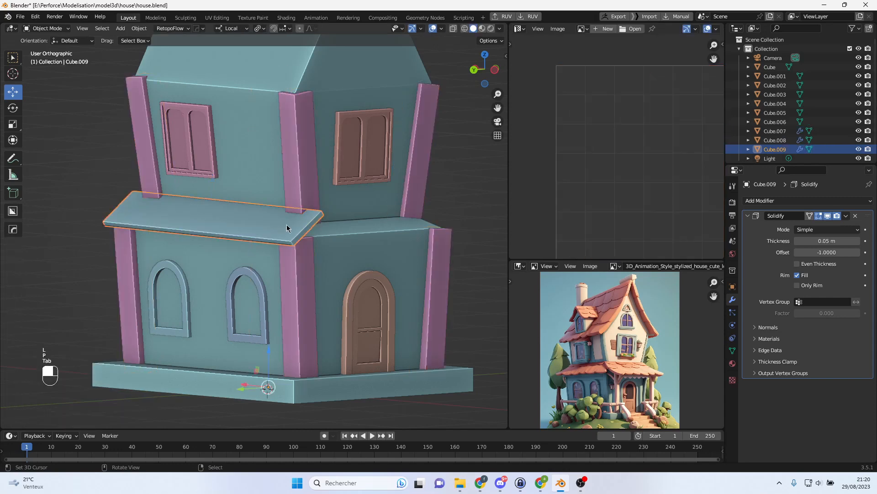
- Add a Bevel modifier to the pillars with 2 segments and an amount of 0.01 m
click(306, 195)
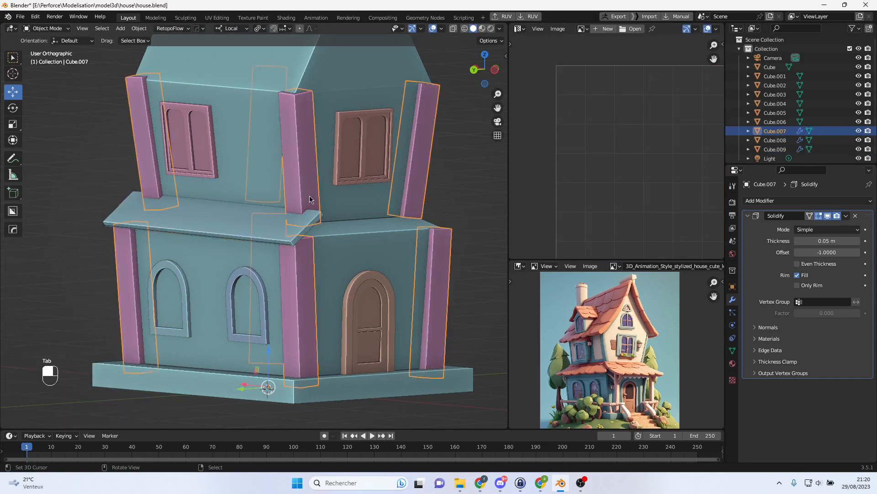
click(863, 202)
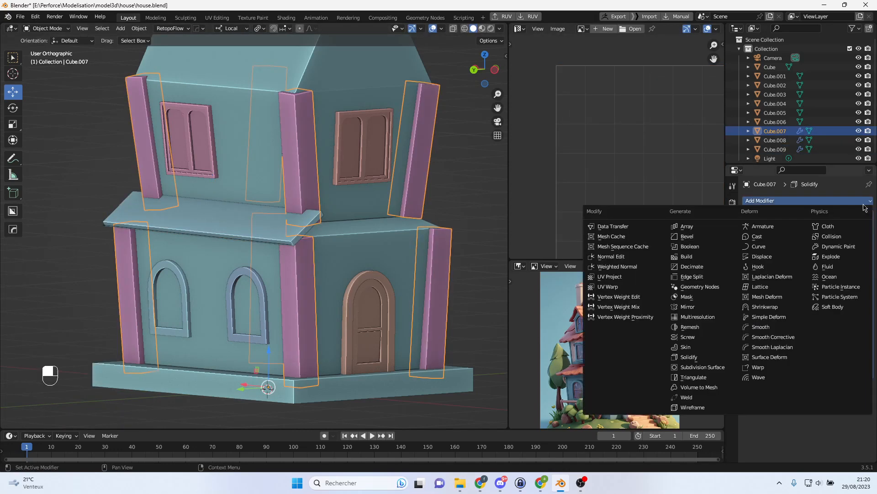
click(695, 241)
scroll(338, 276, up, 8)
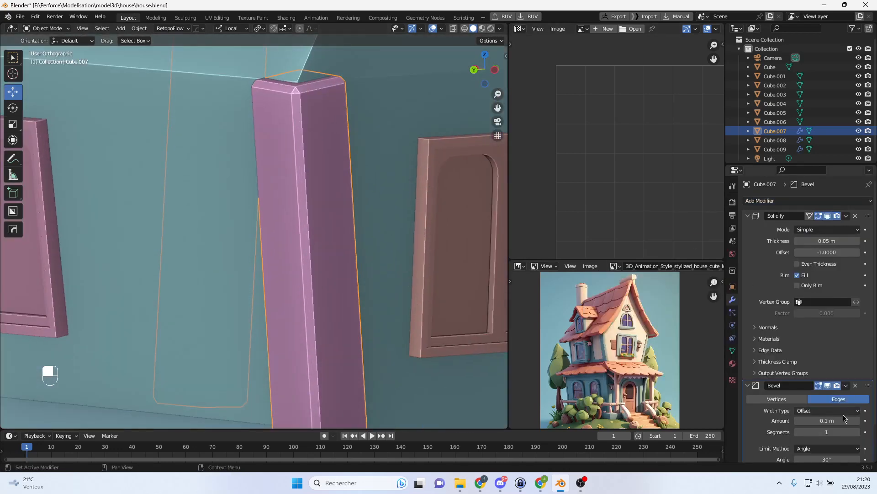
click(857, 432)
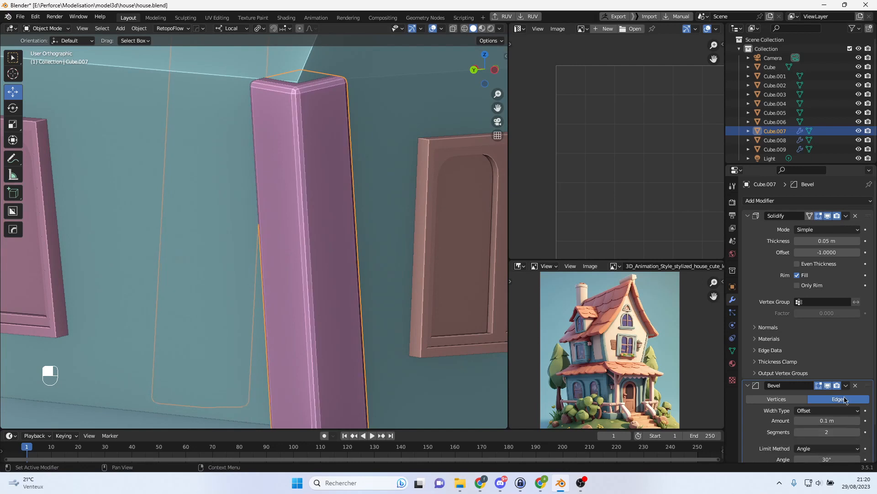
click(827, 420)
key(Return)
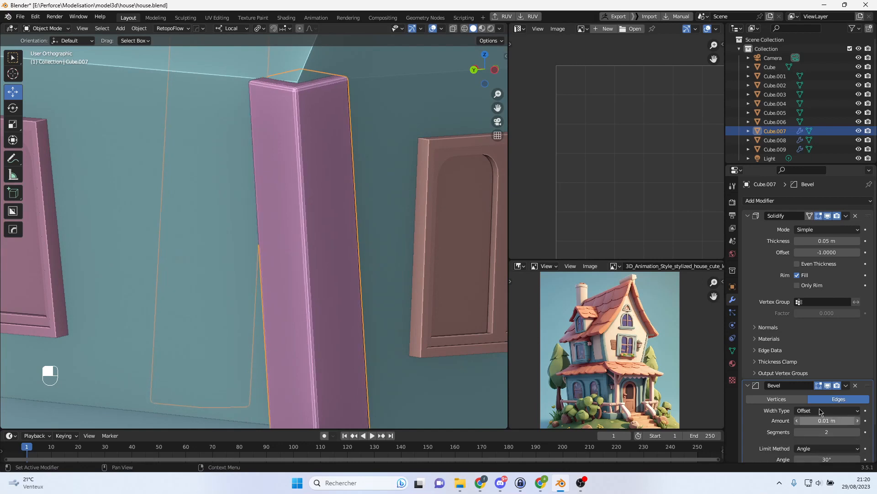
- Shade the pillars smooth with Auto Smooth enabled at 30°
right_click(207, 210)
click(226, 170)
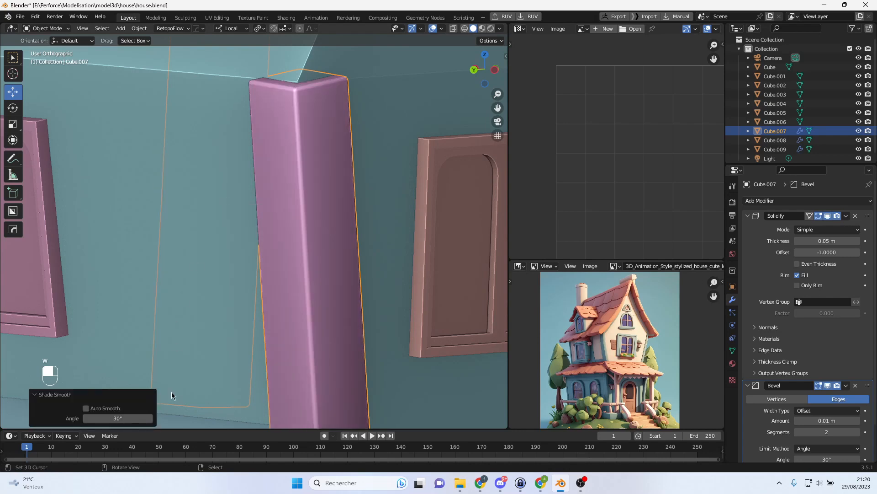
scroll(197, 337, down, 2)
click(86, 407)
scroll(288, 292, down, 3)
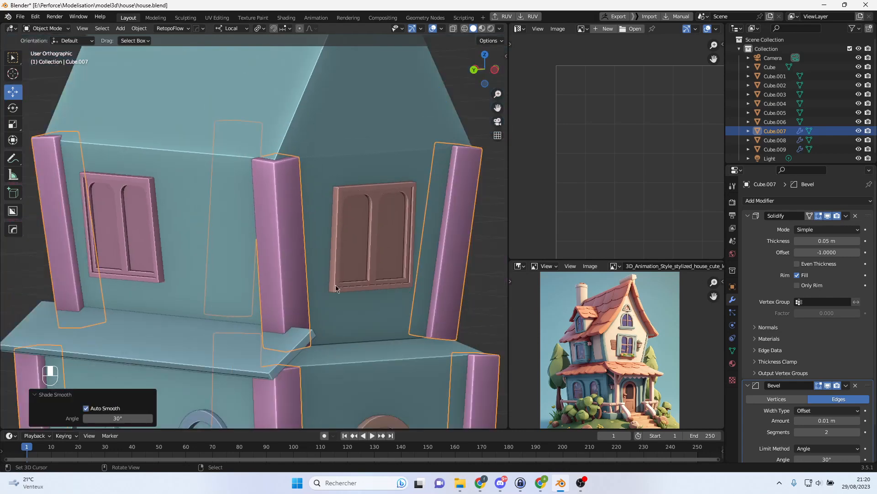
- Select the sloped roof piece over the ledge and turn on X-ray display in the right side view
key(ctrl+KP_3)
scroll(316, 282, up, 3)
key(Tab)
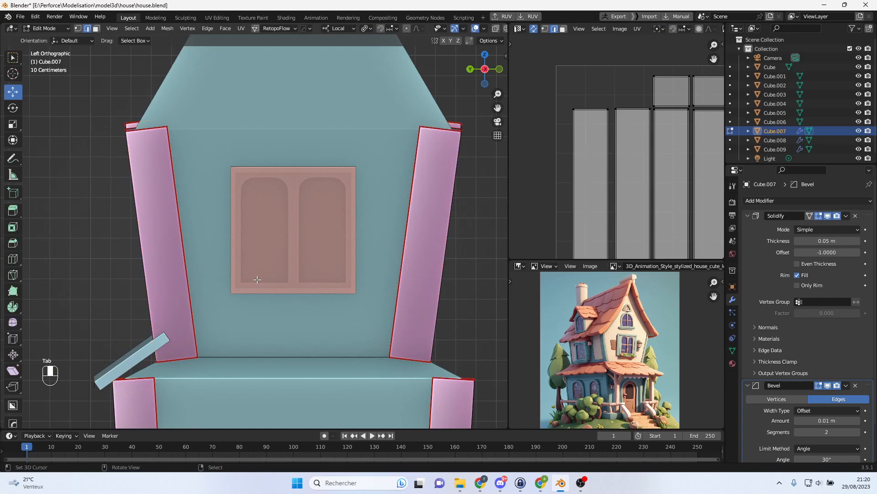
scroll(258, 274, up, 4)
scroll(254, 190, up, 2)
key(Tab)
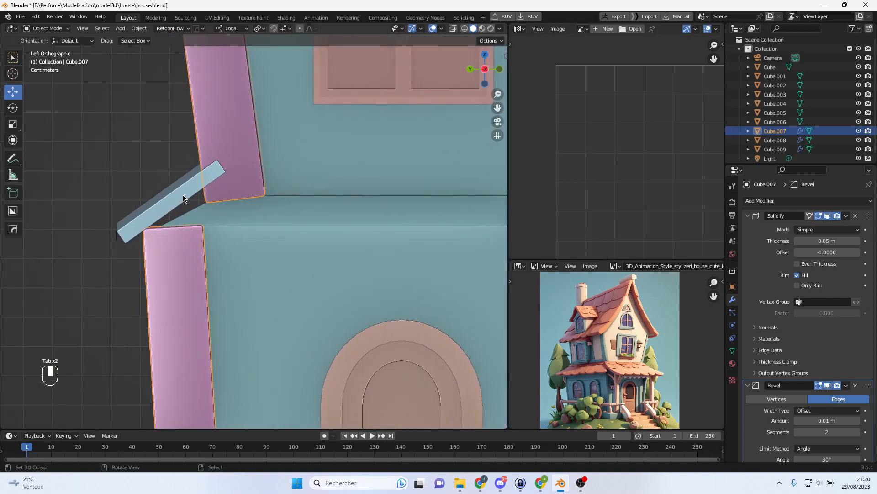
right_click(184, 197)
middle_drag(185, 197, 429, 219)
scroll(244, 199, down, 3)
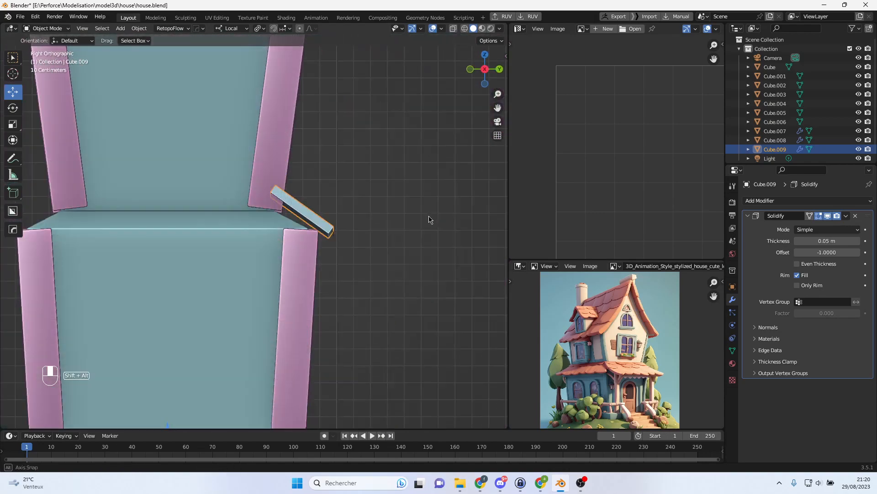
scroll(394, 231, up, 3)
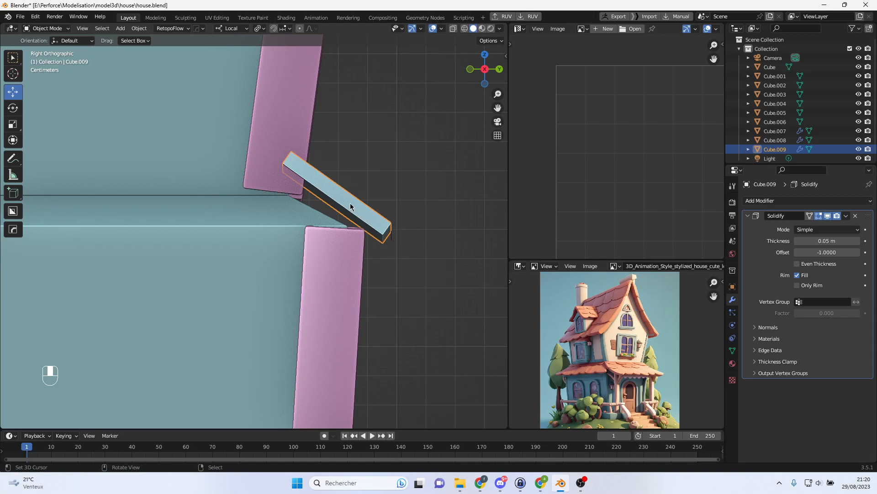
click(454, 30)
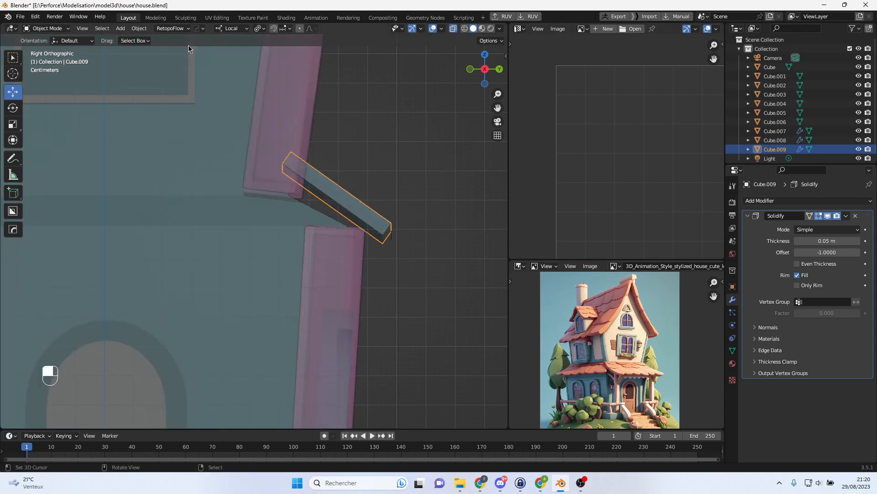
- Open the roof piece's mesh for editing and select its sloped face
key(KP_5)
key(KP_5)
key(Tab)
scroll(358, 153, up, 1)
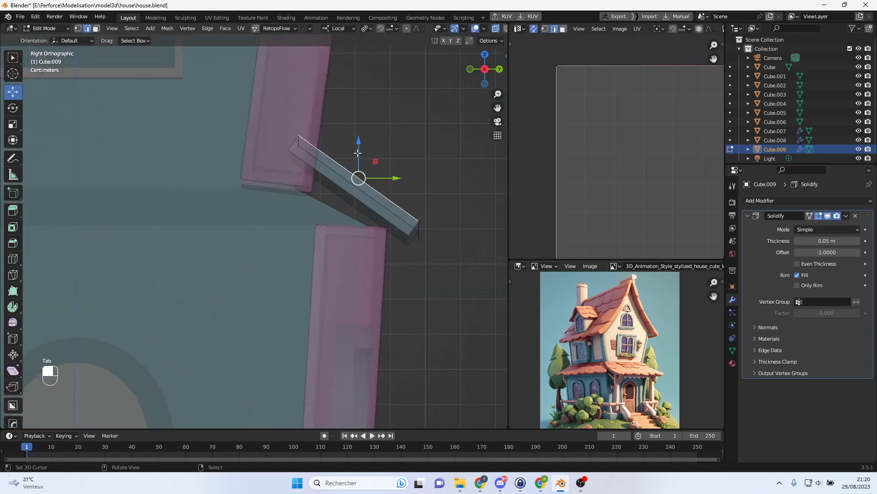
click(96, 29)
click(361, 183)
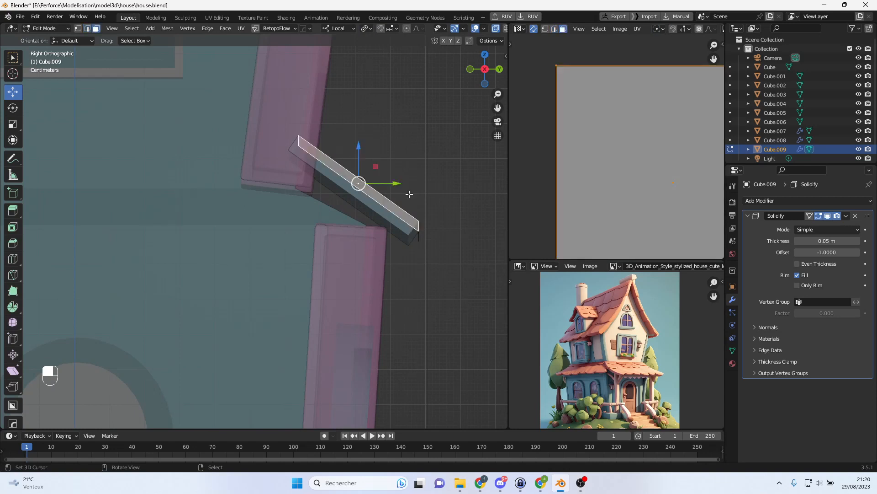
scroll(418, 177, up, 2)
right_click(388, 165)
scroll(412, 179, down, 2)
middle_drag(413, 196, 404, 193)
- Select the two sloped side edges of the roof piece and scale them to 0 along local Z
click(89, 29)
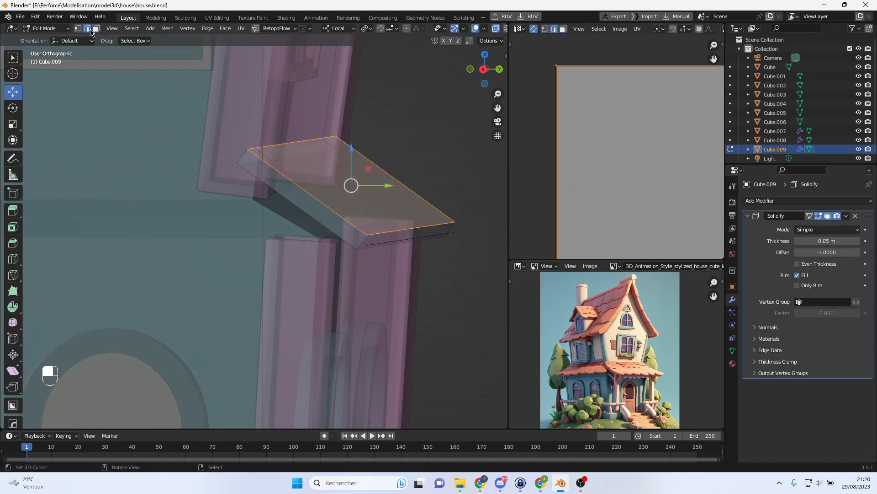
right_click(314, 192)
shift+right_click(386, 170)
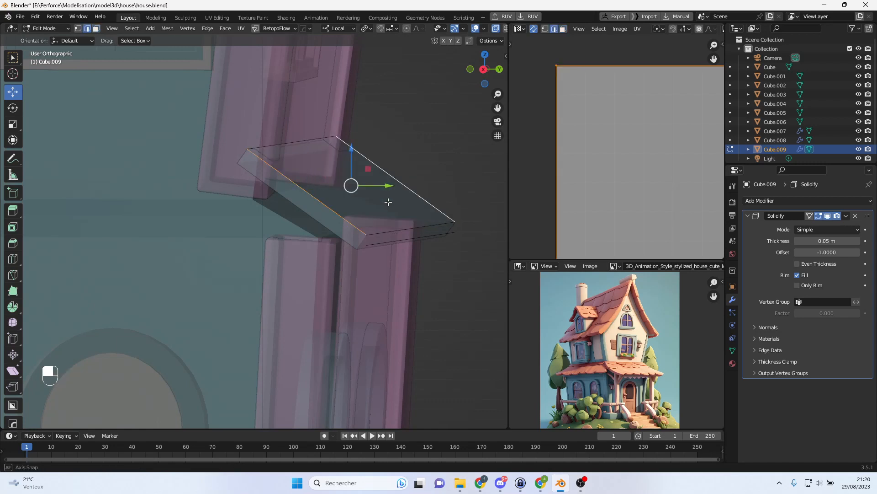
alt+middle_drag(388, 201, 404, 196)
key(s)
key(z)
key(z)
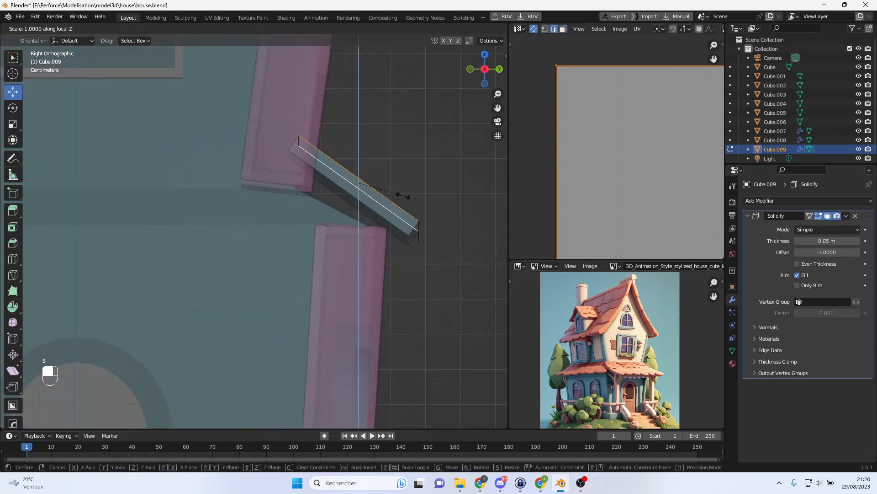
key(0)
key(Return)
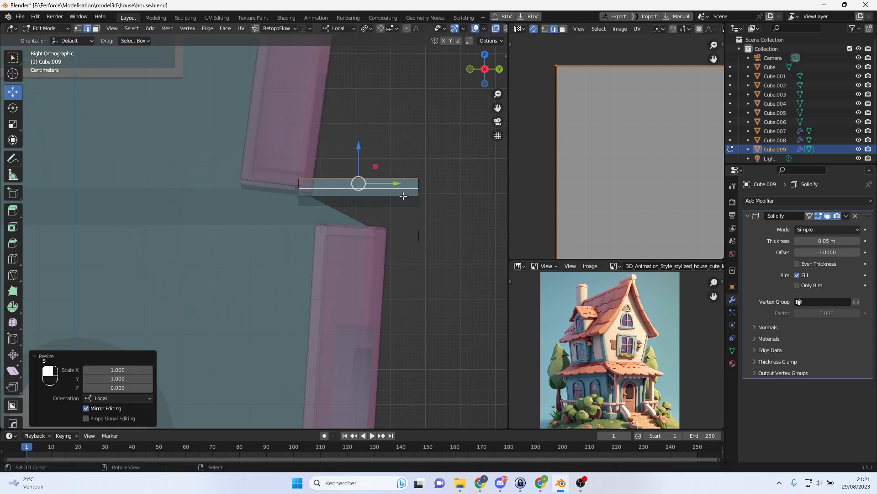
- Rotate the flattened roof piece by 40° in the right side view and turn off X-ray display
middle_drag(396, 195, 398, 203)
key(r)
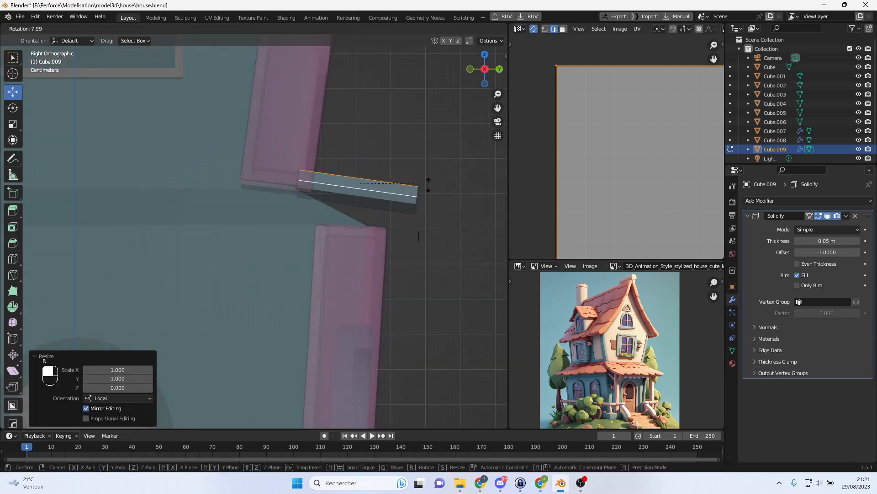
text(40)
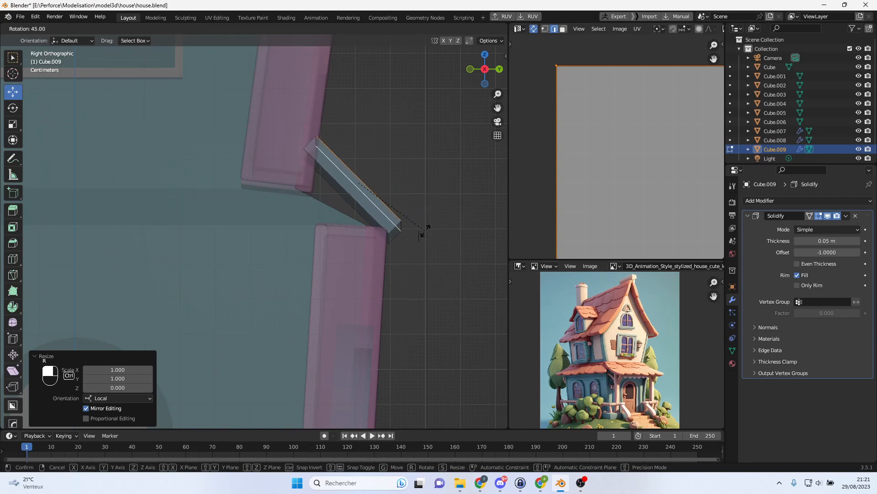
key(Return)
middle_drag(425, 229, 401, 231)
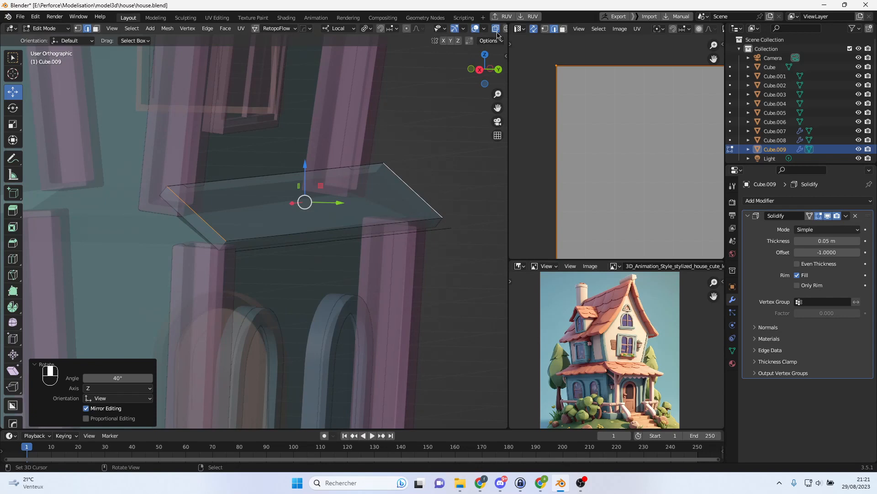
click(497, 31)
middle_drag(321, 213, 337, 226)
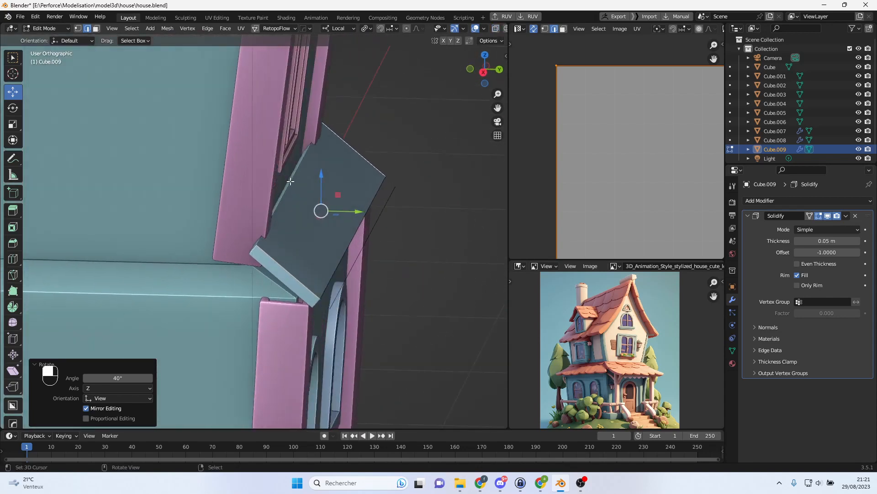
- Shift the roof piece's upper edge inward toward the wall and its lower edge outward and down
click(290, 182)
drag(320, 184, 311, 184)
click(343, 255)
drag(387, 238, 403, 239)
drag(373, 205, 364, 220)
middle_drag(364, 219, 372, 239)
drag(375, 205, 377, 203)
- Set the Solidify thickness of the roof piece to 0.21 m
drag(827, 241, 855, 241)
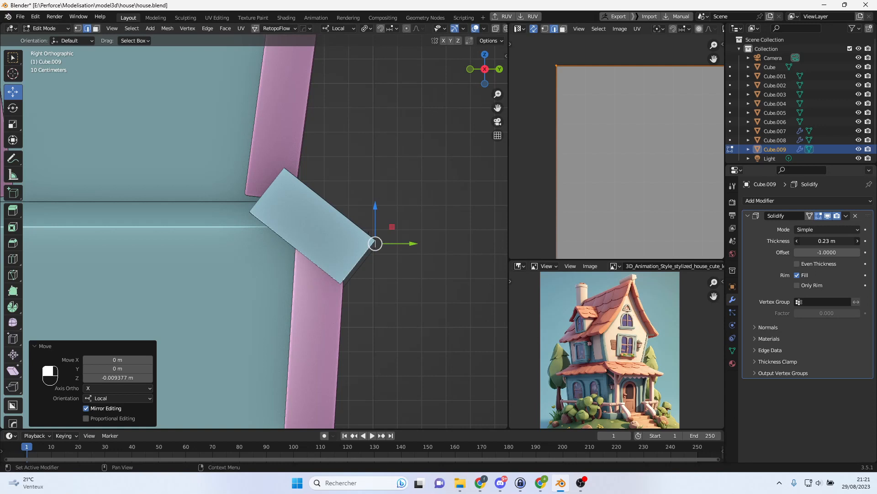
mouse_move(854, 241)
mouse_down()
mouse_move(831, 241)
mouse_move(852, 241)
mouse_up()
middle_drag(473, 228, 450, 235)
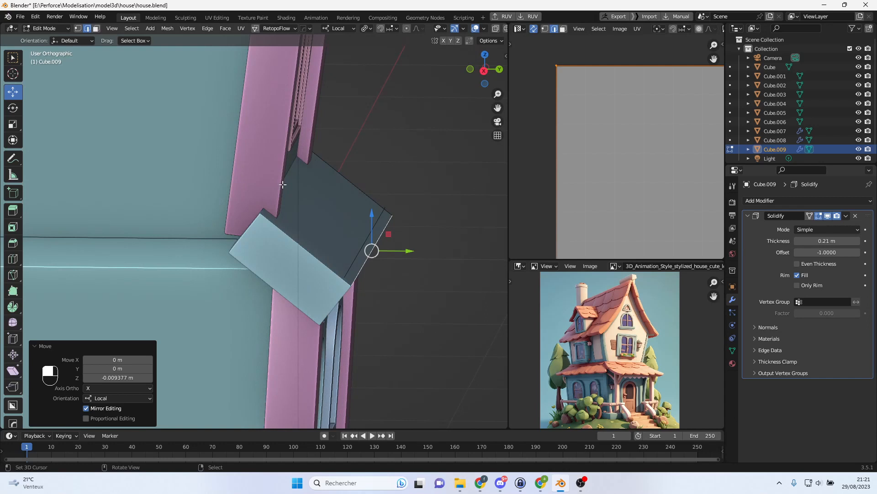
- Move the roof piece's upper edge further into the wall and its lower edge about 0.02 m outward along Y
click(284, 179)
middle_drag(363, 213, 387, 202)
drag(308, 171, 276, 165)
middle_drag(349, 194, 365, 197)
click(370, 243)
alt+middle_drag(382, 243, 388, 243)
drag(408, 242, 415, 242)
middle_drag(415, 243, 266, 255)
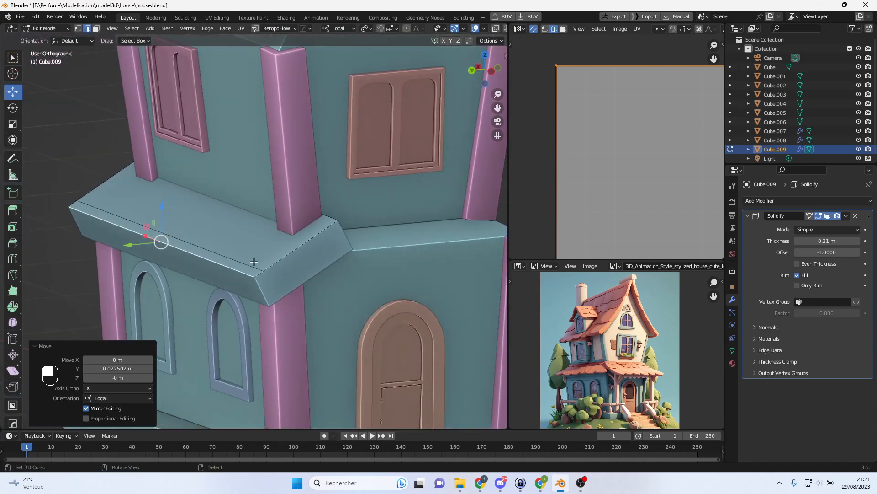
- Raise the outer lower edge of the roof piece slightly along Z
right_click(255, 262)
right_click(252, 263)
key(Tab)
middle_drag(292, 248, 416, 247)
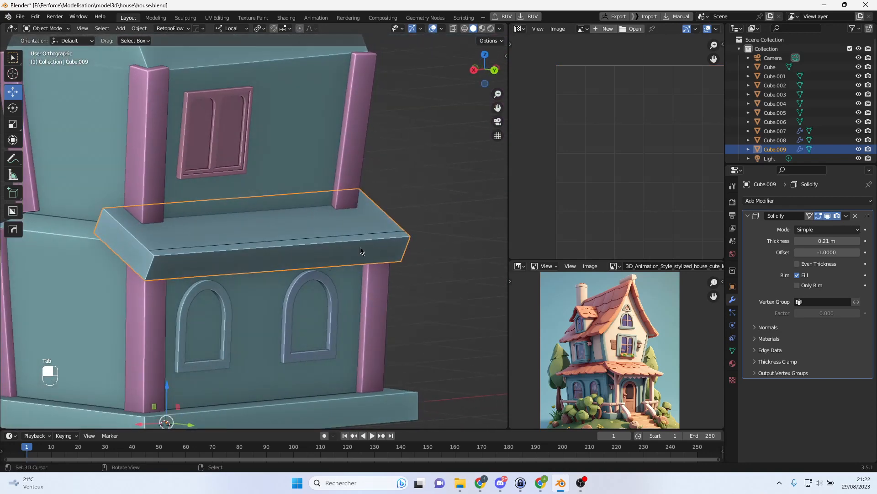
key(Tab)
drag(281, 212, 284, 206)
- Symmetrize the whole roof piece across to the opposite side of the house
middle_drag(332, 232, 177, 243)
key(Tab)
scroll(381, 238, down, 2)
key(Tab)
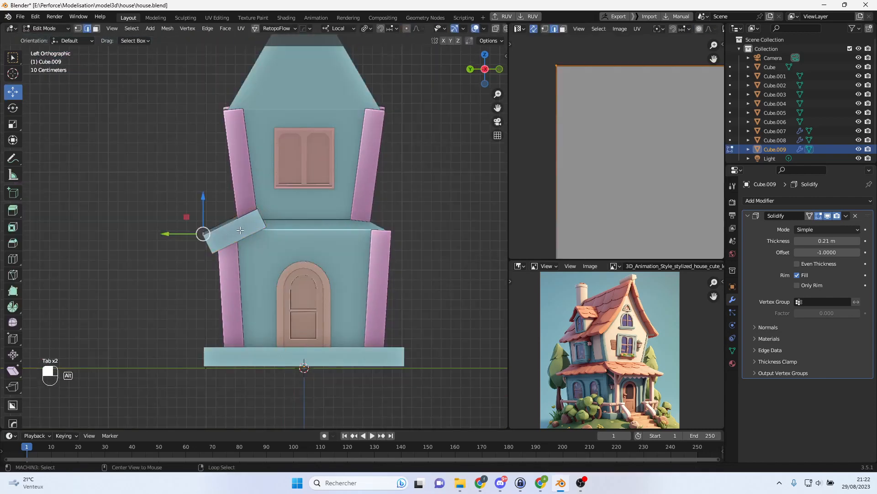
key(a)
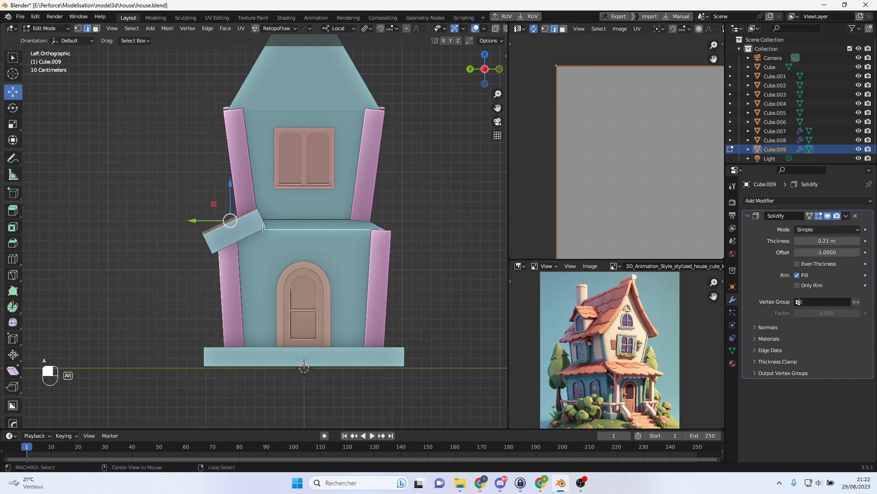
key(alt+x)
key(Tab)
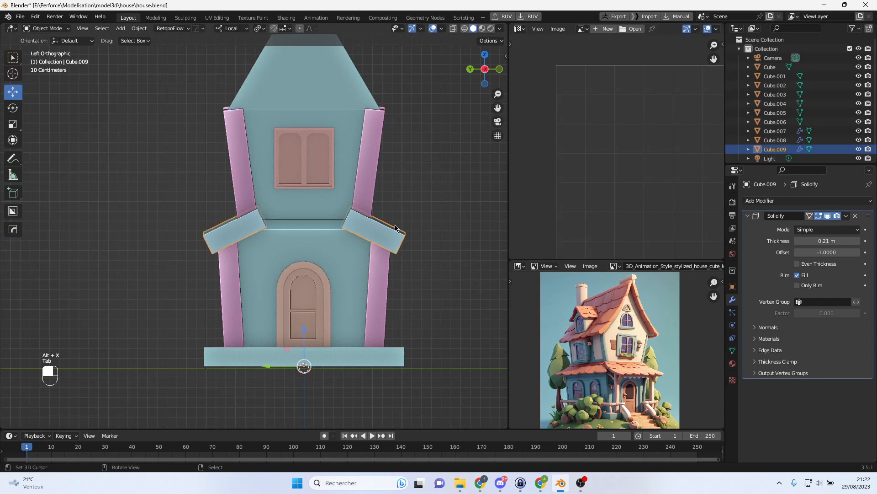
- Duplicate one ledge roof face and place the copy about 1.35 m higher, above the upper-storey pillars
key(Tab)
middle_drag(264, 253, 229, 257)
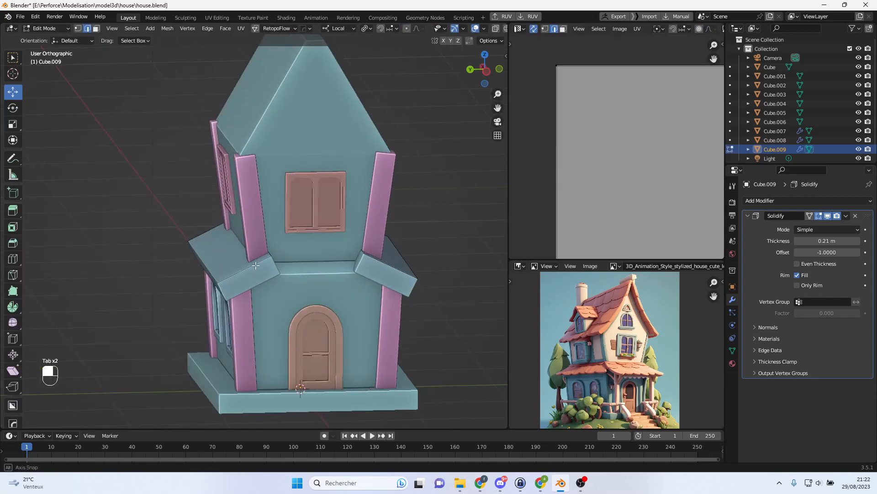
click(97, 28)
click(233, 262)
alt+middle_drag(233, 262, 314, 261)
key(shift+d)
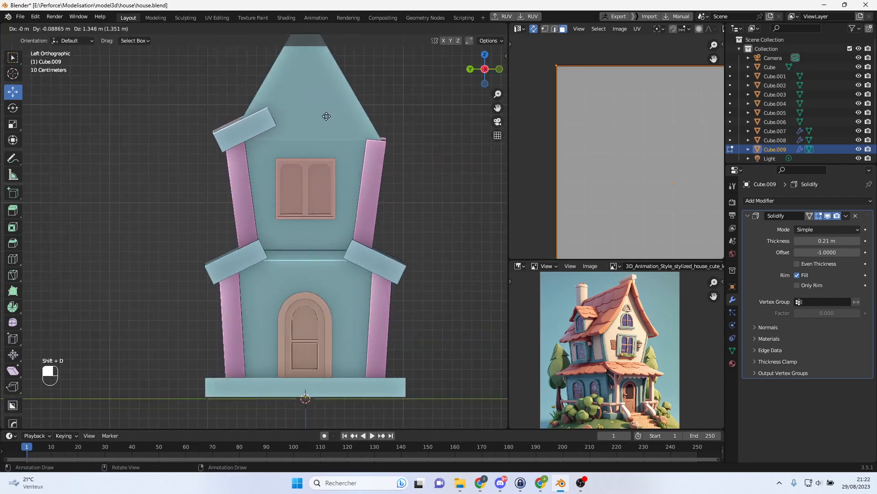
click(326, 117)
key(Tab)
key(Tab)
middle_drag(306, 93, 275, 104)
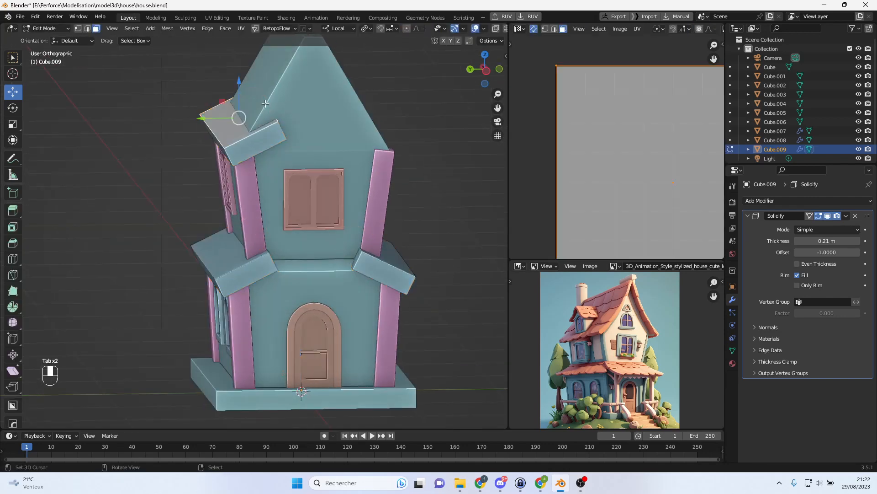
- Move the copied face's upper edge about -0.37 m in Y and 1.09 m in Z to reach the roof's peak
key(2)
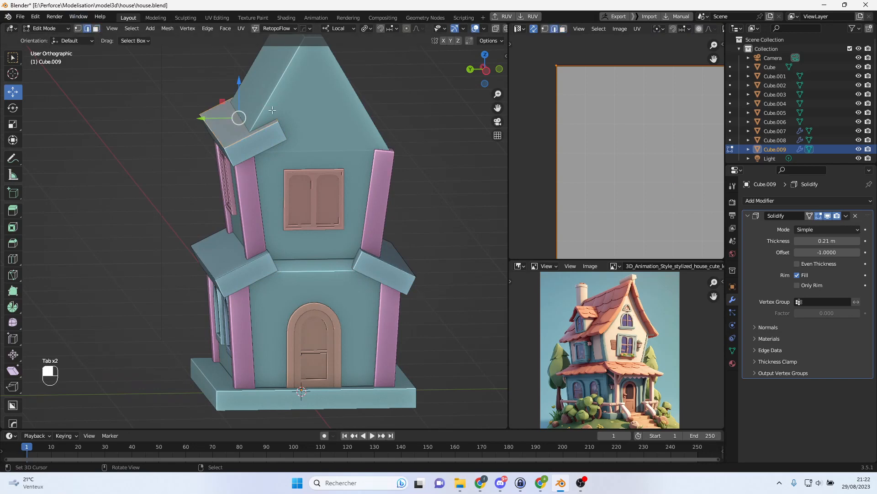
right_click(276, 118)
alt+middle_drag(331, 112, 322, 166)
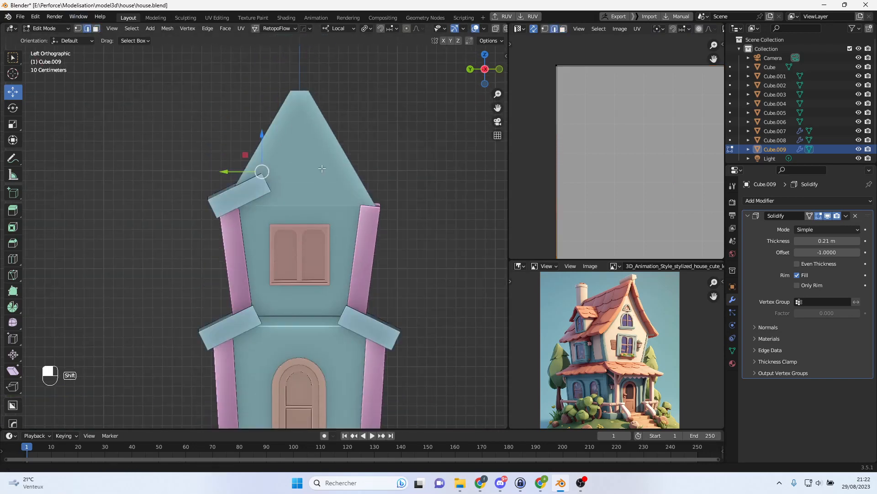
key(g)
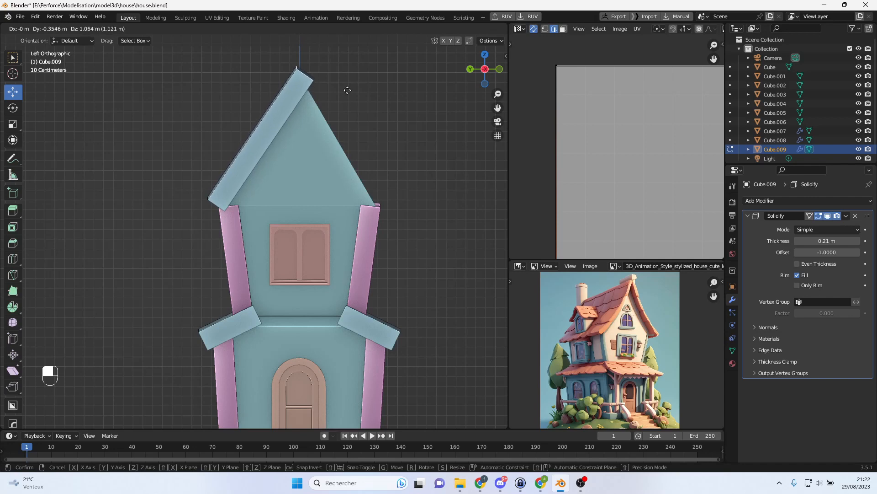
click(349, 88)
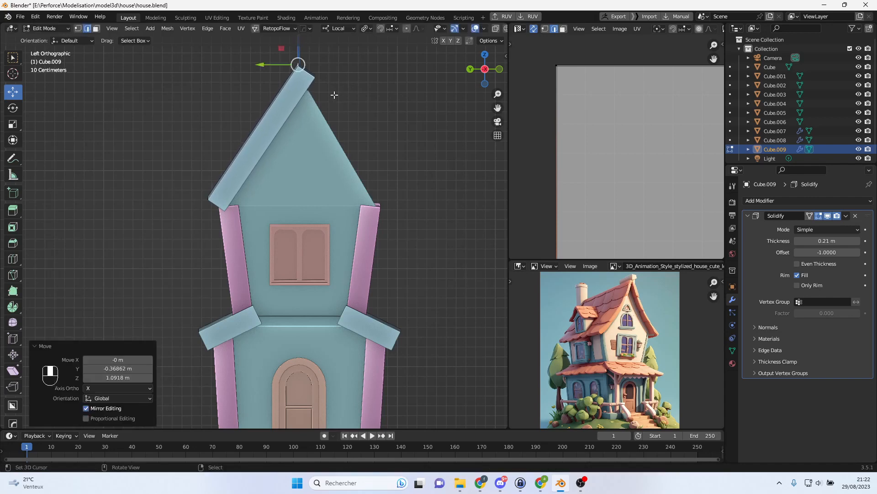
- Move the main roof panel's lower edge about -0.08 m in Y and -0.11 m in Z onto the pillar top
shift+middle_drag(241, 178, 276, 195)
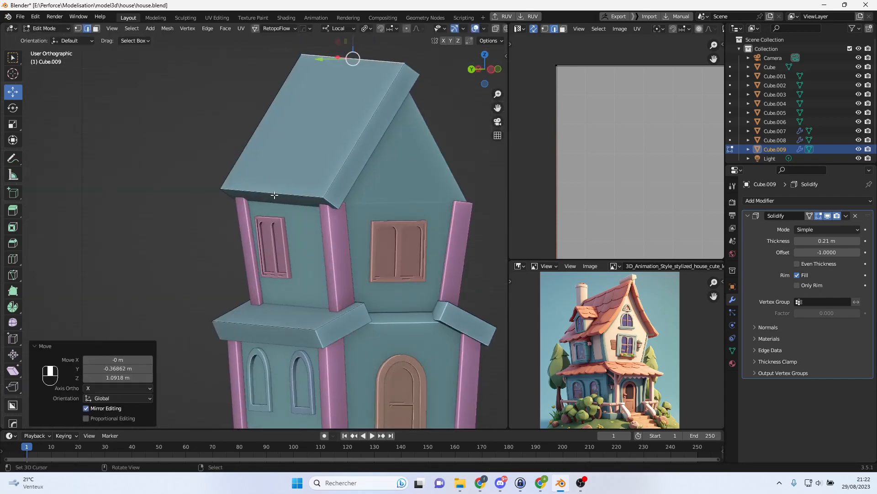
right_click(277, 195)
key(ctrl+KP_3)
scroll(284, 192, up, 4)
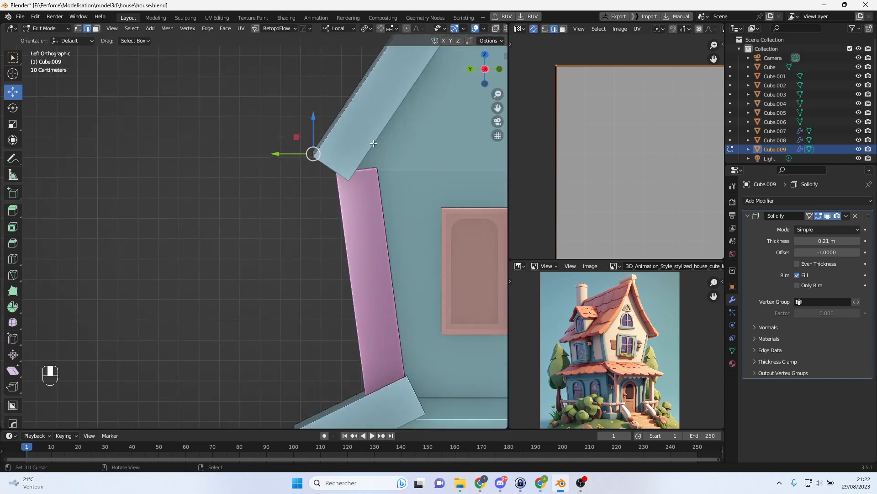
key(g)
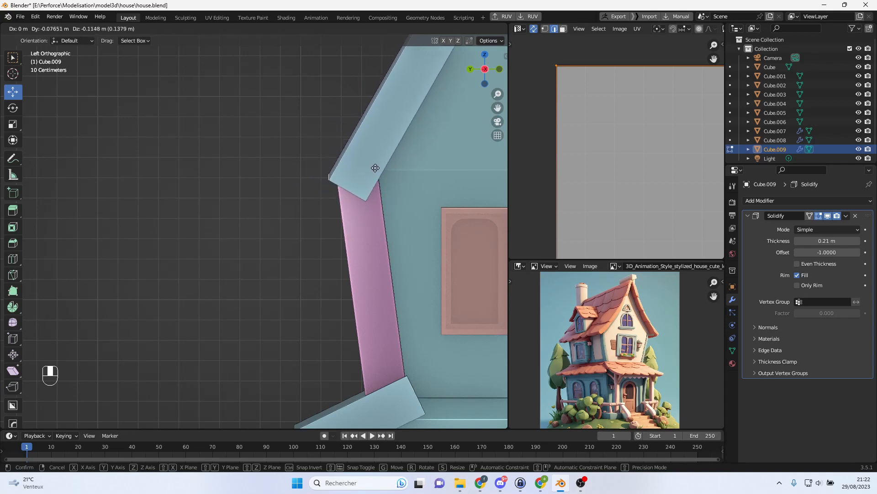
click(375, 167)
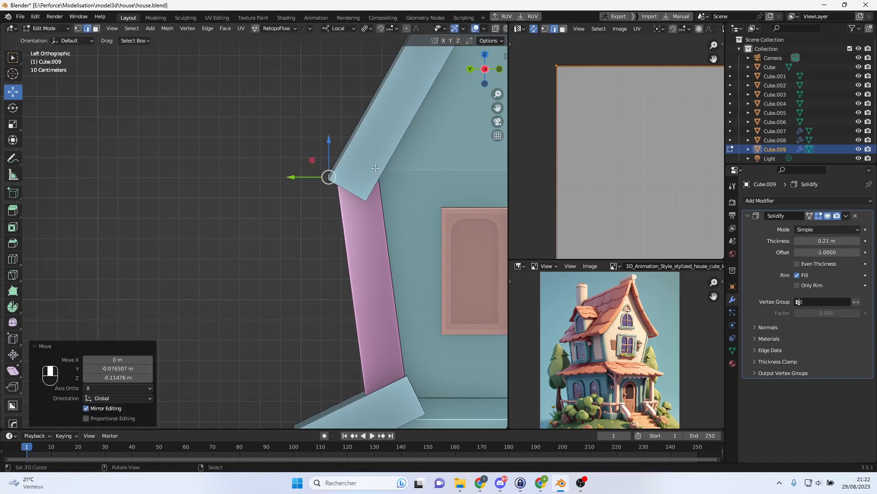
- Add one centred horizontal loop cut across the main roof panel
scroll(368, 171, down, 3)
scroll(358, 180, up, 2)
mouse_move(357, 180)
middle_down()
mouse_move(385, 163)
mouse_move(349, 177)
middle_up()
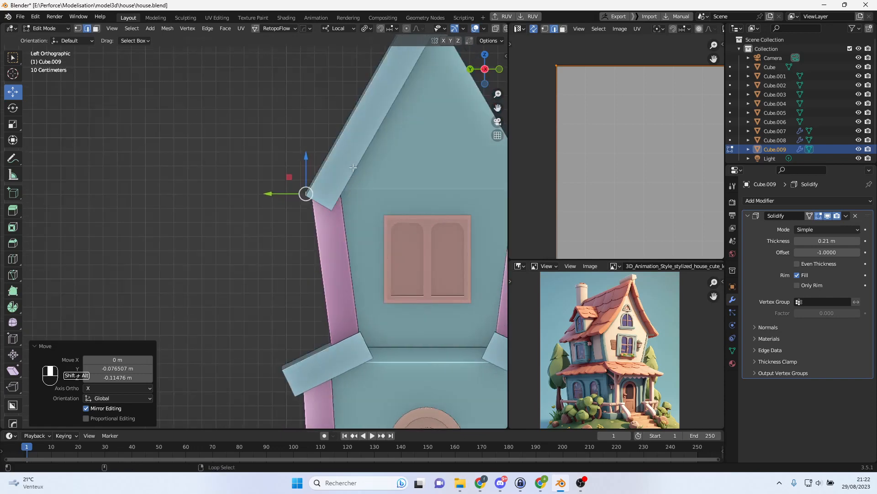
middle_drag(353, 111, 361, 115)
key(ctrl+r)
click(353, 142)
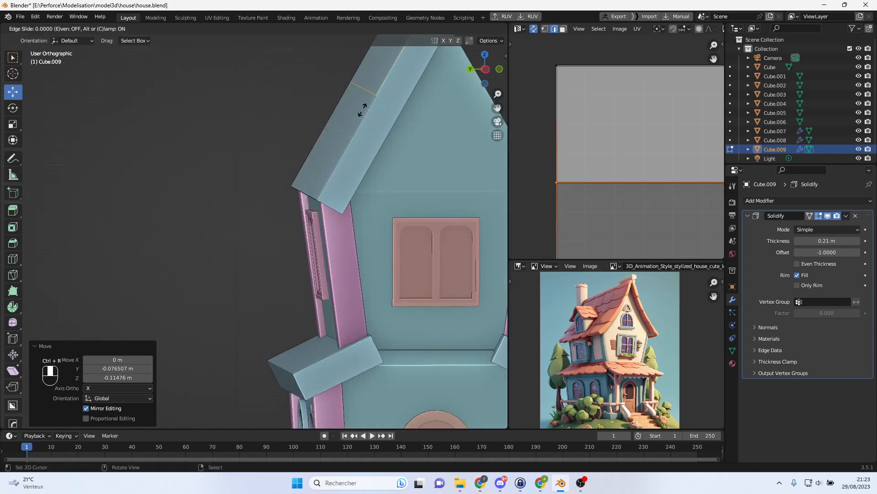
click(350, 153)
alt+middle_drag(364, 157, 327, 170)
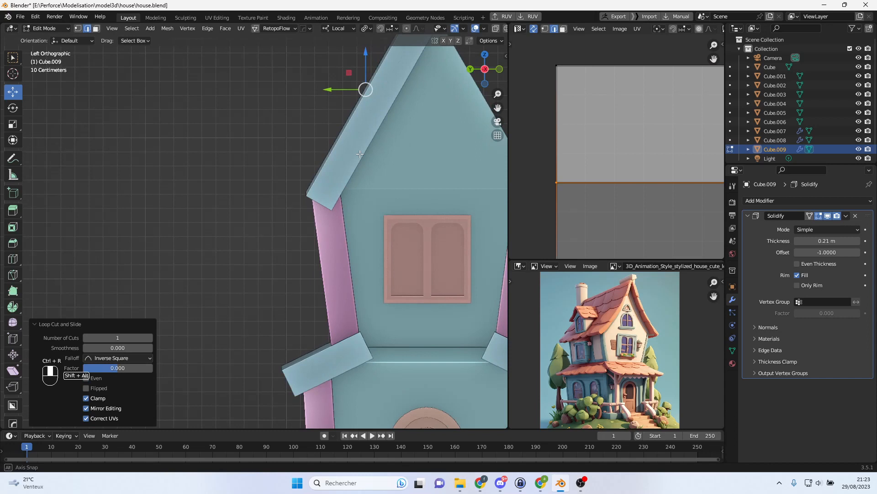
- Move the main roof panel's lower edge outward and slightly up in the left side view so the slope flares at the eave
right_click(305, 190)
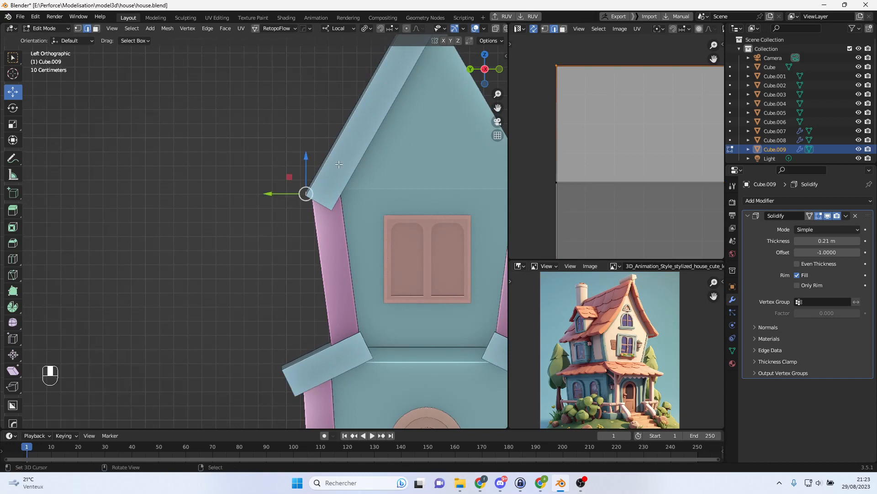
key(g)
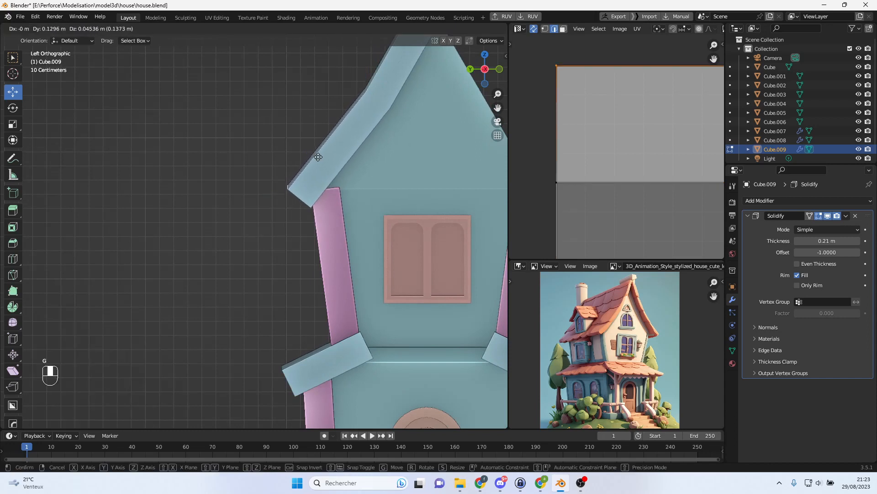
click(320, 159)
key(Tab)
- Select the top edges of the upper pillars along the main roof side and raise them into the roof panel
click(338, 198)
key(Tab)
alt+click(336, 190)
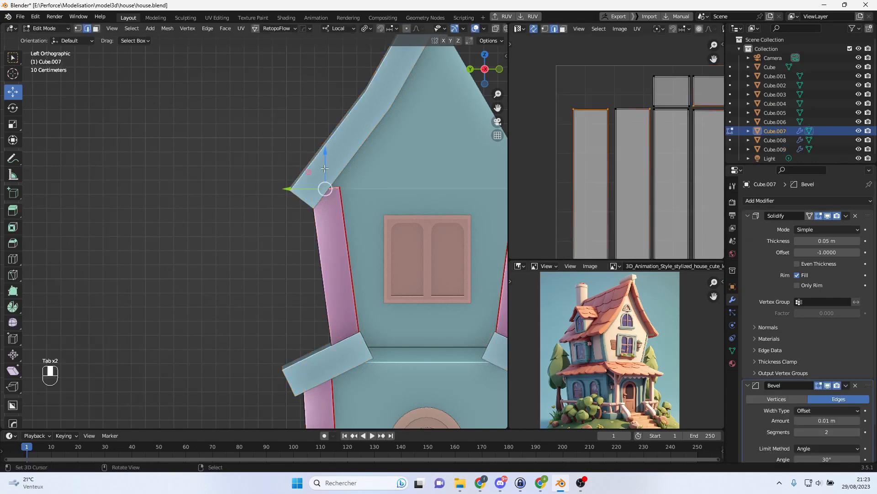
middle_drag(357, 182, 505, 192)
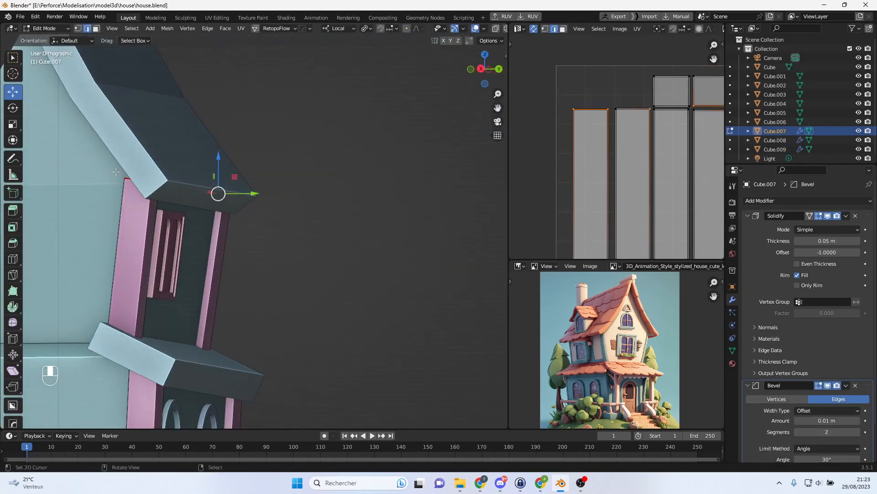
alt+shift+right_click(132, 179)
alt+middle_drag(183, 166, 207, 157)
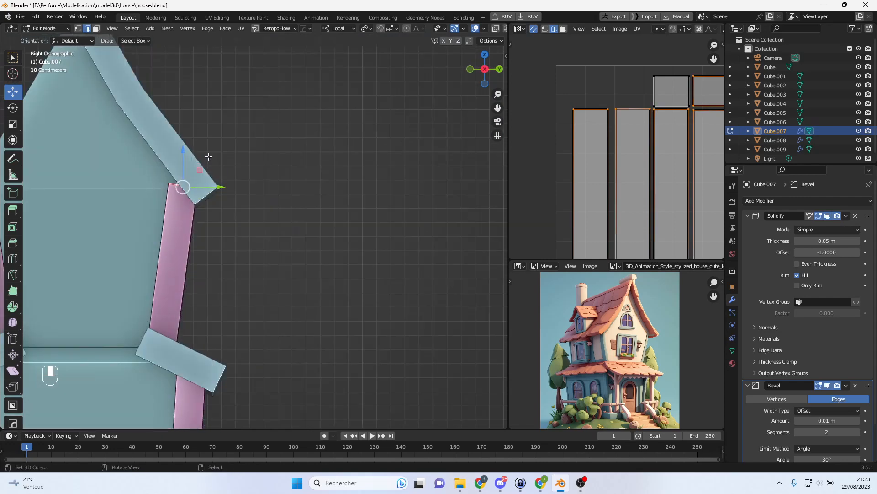
drag(182, 154, 182, 154)
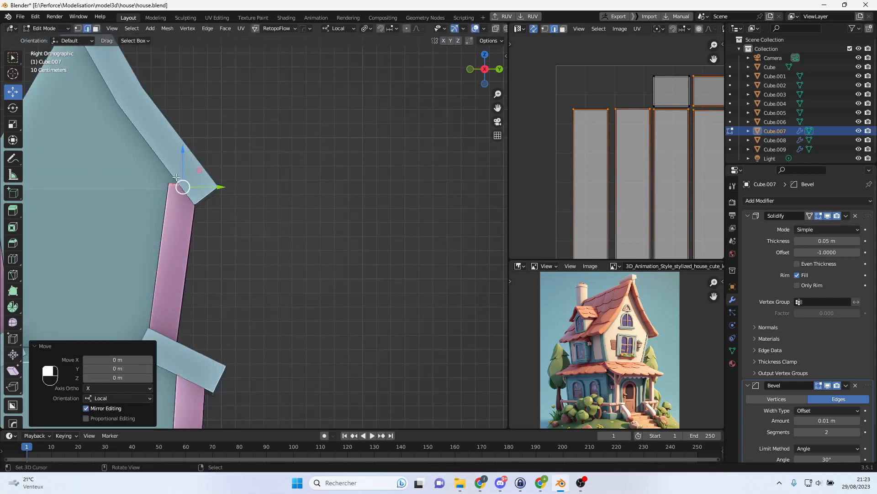
alt+shift+right_click(178, 184)
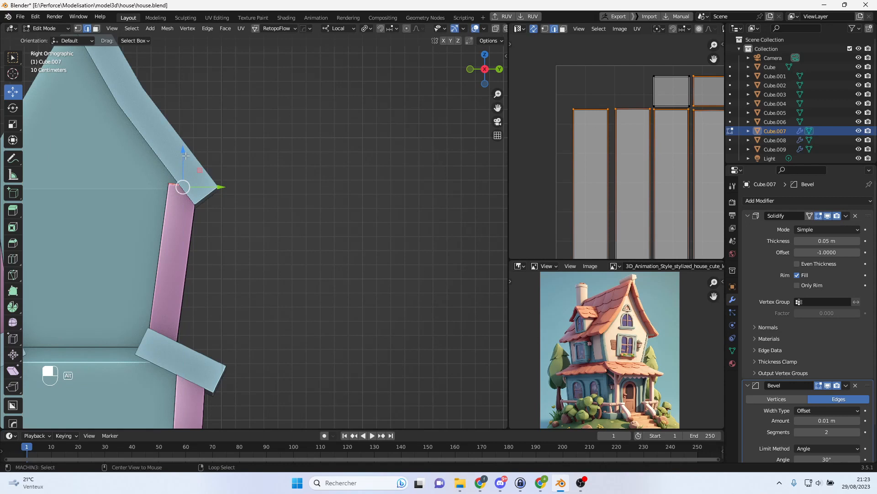
drag(182, 151, 186, 135)
middle_drag(249, 151, 23, 188)
alt+right_click(219, 181)
right_click(213, 191)
middle_drag(236, 168, 292, 187)
- Move the main roof panel's lower edge about 0.03 m outward in Y and slightly up in Z above the pillar
key(Tab)
click(307, 175)
key(Tab)
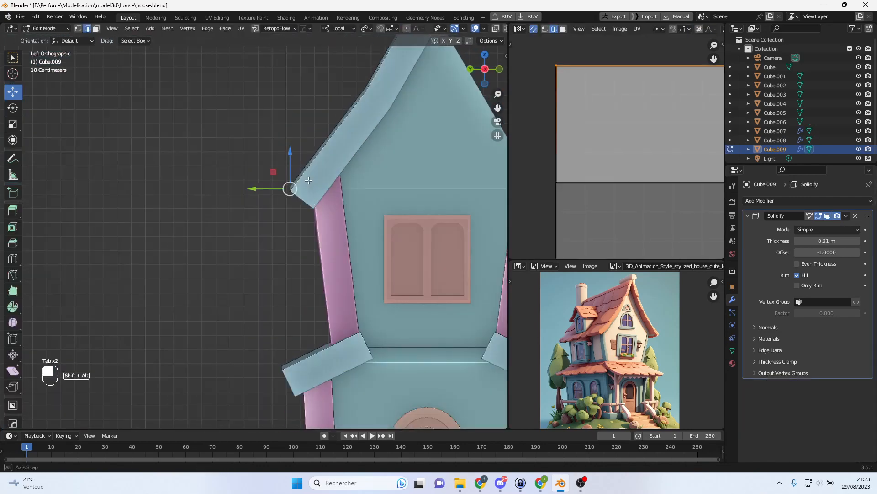
drag(289, 149, 289, 154)
drag(271, 183, 265, 183)
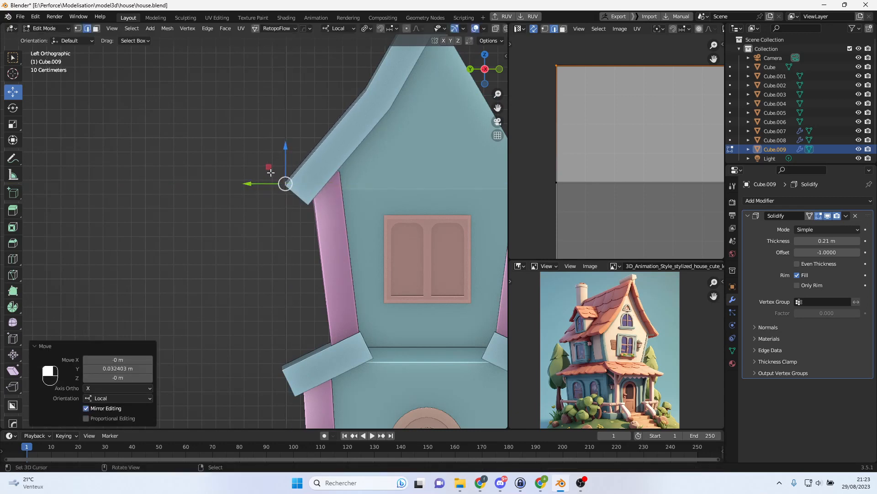
mouse_move(283, 153)
mouse_down()
mouse_move(283, 138)
mouse_move(286, 151)
mouse_up()
- Lower the main roof panel's middle edge about 0.026 m in Z and bevel it 0.48 m wide with 2 segments
middle_drag(349, 110, 380, 101)
right_click(384, 108)
drag(369, 65, 369, 67)
middle_drag(369, 67, 370, 117)
key(ctrl+b)
scroll(418, 96, up, 4)
scroll(422, 91, down, 3)
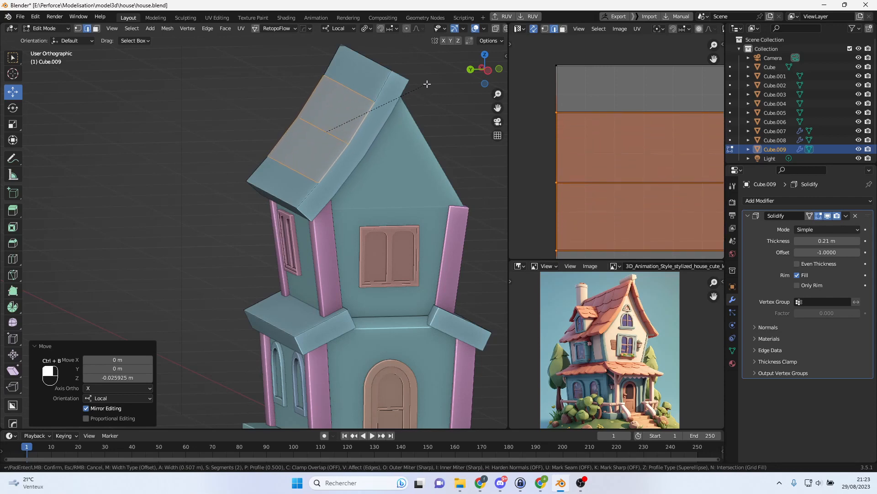
click(425, 85)
alt+middle_drag(425, 85, 331, 180)
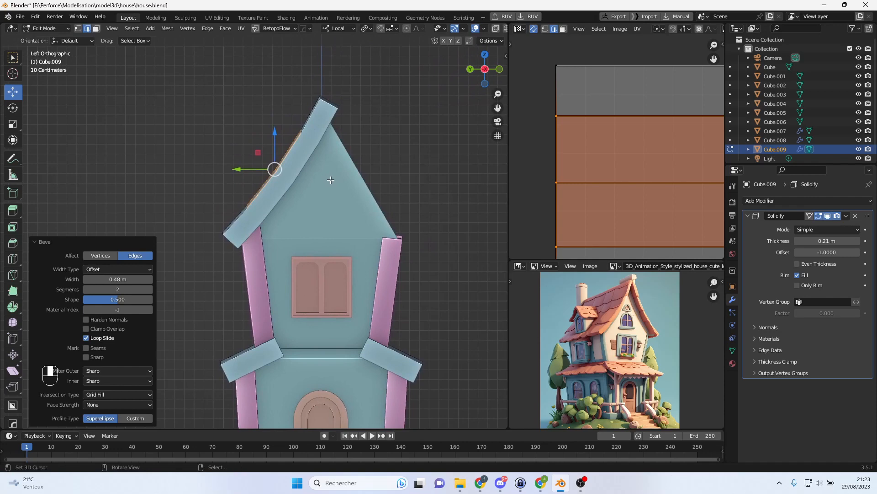
- Symmetrize the bevelled roof panel across Y from + to - and inspect how the two halves meet at the ridge
key(alt+x)
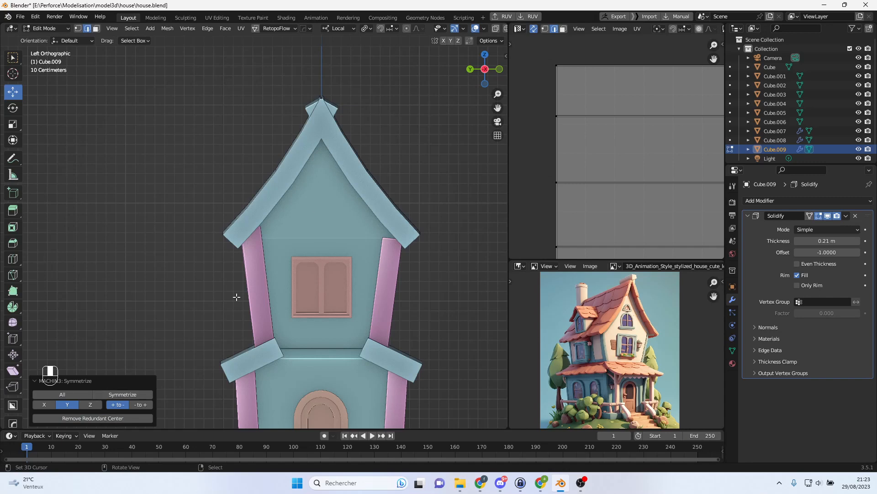
middle_drag(336, 169, 346, 192)
scroll(346, 167, up, 3)
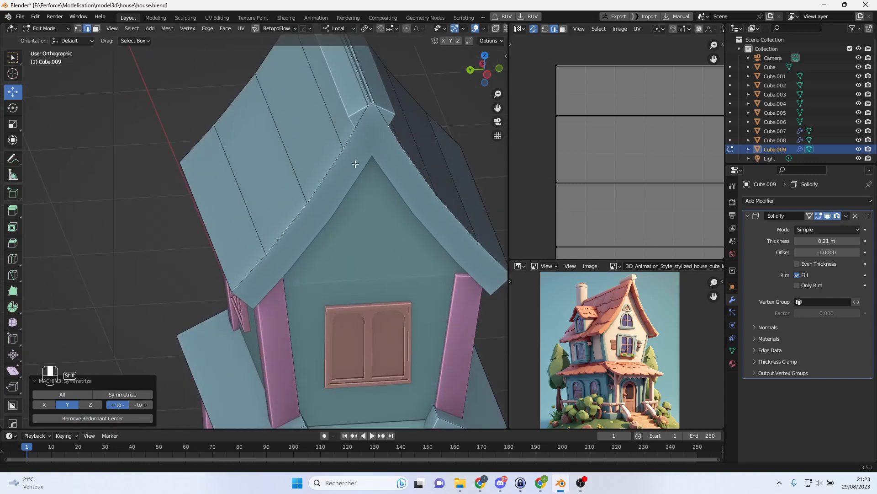
middle_drag(353, 162, 315, 157)
scroll(315, 156, up, 3)
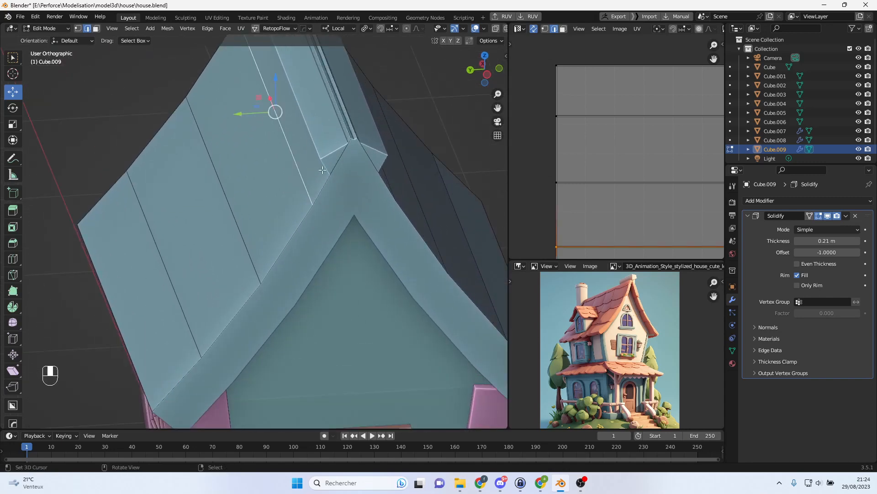
- Undo the roof panel's symmetrize and the bevel on its middle edge
key(ctrl+z)
key(ctrl+z)
key(ctrl+z)
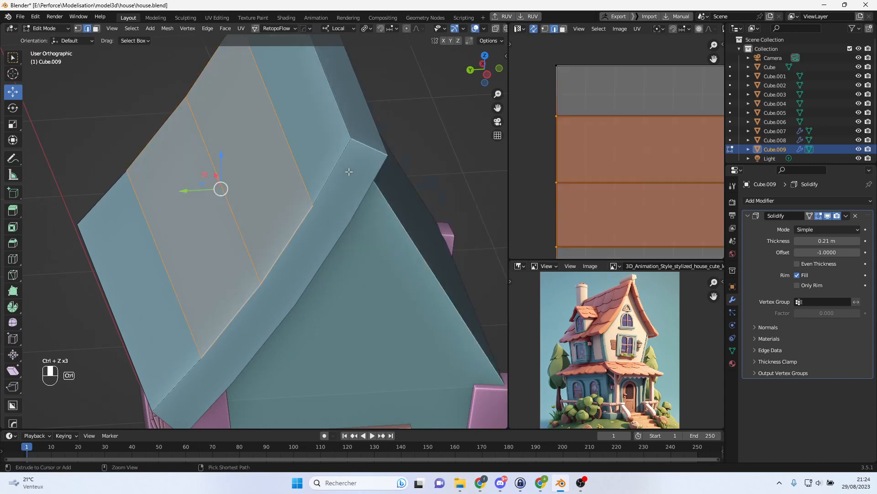
key(ctrl+z)
- Try symmetrizing the unbevelled roof panel across Y, and undo it together with the lowering of the middle edge
middle_drag(323, 211, 318, 203)
key(alt+x)
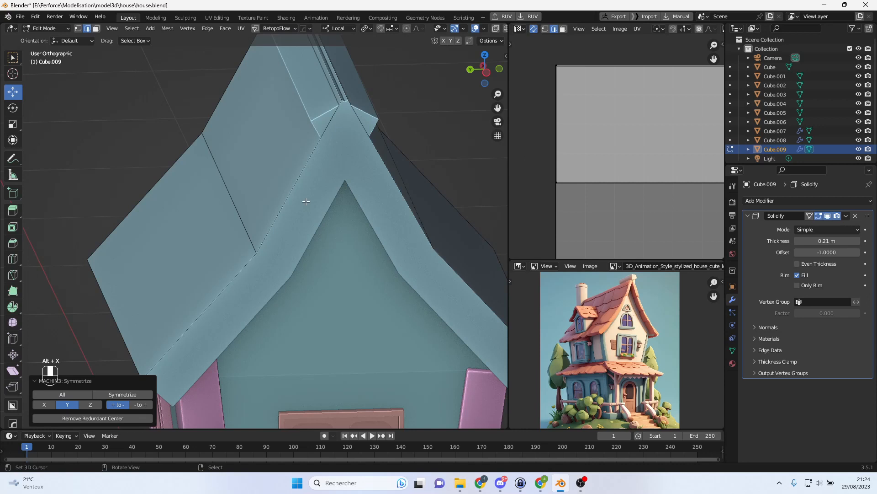
key(ctrl+z)
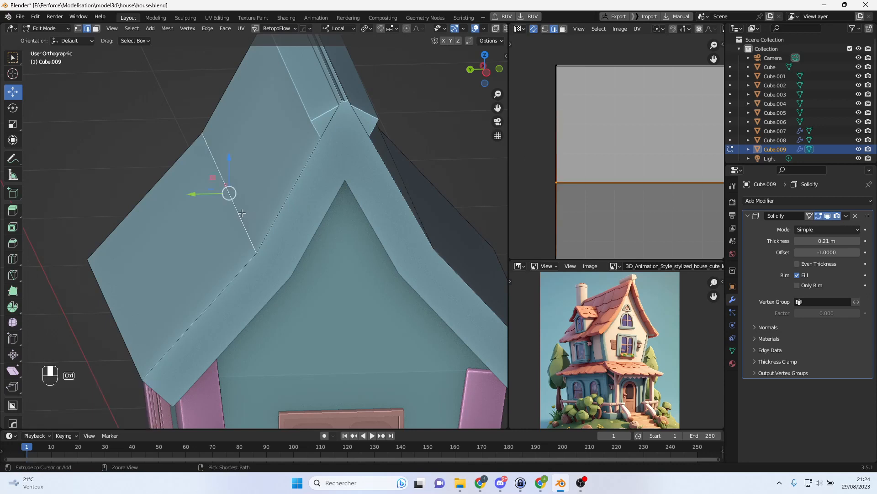
key(ctrl+z)
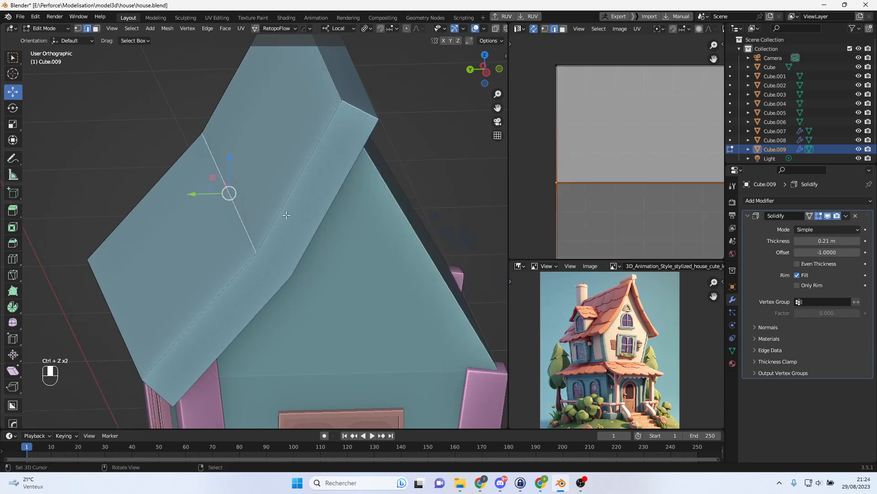
key(ctrl+z)
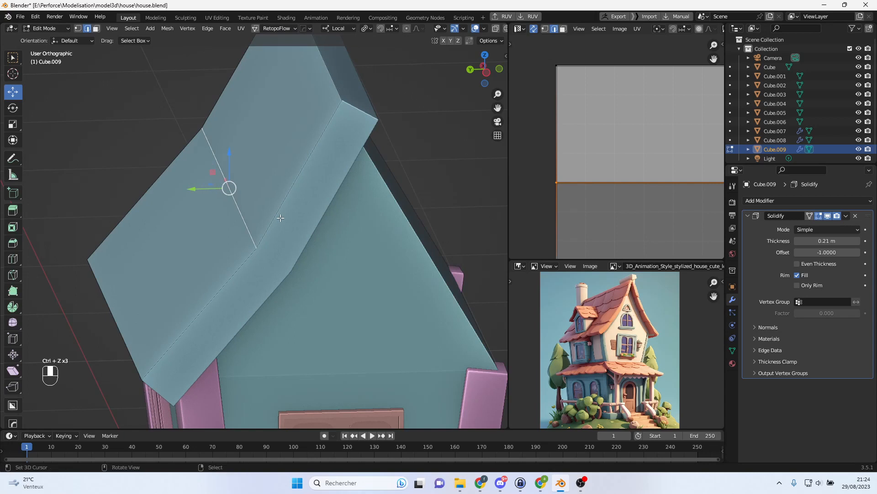
key(ctrl)
key(ctrl+z)
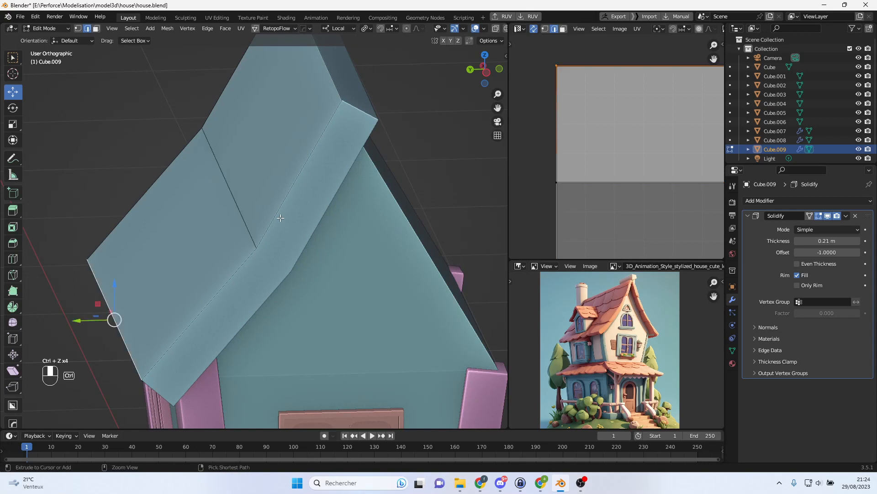
- Move the main roof panel's middle edge about -0.03 m in Z and bevel it 0.511 m wide with 2 segments
alt+right_click(239, 209)
alt+middle_drag(242, 181, 236, 155)
drag(231, 154, 231, 160)
middle_drag(276, 204, 287, 223)
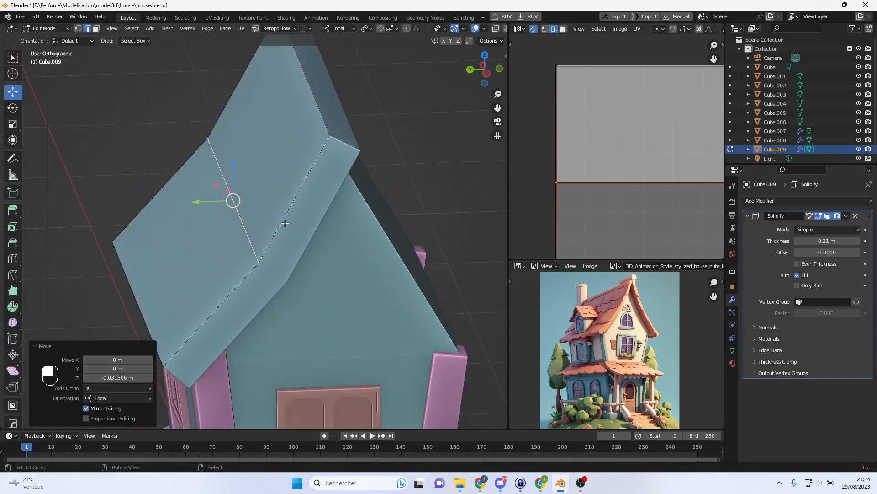
key(ctrl+b)
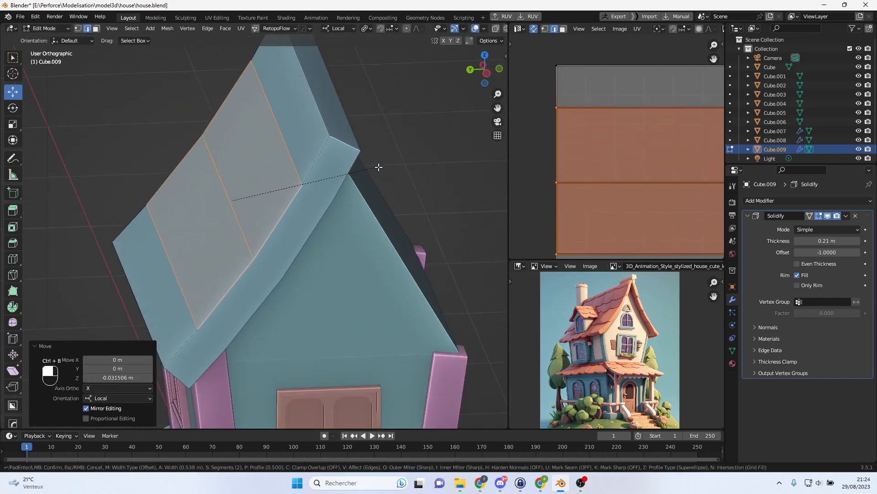
click(377, 168)
alt+middle_drag(373, 169, 325, 205)
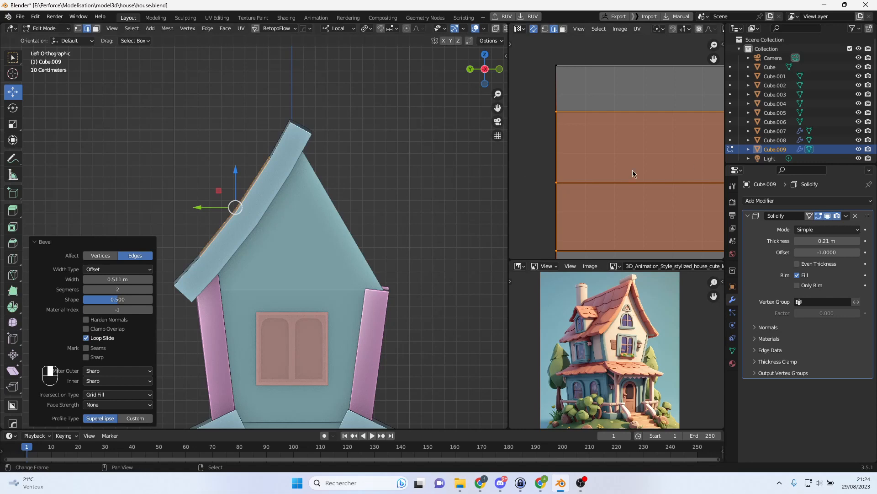
click(846, 216)
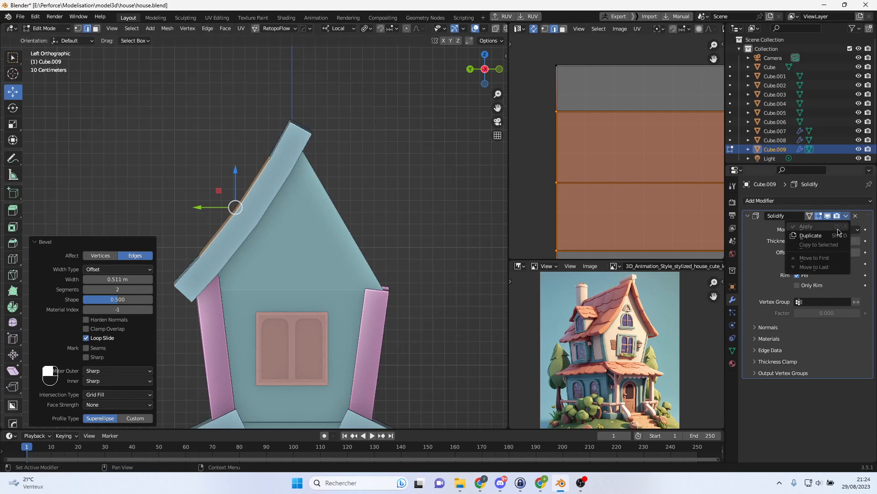
key(Tab)
scroll(281, 172, down, 2)
key(Tab)
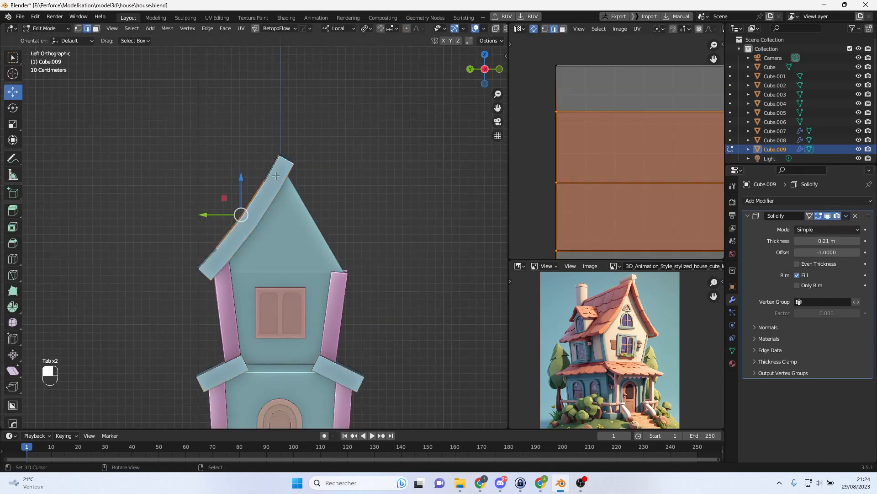
- Separate the whole linked main roof panel into its own object and make it the selected object
right_click(272, 175)
middle_drag(262, 181, 270, 193)
key(ctrl+l)
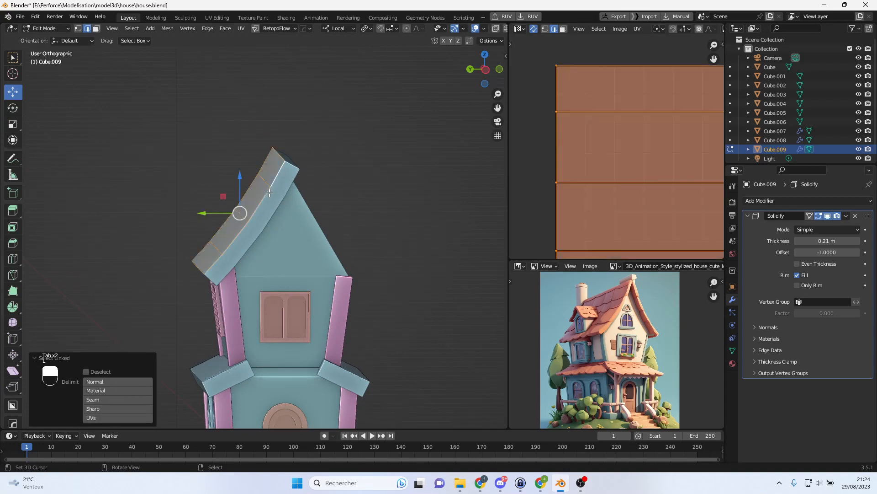
key(p)
click(269, 191)
key(Tab)
key(Tab)
key(Tab)
click(285, 187)
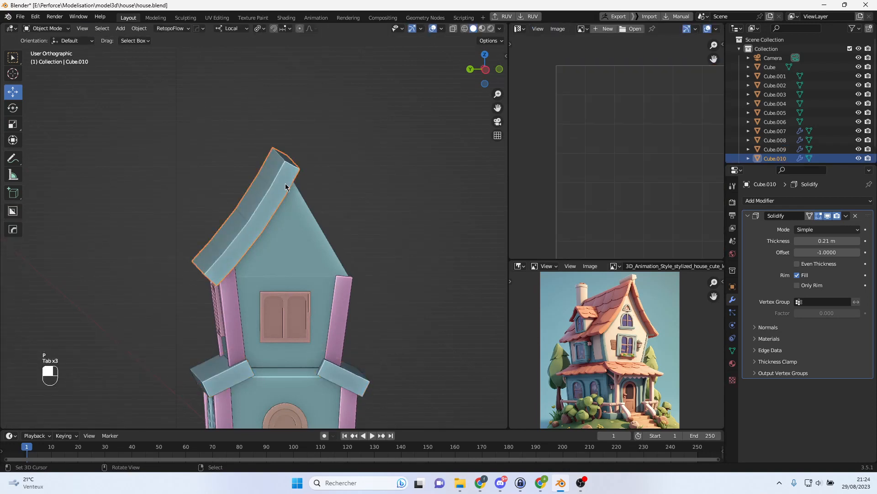
- Apply the Solidify modifier on the separated main roof panel and open its mesh for editing
click(846, 215)
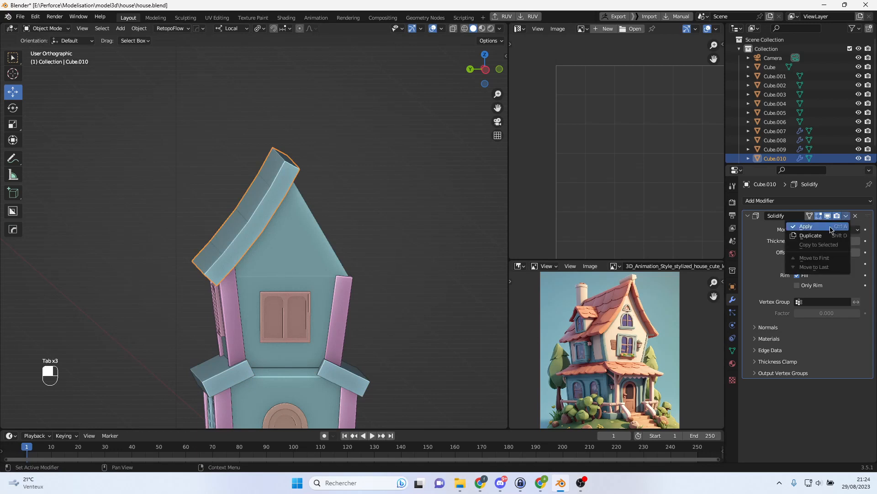
click(804, 223)
key(Tab)
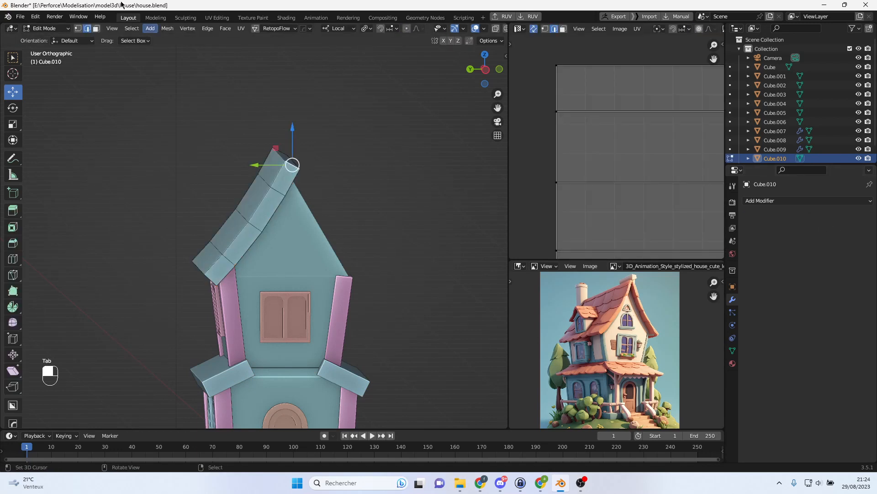
- Select the main roof panel's end face at the ridge and rotate it 52° in the left side view
click(96, 28)
middle_drag(378, 188, 320, 163)
click(272, 170)
click(287, 162)
key(ctrl+KP_3)
scroll(333, 159, up, 4)
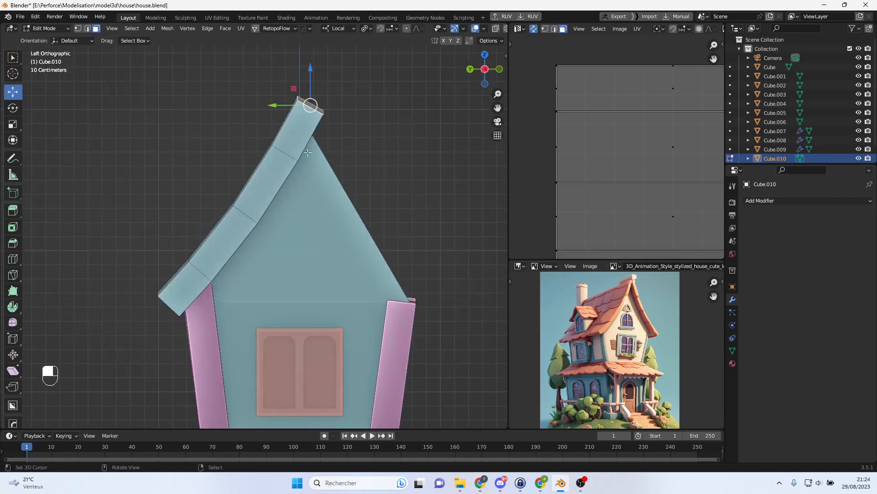
key(r)
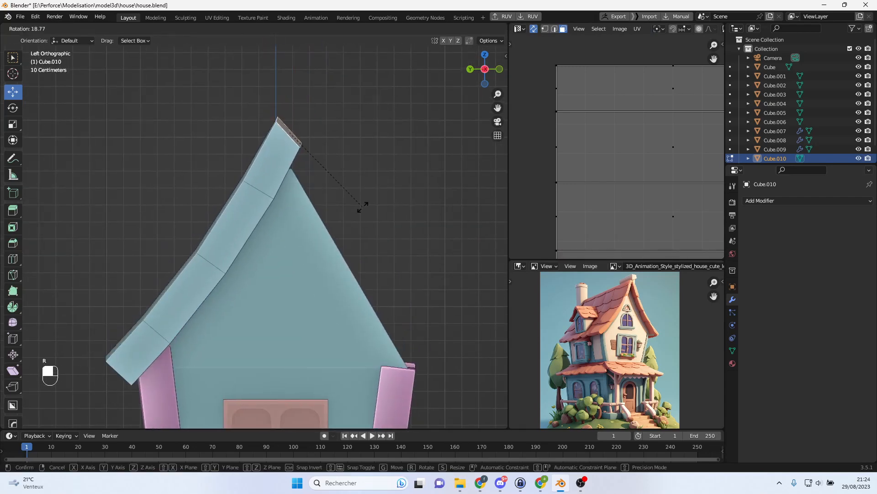
click(306, 219)
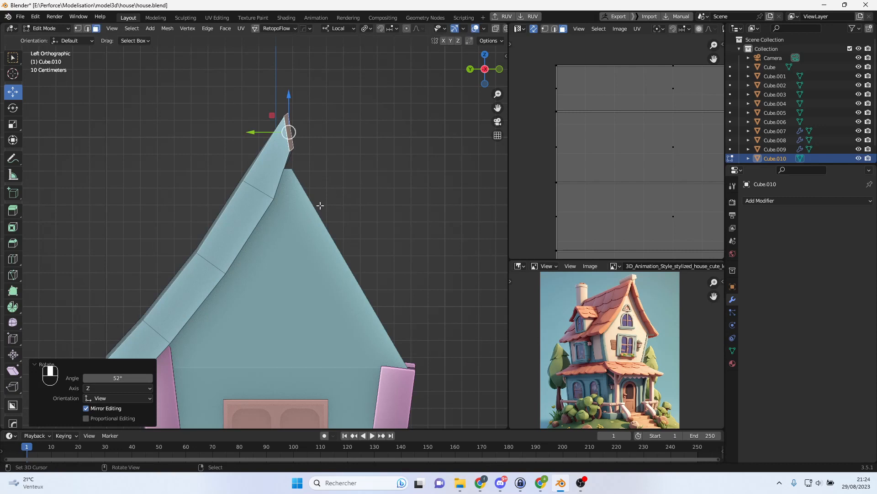
- Flatten the ridge end face into a vertical plane by scaling it to 0 along local Y
key(s)
key(y)
key(y)
key(0)
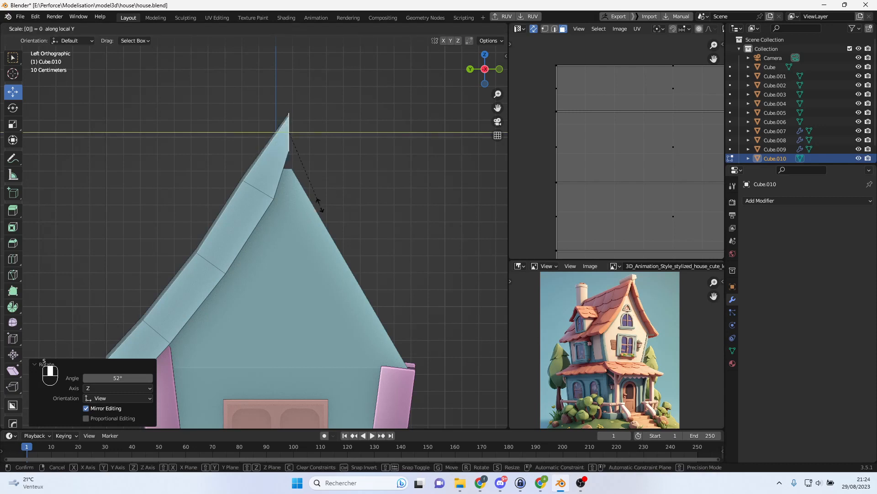
key(Return)
- Move the flattened ridge end face in Y toward the house's centreline and about -0.12 m in Z
middle_drag(281, 190, 292, 140)
mouse_move(274, 132)
mouse_down()
mouse_move(249, 133)
mouse_move(266, 133)
mouse_up()
drag(284, 96, 284, 118)
middle_drag(283, 118, 245, 213)
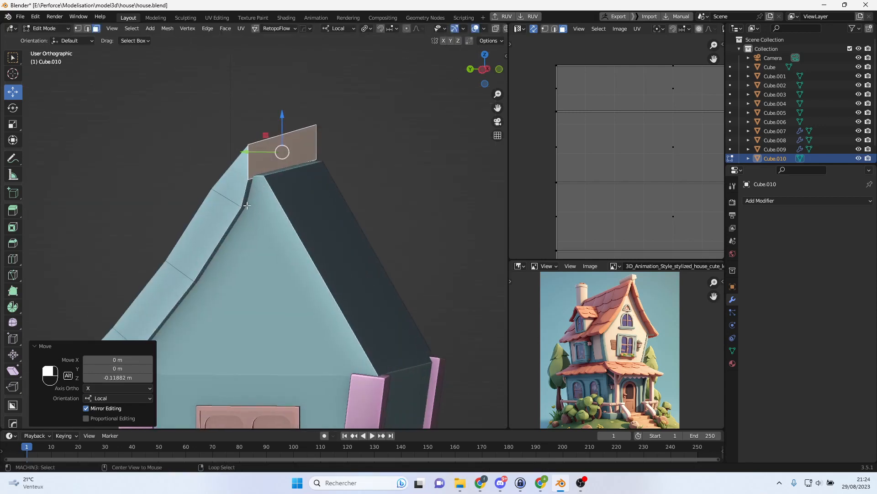
- Smooth the roof panel's underside in the left side view by moving its upper fold edge slightly, and the middle one about 0.022 m in Y
click(247, 206)
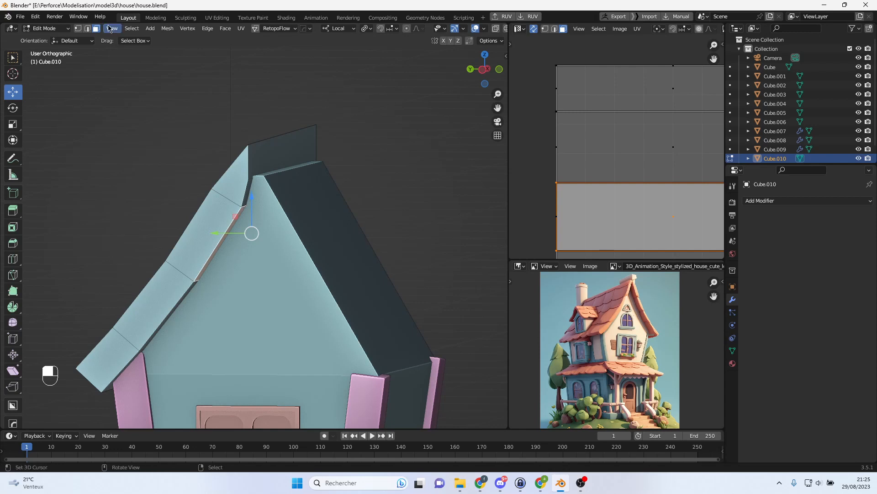
click(87, 29)
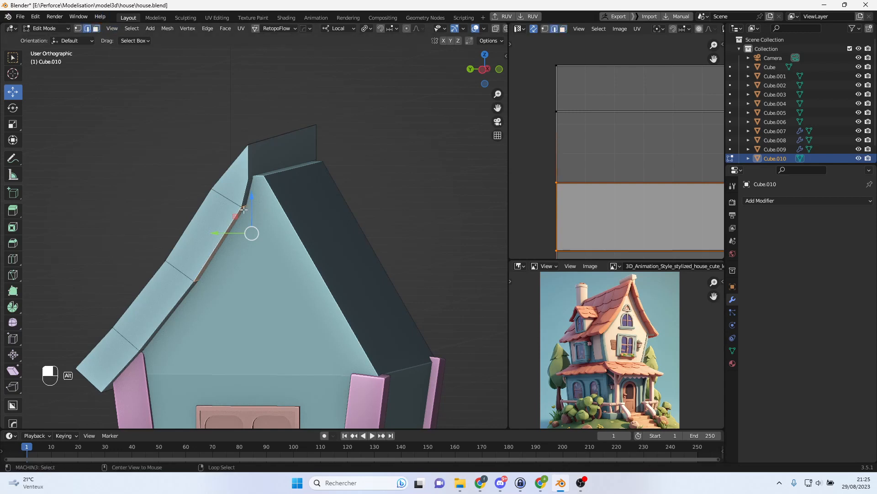
alt+middle_drag(243, 209, 319, 219)
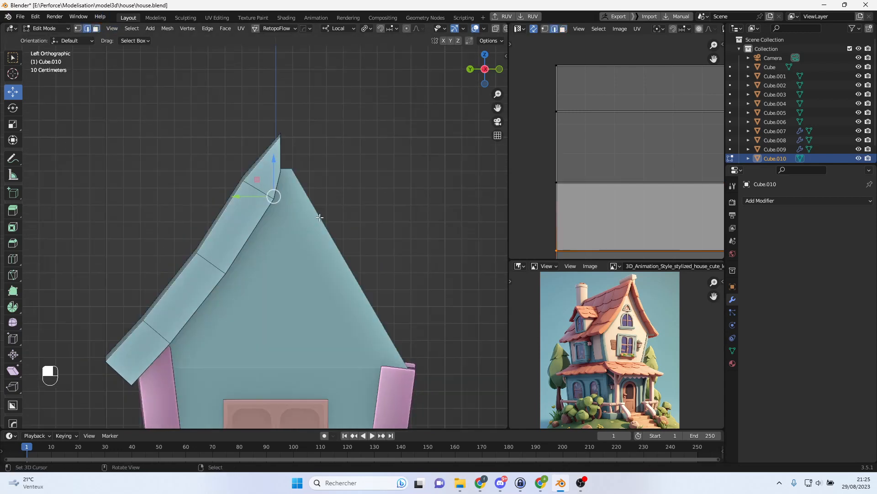
key(g)
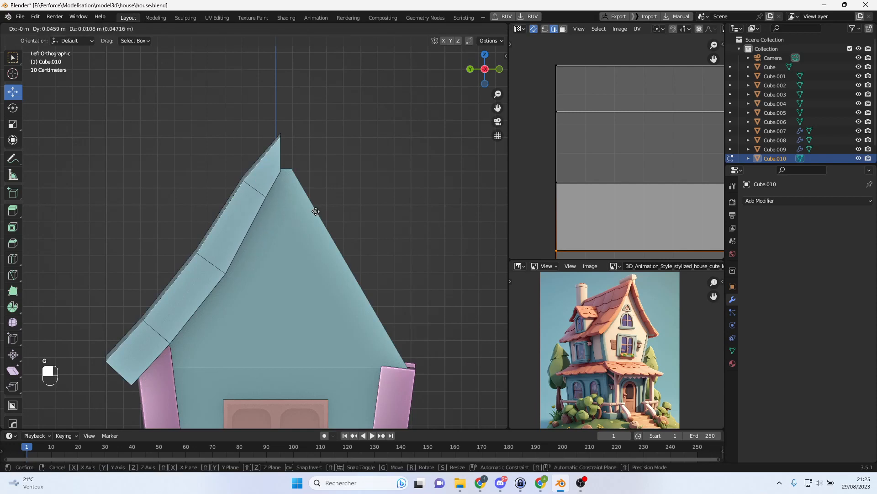
click(316, 212)
middle_drag(256, 270, 319, 257)
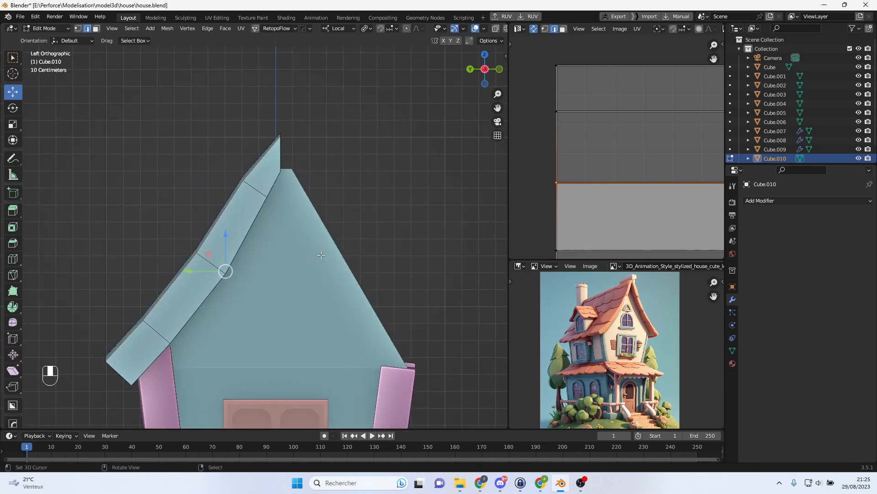
key(g)
click(318, 254)
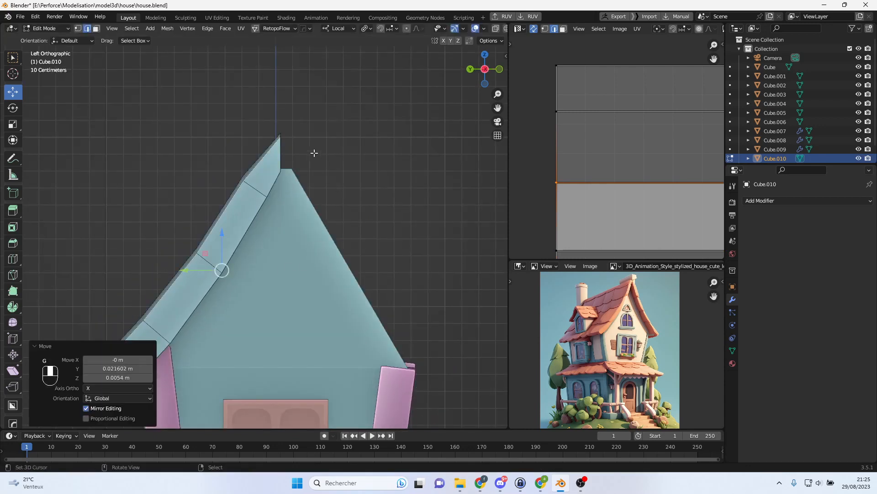
- Move the roof panel's upper outer bend edge about -0.035 m in Y and -0.014 m in Z
middle_drag(242, 179, 235, 176)
right_click(248, 181)
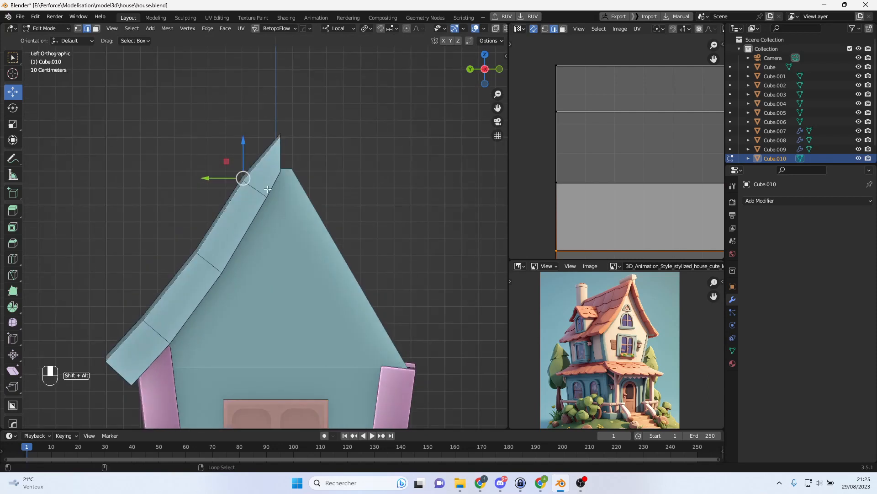
key(g)
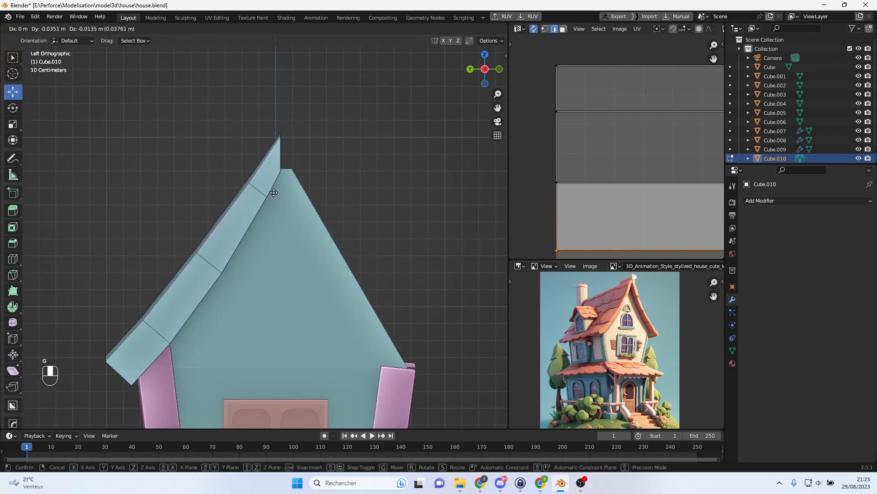
click(274, 192)
- Raise the top edge of the roof panel's ridge face and move it about 0.03 m in local Y
middle_drag(281, 144, 305, 155)
click(282, 133)
drag(281, 112, 246, 125)
middle_drag(285, 163, 283, 164)
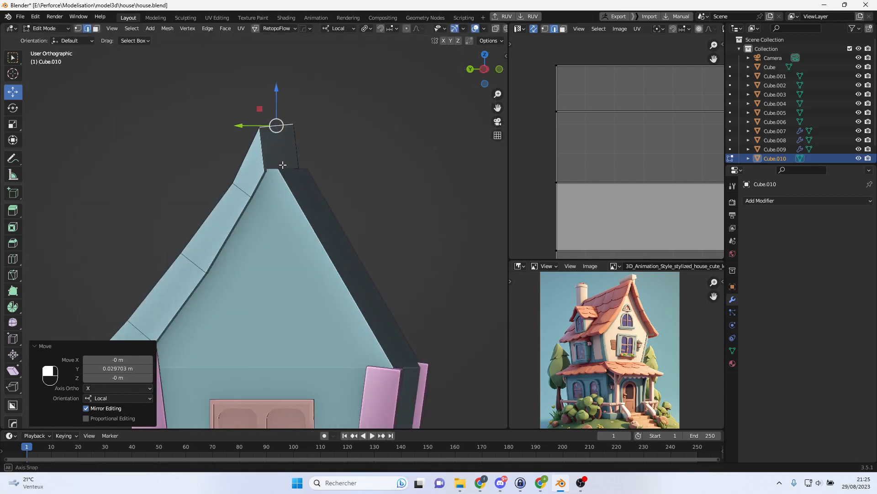
- Flatten the ridge end face by scaling it to 0 along local Y and move it about 0.016 m in Y onto the centreline
click(96, 29)
click(287, 145)
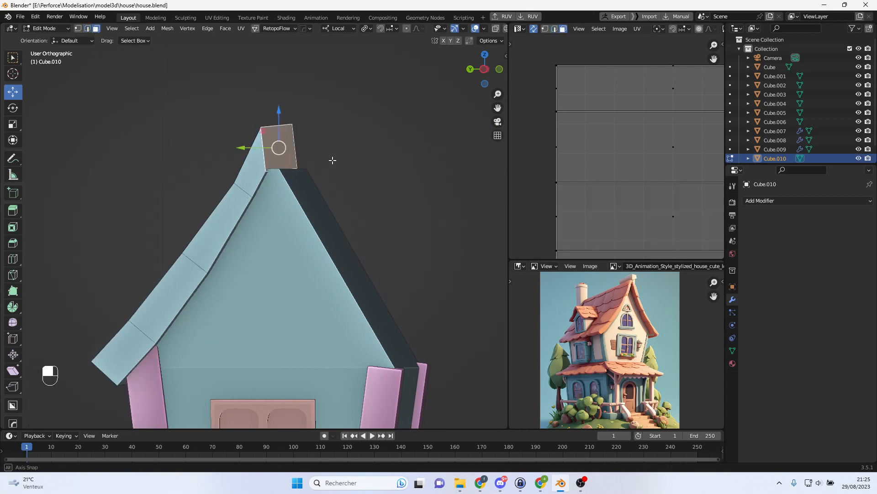
key(ctrl+KP_3)
key(s)
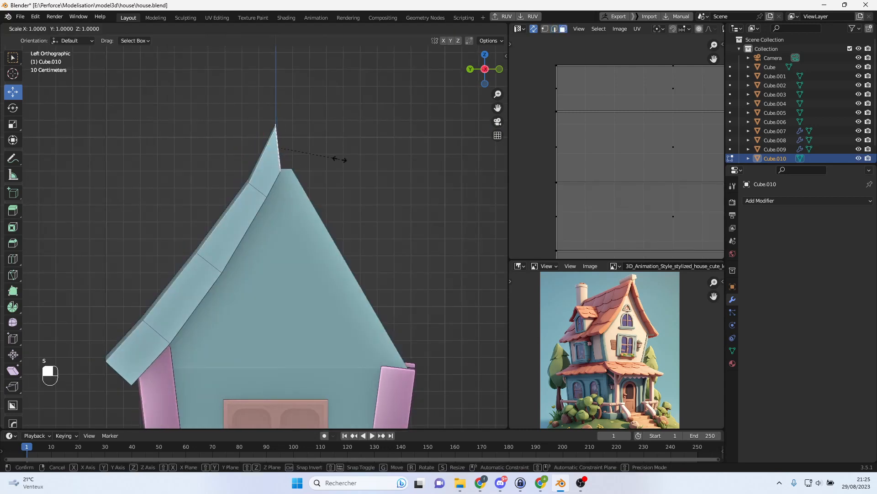
key(y)
key(0)
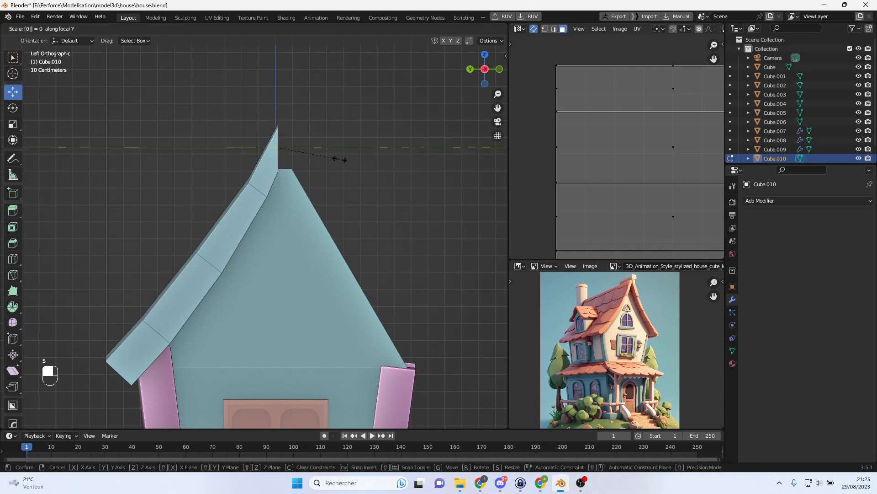
key(Return)
mouse_move(249, 148)
mouse_down()
mouse_move(236, 148)
mouse_move(246, 147)
mouse_up()
- Symmetrize the roof panel across the Y axis from the positive to the negative side
scroll(331, 178, down, 1)
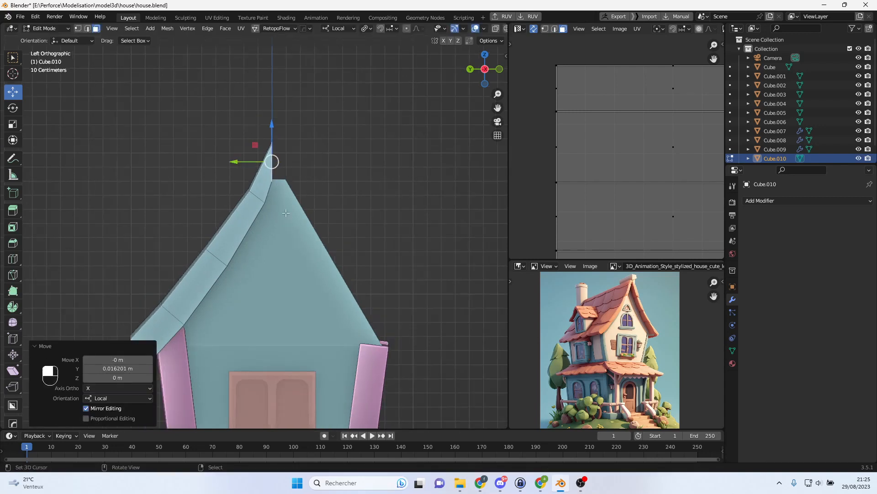
key(alt+x)
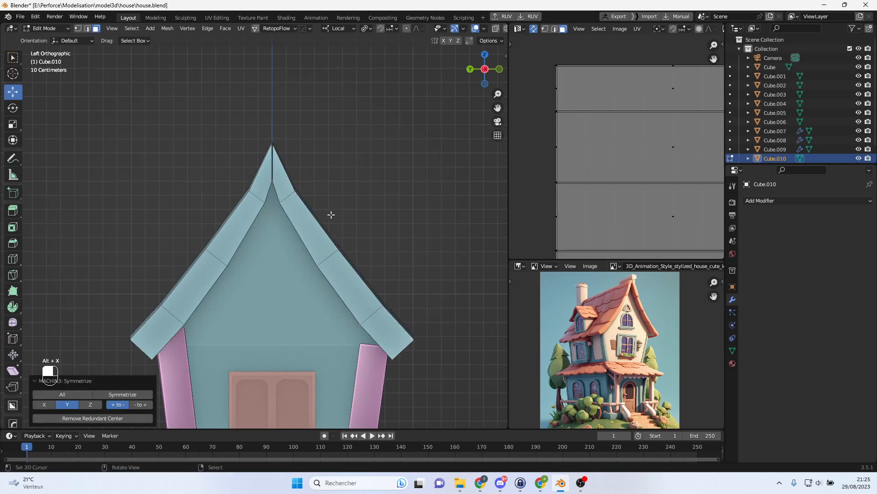
- Examine the ridge seam between the two mirrored roof halves and the roof's overall profile from the left side
scroll(326, 215, up, 2)
scroll(306, 128, up, 2)
shift+middle_drag(321, 54, 153, 318)
scroll(283, 208, up, 3)
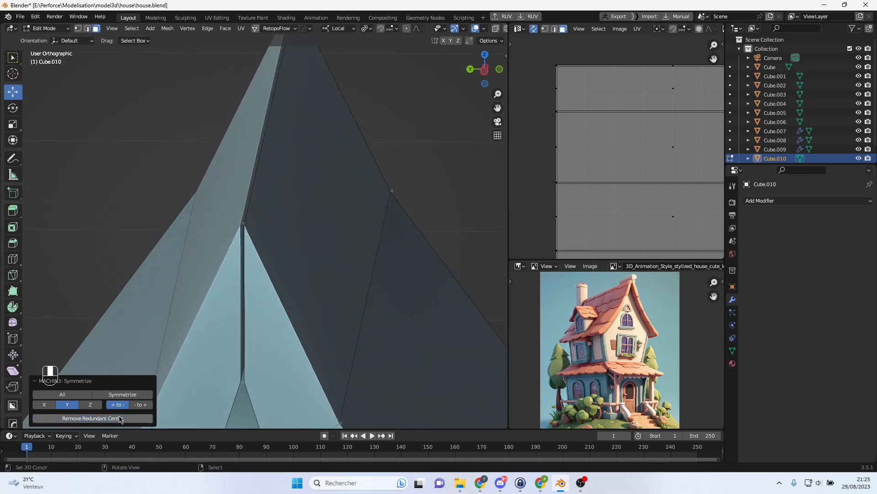
scroll(283, 296, down, 3)
click(263, 201)
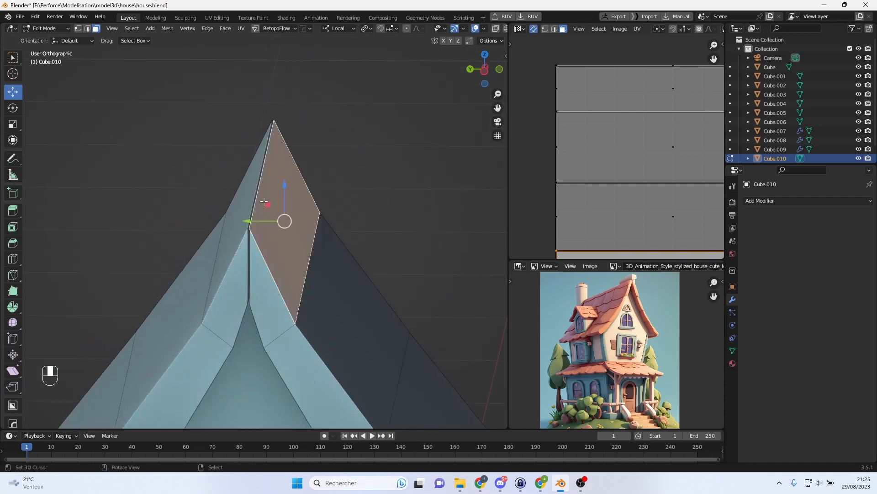
key(ctrl+KP_3)
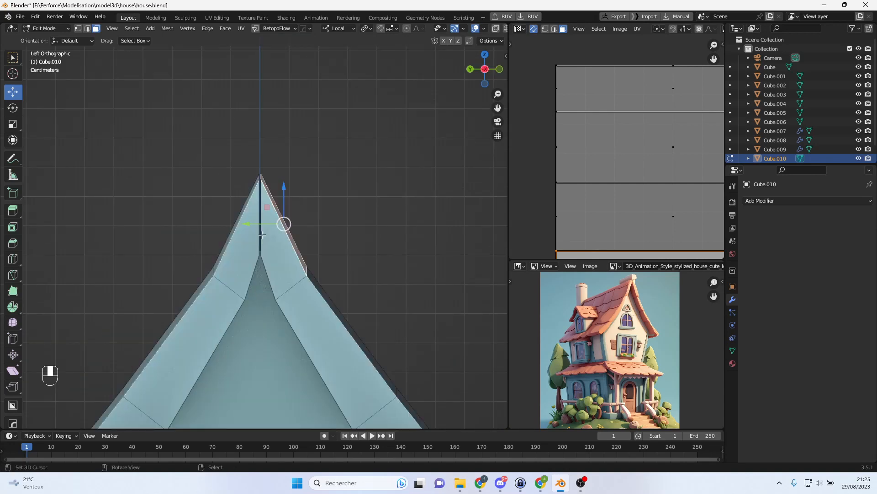
scroll(261, 245, down, 3)
shift+middle_drag(285, 288, 304, 209)
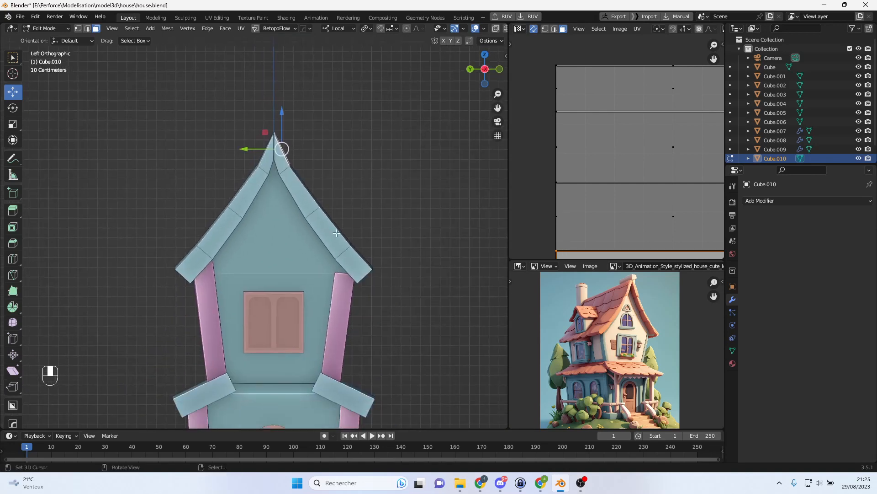
- Thin the positive-Y roof half by moving its middle underside fold edge about 0.07 m in Y and 0.025 m in Z
scroll(336, 233, up, 2)
scroll(320, 232, up, 2)
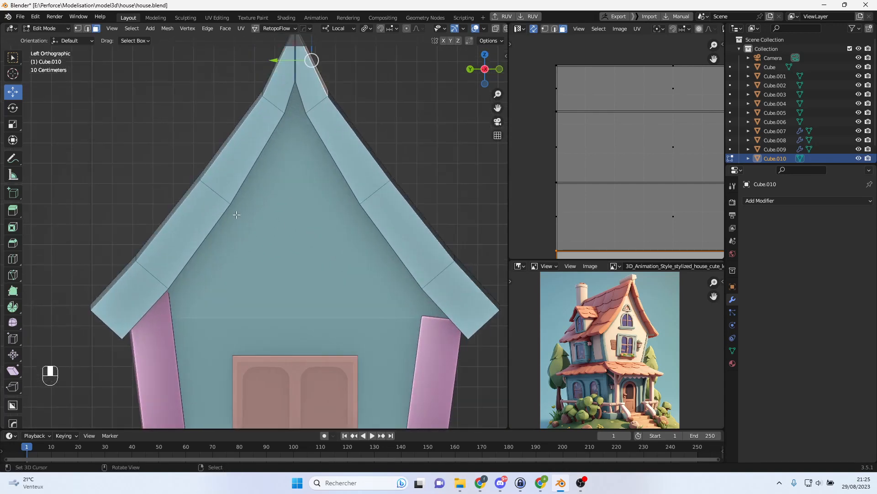
click(239, 182)
middle_drag(242, 188, 263, 185)
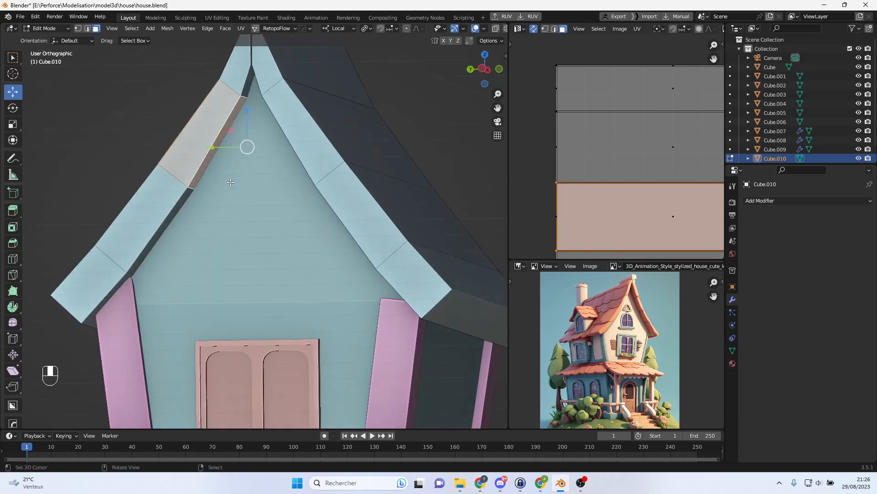
key(2)
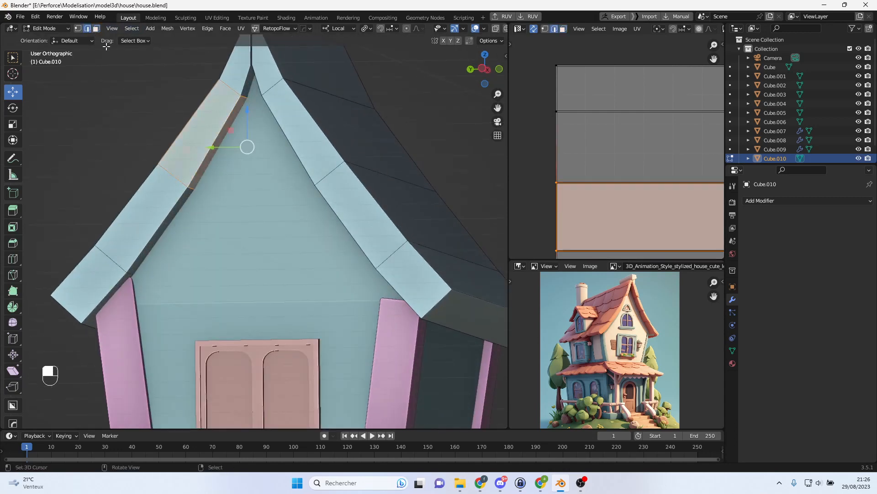
click(197, 188)
key(ctrl+KP_3)
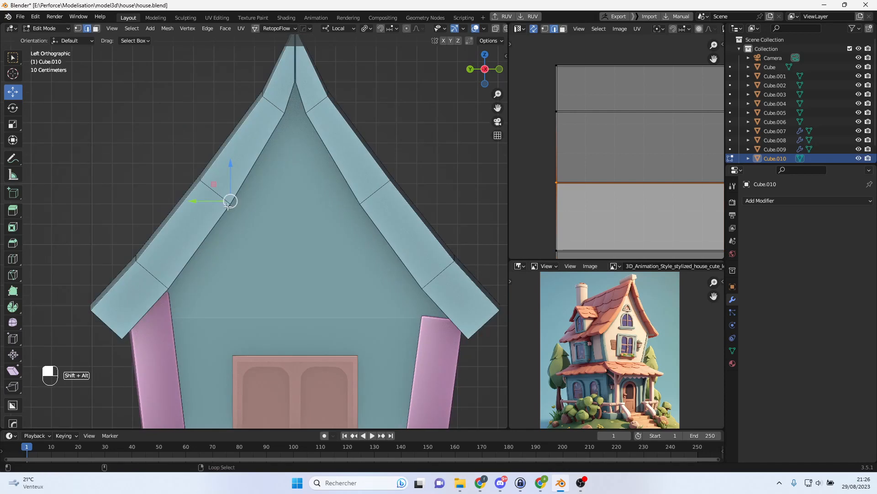
key(g)
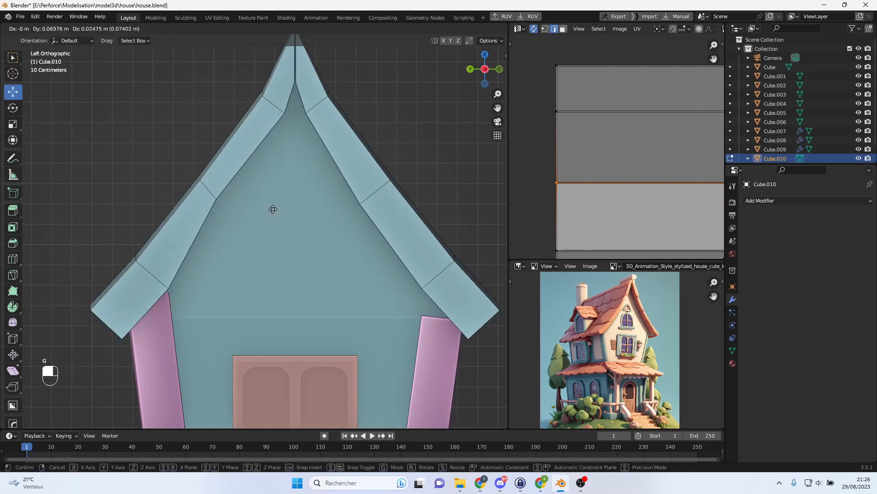
click(272, 207)
- Move the upper underside fold edge of the same roof half about 0.043 m in Y and 0.027 m in Z
middle_drag(272, 207, 278, 128)
click(245, 97)
key(g)
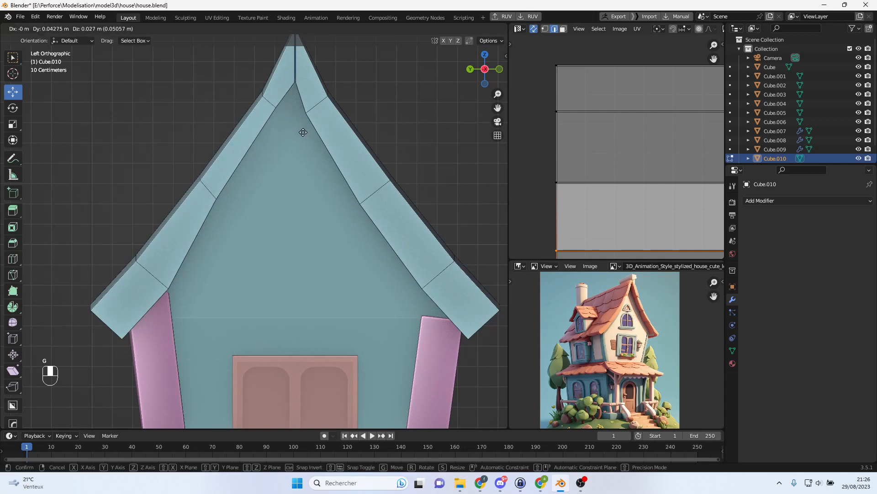
click(303, 132)
- Move the lowest underside fold edge, above the corner post, about 0.027 m in Y and 0.018 m in Z
middle_drag(175, 289, 228, 278)
click(172, 284)
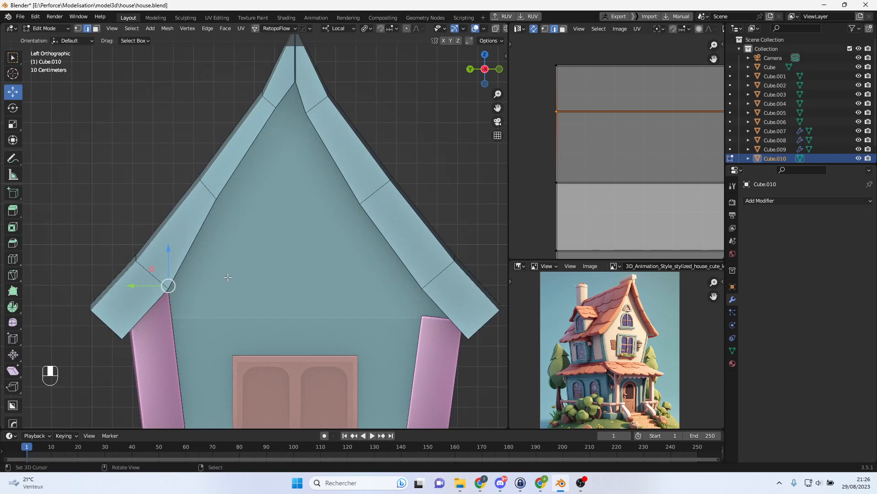
key(g)
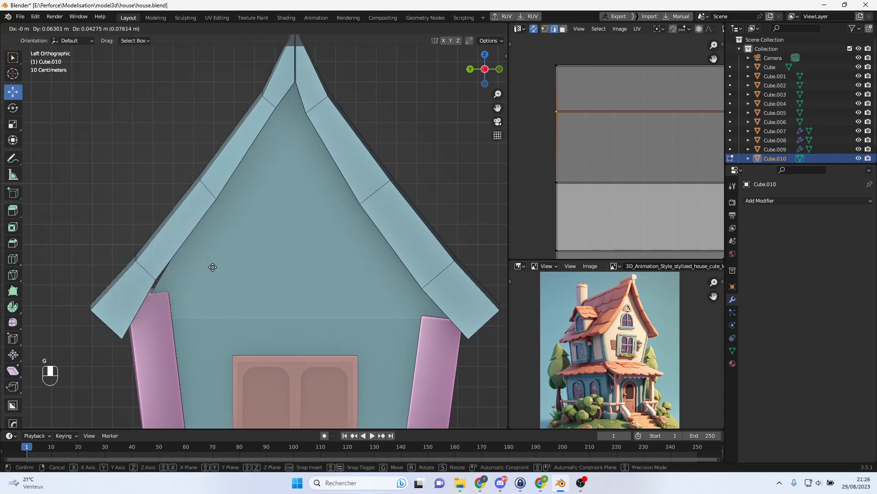
click(219, 272)
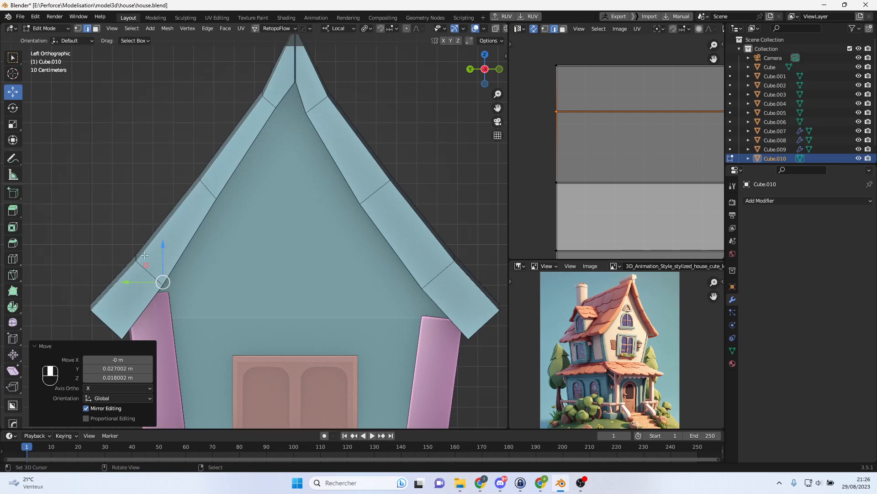
- Shift the middle underside fold edge back inward about -0.027 m in Y and -0.014 m in Z
scroll(187, 261, down, 1)
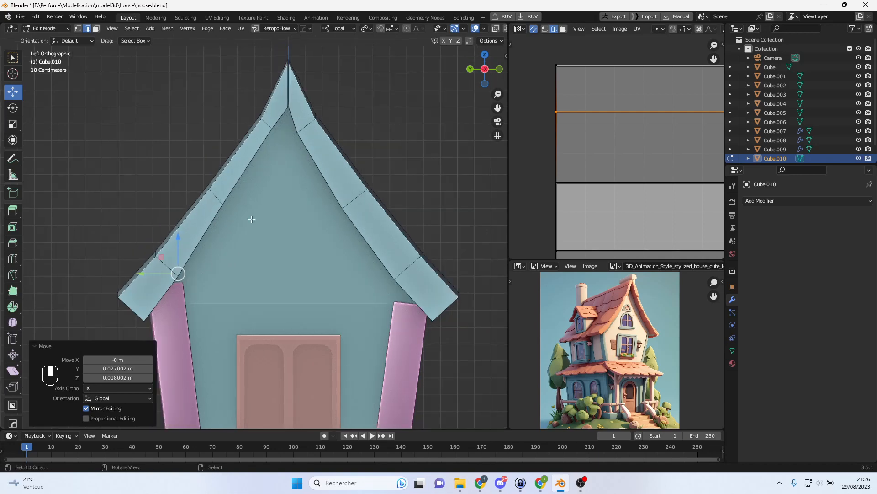
middle_drag(232, 205, 254, 214)
alt+right_click(185, 201)
key(g)
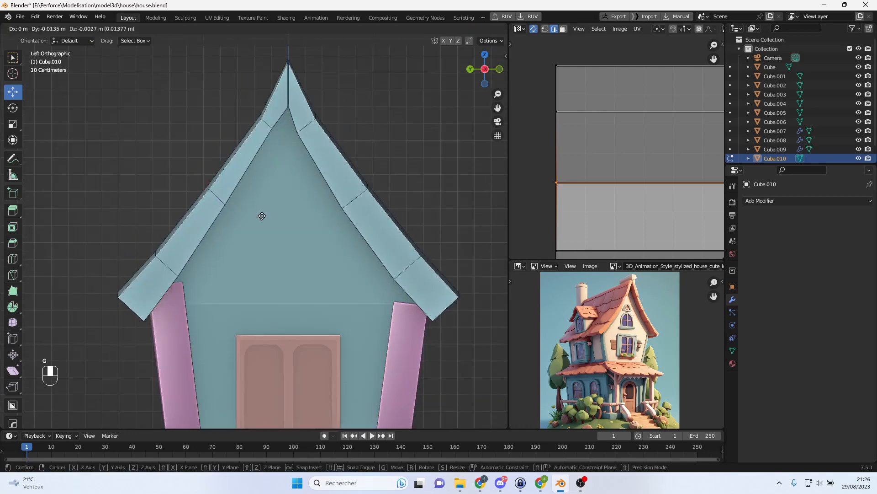
click(260, 219)
- Shift the upper underside fold edge near the ridge about -0.014 m in Y and -0.005 m in Z
middle_drag(244, 244, 168, 310)
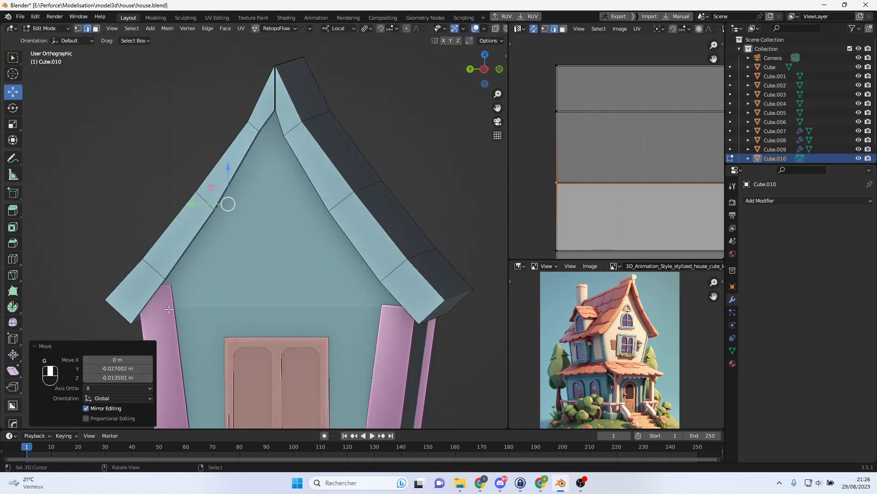
alt+right_click(267, 136)
middle_drag(268, 135, 282, 155)
key(g)
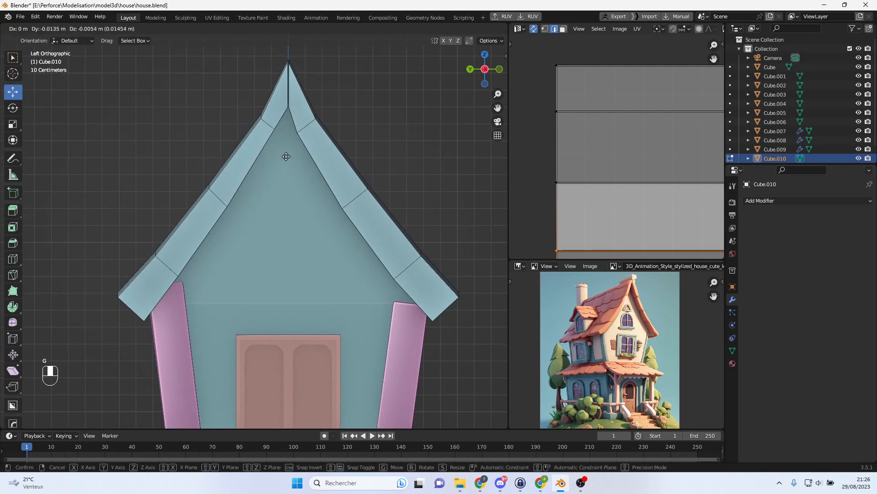
click(287, 156)
middle_drag(232, 233, 191, 238)
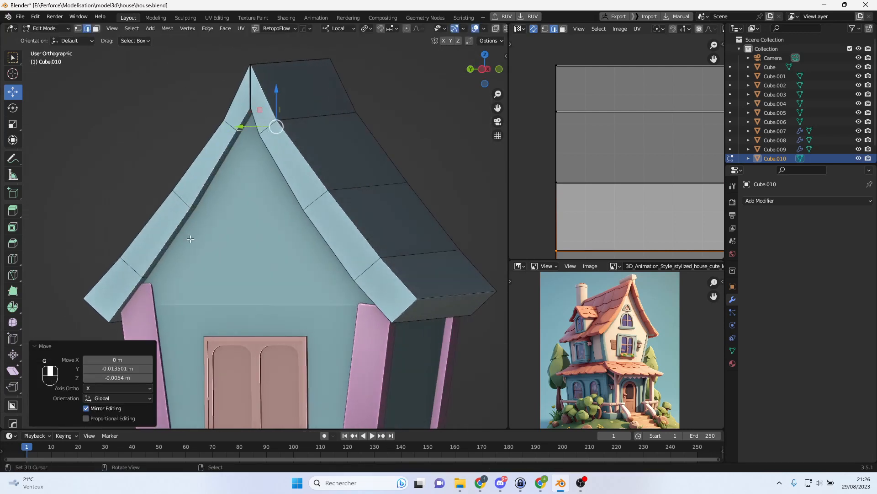
- Edit the purple corner posts and raise the top edges on the reshaped roof side about 0.11 m in Z, up into the roof
key(Tab)
click(146, 295)
key(Tab)
alt+click(149, 284)
alt+right_click(149, 283)
middle_drag(149, 284, 336, 282)
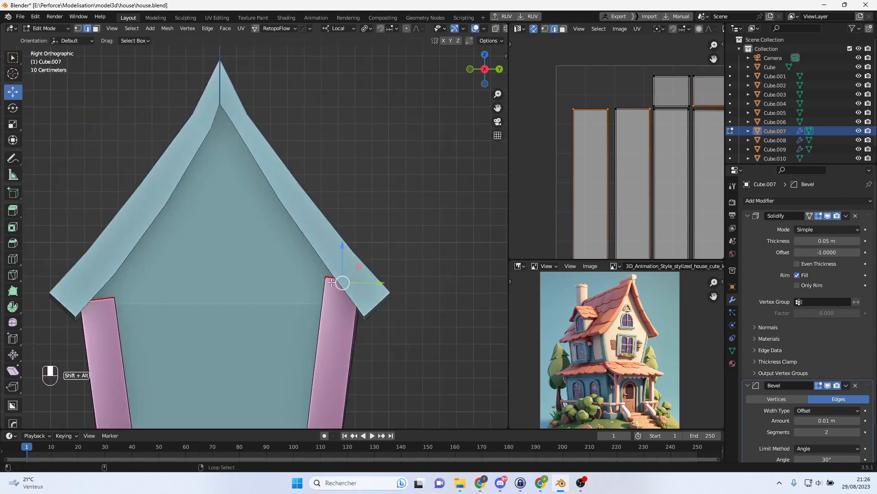
drag(343, 252, 347, 231)
middle_drag(347, 231, 201, 258)
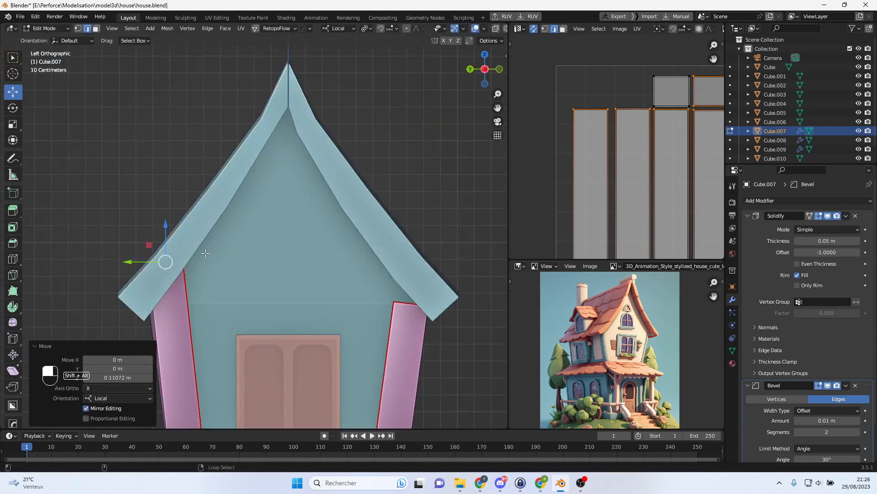
- Symmetrize the main roof mesh along Y, from the positive to the negative side
key(Tab)
click(232, 185)
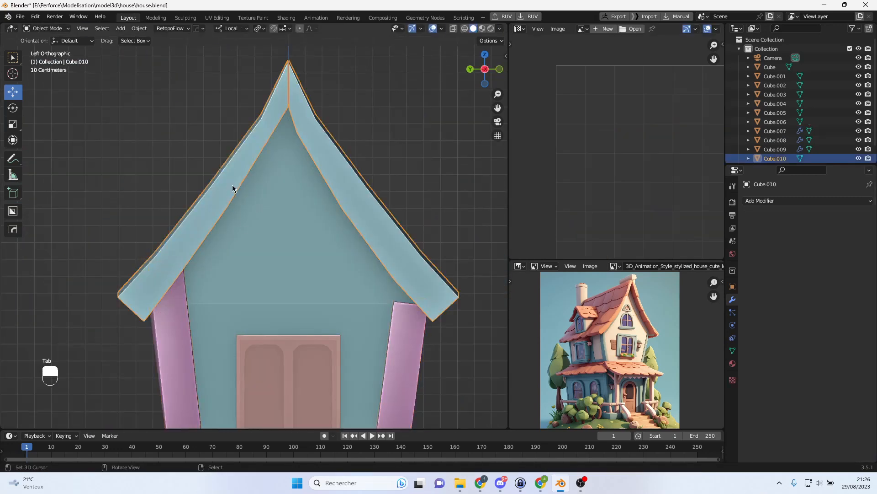
key(Tab)
key(alt+x)
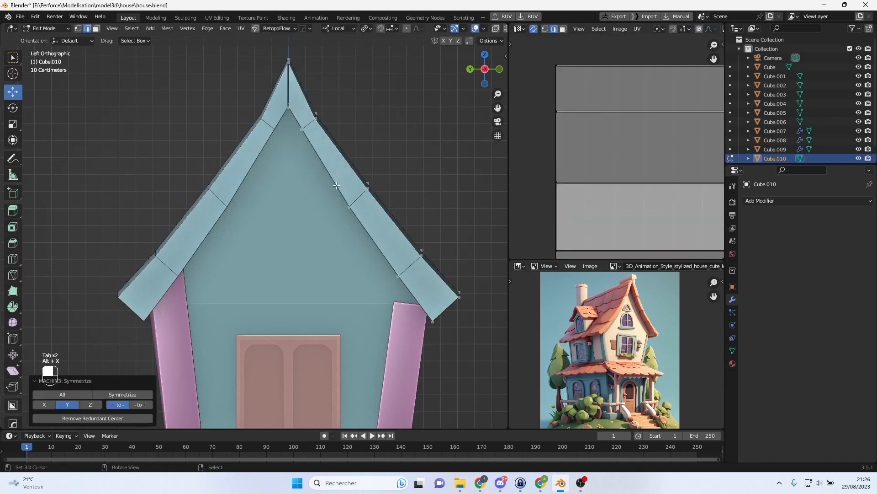
scroll(336, 185, down, 2)
scroll(336, 191, down, 2)
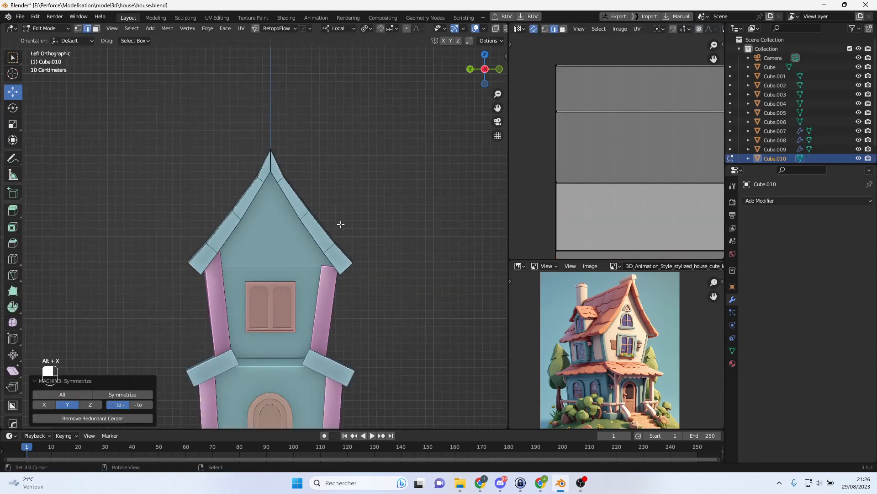
scroll(341, 224, up, 2)
key(Tab)
- Symmetrize the purple corner posts along Y from positive to negative, and deselect them to check the whole house
click(204, 323)
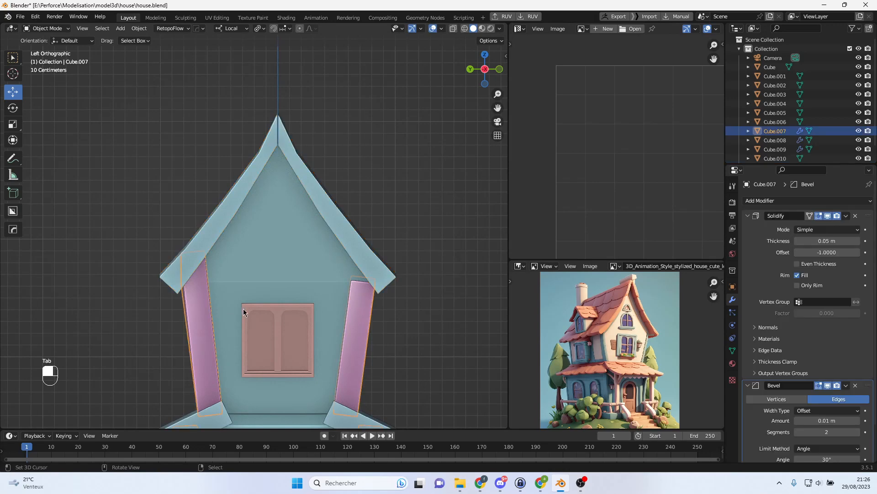
scroll(244, 310, down, 2)
key(alt+x)
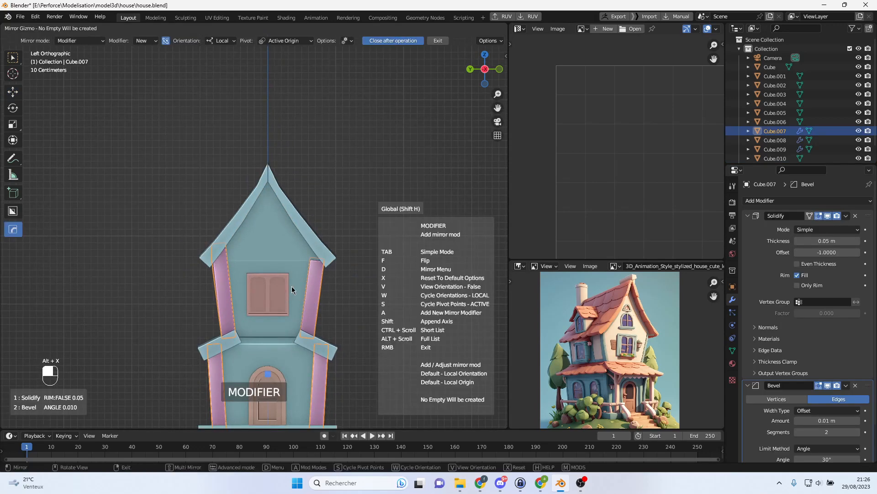
key(Tab)
key(alt+x)
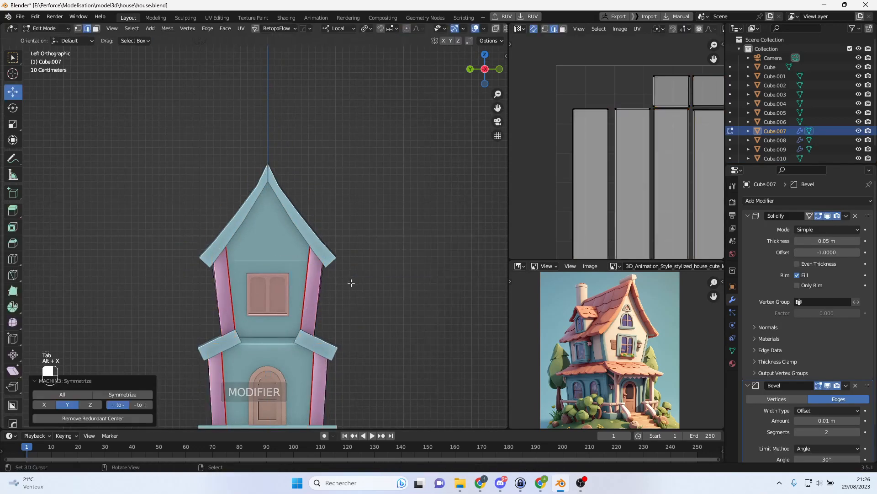
middle_drag(339, 324, 342, 231)
key(Tab)
middle_drag(270, 346, 264, 261)
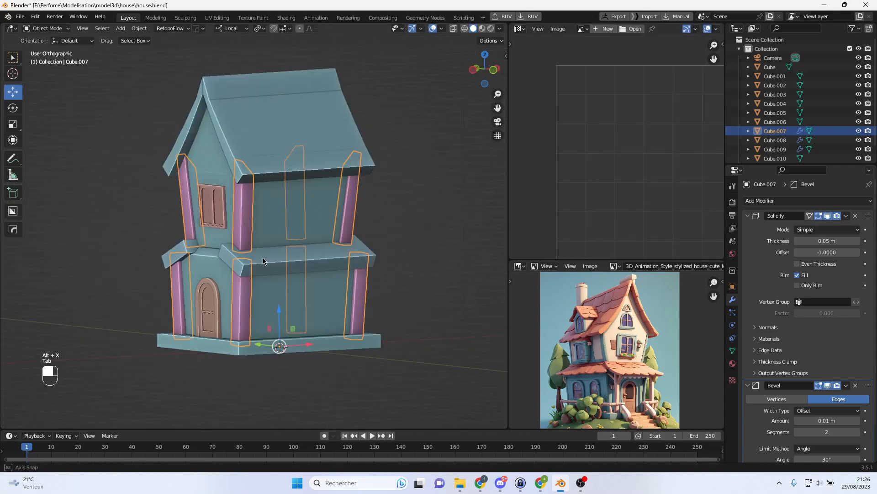
click(431, 214)
middle_drag(431, 214, 201, 212)
scroll(201, 212, up, 3)
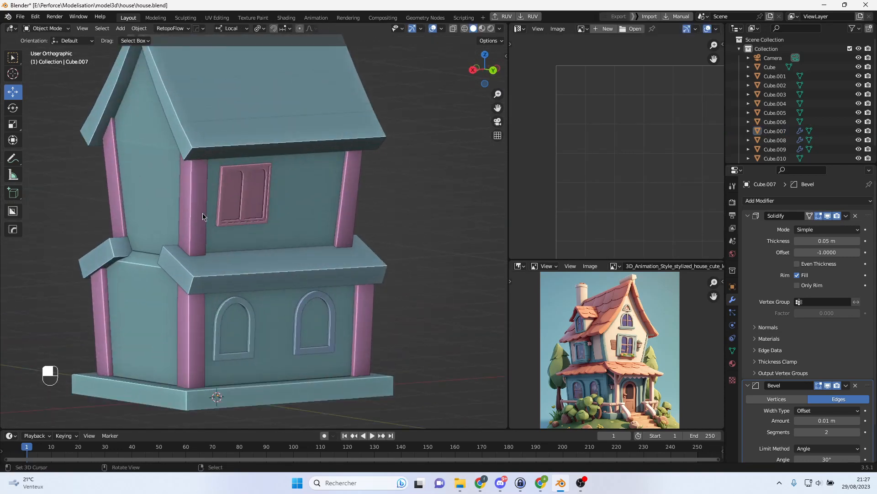
- Add a 2 m cube mesh at the world origin, in the left orthographic view
middle_drag(232, 194, 289, 274)
scroll(262, 202, up, 4)
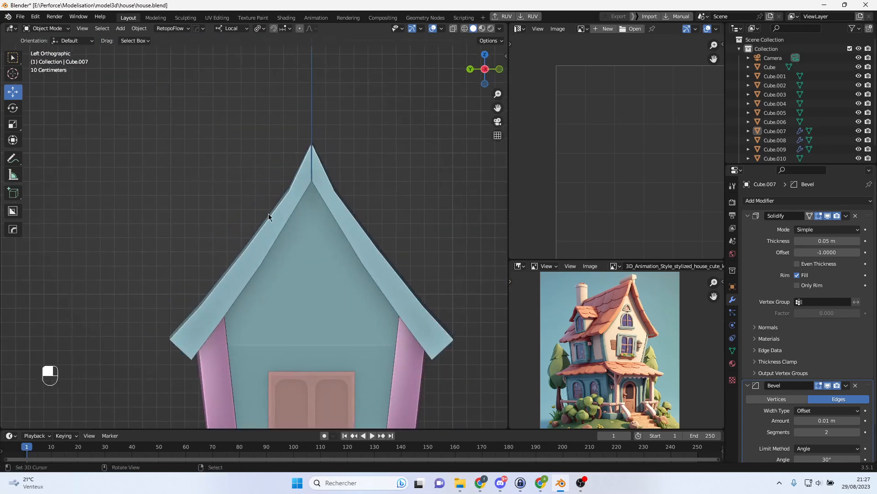
click(120, 28)
mouse_move(137, 38)
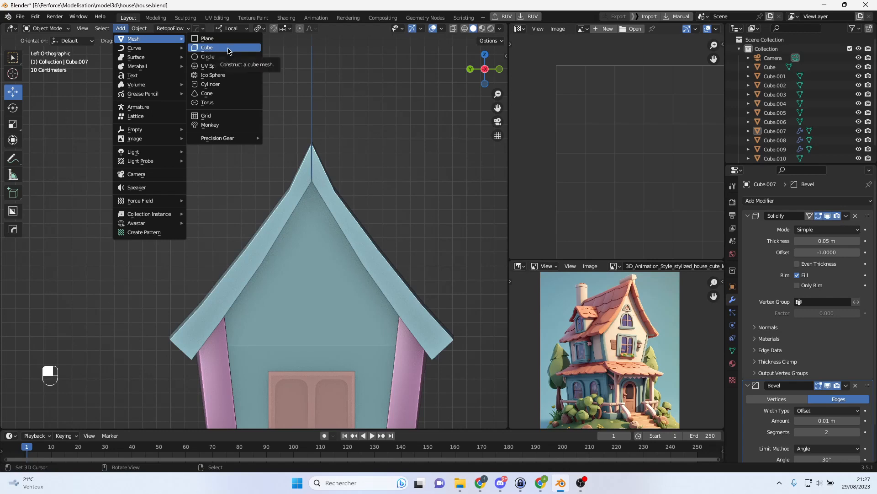
click(228, 50)
scroll(255, 164, down, 4)
shift+middle_drag(286, 325, 303, 302)
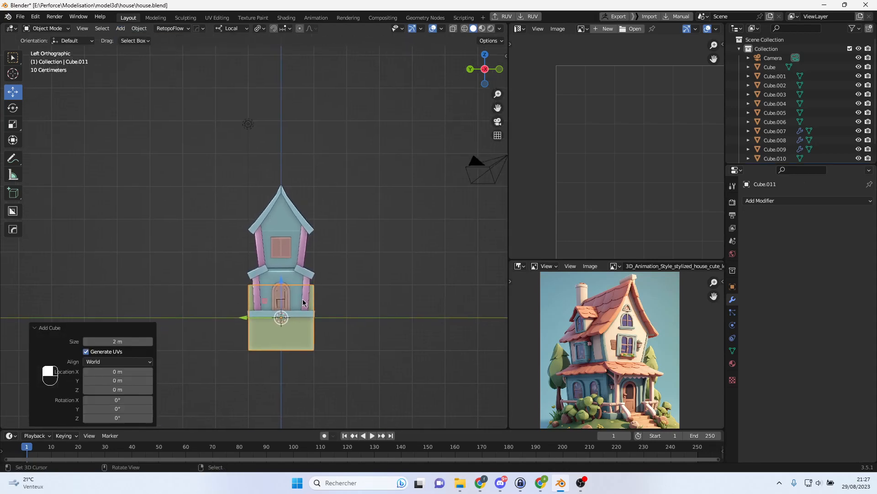
- Move the new cube about 0.68 m in Y and 3.83 m in Z beside the main roof, and scale it to 0.169
key(g)
click(359, 181)
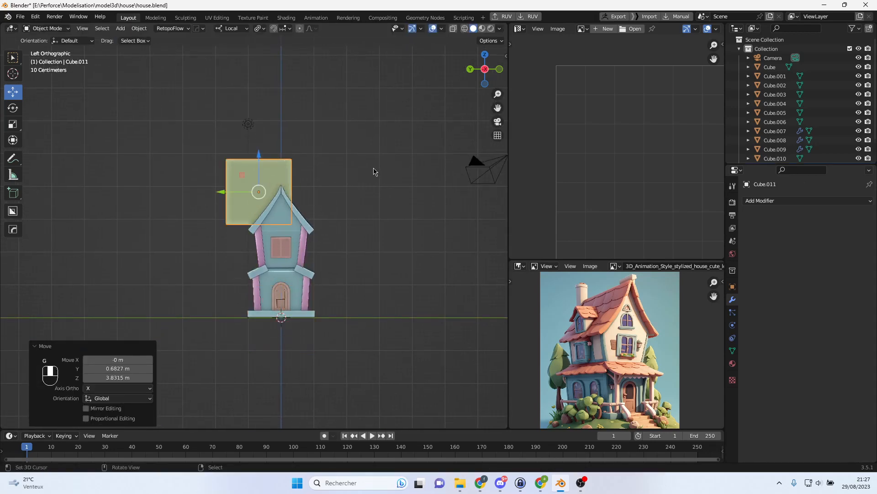
key(s)
click(277, 183)
- Raise the small cube's bottom face about 0.288 m in Z to leave a thin slab, and delete that face
middle_drag(279, 185, 384, 191)
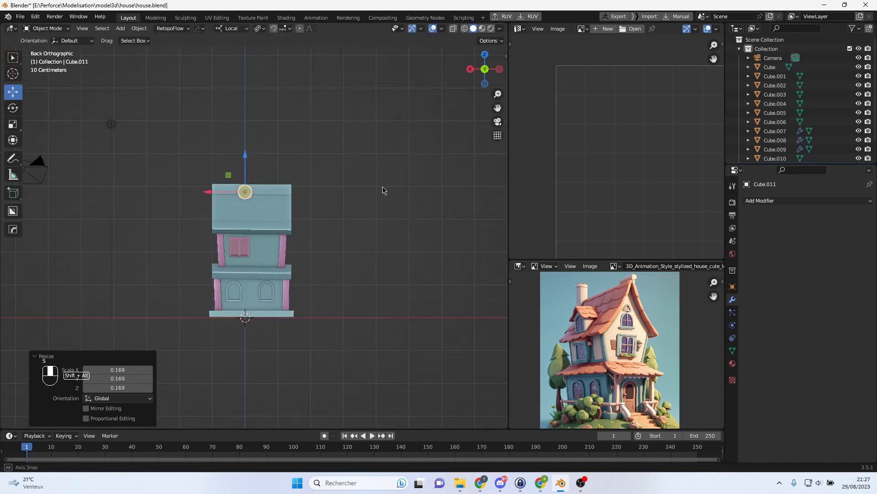
scroll(238, 205, up, 6)
shift+middle_drag(223, 170, 359, 257)
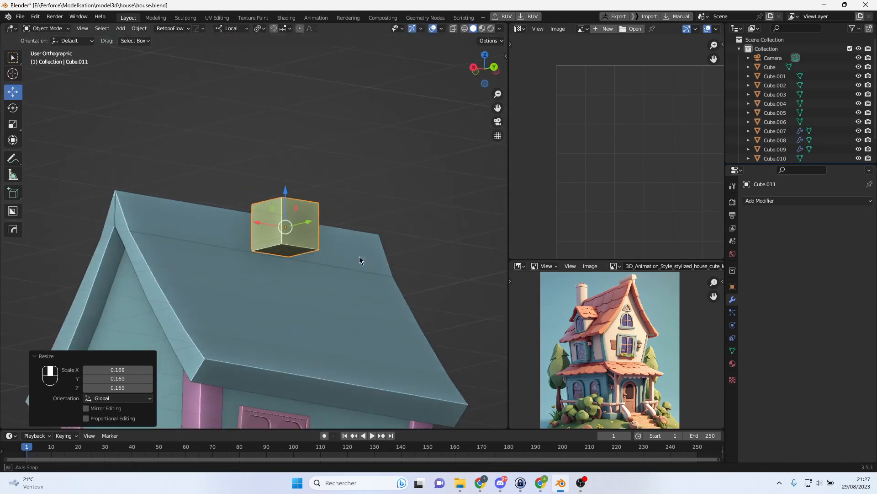
scroll(305, 261, up, 4)
key(Tab)
click(305, 262)
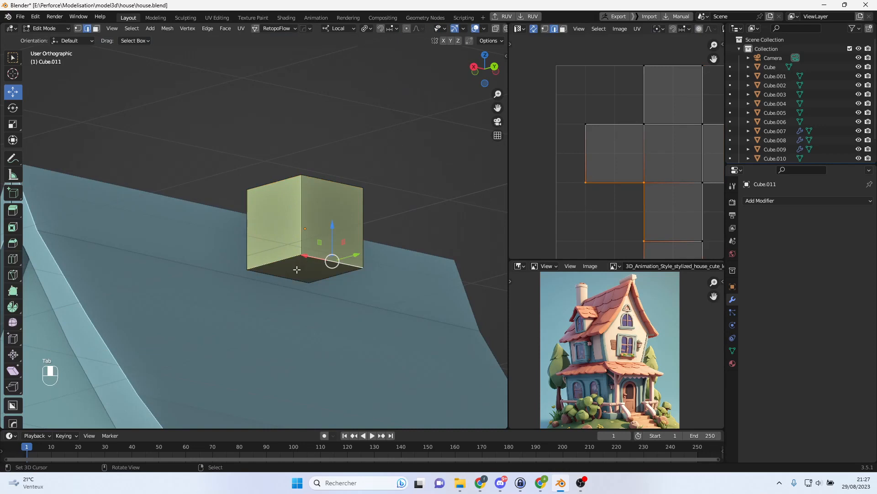
click(96, 29)
click(298, 268)
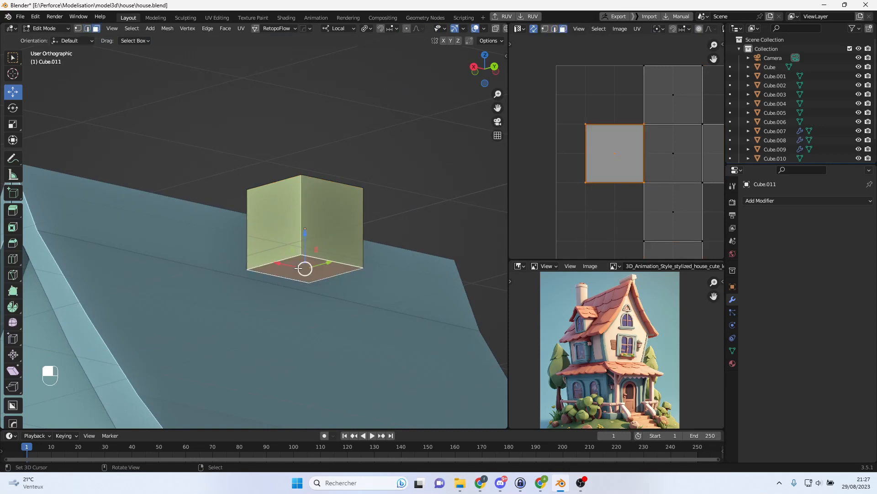
drag(305, 240, 323, 171)
key(Delete)
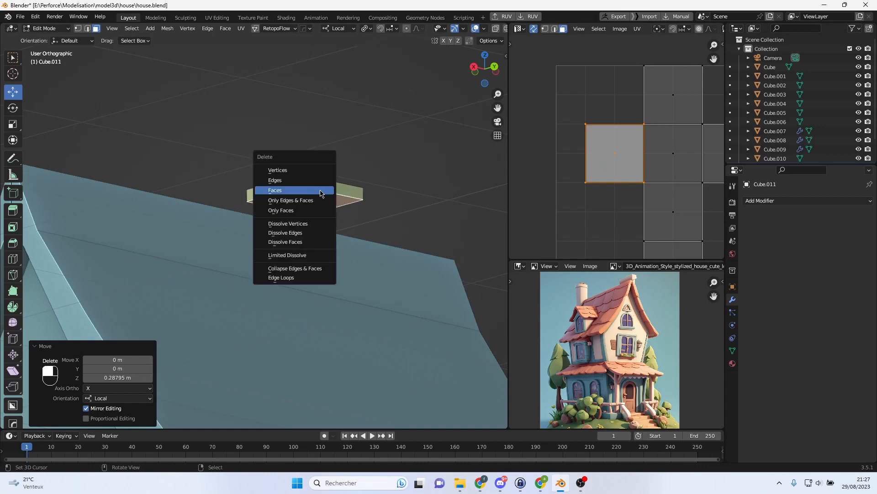
click(316, 195)
- Try to scale the slab's two vertical corner edges on the -Y side along local Y in the top view
middle_drag(310, 197, 303, 156)
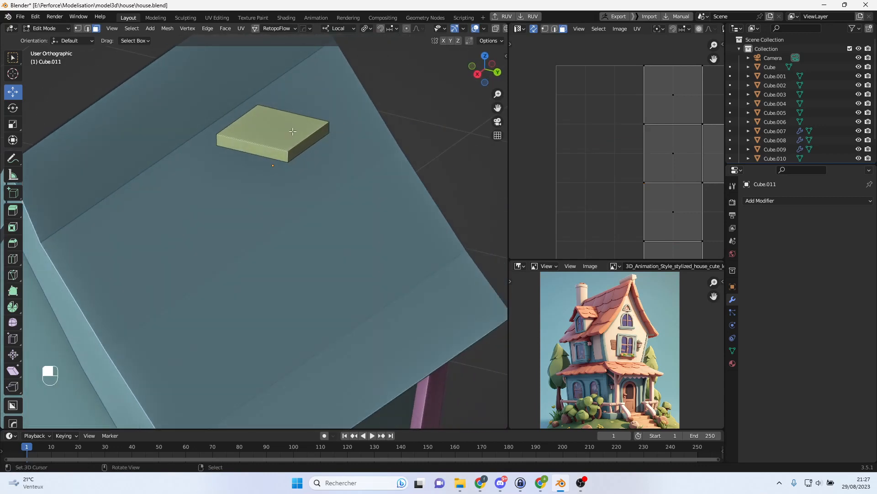
click(306, 136)
middle_drag(305, 137, 290, 119)
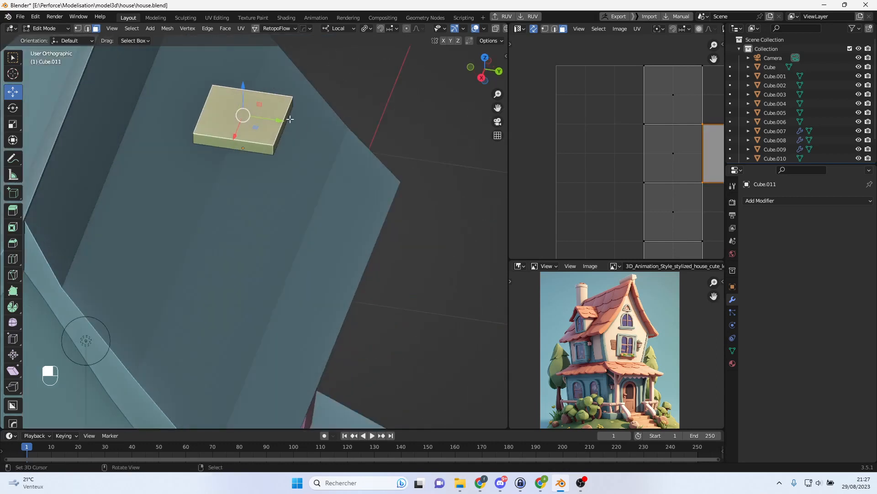
middle_drag(198, 90, 270, 92)
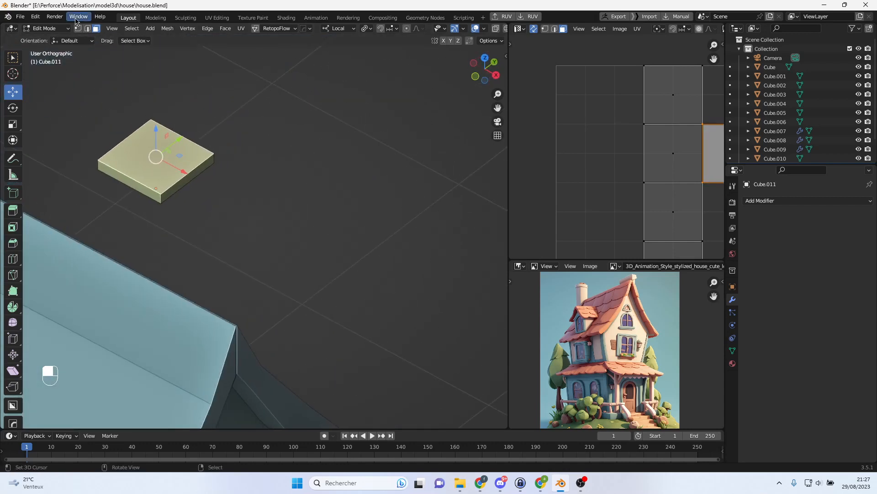
click(90, 32)
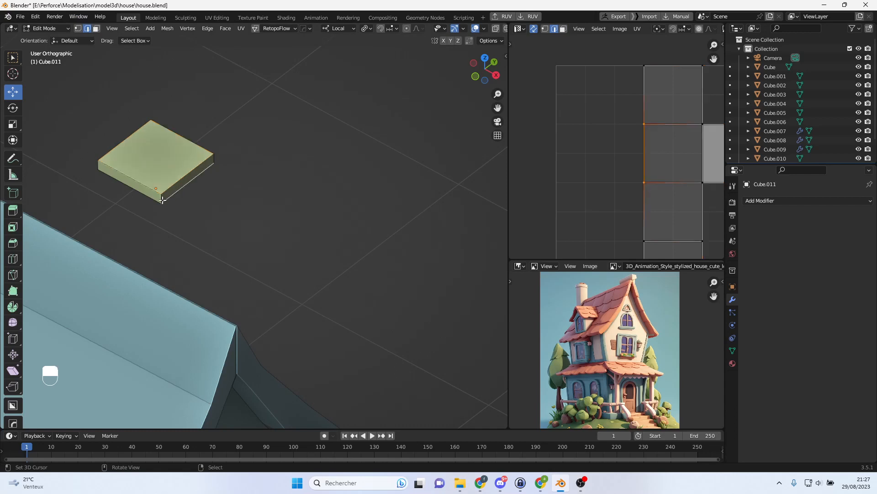
click(161, 197)
shift+click(98, 169)
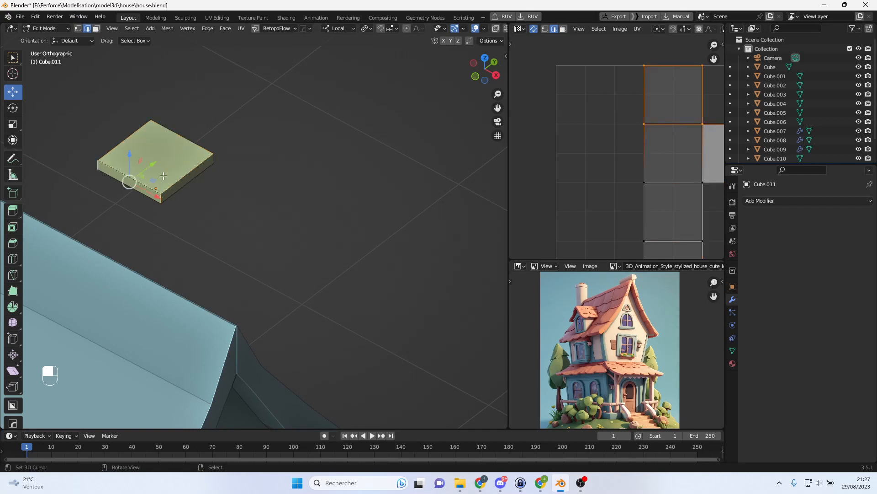
key(KP_7)
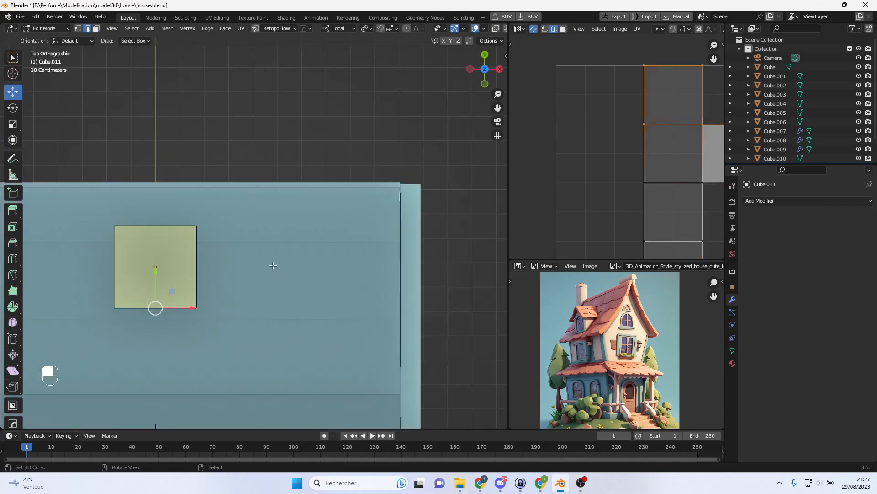
key(s)
right_click(234, 267)
key(s)
key(y)
key(y)
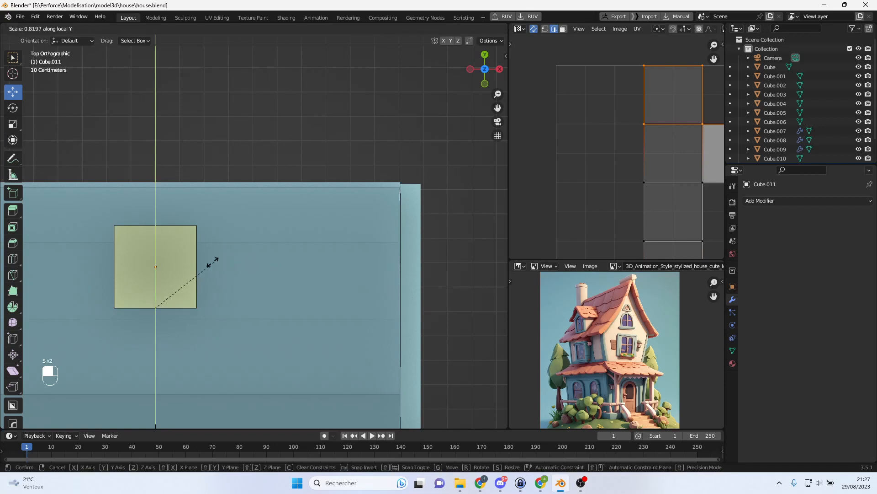
click(221, 267)
key(s)
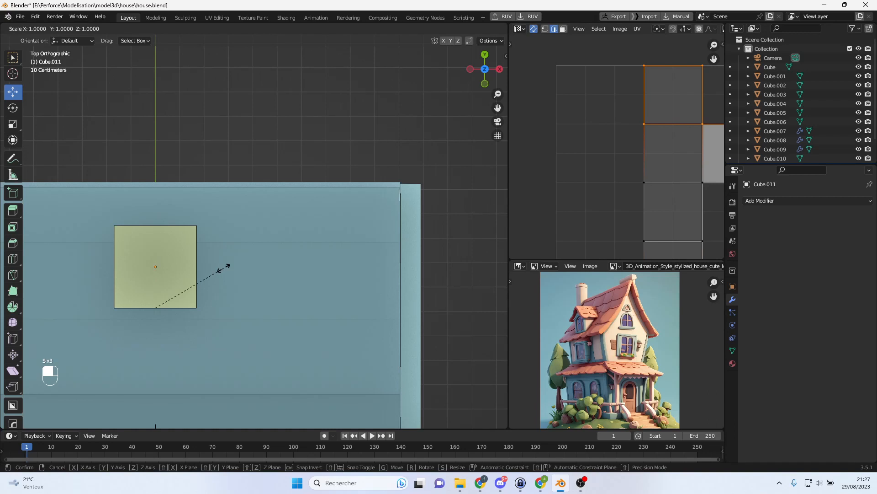
right_click(229, 263)
- Delete the ring of four side faces from the slab, and select the remaining top face
middle_drag(241, 257, 177, 195)
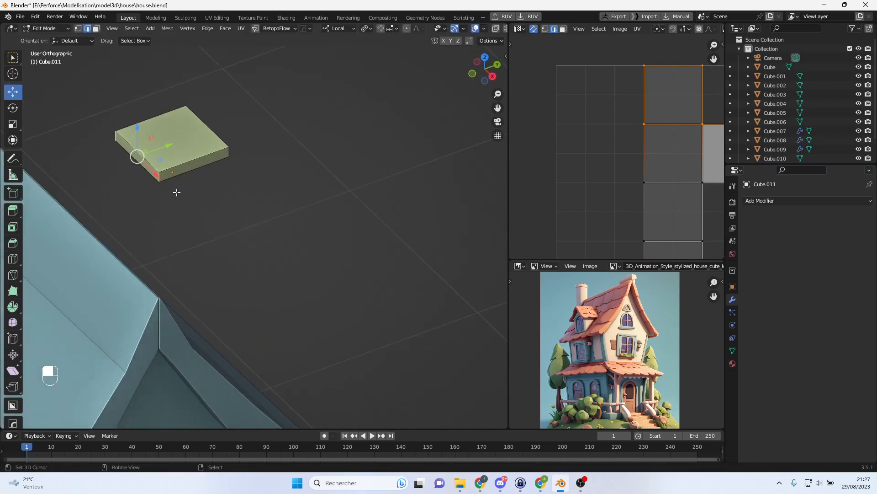
scroll(178, 172, up, 2)
click(98, 29)
alt+right_click(121, 152)
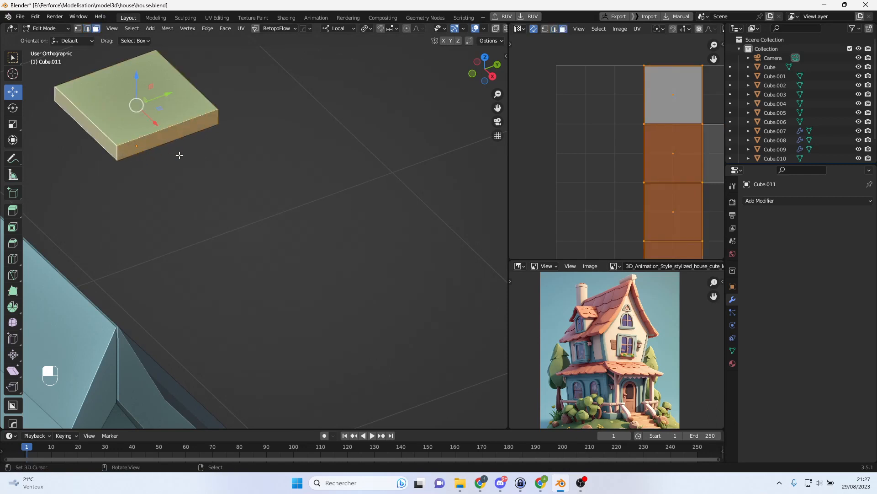
key(Delete)
click(180, 157)
right_click(129, 130)
- Select the remaining square face's -Y edge, the one nearest the roof ridge, in the top view
middle_drag(125, 132, 239, 120)
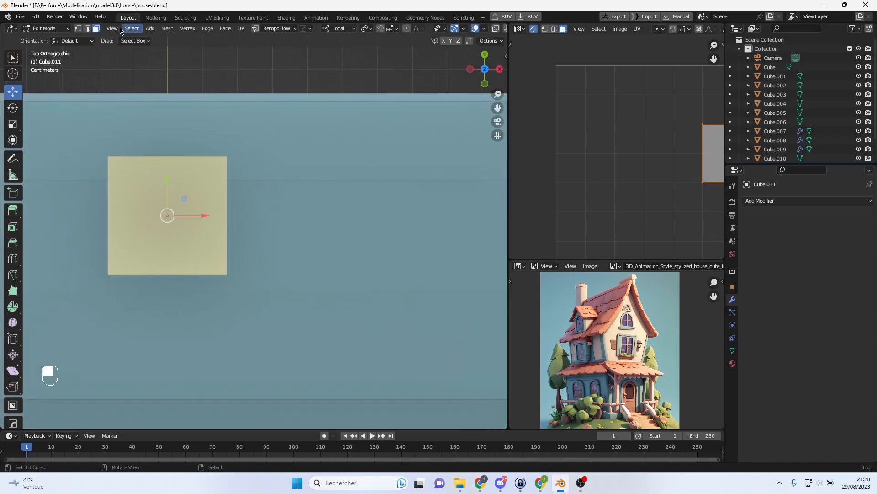
click(88, 30)
click(192, 274)
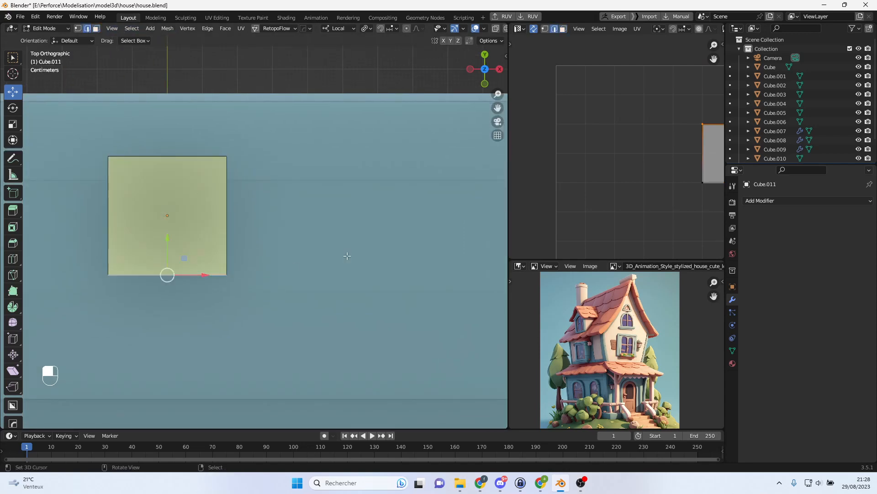
- Taper the flat square tile by scaling its selected edge along X to about 0.878, and return to Object Mode
key(s)
key(x)
click(326, 251)
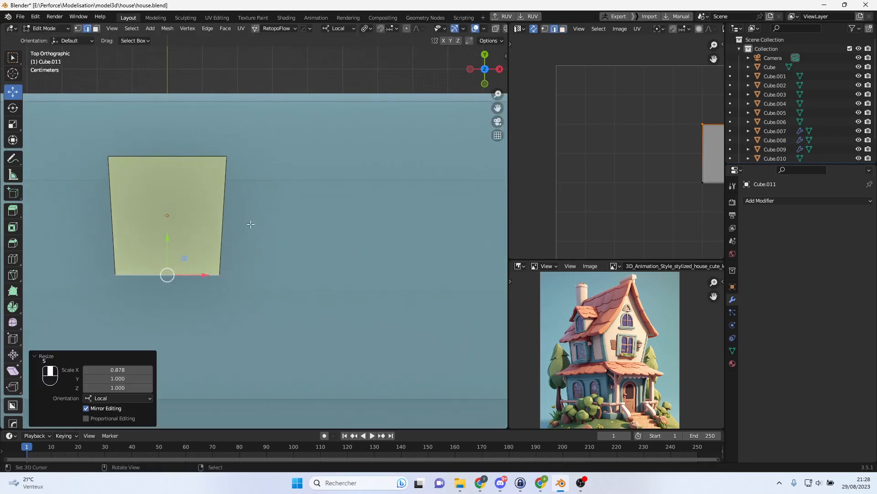
click(209, 215)
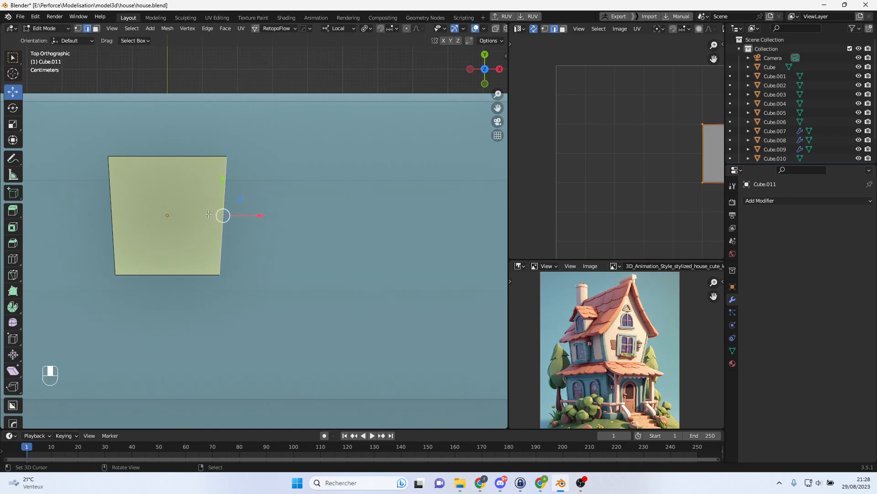
scroll(211, 213, down, 1)
key(Tab)
key(Tab)
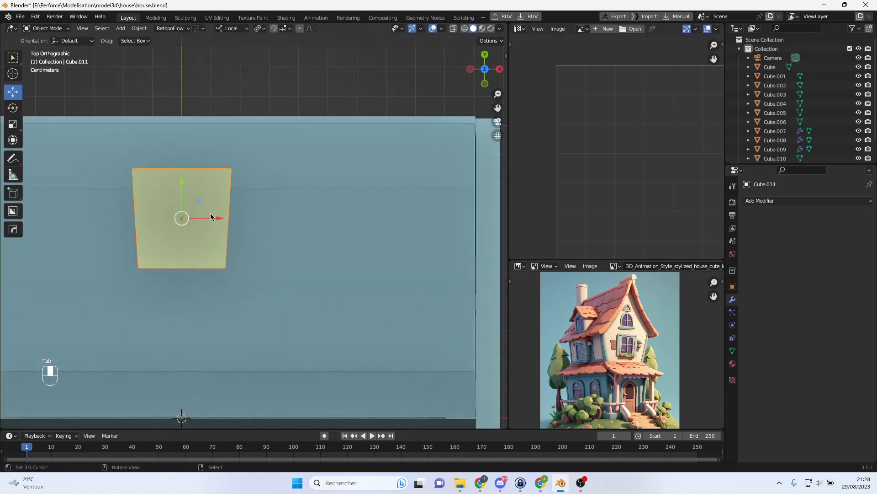
scroll(595, 214, down, 4)
scroll(448, 220, up, 1)
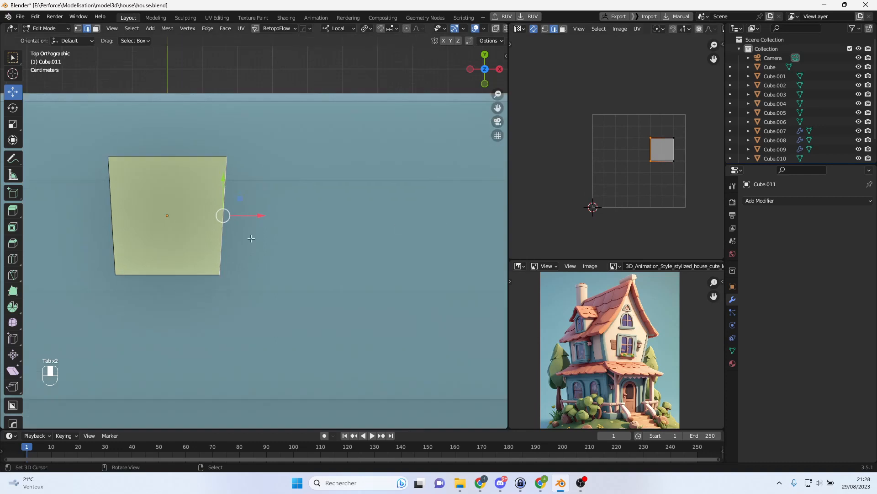
shift+middle_drag(243, 238, 261, 206)
scroll(262, 207, down, 1)
key(Tab)
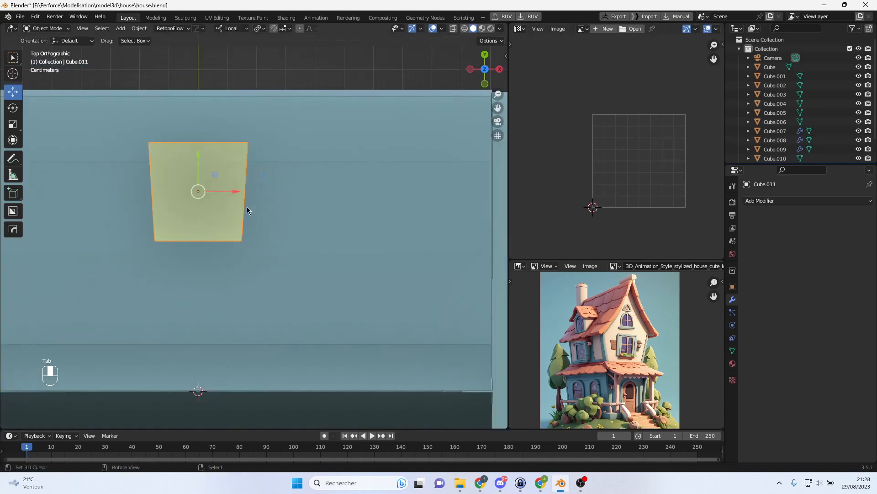
- Move the tapered tile to the end of the roof at the ridge and raise it about 0.088 m along Z
scroll(245, 222, down, 2)
shift+middle_drag(356, 270, 343, 199)
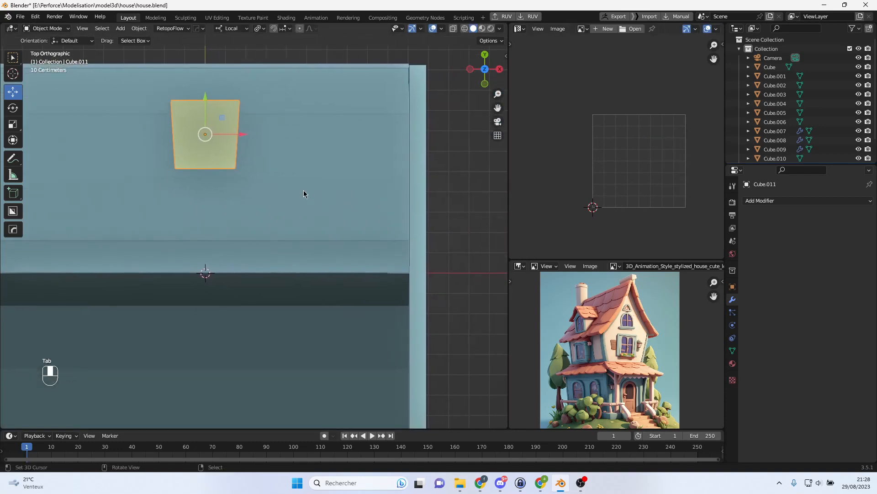
key(g)
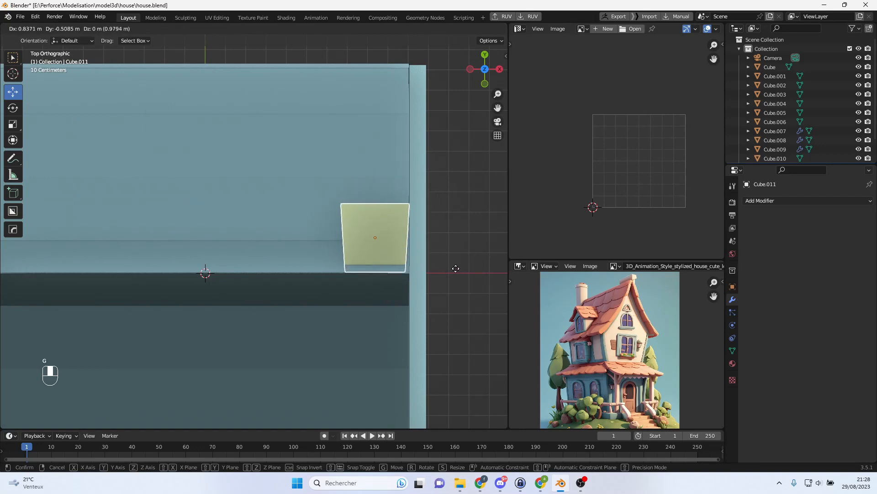
click(457, 273)
middle_drag(457, 272, 306, 172)
drag(249, 185, 250, 162)
scroll(252, 172, up, 2)
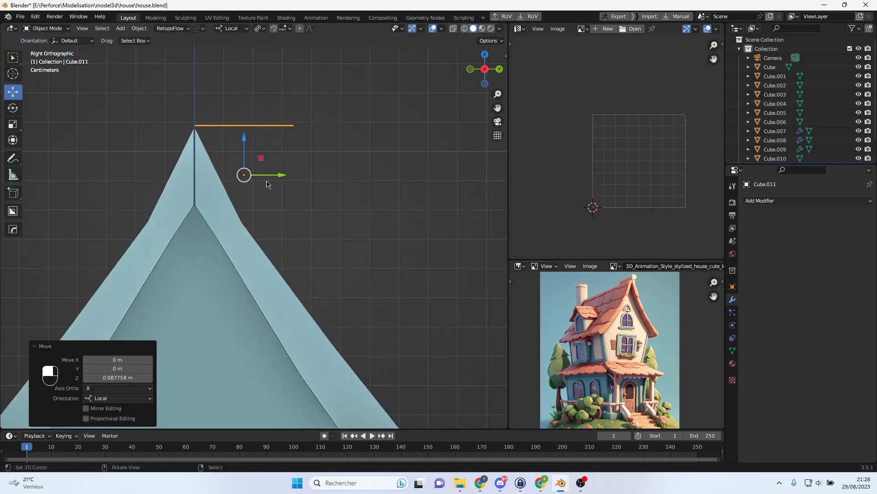
- Set the tile's origin to its center of mass (surface)
key(w)
mouse_move(266, 315)
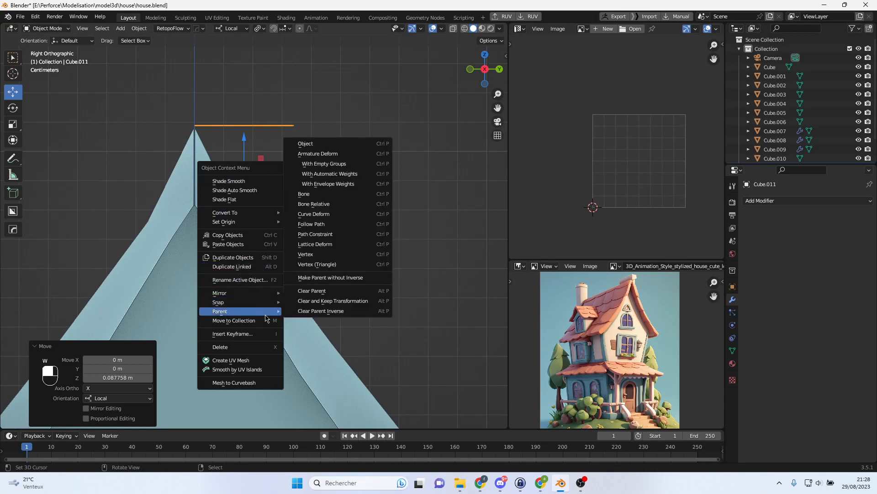
key(Tab)
mouse_move(285, 171)
middle_down()
mouse_move(294, 192)
mouse_move(301, 177)
middle_up()
key(Tab)
key(w)
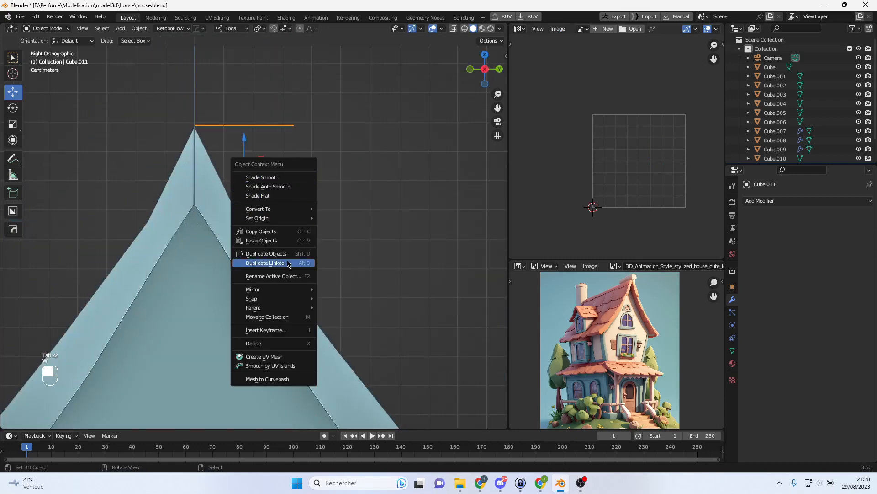
mouse_move(302, 218)
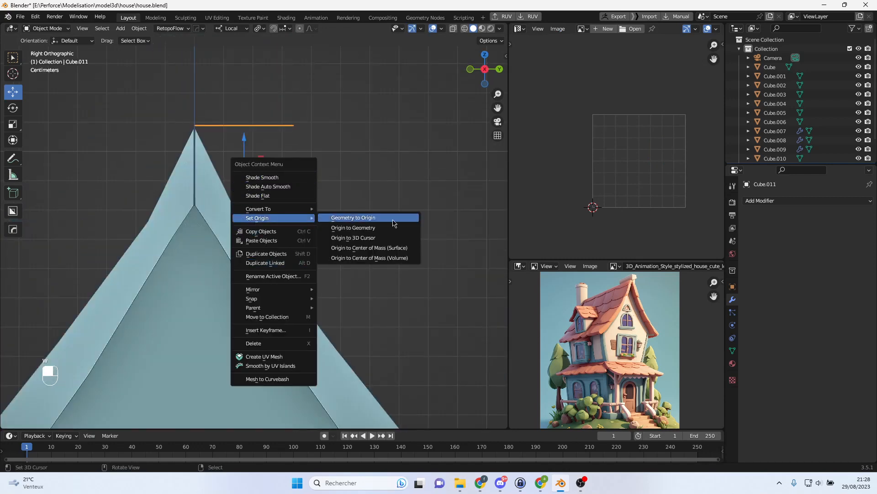
click(401, 251)
mouse_move(306, 151)
middle_down()
mouse_move(299, 166)
mouse_move(306, 156)
middle_up()
- Apply all transforms to the tile and place its origin back at the center of mass (surface)
key(ctrl+a)
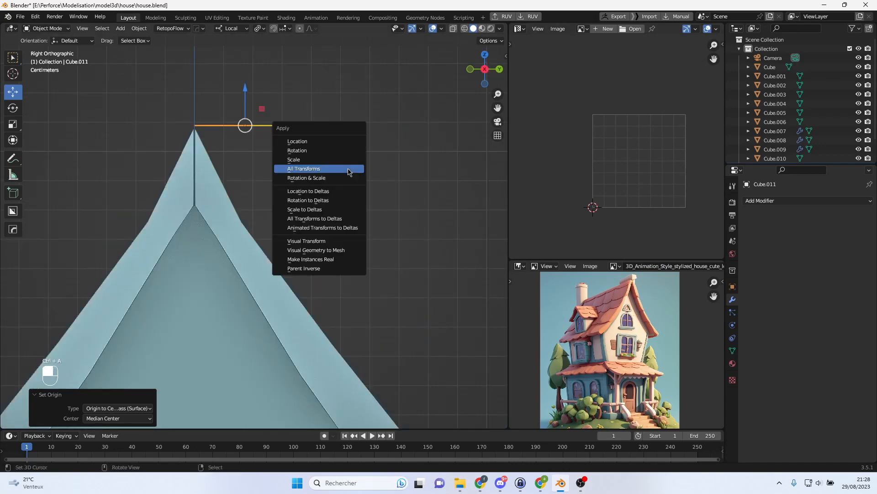
click(349, 172)
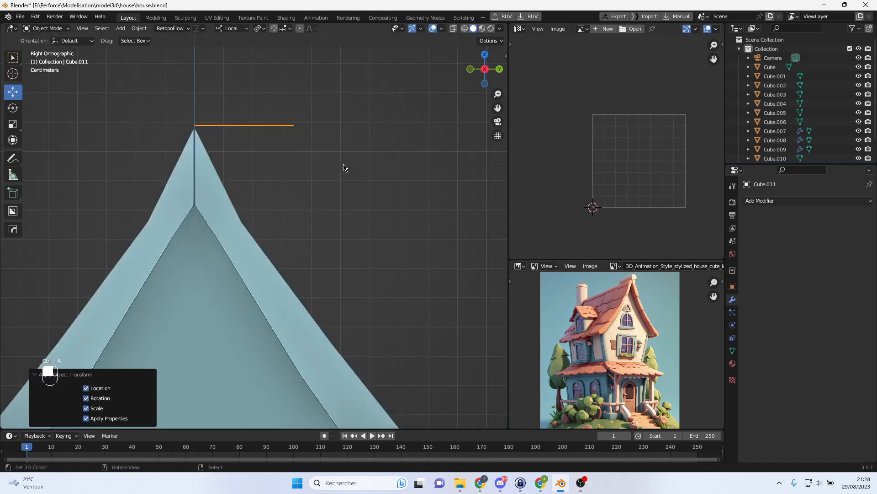
key(w)
mouse_move(347, 165)
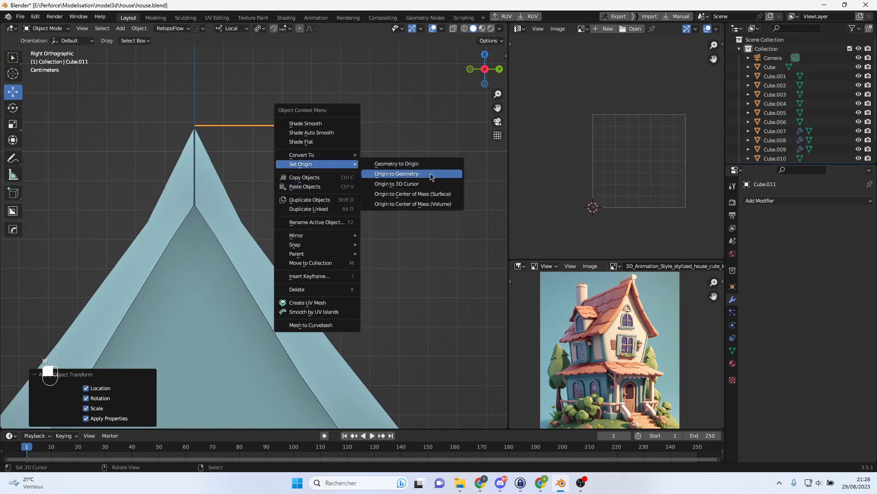
click(455, 196)
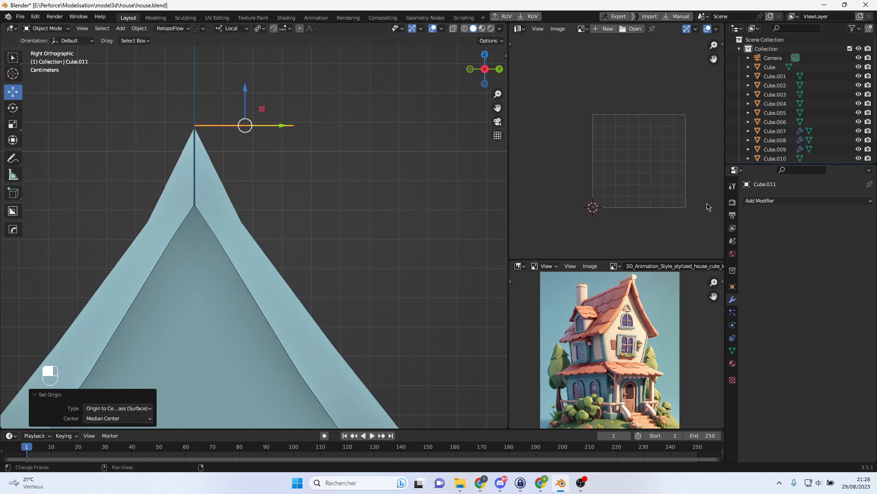
- Add a Solidify modifier to the tile with a thickness of 0.03 m
click(764, 201)
click(761, 201)
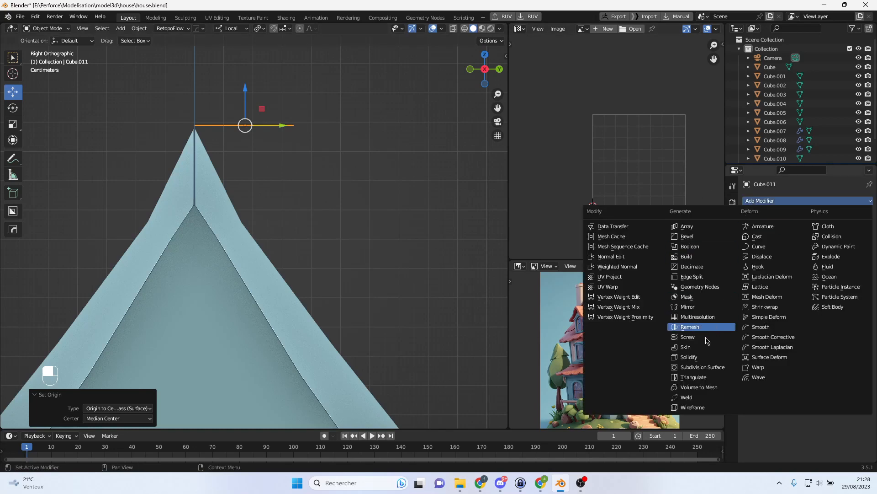
click(690, 357)
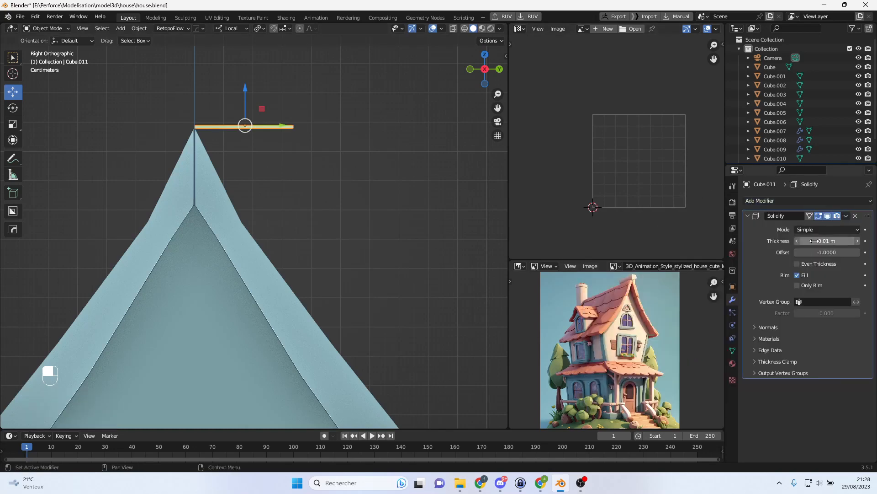
mouse_move(827, 240)
mouse_down()
mouse_move(853, 241)
mouse_move(836, 241)
mouse_up()
middle_drag(366, 147, 345, 164)
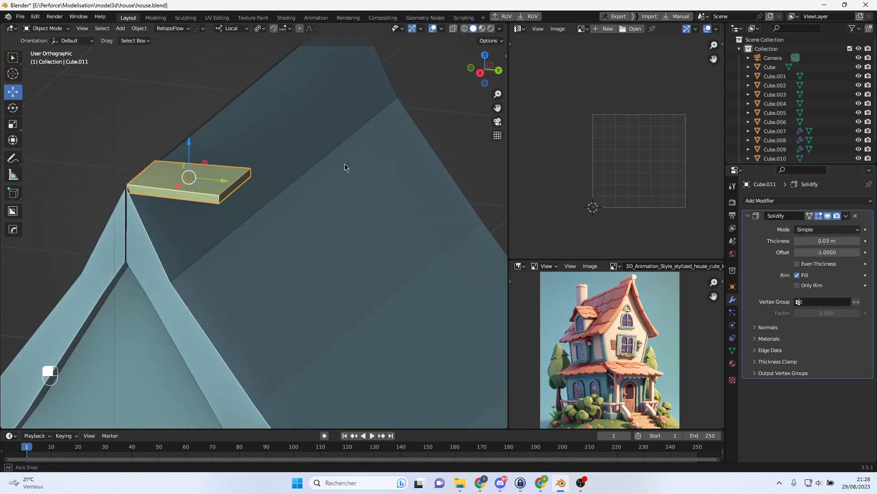
- Add a Bevel modifier to the tile with an amount of 0.005 m
scroll(347, 165, up, 5)
click(838, 201)
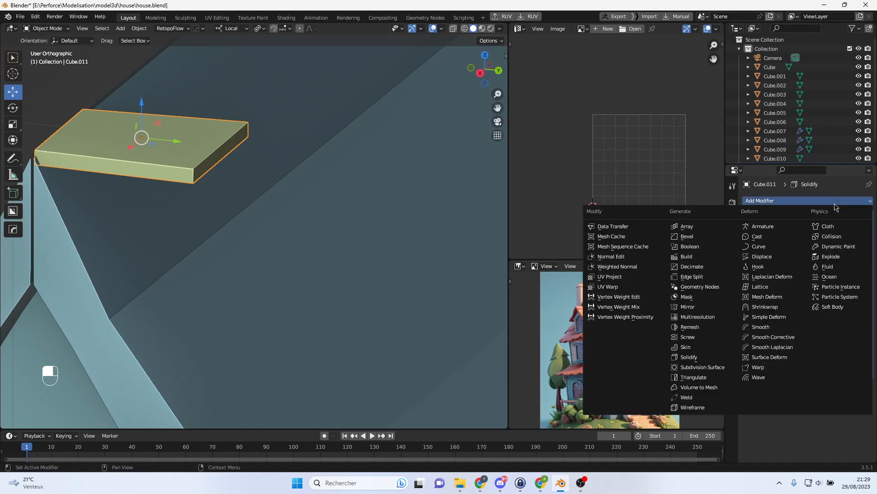
click(688, 236)
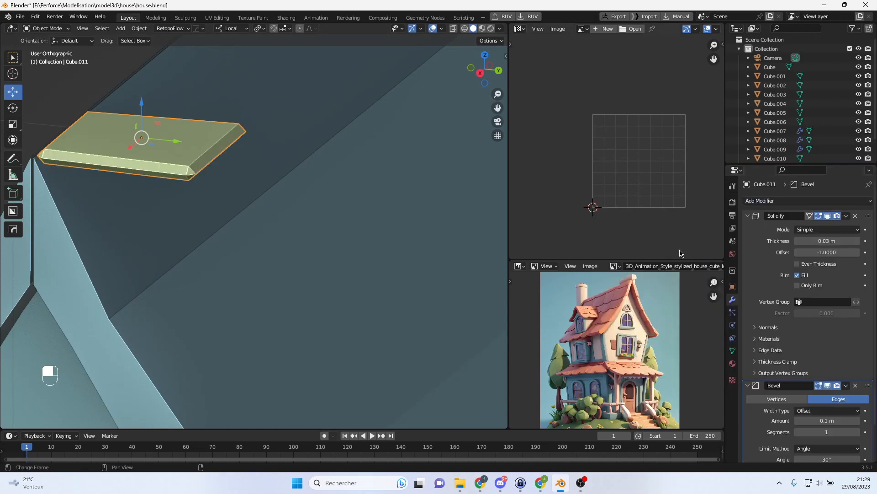
click(832, 419)
text(0.)
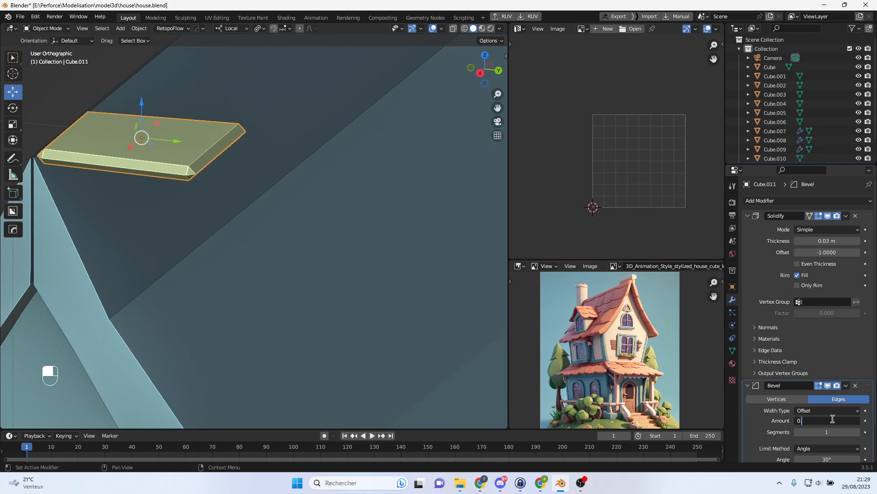
key(Return)
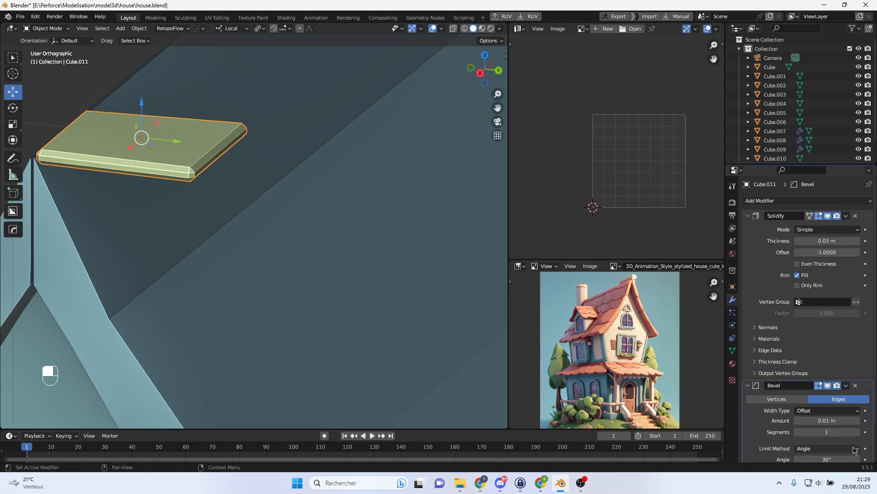
drag(827, 421, 833, 421)
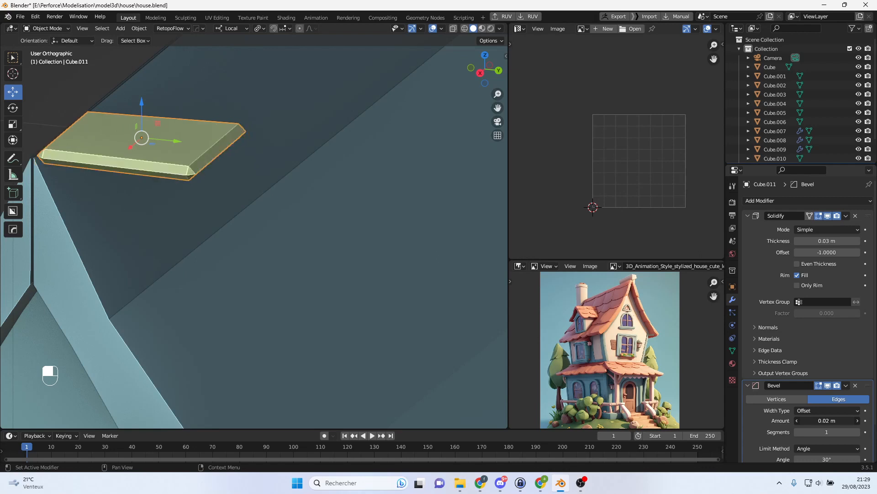
click(836, 420)
text(0.005)
key(Return)
- Shade the tile smooth with Auto Smooth enabled and its angle set to 60°
alt+drag(326, 176, 214, 226)
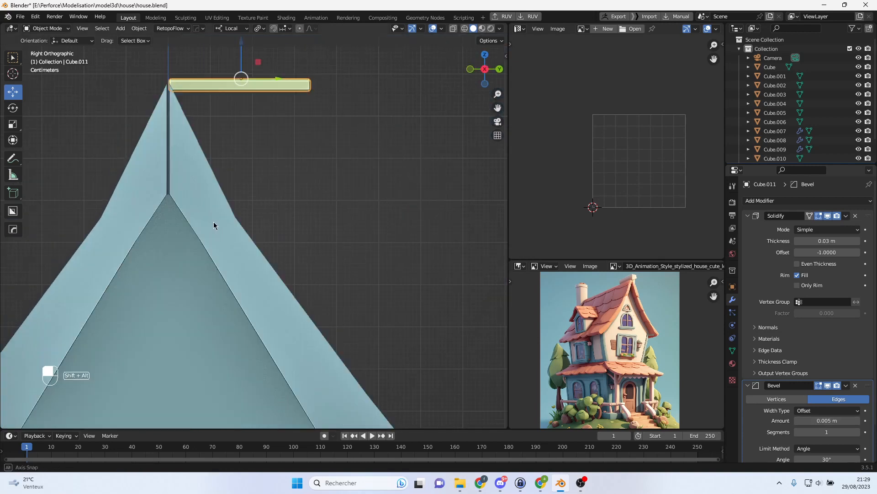
middle_drag(282, 129, 245, 162)
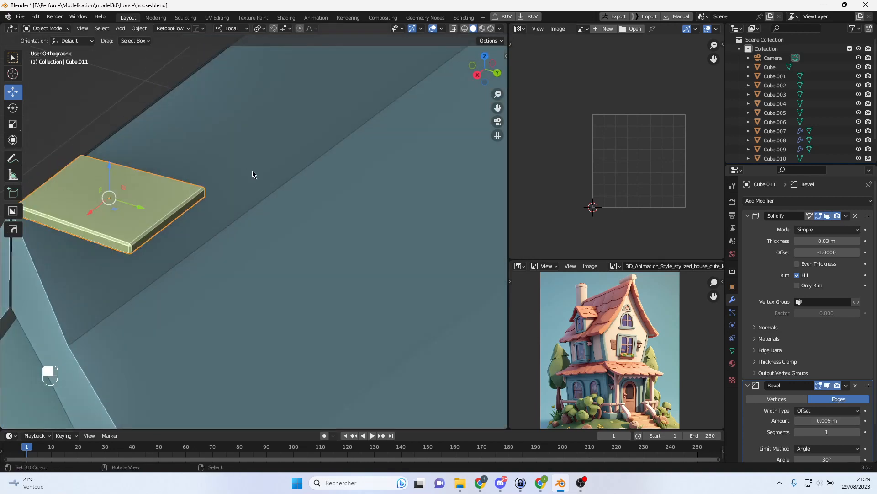
key(w)
click(225, 132)
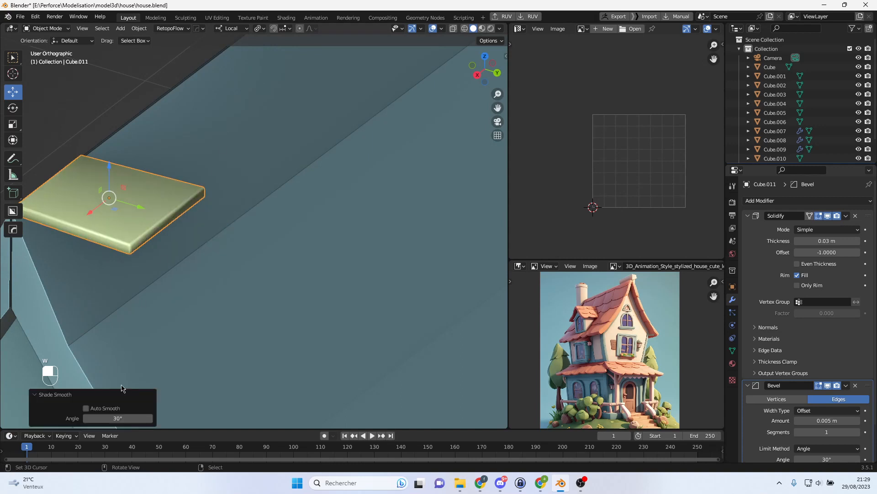
click(86, 408)
middle_drag(131, 394, 307, 173)
scroll(274, 251, up, 1)
click(130, 417)
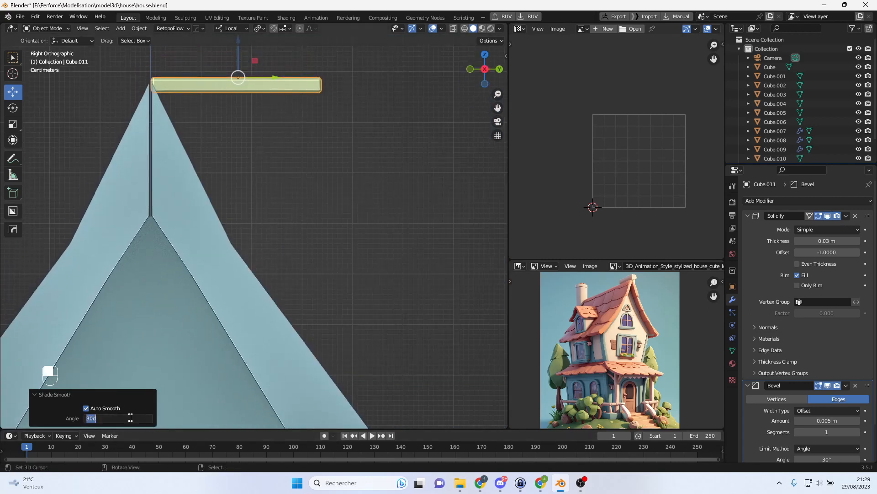
key(Return)
- In the right orthographic view, rotate the tile about 51.5° and move it down against the roof's slope at the peak
middle_drag(377, 216, 235, 235)
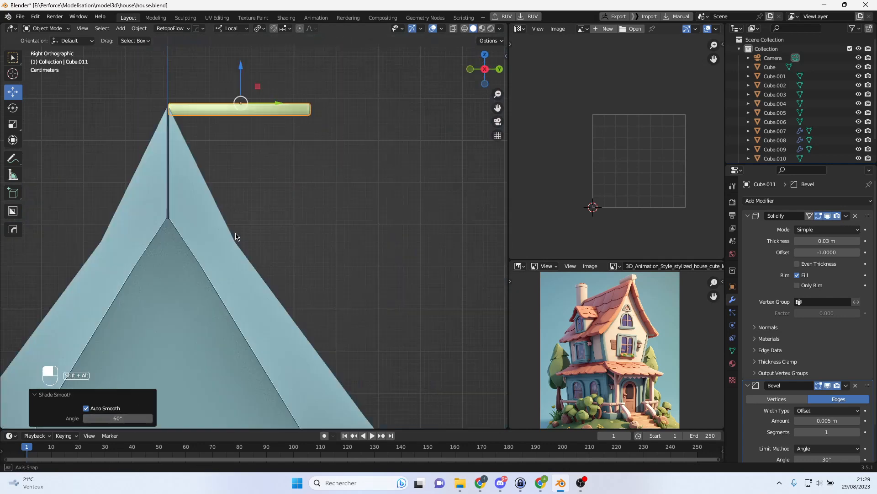
key(r)
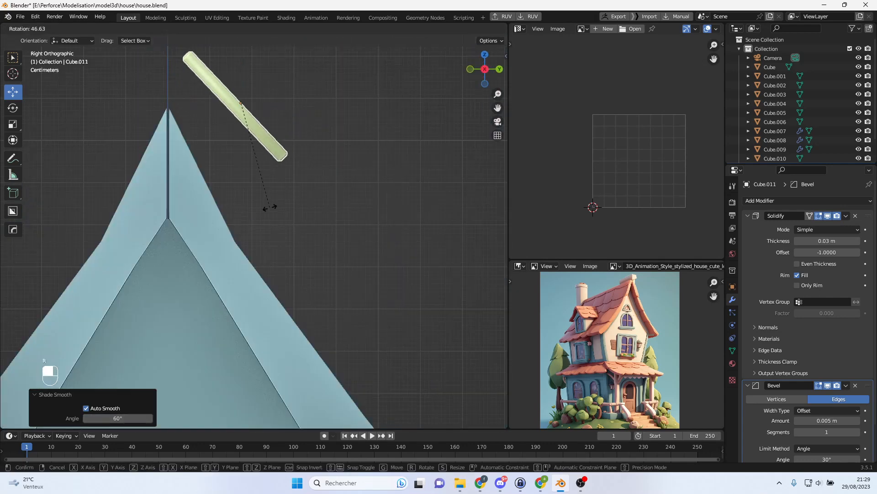
click(289, 131)
key(g)
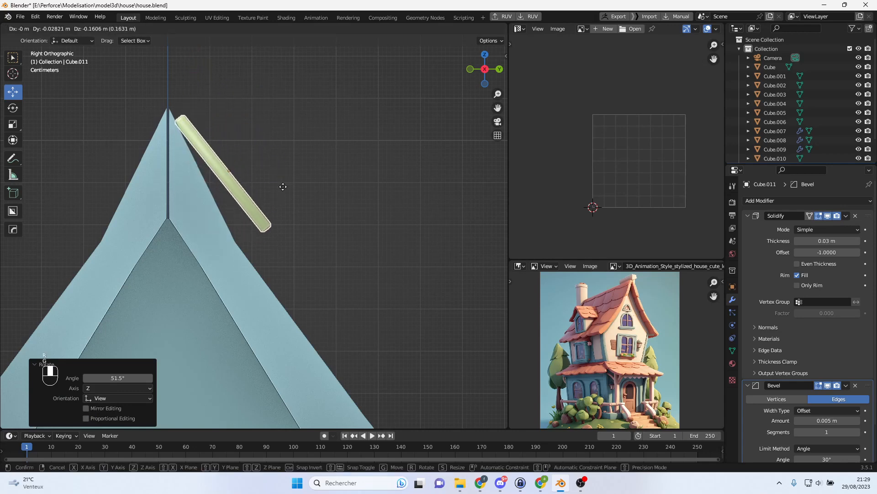
click(279, 175)
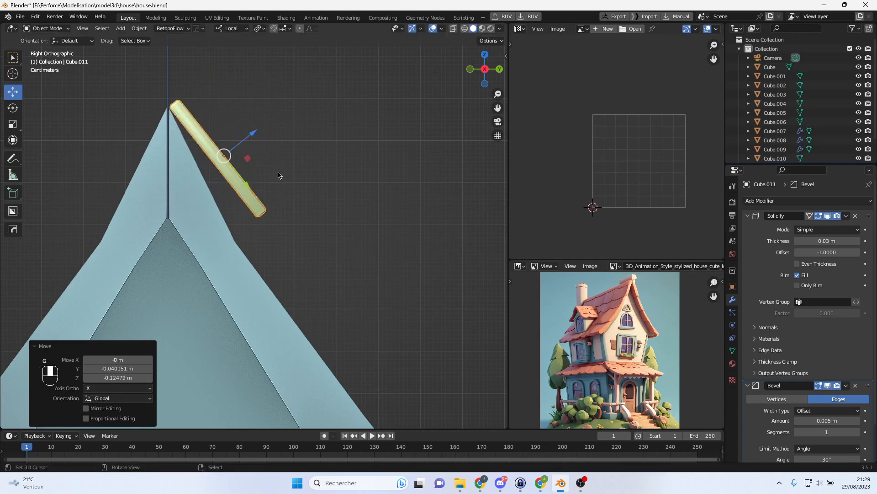
key(g)
click(312, 152)
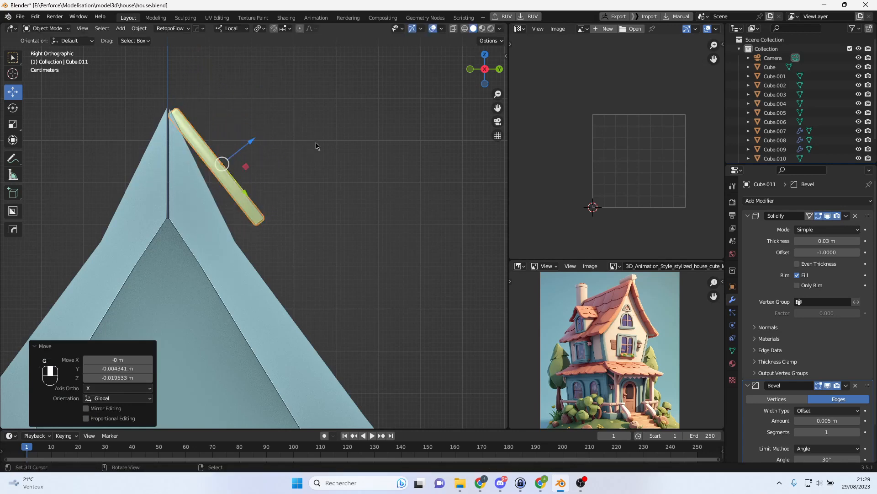
- Rotate the tile a further 7.7° or so and nudge it down along the upper roof slope
key(r)
click(317, 151)
key(g)
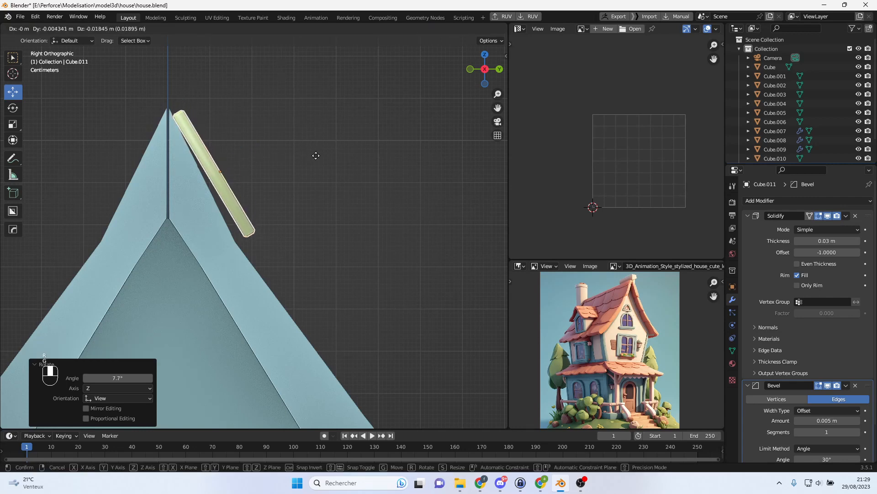
click(314, 159)
- Shade the roof tile smooth with Auto Smooth enabled and its angle set to 30°
middle_drag(331, 170, 207, 191)
key(w)
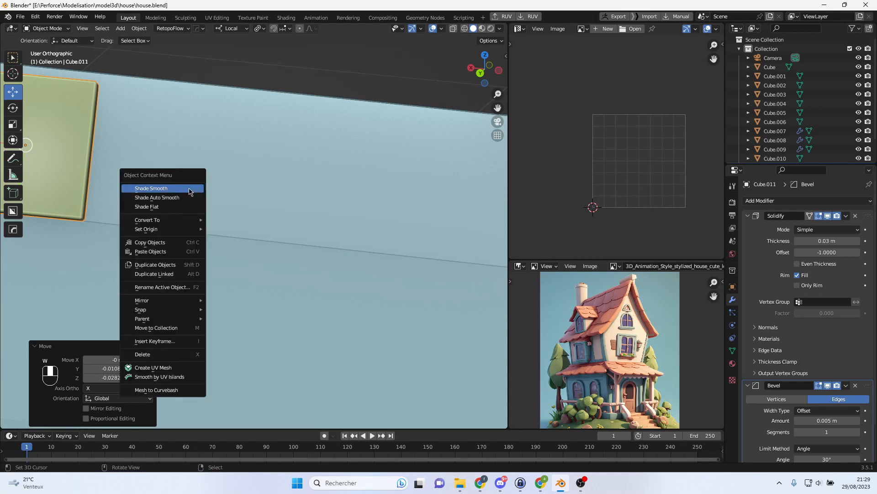
click(190, 186)
click(97, 407)
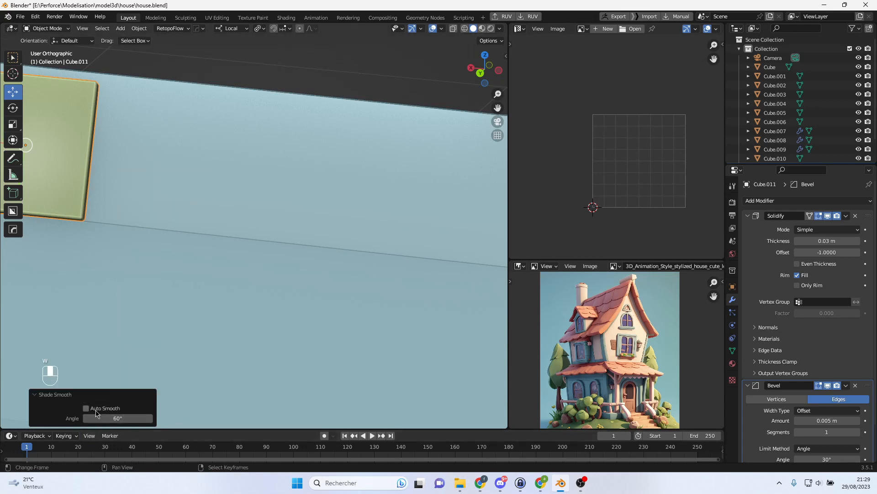
click(119, 419)
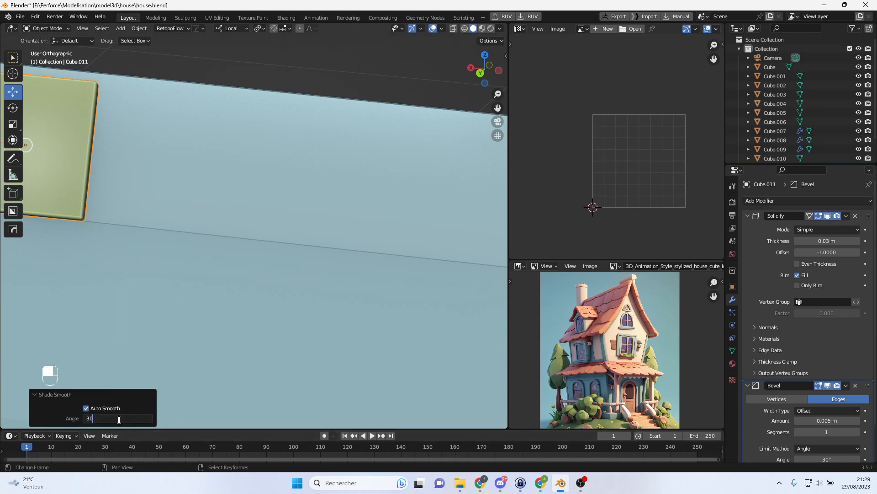
text(30)
key(Return)
- Add an Array modifier to the tile and set its relative offset to -1 along X
alt+middle_drag(344, 132, 322, 143)
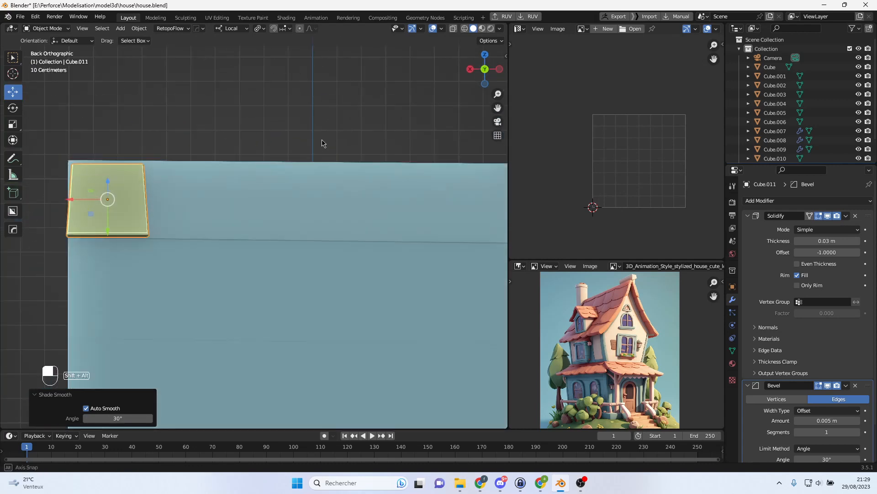
shift+middle_drag(347, 204, 303, 200)
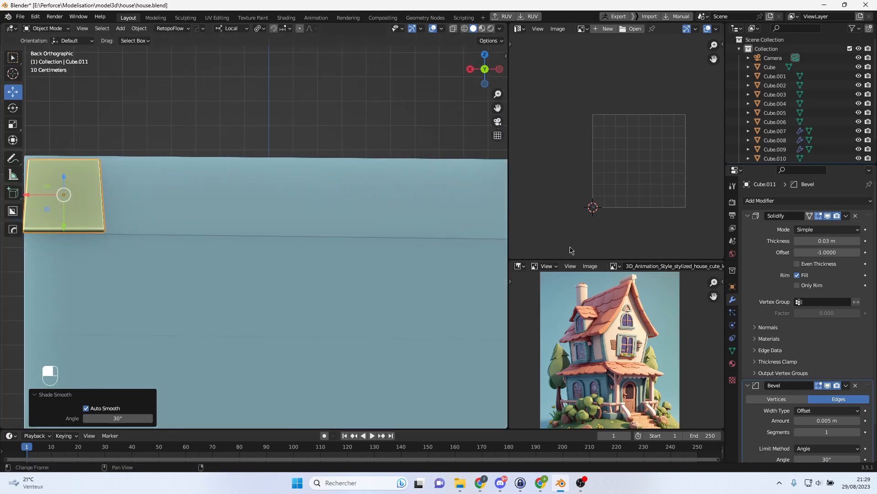
click(769, 202)
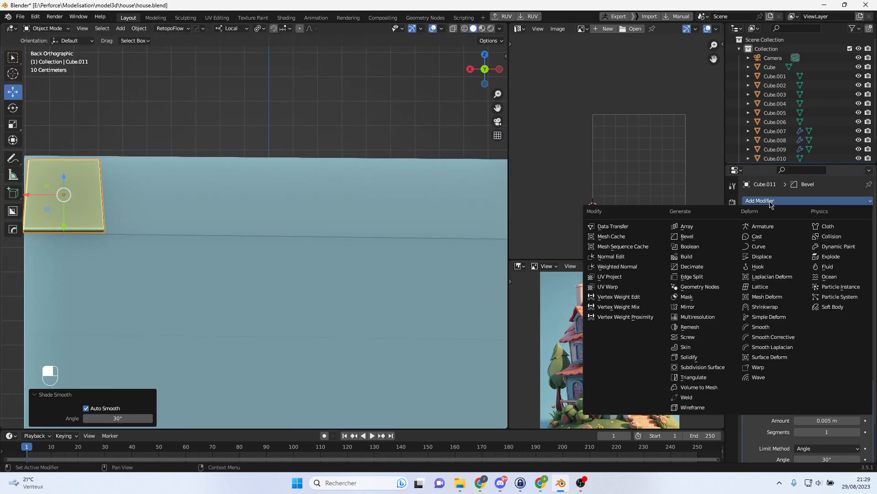
click(686, 227)
scroll(360, 258, down, 3)
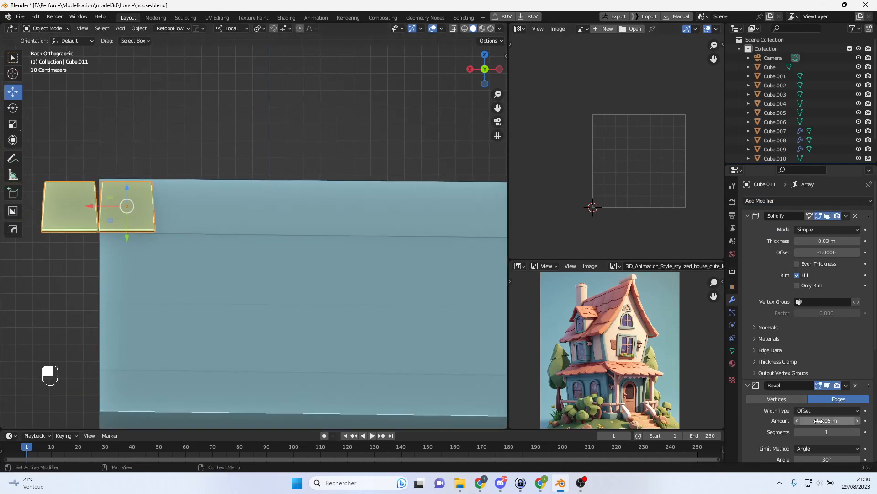
scroll(819, 421, down, 3)
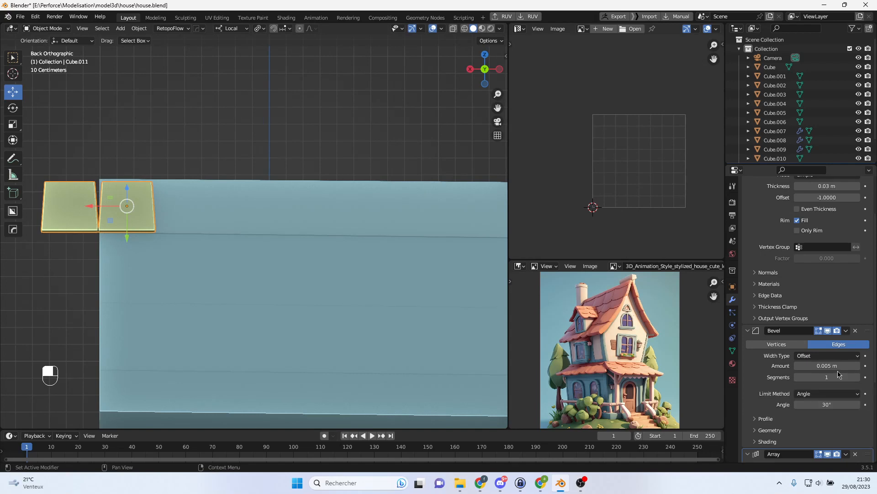
scroll(822, 267, up, 3)
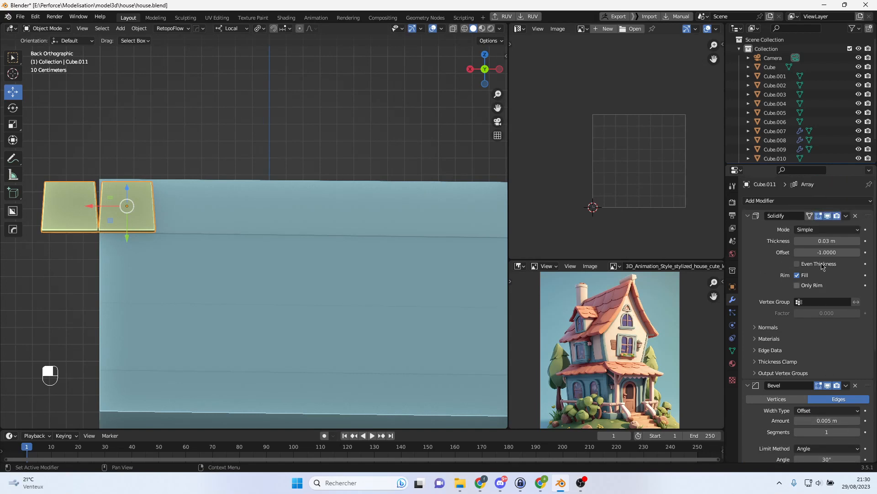
scroll(821, 260, down, 10)
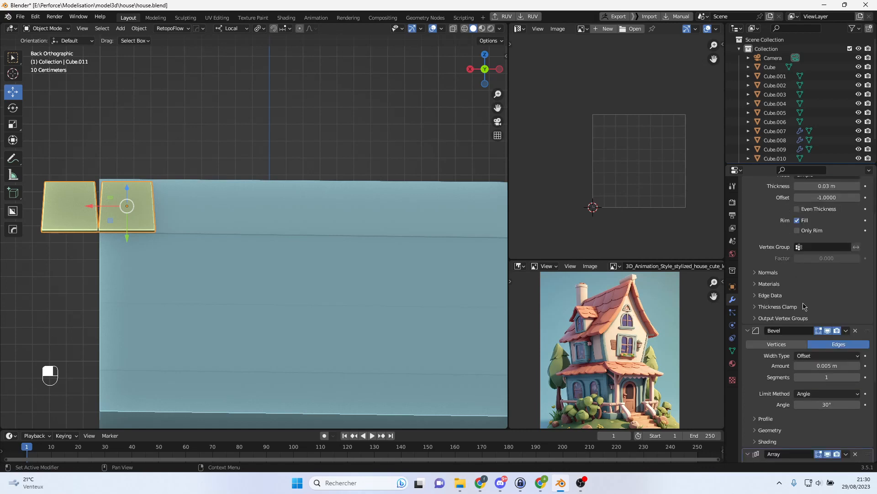
click(829, 376)
key(BackSpace)
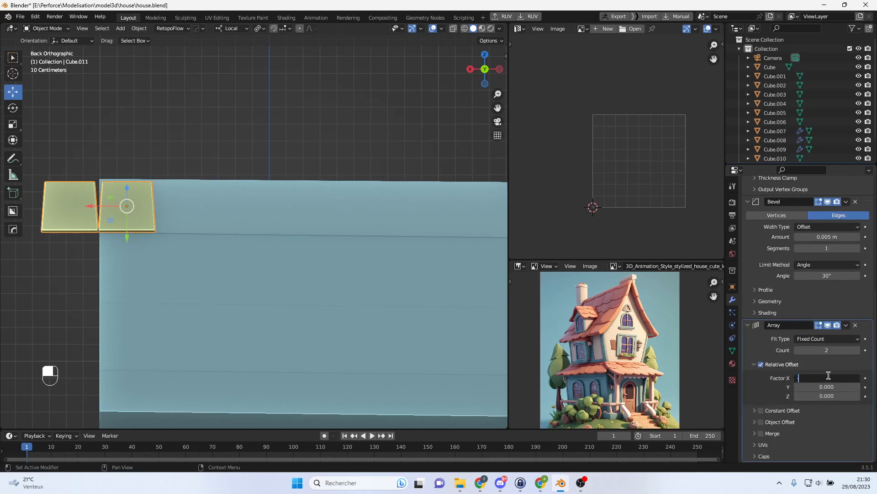
text(-1)
key(Return)
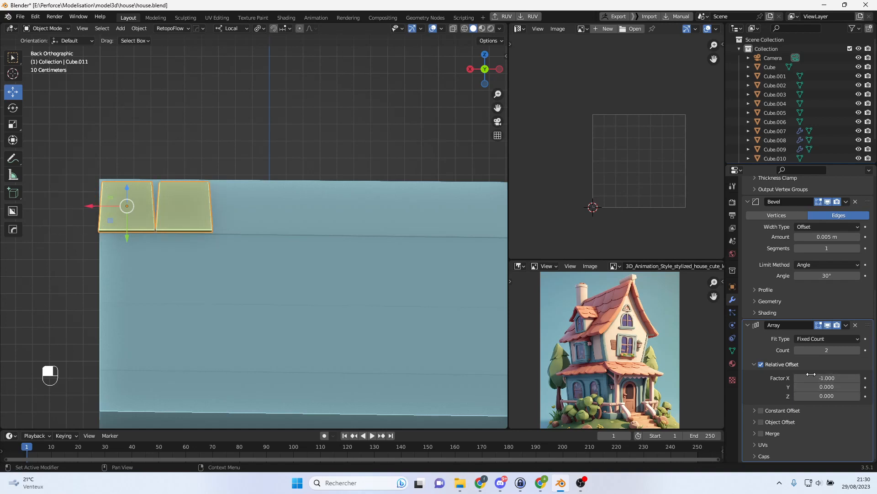
- Try array offset factors of -1.2 along X and -0.1 along Y, restoring -1 and 0
click(840, 376)
text(-)
key(Return)
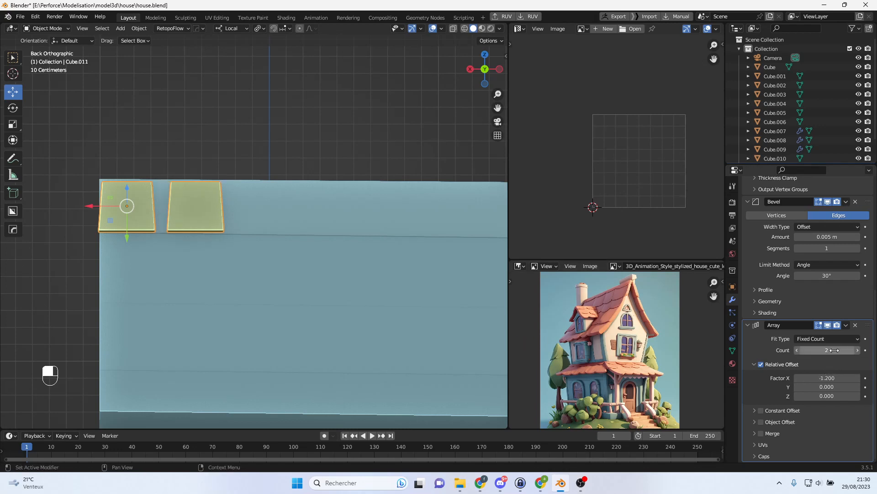
click(835, 376)
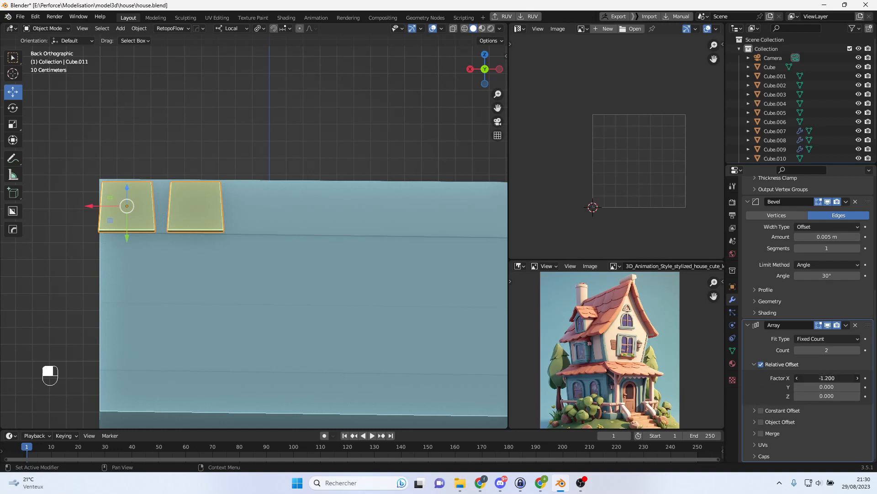
text(-1)
key(Return)
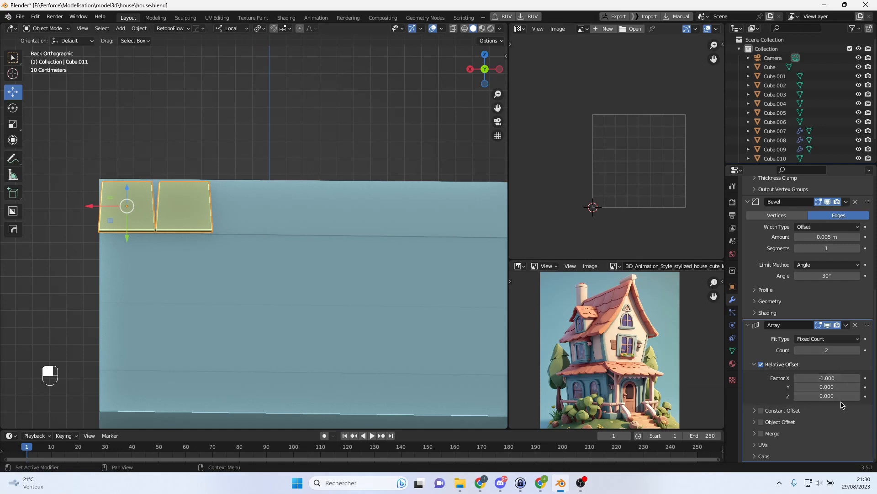
drag(827, 386, 811, 387)
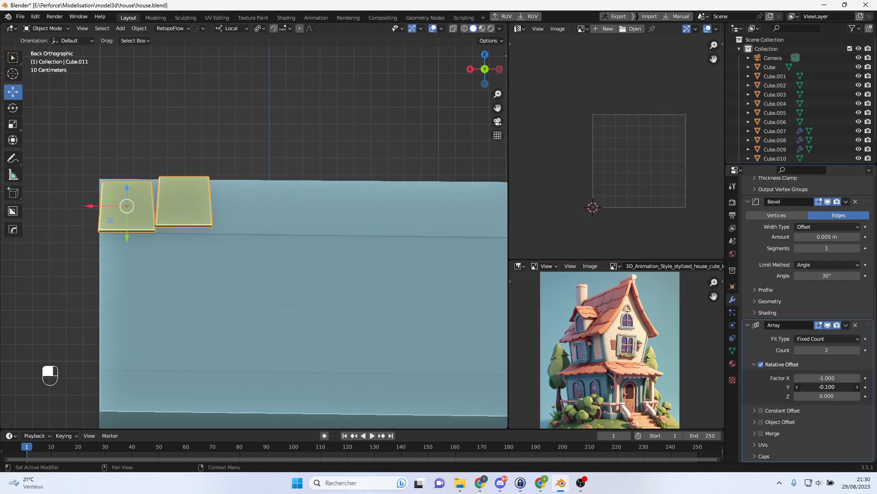
key(ctrl+z)
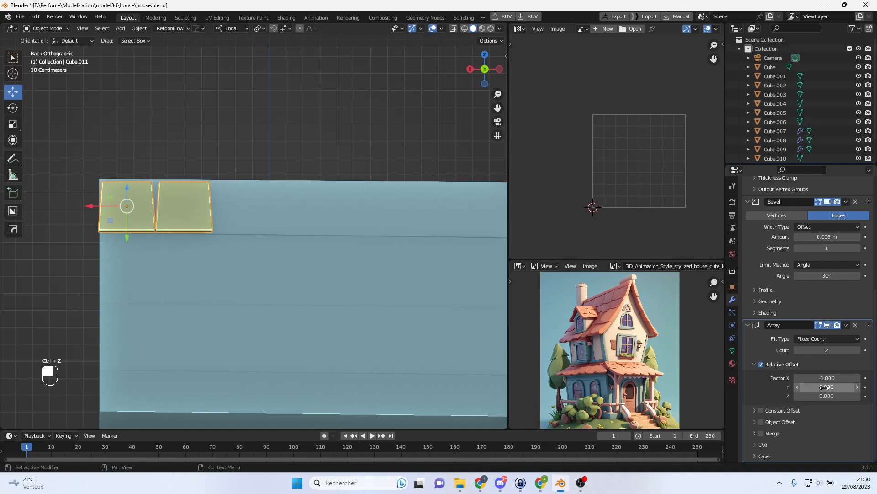
- Raise the tile array's count to 7 to extend the row along the roof ridge
click(858, 350)
click(858, 350)
click(859, 350)
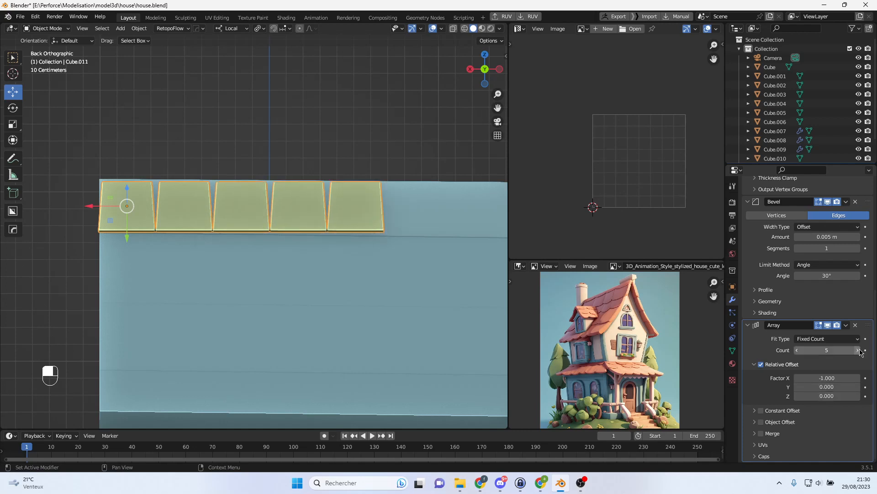
click(859, 350)
scroll(388, 281, down, 2)
scroll(415, 280, up, 1)
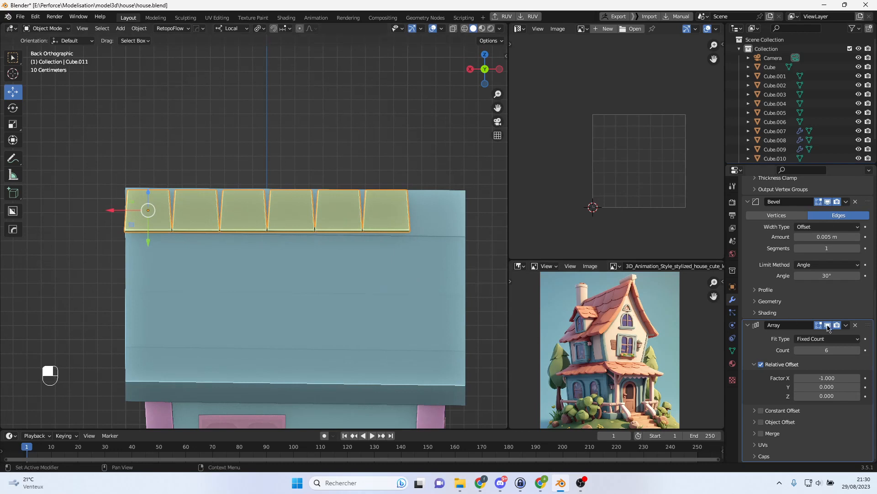
click(858, 351)
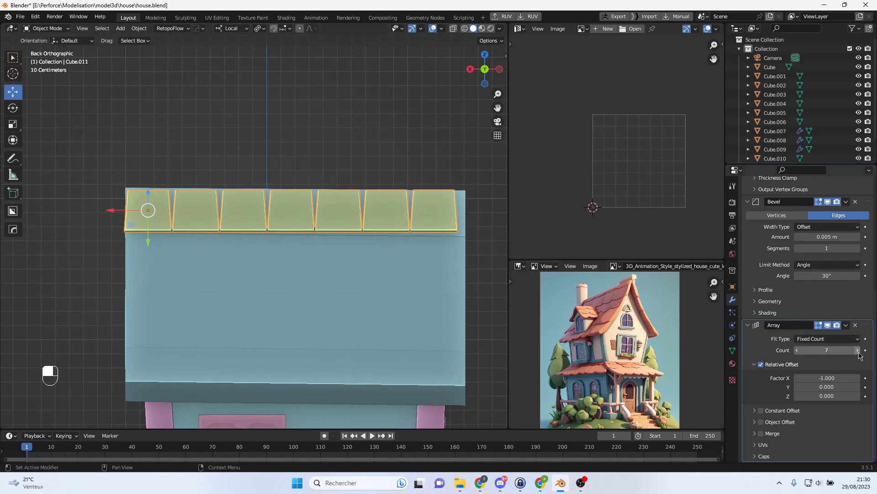
- Move the tile row about -0.026 m along its local X axis and widen it by a factor of about 1.09 along X
drag(130, 210, 133, 210)
key(s)
key(x)
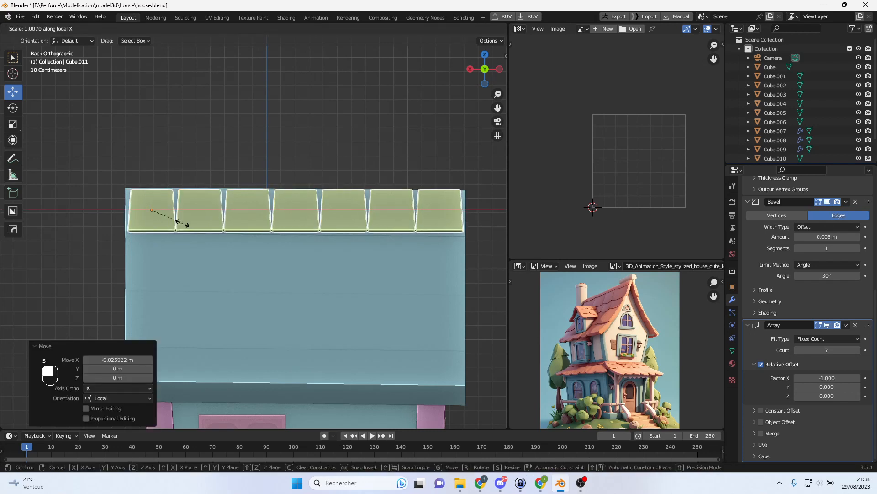
click(182, 220)
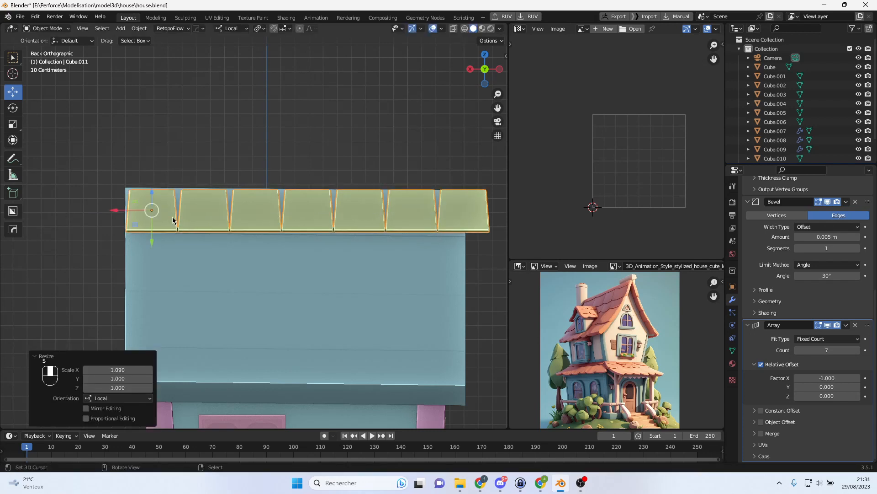
- Fit the row to the roof's width by moving it about 0.078 m along X, narrowing it slightly, and shifting it about -0.036 m
drag(125, 211, 115, 212)
key(s)
key(x)
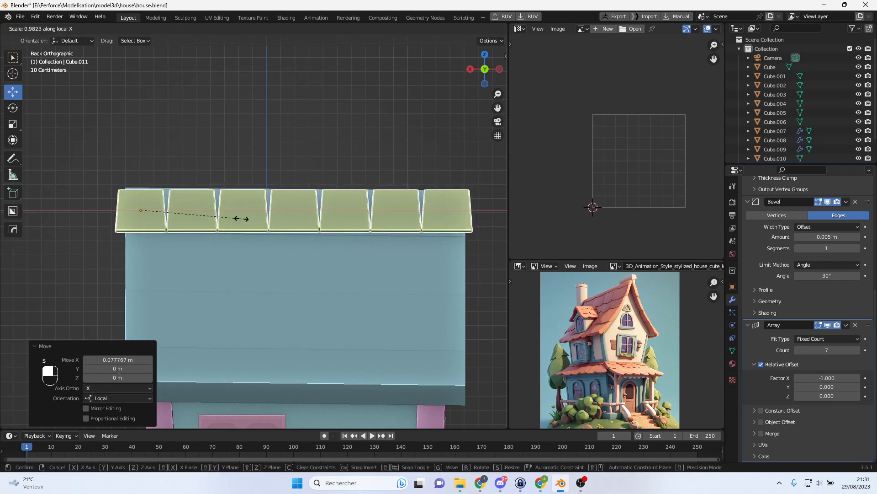
click(239, 218)
drag(112, 212, 116, 212)
scroll(160, 229, up, 2)
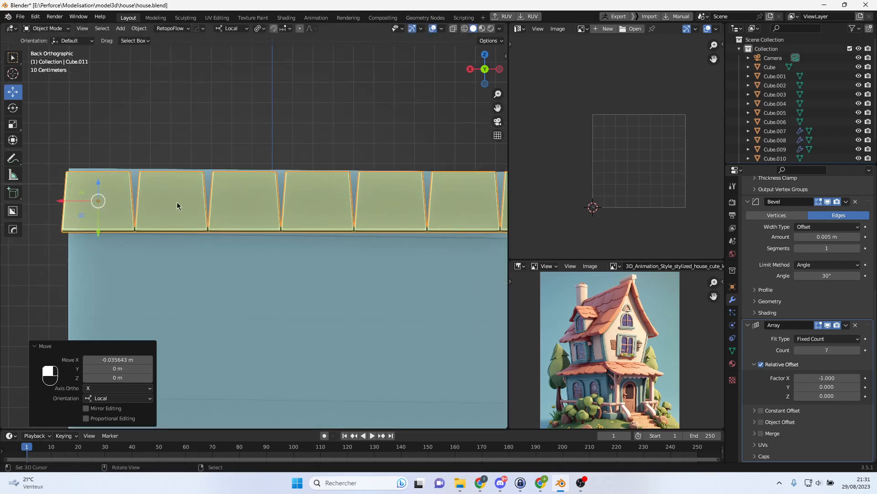
- Overlap the arrayed tiles by setting the relative X offset to -0.8, after trying -0.9
middle_drag(179, 200, 221, 206)
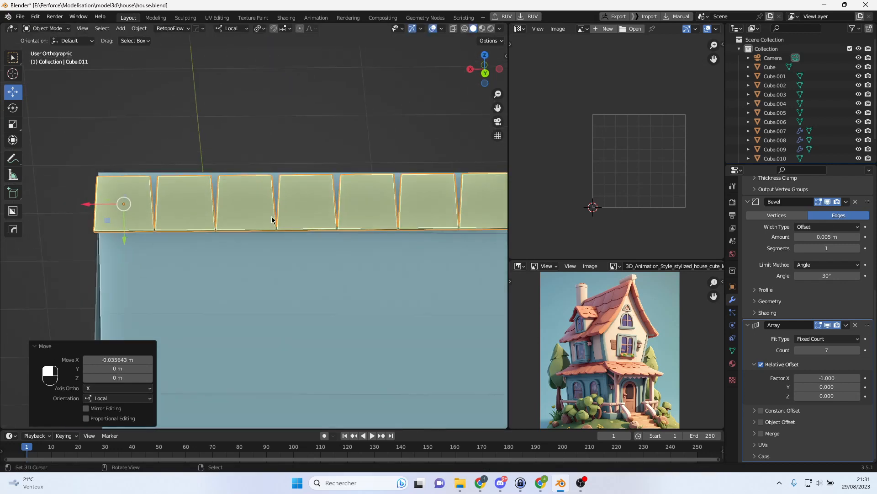
click(839, 377)
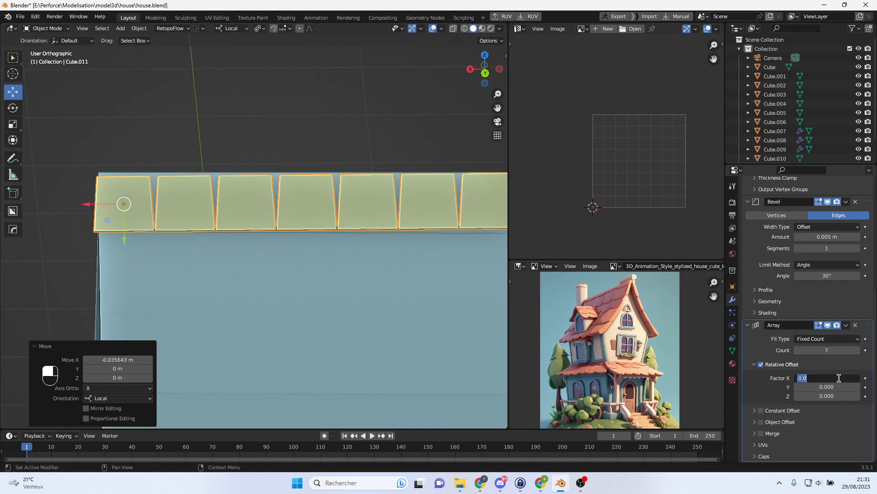
text(-0.9)
key(Return)
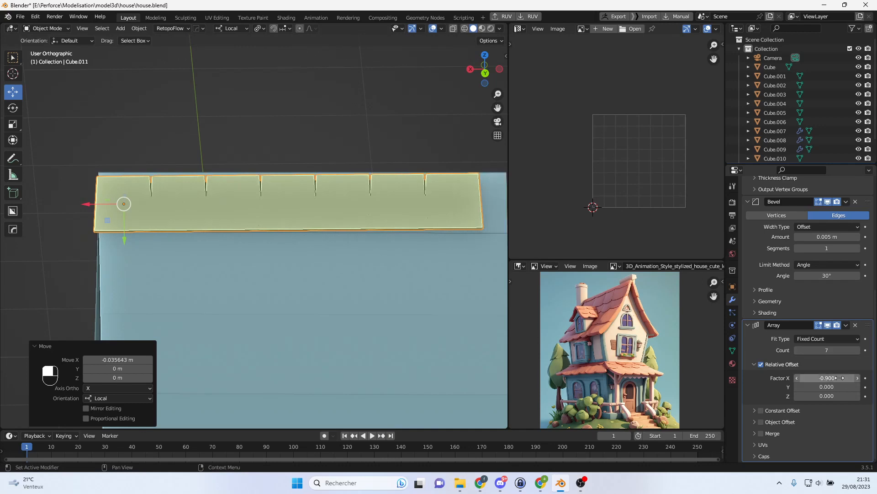
click(831, 376)
text(-)
key(Return)
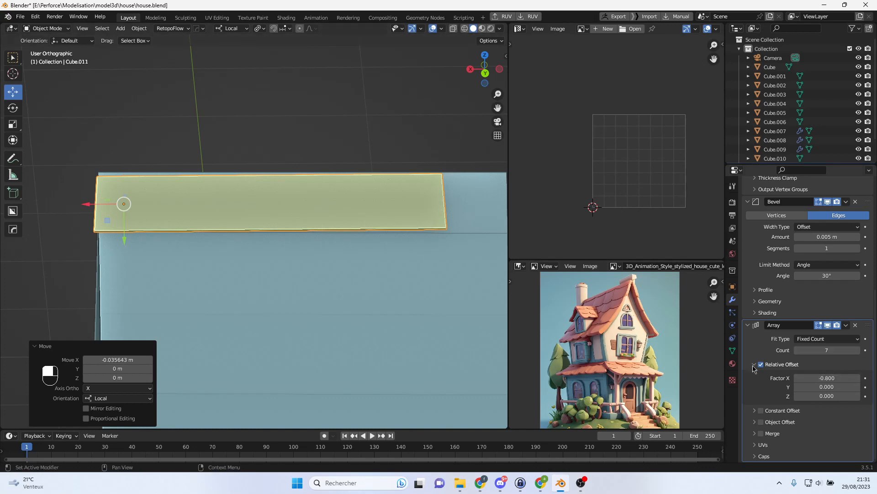
- Try a relative Y offset of 0.1 on the tile array and set it back to 0
click(822, 385)
text(0.1)
key(Return)
mouse_move(294, 237)
middle_down()
mouse_move(294, 175)
mouse_move(295, 252)
middle_up()
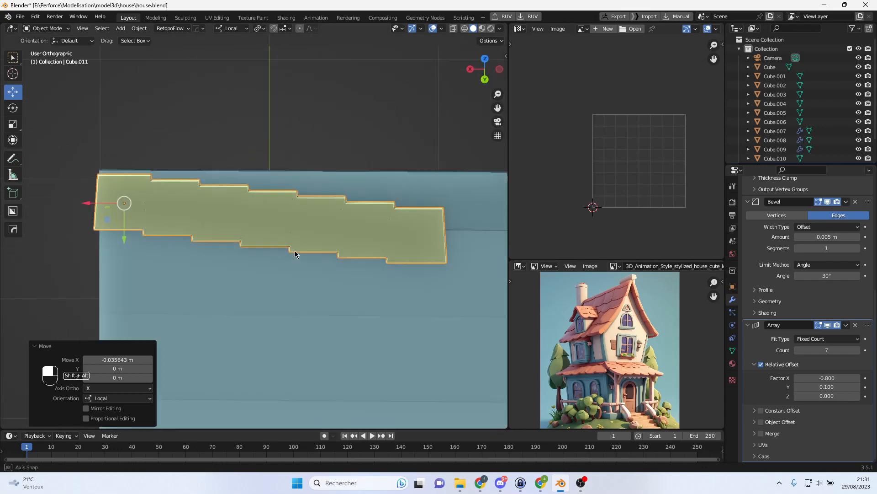
click(825, 385)
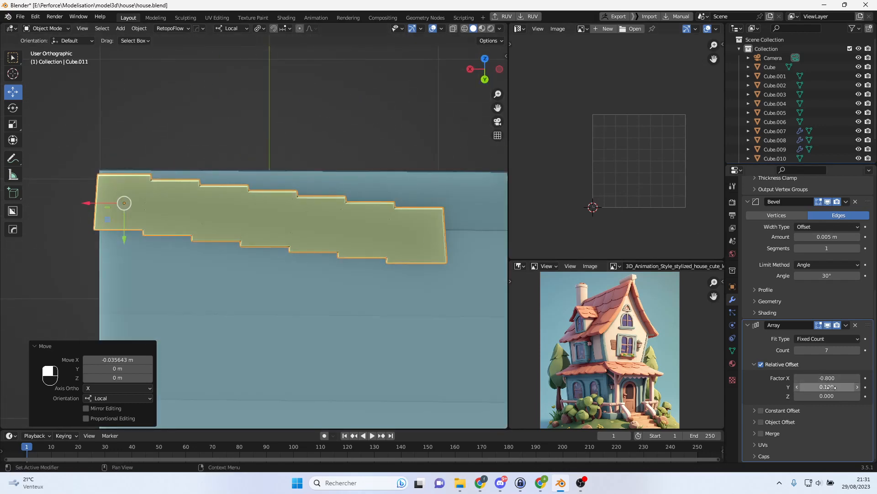
text(0)
key(Tab)
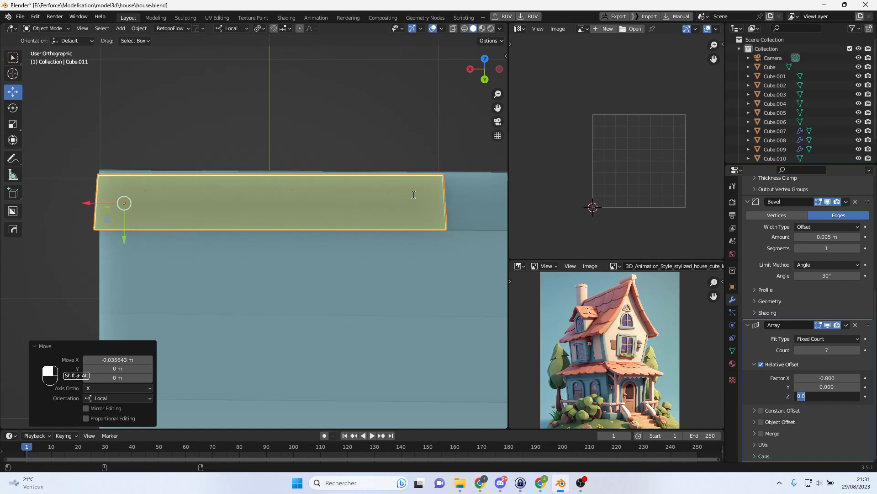
- Increase the array count to 8 and centre the row on the roof by moving it about -0.049 m along X
click(858, 351)
click(858, 351)
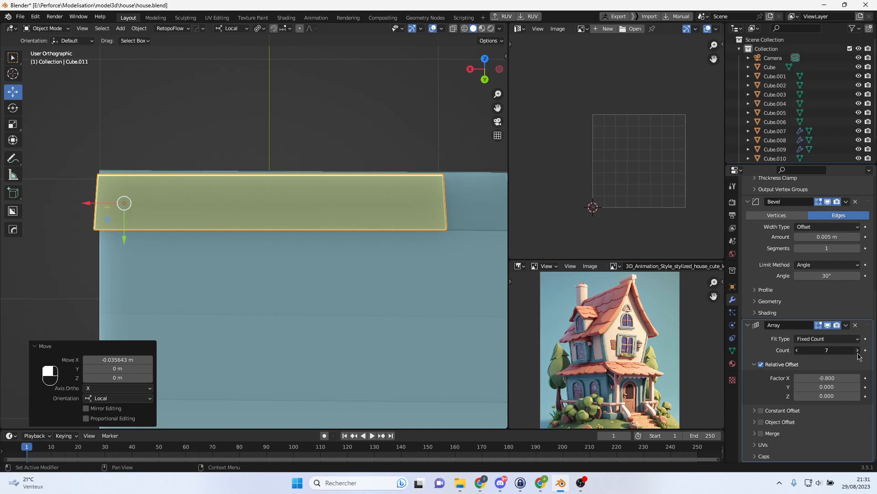
shift+middle_drag(431, 238, 390, 237)
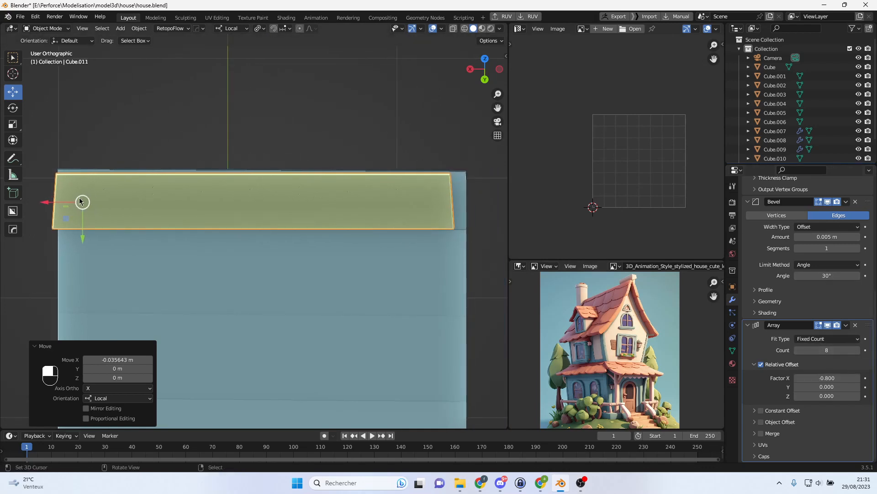
drag(53, 205, 62, 205)
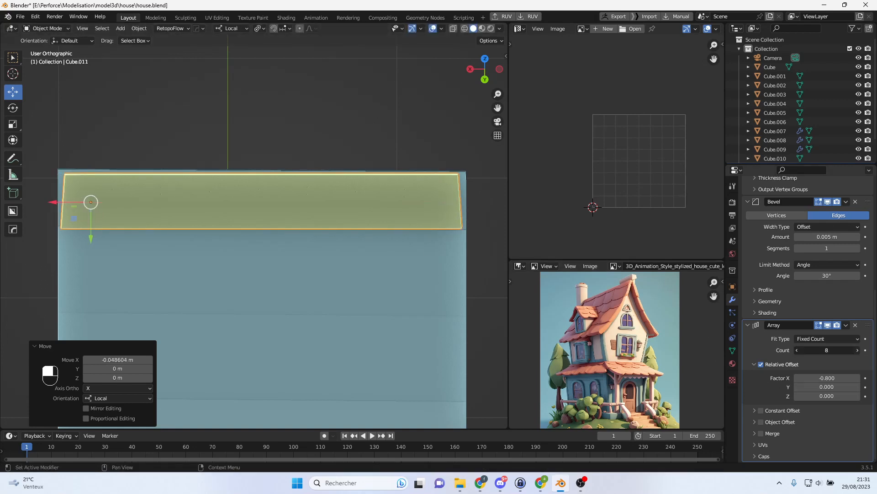
- Increase the array count to 9, then refit the tile row to the roof by scaling it along X and moving it about 0.1 m and -0.019 m
click(858, 350)
drag(66, 206, 54, 201)
key(s)
key(x)
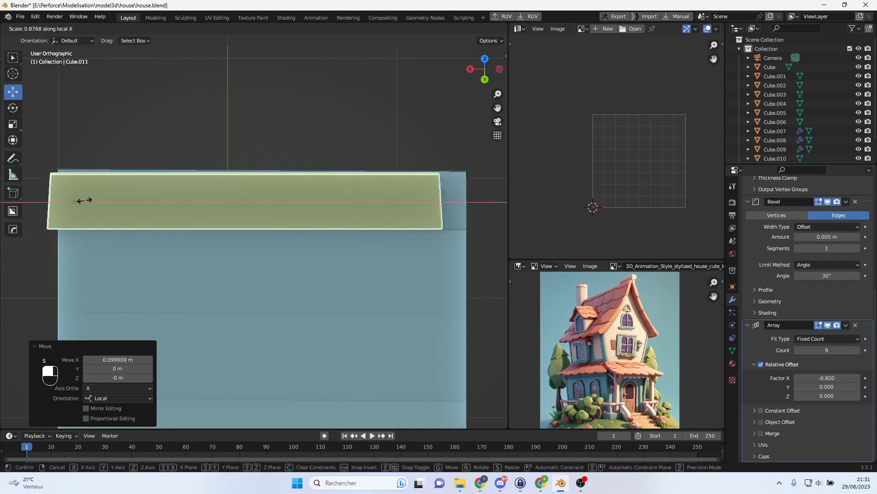
click(86, 201)
drag(48, 202, 52, 202)
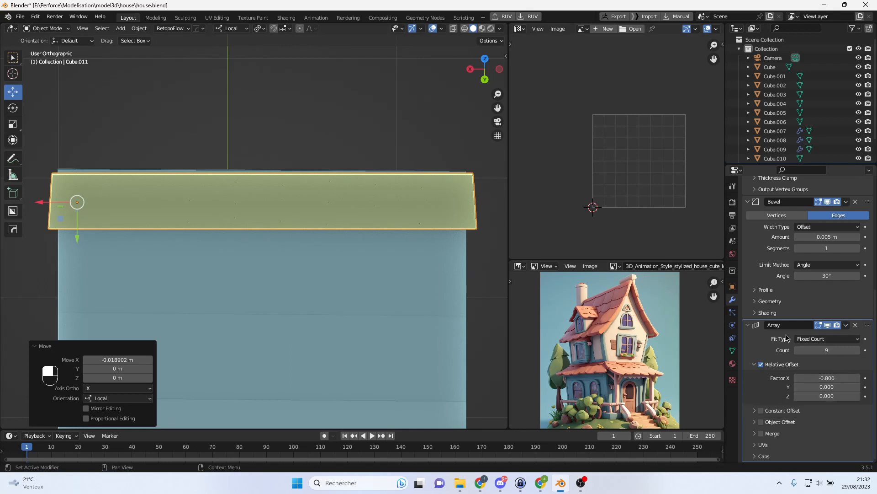
- Apply the Array modifier and open the tile row in Edit Mode with face selection
click(846, 325)
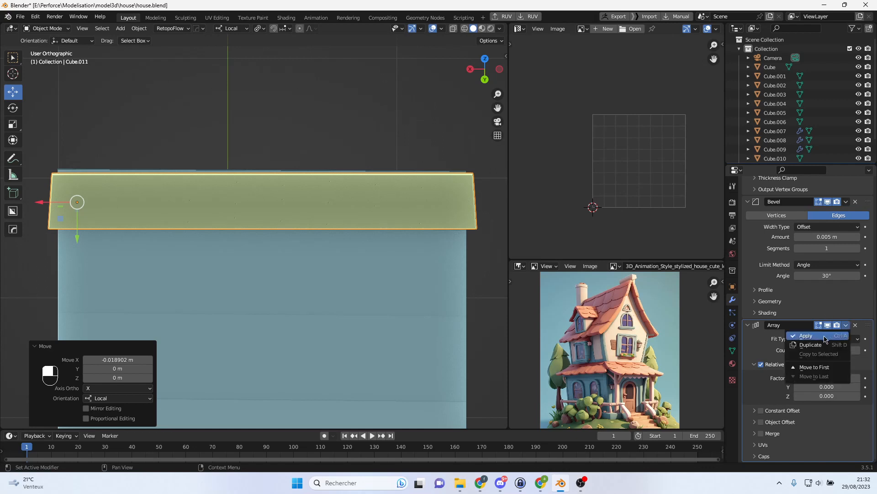
click(825, 337)
key(Tab)
middle_drag(245, 179, 260, 135)
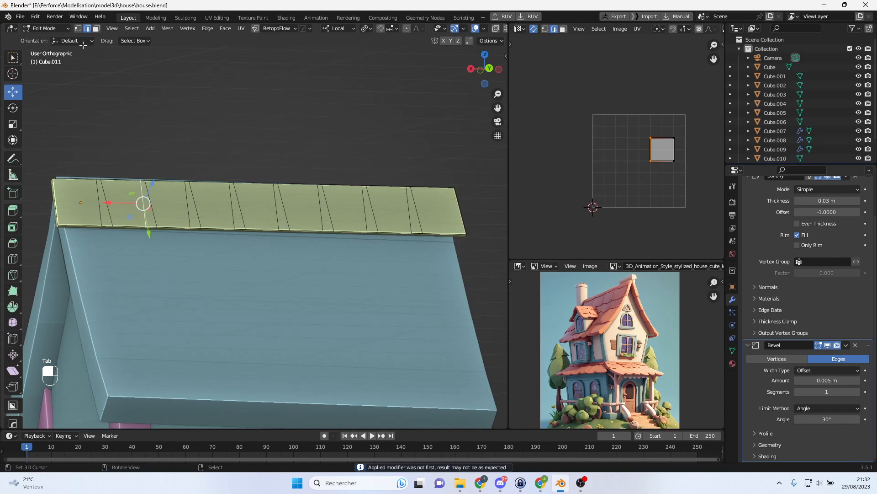
click(95, 29)
- Try lifting a single tile off the row by about 0.033 m in Y and 0.018 m in Z
click(153, 216)
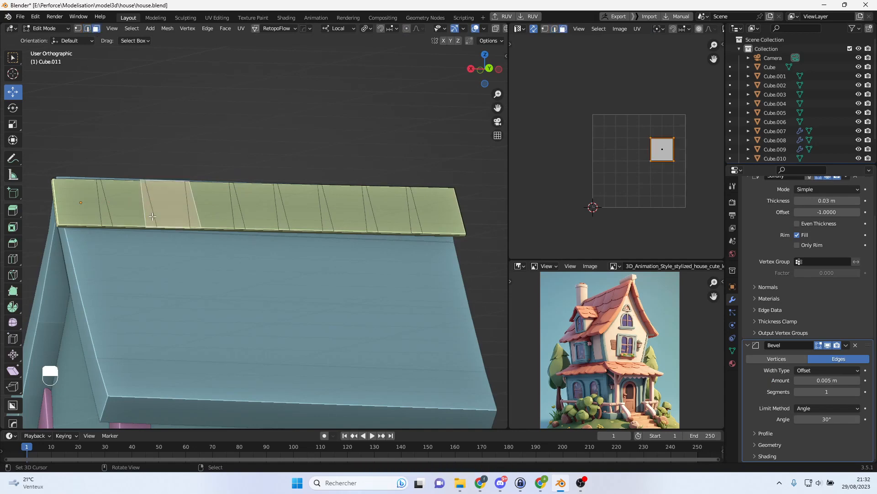
right_click(132, 215)
middle_drag(129, 213, 249, 207)
scroll(262, 213, up, 4)
scroll(259, 207, up, 2)
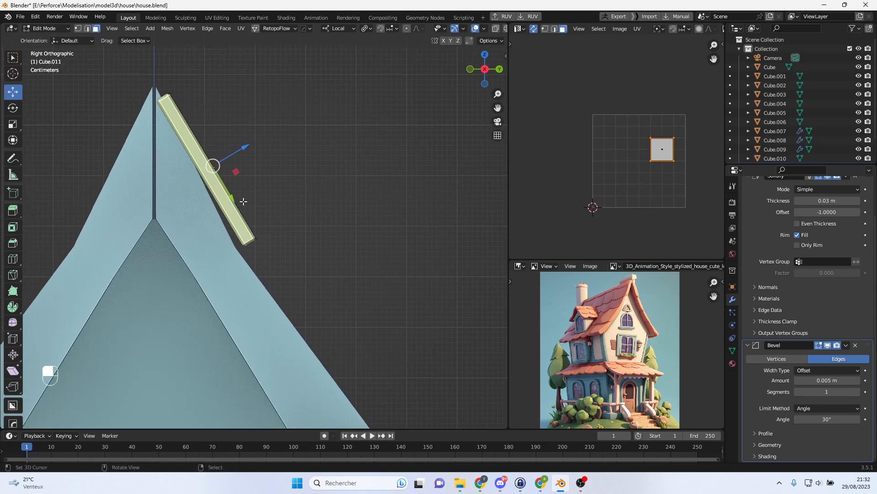
key(g)
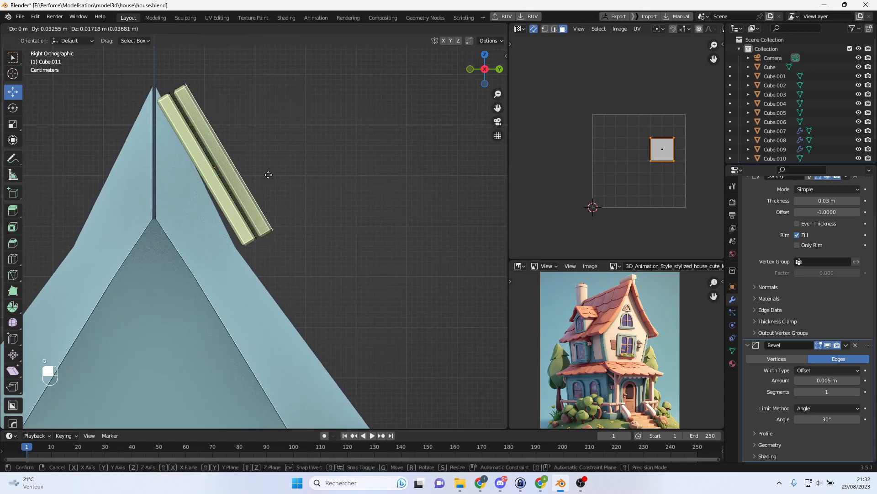
click(266, 173)
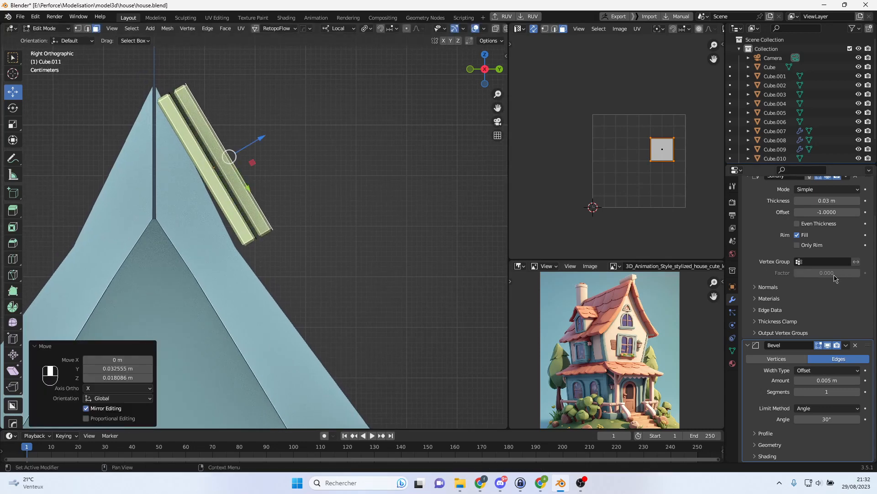
- Set the Solidify thickness to 0.02 m and undo the trial moves of the single lifted tile
scroll(836, 278, up, 2)
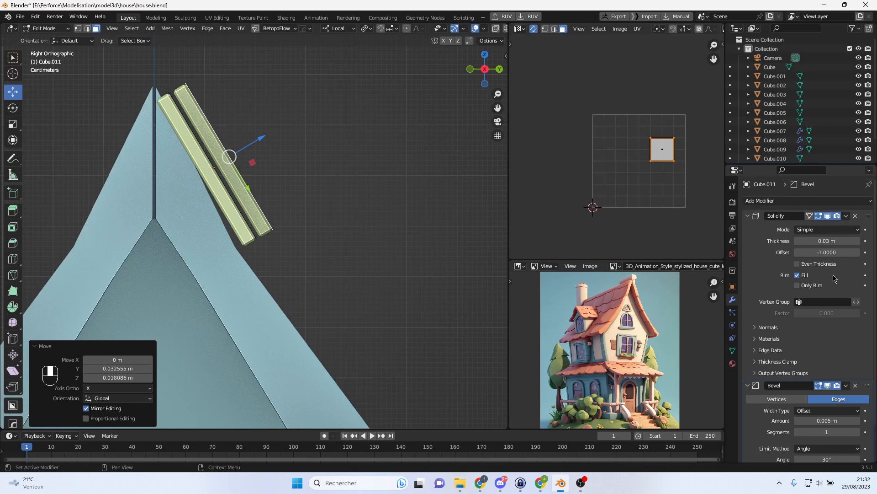
click(798, 241)
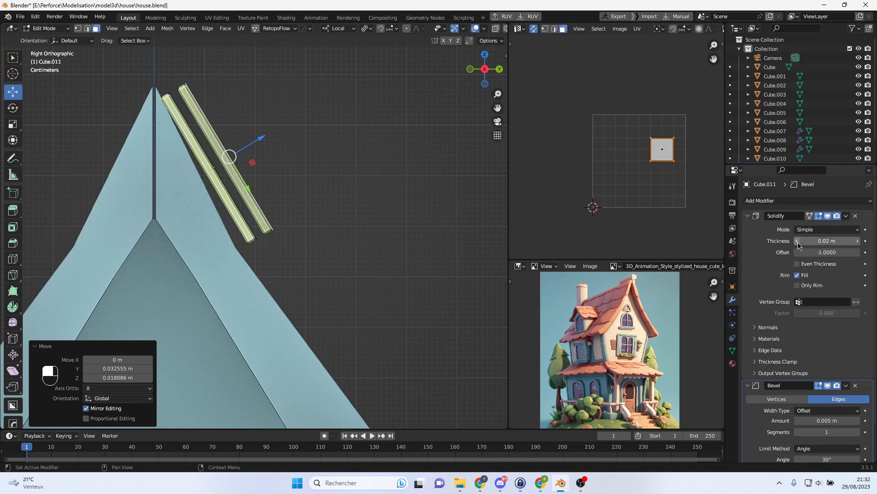
drag(259, 141, 250, 143)
middle_drag(268, 159, 221, 169)
key(ctrl+z)
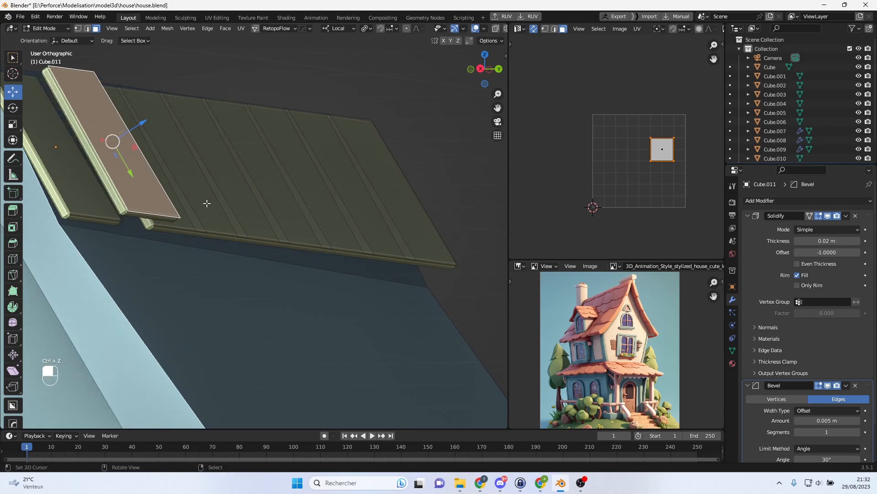
middle_drag(150, 176, 193, 199)
key(ctrl+z)
- Raise every second tile of the row slightly off the roof along its local normal so the tiles overlap alternately
shift+click(224, 200)
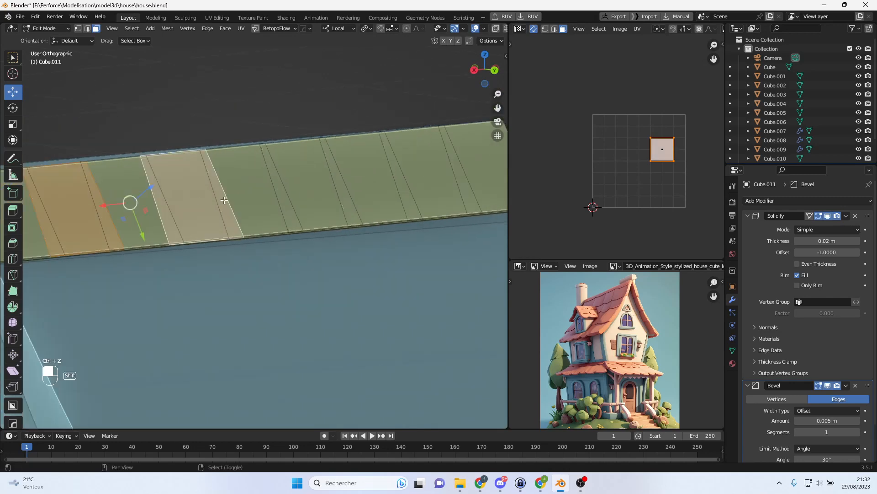
shift+click(303, 189)
scroll(315, 191, down, 2)
shift+click(374, 192)
mouse_move(332, 216)
middle_down()
mouse_move(364, 217)
mouse_move(345, 208)
middle_up()
scroll(266, 205, up, 4)
drag(249, 161, 258, 156)
- Duplicate all nine tiles as a second row down the slope, offset about 0.109 m in Y and -0.270 m in Z
middle_drag(261, 161, 255, 201)
click(140, 221)
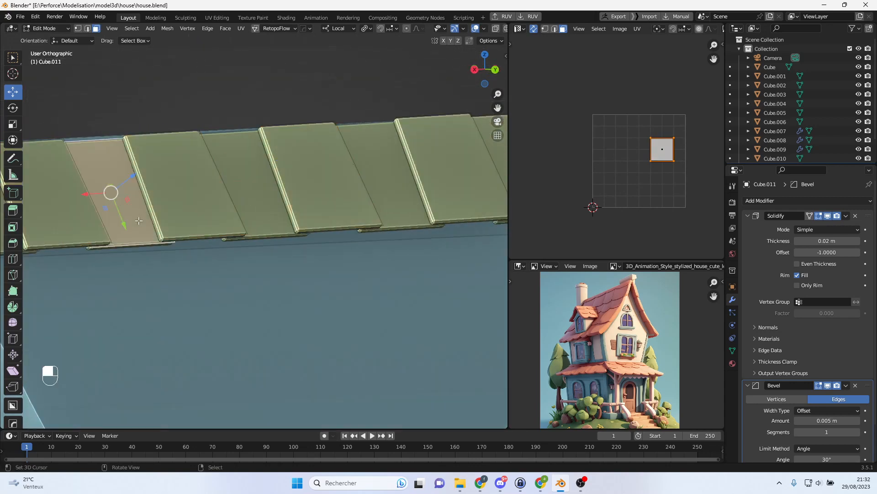
scroll(145, 220, down, 2)
middle_drag(170, 222, 130, 227)
click(95, 224)
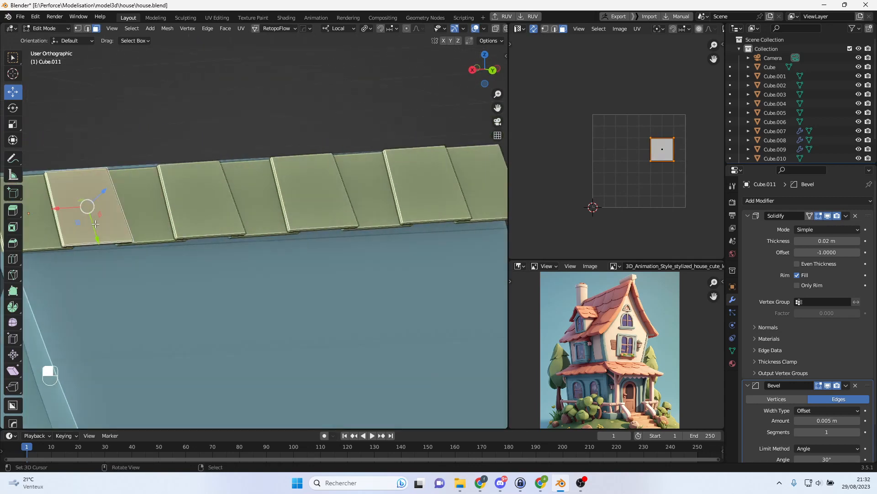
shift+click(44, 230)
shift+click(142, 219)
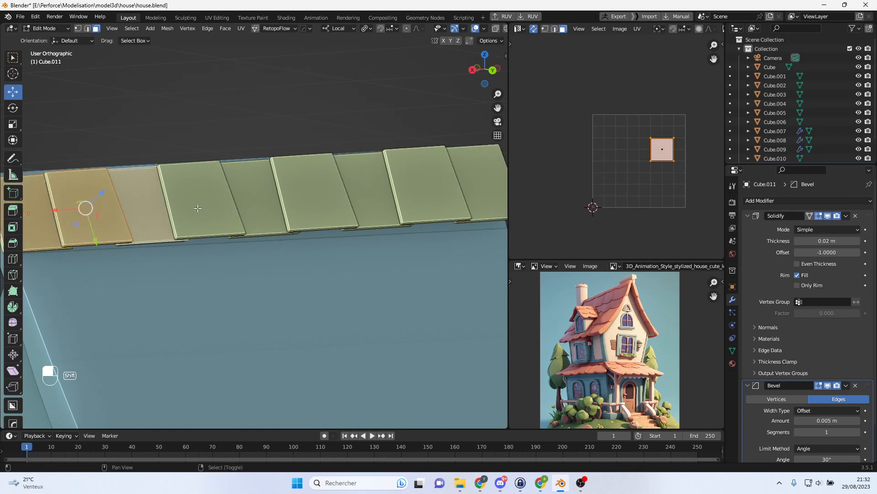
shift+click(197, 208)
shift+click(264, 205)
shift+click(315, 196)
shift+click(368, 192)
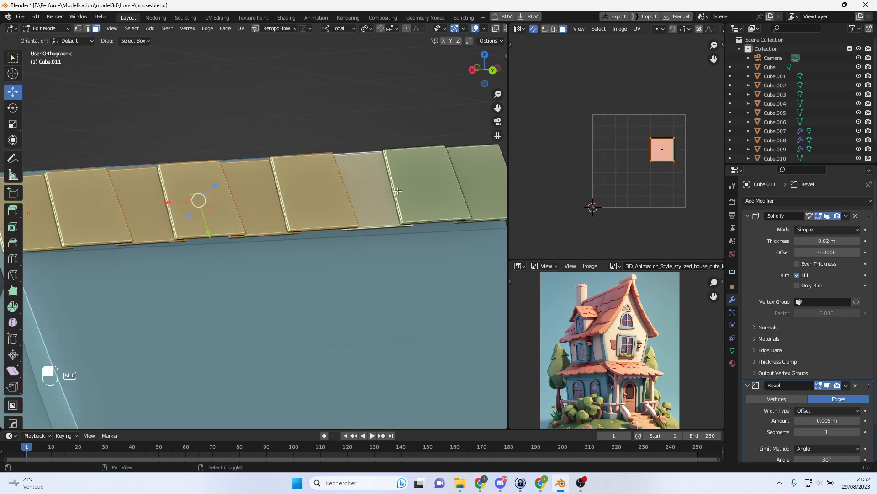
shift+click(416, 188)
shift+click(452, 184)
middle_drag(453, 184, 275, 267)
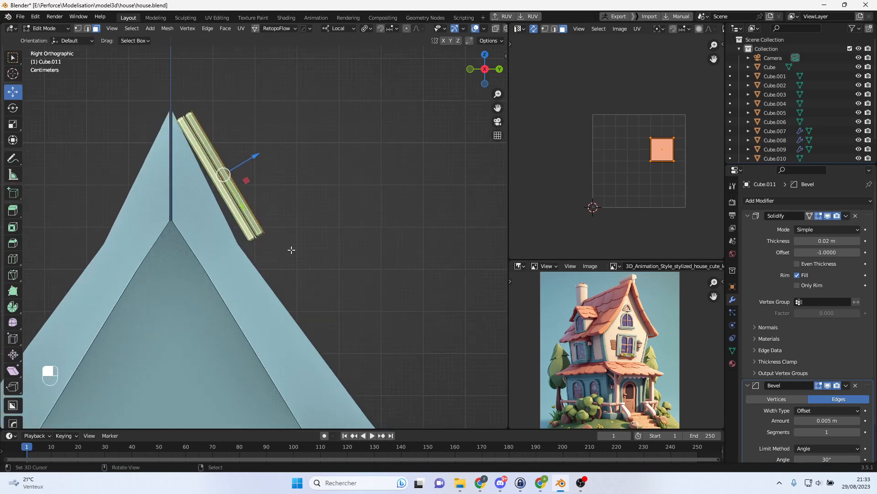
key(shift+d)
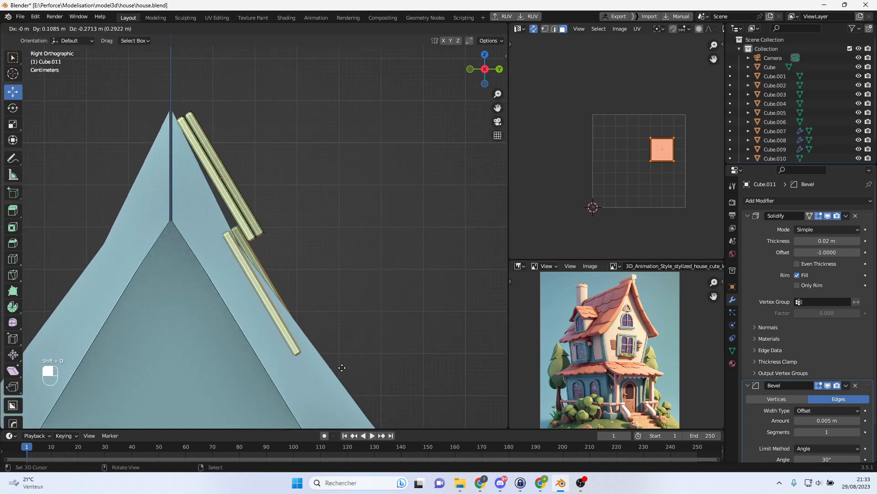
click(343, 366)
- Rotate the duplicated row about -4.25° and move it about 0.011 m in Y and 0.009 m in Z onto the slope
key(r)
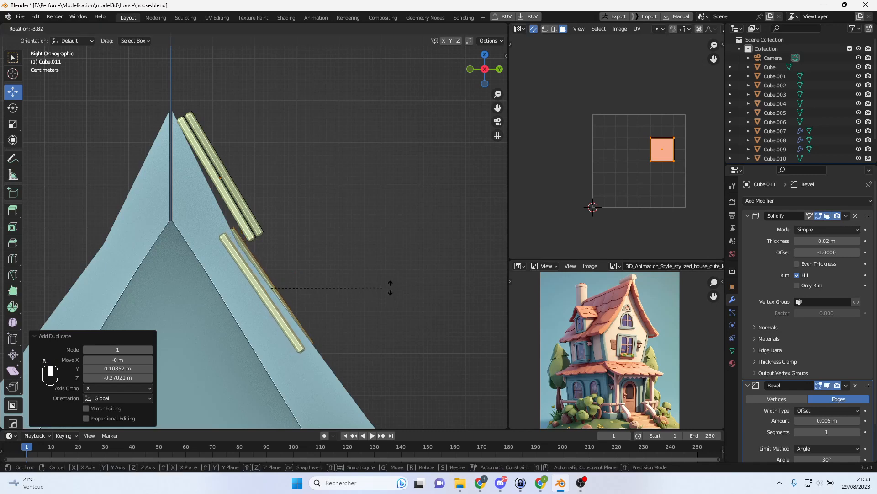
click(389, 287)
key(g)
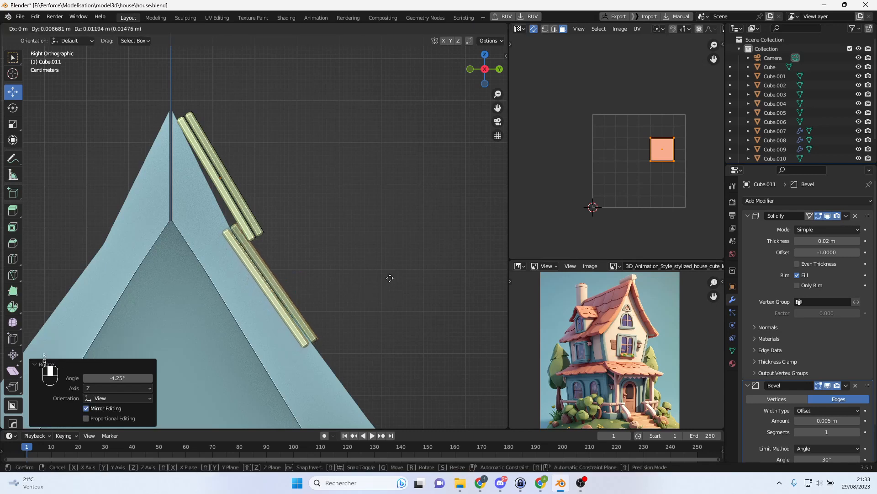
click(390, 279)
- Fine-tune the second row against the roof with a slight further rotation and a shift of about 0.005 m in Y
shift+middle_drag(370, 307, 341, 229)
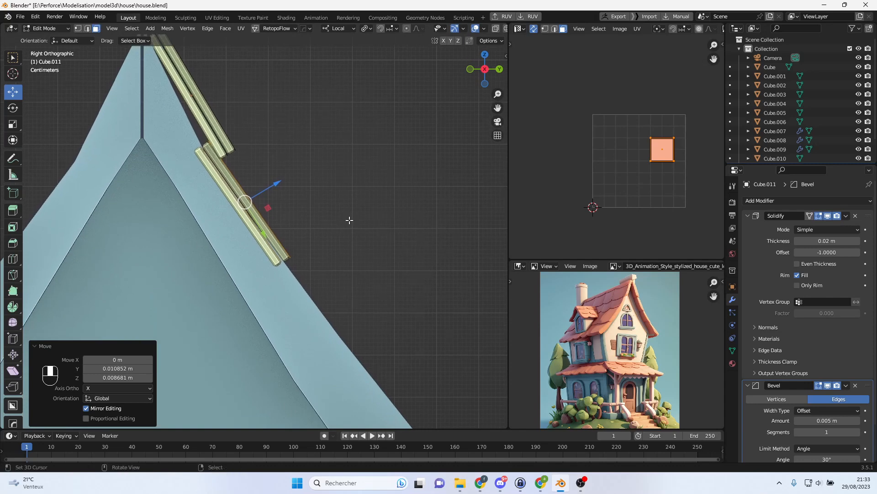
key(r)
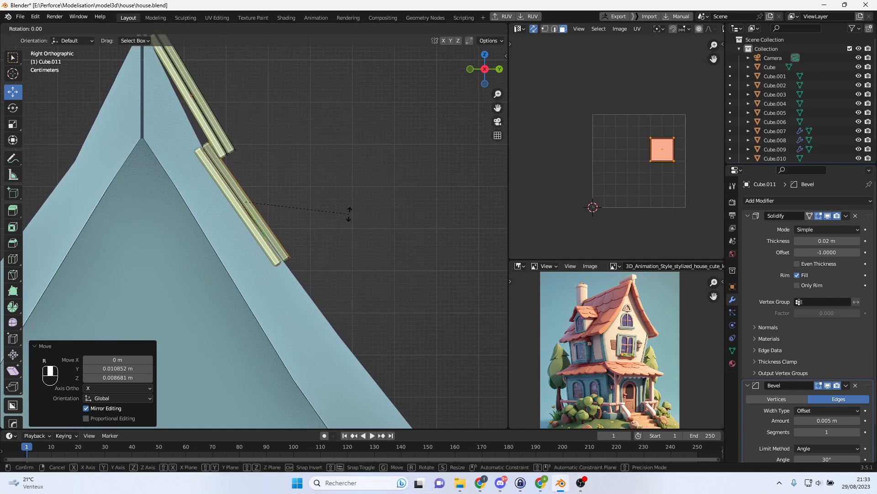
click(345, 208)
key(g)
click(349, 209)
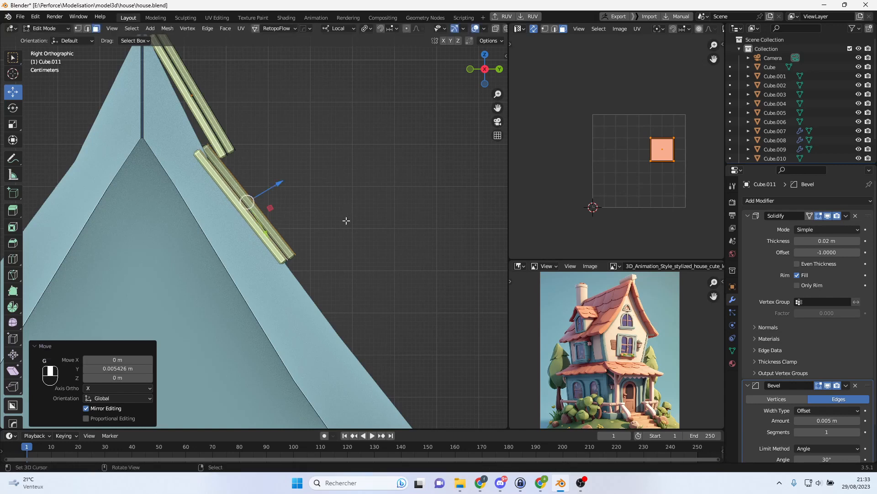
- Select all tiles of the upper row and rotate them about -3.26° in the side view
middle_drag(226, 136, 218, 147)
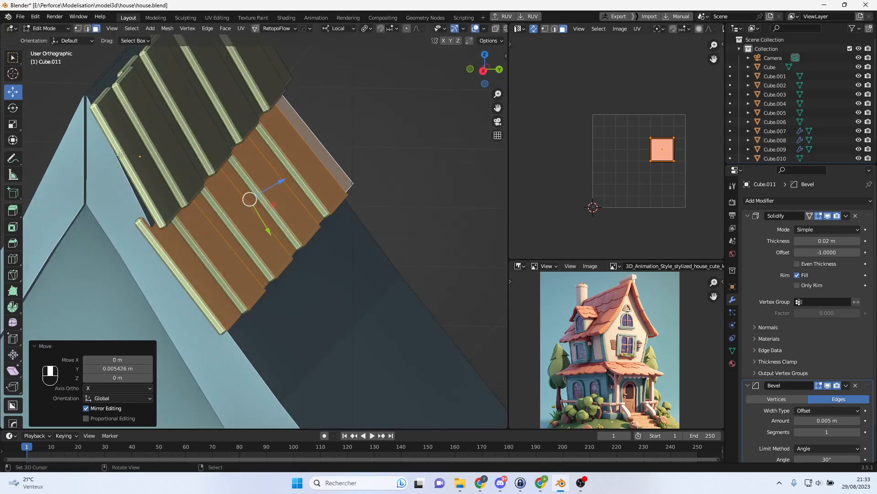
right_click(120, 155)
right_click(139, 143)
shift+middle_drag(144, 136, 190, 125)
shift+right_click(190, 125)
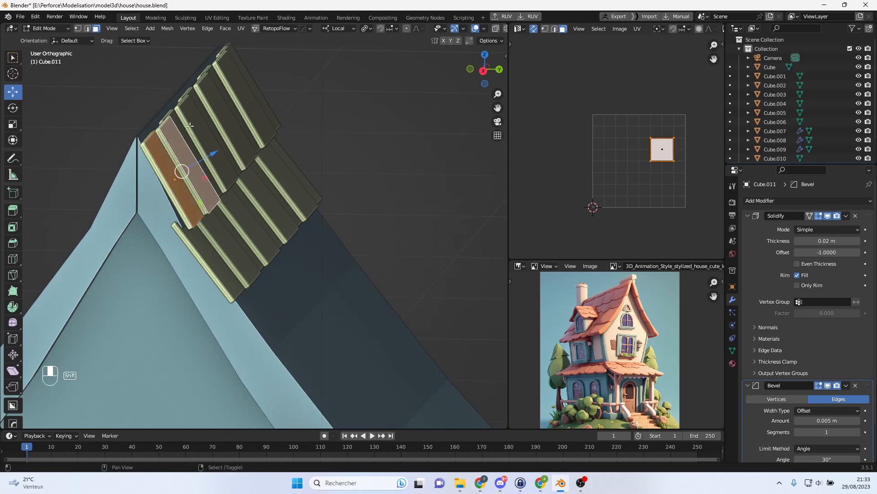
shift+right_click(194, 117)
shift+right_click(219, 111)
middle_drag(220, 111, 215, 111)
shift+right_click(279, 102)
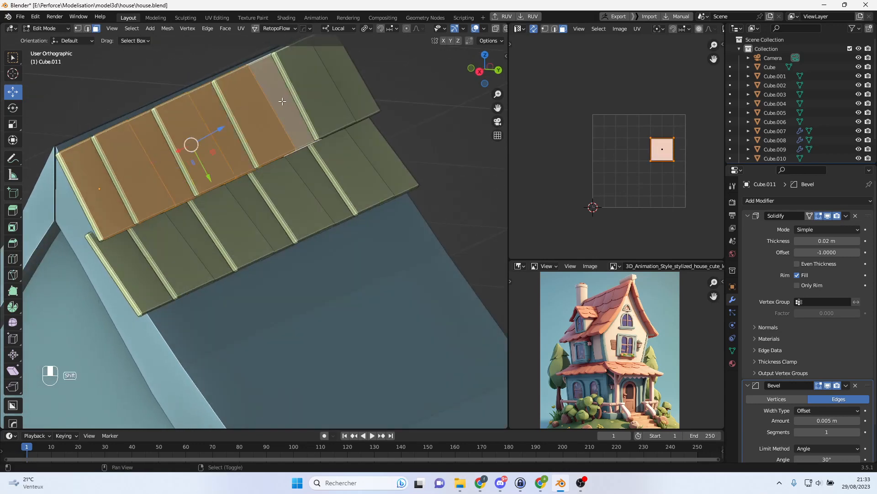
shift+right_click(320, 104)
shift+right_click(359, 93)
middle_drag(363, 93, 333, 166)
key(r)
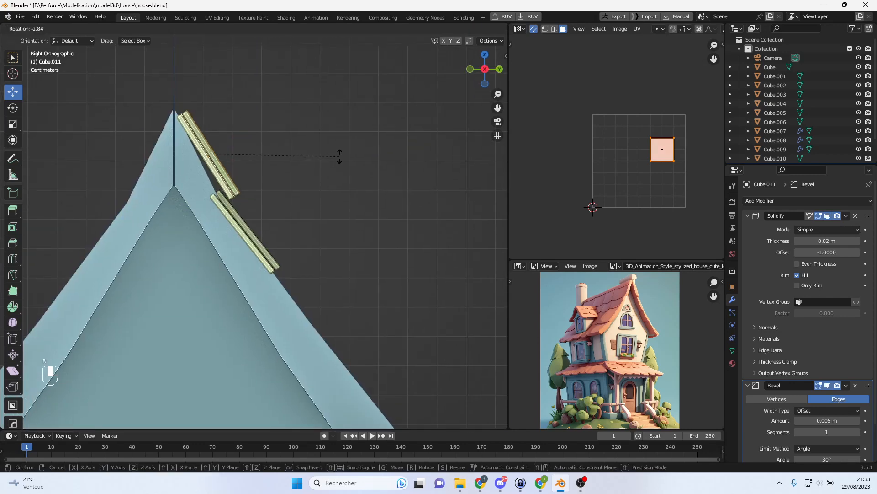
click(341, 153)
- Select the second row's tiles and move them about 0.707 m in Y and -0.853 m in Z to the roof's lower edge
middle_drag(302, 230, 316, 207)
scroll(248, 237, down, 2)
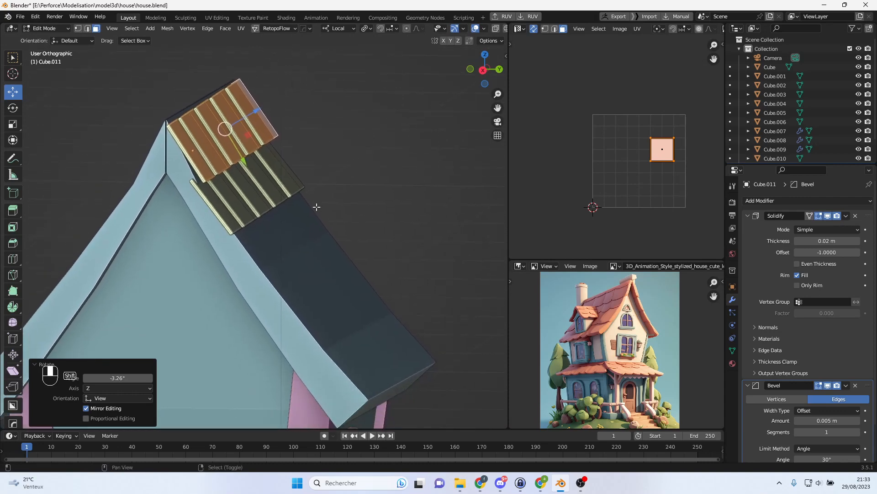
click(225, 210)
shift+click(258, 190)
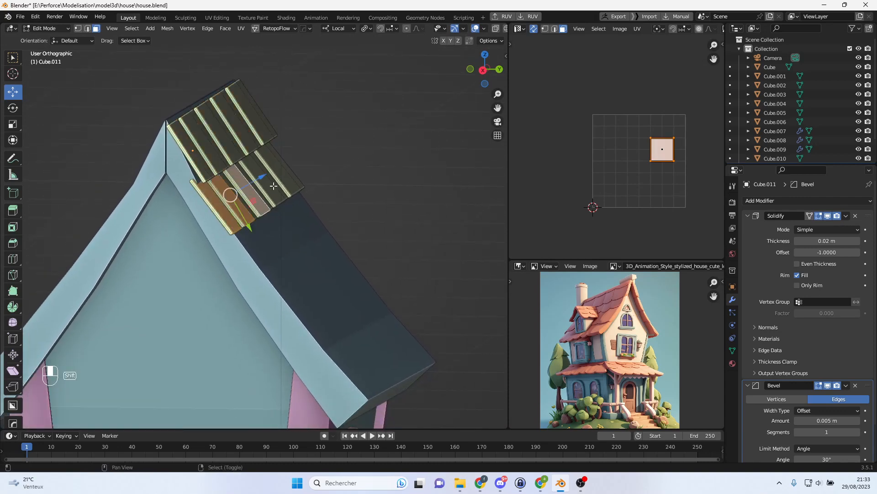
key(KP_3)
shift+middle_drag(374, 259, 329, 220)
key(g)
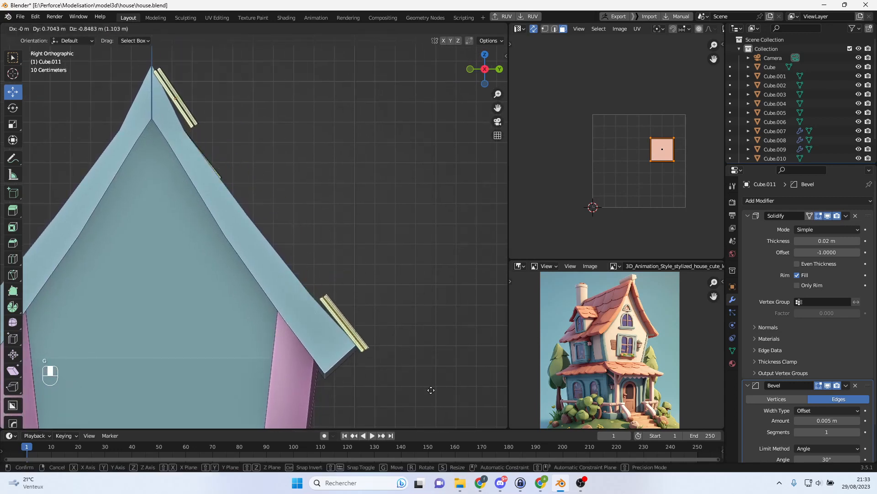
click(431, 390)
- Rotate the row at the eave about -9.18° and shift it about 0.035 m in Y and -0.021 m in Z
key(r)
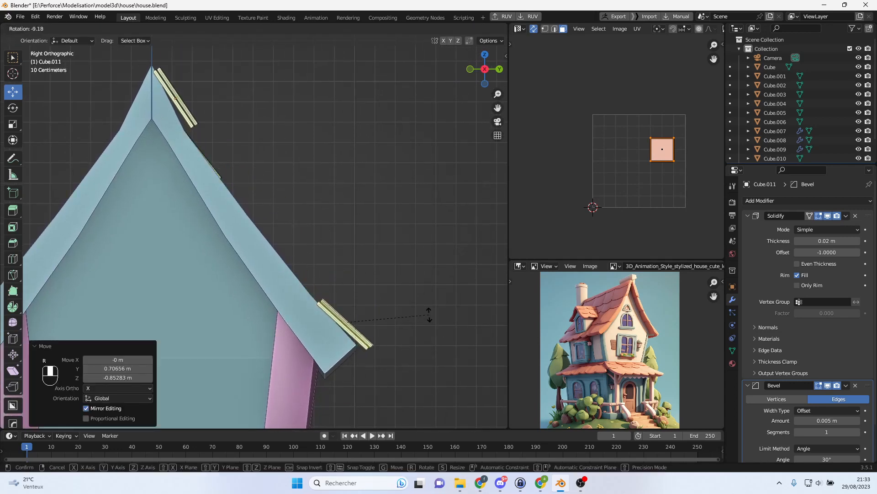
click(431, 322)
scroll(428, 339, up, 3)
shift+middle_drag(428, 339, 369, 251)
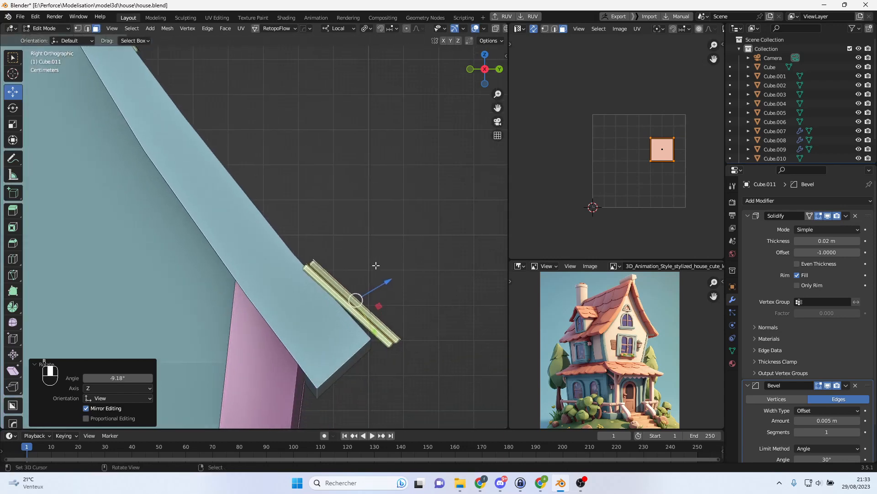
key(g)
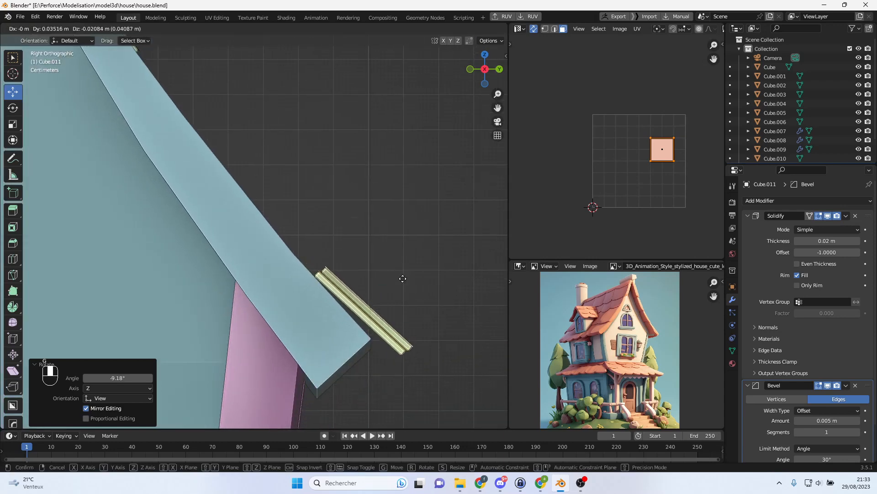
click(402, 278)
- Duplicate the eave row up the slope, offset about -0.160 m in Y and 0.198 m in Z
key(shift+d)
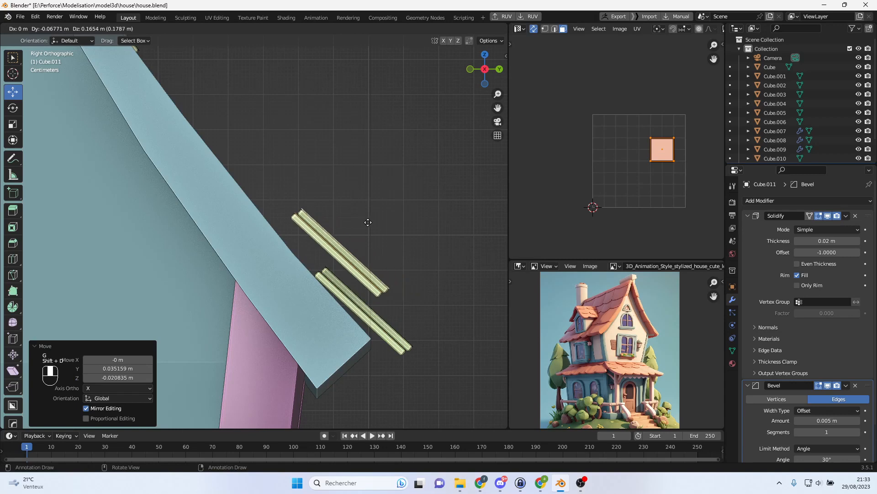
click(336, 211)
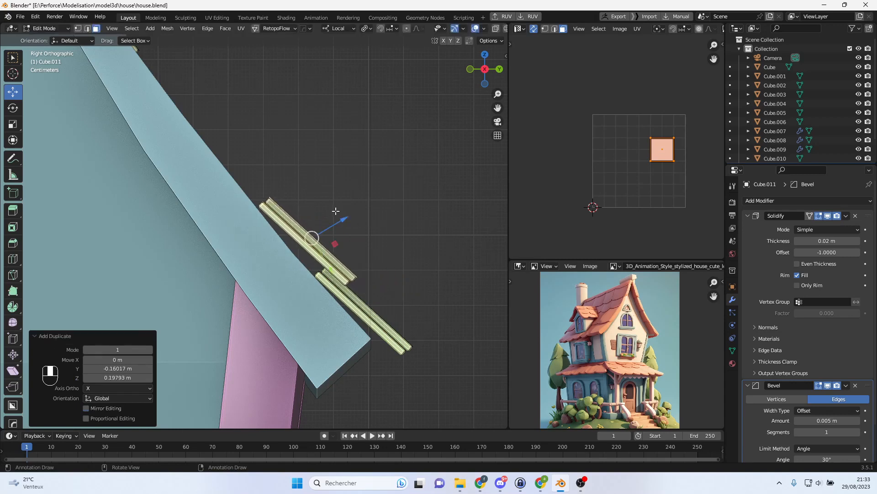
- Undo the eave row's duplication, rotation and earlier moves until the second row sits complete beneath the ridge row
key(r)
click(376, 207)
middle_drag(385, 234, 305, 256)
scroll(305, 256, down, 4)
key(ctrl+z)
key(ctrl+z)
key(ctrl+z)
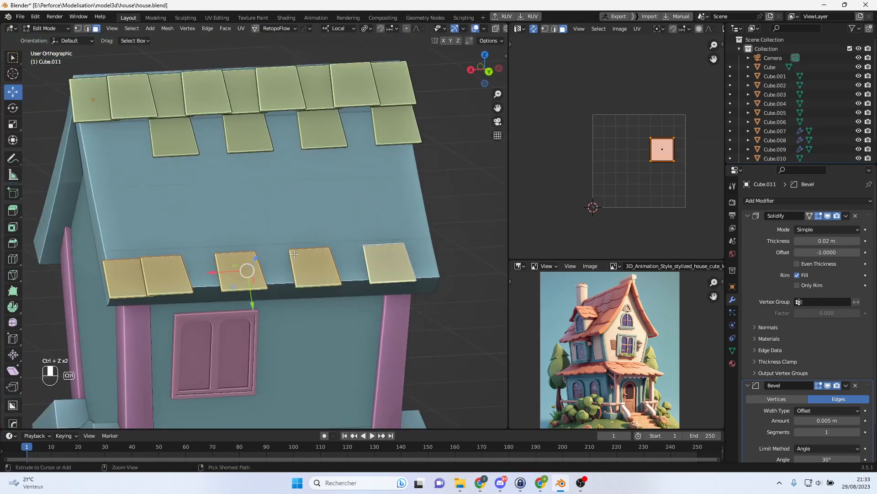
key(ctrl+z)
key(ctrl+z)
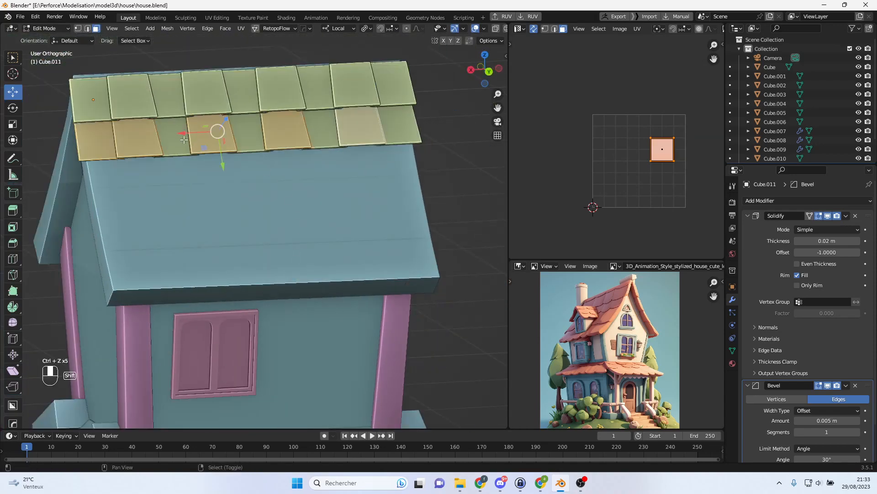
- Select all tiles of the second row and duplicate them to the eave, about 0.697 m in Y and -0.849 m in Z
shift+click(179, 139)
shift+click(249, 132)
shift+click(322, 128)
shift+click(397, 124)
alt+middle_drag(398, 124, 316, 210)
key(shift+d)
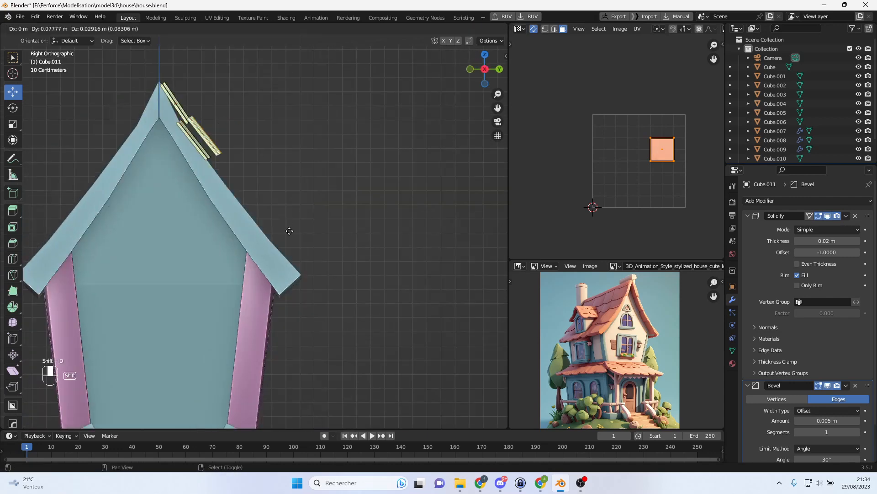
click(354, 353)
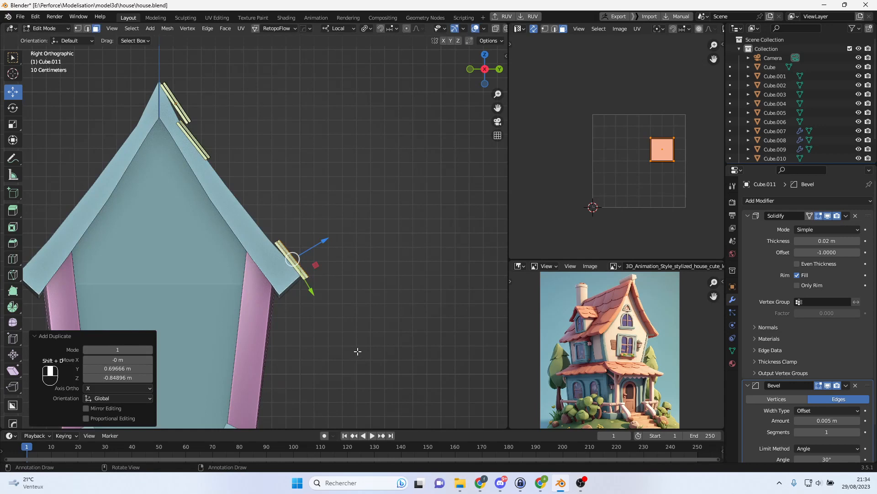
- Rotate the eave row about -4.05° in the side view and nudge it about 0.0015 m in Y and Z
scroll(355, 351, up, 5)
key(r)
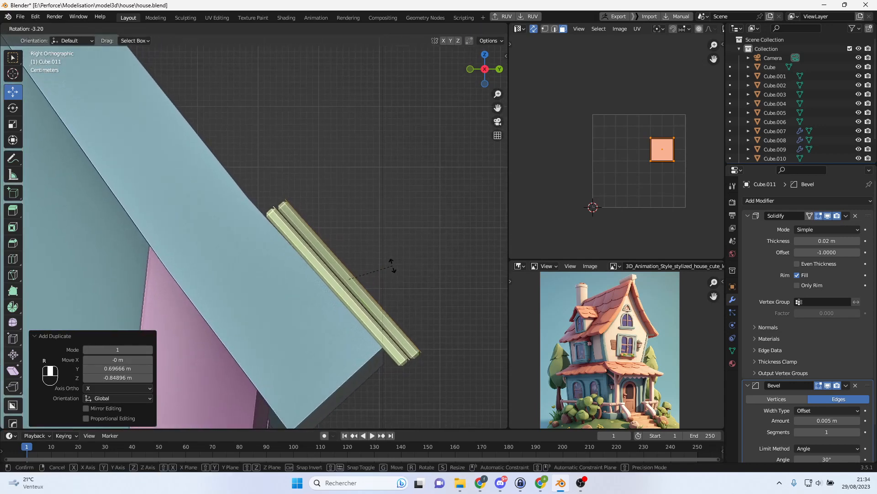
click(392, 265)
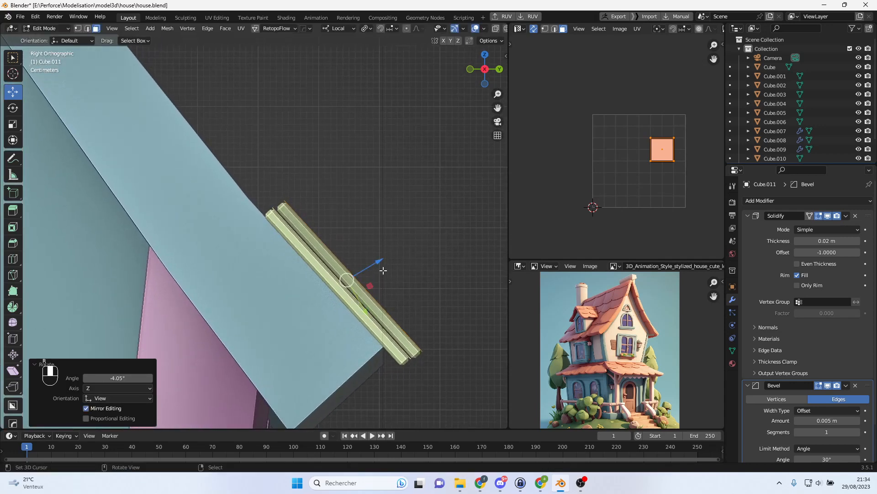
key(g)
click(384, 270)
scroll(374, 285, down, 4)
middle_drag(372, 286, 334, 278)
scroll(264, 298, down, 2)
scroll(379, 269, up, 3)
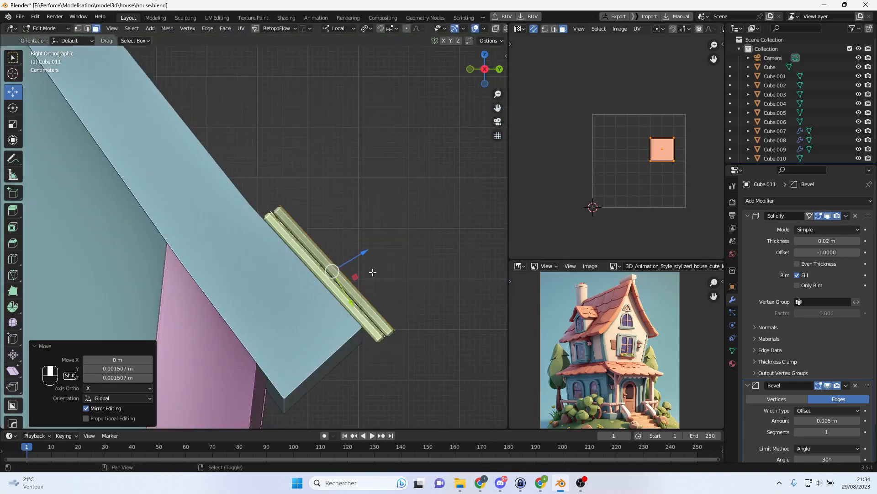
- Duplicate the eave row up the slope, about -0.153 m in Y and 0.184 m in Z, and rotate the copy about -3.44°
key(shift+d)
click(298, 175)
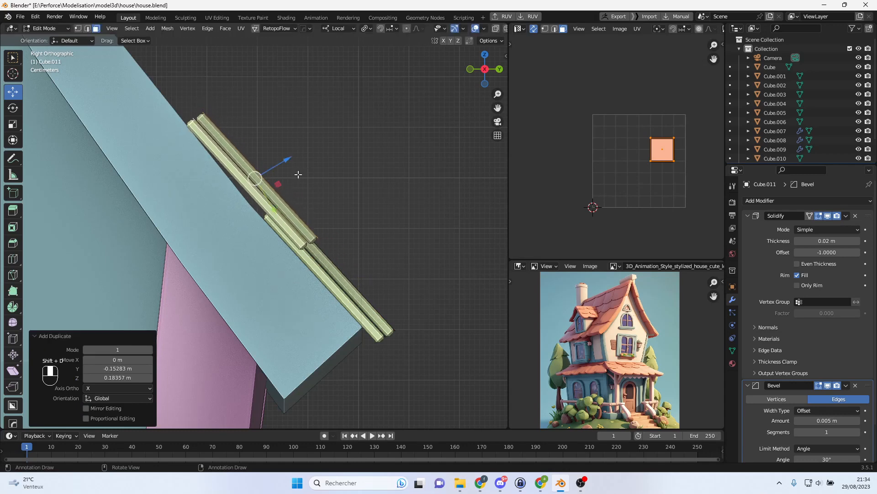
key(r)
click(369, 178)
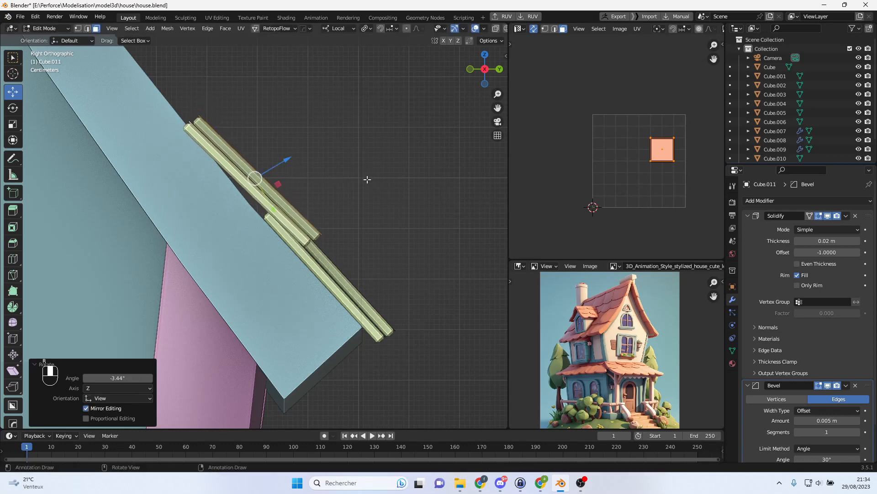
- Lift the copied row about 0.019 m in Y and 0.016 m in Z and tilt it by about -1.42° and -1.47° to overlap the eave row
key(g)
click(377, 169)
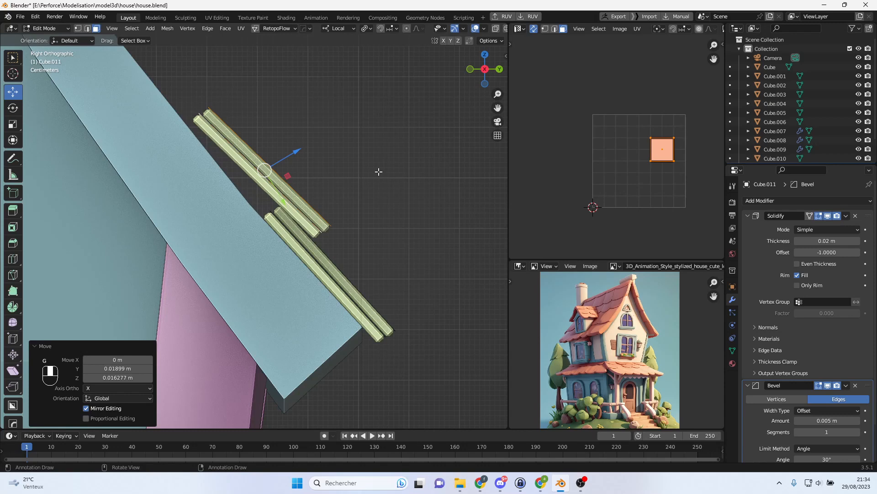
key(r)
click(374, 167)
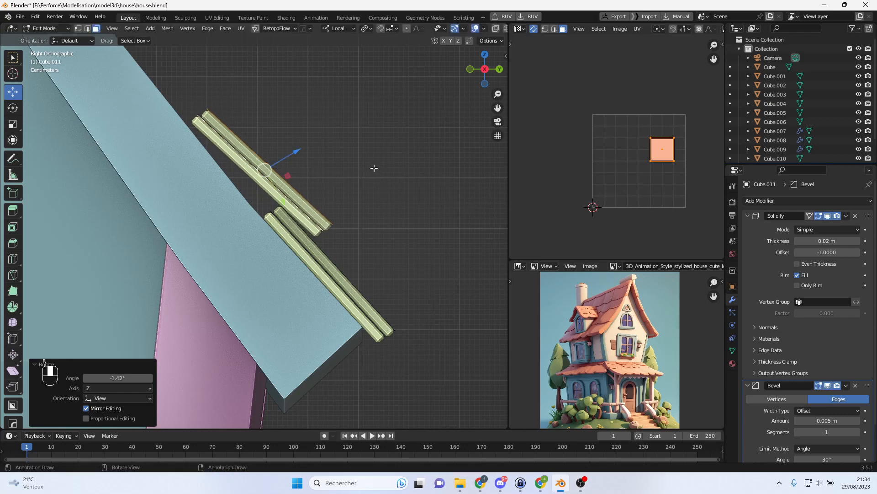
key(g)
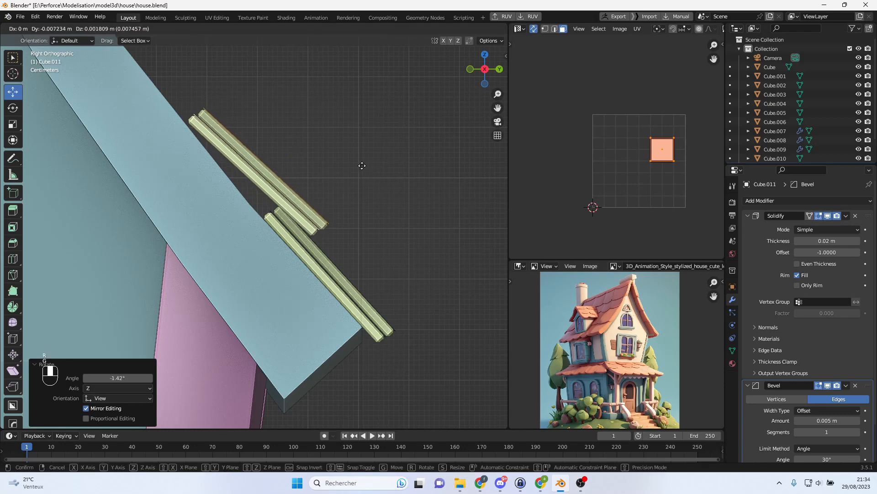
click(362, 164)
key(r)
click(385, 167)
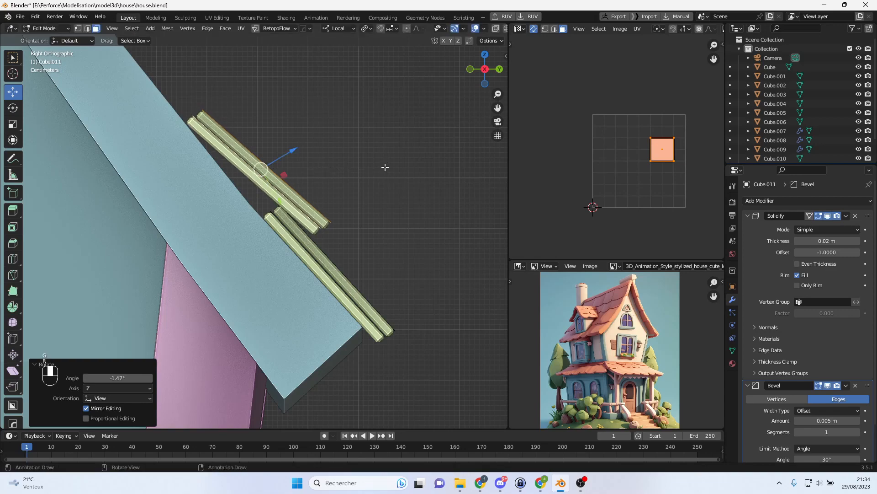
- Shift the copied row about 0.253 m along local X to stagger its tiles against the eave row
scroll(393, 189, down, 2)
middle_drag(391, 191, 260, 259)
scroll(262, 238, down, 3)
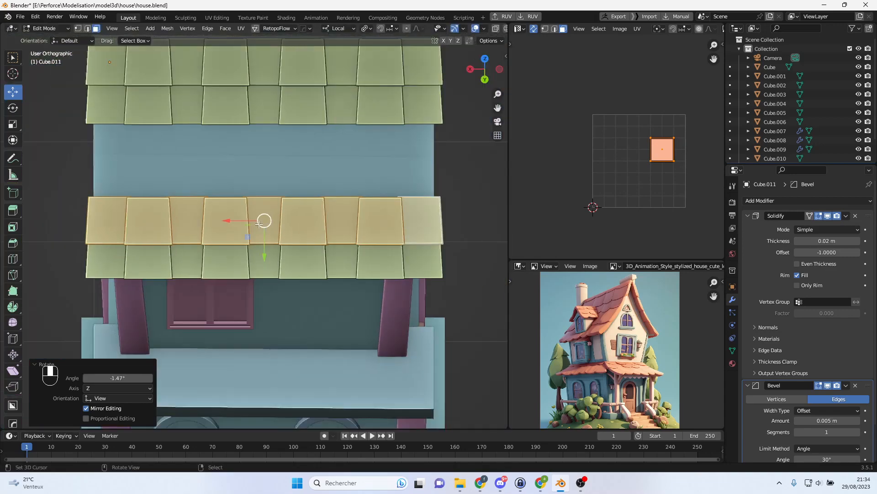
drag(239, 222, 197, 219)
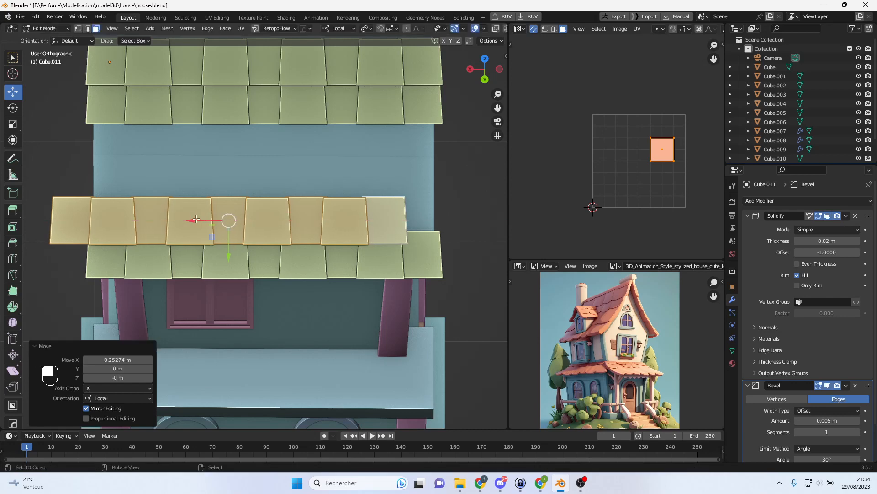
- Move the staggered row's overhanging end tile about -2.469 m along local X to the row's opposite end
click(79, 217)
drag(39, 222, 386, 223)
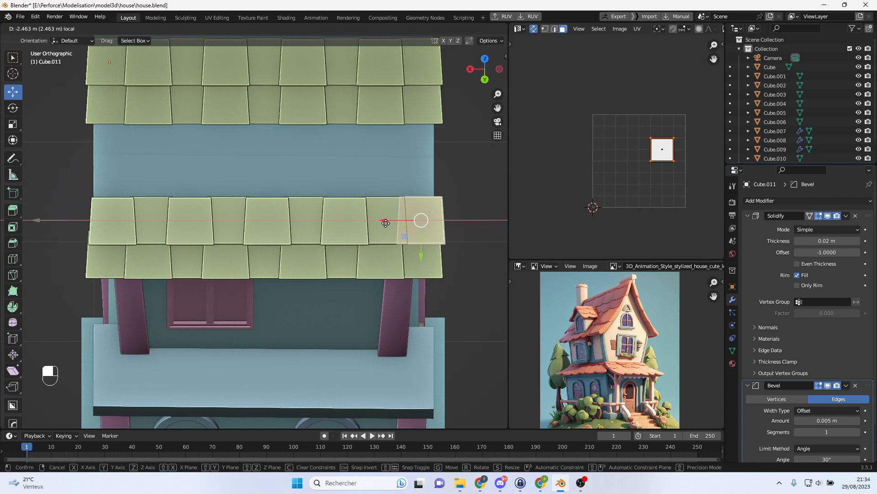
drag(385, 223, 387, 223)
middle_drag(386, 223, 263, 176)
scroll(275, 186, up, 4)
middle_drag(322, 186, 299, 207)
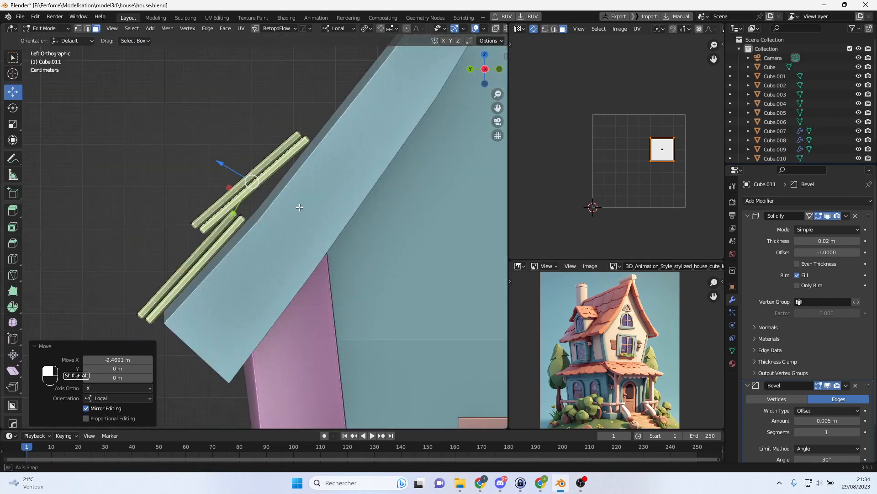
scroll(301, 206, up, 2)
key(g)
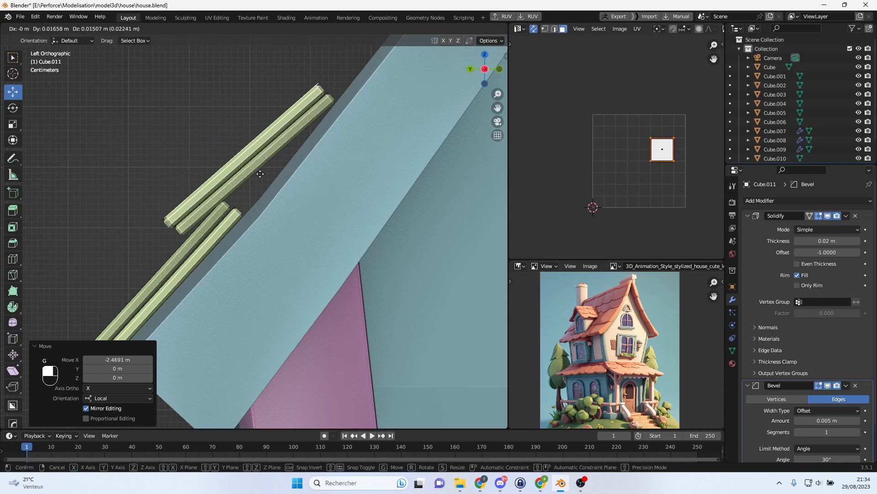
right_click(296, 195)
middle_drag(243, 176, 285, 217)
- Select the two tile rows near the ridge and delete them
click(146, 111)
middle_drag(147, 111, 82, 97)
scroll(157, 116, down, 2)
key(b)
drag(122, 76, 471, 168)
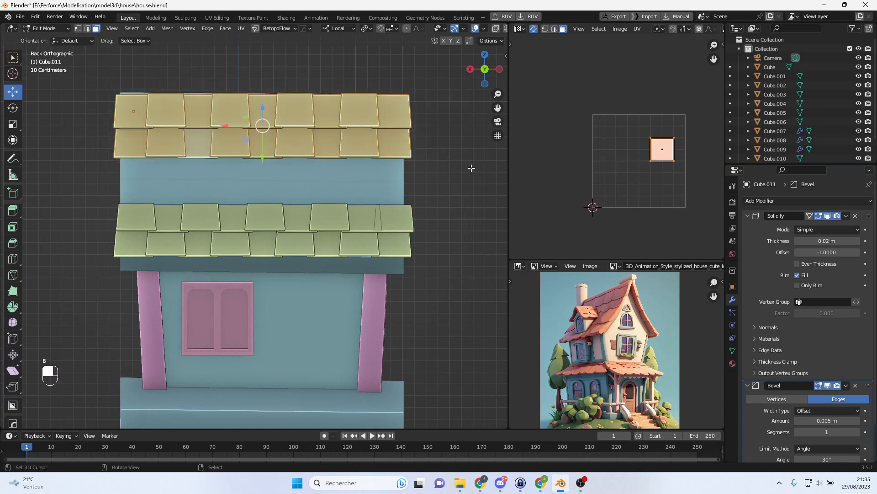
key(Delete)
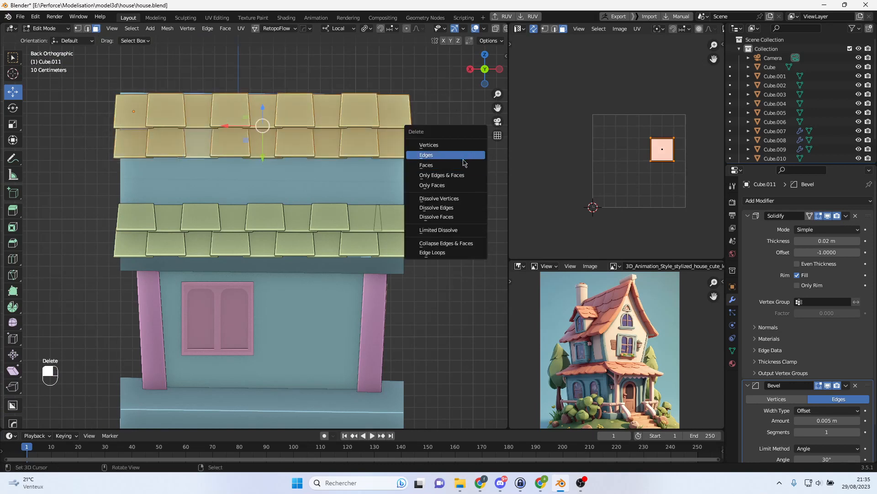
click(461, 163)
- Return to Object Mode and set the tile object's origin to its Center of Mass (Surface)
click(148, 220)
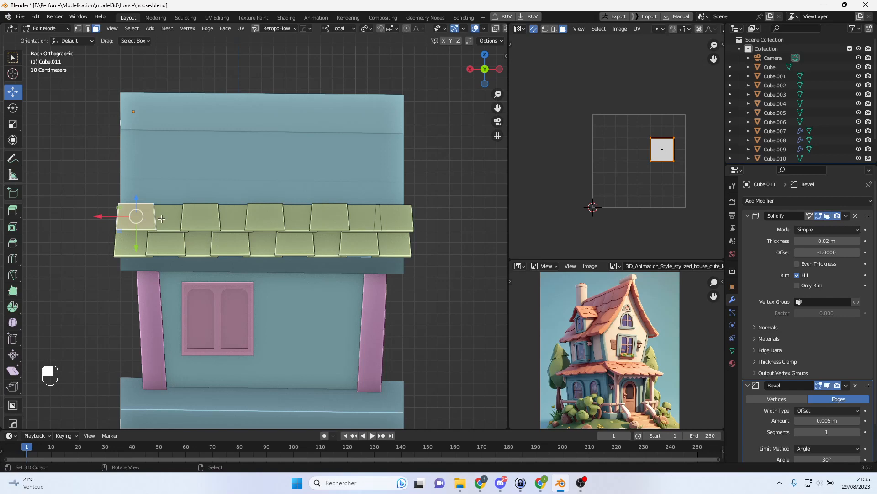
key(Tab)
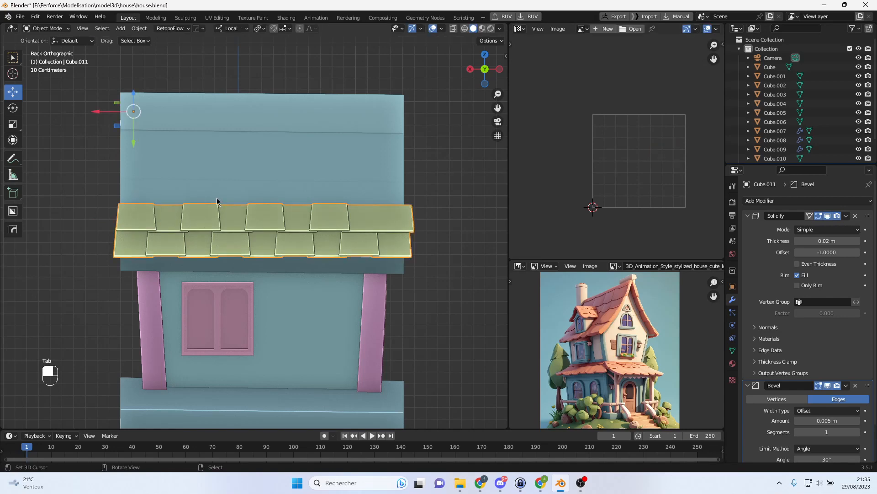
key(w)
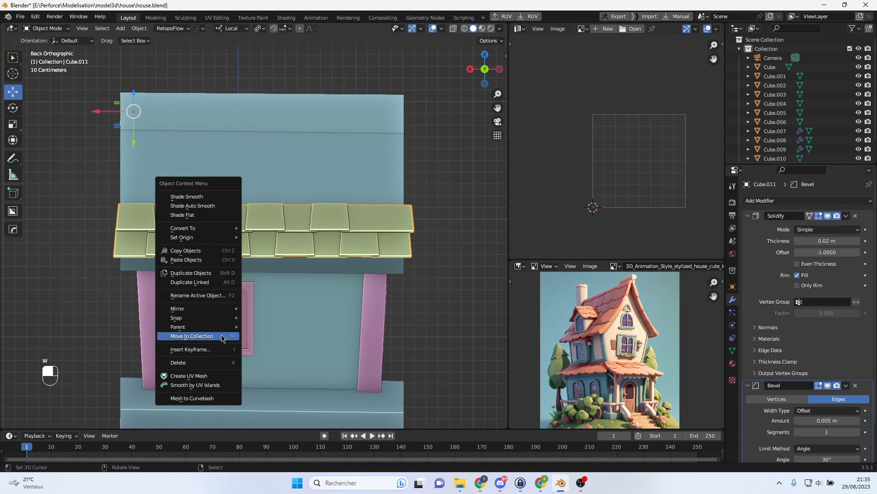
mouse_move(224, 238)
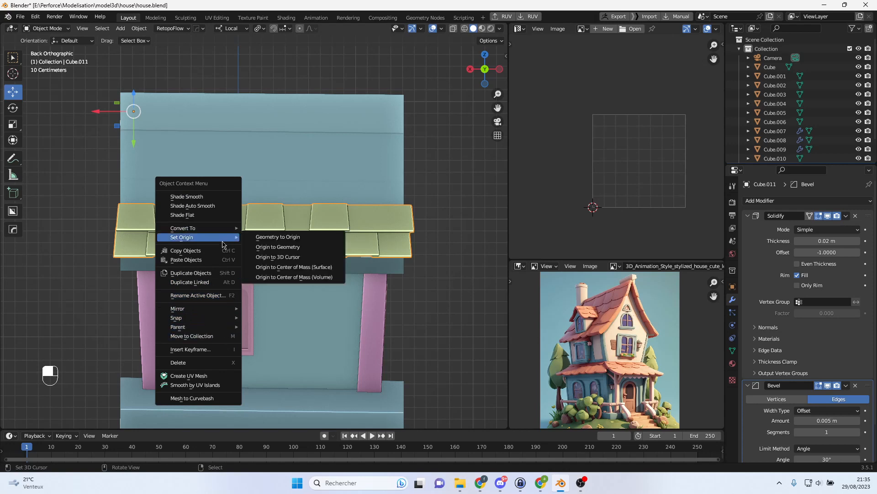
click(329, 269)
- Duplicate the two-row tile object up the roof slope in the side view so it continues above the lower rows
alt+middle_drag(328, 267, 374, 257)
scroll(363, 259, up, 5)
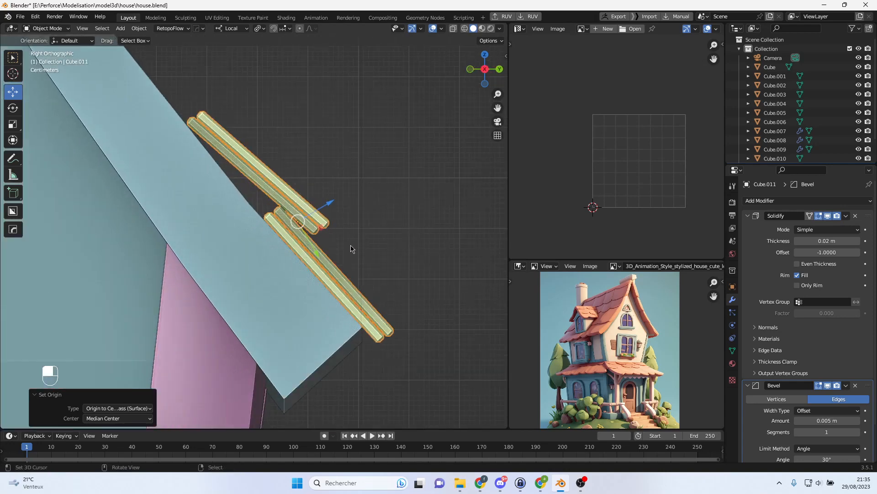
shift+middle_drag(317, 232, 339, 255)
key(shift+d)
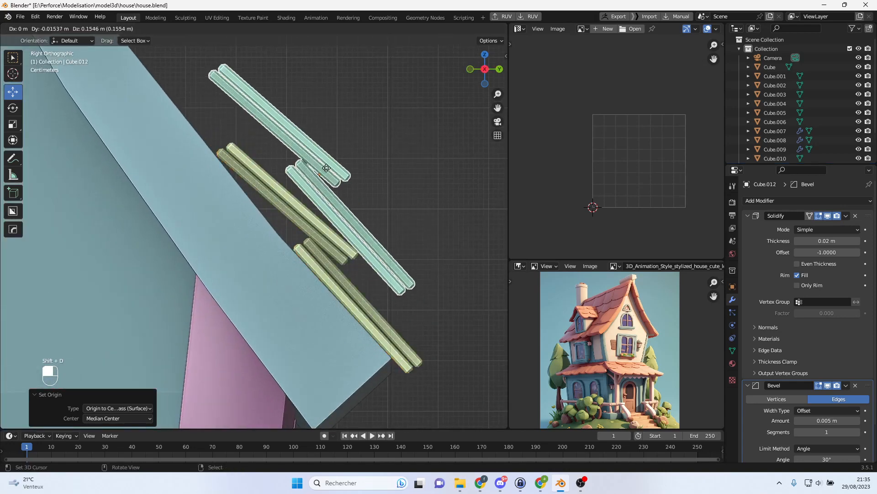
click(183, 39)
shift+middle_drag(256, 102, 221, 247)
key(Tab)
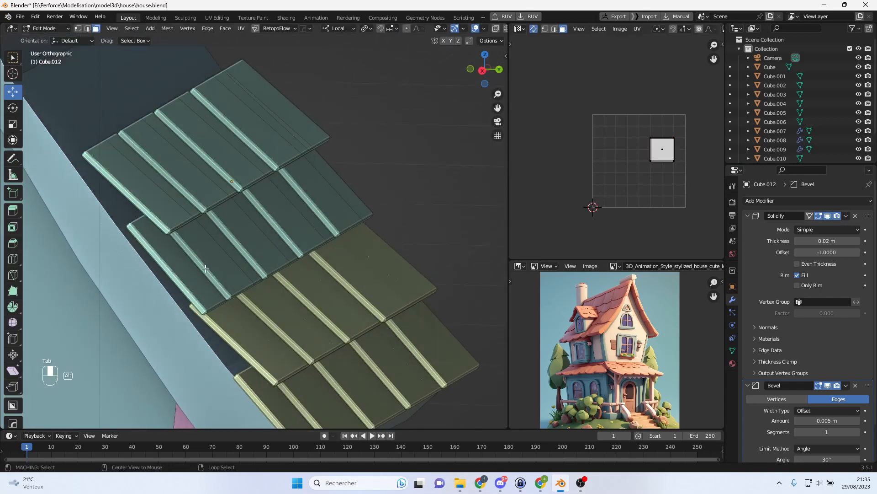
key(ctrl+z)
key(ctrl+z)
middle_drag(260, 233, 145, 256)
- Move the duplicated tile object about 0.008 m in Y and -0.014 m in Z and rotate it about -4.72°
alt+middle_drag(195, 241, 288, 243)
key(g)
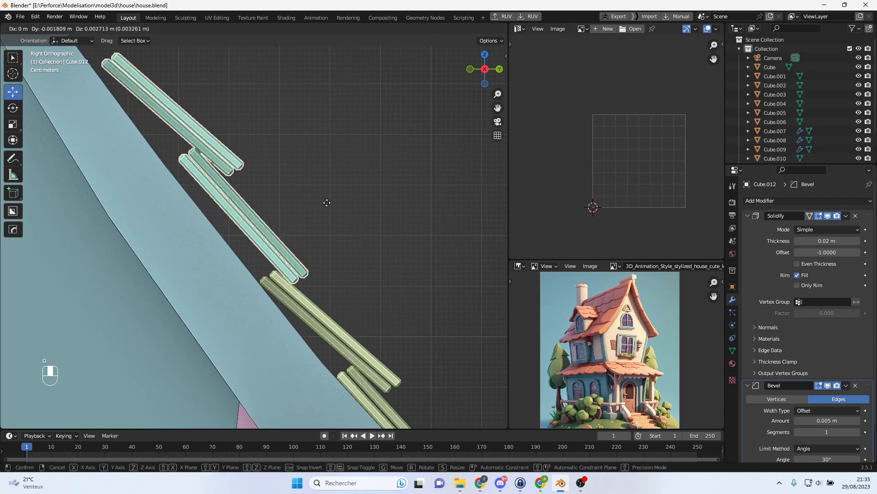
click(336, 215)
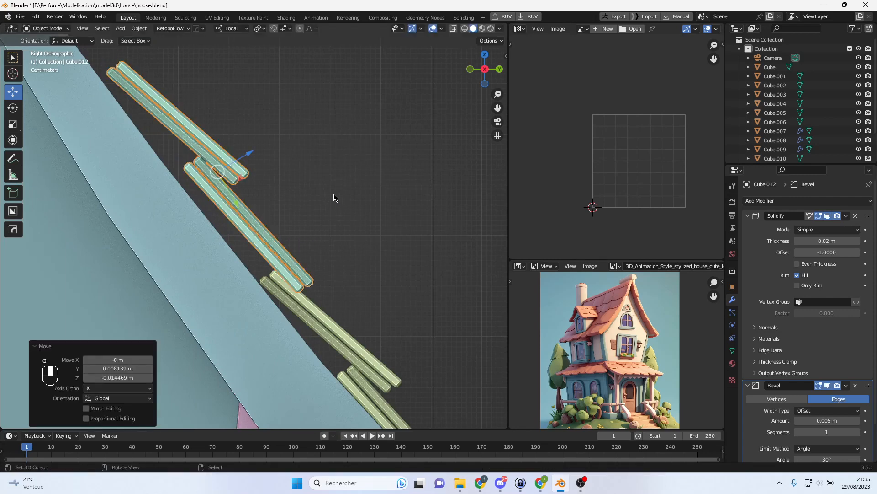
key(r)
click(296, 186)
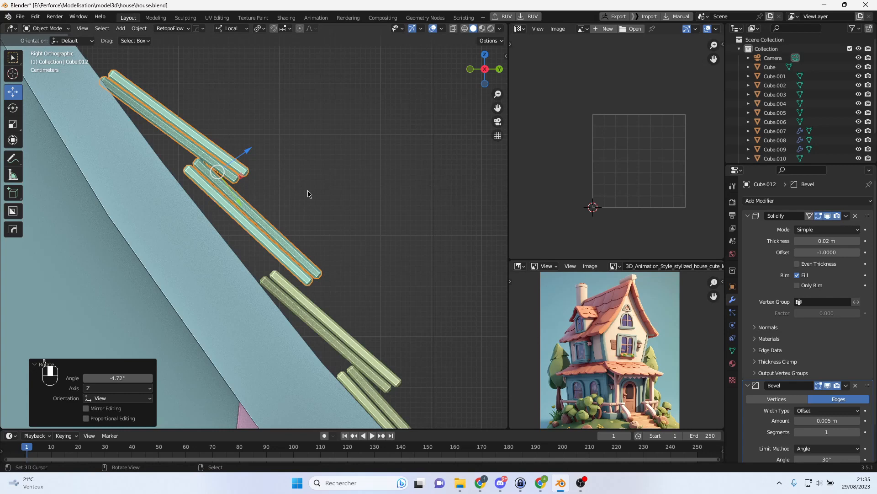
- Lower the duplicated tile object about 0.031 m in Z and rotate it another -2.9° in the side view
key(g)
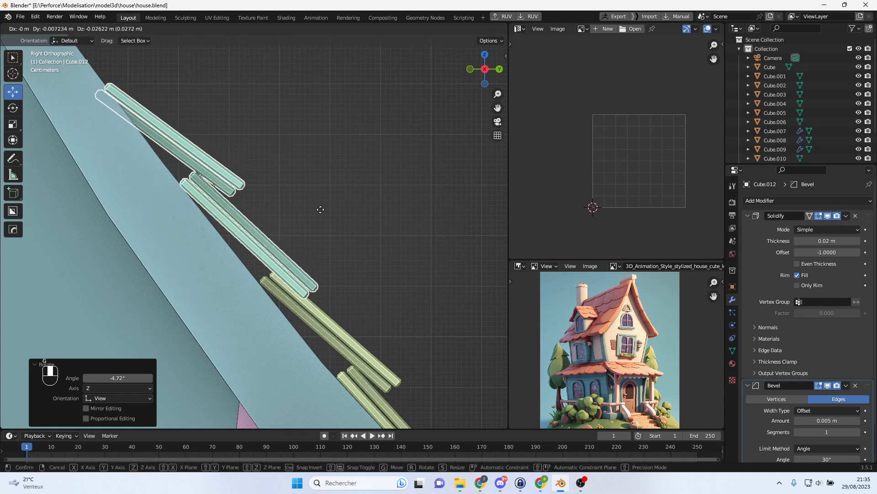
click(324, 217)
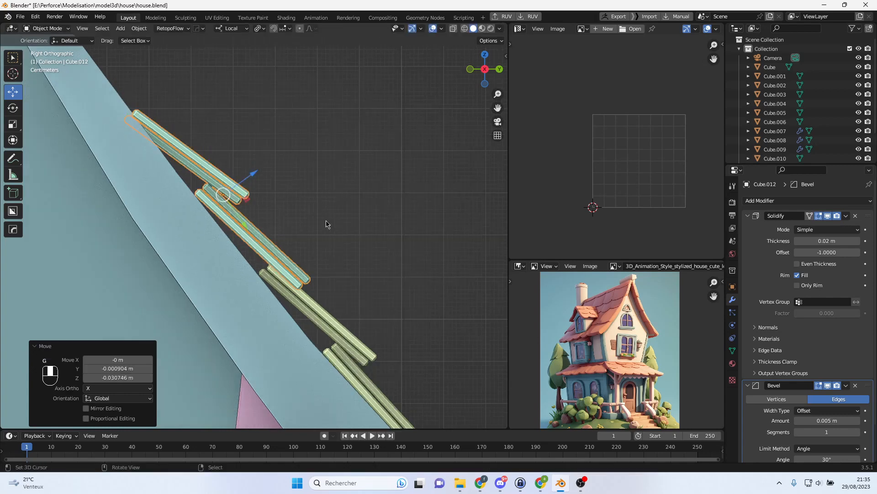
key(r)
click(328, 174)
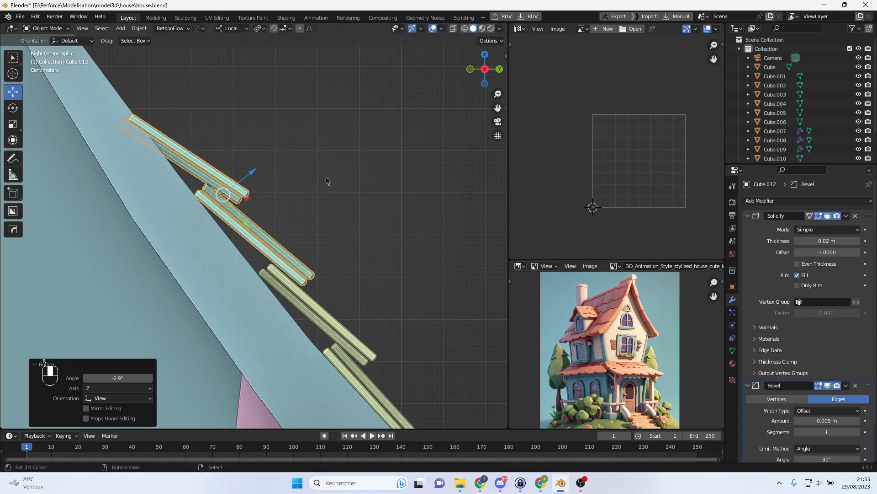
middle_drag(327, 180, 336, 219)
scroll(274, 222, up, 6)
scroll(252, 234, down, 3)
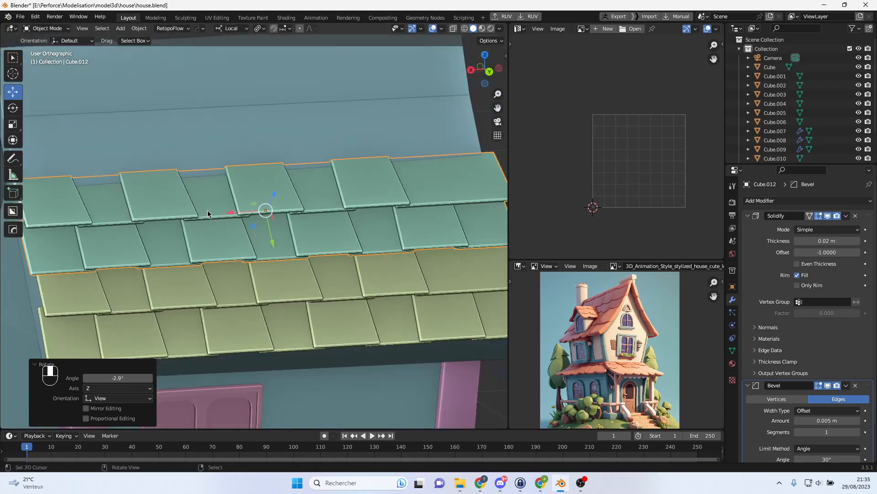
click(161, 194)
key(Tab)
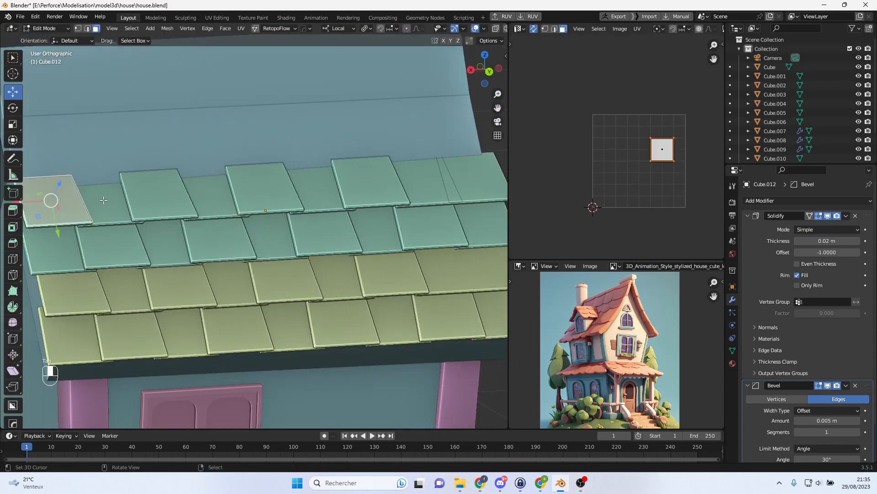
key(l)
key(l)
key(l)
key(l)
key(l)
key(l)
key(l)
key(l)
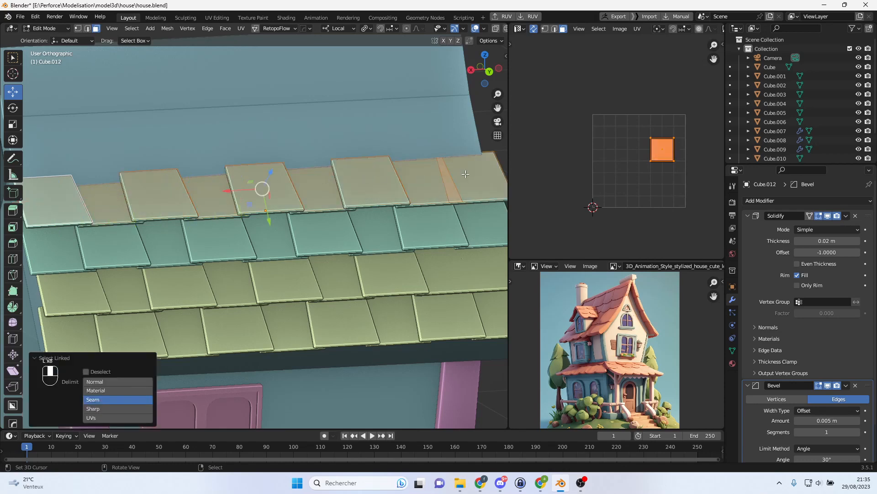
- In Edit Mode on the lower tile object, select the end tile of its upper row and raise it above its neighbour
scroll(465, 174, down, 2)
middle_drag(380, 189, 297, 203)
scroll(315, 171, up, 3)
middle_drag(297, 203, 350, 217)
click(464, 202)
middle_drag(463, 201, 447, 189)
click(358, 293)
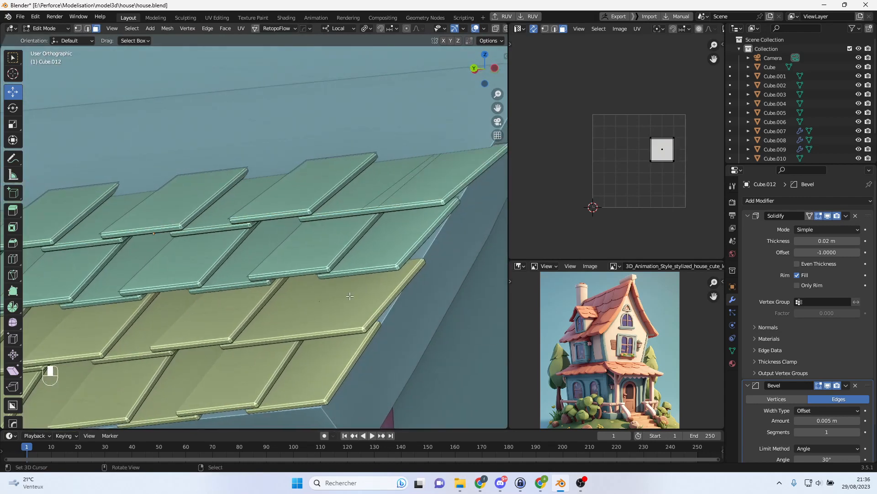
key(Tab)
key(Tab)
click(343, 302)
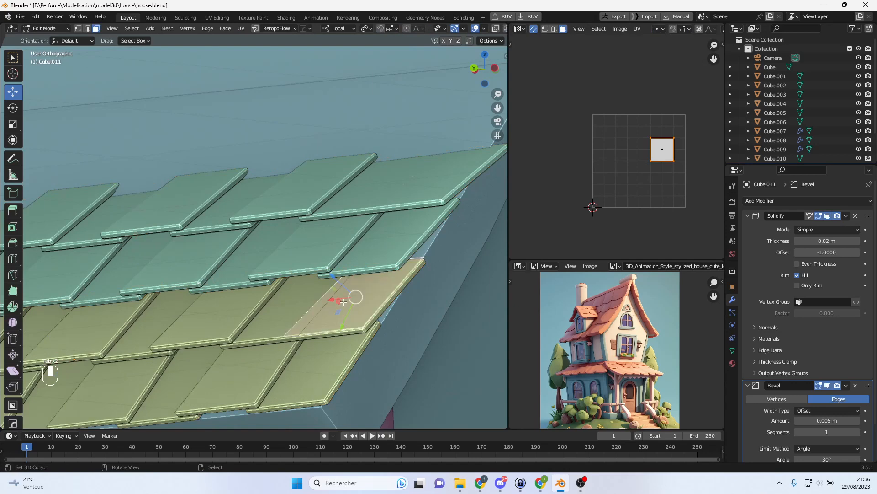
drag(335, 279, 408, 194)
- Switch to editing the duplicated tile object above and raise its upper row's end tile about 0.02 m along local Z
click(421, 180)
key(Tab)
click(421, 180)
key(Tab)
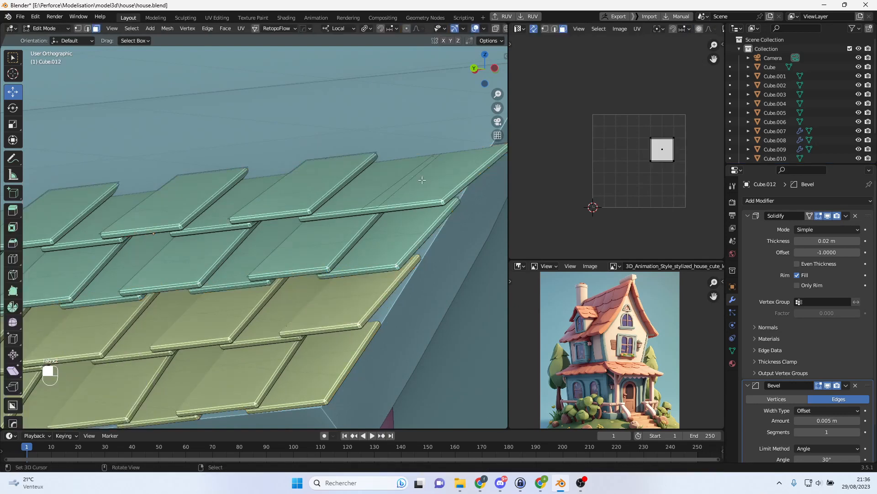
click(421, 180)
drag(418, 153, 416, 145)
- Select all tiles of the duplicate's upper row, rotate them 12.2° in the side view and move them about 0.011 m in Y and 0.006 m in Z
middle_drag(416, 145, 489, 176)
scroll(448, 182, down, 3)
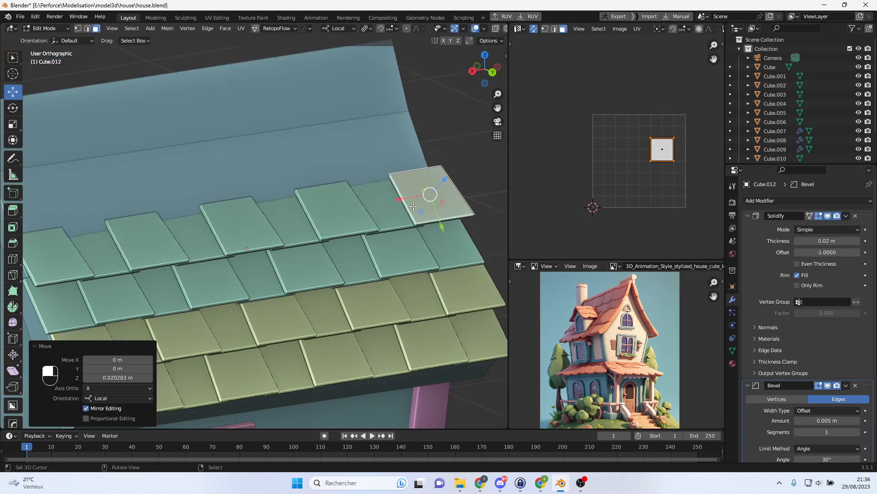
key(l)
key(l)
key(l)
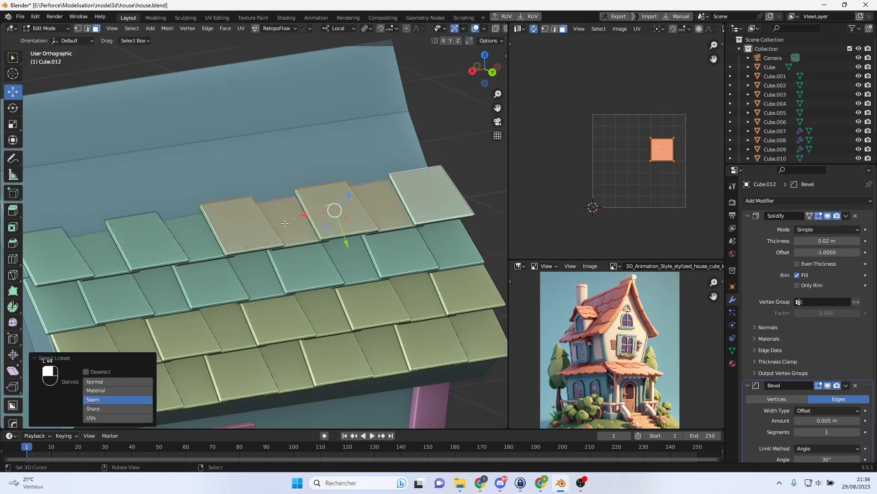
key(l)
key(l)
key(l)
key(l)
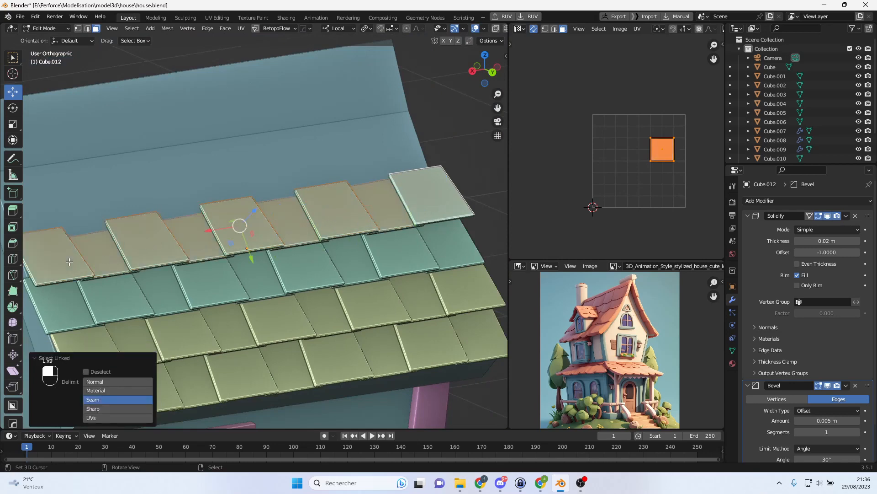
scroll(159, 266, down, 3)
alt+middle_drag(206, 262, 325, 254)
scroll(329, 249, up, 5)
shift+middle_drag(366, 231, 365, 252)
key(r)
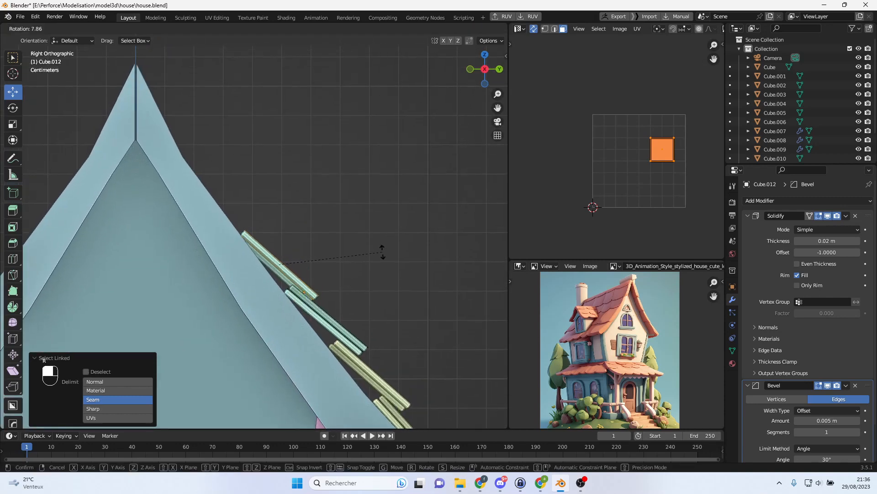
click(382, 249)
key(g)
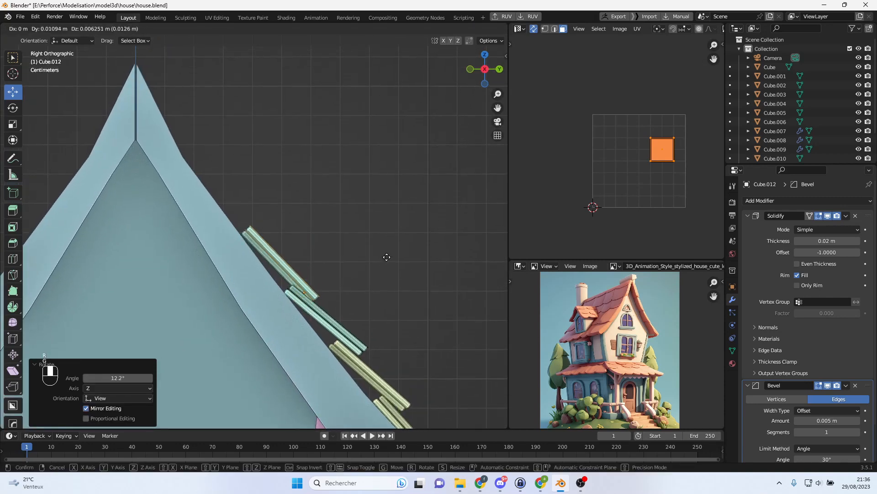
click(387, 257)
- Rotate the upper row by -3.96°, move it about 0.006 m in Y and 0.003 m in Z, and return to Object Mode
key(r)
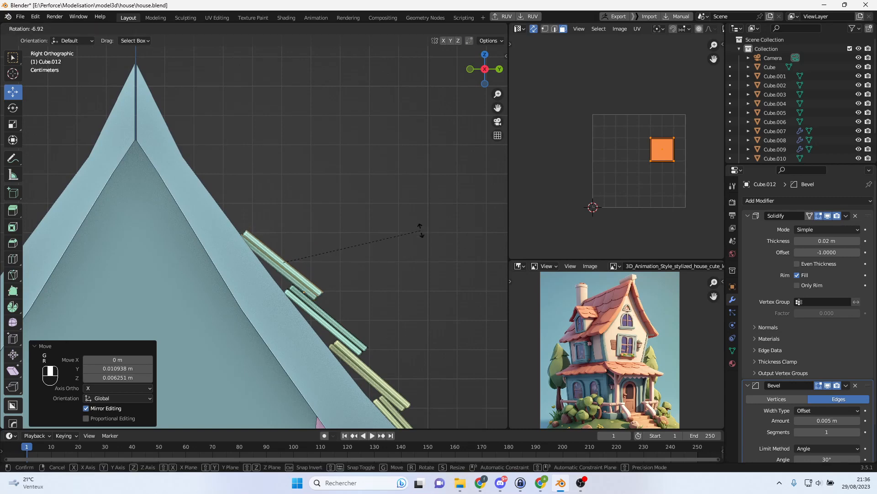
click(416, 239)
key(g)
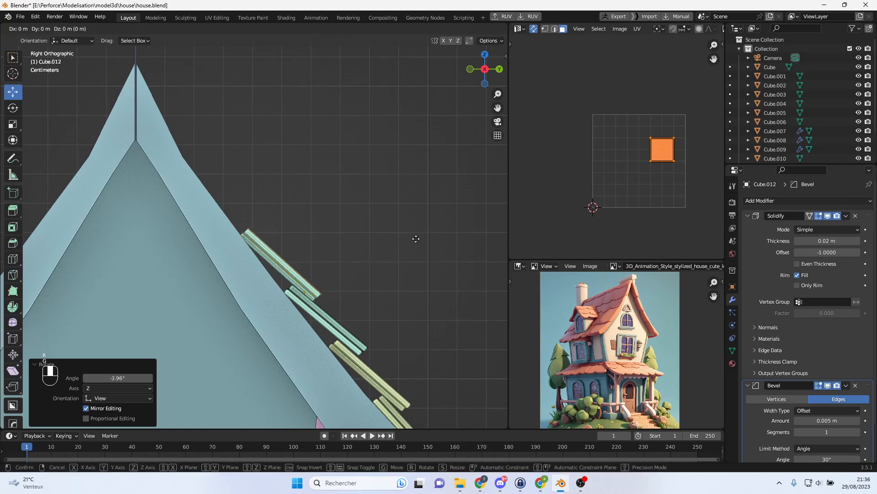
click(417, 239)
scroll(383, 279, down, 2)
middle_drag(383, 280, 365, 282)
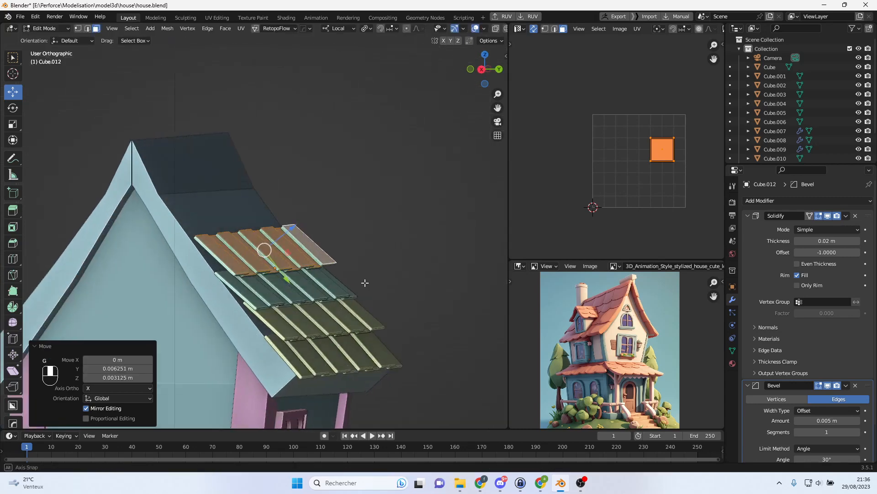
key(Tab)
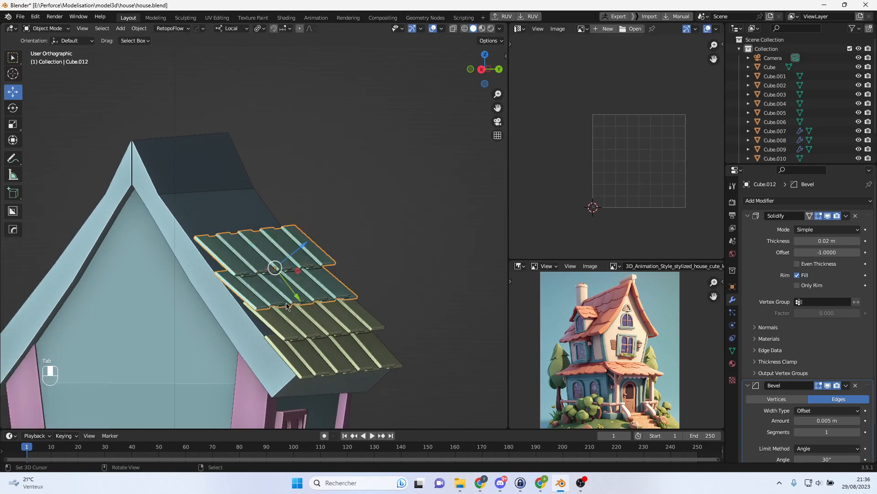
- Select all tiles of the duplicate's lower row and separate them into their own object, returning to Object Mode
key(Tab)
click(259, 296)
middle_drag(259, 296, 193, 311)
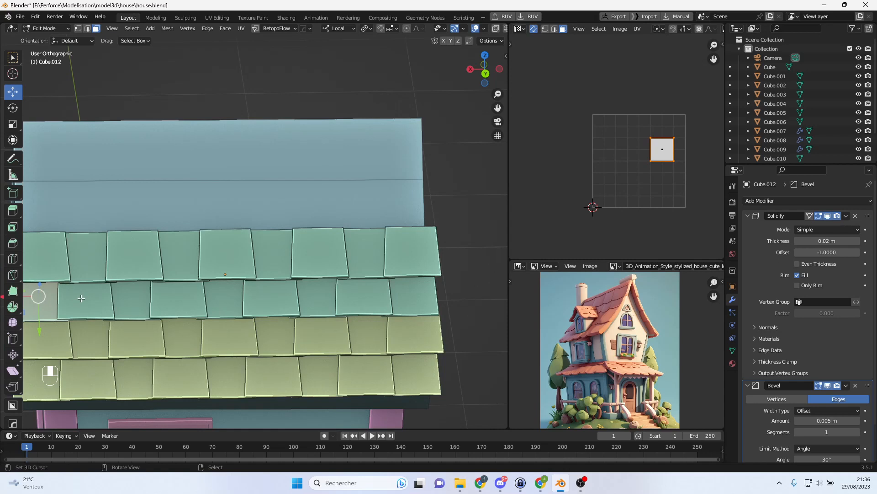
key(l)
key(l)
key(l)
key(l)
key(l)
key(l)
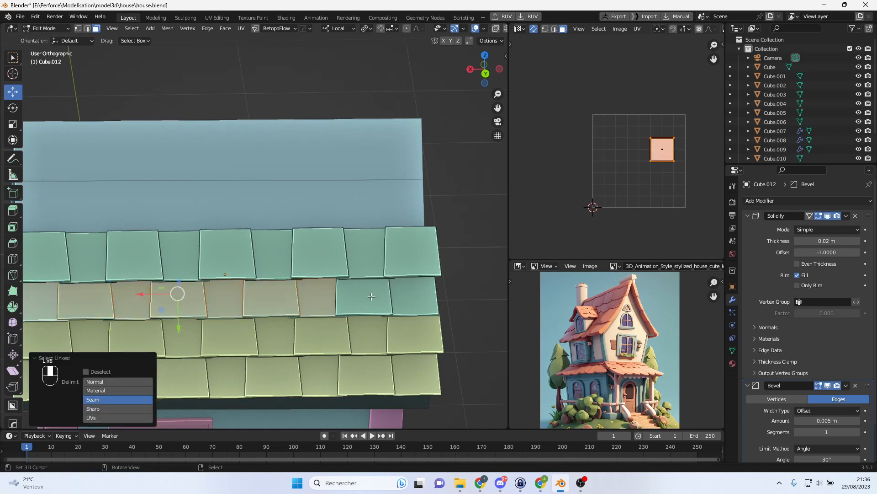
key(l)
key(l)
alt+middle_drag(224, 292, 276, 281)
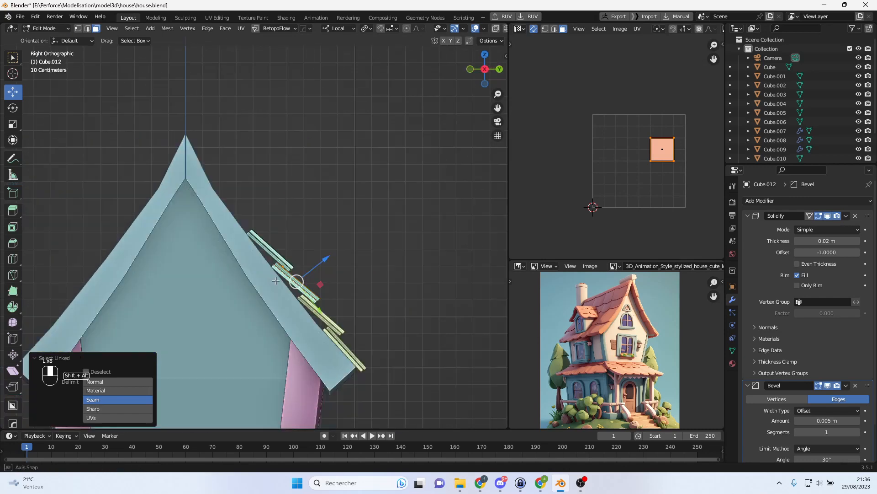
key(p)
click(276, 282)
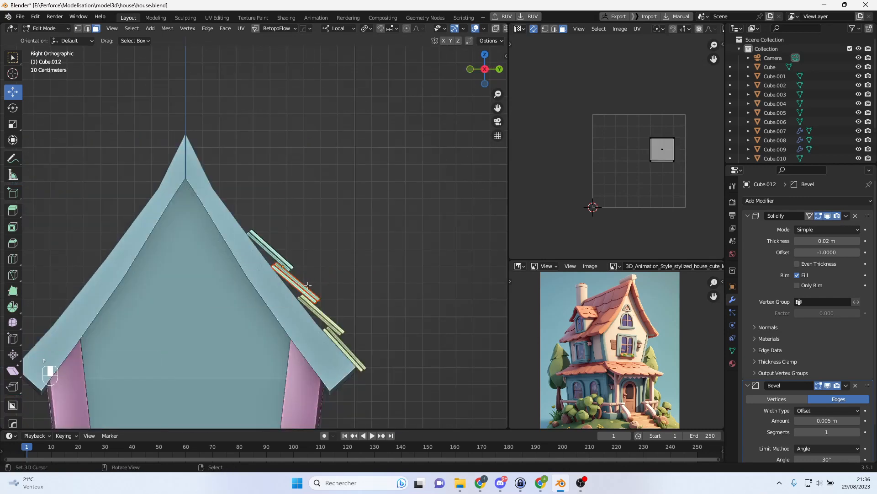
key(Tab)
right_click(314, 298)
middle_drag(341, 300, 317, 303)
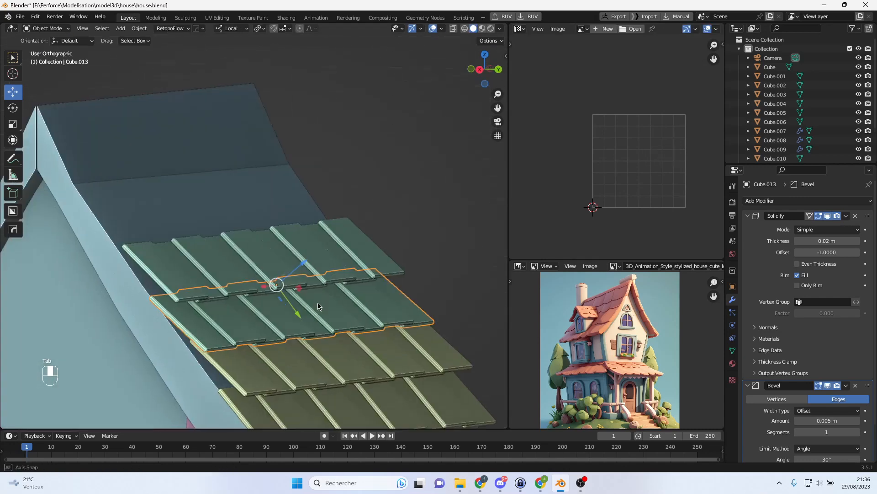
- Set the origins of both separated tile rows to Center of Mass (Surface)
right_click(211, 253)
key(KP_3)
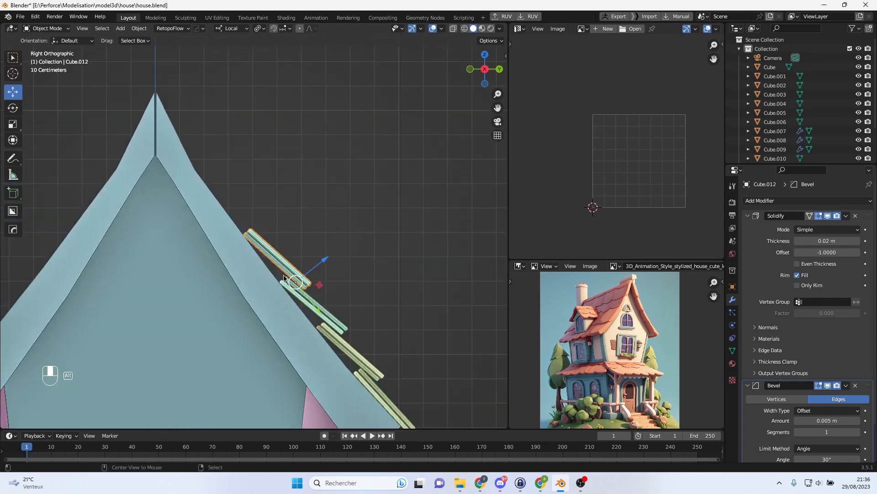
key(w)
mouse_move(282, 280)
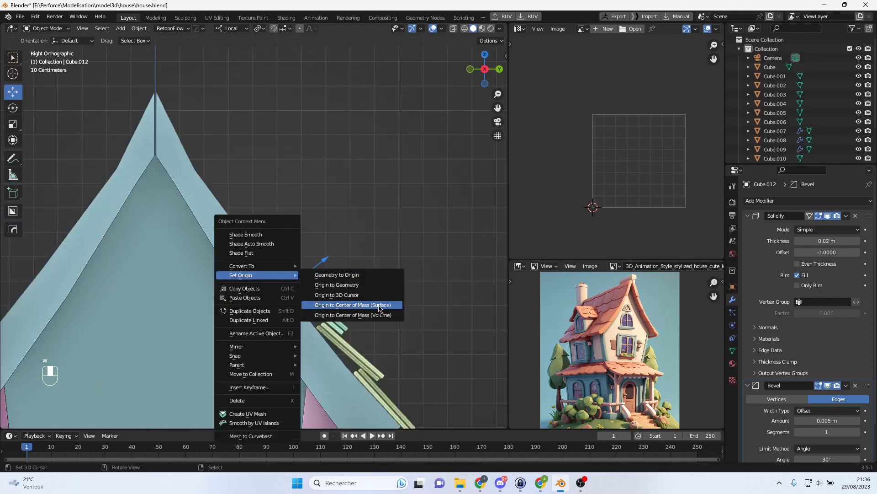
click(352, 305)
right_click(312, 307)
key(w)
mouse_move(315, 306)
click(386, 327)
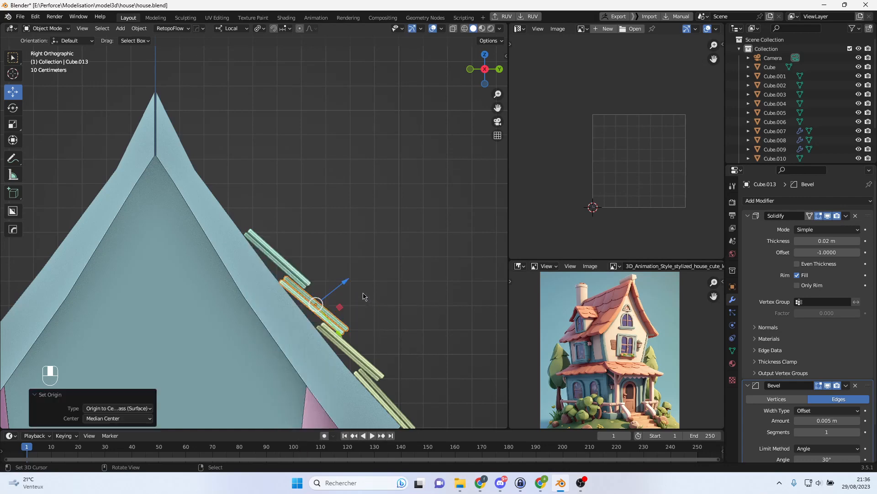
- Duplicate the lower separated row about -0.279 m in Y and 0.368 m in Z, rotate the copy 2.62° and raise it about 0.008 m
key(shift+d)
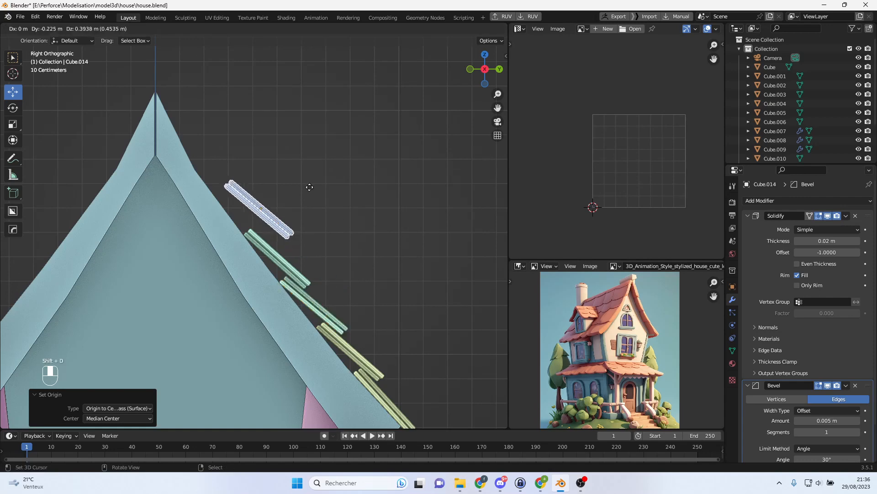
click(295, 193)
key(r)
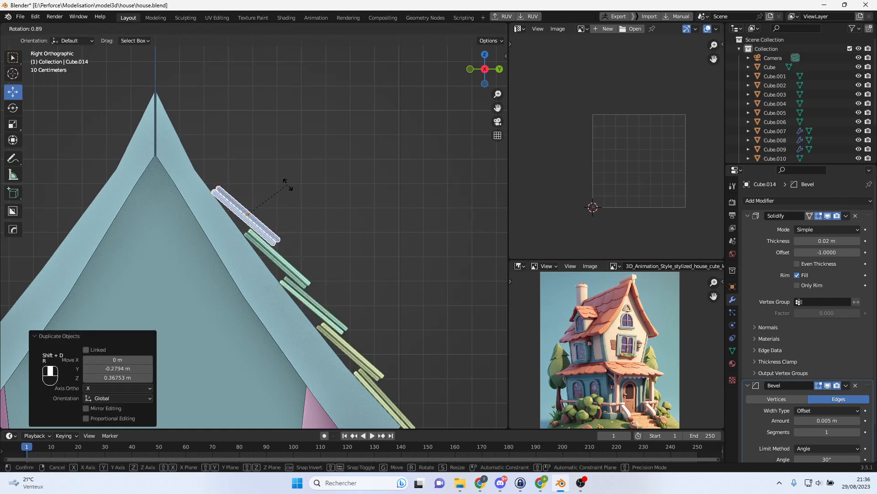
click(291, 188)
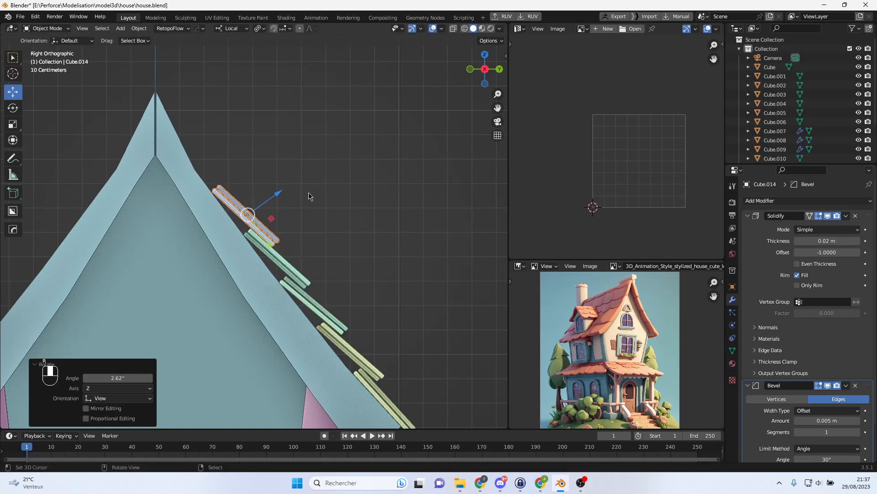
key(g)
click(309, 195)
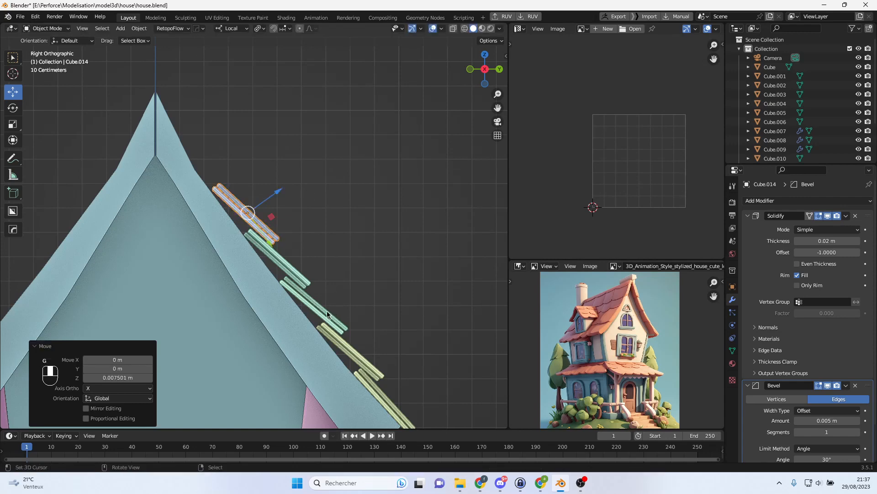
- Duplicate the upper separated row about -0.24 m in Y and 0.349 m in Z, rotate the copy 3.97° and adjust its position near the ridge
click(301, 271)
key(shift+d)
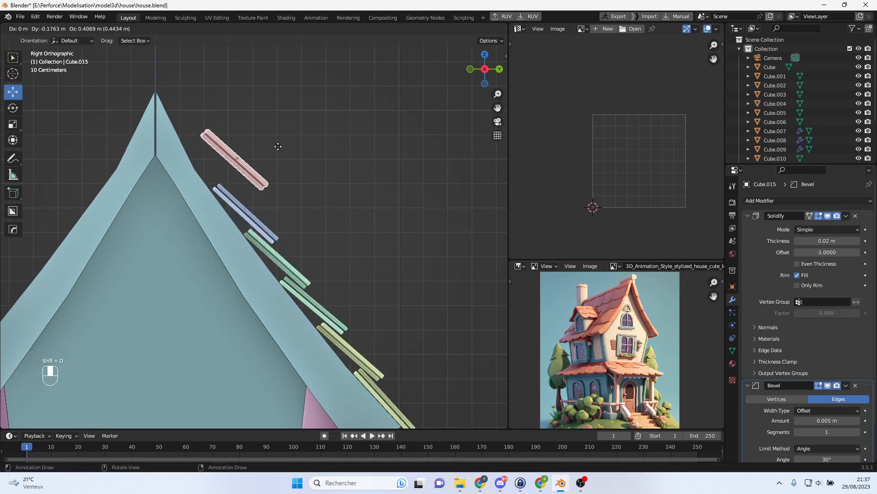
click(264, 159)
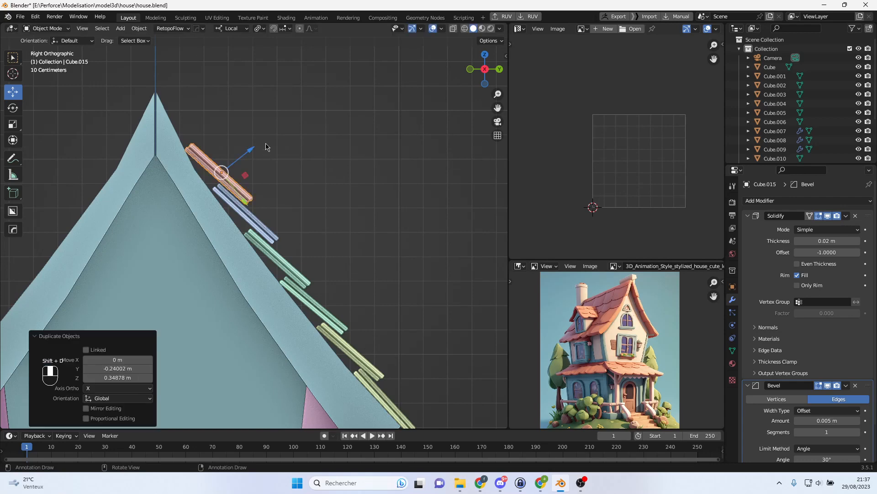
key(r)
click(275, 146)
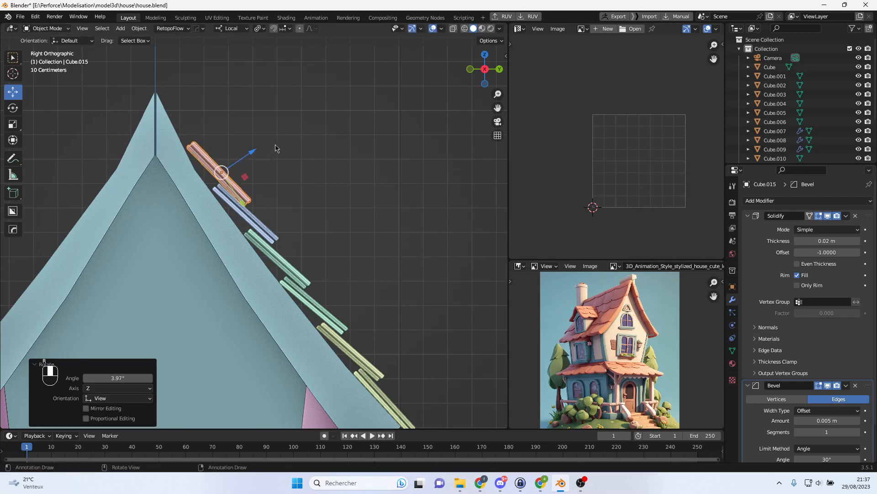
key(g)
click(272, 138)
- Select all the tile rows on the roof slope and scale them up slightly about their individual origins
shift+middle_drag(256, 163, 286, 192)
scroll(312, 242, down, 1)
shift+middle_drag(332, 259, 308, 225)
shift+click(356, 359)
shift+click(293, 276)
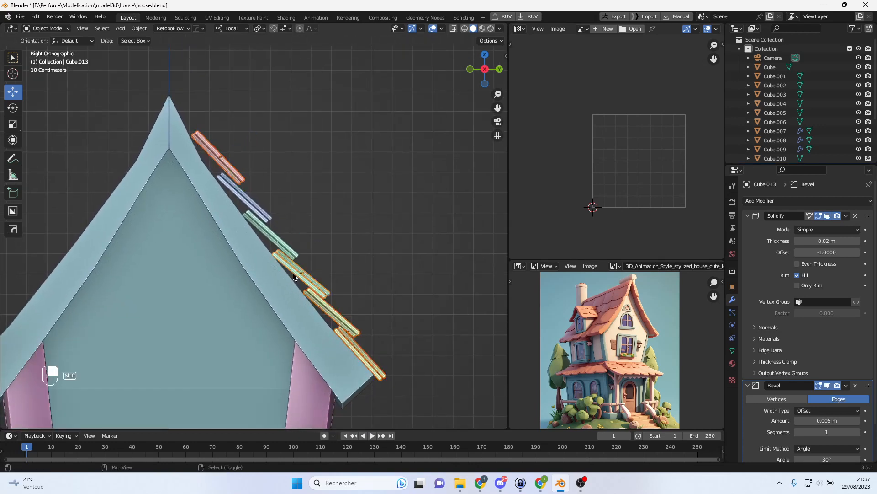
shift+click(277, 246)
shift+click(258, 211)
shift+click(233, 172)
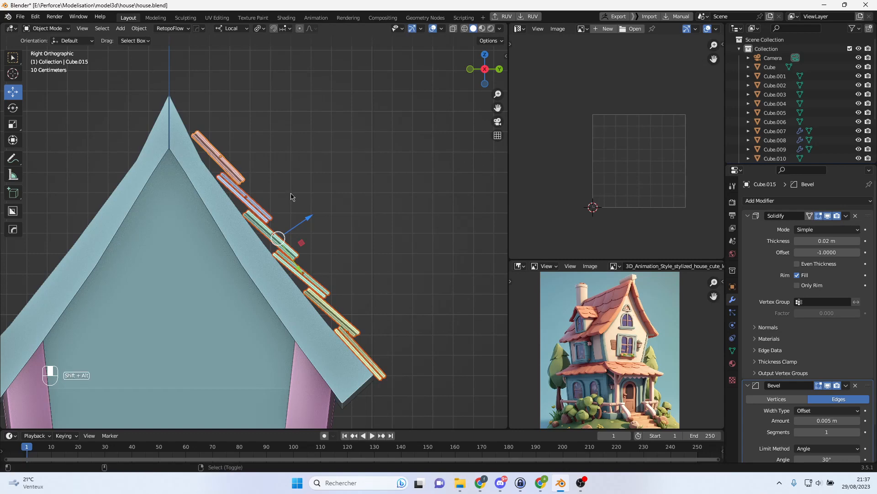
key(s)
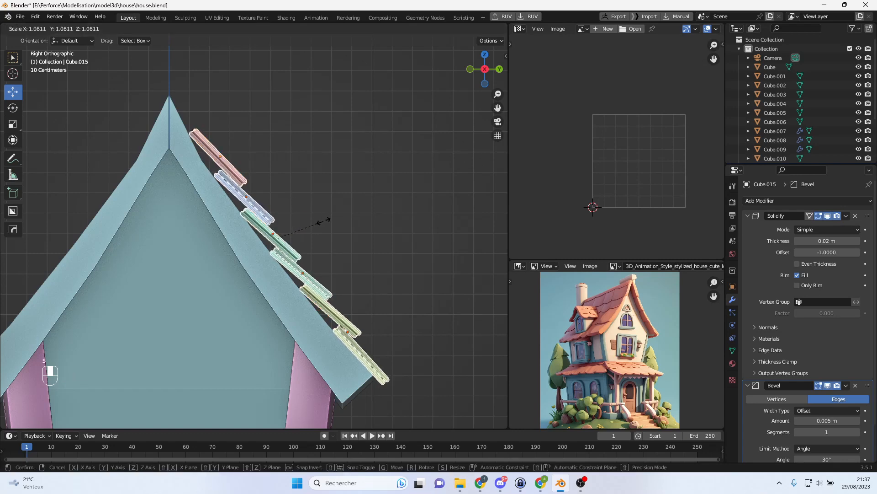
click(317, 220)
mouse_move(314, 222)
middle_down()
mouse_move(266, 217)
mouse_move(301, 216)
middle_up()
scroll(211, 158, up, 1)
shift+middle_drag(212, 158, 245, 221)
scroll(245, 220, up, 1)
key(KP_3)
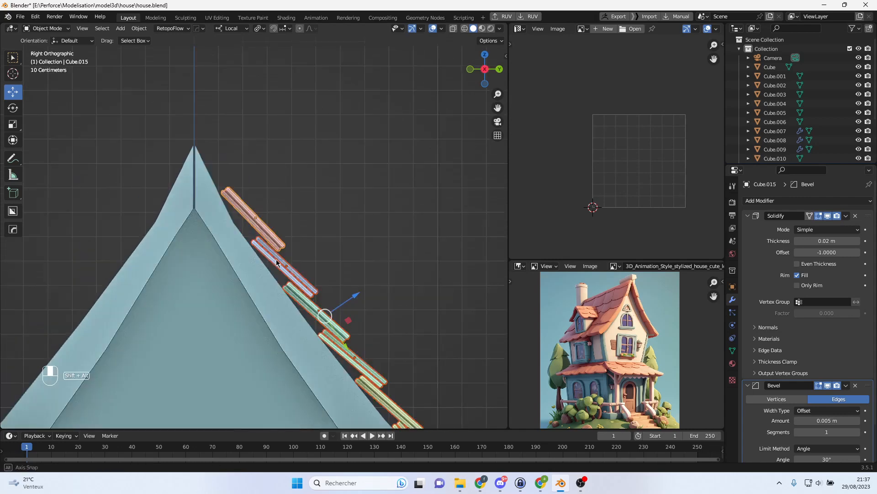
key(s)
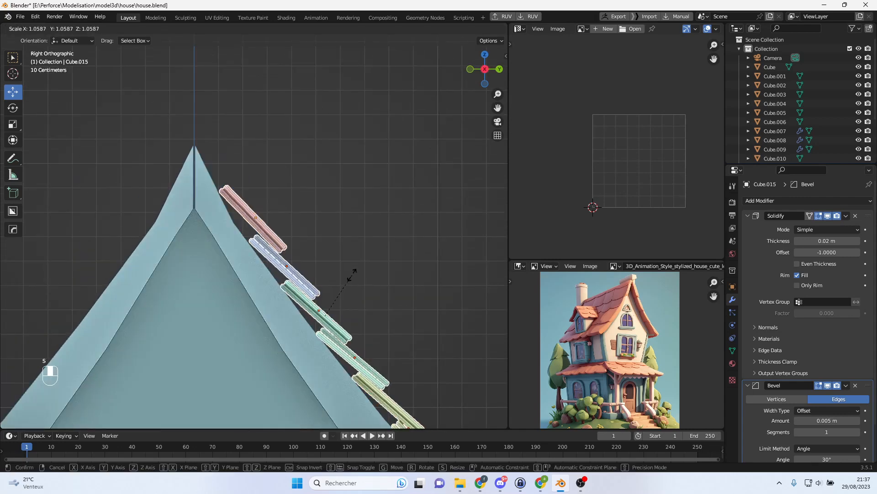
click(352, 278)
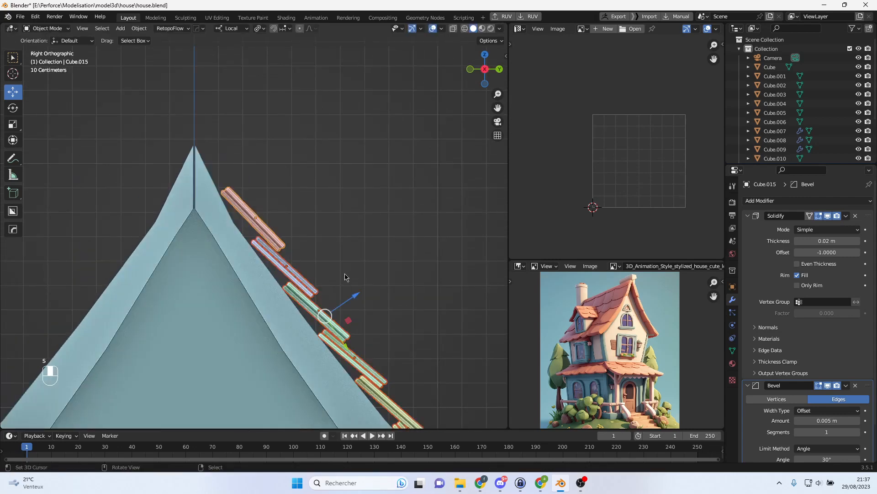
scroll(228, 56, down, 2)
middle_drag(366, 244, 255, 274)
scroll(276, 268, down, 2)
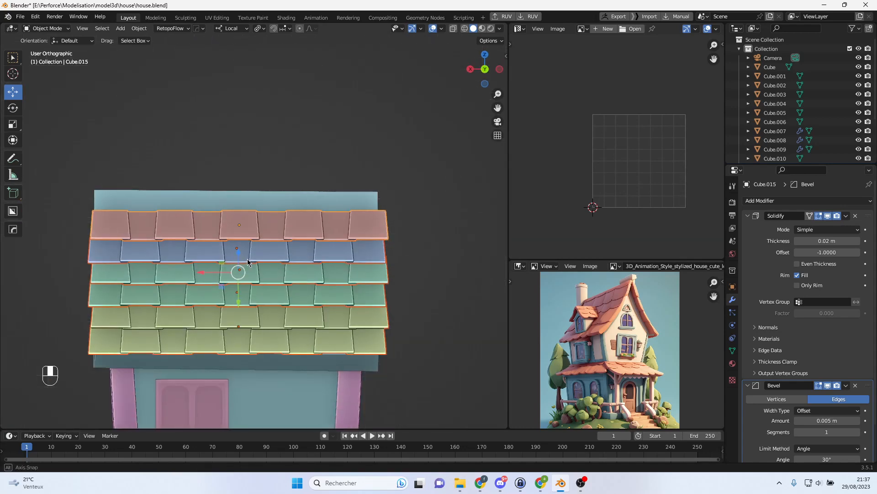
key(s)
key(z)
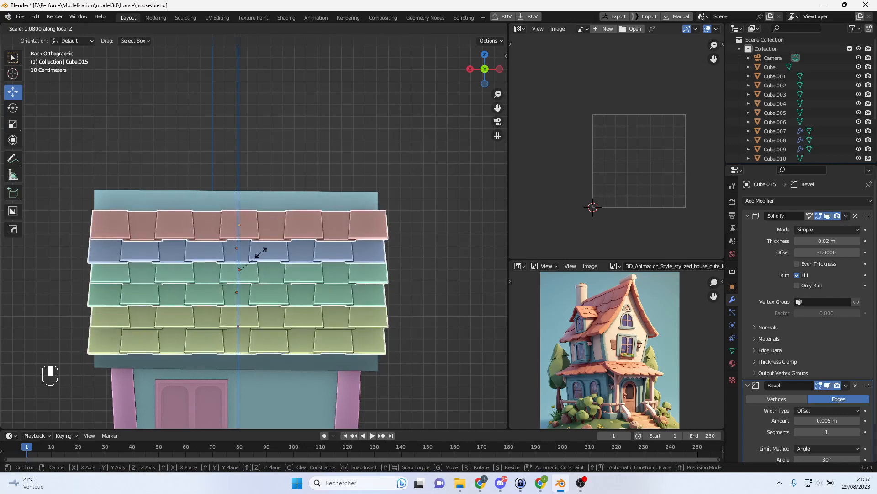
click(280, 254)
key(s)
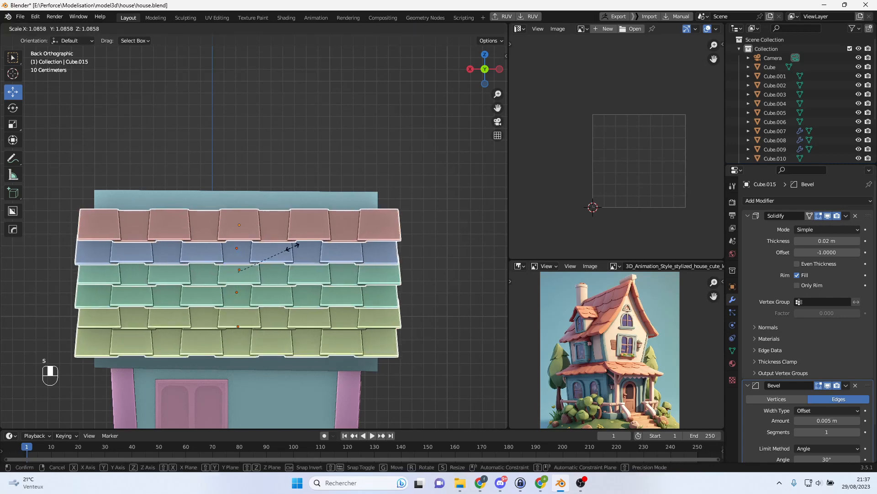
right_click(288, 251)
- Move all the selected tile rows about 0.058 m in Y and -0.068 m in Z along the roof slope
middle_drag(258, 246, 354, 241)
scroll(355, 241, up, 1)
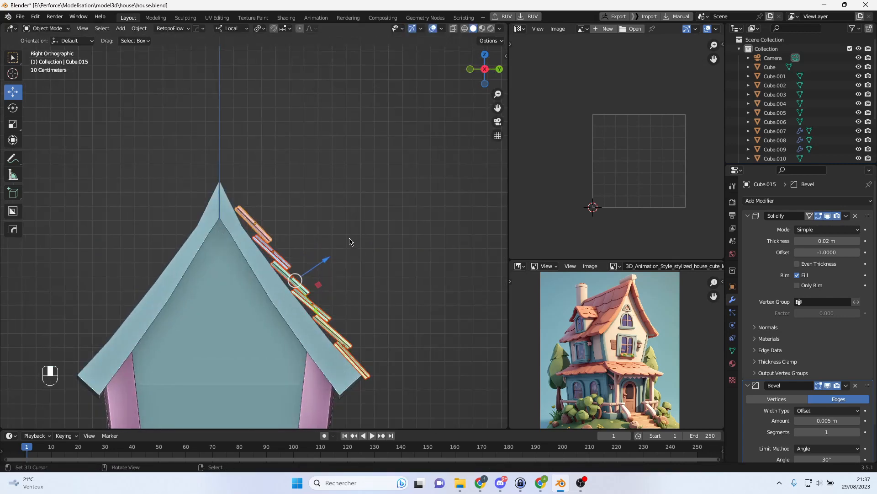
key(g)
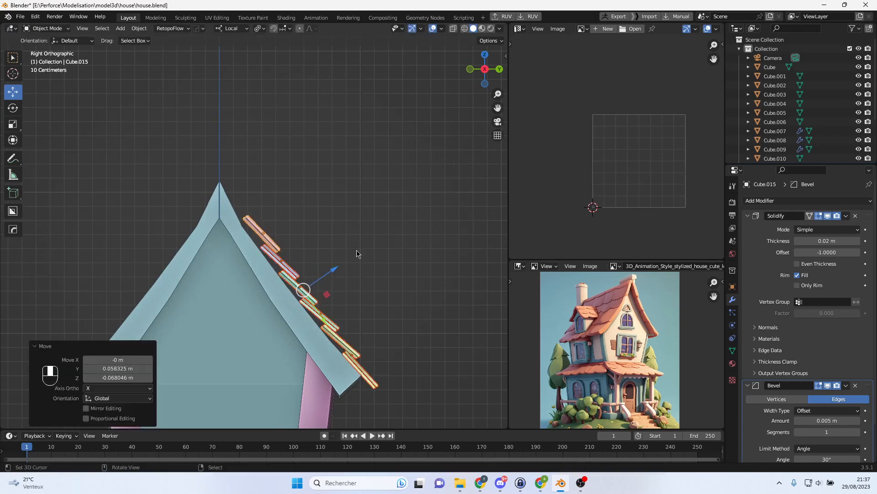
click(358, 253)
- Duplicate the second-highest tile row and place the copy above the others, against the roof ridge
scroll(357, 252, up, 1)
click(255, 237)
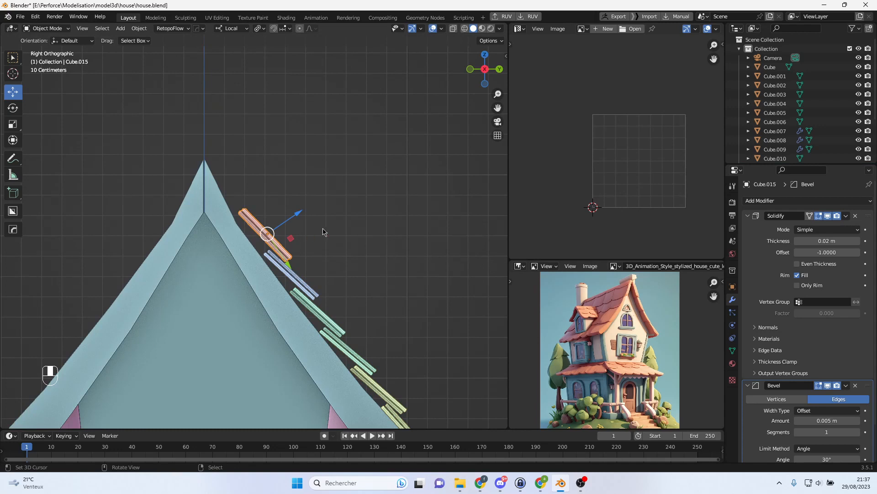
click(289, 271)
key(shift+d)
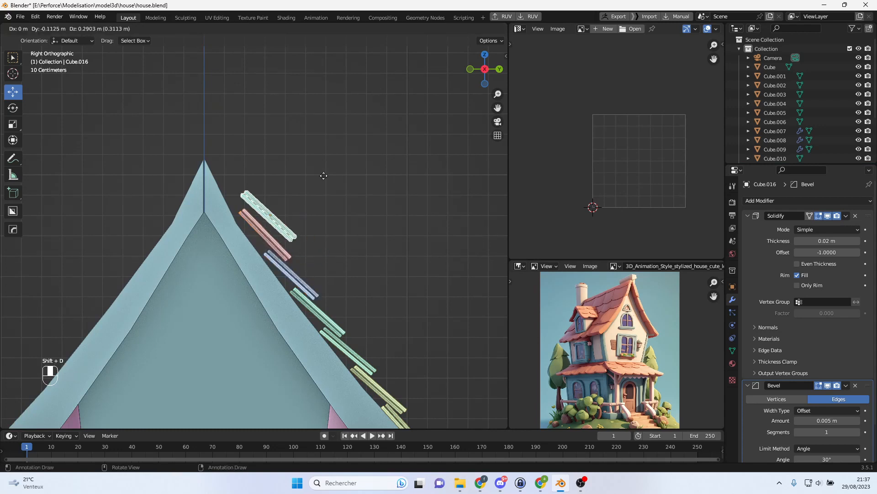
click(296, 161)
mouse_move(307, 249)
middle_down()
mouse_move(289, 246)
mouse_move(312, 244)
middle_up()
- Nudge the second-highest tile row and the new ridge row slightly so that they overlap evenly near the peak
click(289, 250)
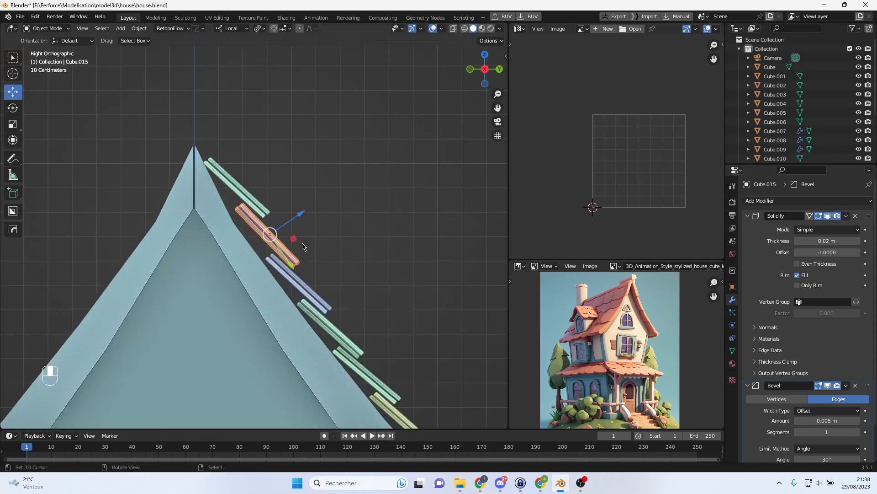
scroll(336, 225, up, 2)
key(g)
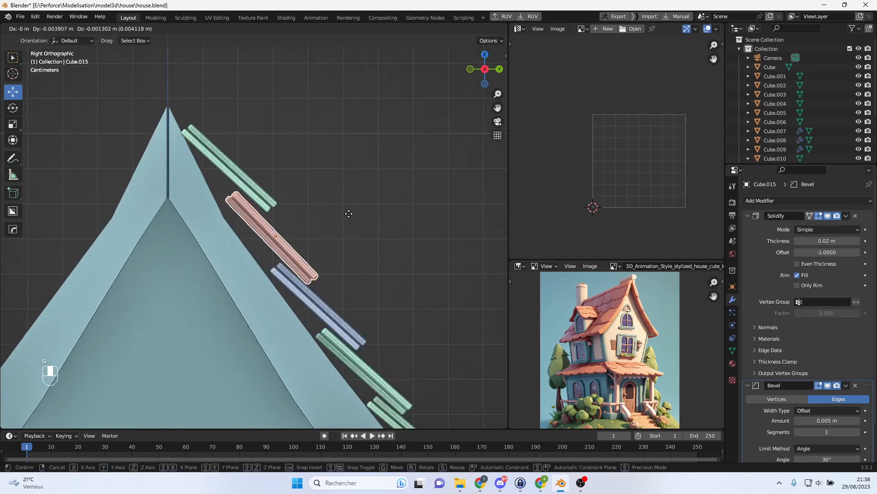
click(349, 213)
right_click(254, 189)
key(g)
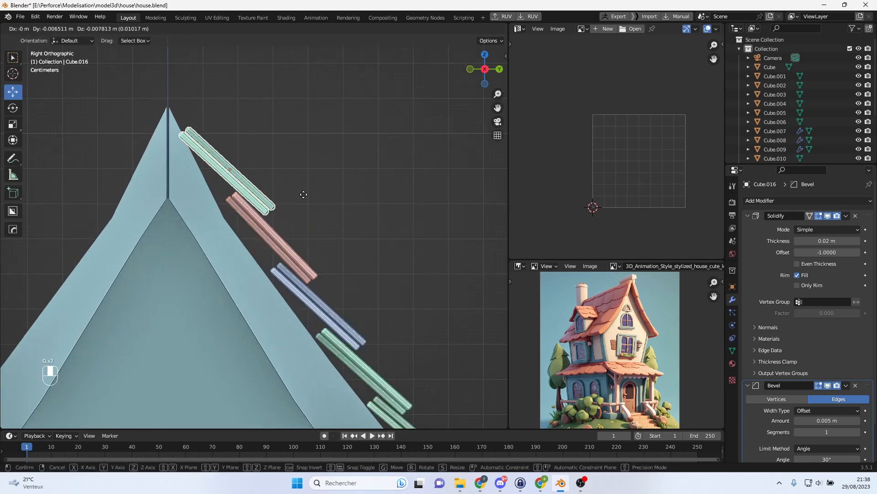
click(303, 196)
- Select every tile row on the roof slope and join them into one object
scroll(347, 276, down, 2)
middle_drag(347, 276, 257, 297)
scroll(256, 298, down, 1)
scroll(322, 280, up, 2)
middle_drag(321, 279, 245, 338)
right_click(249, 327)
shift+right_click(256, 307)
shift+right_click(261, 286)
shift+right_click(253, 312)
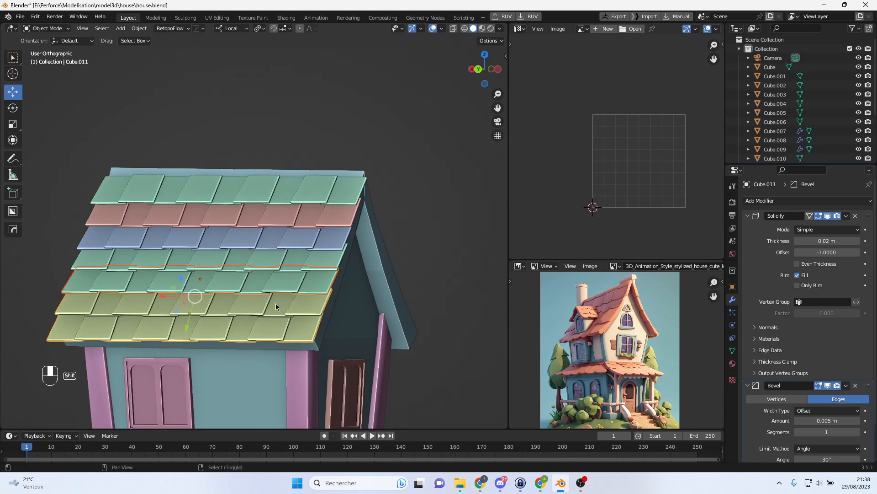
shift+right_click(279, 258)
shift+right_click(283, 239)
shift+right_click(285, 223)
shift+right_click(298, 203)
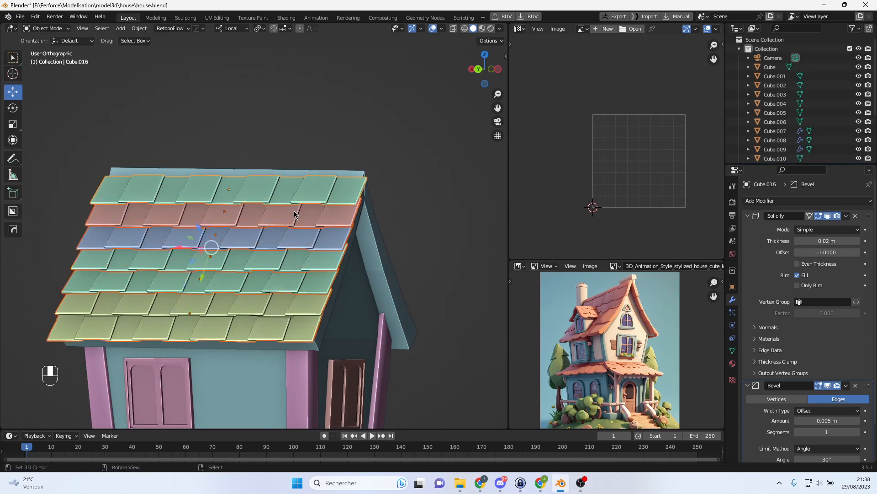
key(ctrl+j)
- Apply location, rotation and scale to the joined roof tiles object
key(ctrl+KP_3)
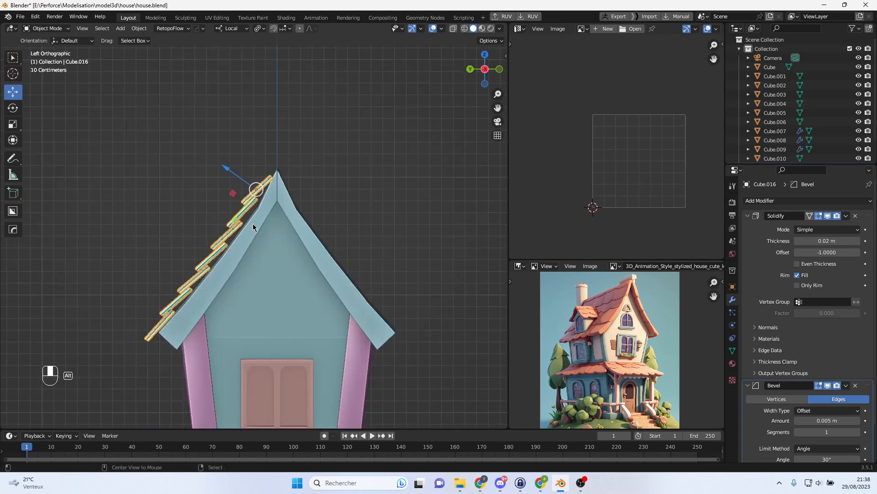
key(alt+x)
key(Escape)
key(Tab)
key(a)
key(Tab)
key(ctrl+a)
click(247, 175)
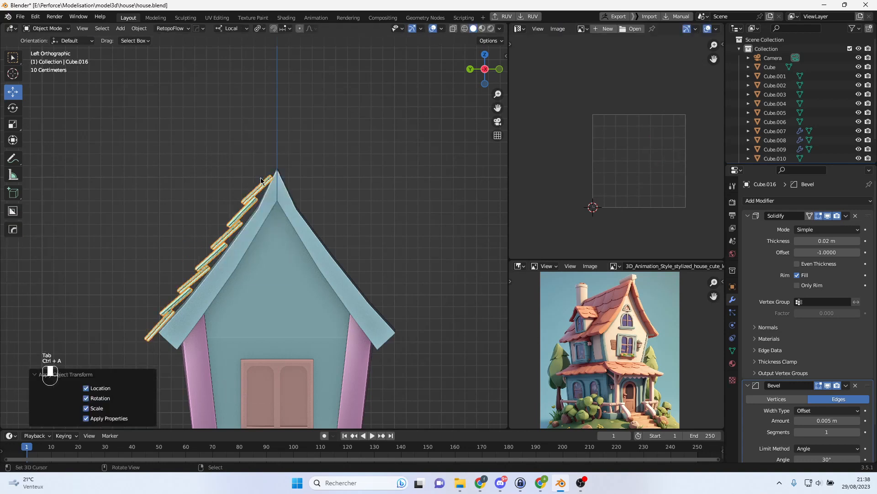
- Symmetrize the tile mesh across Y from positive to negative to cover the opposite roof slope
key(Tab)
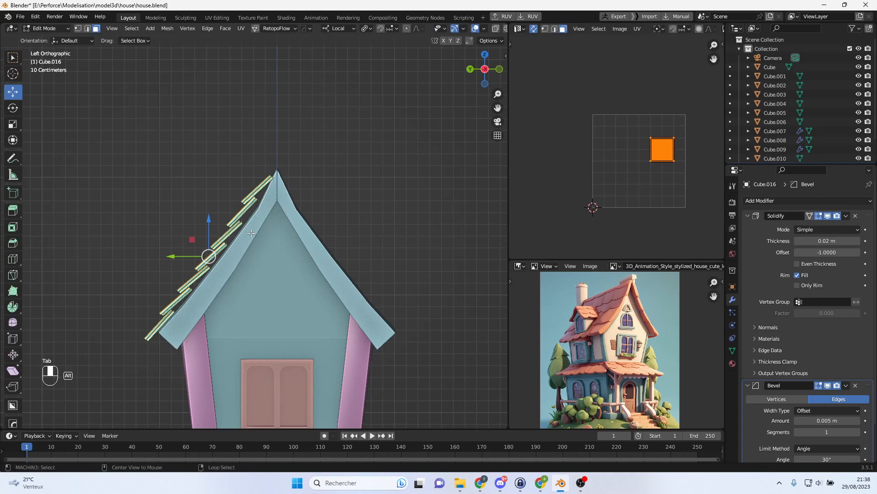
key(alt+x)
middle_drag(360, 232, 343, 250)
scroll(260, 259, up, 3)
scroll(259, 259, up, 2)
scroll(260, 259, down, 2)
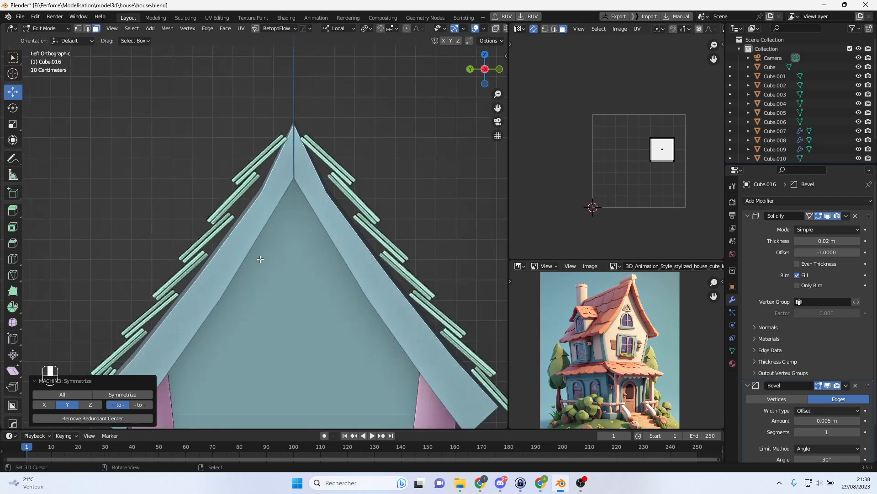
- Examine the mirrored roof tiles from both slopes, the gable end and the eaves
middle_drag(262, 258, 379, 262)
scroll(249, 247, down, 3)
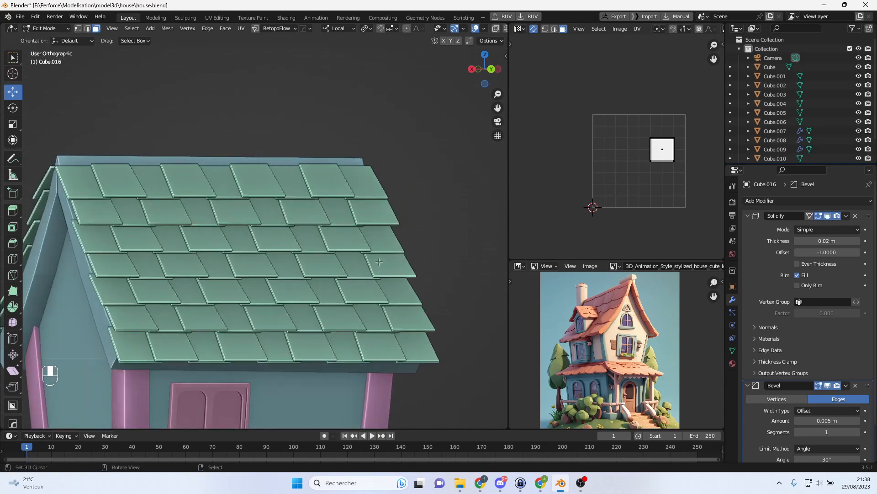
middle_drag(354, 174, 309, 174)
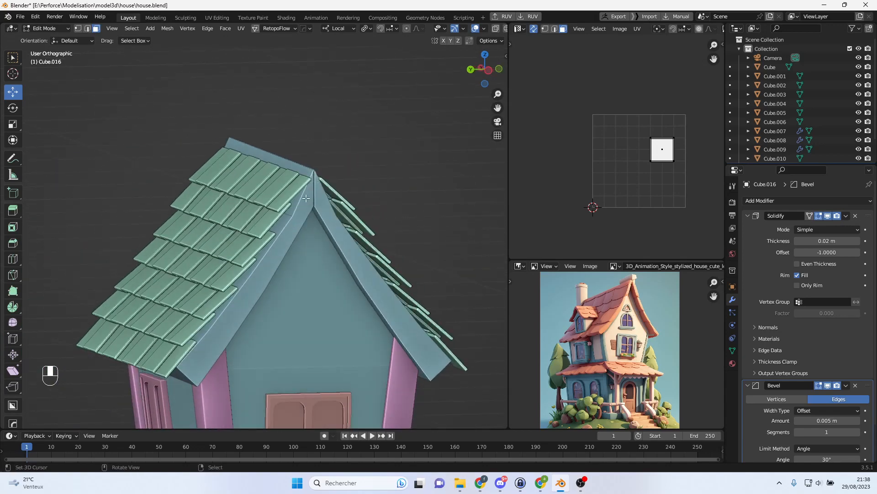
middle_drag(197, 360, 265, 314)
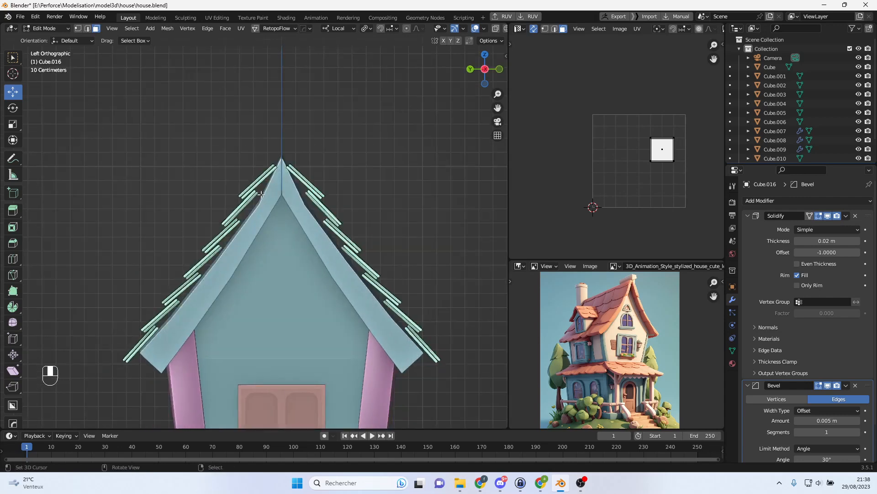
middle_drag(176, 315, 398, 222)
scroll(368, 177, up, 3)
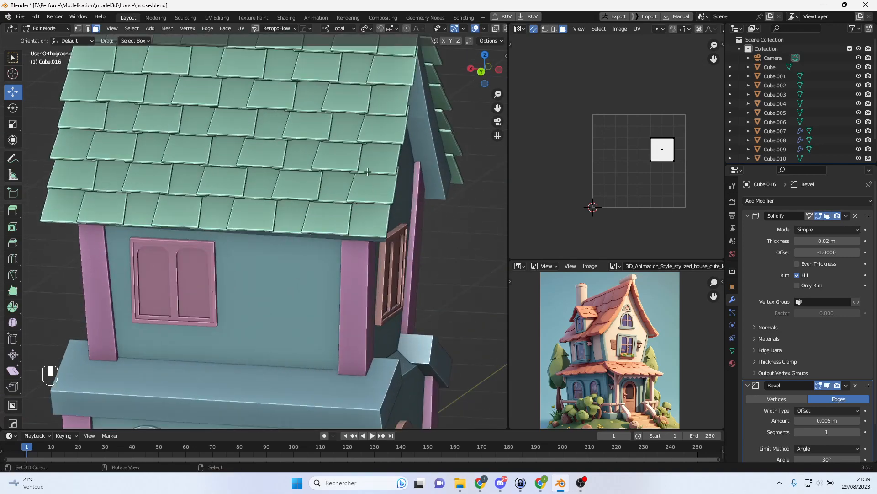
shift+middle_drag(350, 139, 342, 277)
middle_drag(297, 214, 322, 206)
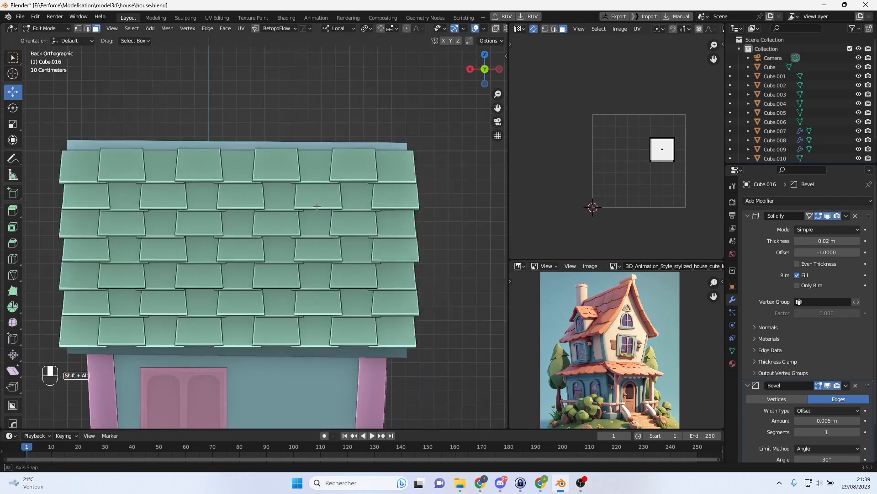
- Add a 32-vertex cylinder with 1 m radius and 2 m depth and move it about 4.56 m up and -0.163 m in X
click(149, 28)
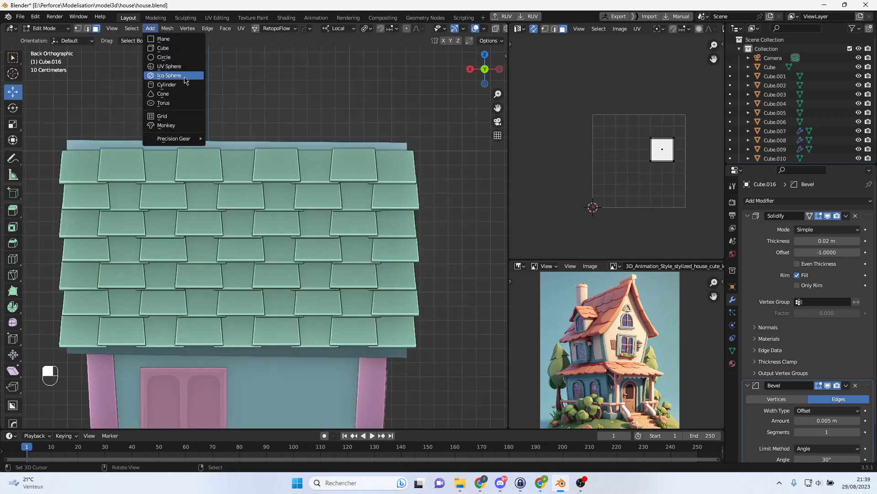
click(167, 84)
scroll(196, 112, down, 4)
scroll(252, 233, down, 3)
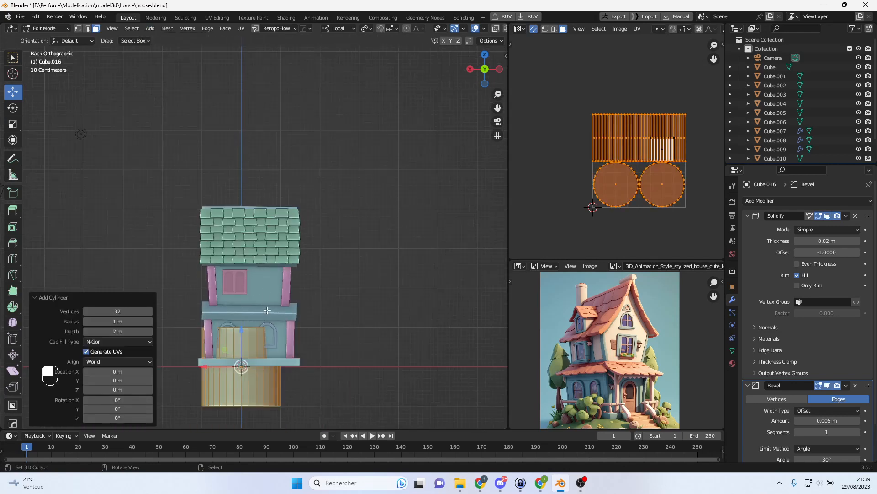
key(g)
click(264, 122)
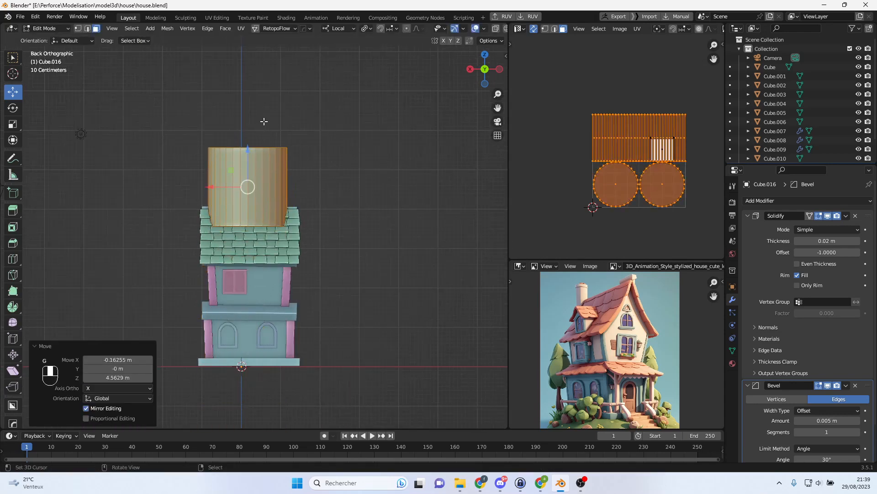
- Rotate the cylinder 90° so it lies along the ridge, and move it about -0.991 m in X and -0.465 m in Z
key(r)
ctrl+click(313, 192)
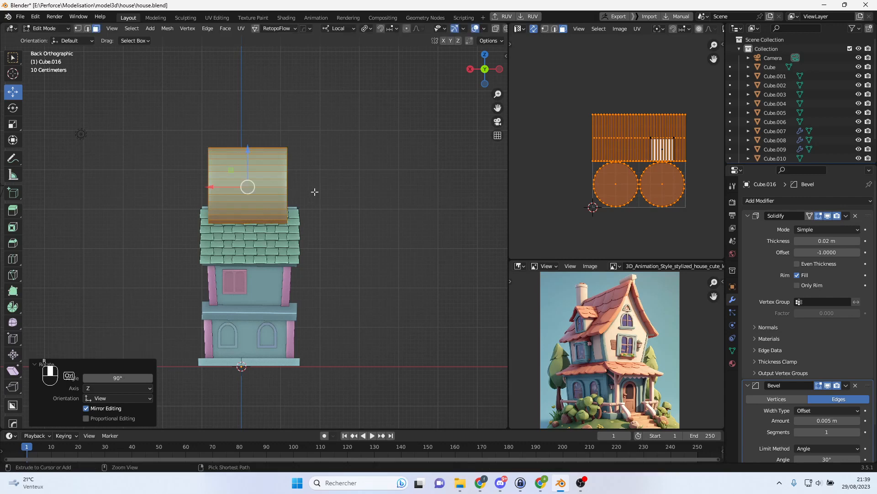
scroll(308, 200, up, 4)
key(g)
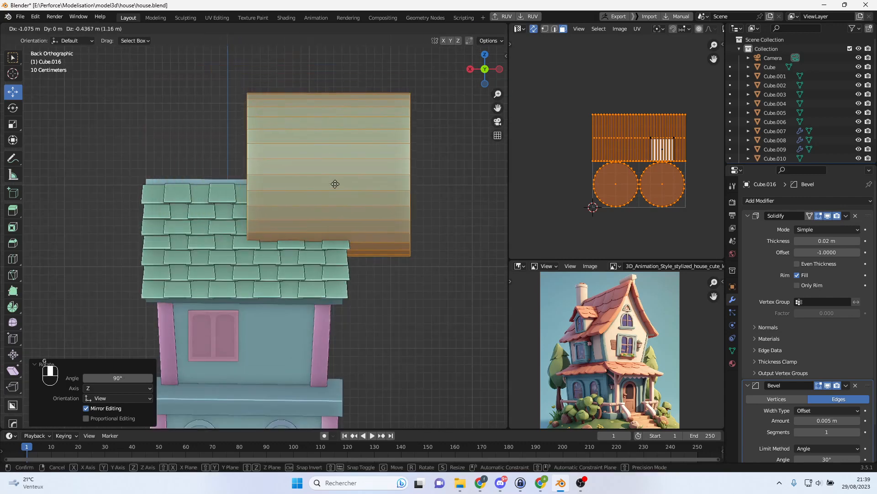
click(327, 184)
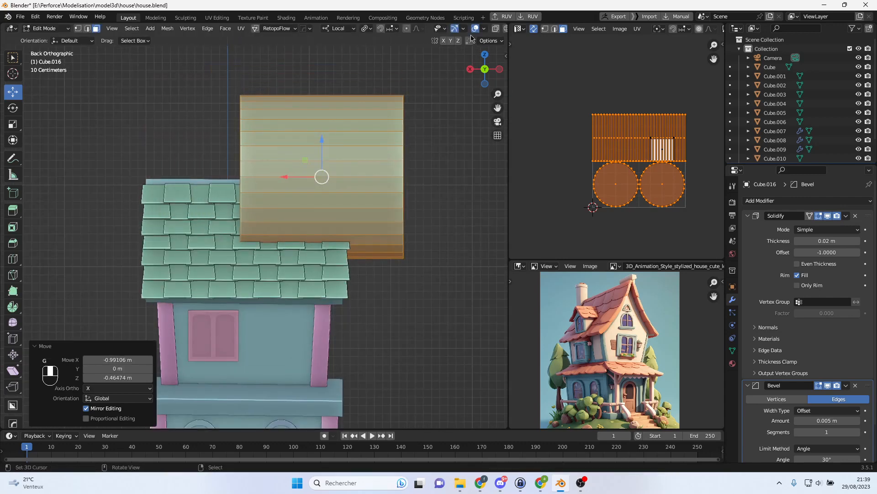
- Turn on X-ray display, separate the whole cylinder from the roof tiles into its own object, and return to Object Mode
click(496, 29)
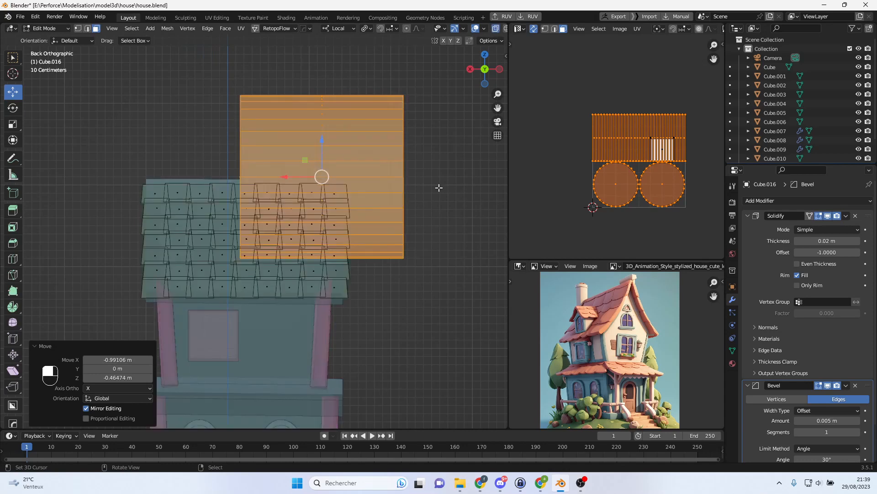
key(b)
drag(436, 178, 195, 285)
right_click(431, 201)
key(Tab)
key(Tab)
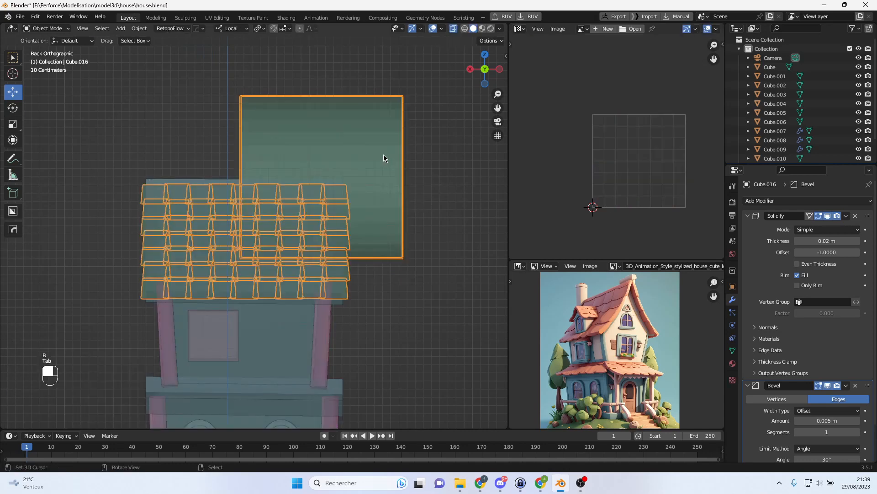
key(l)
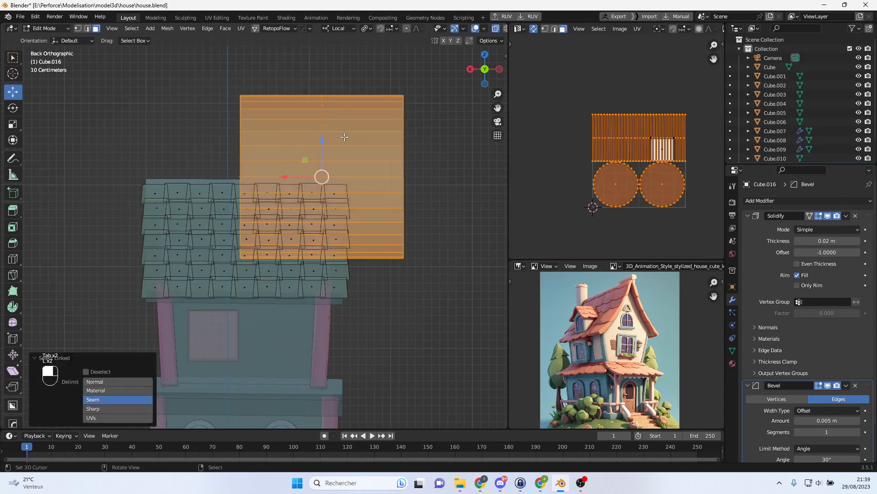
key(p)
click(350, 134)
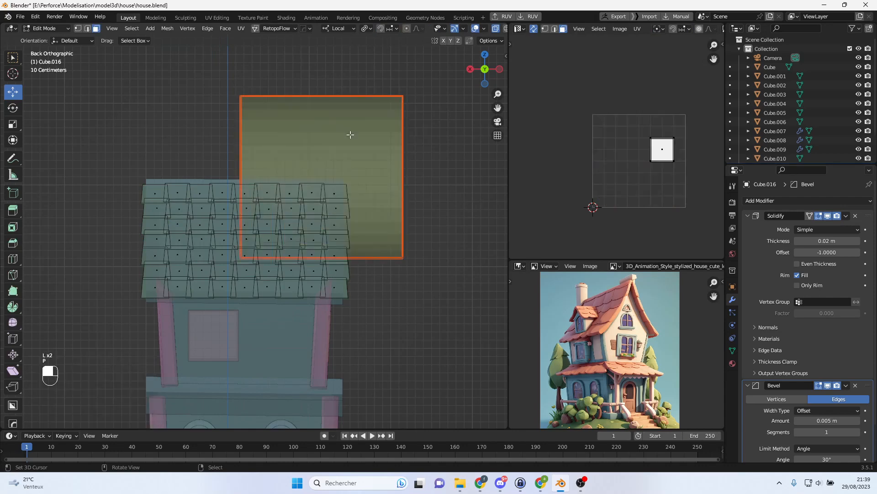
key(Tab)
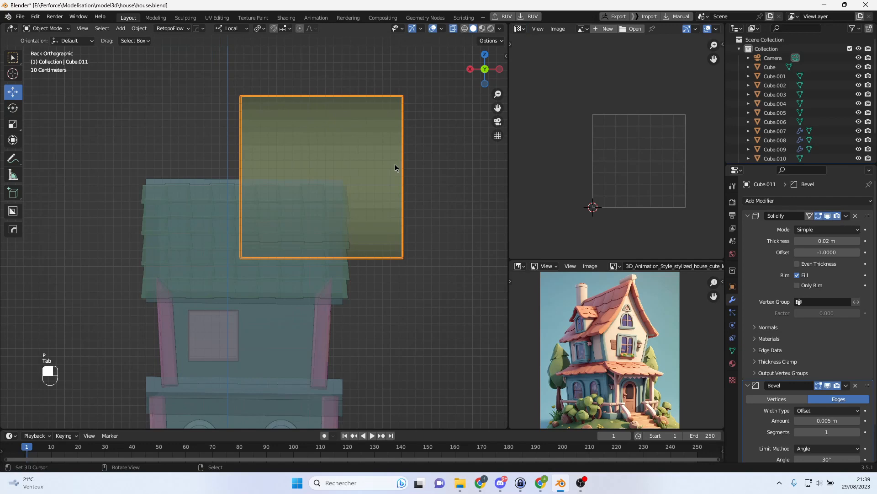
- Delete the cylinder's end caps and lower faces, keeping only the upper arch of faces
key(Tab)
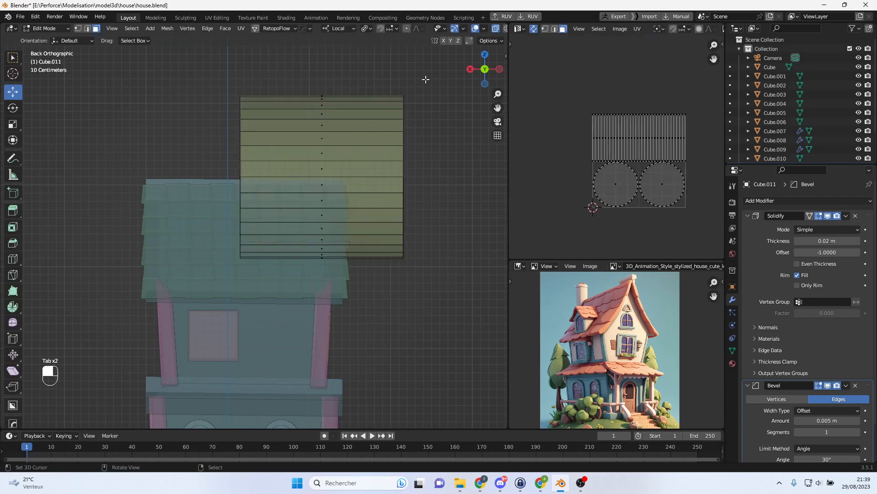
key(b)
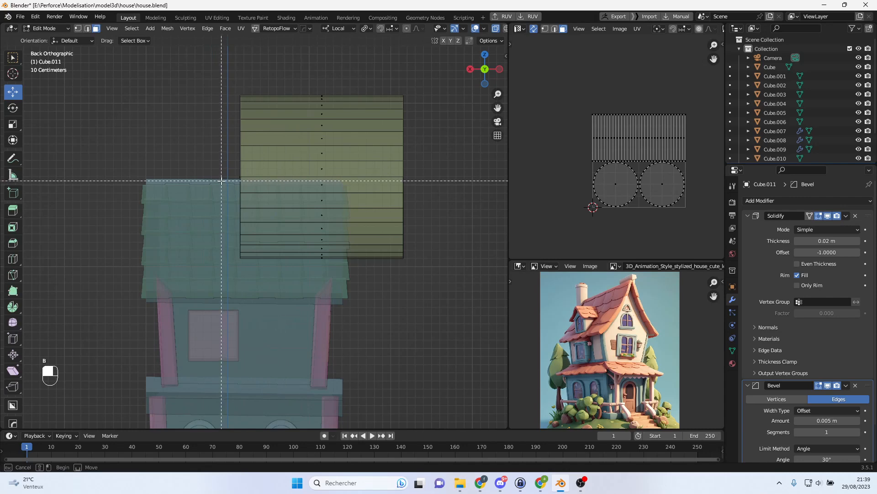
drag(222, 181, 198, 166)
key(b)
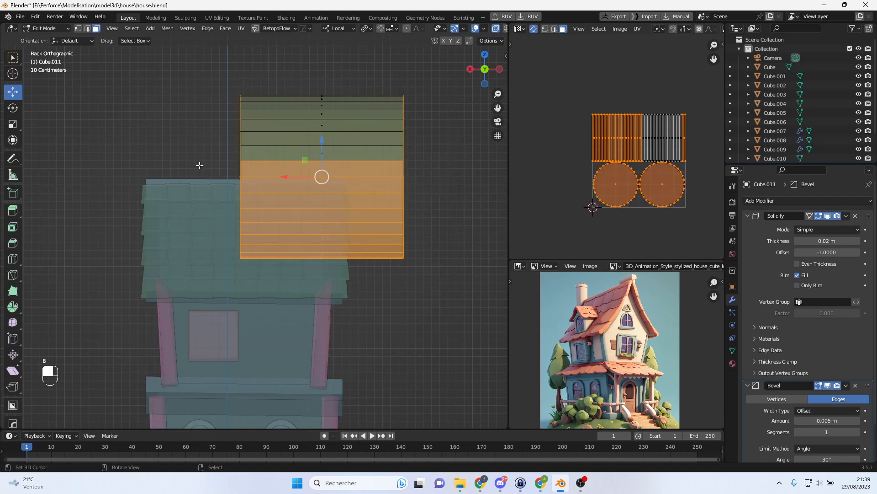
middle_drag(402, 200, 348, 200)
key(Delete)
click(406, 189)
middle_drag(398, 187, 370, 196)
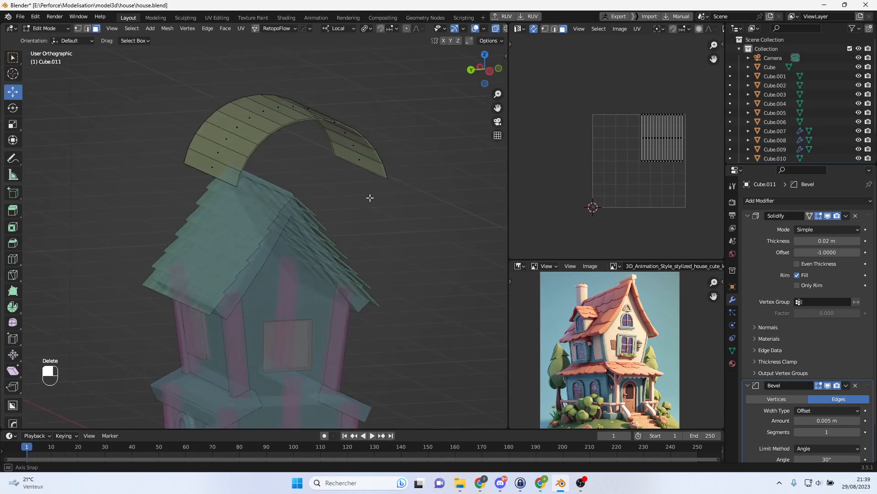
- Return to Object Mode and apply all transforms to the arch
key(Tab)
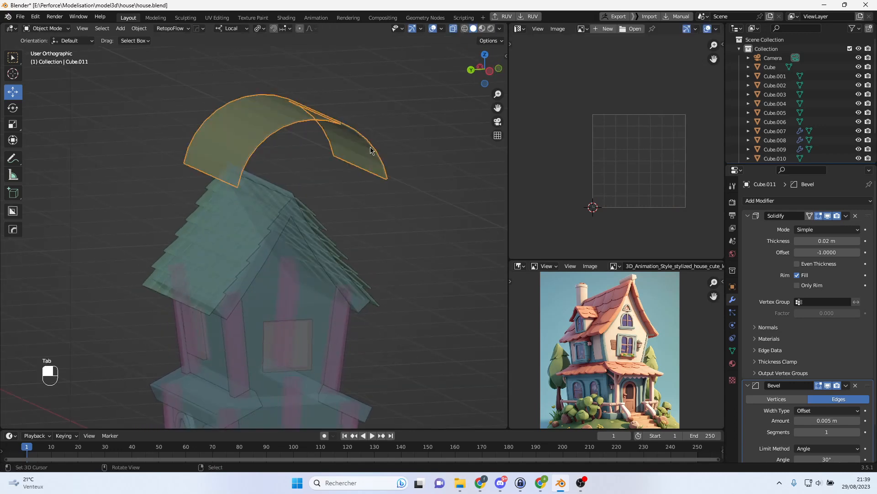
key(ctrl+a)
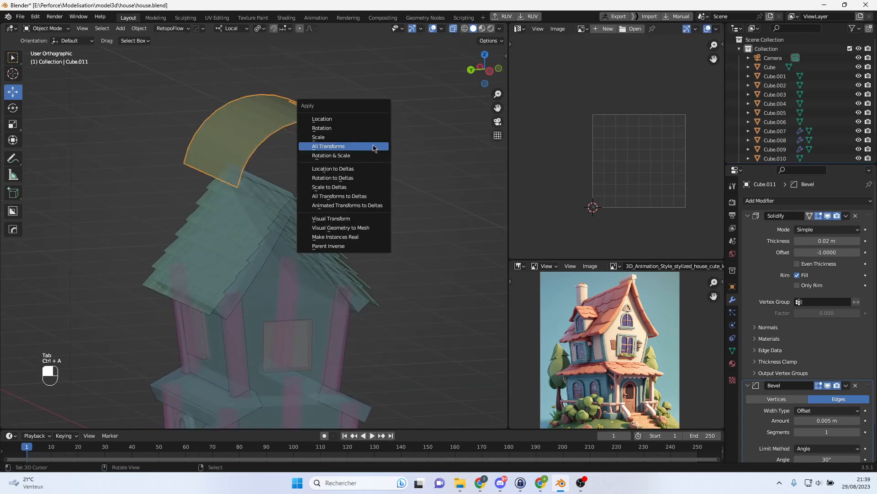
click(374, 147)
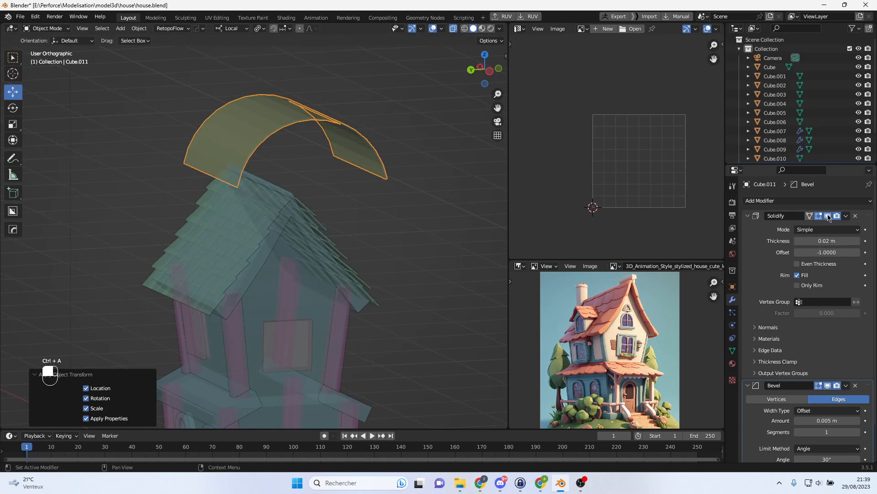
- Remove the arch's Bevel modifier, set its Solidify thickness to 0.19 m, and turn off X-ray display
click(855, 386)
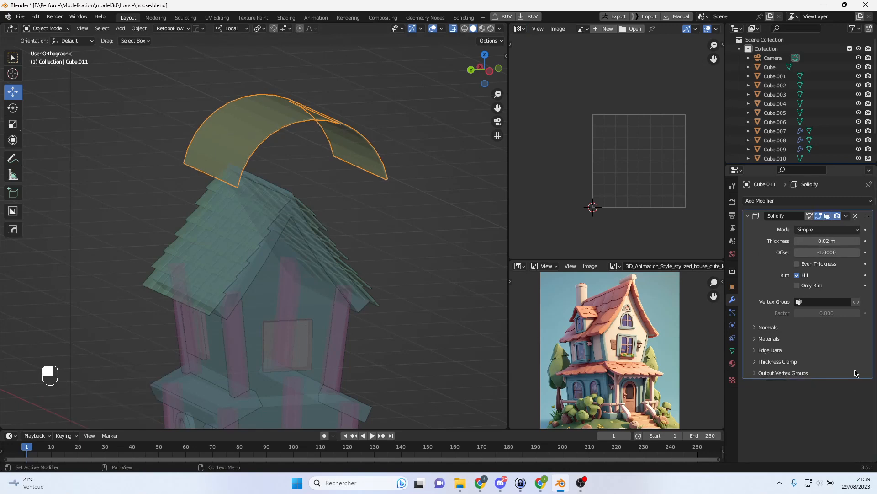
mouse_move(827, 241)
mouse_down()
mouse_move(850, 241)
mouse_move(825, 240)
mouse_up()
click(455, 29)
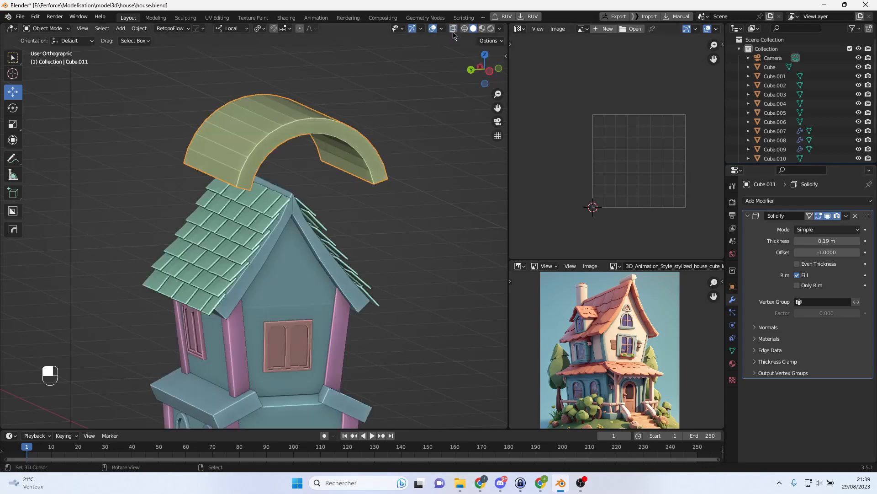
- Lower the whole arch mesh about 0.795 m in Z and scale it to 0.368 so it sits on the ridge
key(ctrl+KP_3)
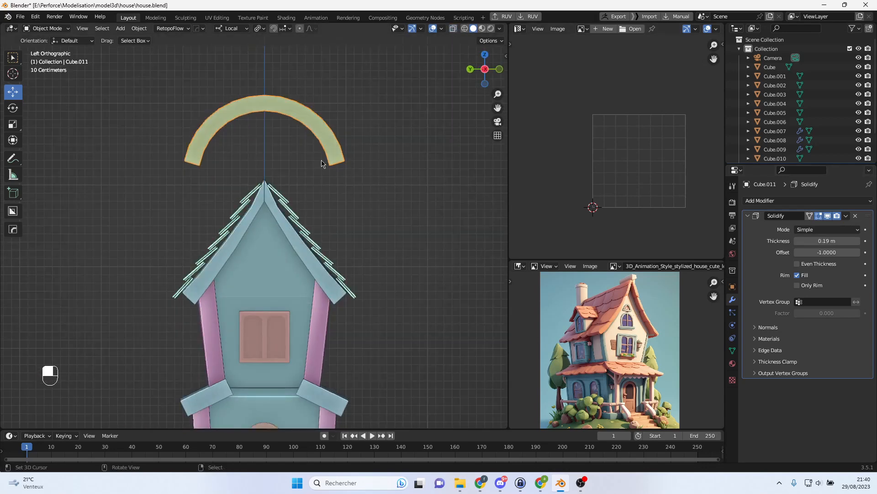
key(Tab)
key(a)
drag(261, 89, 261, 155)
scroll(286, 170, up, 4)
key(s)
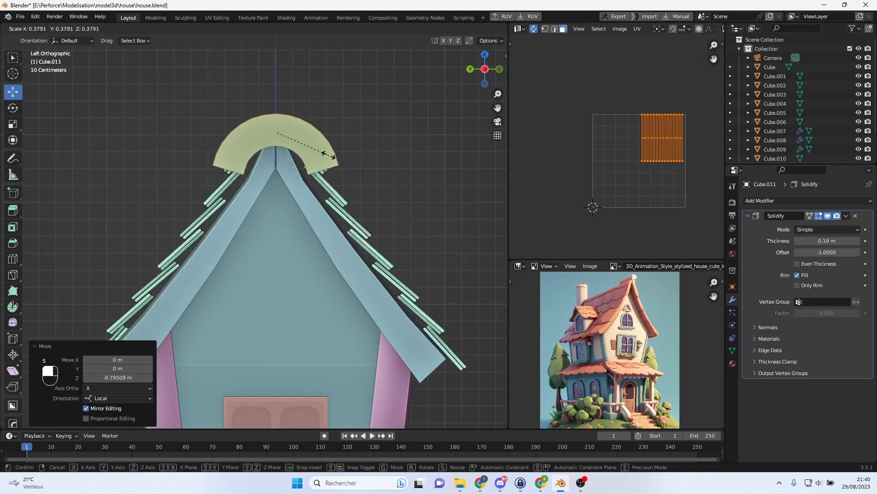
click(328, 152)
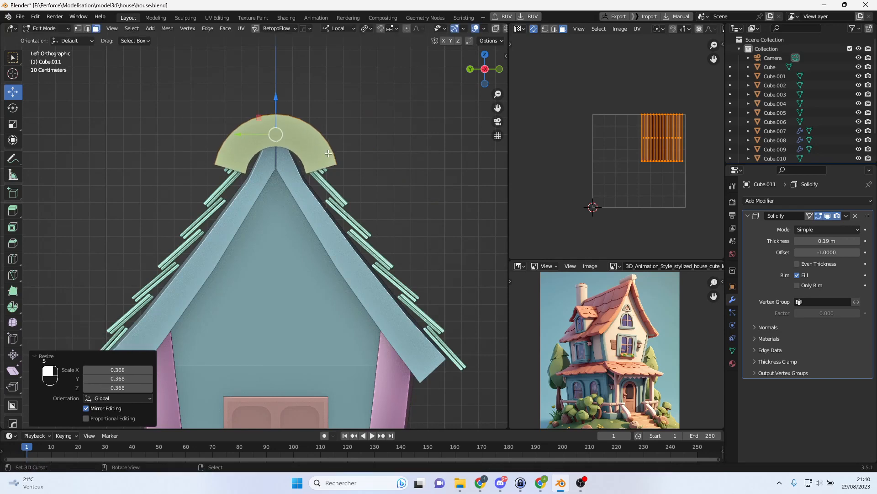
- Raise the arch mesh about 0.135 m in Z and scale it by 0.913
drag(275, 103, 276, 58)
scroll(336, 113, up, 3)
scroll(366, 104, down, 2)
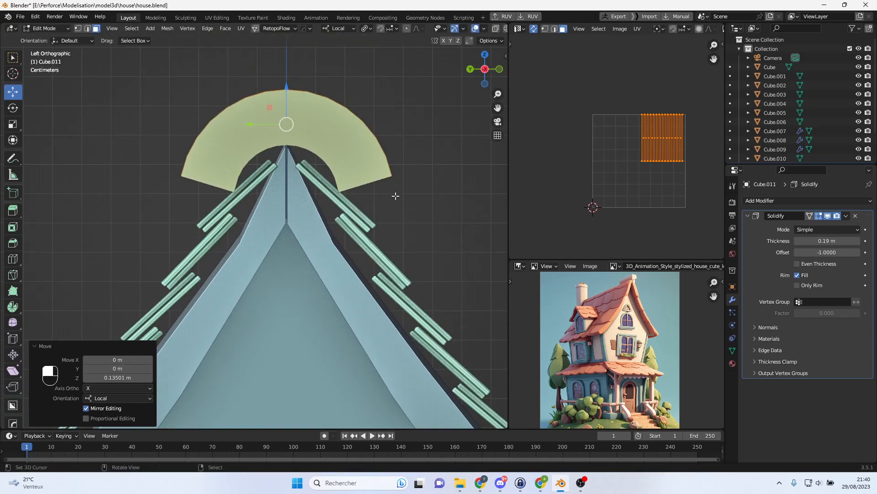
key(s)
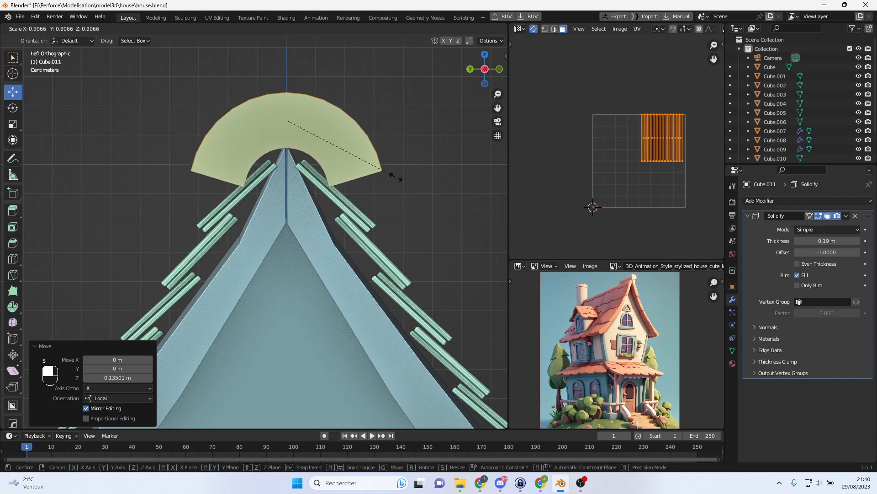
click(396, 178)
middle_drag(396, 177, 363, 206)
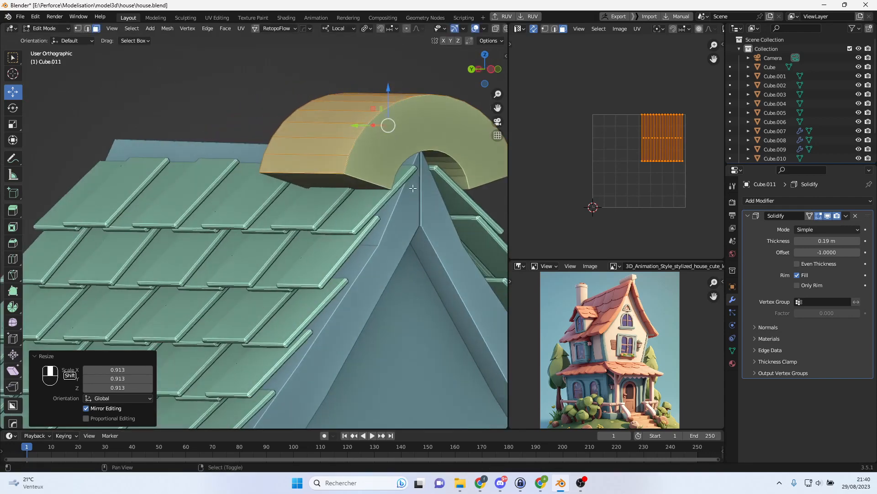
- Set the Solidify thickness to 0.06 m and lower the arch about 0.095 m in Z
middle_drag(413, 191, 478, 182)
mouse_move(822, 241)
mouse_down()
mouse_move(809, 241)
mouse_move(818, 241)
mouse_up()
alt+middle_drag(411, 219, 425, 225)
drag(200, 91, 213, 118)
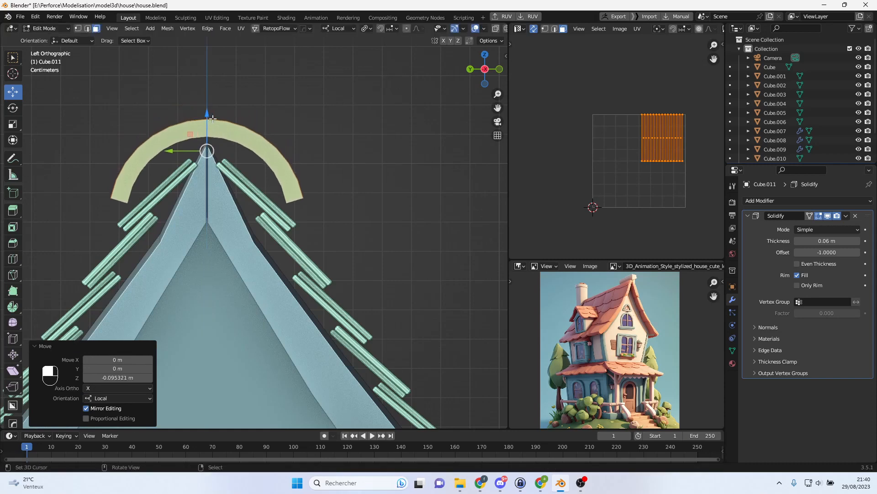
- Scale the arch to about 0.55 and raise it about 0.016 m in Z over the ridge
key(s)
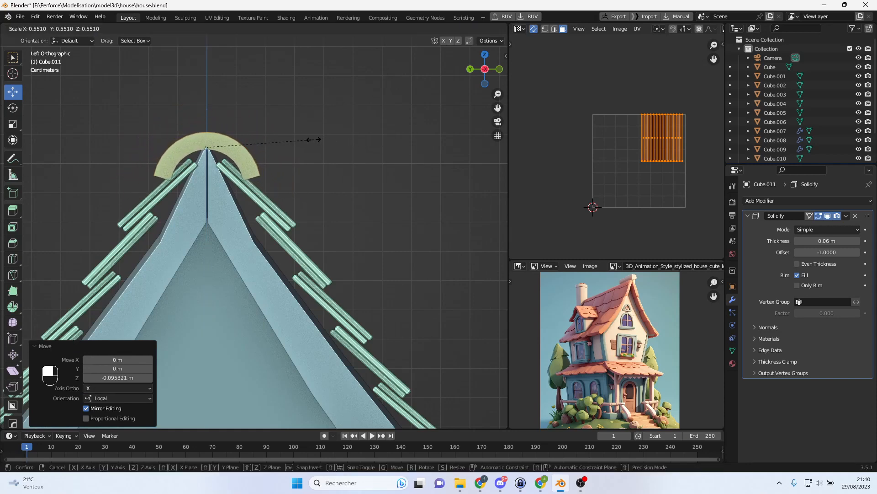
click(314, 139)
drag(210, 124, 211, 118)
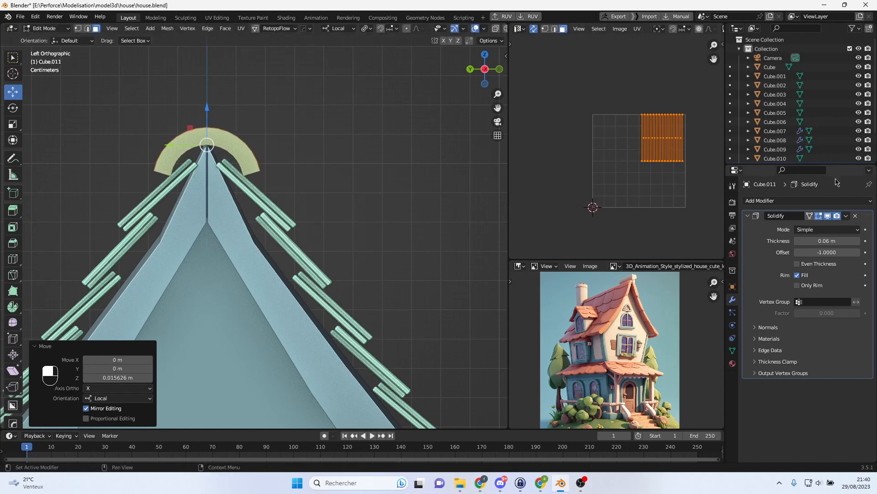
- Apply the Solidify modifier to the arch in Object Mode
click(845, 215)
key(Tab)
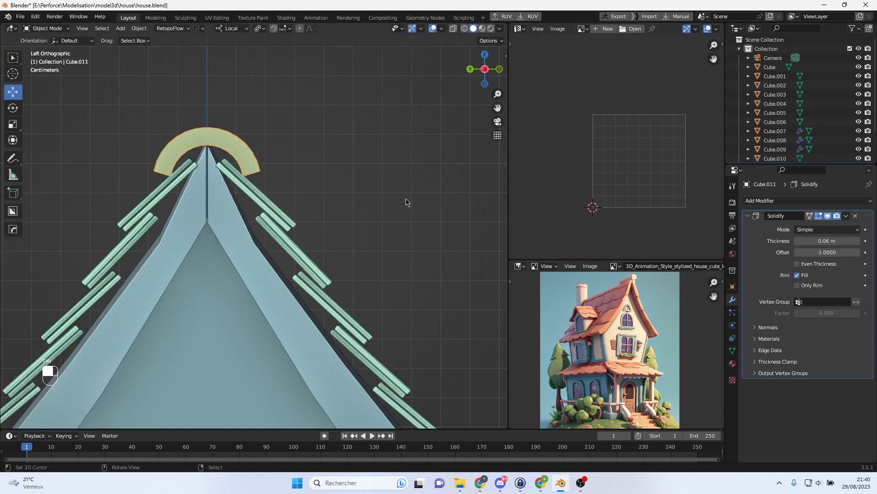
click(846, 216)
click(804, 225)
- Select the end faces of the arch nearest the gable and move them outward along the ridge to lengthen the tile
middle_drag(132, 147, 270, 157)
key(Tab)
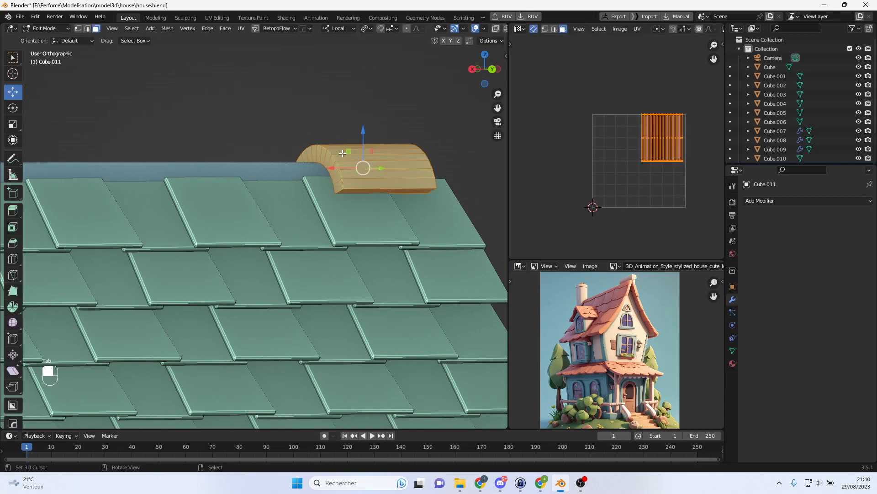
click(87, 29)
alt+click(330, 154)
middle_drag(329, 173, 312, 182)
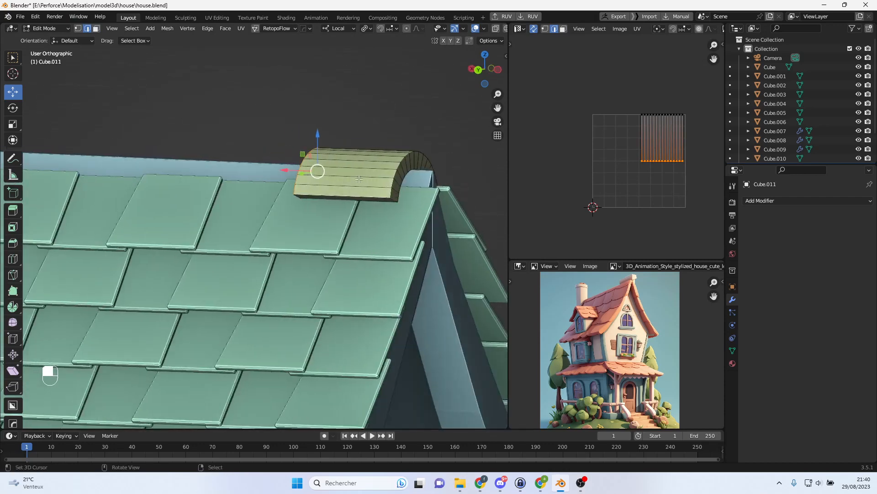
click(96, 30)
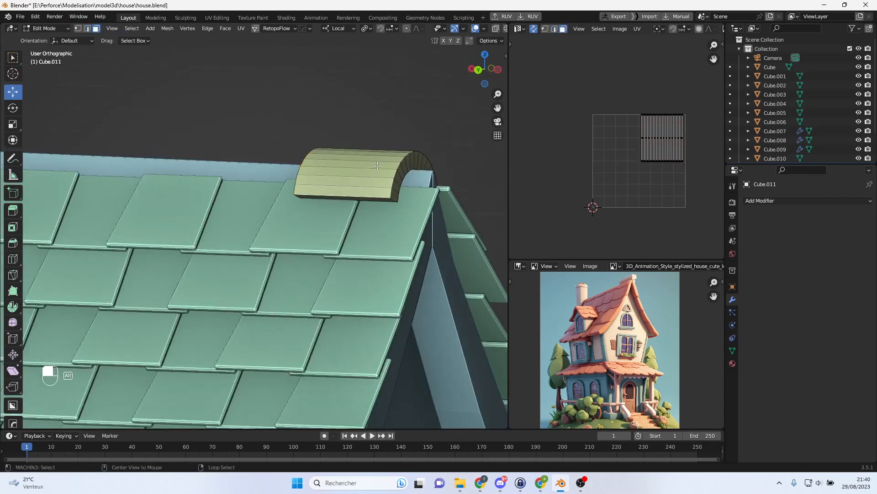
alt+click(409, 170)
middle_drag(409, 170, 427, 205)
click(407, 169)
click(318, 209)
ctrl+click(377, 204)
drag(416, 167, 454, 162)
middle_drag(454, 162, 343, 151)
right_click(332, 147)
alt+right_click(334, 158)
right_click(333, 162)
right_click(337, 186)
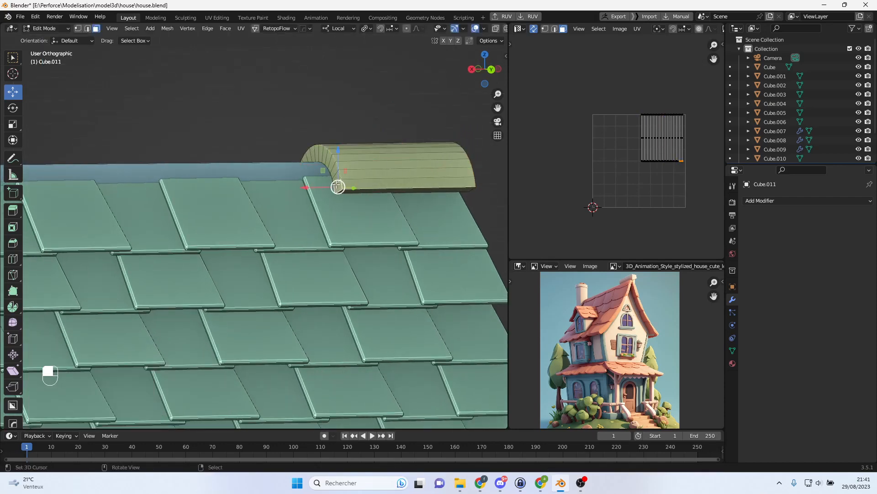
alt+right_click(336, 172)
right_click(341, 182)
middle_drag(342, 165, 433, 169)
ctrl+right_click(195, 181)
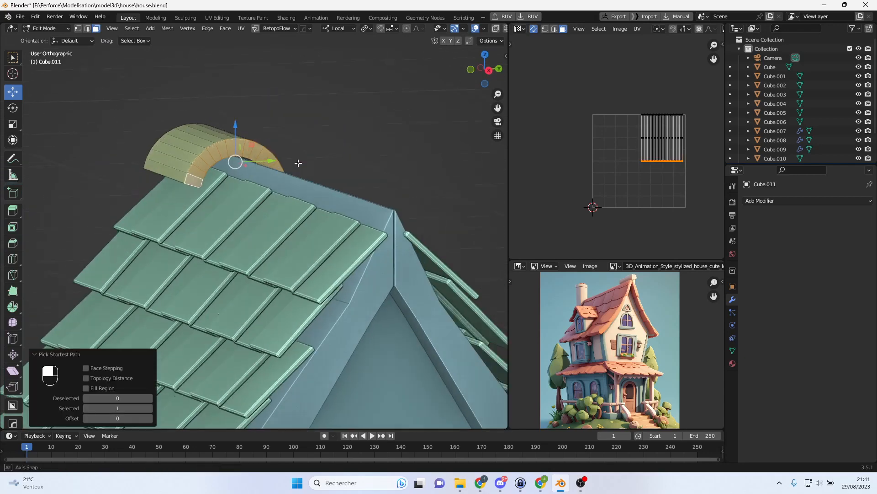
key(ctrl+KP_1)
mouse_move(323, 136)
mouse_down()
mouse_move(331, 129)
mouse_move(331, 141)
mouse_move(331, 133)
mouse_up()
- Select the arch's end faces nearest the gable and raise them about 0.066 m in Z to tilt the tile
middle_drag(334, 137, 342, 153)
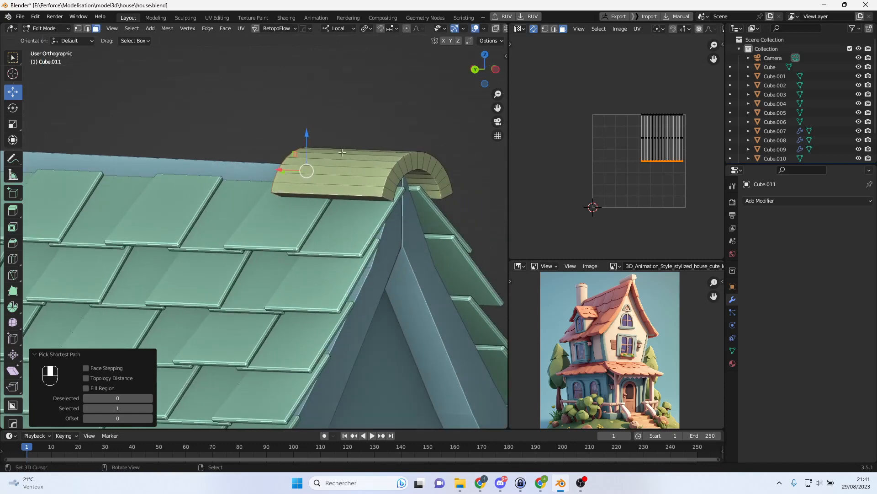
right_click(389, 191)
ctrl+right_click(445, 188)
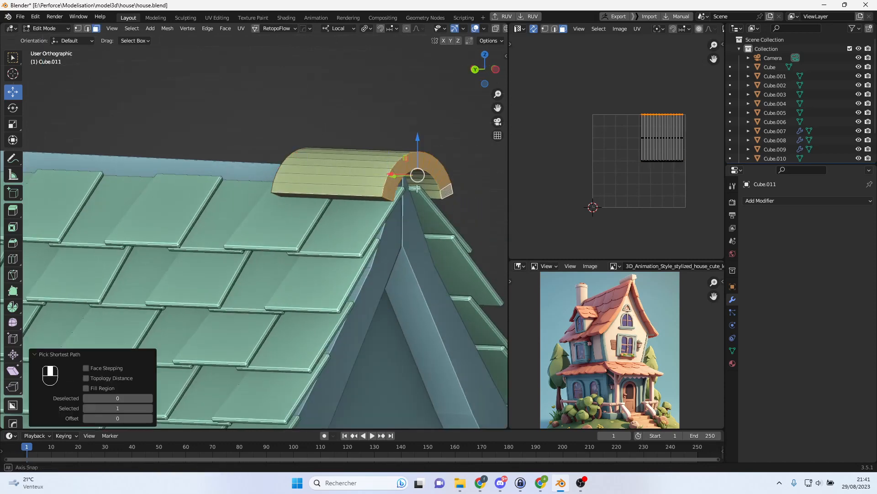
alt+middle_drag(445, 188, 456, 184)
drag(475, 132, 477, 115)
middle_drag(477, 115, 413, 131)
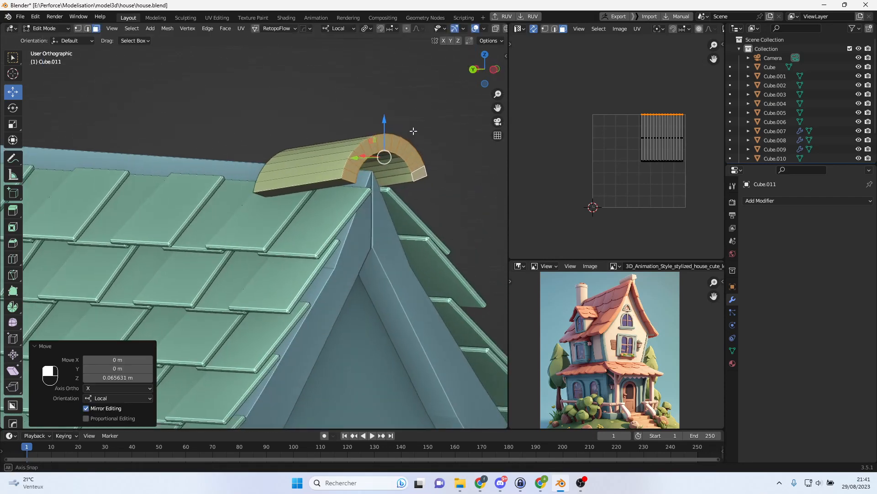
- Select the inner edges of the tile's raised end and lower them about 0.041 m in Z to thicken that end
click(87, 29)
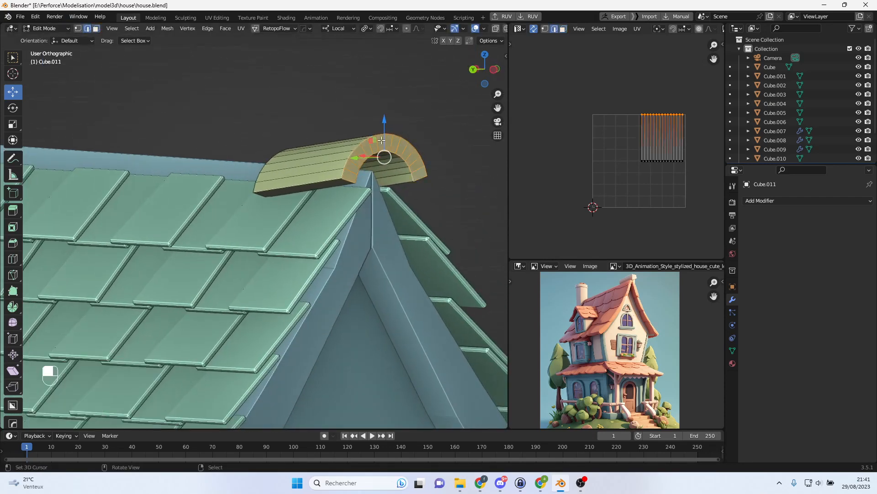
click(356, 182)
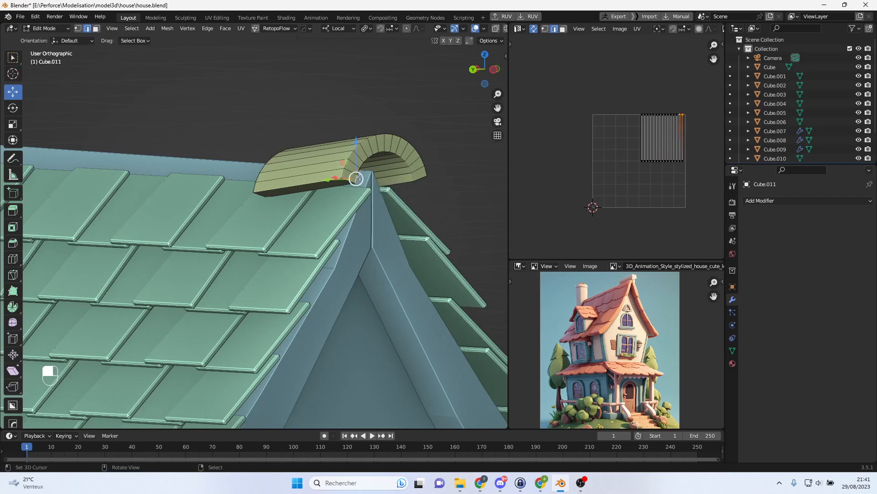
shift+click(412, 175)
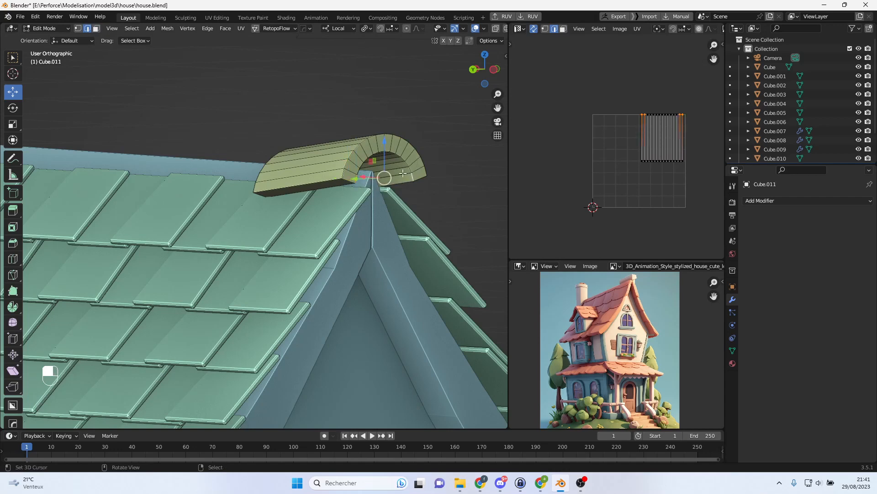
right_click(360, 172)
scroll(372, 173, up, 3)
right_click(435, 136)
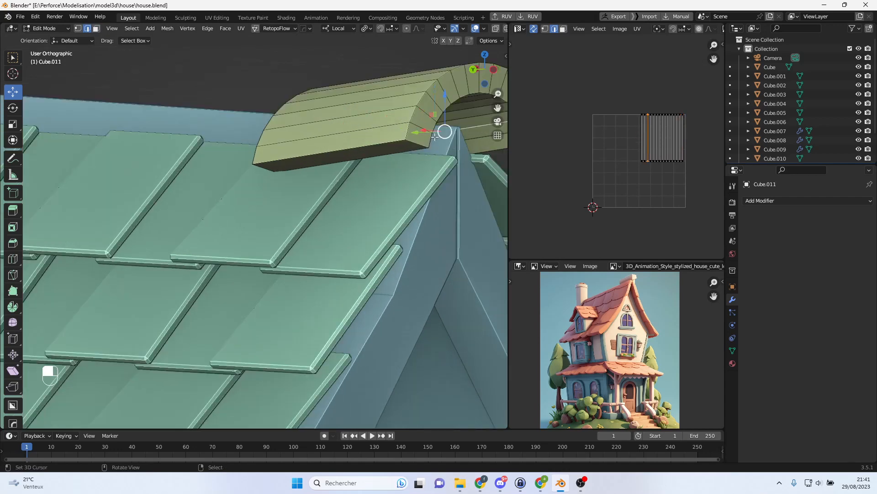
click(428, 142)
shift+middle_drag(427, 141, 334, 151)
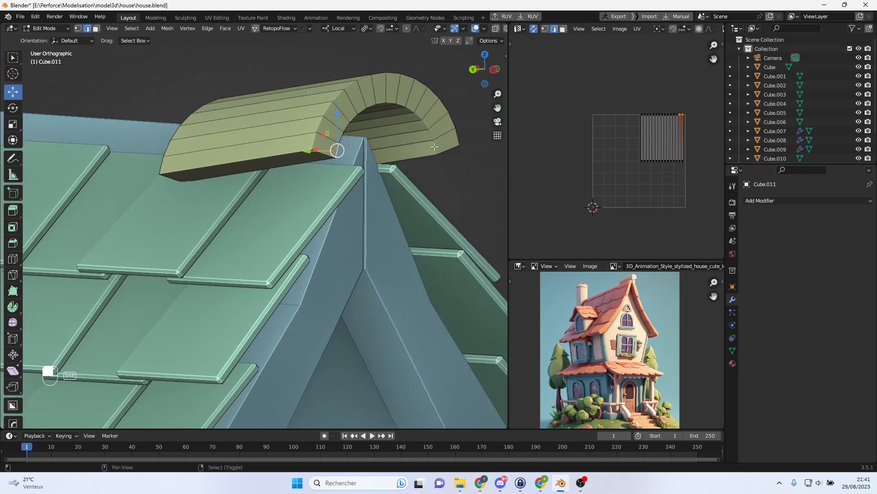
ctrl+click(435, 147)
drag(388, 98, 381, 113)
- Select the inner edges of the tile's opposite end and raise them about 0.012 m in Z
scroll(379, 123, down, 2)
middle_drag(357, 171, 227, 162)
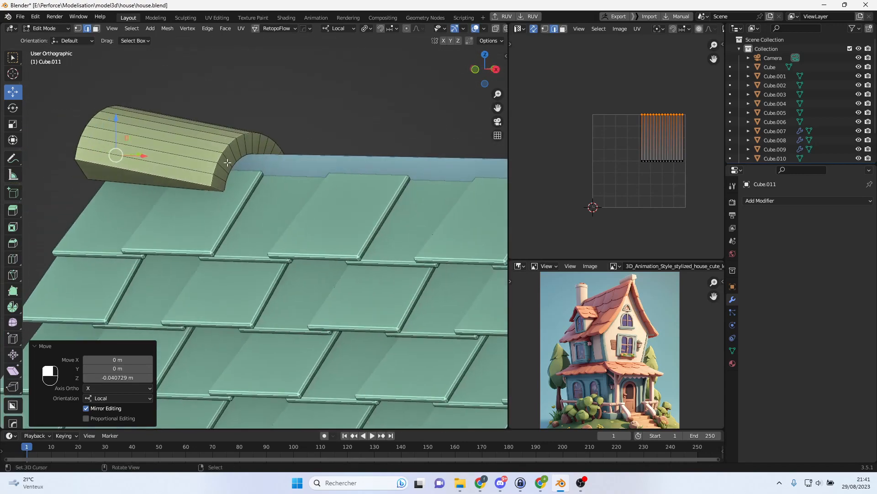
middle_drag(290, 142, 233, 153)
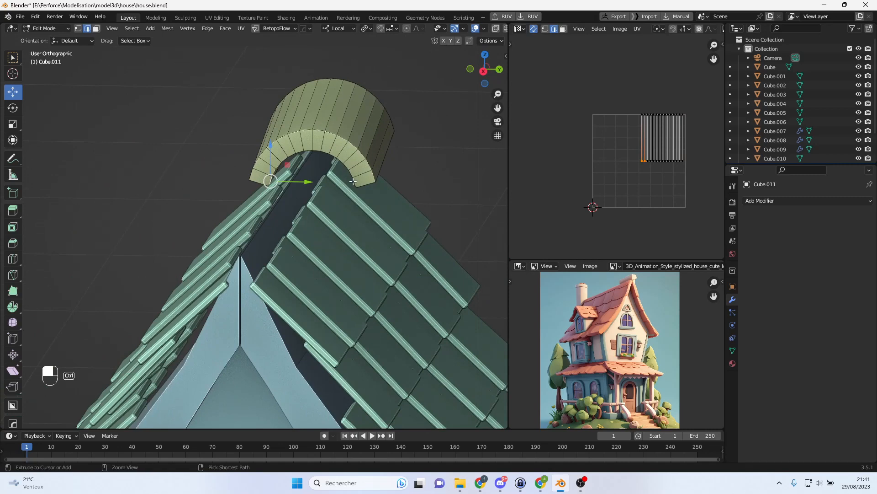
ctrl+click(355, 179)
drag(318, 137, 318, 133)
middle_drag(319, 133, 422, 136)
scroll(224, 172, down, 1)
middle_drag(224, 172, 317, 170)
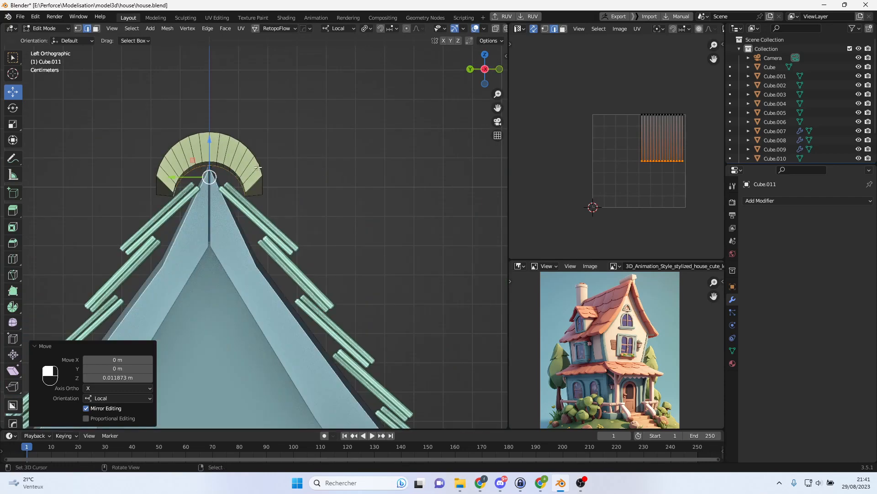
- Select the inner edges of the tile's gable end and raise them about 0.02 m in Z
scroll(197, 149, up, 2)
middle_drag(197, 148, 269, 129)
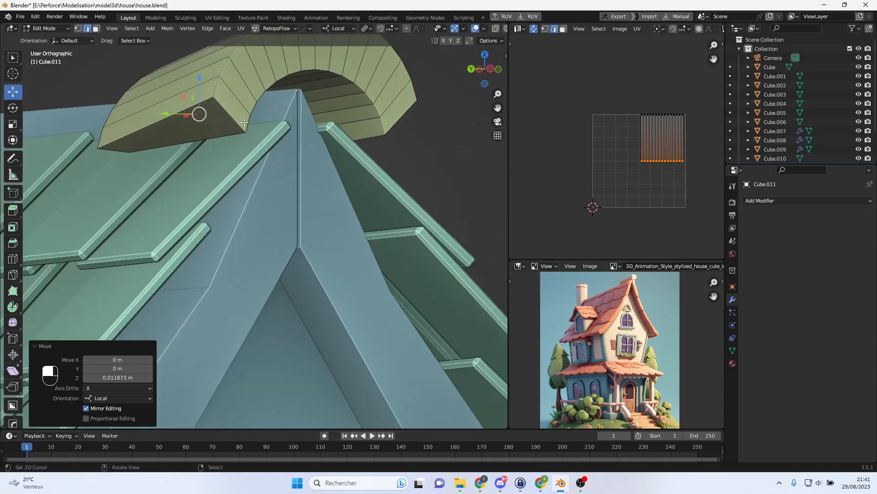
ctrl+click(323, 68)
drag(316, 66, 316, 55)
middle_drag(316, 98, 321, 105)
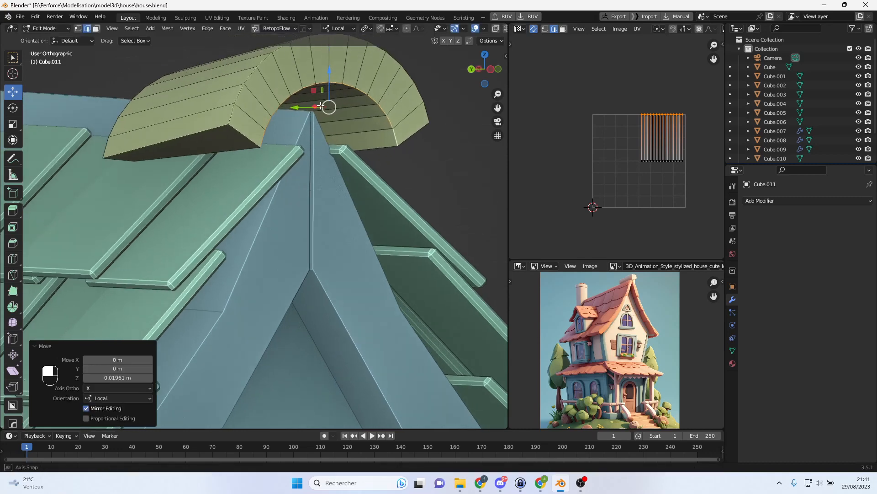
- Select the tile's end faces nearest the gable and lower them about 0.075 m in Z
alt+click(232, 112)
click(96, 28)
click(245, 124)
ctrl+click(415, 116)
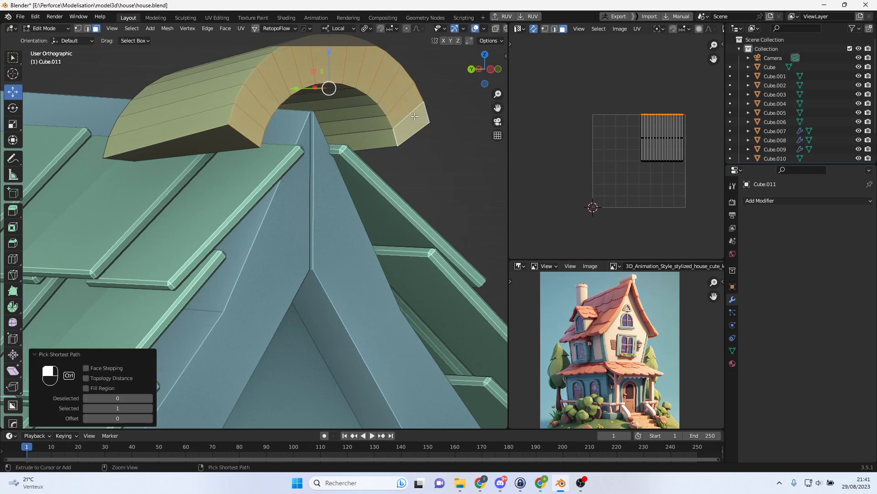
drag(335, 63, 320, 106)
middle_drag(319, 106, 277, 150)
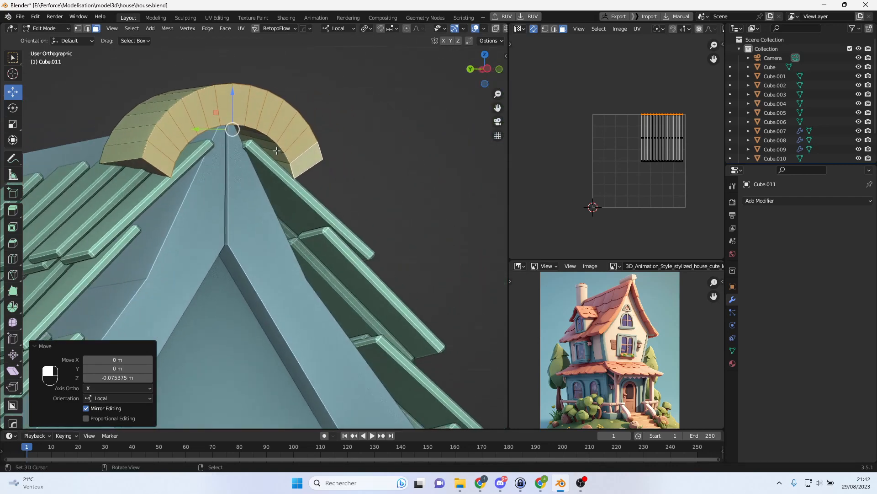
alt+middle_drag(217, 127, 338, 142)
- Undo the tile's tilt and end-thickness edits, going back to the straight, uniform half-round arch
key(ctrl+z)
key(ctrl+z)
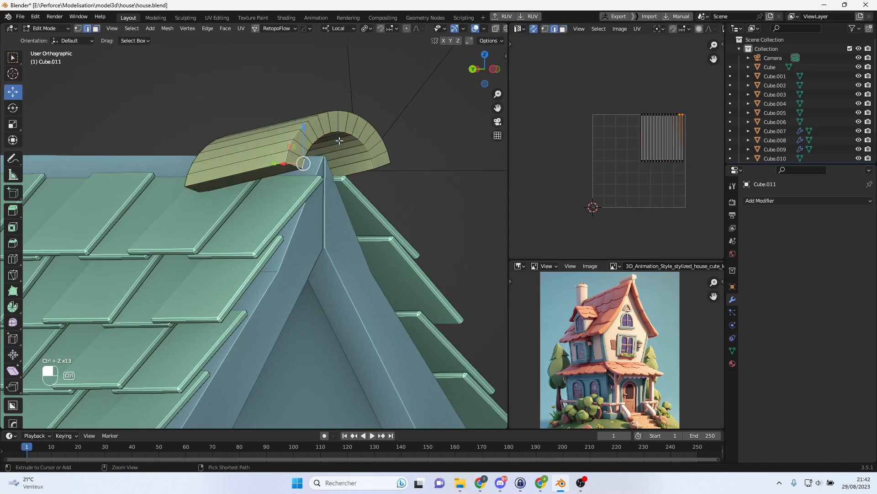
middle_drag(336, 140, 316, 145)
key(ctrl+z)
key(ctrl+z)
key(ctrl+z)
key(ctrl+z)
key(ctrl+z)
key(ctrl+z)
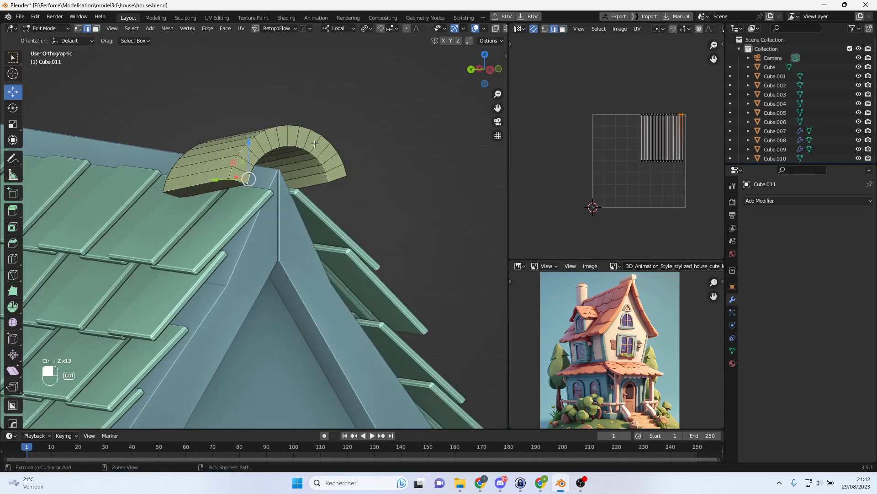
key(ctrl+z)
key(ctrl+z)
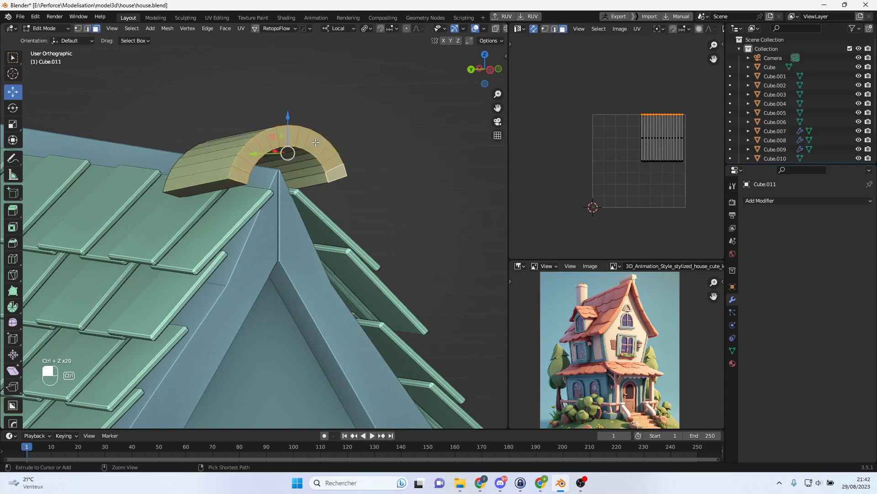
middle_drag(316, 142, 385, 143)
- Add an Array modifier to the whole ridge tile and set its count to 5 to span the ridge
key(Tab)
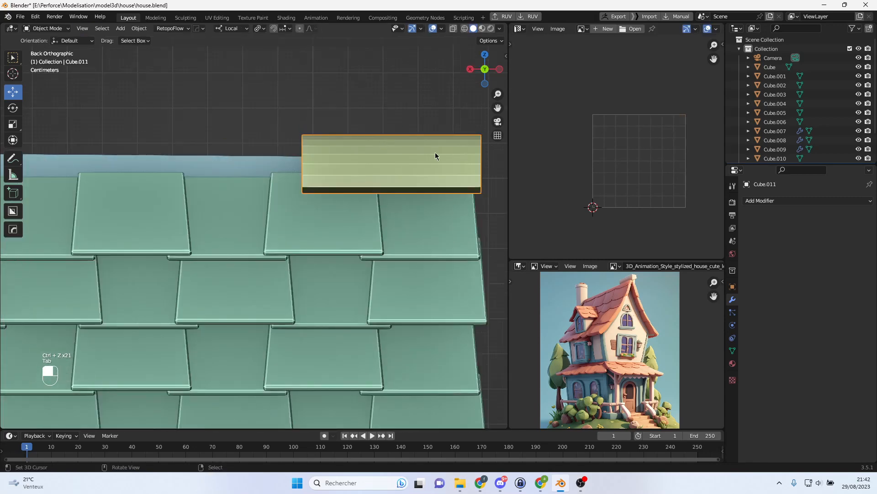
click(763, 202)
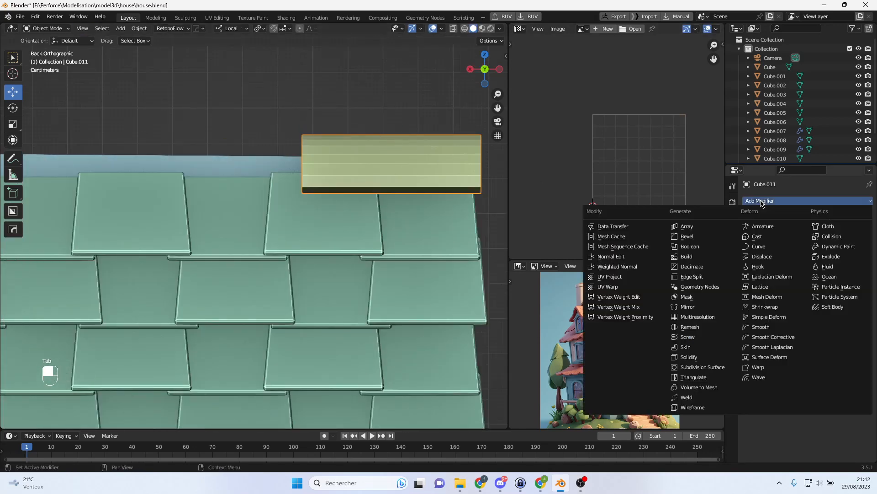
click(694, 228)
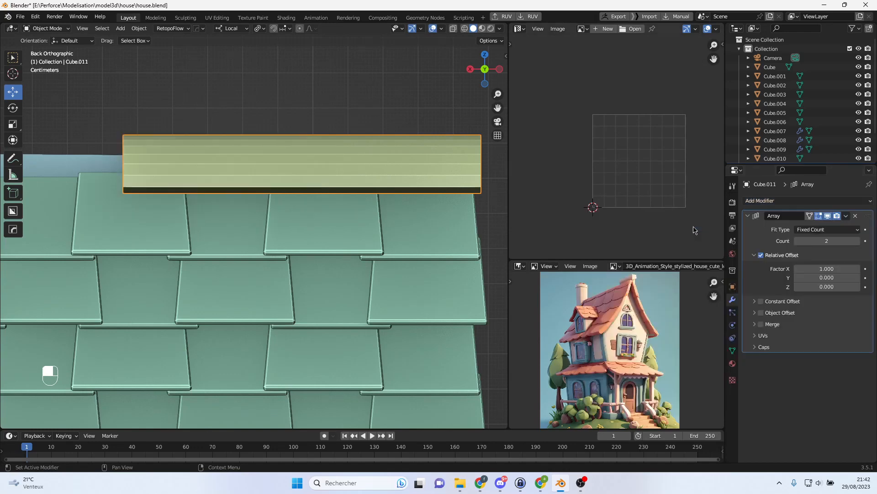
click(858, 241)
scroll(288, 224, down, 2)
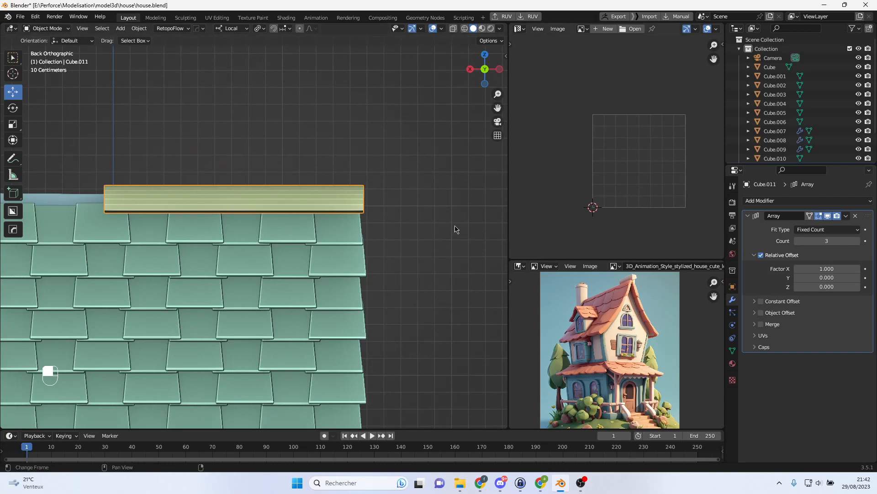
scroll(172, 256, down, 3)
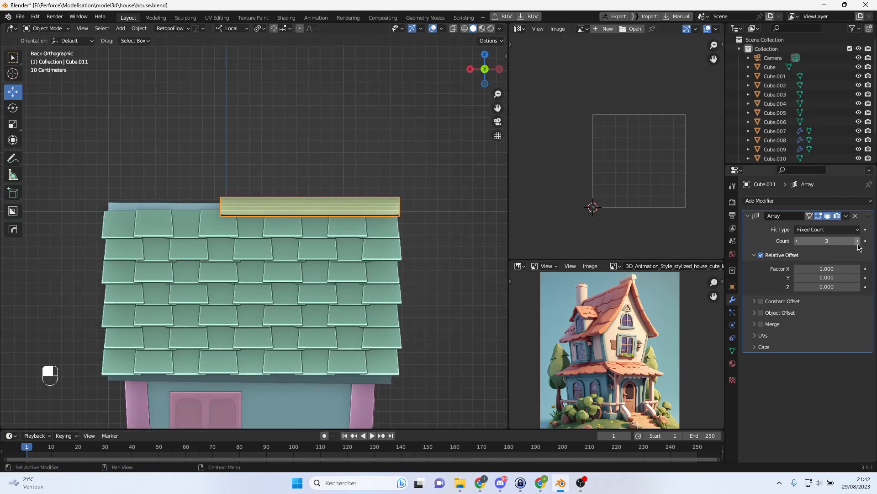
click(857, 243)
click(857, 243)
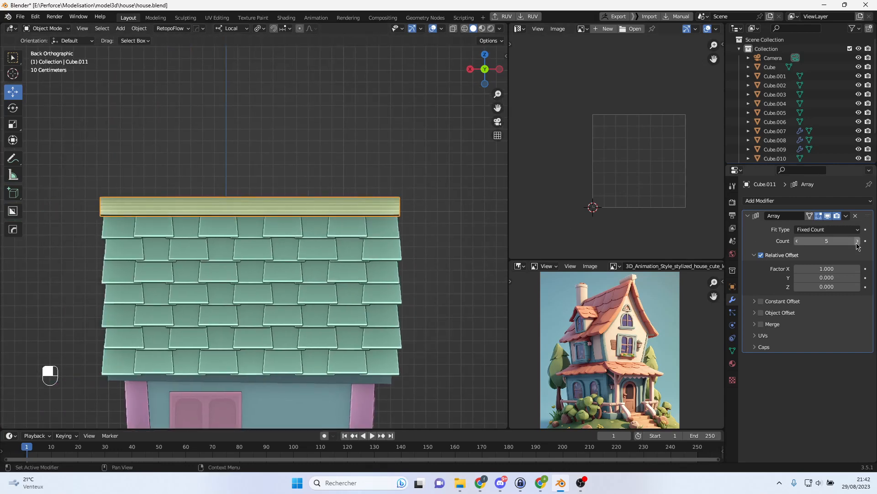
- Scale the arrayed ridge tiles by 1.025 along local X and apply the Array modifier
key(s)
key(x)
key(x)
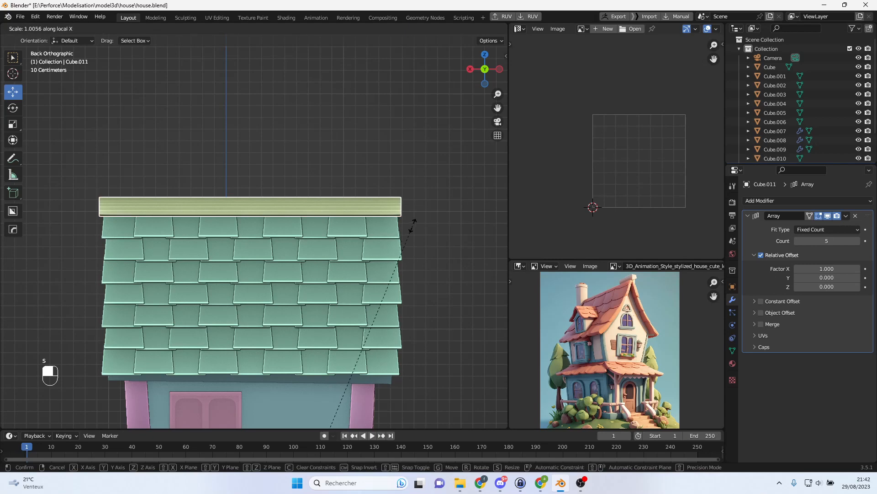
click(432, 224)
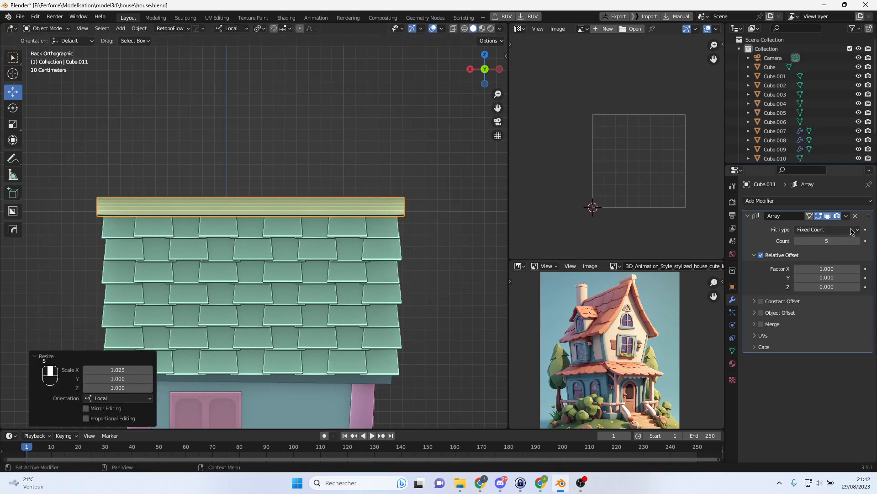
click(847, 215)
click(832, 226)
scroll(393, 229, up, 3)
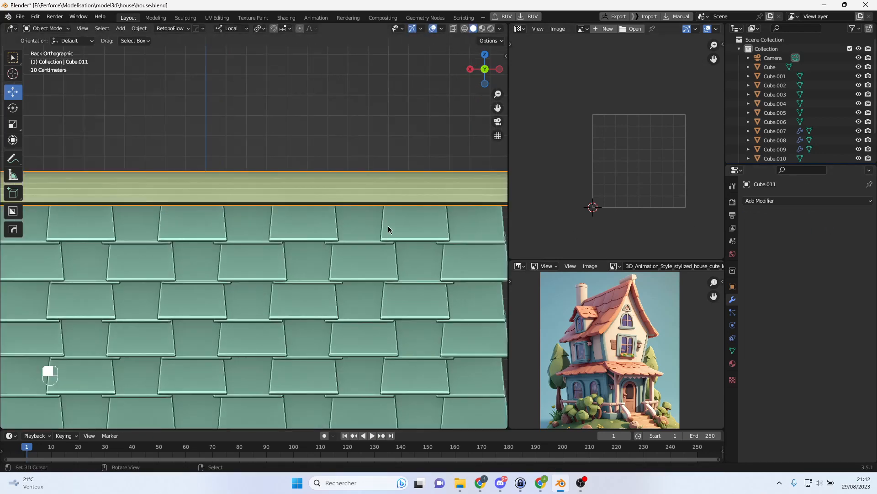
- Select the edge loop between the first and second ridge tiles from the gable and try to raise it in Z
key(Tab)
scroll(387, 211, down, 1)
scroll(386, 209, down, 1)
alt+click(371, 200)
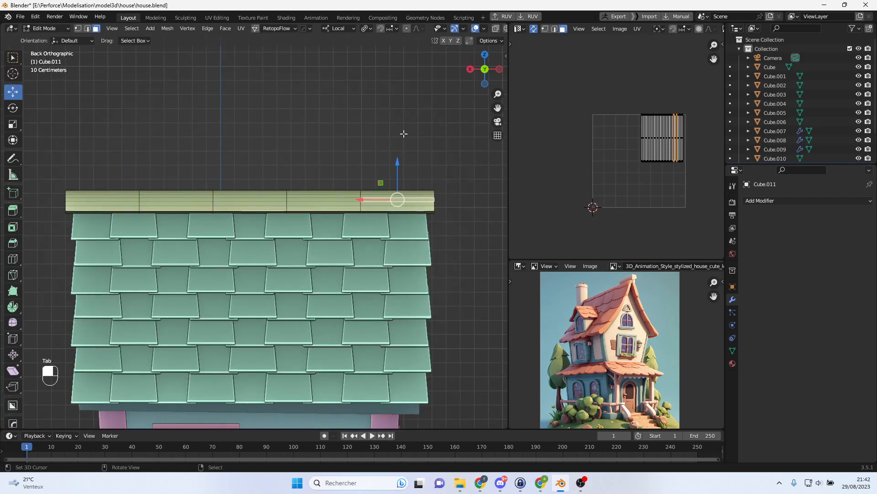
scroll(404, 134, up, 3)
scroll(409, 168, down, 2)
alt+right_click(404, 200)
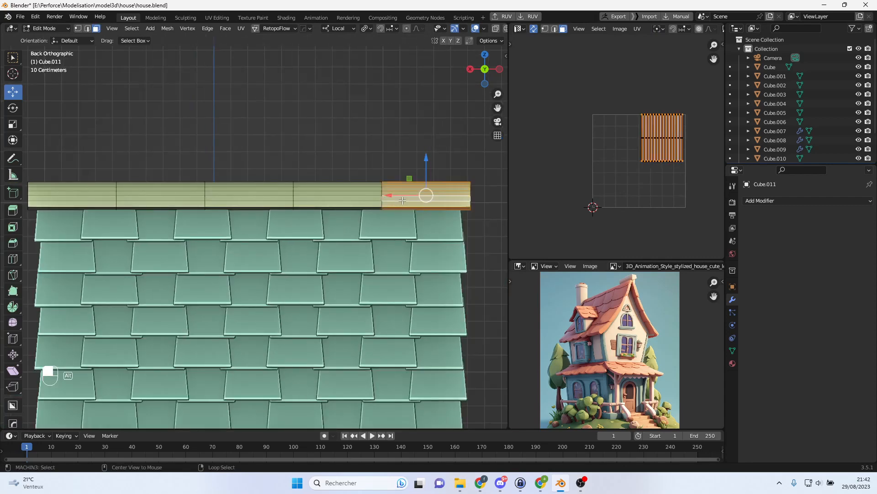
scroll(414, 185, up, 2)
shift+middle_drag(425, 183, 399, 188)
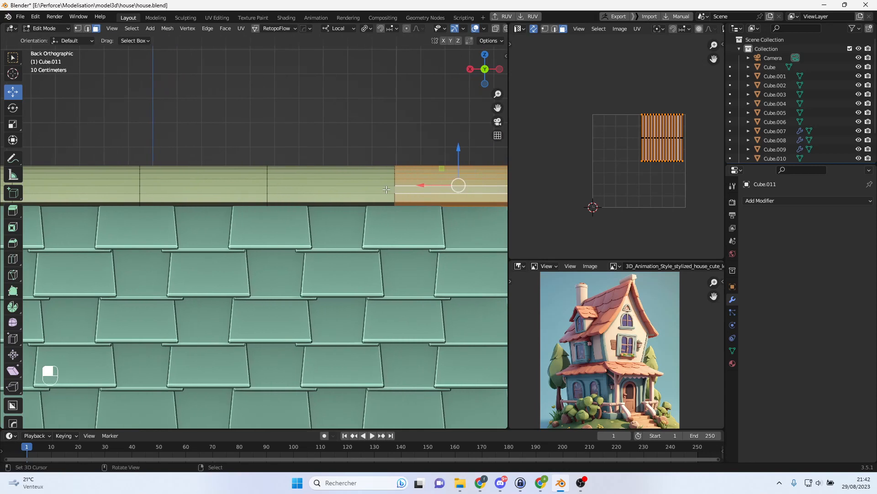
right_click(391, 187)
click(87, 29)
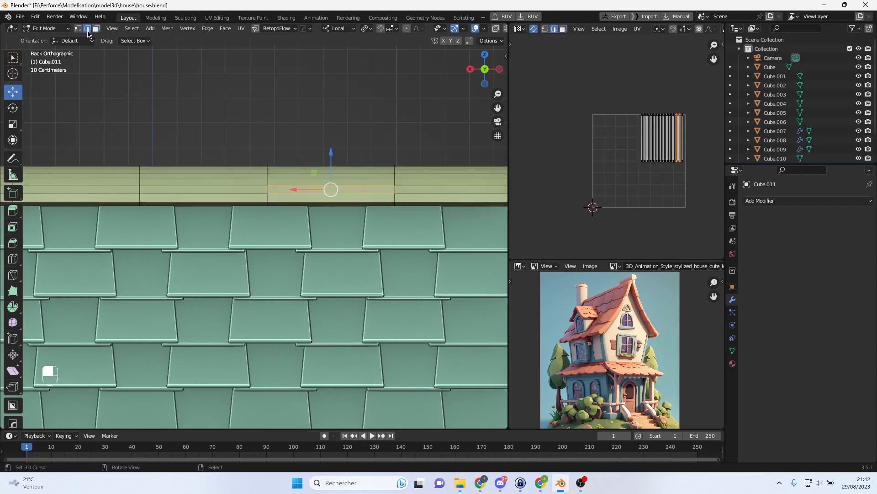
alt+right_click(396, 194)
drag(395, 151, 402, 130)
right_click(402, 131)
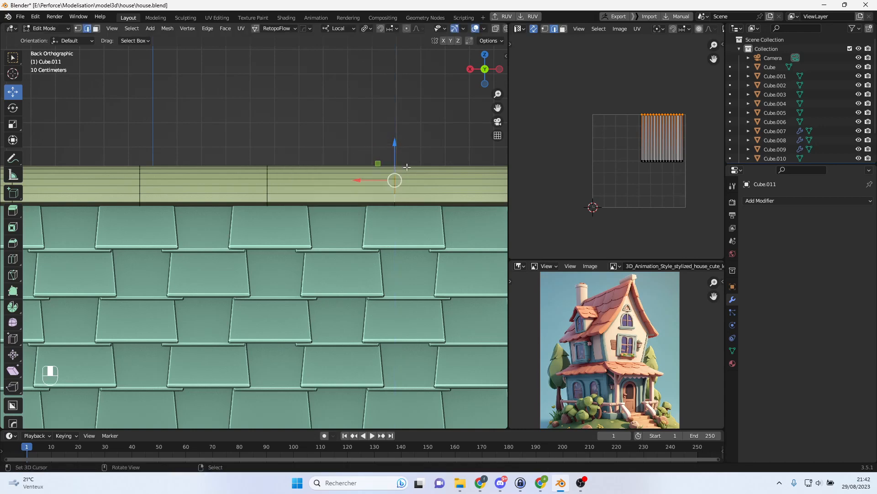
- Undo the ridge array, its scaling and the mesh selections, going back to the single solid tile
middle_drag(402, 130, 347, 171)
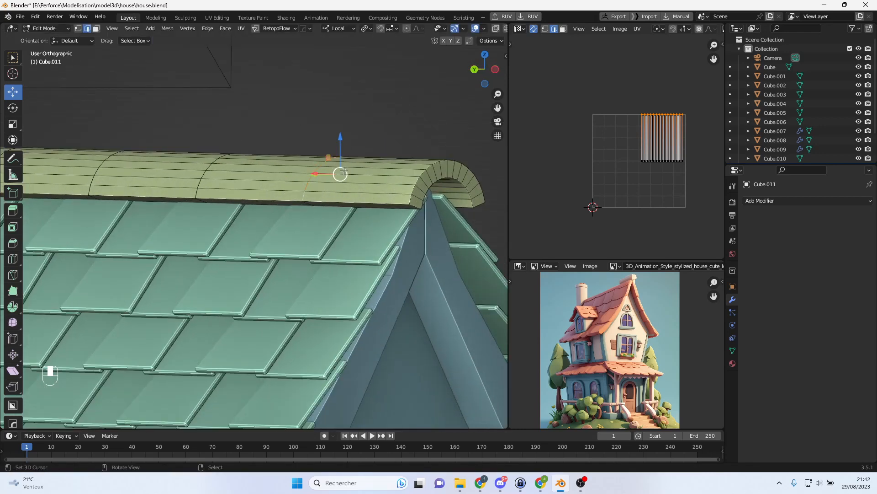
middle_drag(343, 172, 332, 174)
key(ctrl+z)
key(ctrl+z)
key(ctrl+z)
key(ctrl+z)
key(ctrl+z)
key(ctrl+z)
key(ctrl+z)
key(ctrl+z)
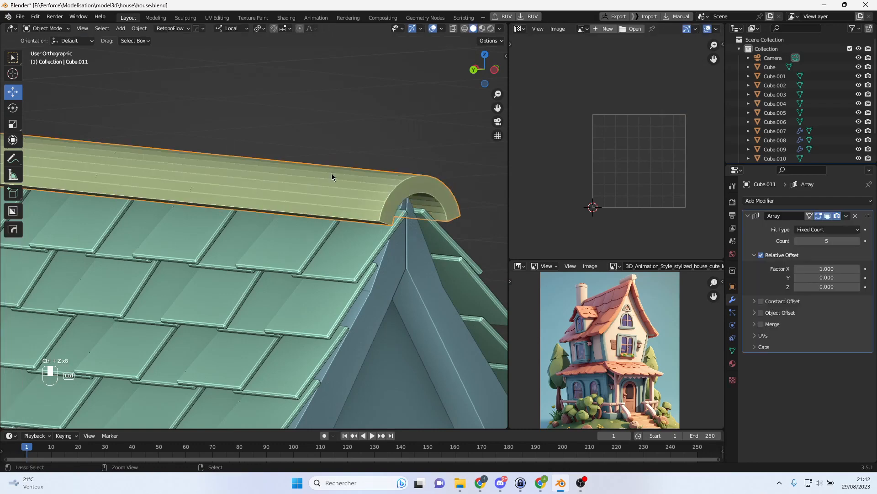
key(ctrl+z)
key(ctrl+z)
key(ctrl+z)
key(ctrl+z)
- Select the tile's outer curved faces, invert the selection and delete the other faces, leaving only the outer shell
key(Tab)
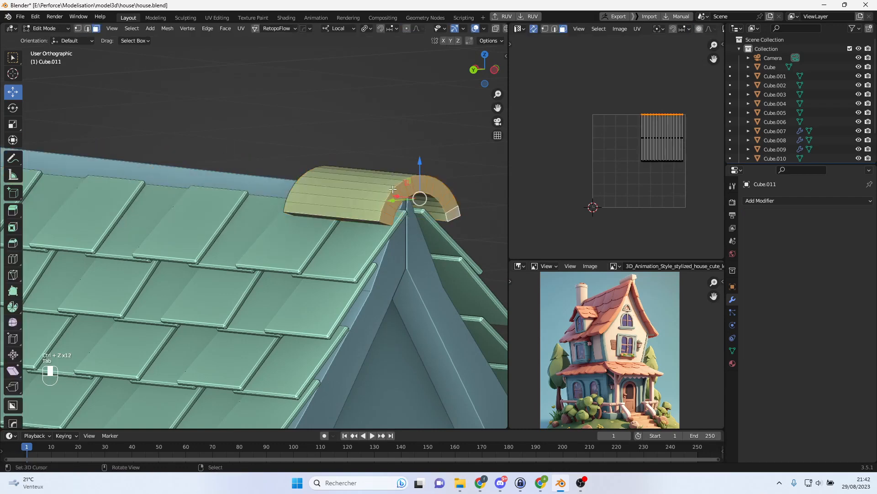
middle_drag(406, 188, 426, 194)
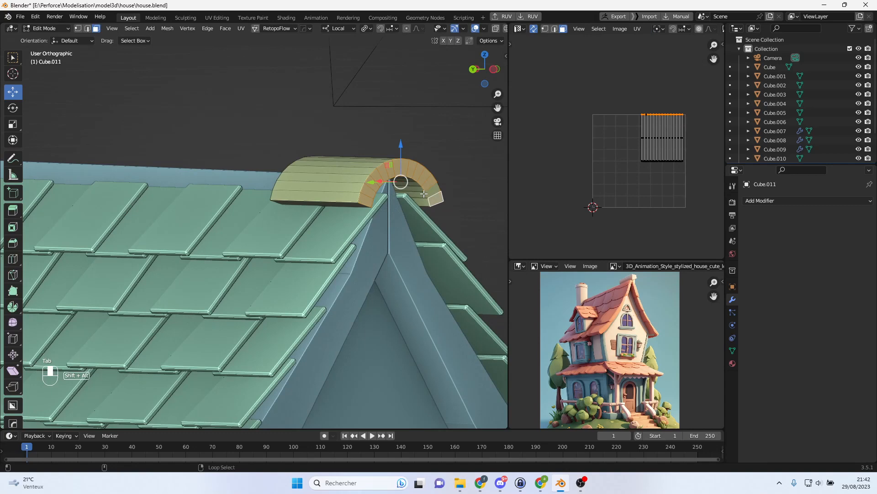
alt+shift+click(425, 193)
right_click(340, 203)
right_click(319, 196)
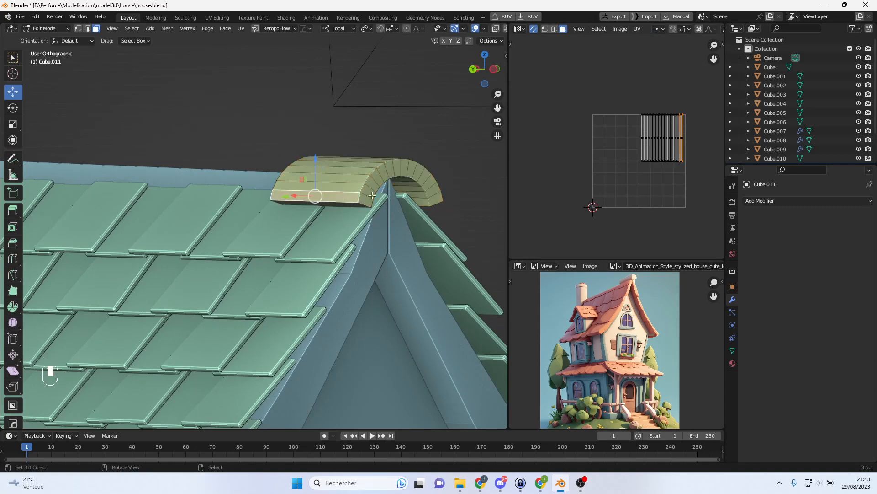
middle_drag(295, 194, 212, 200)
ctrl+right_click(128, 210)
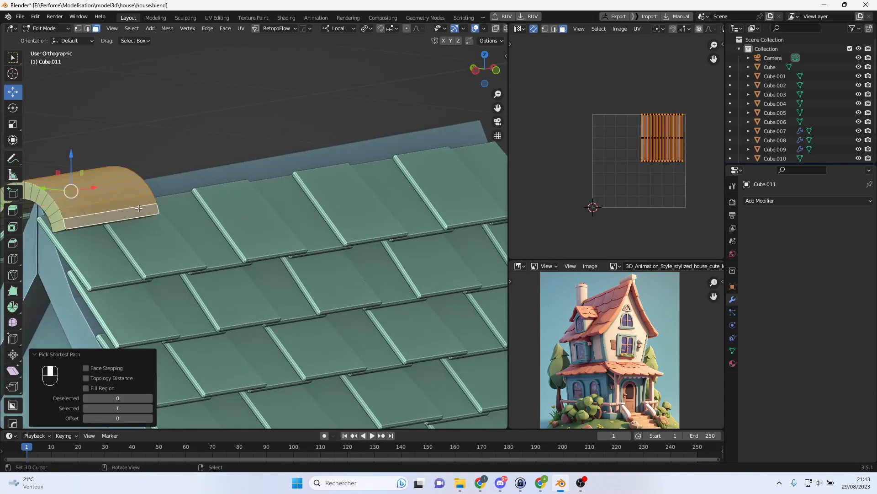
key(ctrl+i)
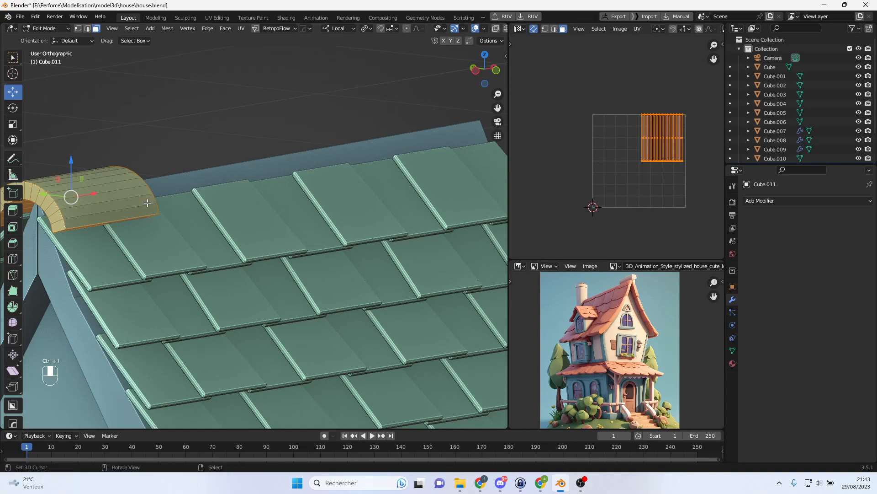
key(Delete)
click(146, 176)
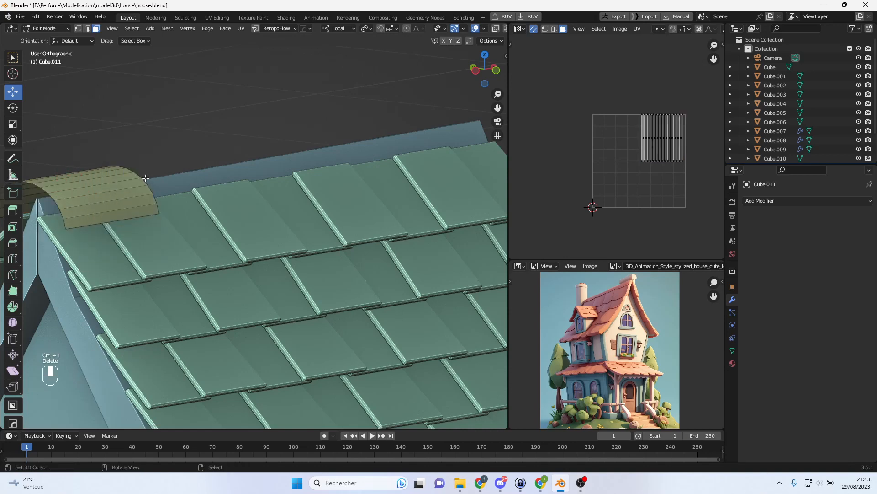
- Add an Array modifier to the single-surface ridge tile and set its count to 5
key(Tab)
click(772, 201)
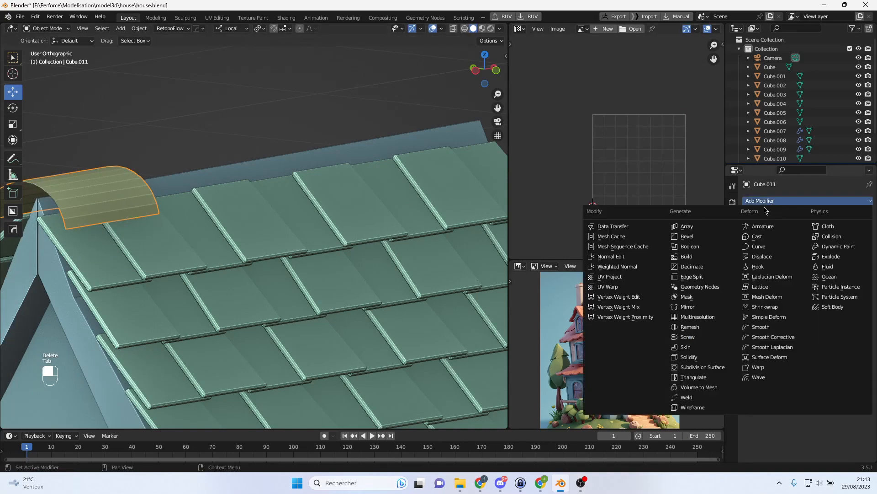
click(637, 224)
scroll(393, 232, down, 3)
middle_drag(283, 242, 420, 243)
click(858, 241)
click(858, 241)
click(858, 241)
scroll(352, 246, down, 2)
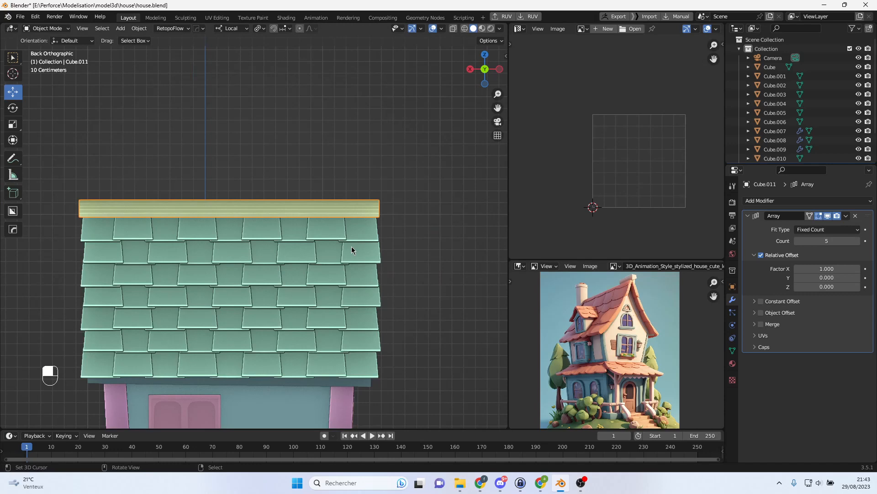
- Stretch the arrayed ridge shell slightly along local X past the roof ends and apply the Array modifier
key(s)
key(x)
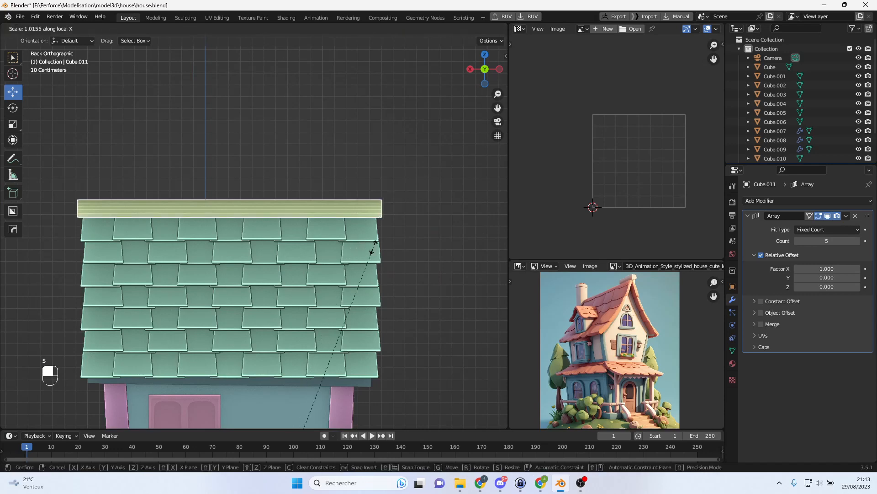
click(396, 239)
click(846, 215)
click(800, 224)
- Try to tilt one ridge segment by raising its end edge loop about 0.055 m and extending it about 0.077 m along local X
key(Tab)
scroll(328, 204, up, 2)
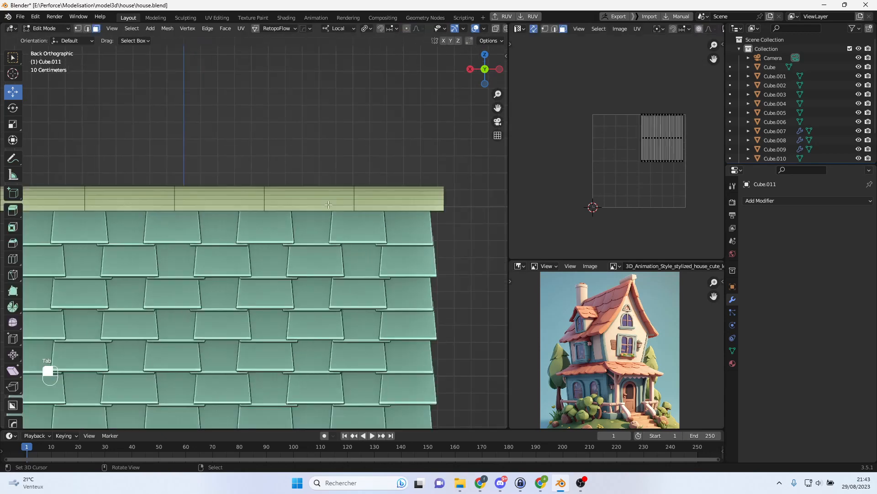
alt+right_click(358, 196)
alt+right_click(352, 196)
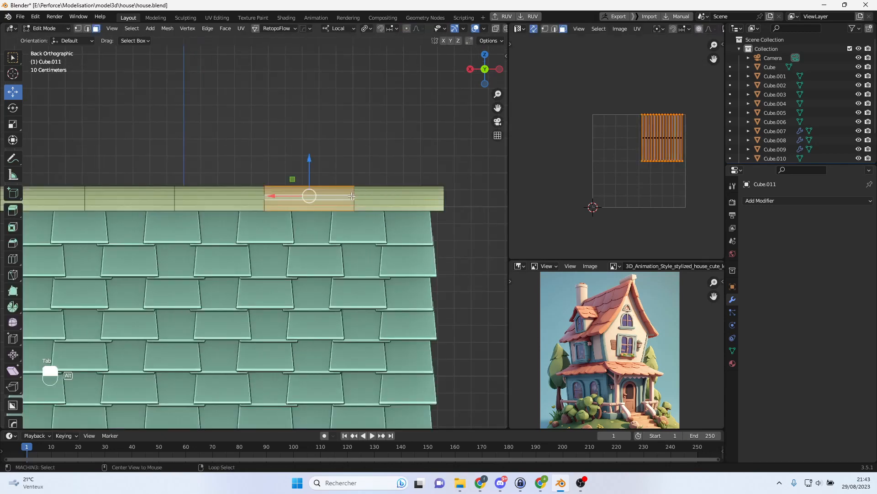
alt+right_click(352, 196)
scroll(354, 196, up, 2)
shift+middle_drag(358, 196, 296, 193)
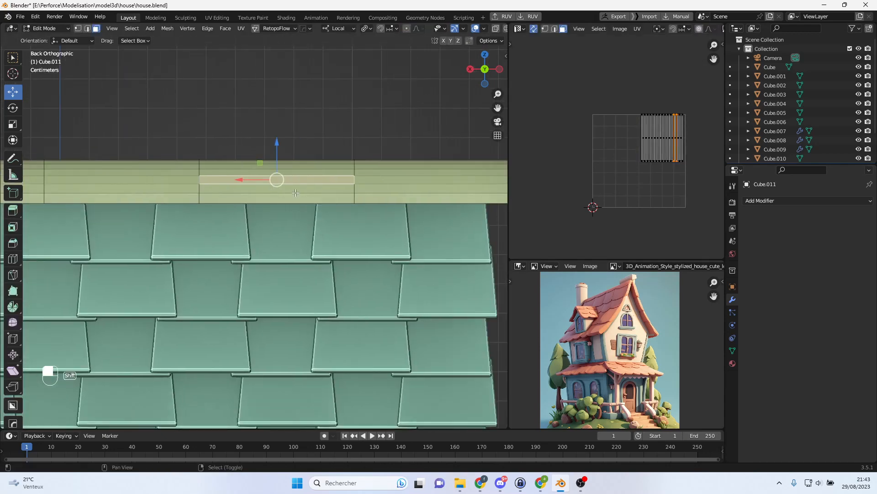
click(87, 29)
alt+right_click(355, 189)
drag(357, 150, 357, 135)
drag(328, 161, 350, 161)
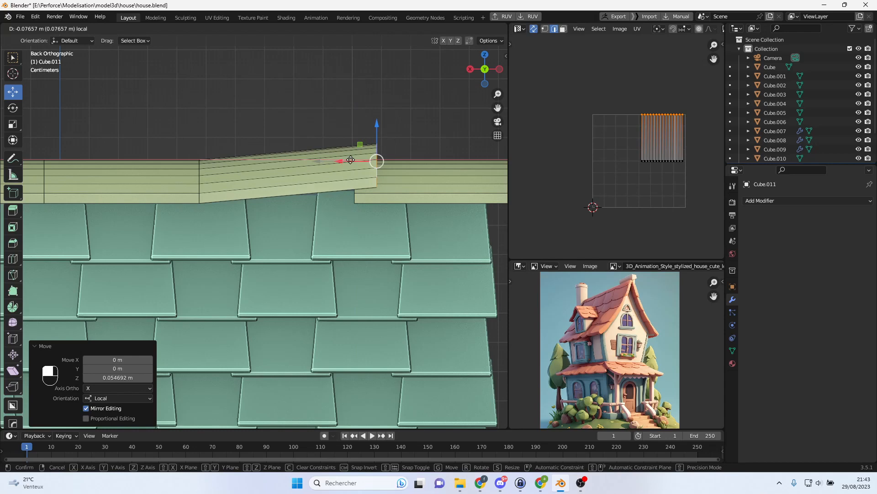
alt+right_click(199, 174)
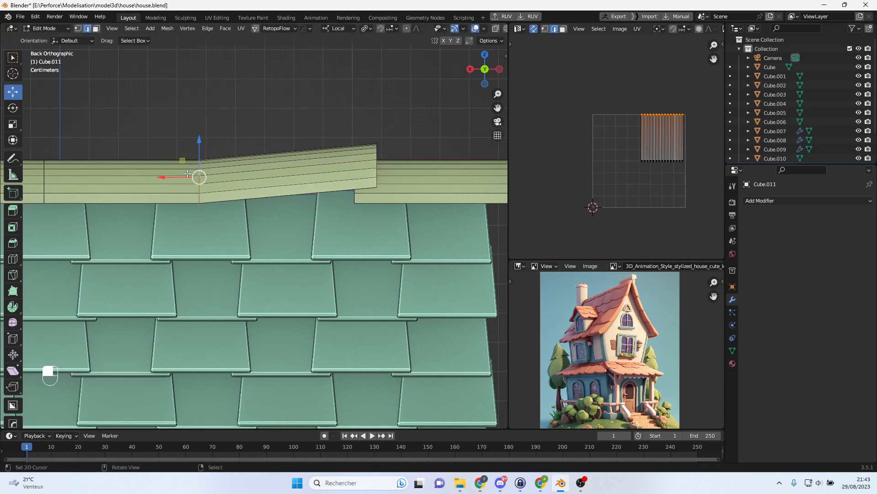
- Undo the ridge segment's edge-loop moves and selections, returning the ridge to Object Mode
key(ctrl+z)
key(ctrl+z)
key(ctrl+z)
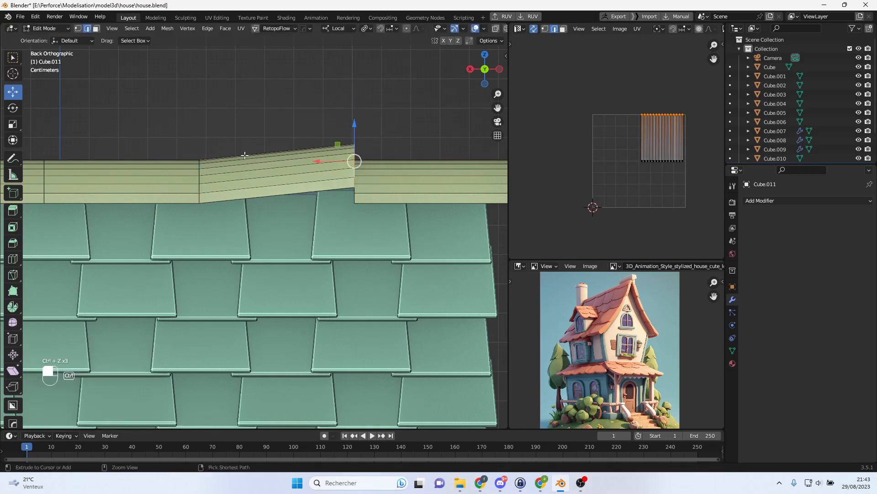
key(ctrl+z)
key(ctrl+z)
key(ctrl+z)
key(ctrl+z)
key(ctrl+z)
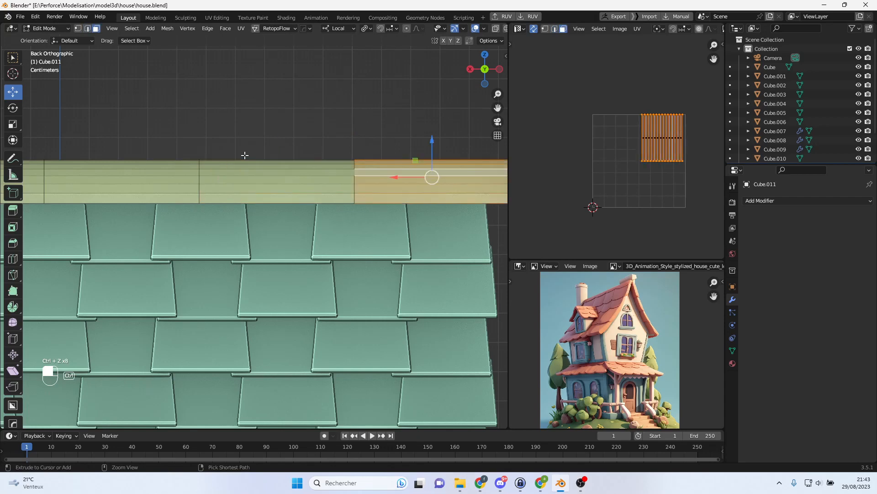
key(ctrl+z)
key(ctrl+z)
scroll(245, 155, down, 6)
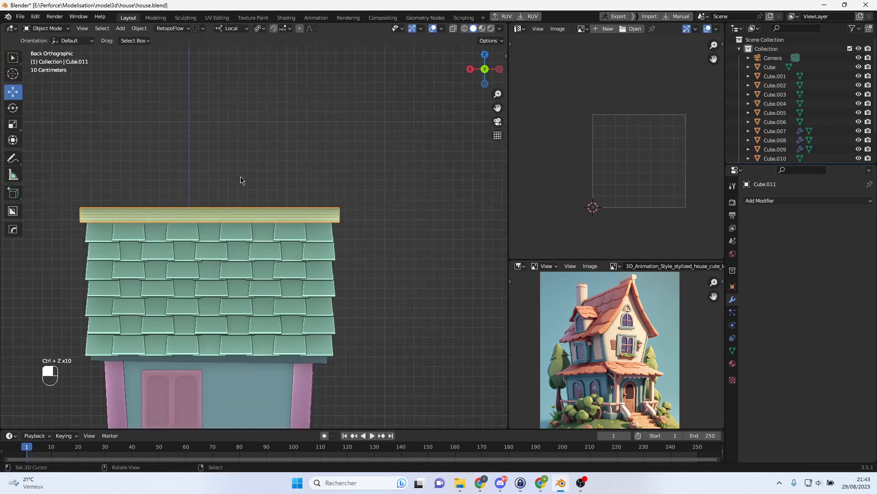
- Undo applying the ridge's Array modifier and set its relative offset X factor to 0.8
key(ctrl+z)
click(835, 269)
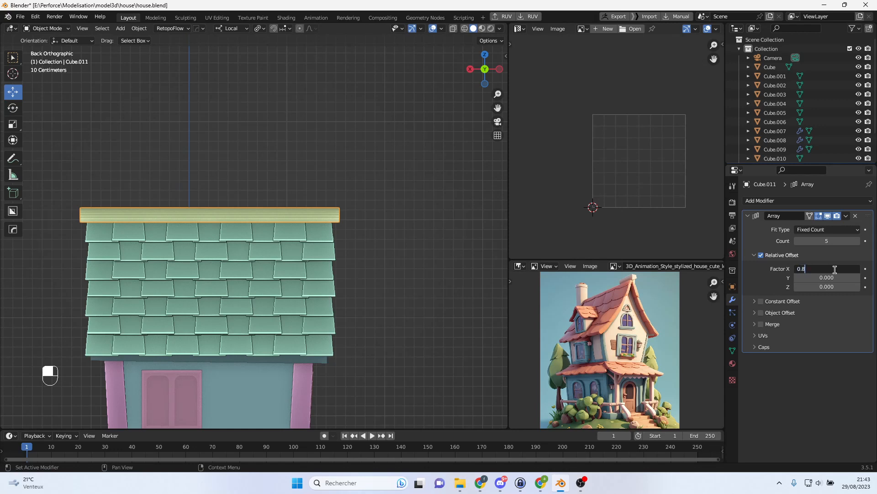
key(Return)
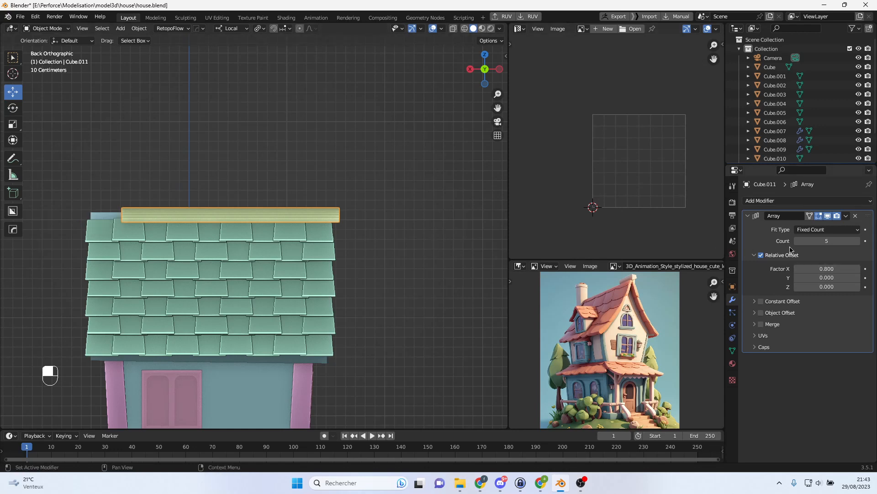
- Increase the ridge array's count to 6 and apply the Array modifier
click(858, 241)
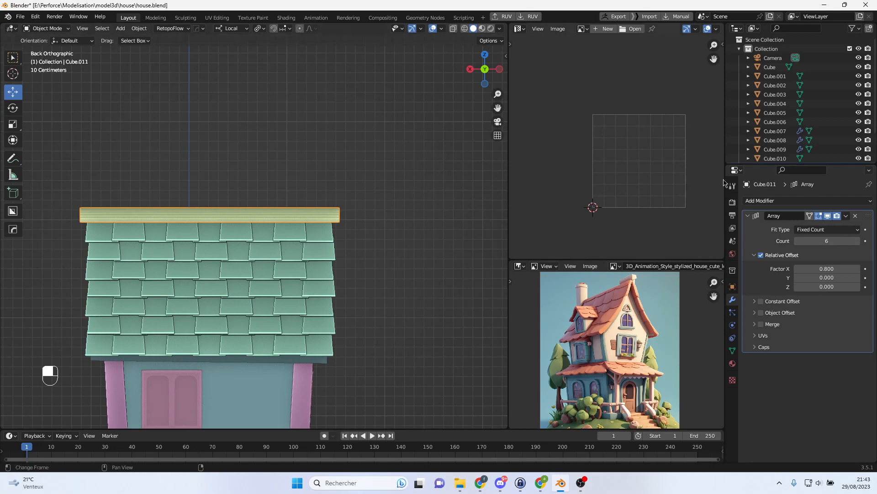
click(846, 215)
click(804, 227)
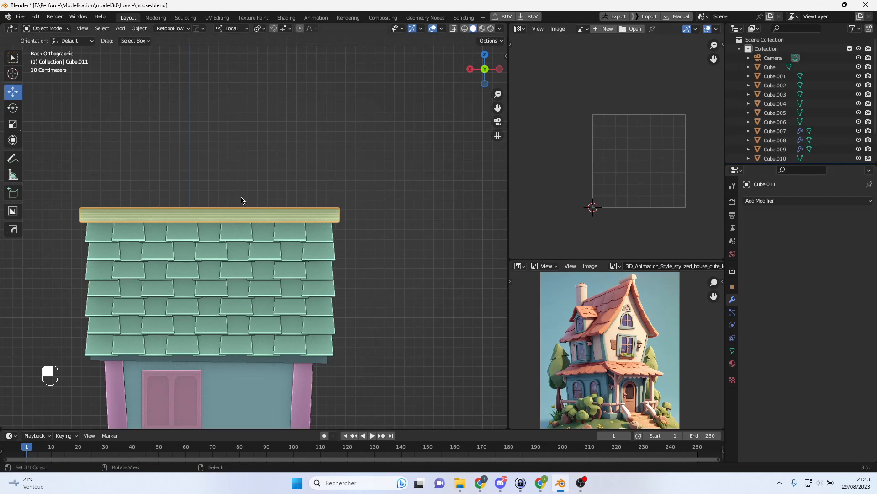
- Raise the overlapping end edge loop of the second ridge tile about 0.032 m along local Z
key(Tab)
scroll(338, 201, up, 3)
alt+click(330, 201)
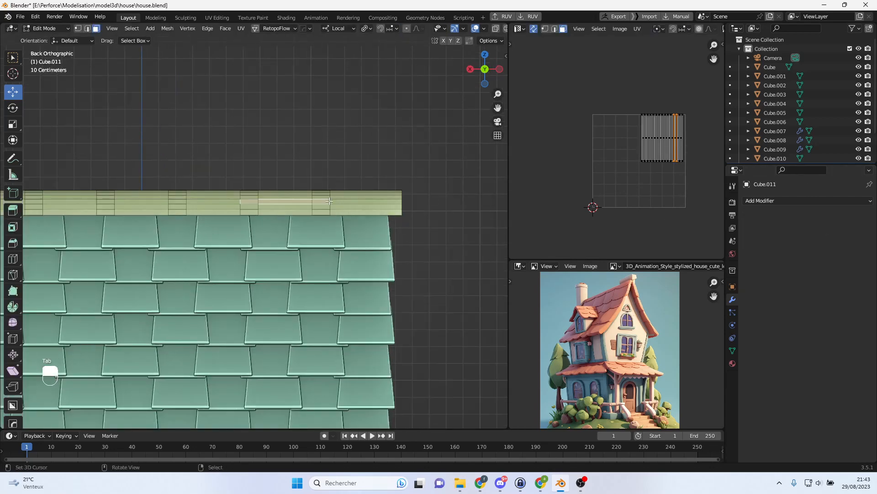
click(88, 28)
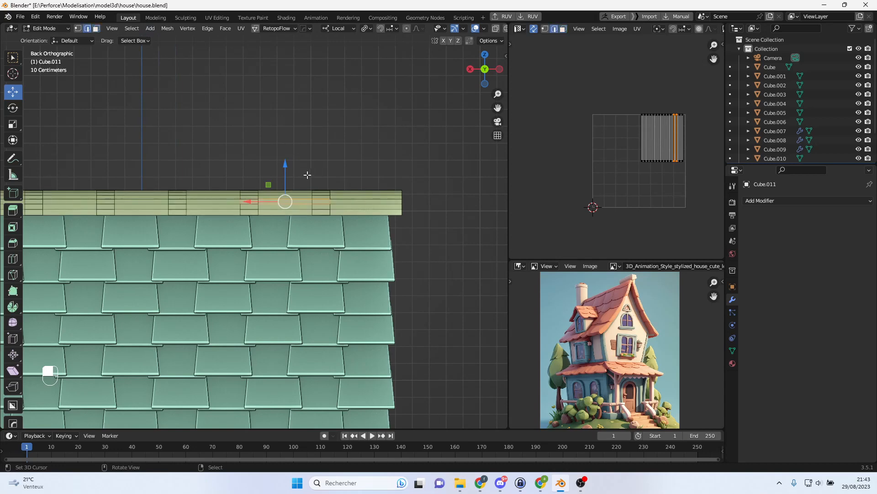
alt+click(326, 208)
drag(329, 174, 330, 172)
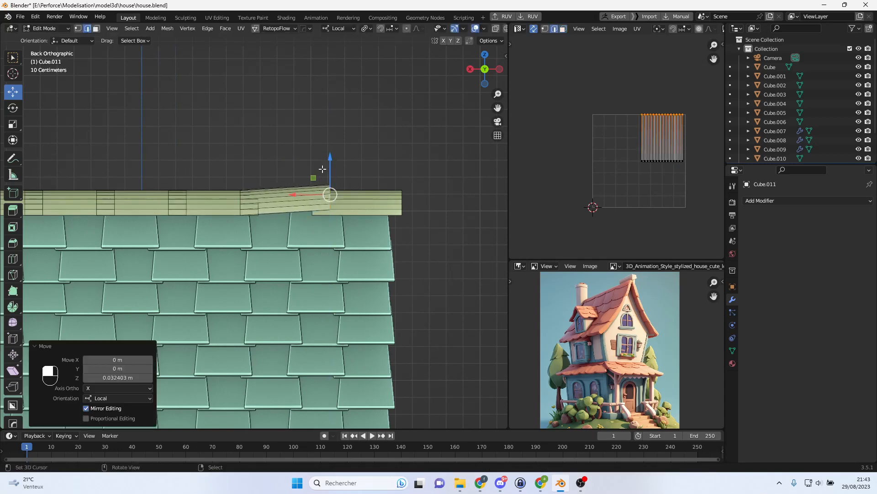
alt+click(239, 197)
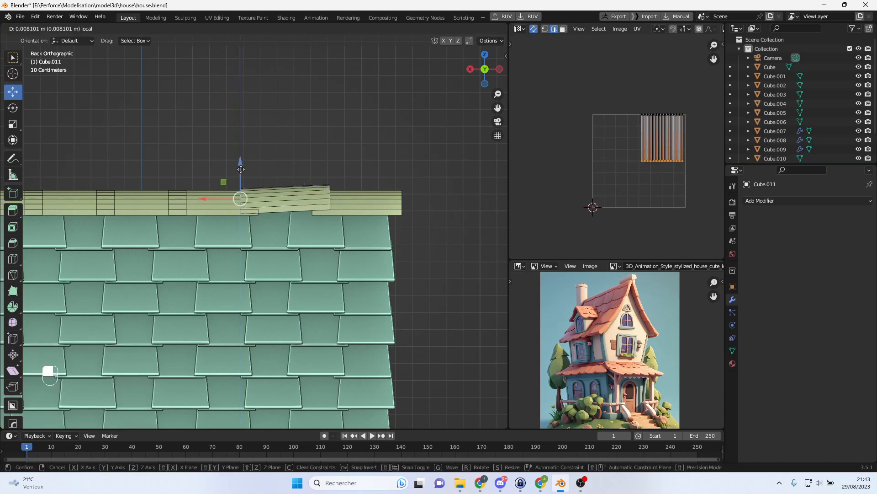
- Raise the matching end edge loops of the third and fourth ridge tiles about 0.043 m and 0.047 m along local Z
scroll(248, 191, up, 2)
alt+click(262, 192)
drag(261, 153, 263, 142)
shift+middle_drag(269, 202, 393, 199)
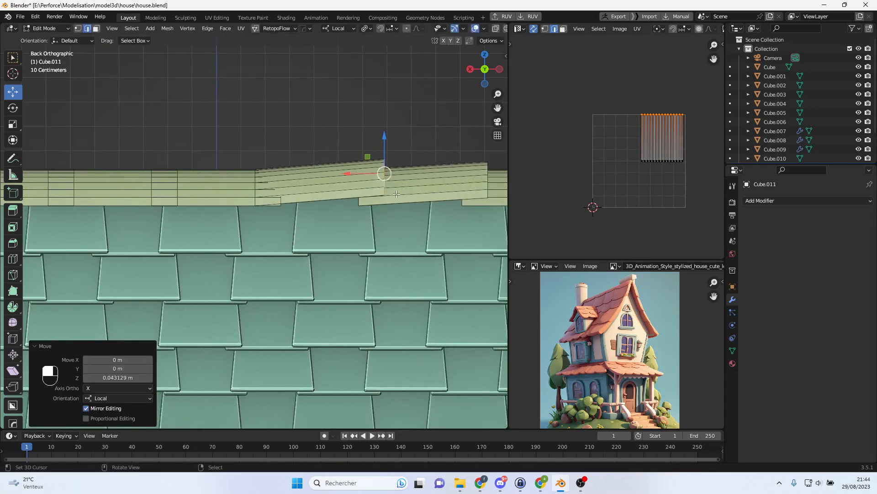
alt+click(278, 195)
alt+click(286, 186)
alt+click(280, 202)
drag(283, 148, 282, 138)
shift+middle_drag(177, 160, 327, 160)
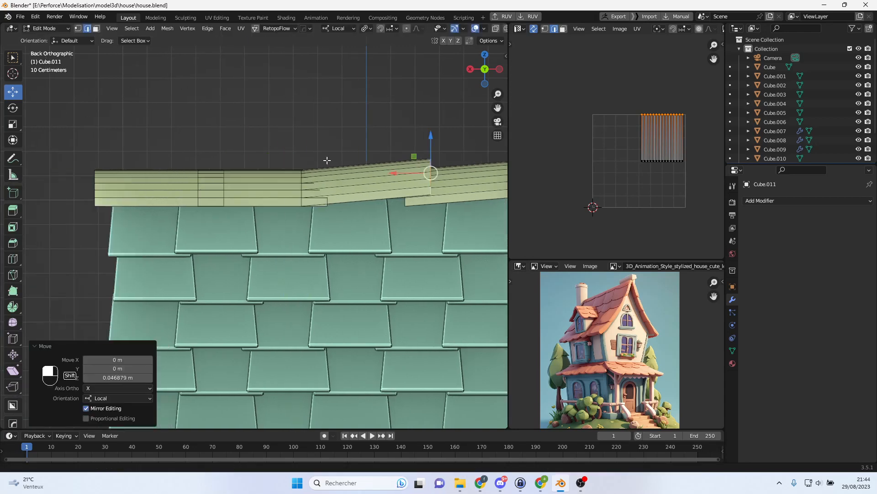
- Raise the matching end edge loops of the last two ridge tiles about 0.051 m and 0.047 m along local Z
alt+click(326, 200)
drag(330, 159, 330, 140)
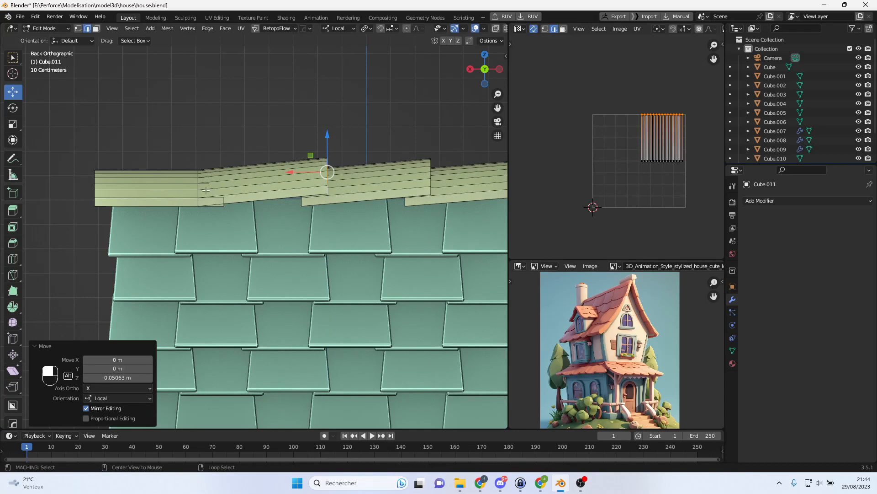
alt+click(225, 200)
drag(225, 151, 232, 144)
scroll(231, 151, down, 3)
middle_drag(231, 151, 329, 259)
scroll(329, 259, up, 5)
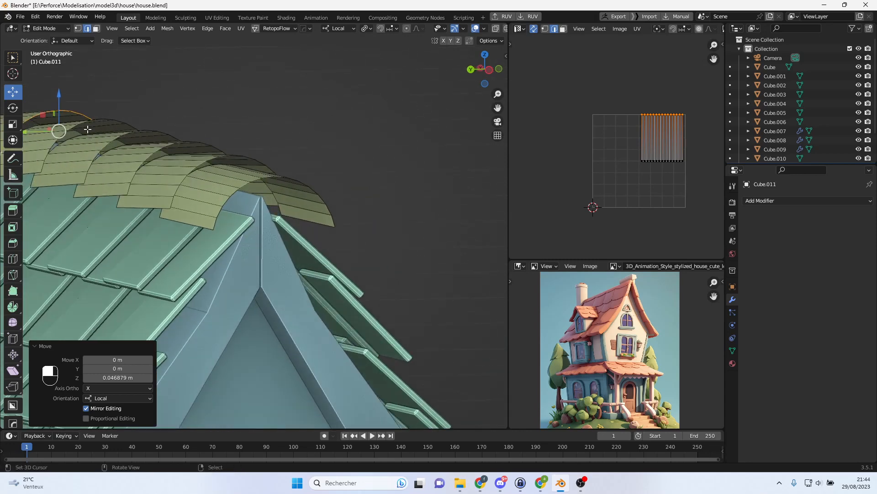
- Add a Solidify modifier to the ridge tiles and set its thickness to 0.08 m
key(Tab)
click(796, 201)
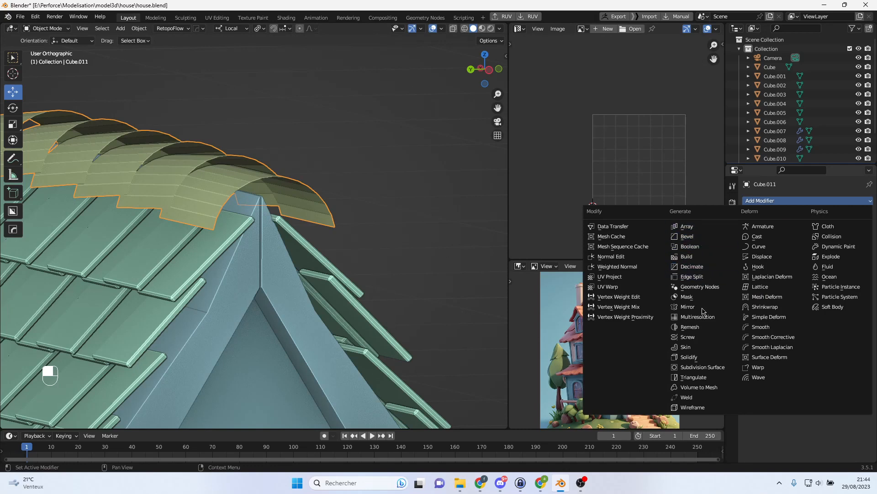
click(700, 357)
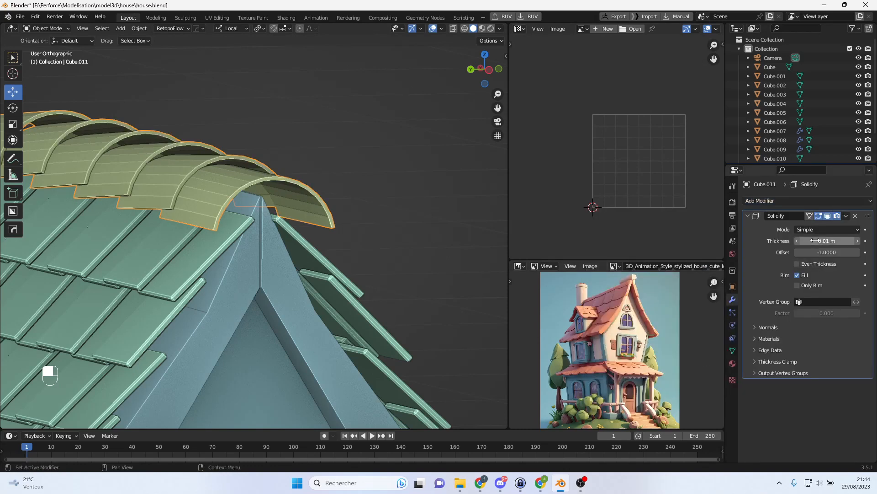
drag(827, 241, 837, 241)
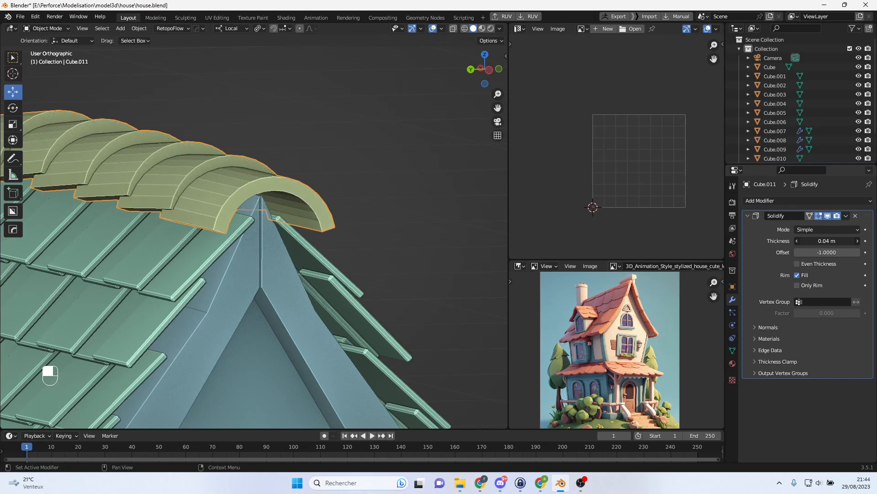
drag(837, 240, 845, 241)
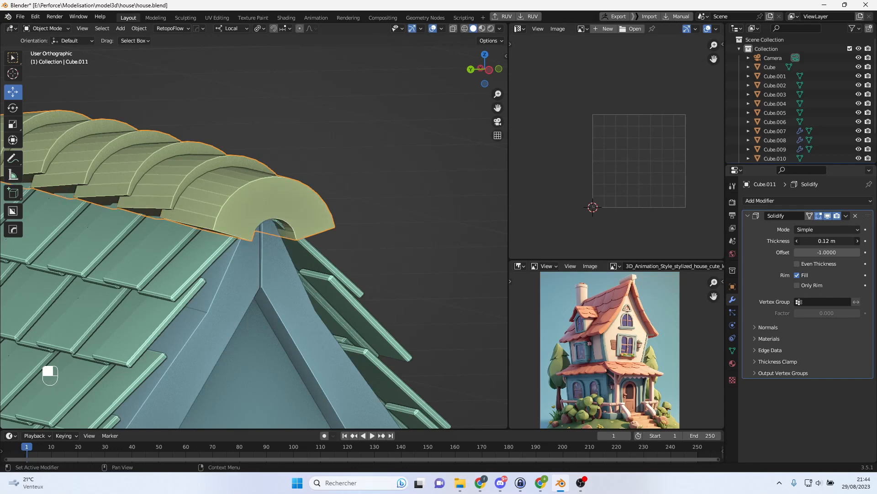
middle_drag(452, 293, 343, 279)
mouse_move(827, 240)
mouse_down()
mouse_move(804, 241)
mouse_move(826, 241)
mouse_move(814, 241)
mouse_up()
- Try to lift the end edge loop of the second ridge tile higher above the neighbouring end tile
middle_drag(446, 248, 209, 259)
scroll(261, 243, up, 2)
key(Tab)
alt+click(269, 185)
drag(273, 163, 273, 159)
right_click(274, 159)
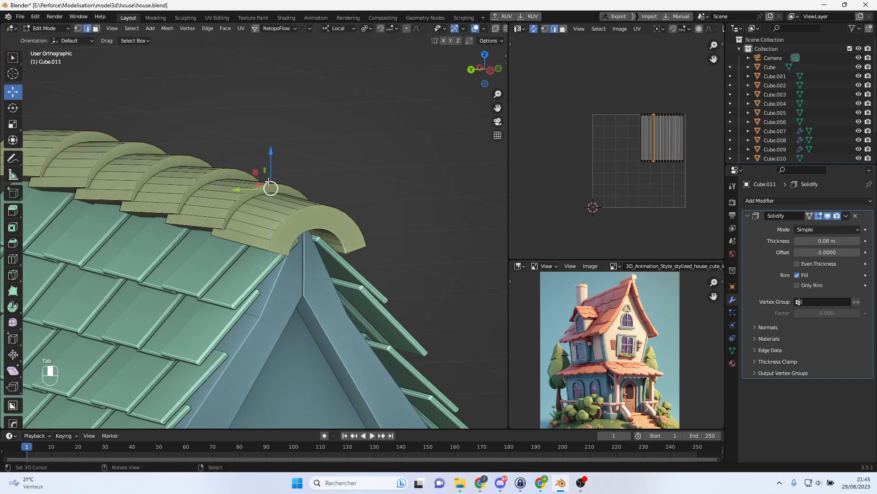
alt+click(238, 198)
mouse_move(273, 163)
mouse_down()
mouse_move(280, 133)
mouse_move(280, 157)
mouse_up()
shift+middle_drag(253, 189, 298, 208)
scroll(298, 207, up, 1)
- Undo the second ridge tile's edge-loop edits, going back to Object Mode
key(ctrl+z)
key(ctrl+z)
key(ctrl+z)
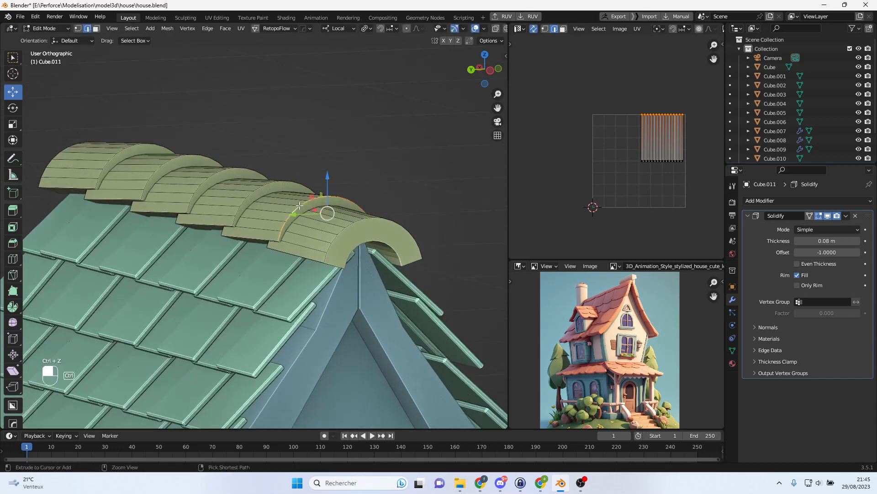
key(ctrl+z)
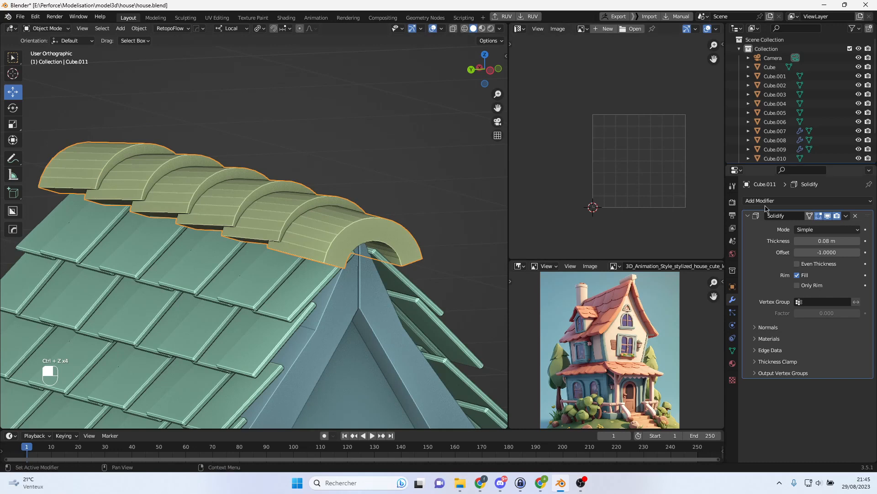
- Set the Solidify thickness to 0.03 m and nudge the second ridge tile's end edge loop about 0.001 m along local Z
drag(827, 241, 809, 241)
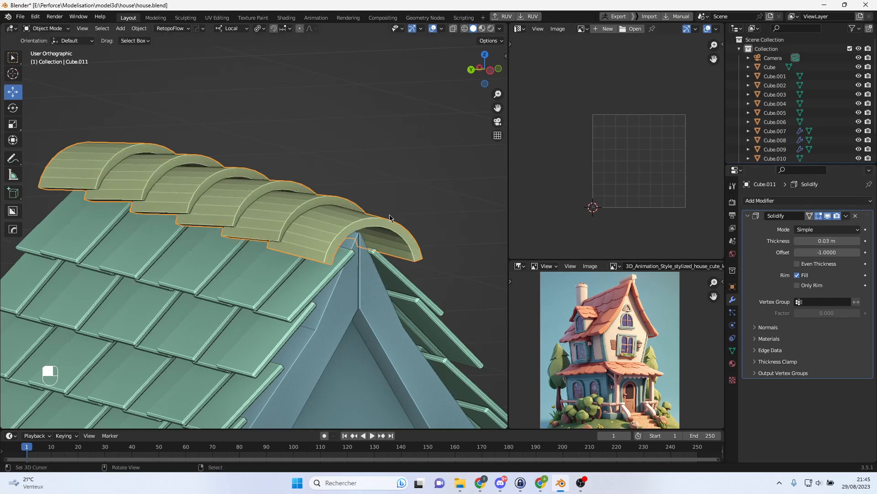
key(Tab)
alt+click(328, 198)
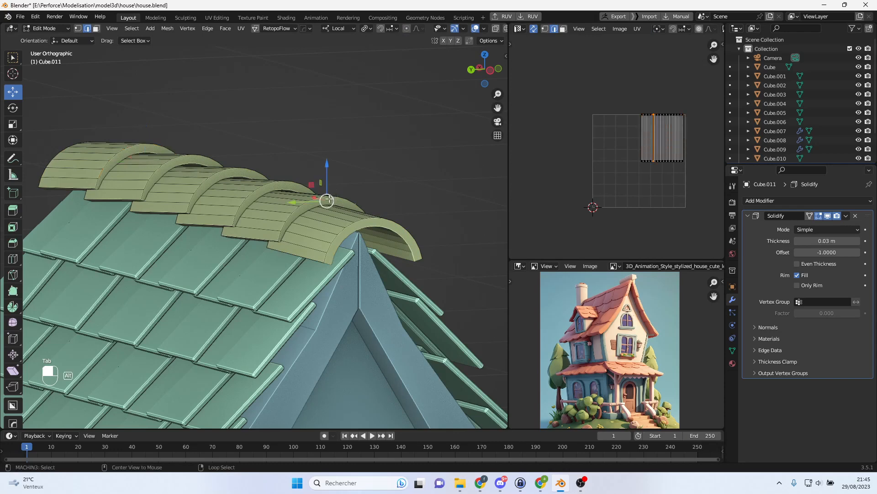
scroll(331, 186, up, 4)
alt+click(361, 164)
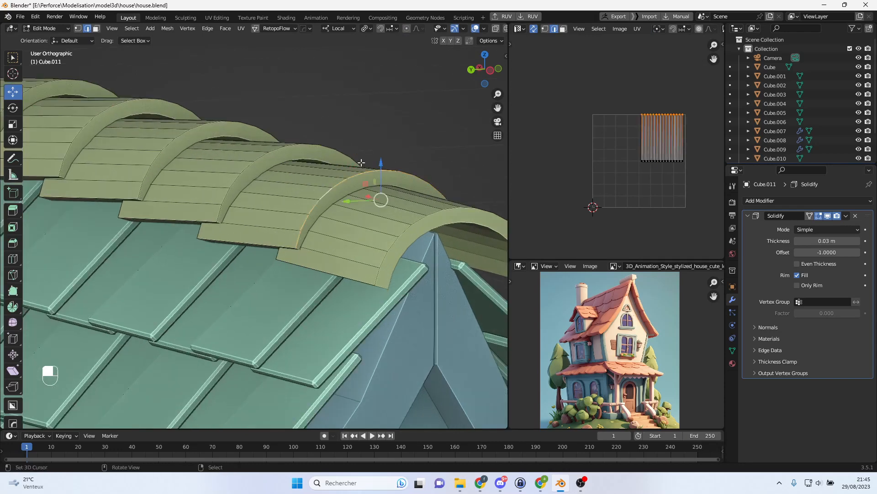
drag(390, 161, 385, 163)
middle_drag(330, 198, 324, 196)
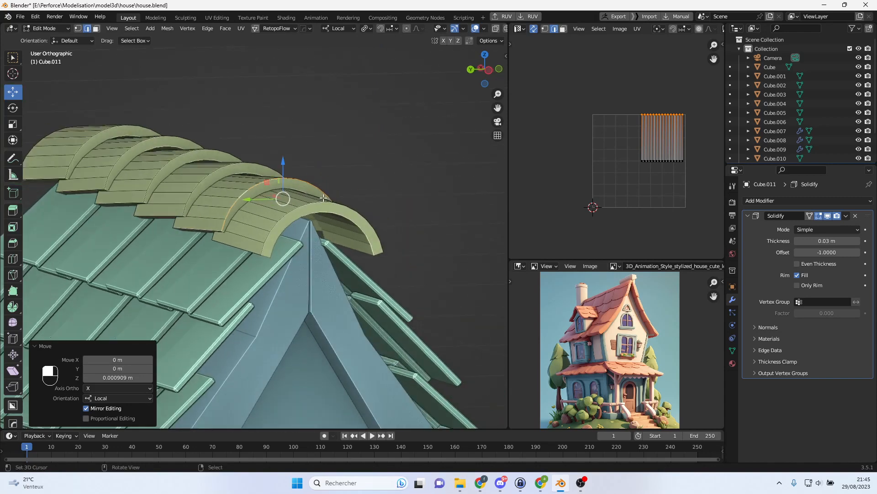
scroll(359, 219, up, 2)
- Apply the Solidify modifier to the ridge tiles in Object Mode
click(847, 217)
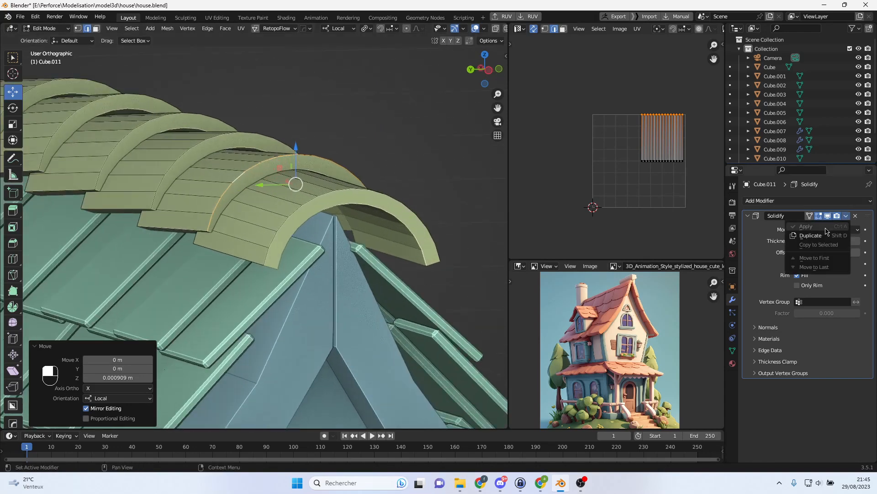
key(Tab)
click(848, 219)
click(800, 227)
- Lower the inner edge loop at the open front of the end ridge tile about 0.033 m and try Shrink/Fatten on it
key(Tab)
alt+click(351, 202)
middle_drag(433, 216, 422, 210)
drag(218, 114, 215, 128)
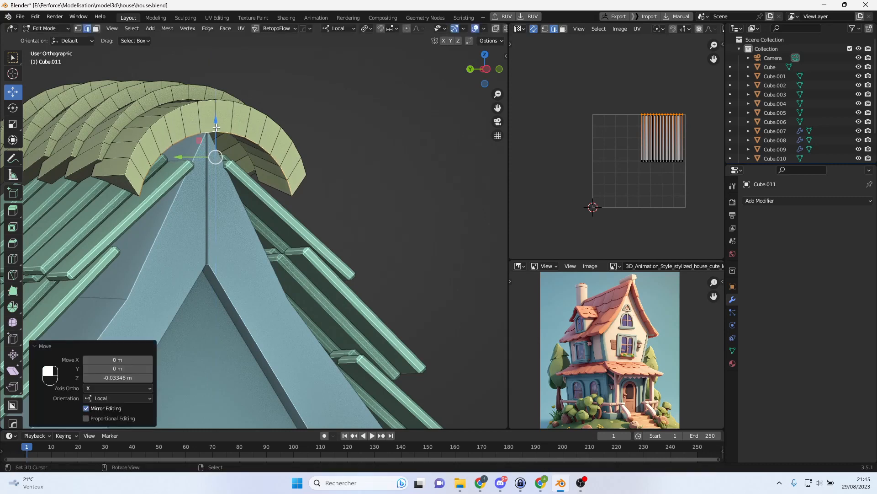
key(alt+s)
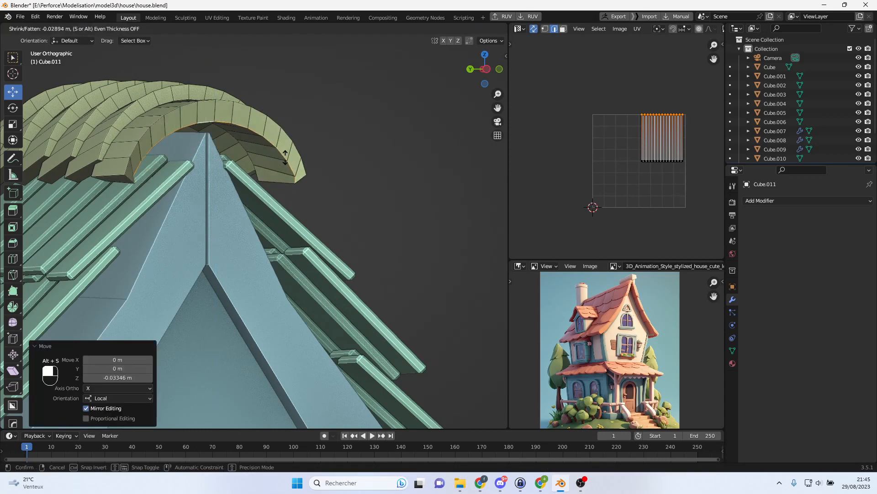
key(Escape)
middle_drag(291, 173, 286, 173)
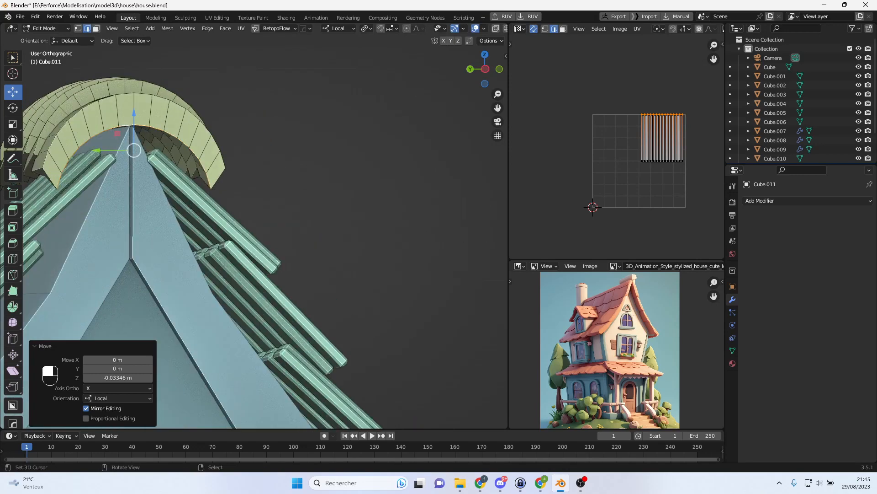
- Try scaling the inner edge loop at the open front of the end ridge tile
key(s)
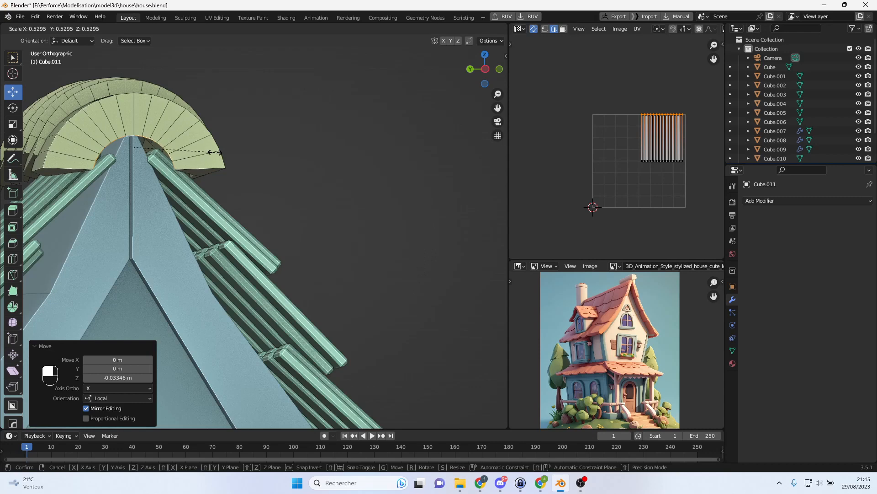
click(216, 152)
alt+middle_drag(208, 152, 239, 137)
mouse_move(202, 123)
mouse_down()
mouse_move(202, 140)
mouse_move(203, 117)
mouse_move(203, 124)
mouse_up()
key(s)
click(269, 144)
scroll(199, 140, down, 2)
middle_drag(200, 140, 191, 194)
mouse_move(106, 184)
middle_down()
mouse_move(128, 185)
mouse_move(116, 188)
middle_up()
- Undo the inner edge-loop edits on the end ridge tile and return to Object Mode
key(ctrl+z)
key(ctrl+z)
key(ctrl+z)
key(ctrl+z)
key(ctrl+z)
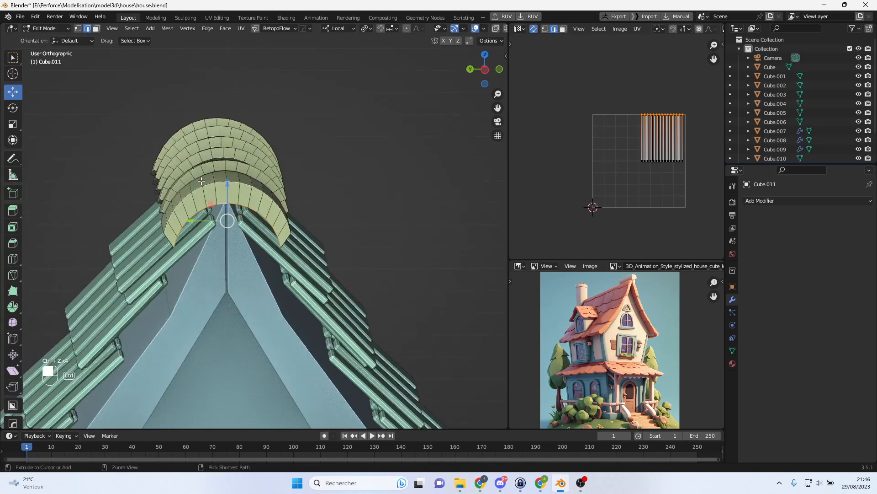
middle_drag(253, 219, 391, 175)
key(Tab)
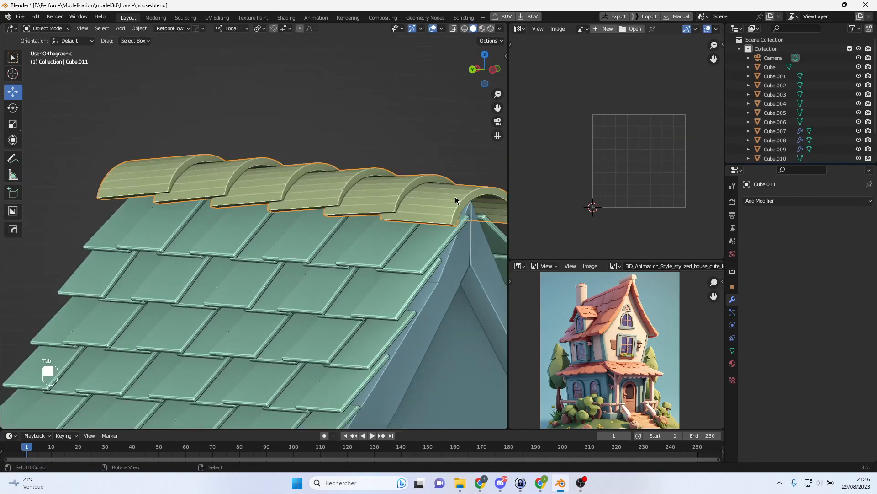
- Shade the ridge tiles smooth with Auto Smooth enabled at a 30° angle
alt+middle_drag(449, 197, 453, 215)
scroll(415, 205, down, 5)
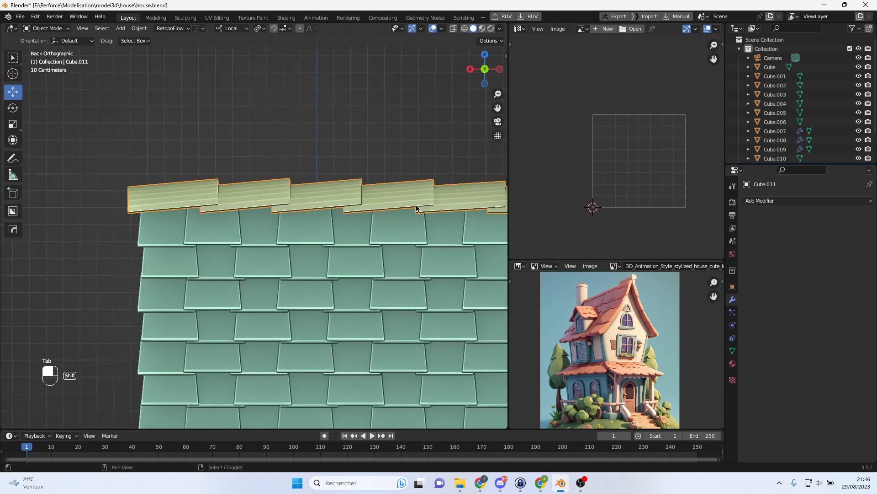
shift+middle_drag(316, 197, 333, 150)
scroll(307, 147, down, 2)
scroll(351, 146, up, 3)
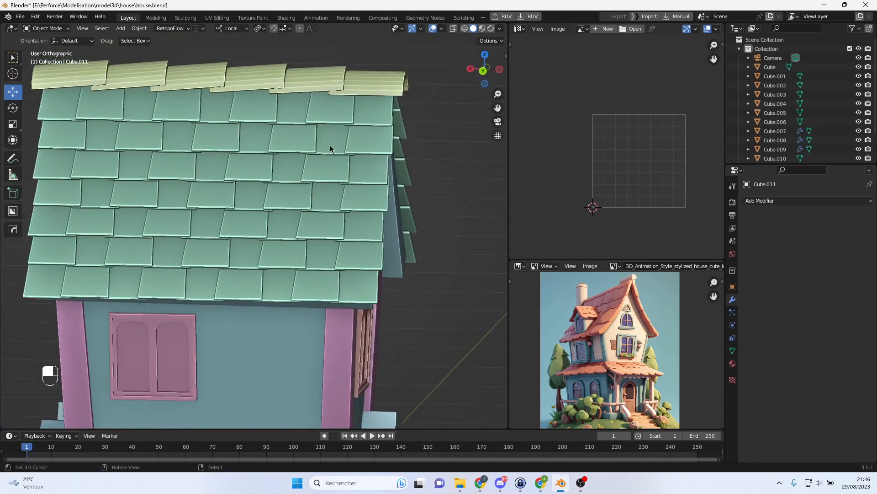
click(320, 72)
key(w)
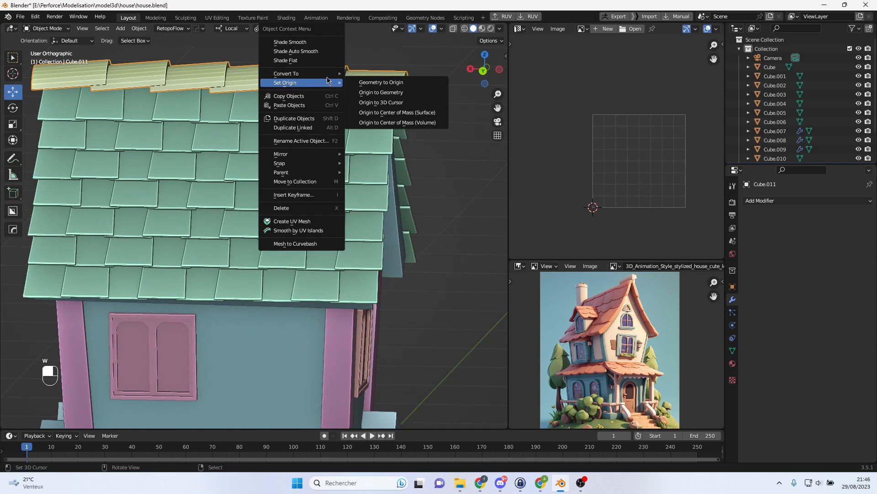
click(284, 40)
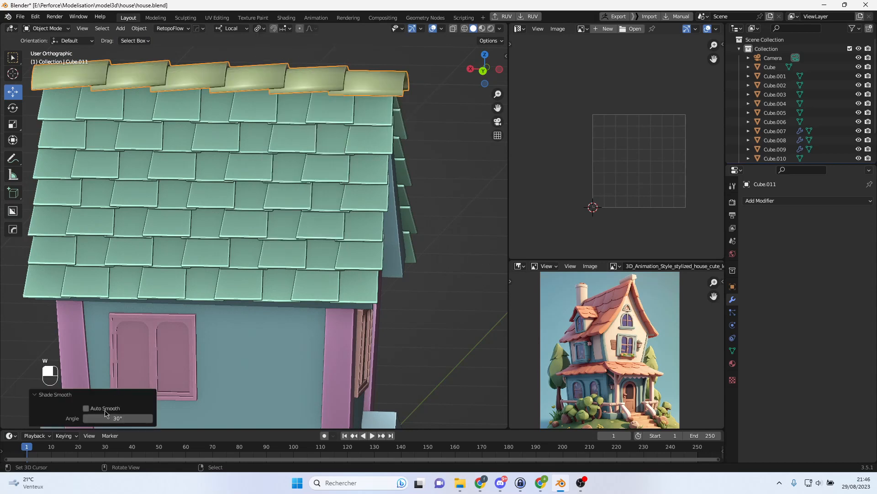
click(86, 408)
- Add a Bevel modifier to the ridge tiles with an amount of 0.005 m, and deselect them
scroll(415, 112, up, 2)
shift+middle_drag(416, 95, 281, 264)
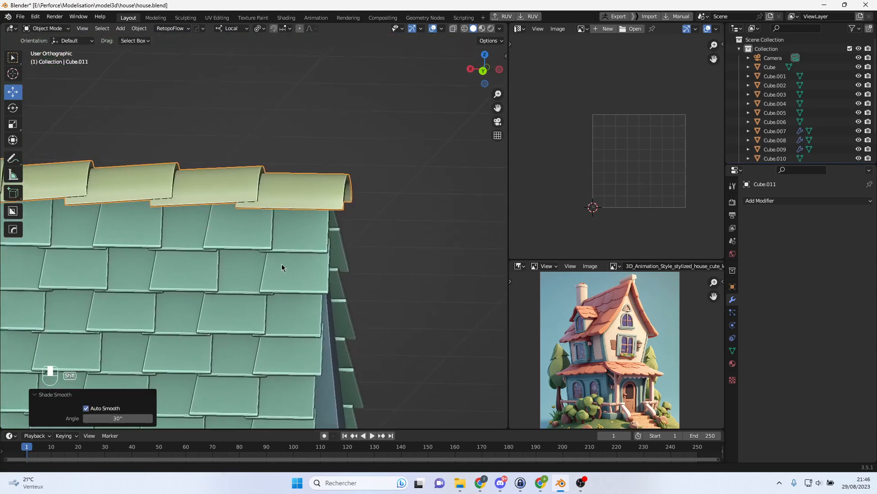
scroll(280, 195, up, 5)
middle_drag(348, 146, 327, 152)
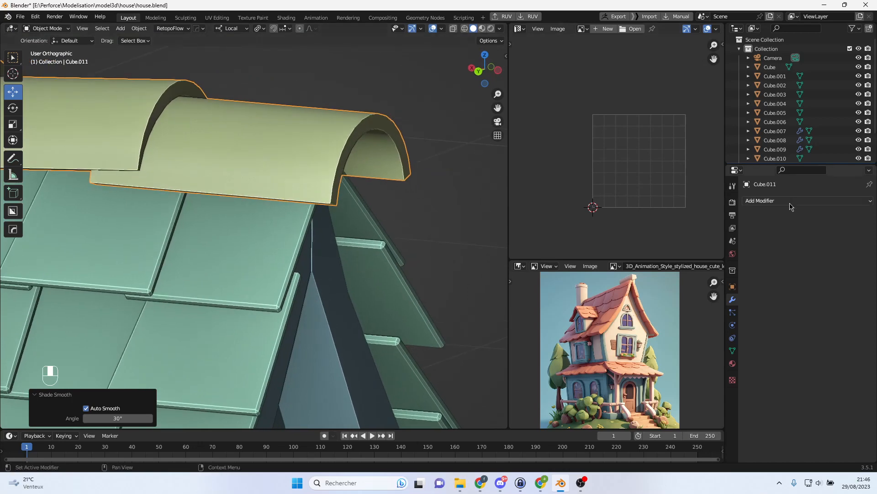
click(768, 200)
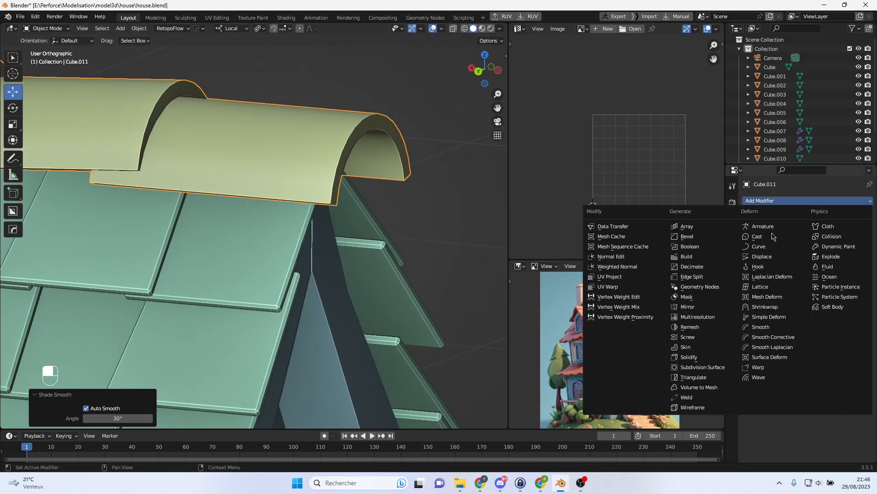
click(701, 237)
click(838, 250)
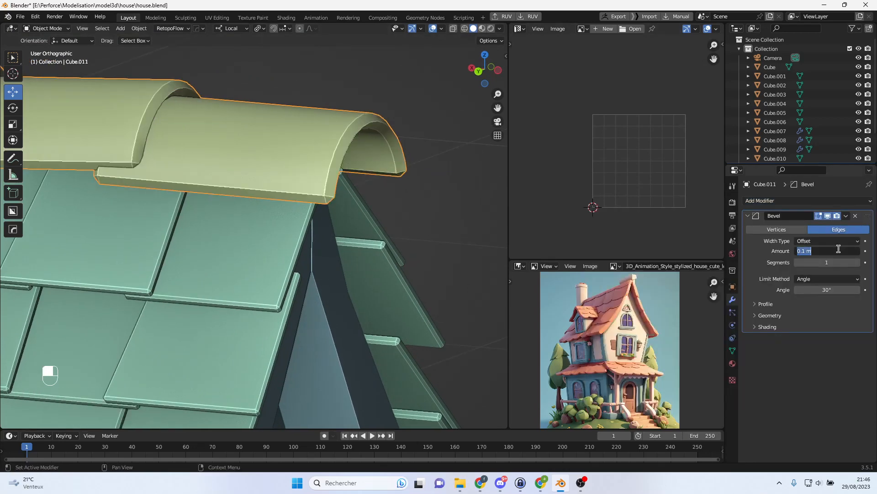
key(Return)
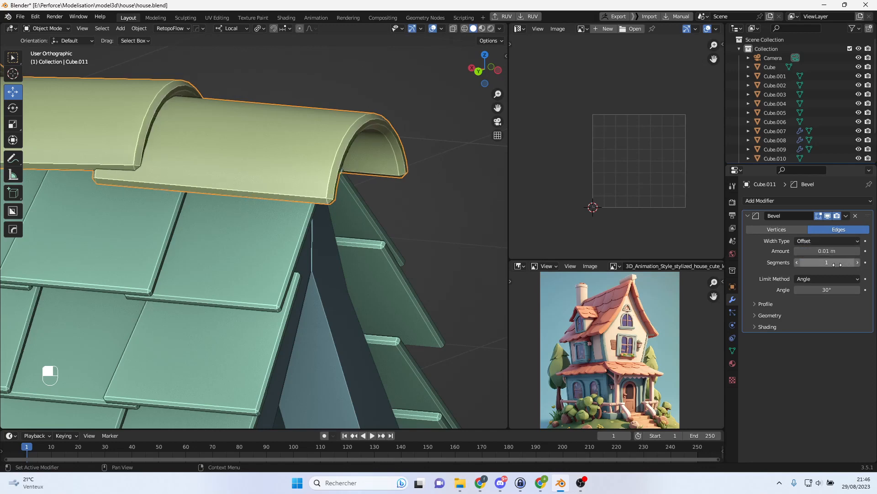
click(831, 251)
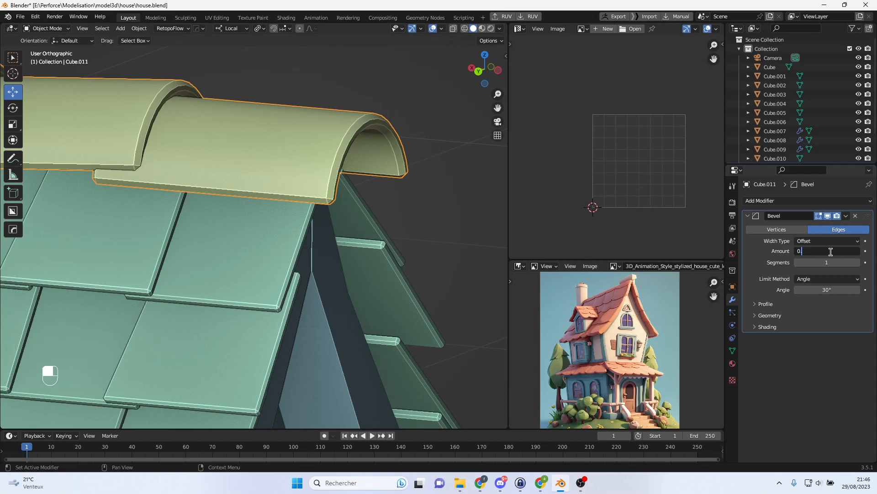
text(0.005)
key(Return)
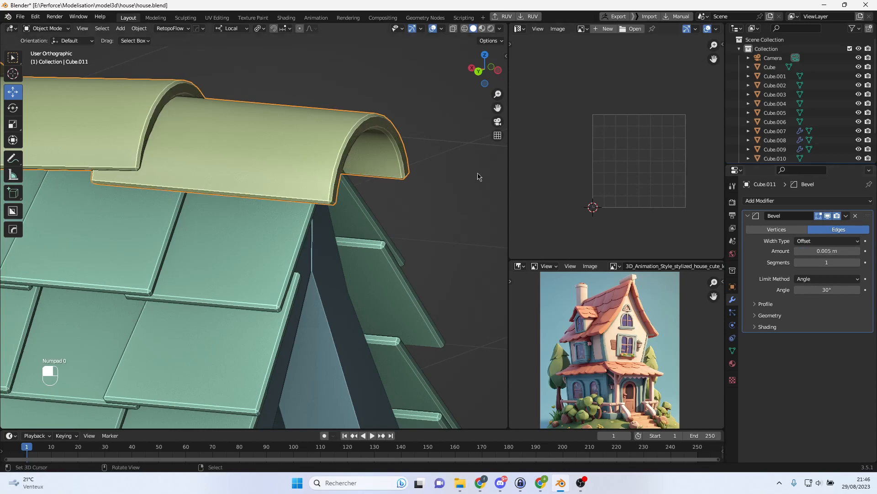
click(450, 196)
- Examine the tiled roof and its ridge row from the back, the gable corner and up close
middle_drag(450, 197, 256, 254)
shift+middle_drag(256, 255, 360, 200)
scroll(267, 172, down, 3)
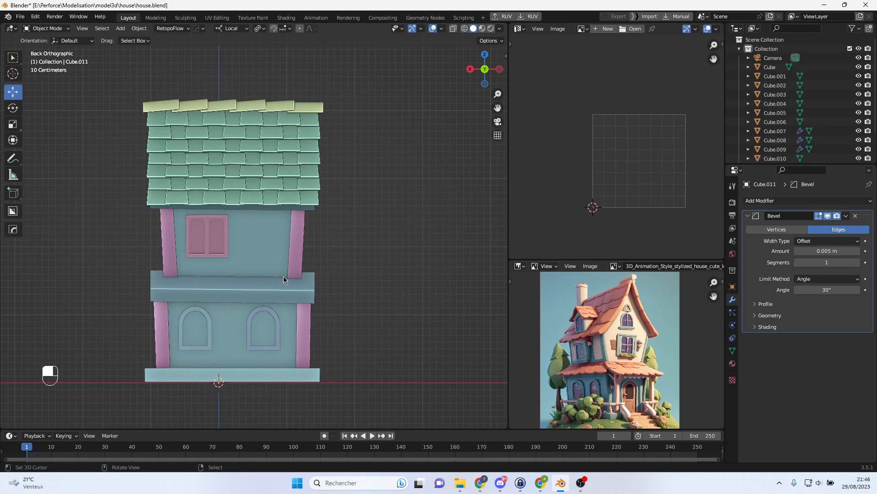
middle_drag(281, 294, 220, 300)
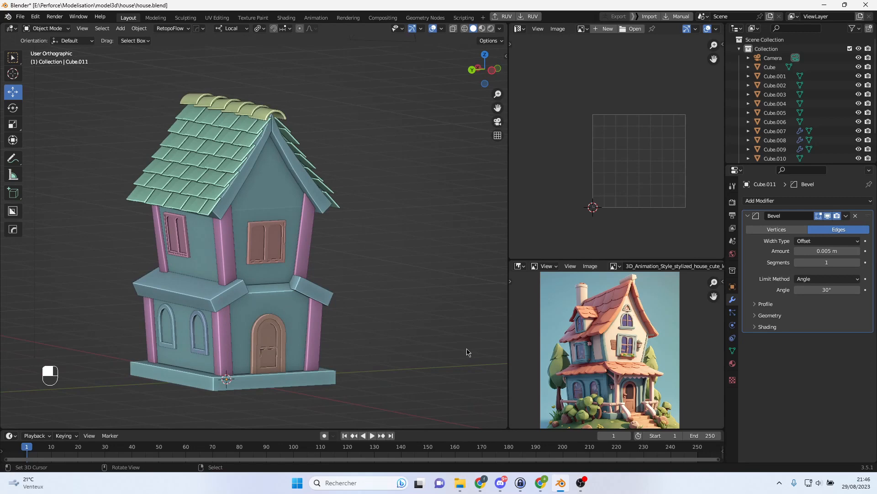
middle_drag(331, 317, 363, 325)
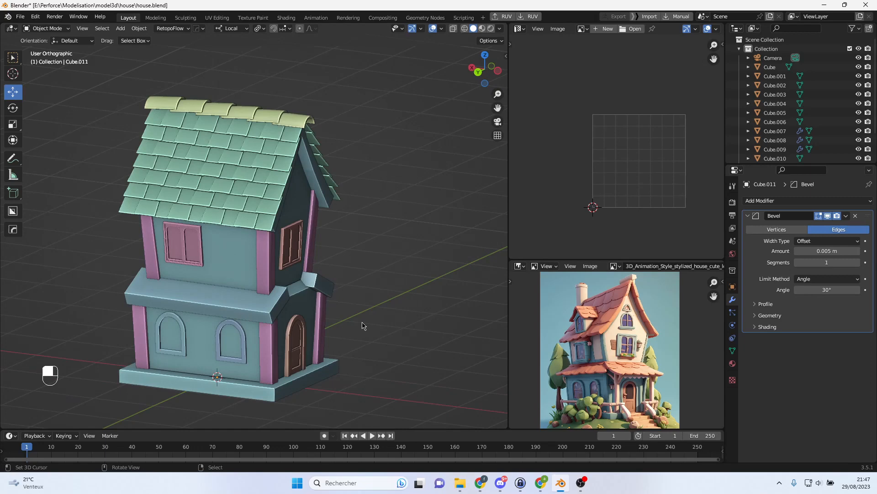
scroll(363, 325, up, 5)
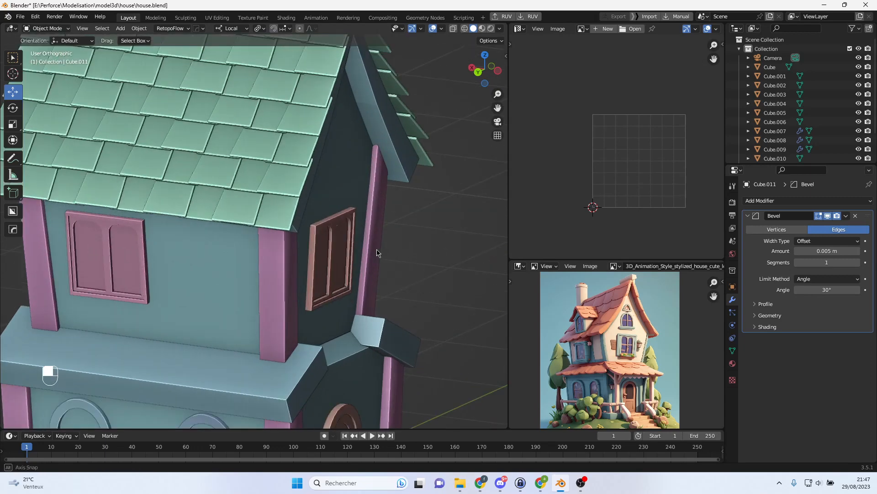
click(309, 167)
scroll(327, 188, down, 3)
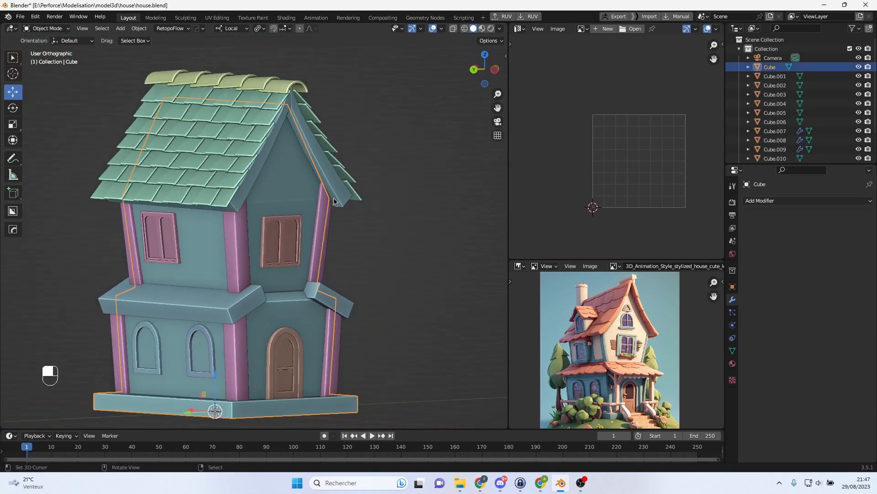
click(257, 143)
alt+middle_drag(289, 177, 257, 168)
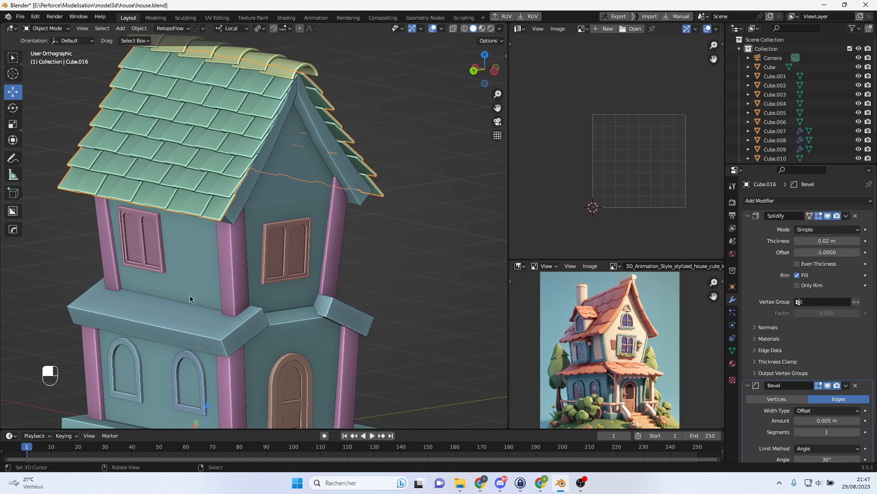
- Examine the whole house from the gable front and both sides, including the windows, door and lower eaves
scroll(184, 318, down, 3)
alt+middle_drag(217, 294, 187, 289)
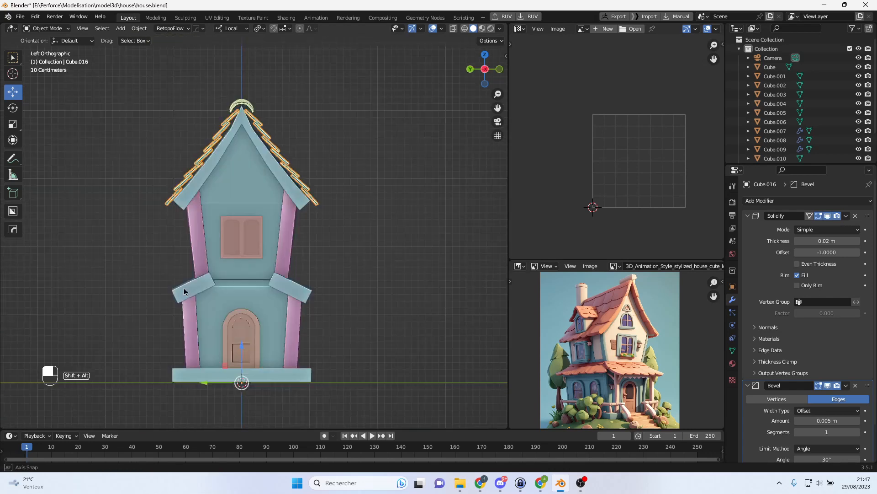
scroll(187, 289, up, 2)
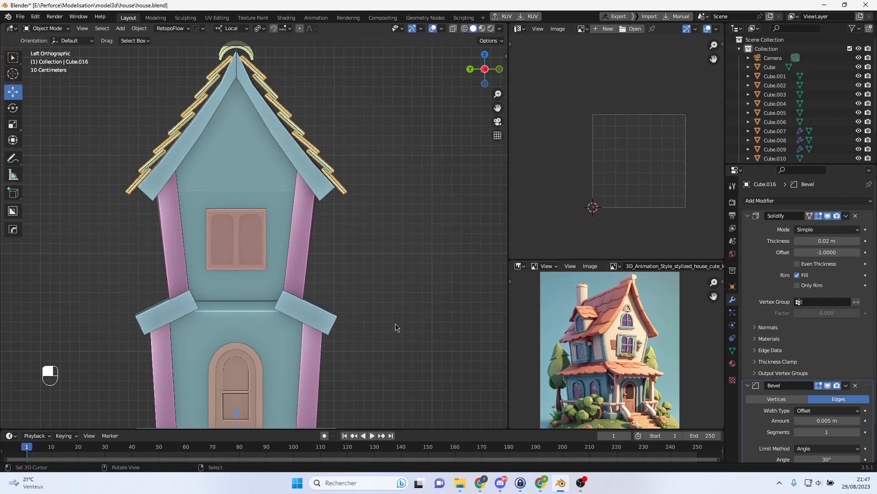
shift+middle_drag(396, 328, 344, 260)
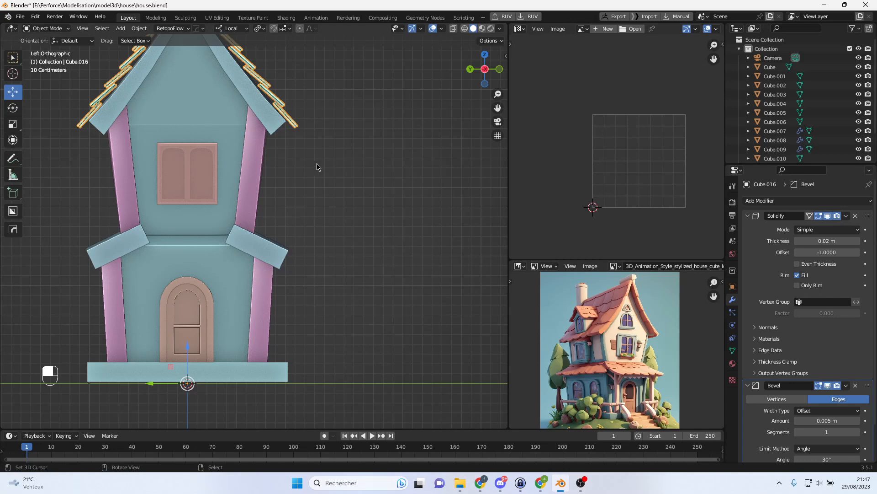
middle_drag(336, 313, 316, 315)
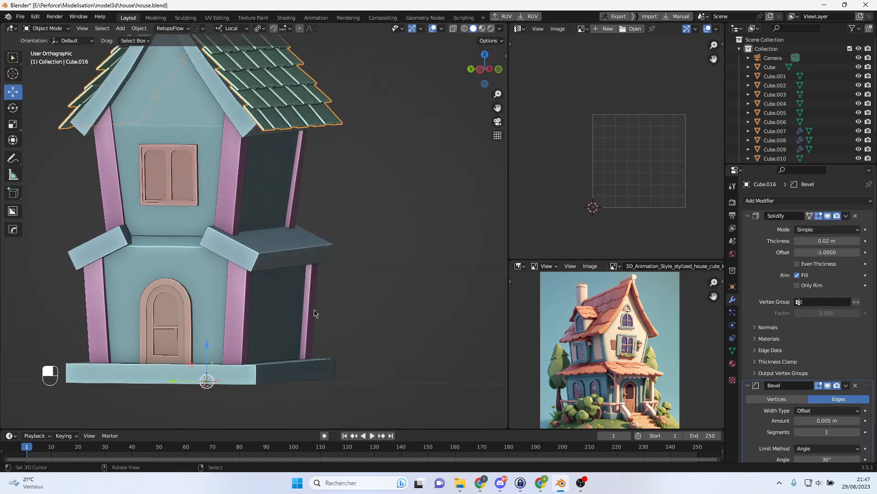
middle_drag(343, 309, 376, 280)
scroll(290, 263, up, 4)
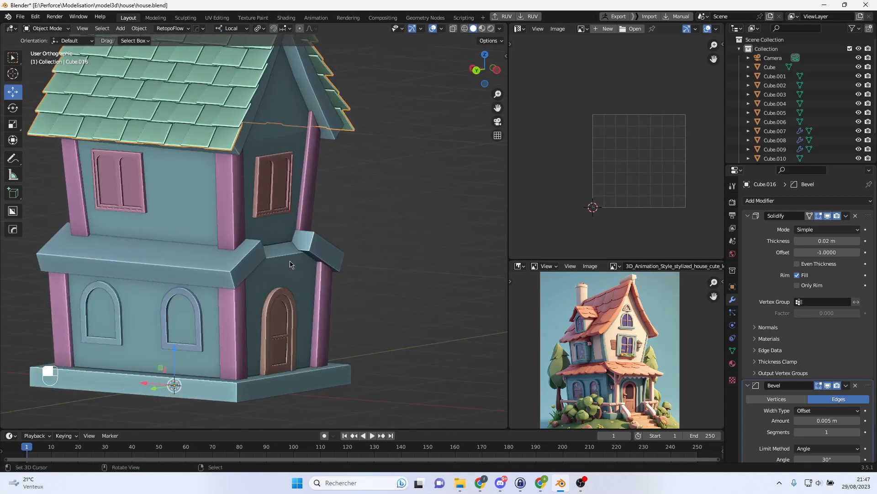
scroll(290, 264, down, 3)
middle_drag(290, 264, 401, 245)
shift+middle_drag(307, 202, 357, 226)
scroll(386, 231, up, 1)
scroll(406, 229, up, 2)
scroll(406, 227, down, 2)
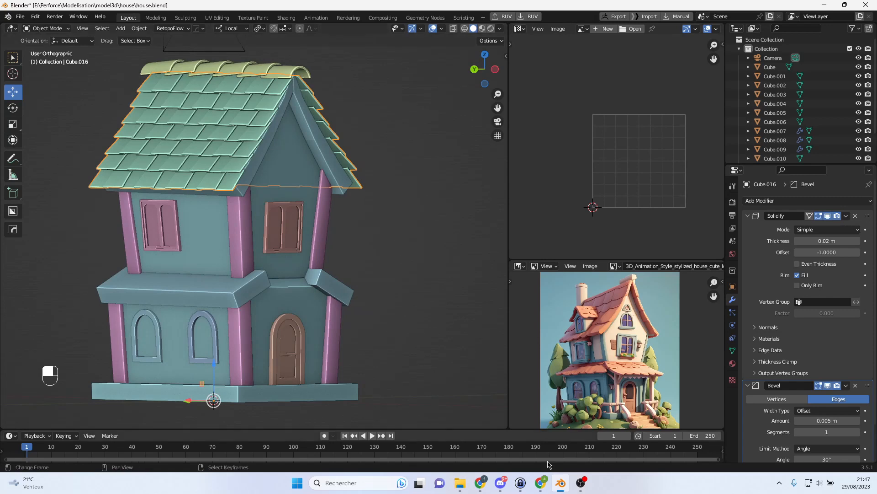
- Save house.blend and minimize the program window
key(ctrl+s)
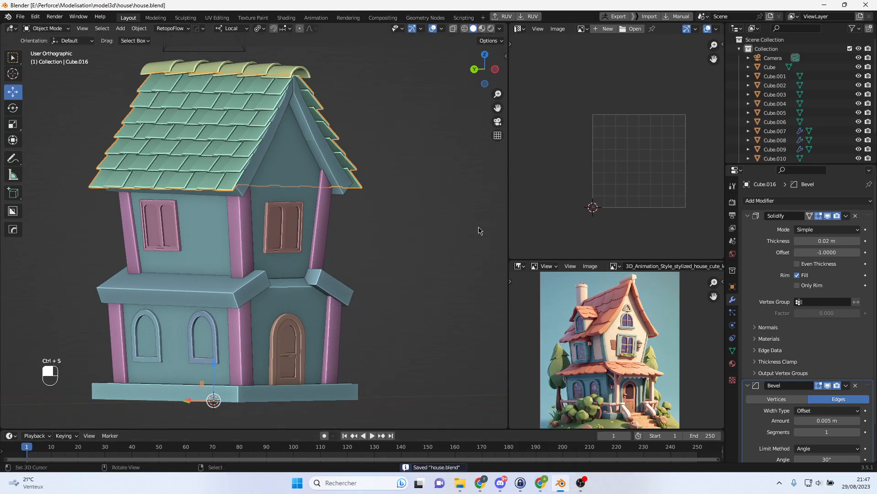
click(825, 6)
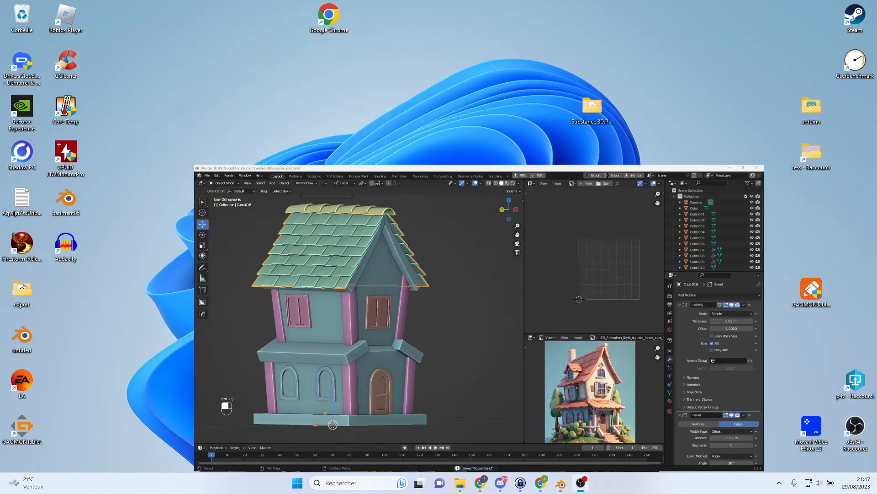